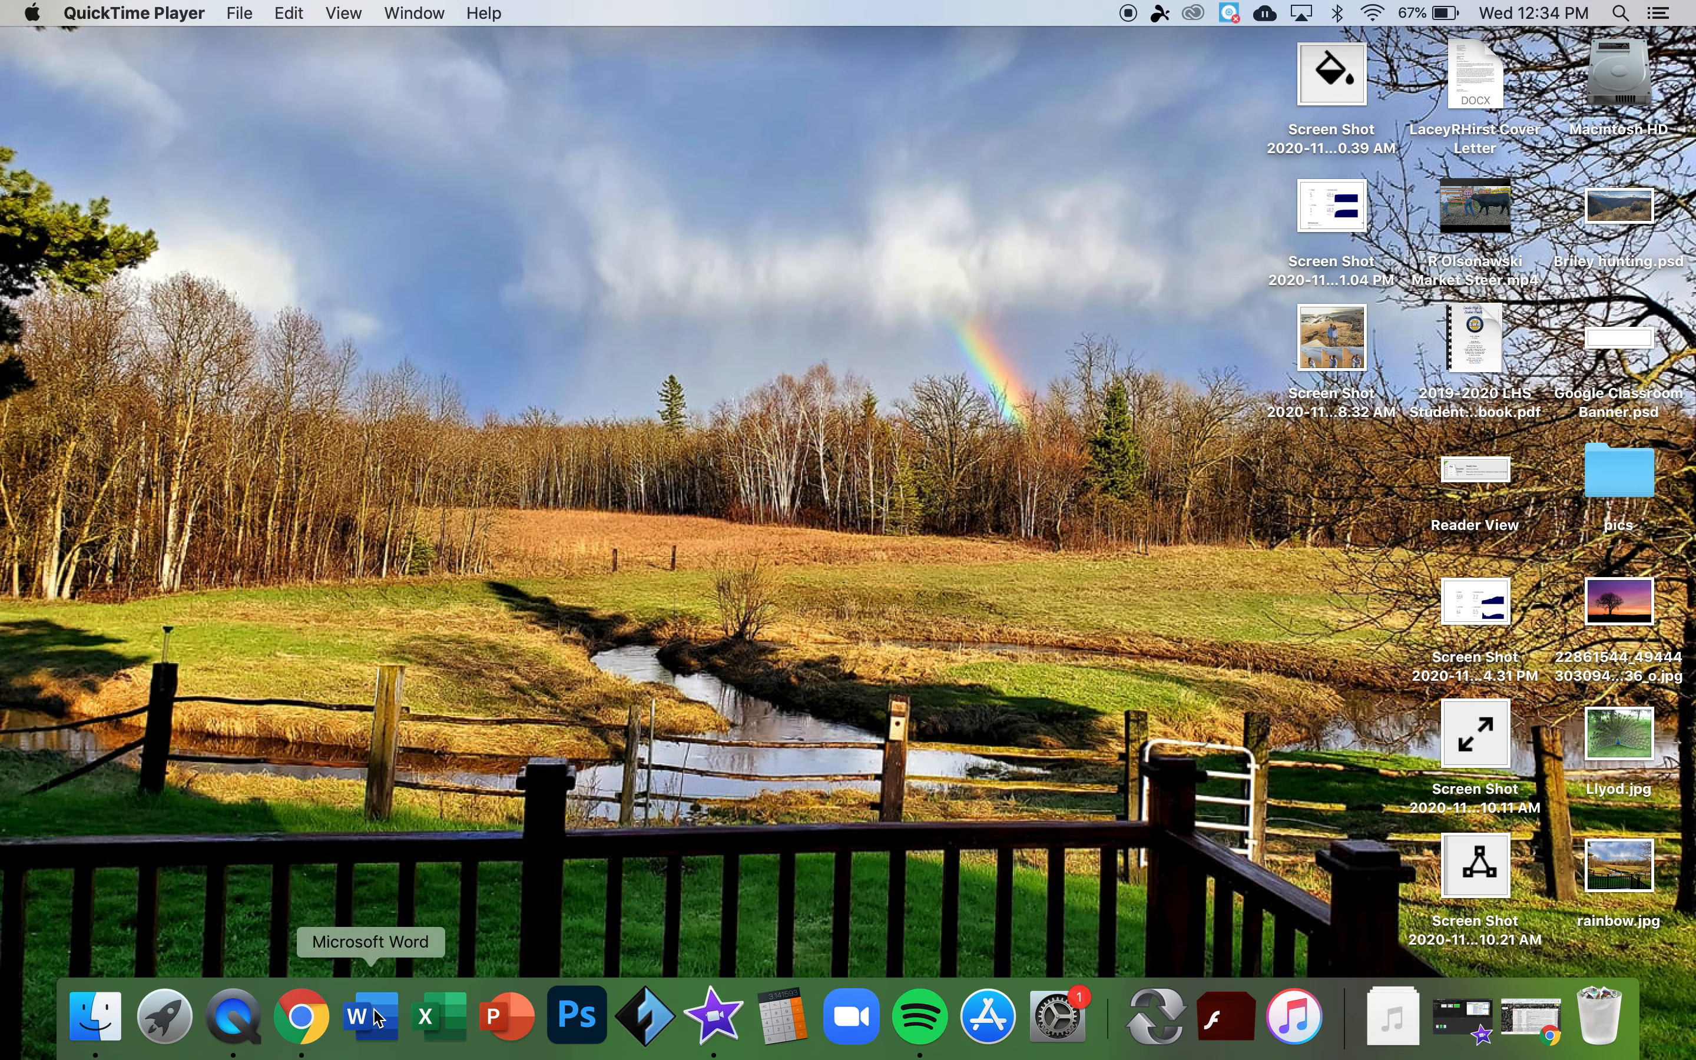
# - Open the Applications folder from Finder's Go menu to find Microsoft Word
pyautogui.click(371, 200)
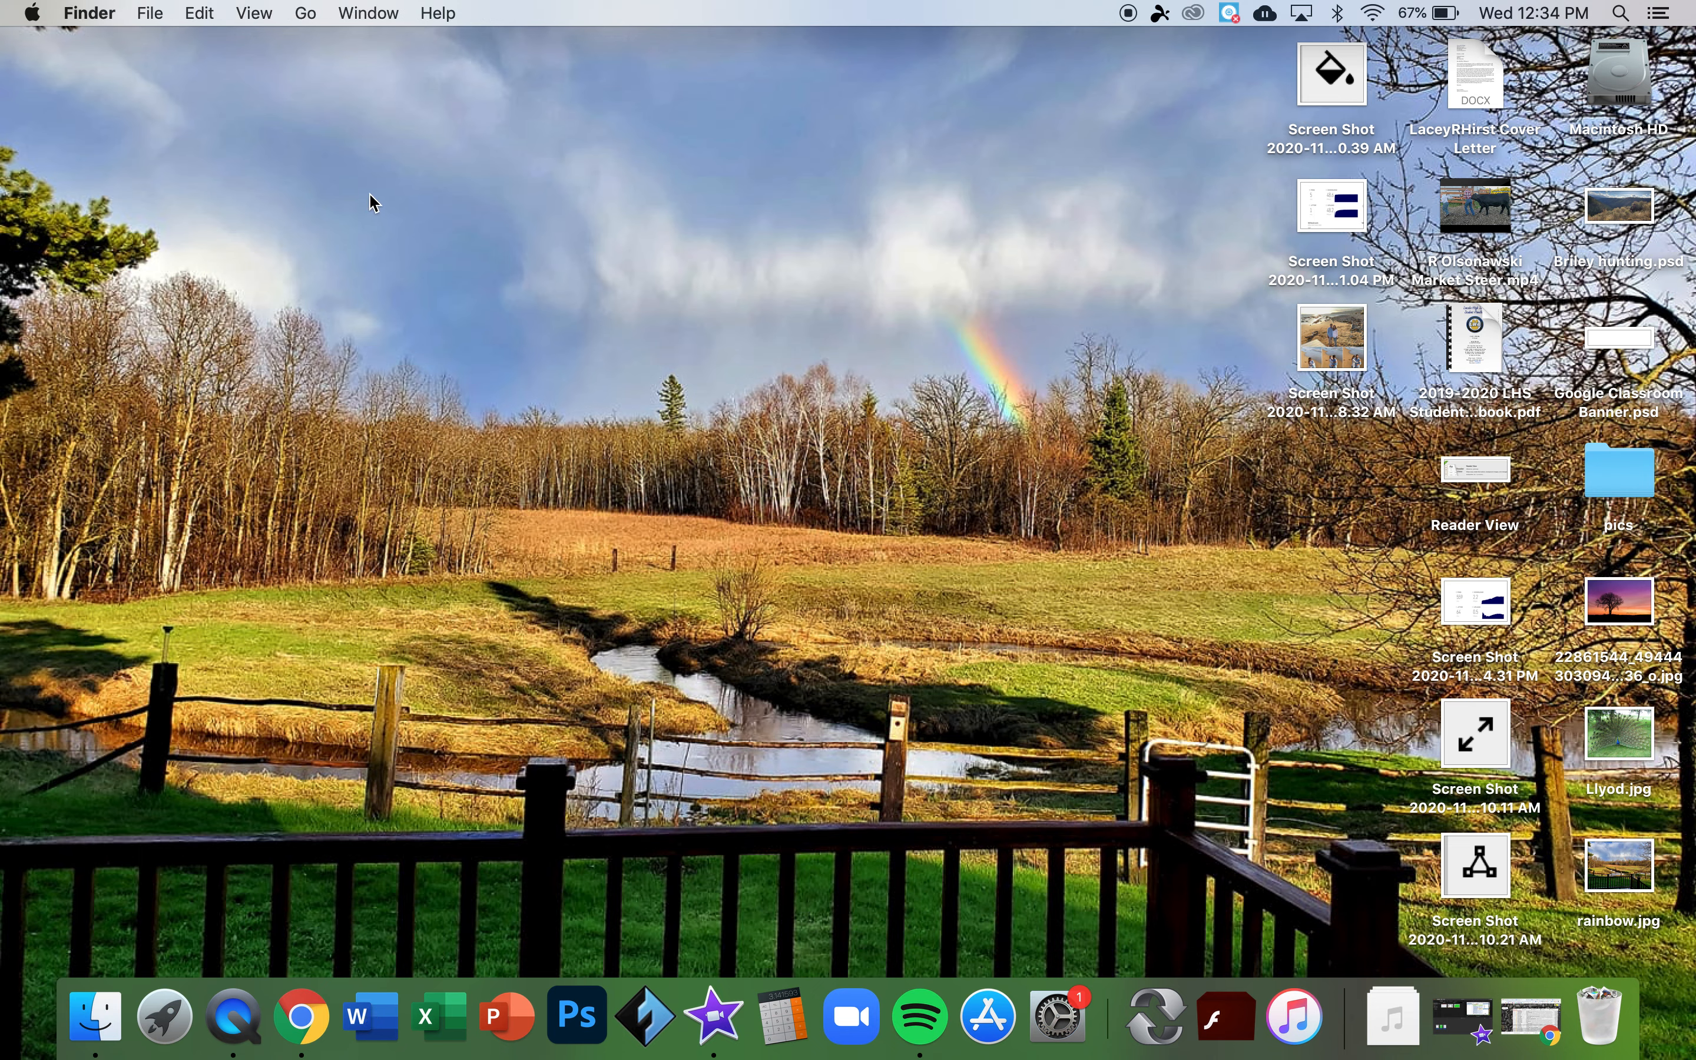
pyautogui.click(309, 22)
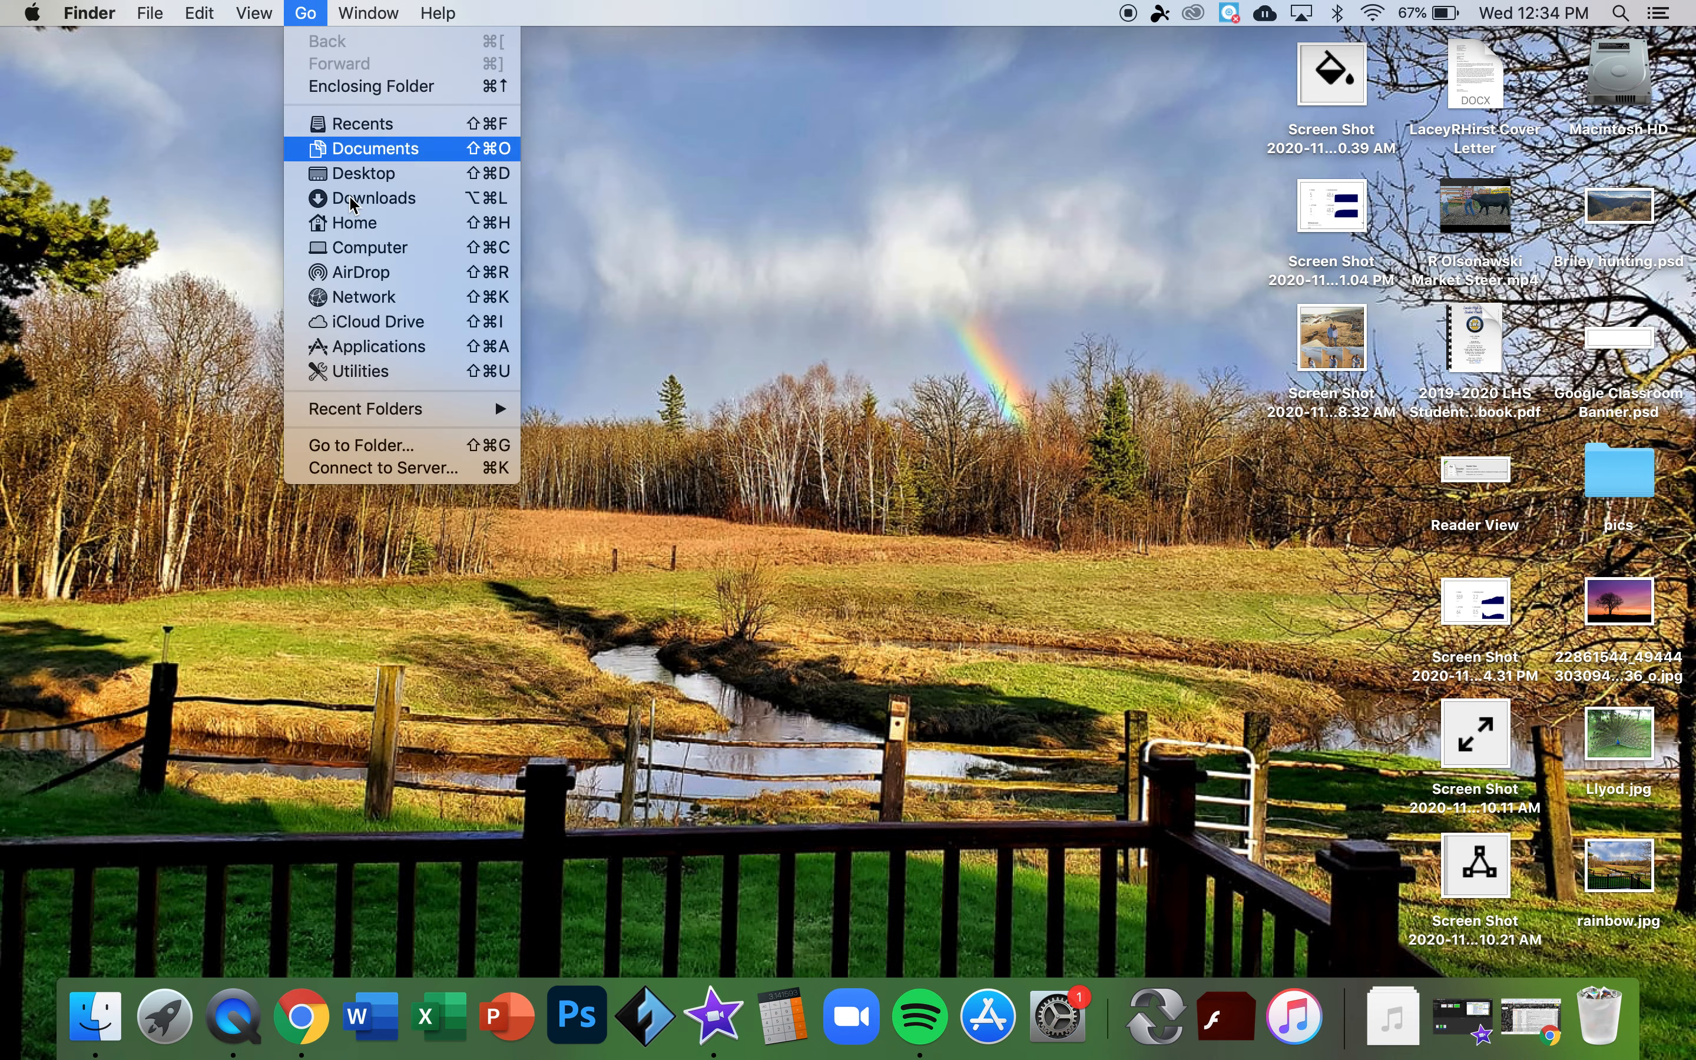
pyautogui.click(368, 347)
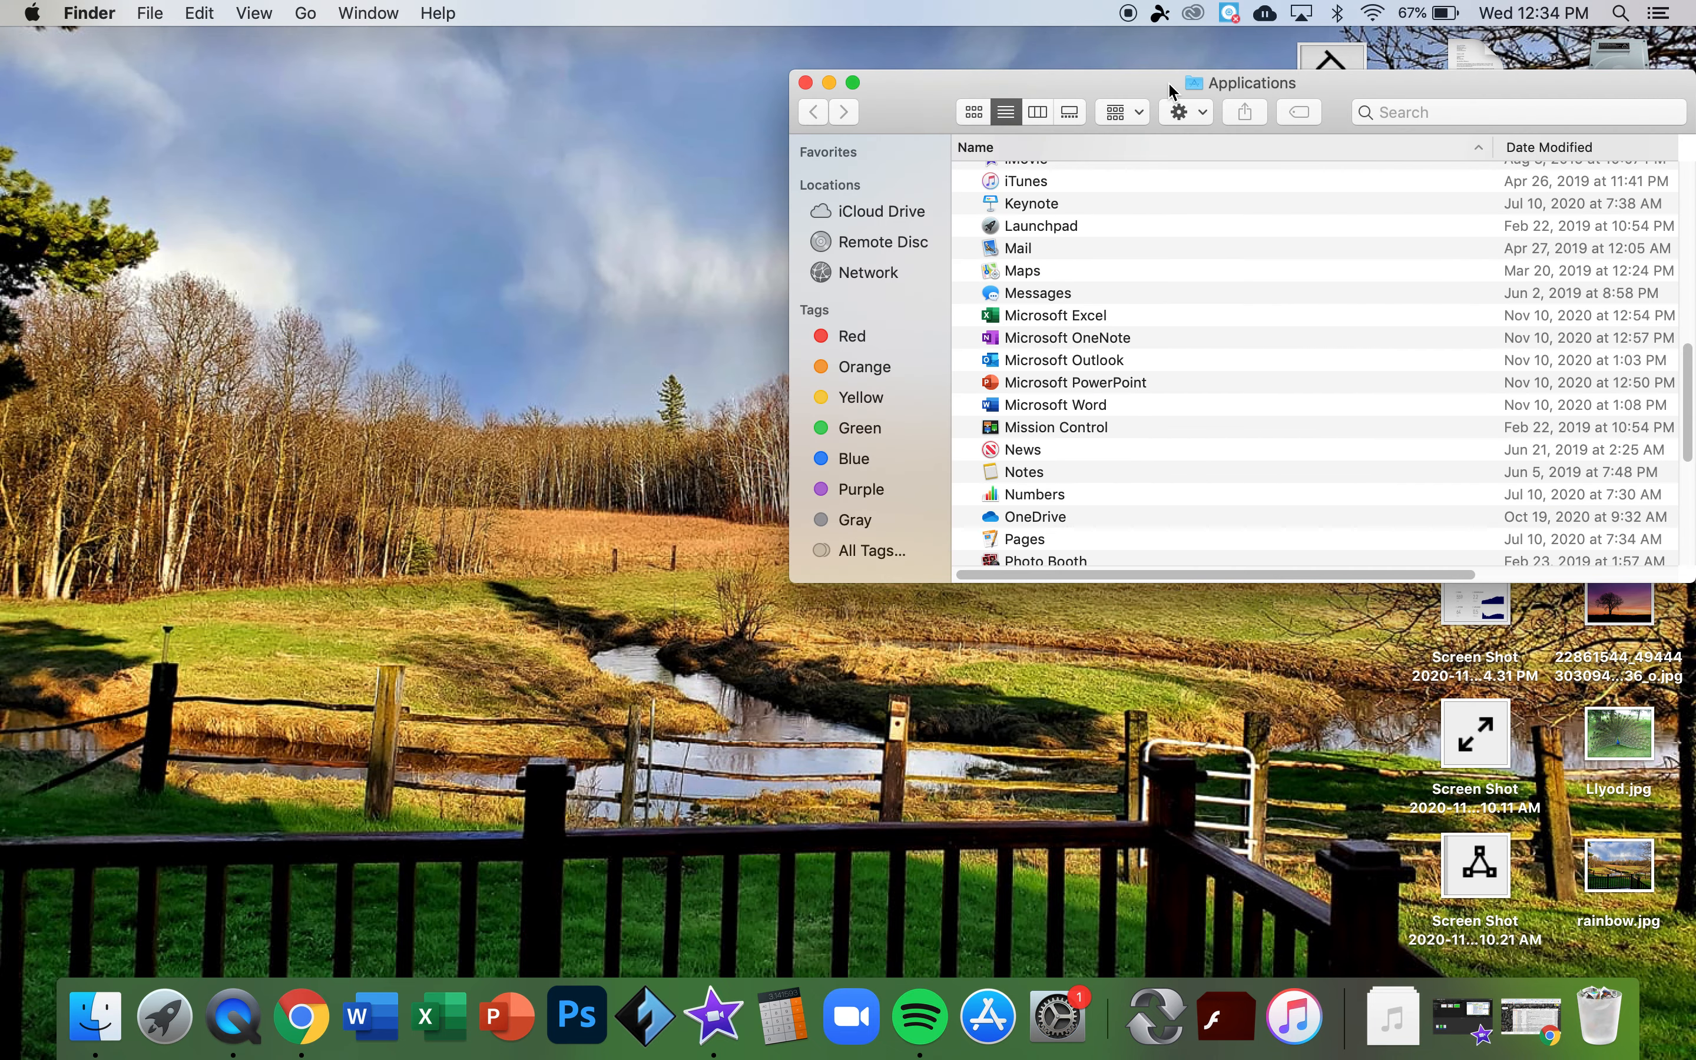
# - Move the Applications window, undo the accidental Word alias, and close the folder
pyautogui.moveTo(1169, 89); pyautogui.dragTo(697, 103)
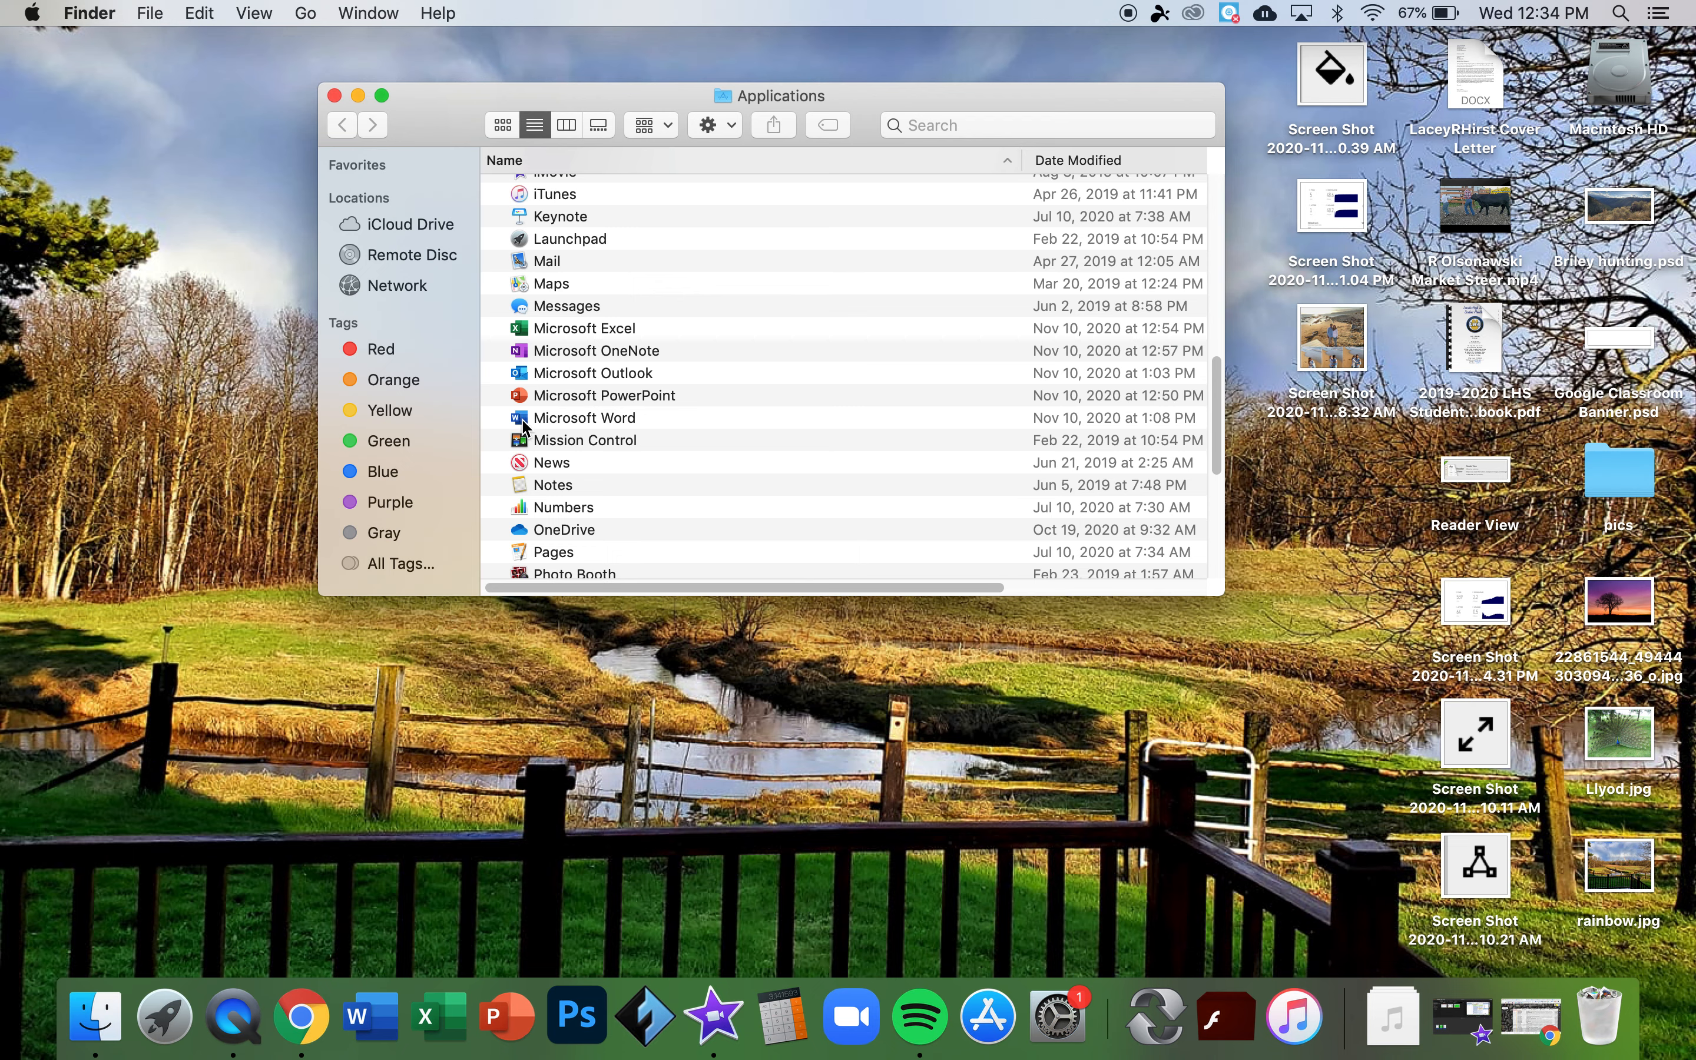
pyautogui.moveTo(520, 420); pyautogui.dragTo(504, 694)
pyautogui.press('super+z')
pyautogui.click(335, 95)
# - Launch Word from the Dock and create a Blank Document from the full template gallery
pyautogui.click(390, 1009)
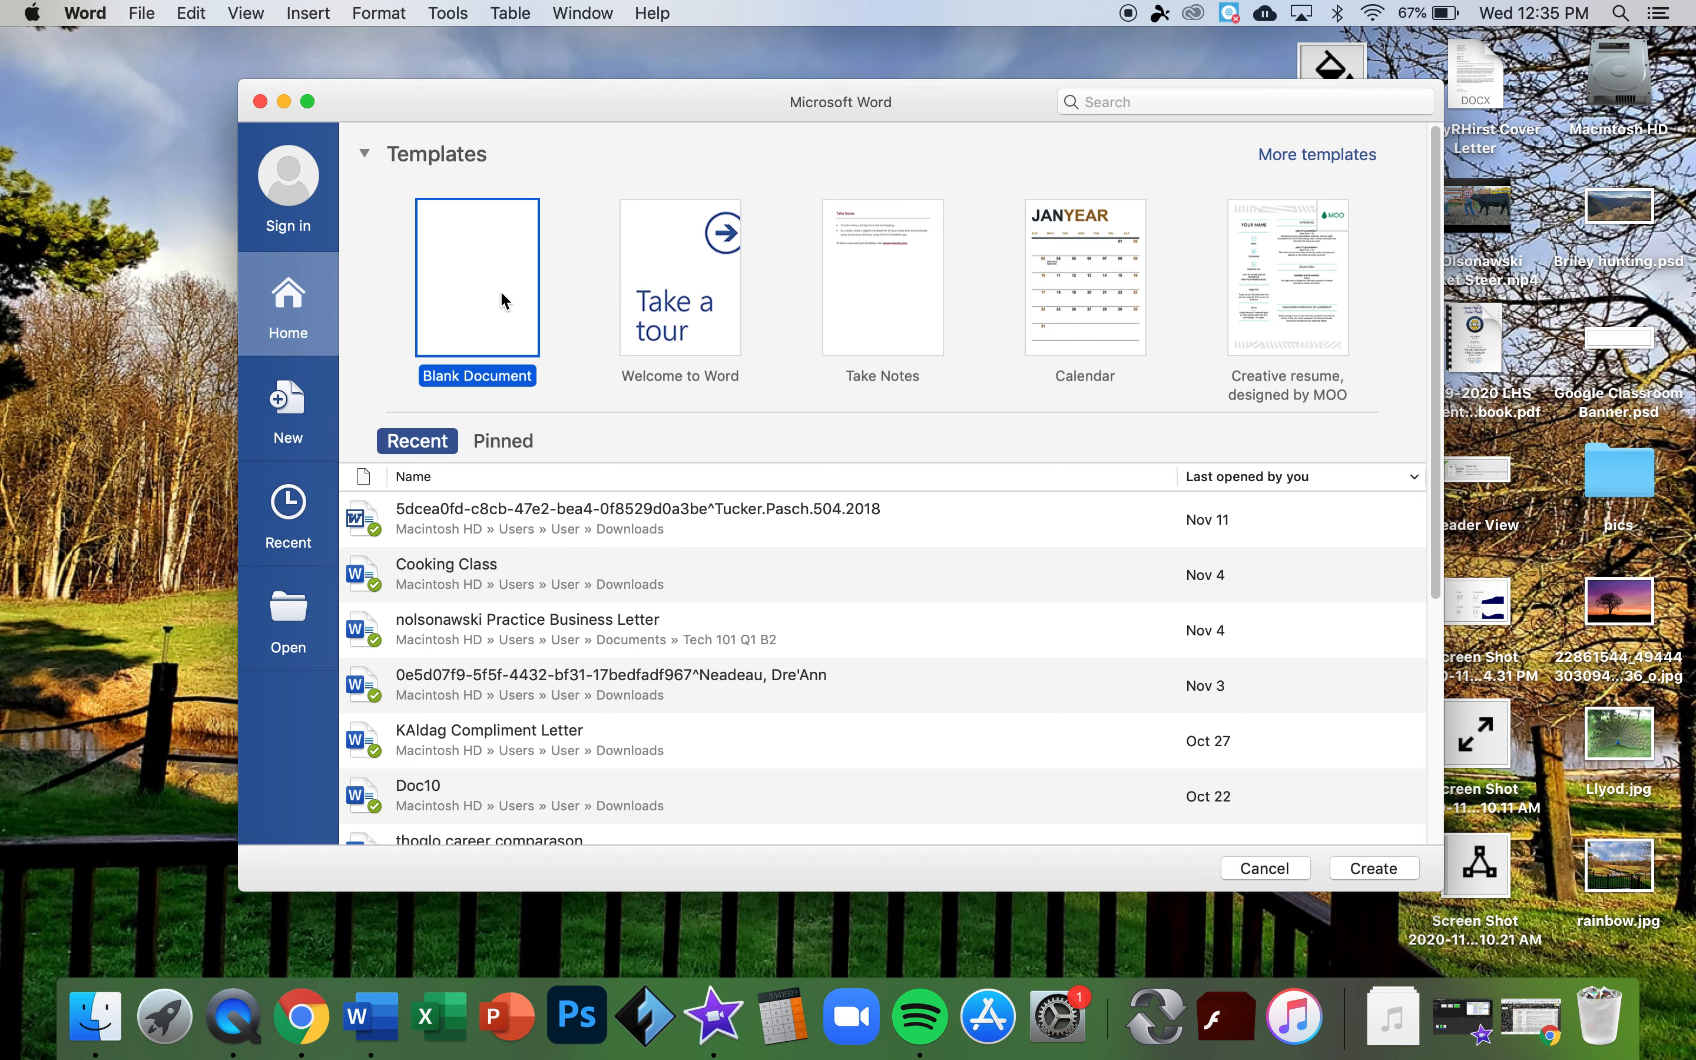
pyautogui.scroll(-3, 634, 306)
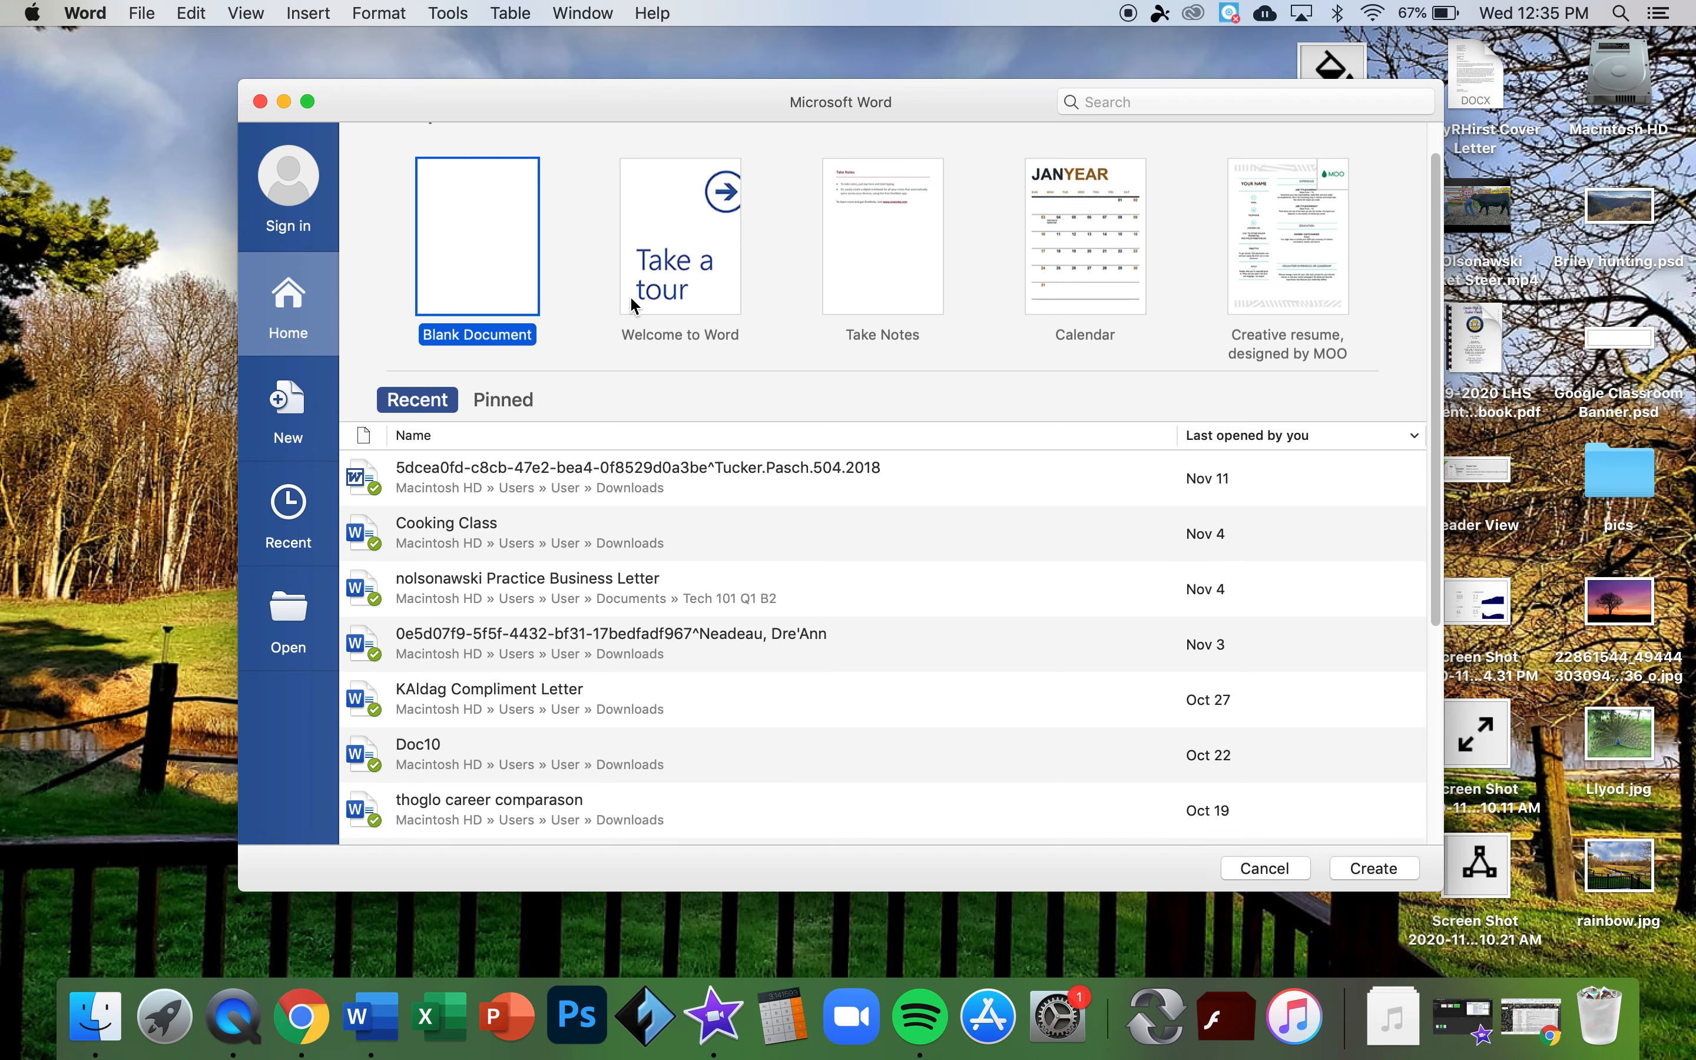
pyautogui.scroll(3, 634, 307)
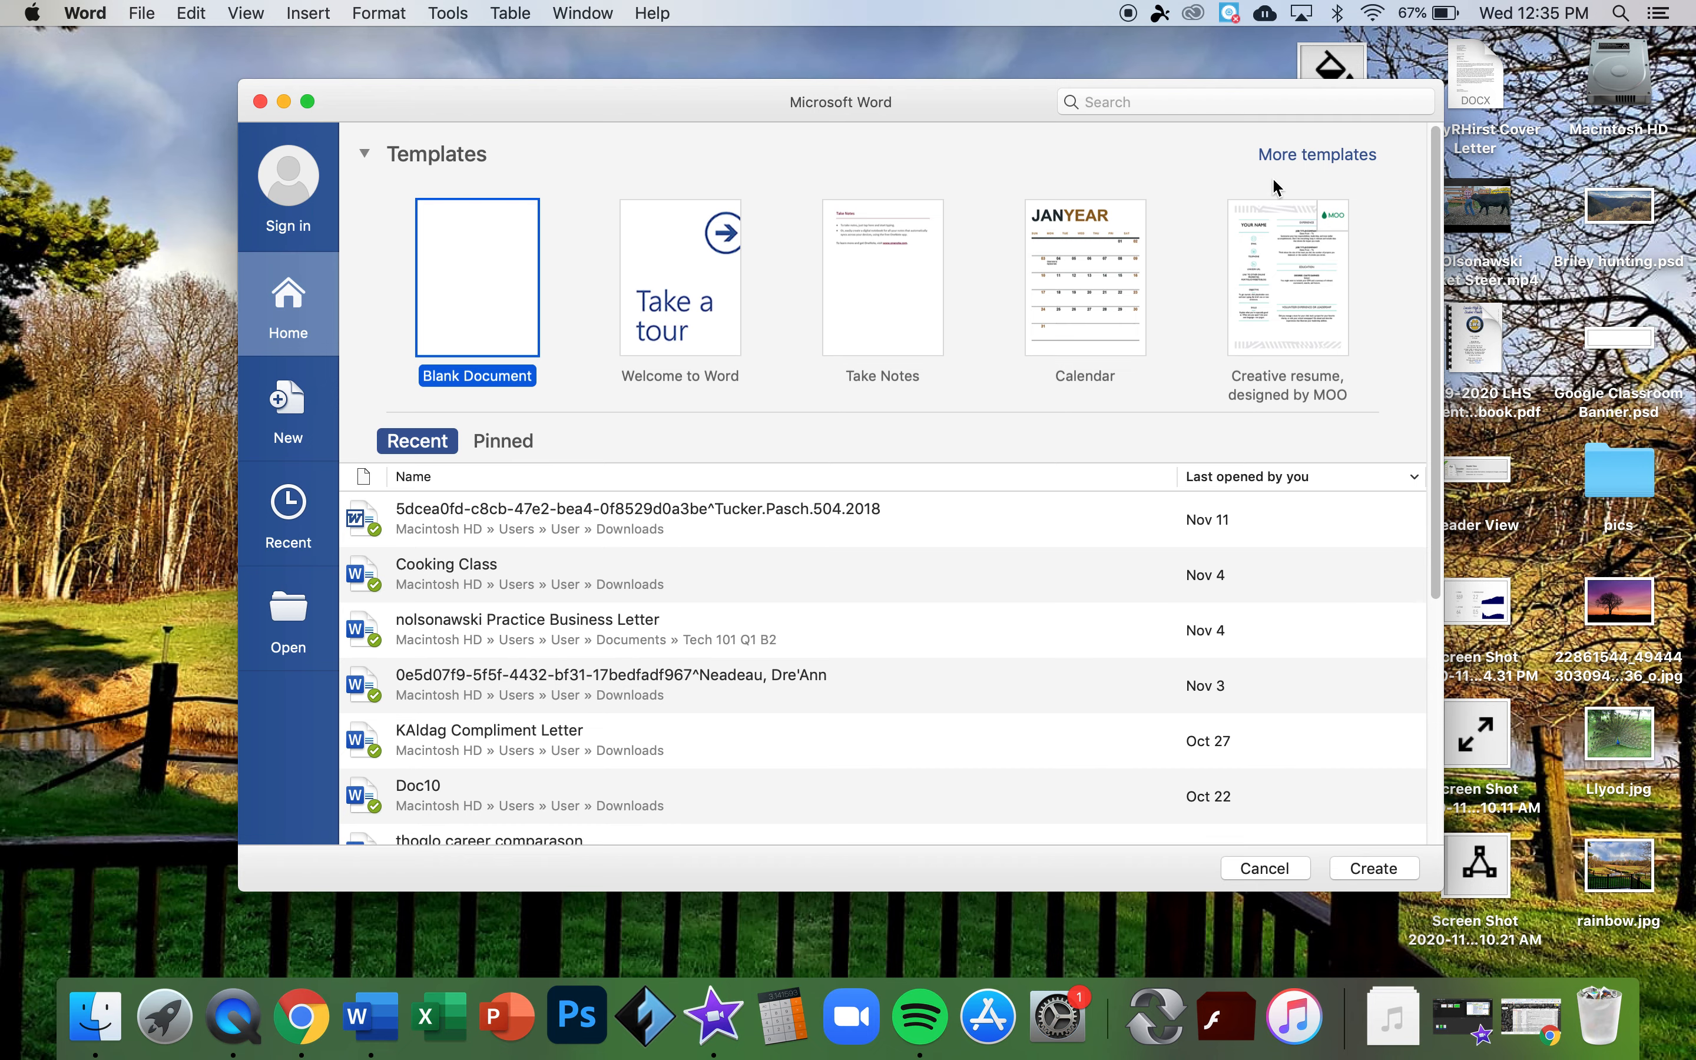
pyautogui.click(1302, 160)
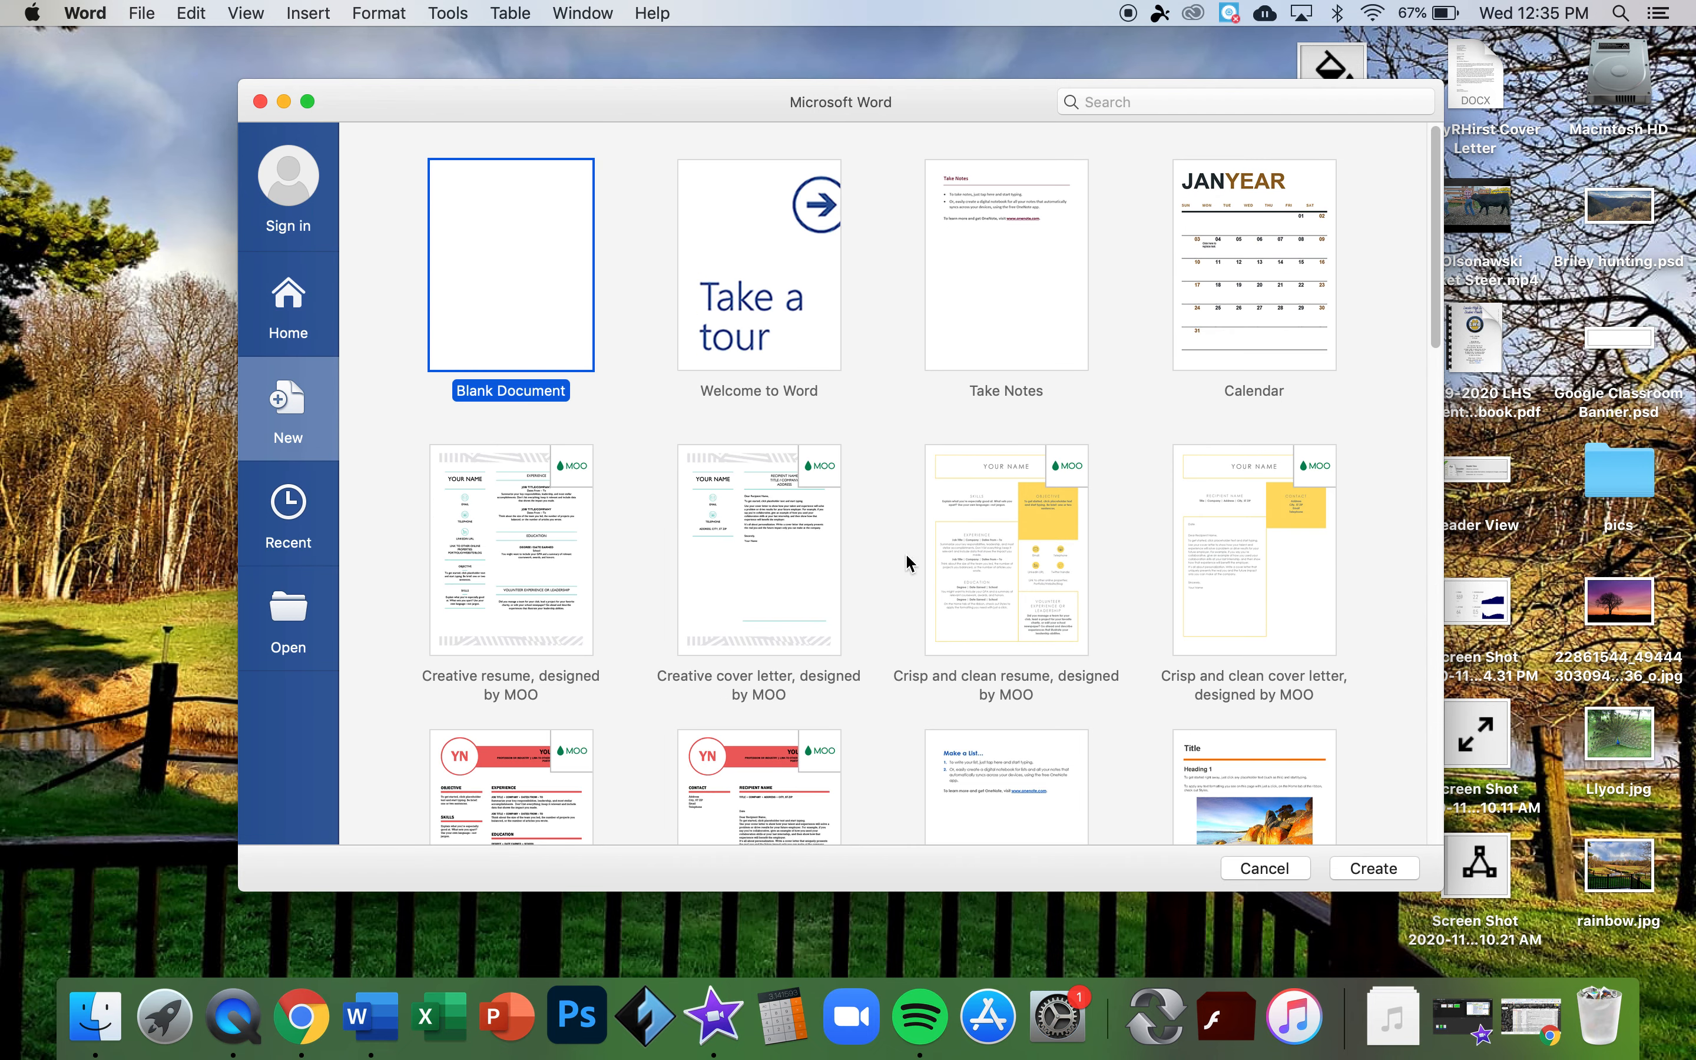
pyautogui.scroll(-10, 775, 739)
pyautogui.scroll(-13, 778, 733)
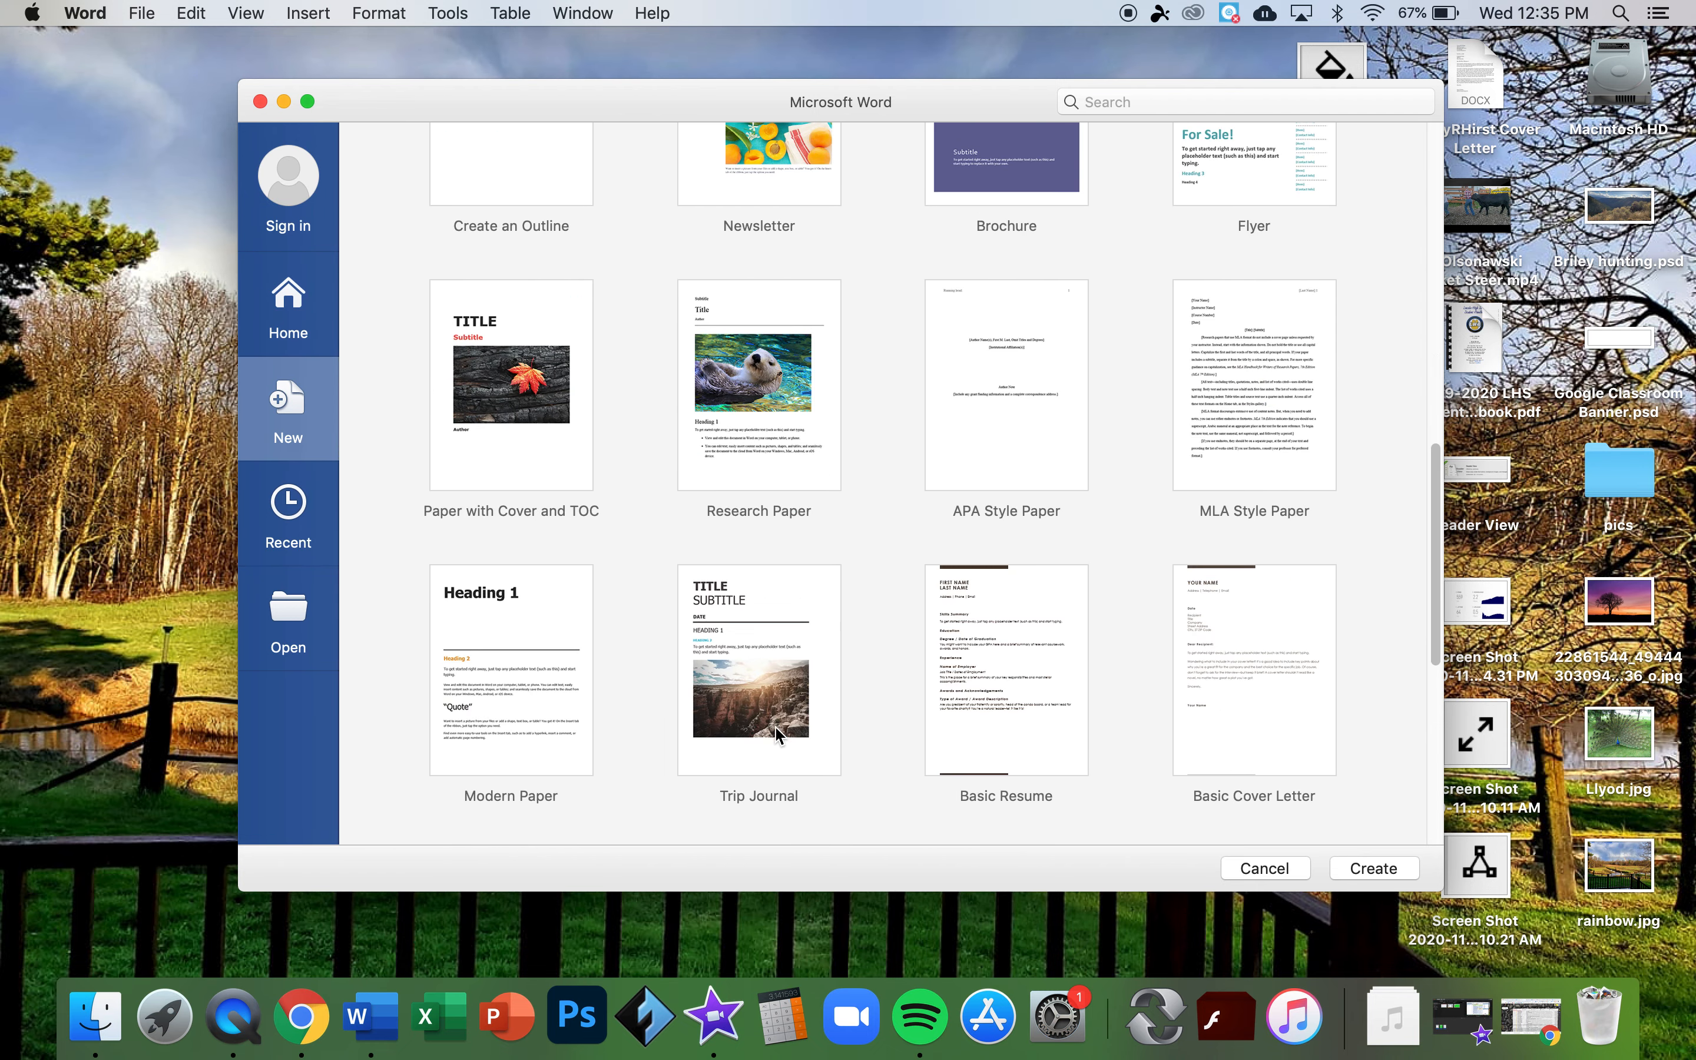
pyautogui.scroll(-4, 776, 728)
pyautogui.scroll(20, 775, 727)
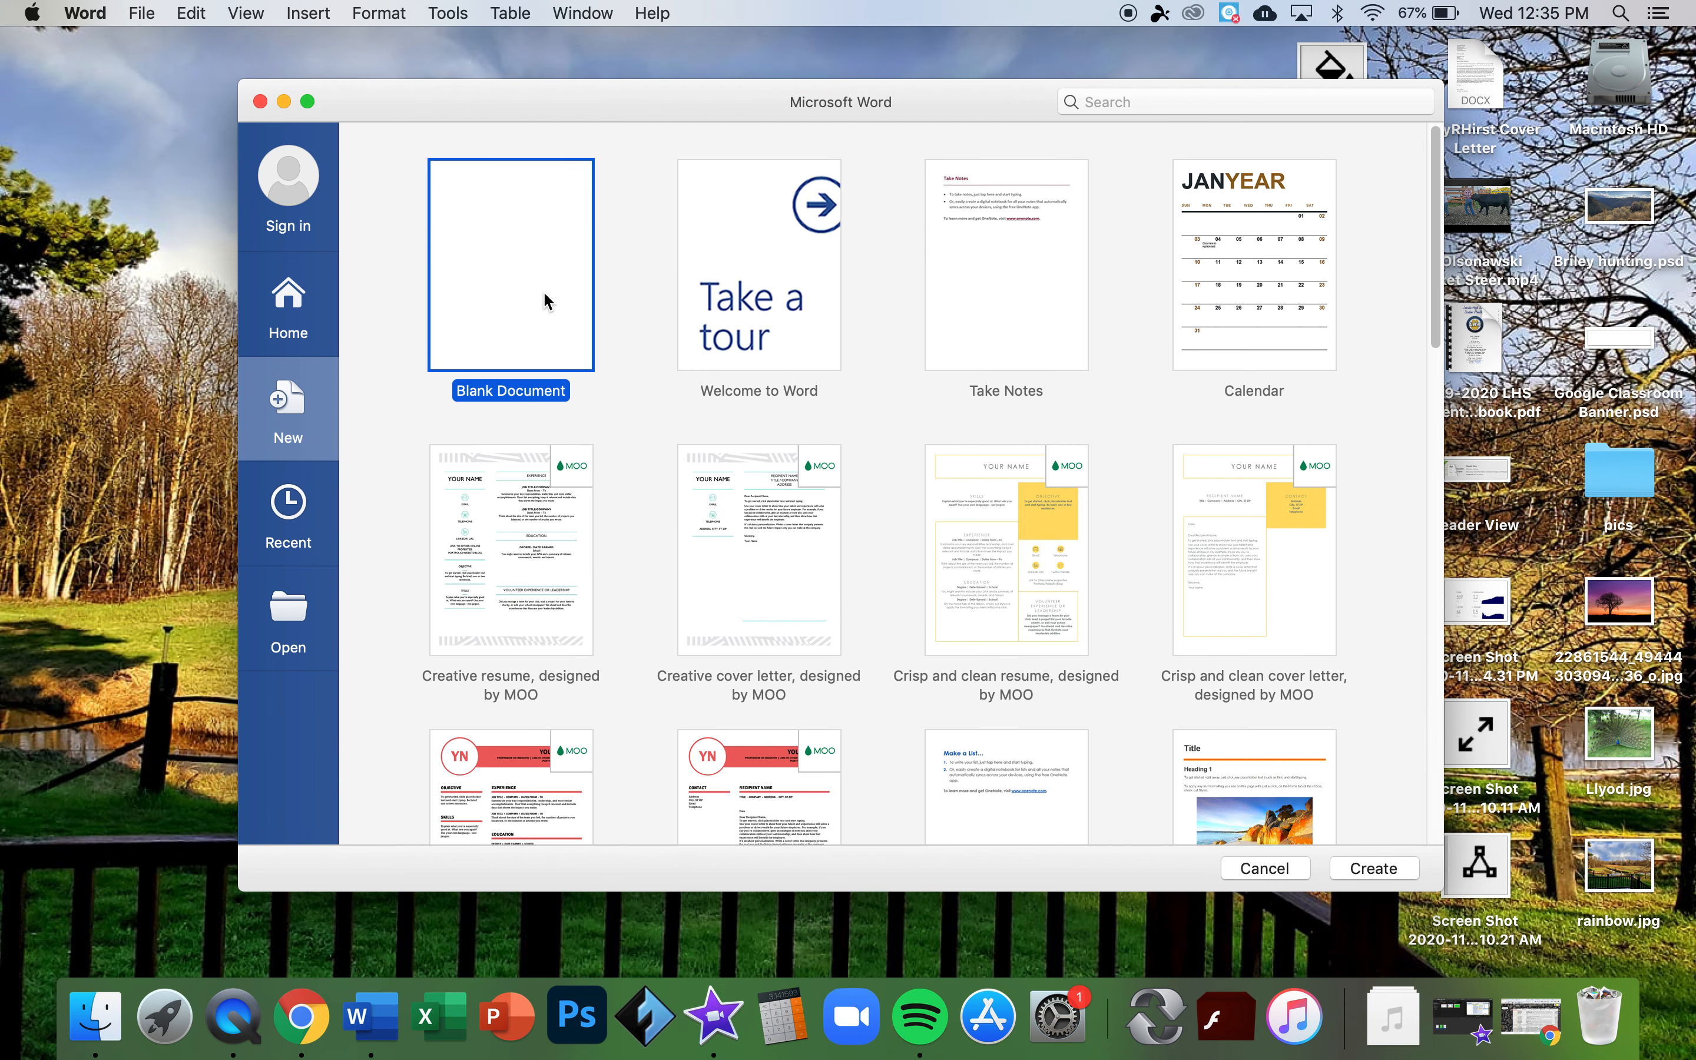
pyautogui.doubleClick(544, 294)
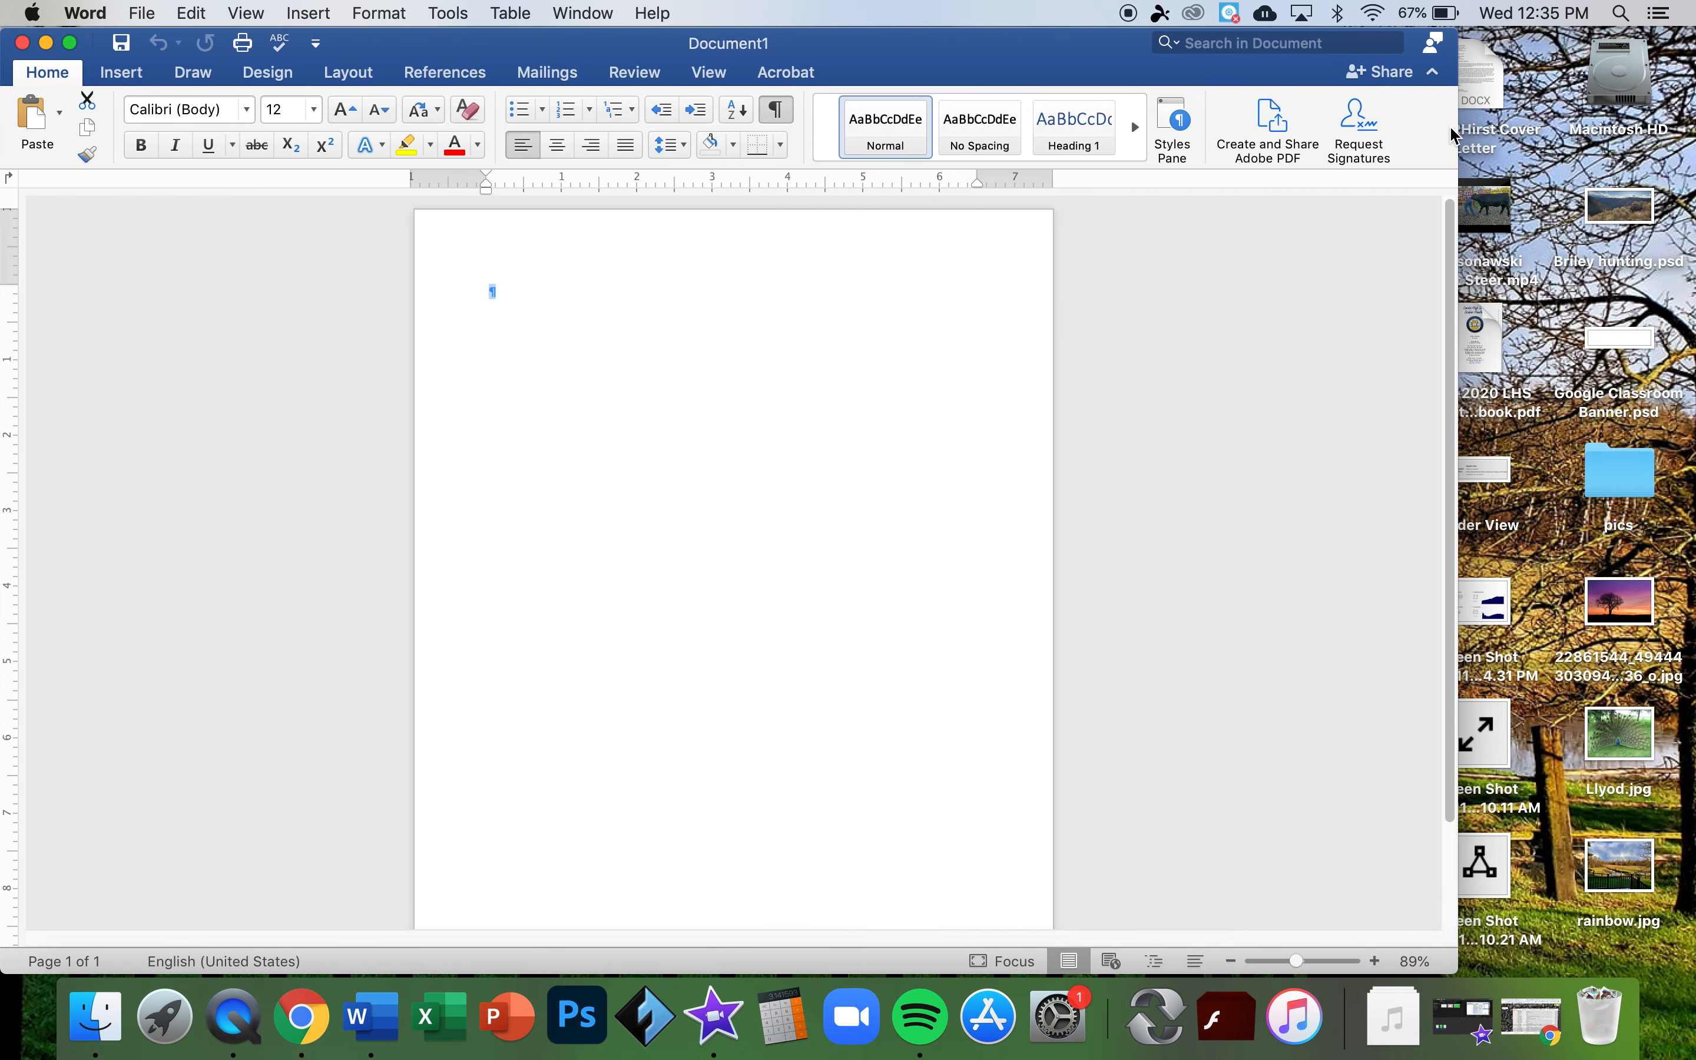
# - Widen the Word window and choose Save As from the File menu
pyautogui.moveTo(1455, 129); pyautogui.dragTo(1641, 143)
pyautogui.click(149, 14)
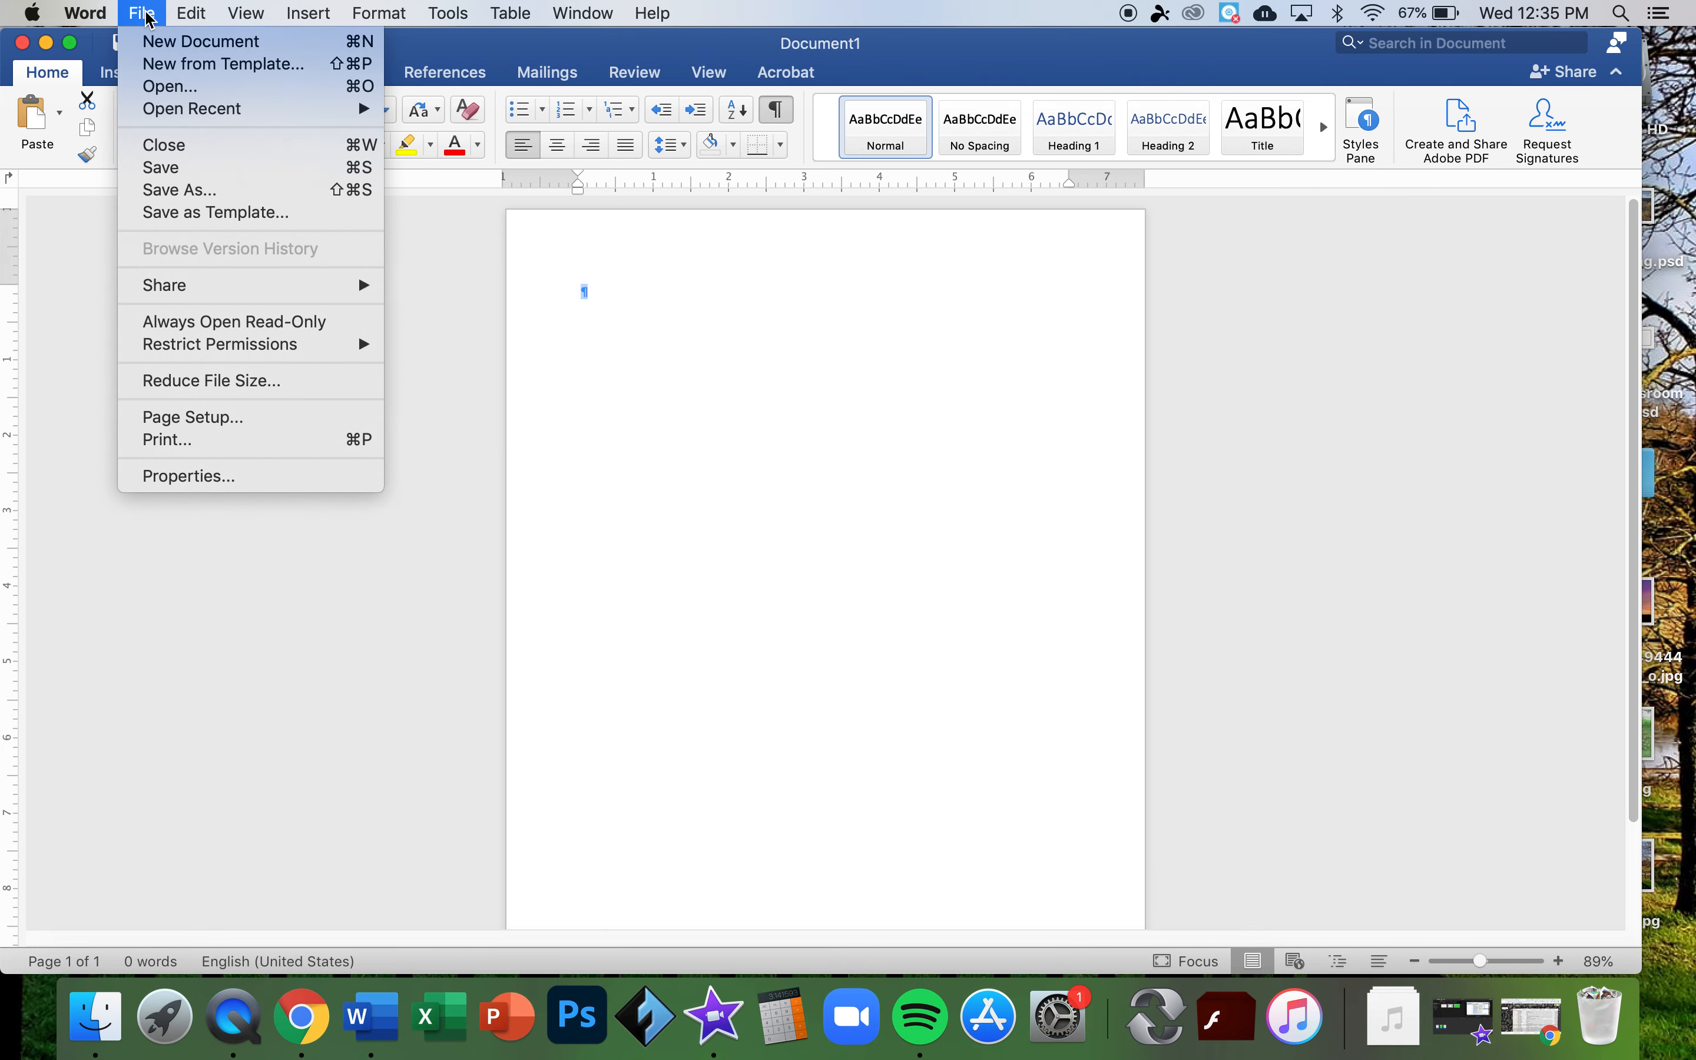
pyautogui.click(184, 204)
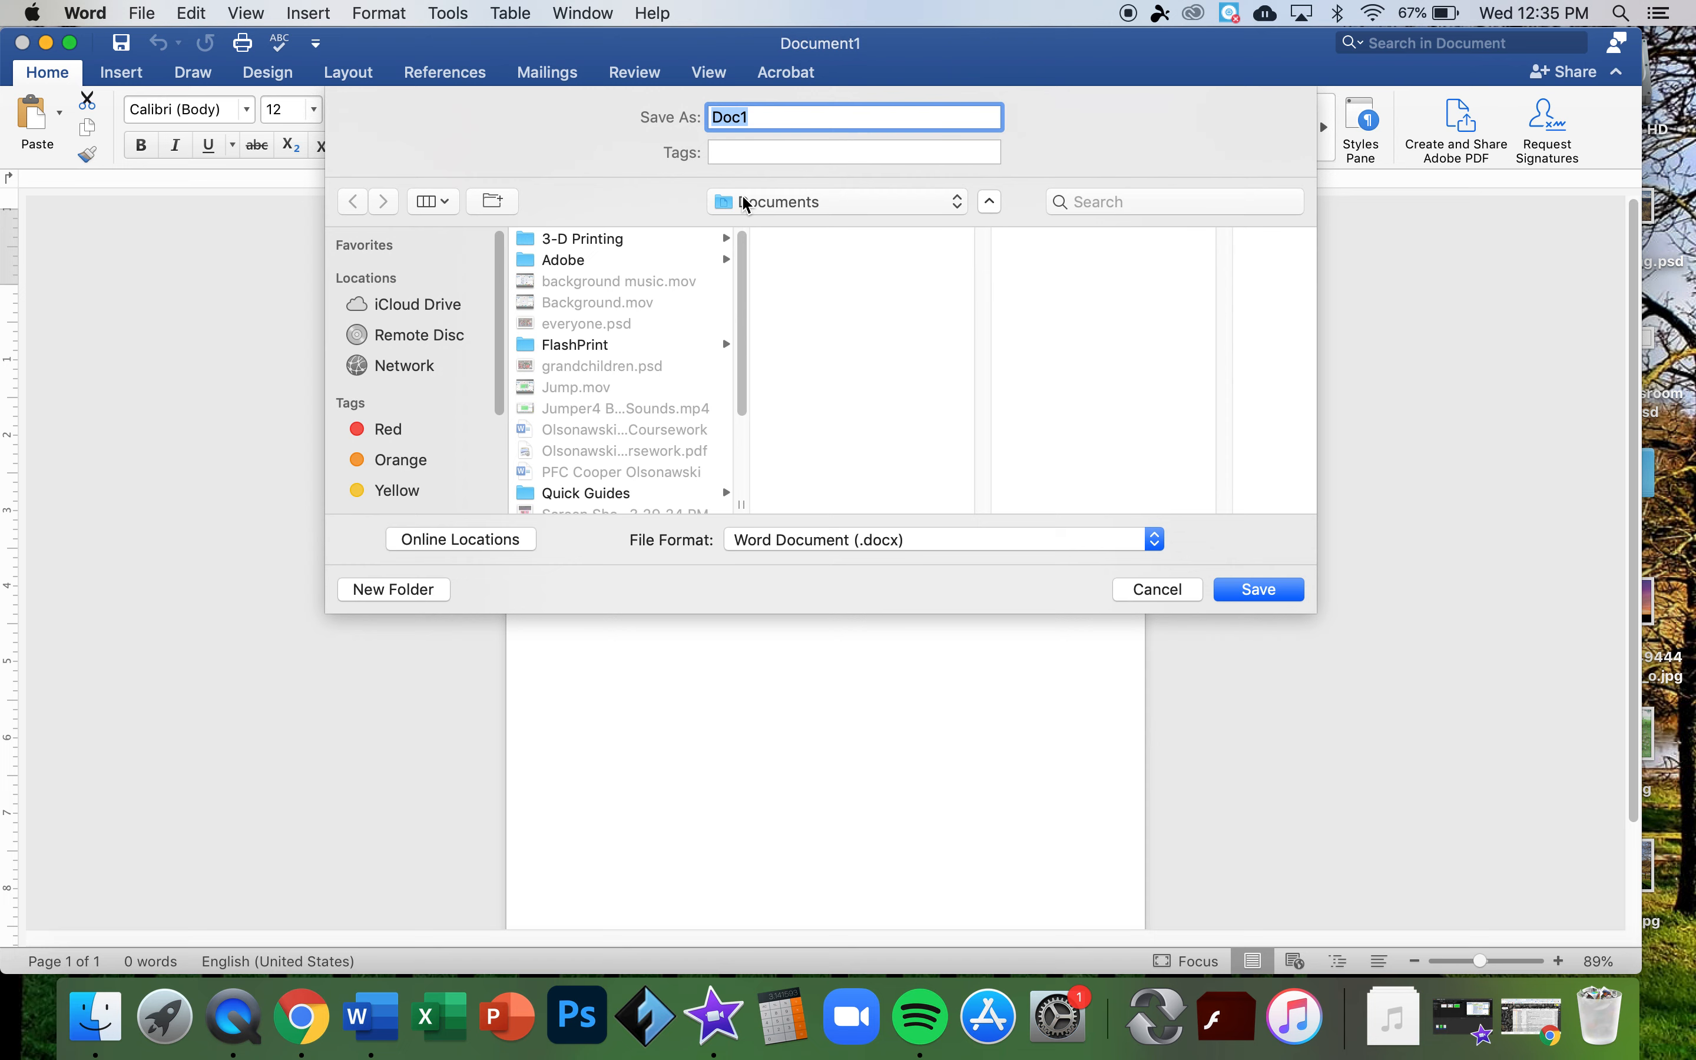
# - Browse save locations in the Save As sheet, keeping Documents as the target folder
pyautogui.click(748, 205)
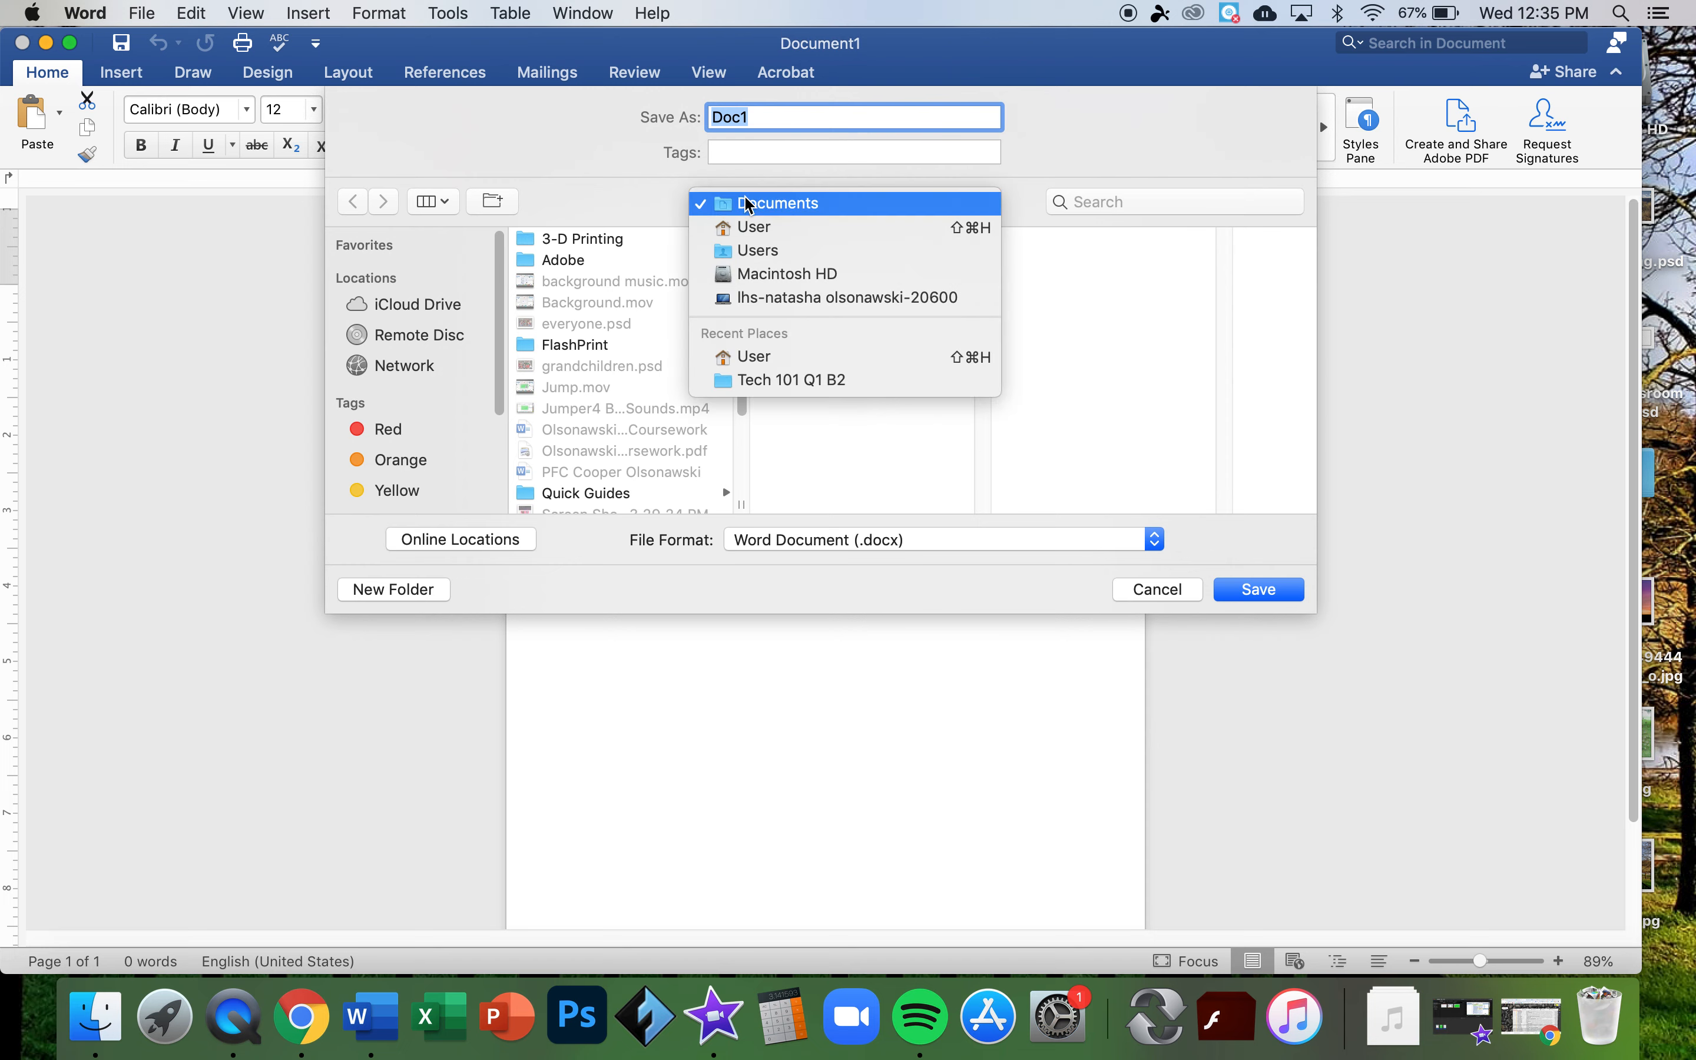
pyautogui.click(753, 203)
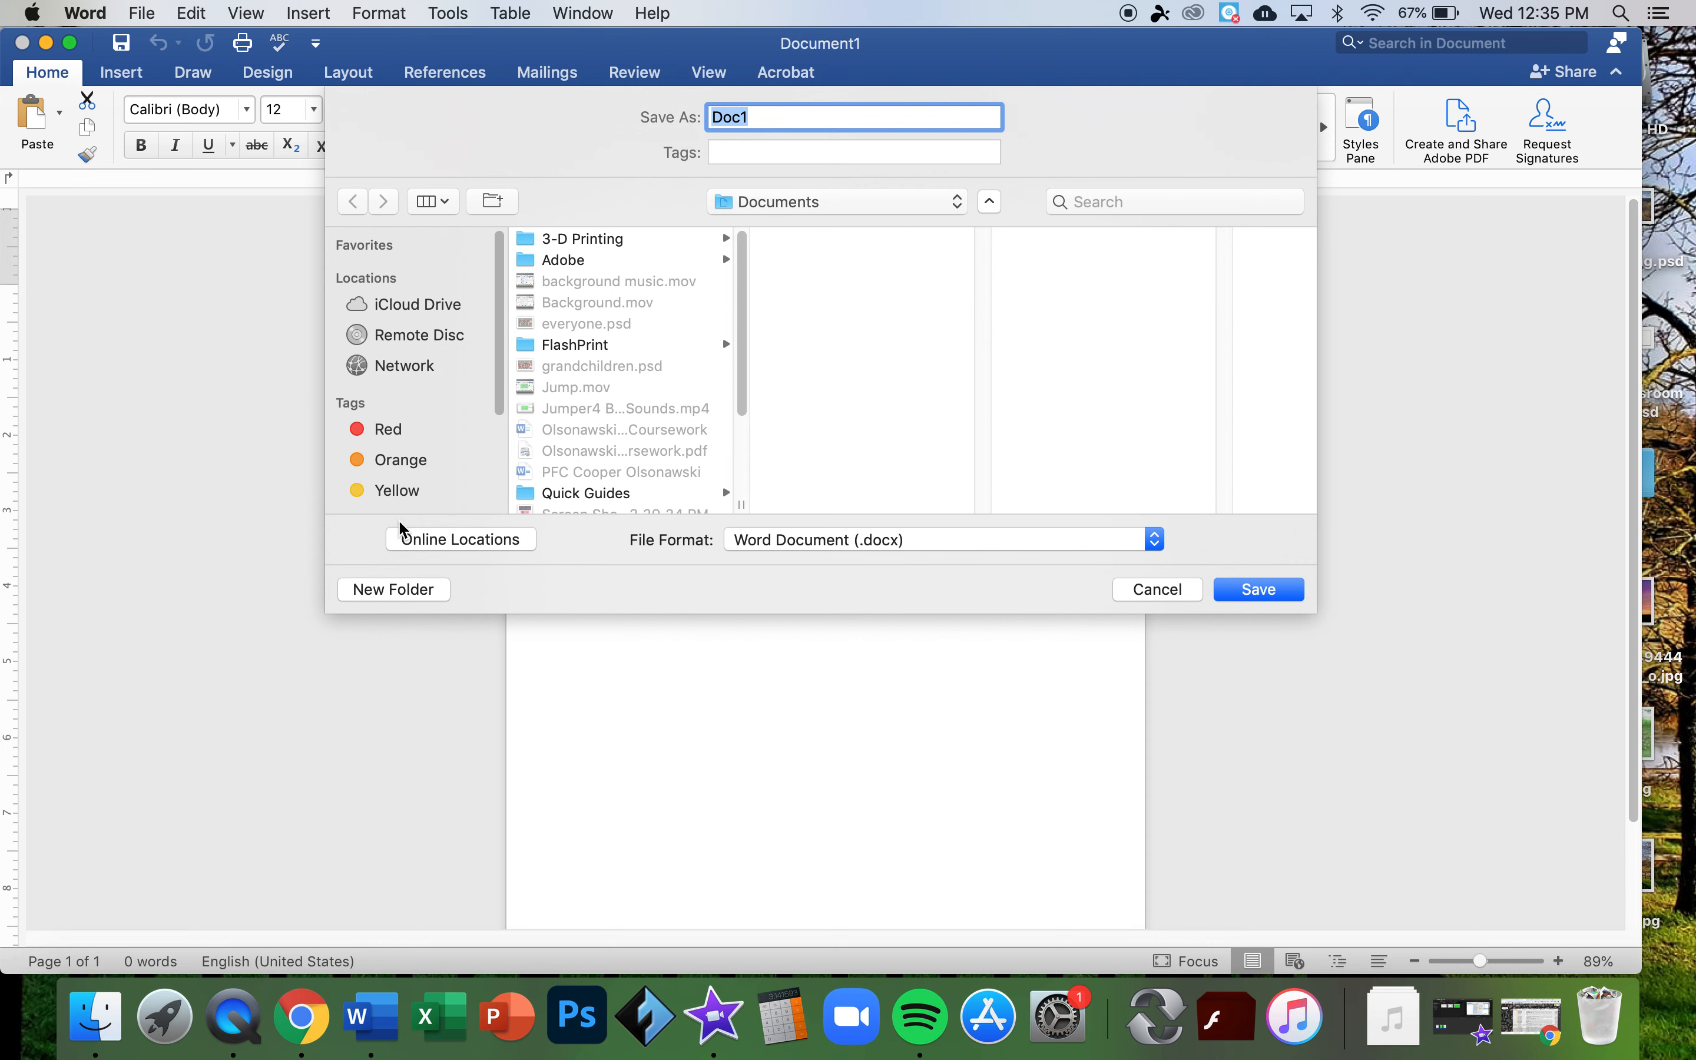
pyautogui.click(390, 589)
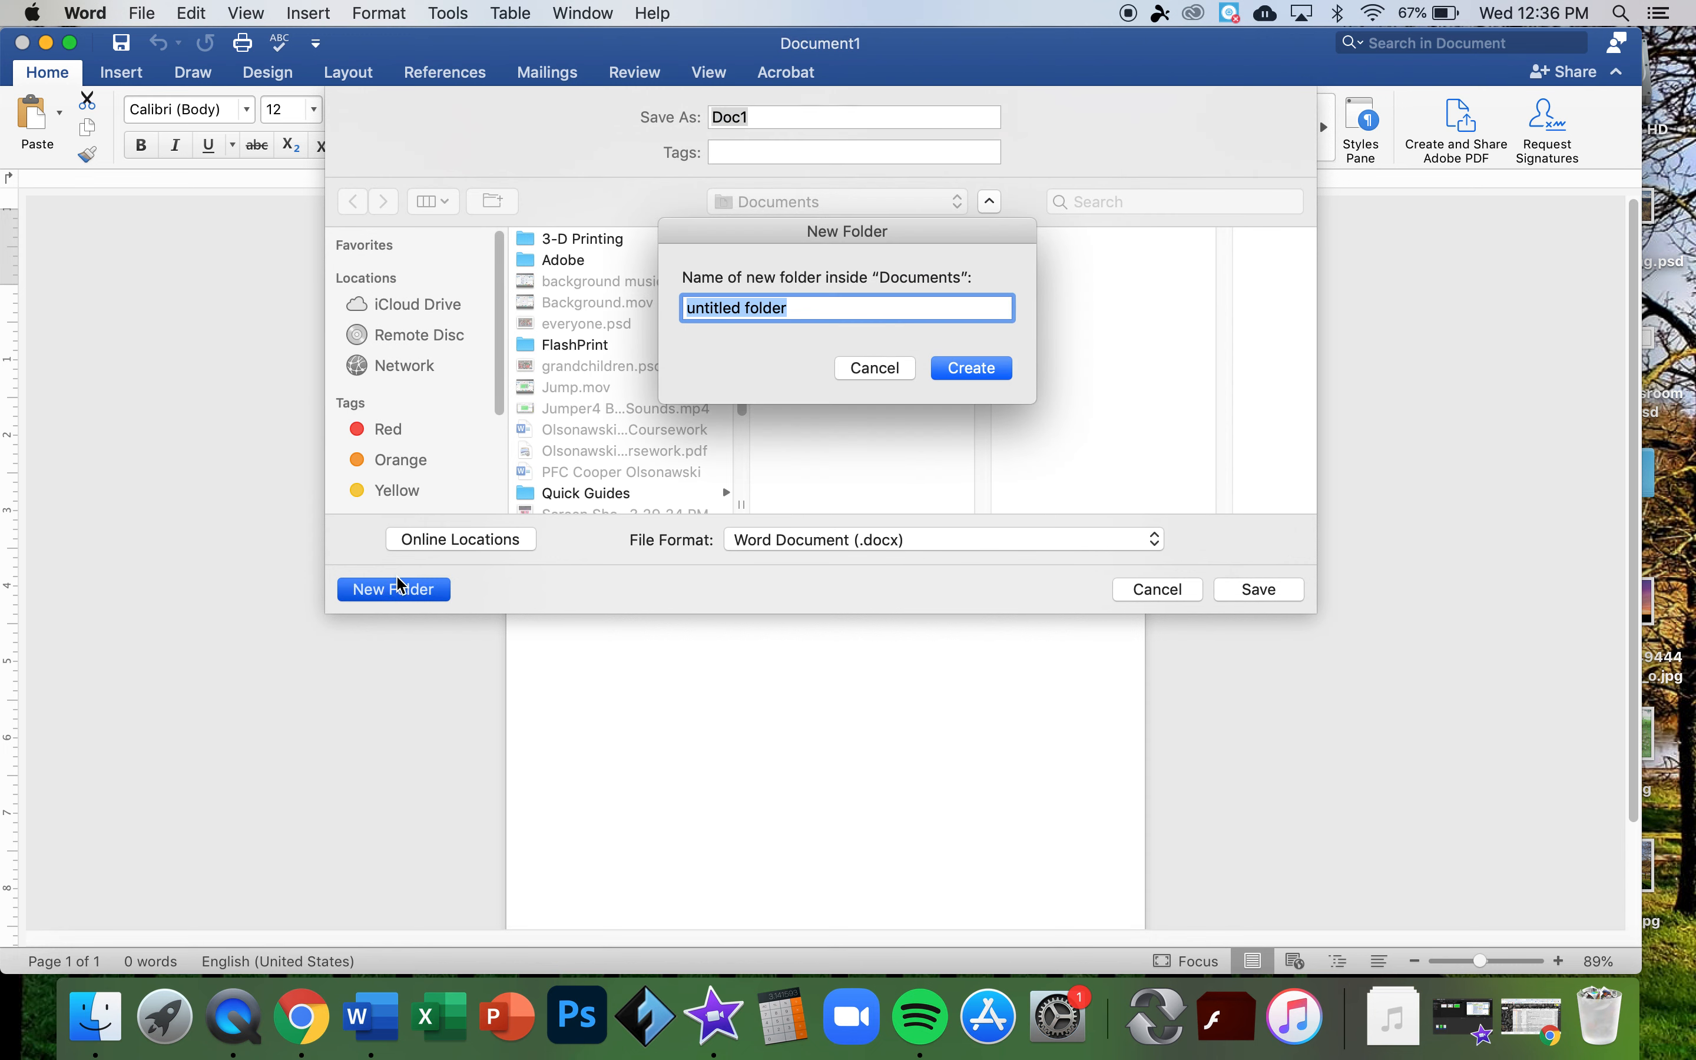
pyautogui.click(871, 375)
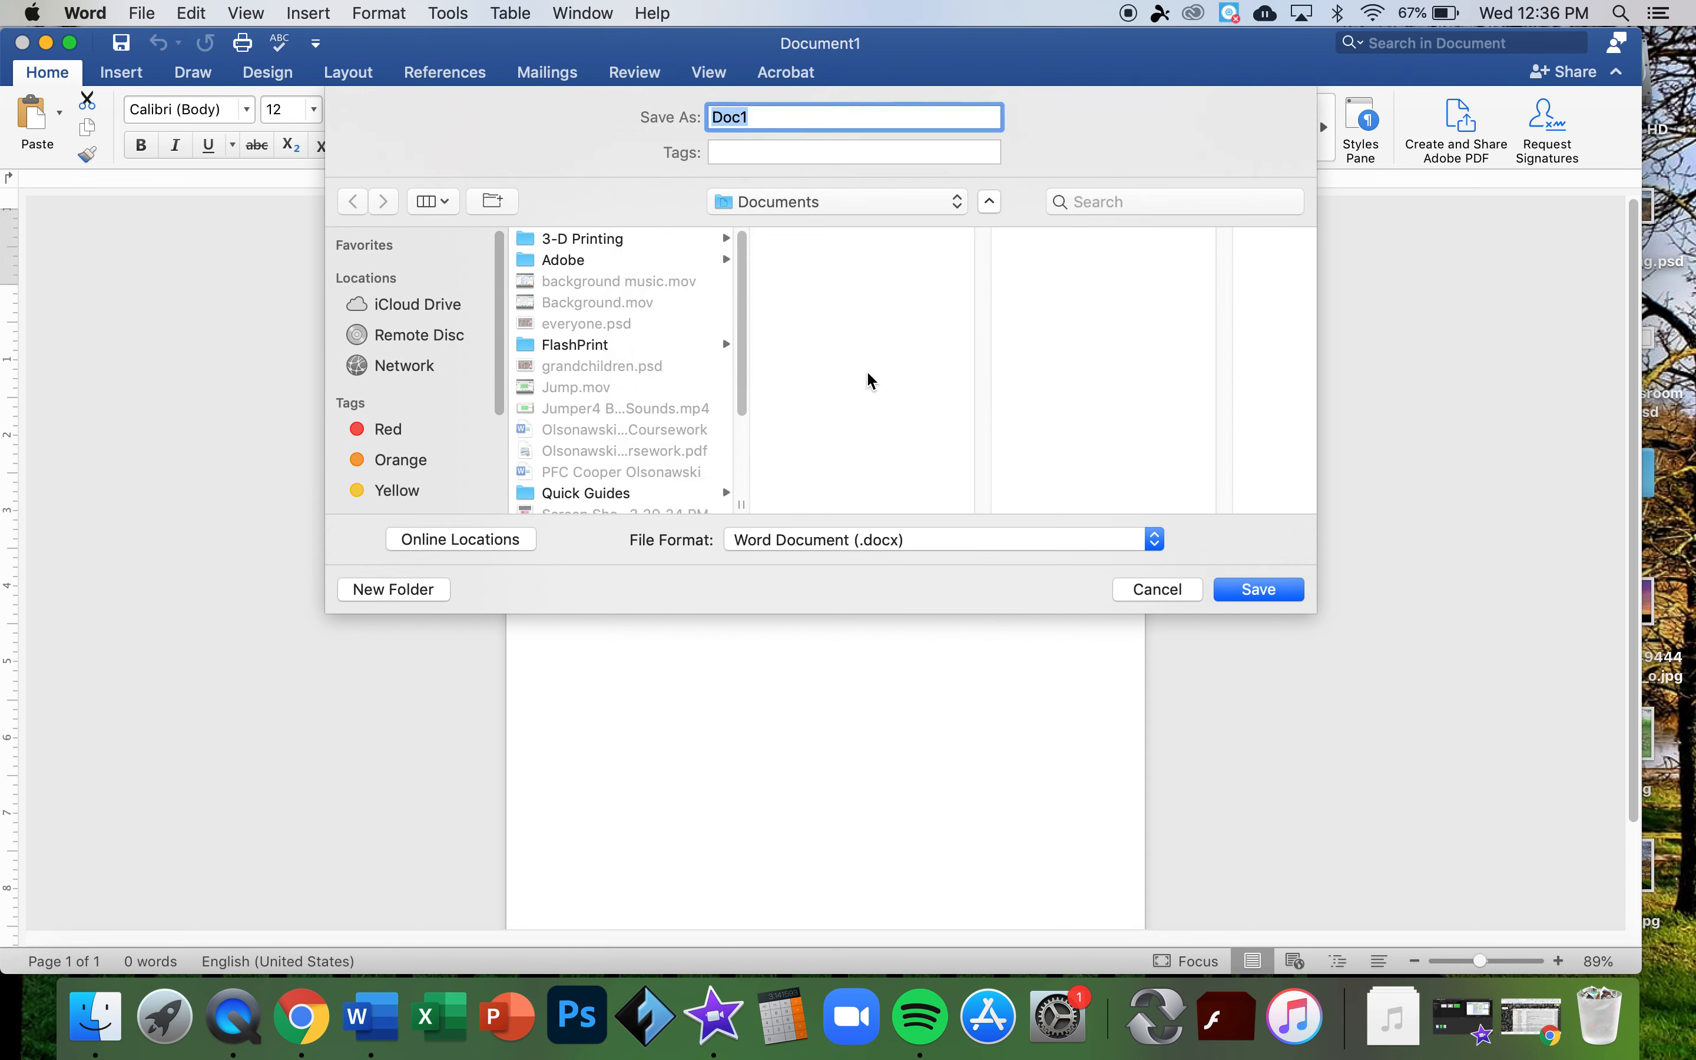
pyautogui.click(989, 202)
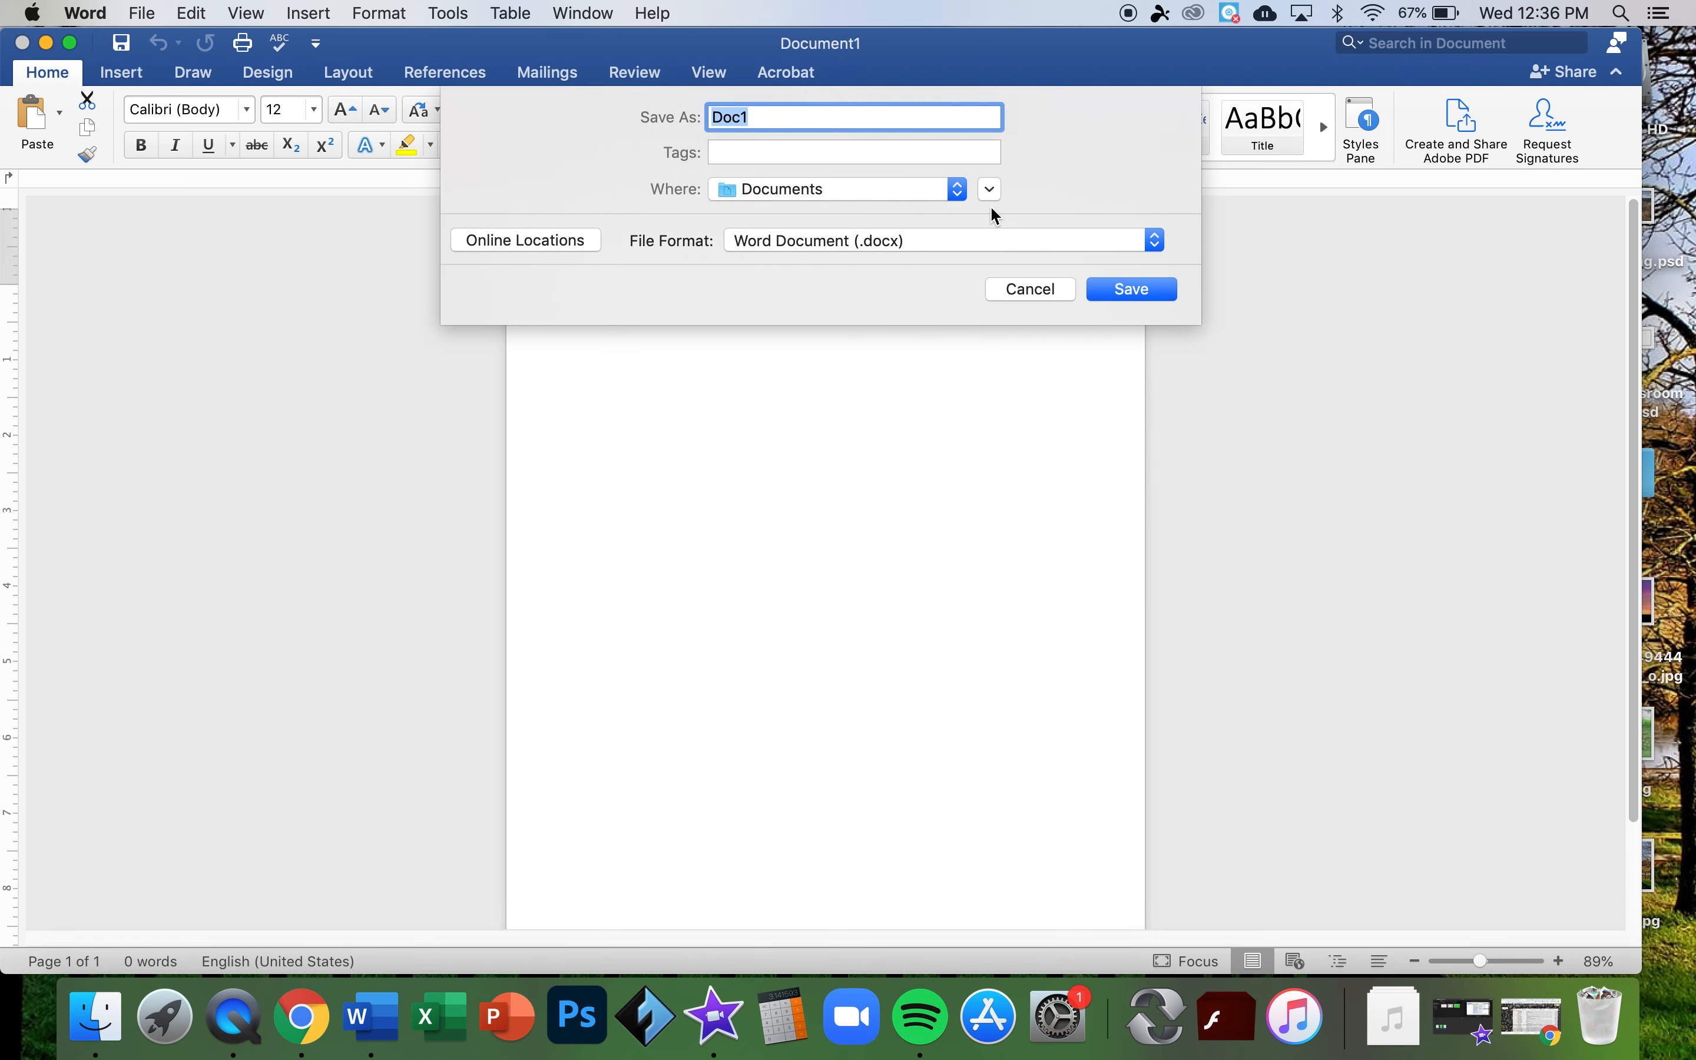
pyautogui.click(989, 188)
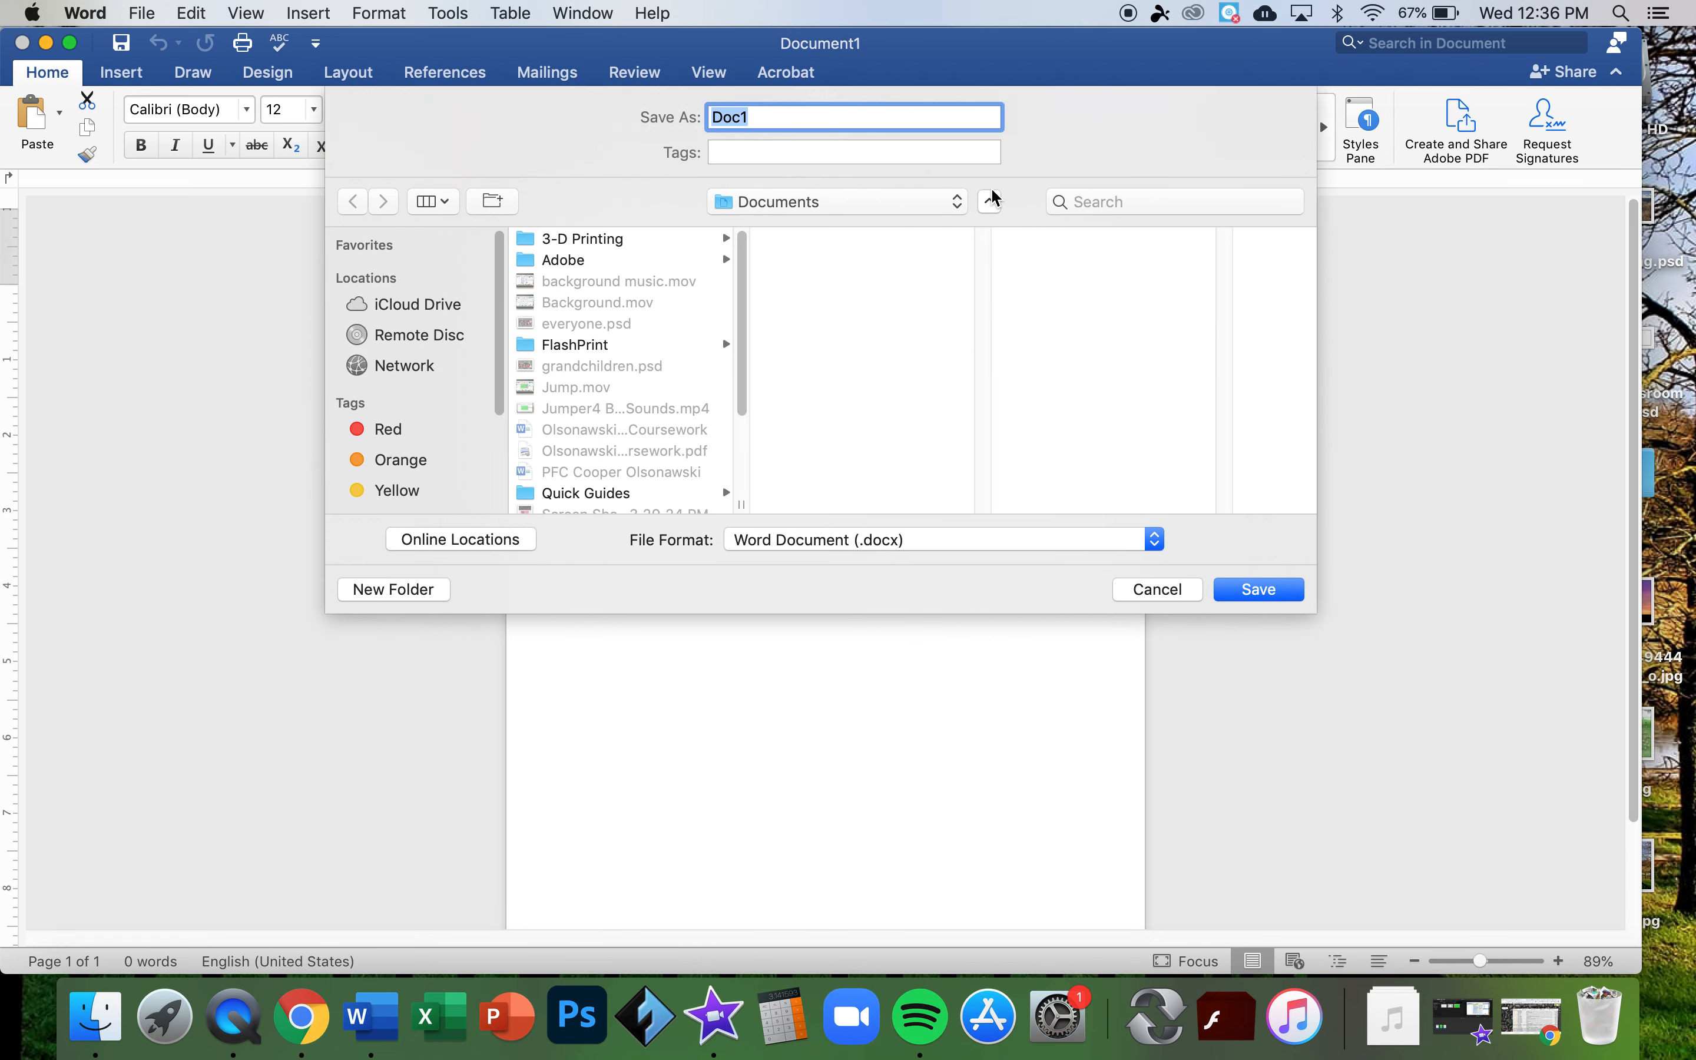
pyautogui.click(459, 537)
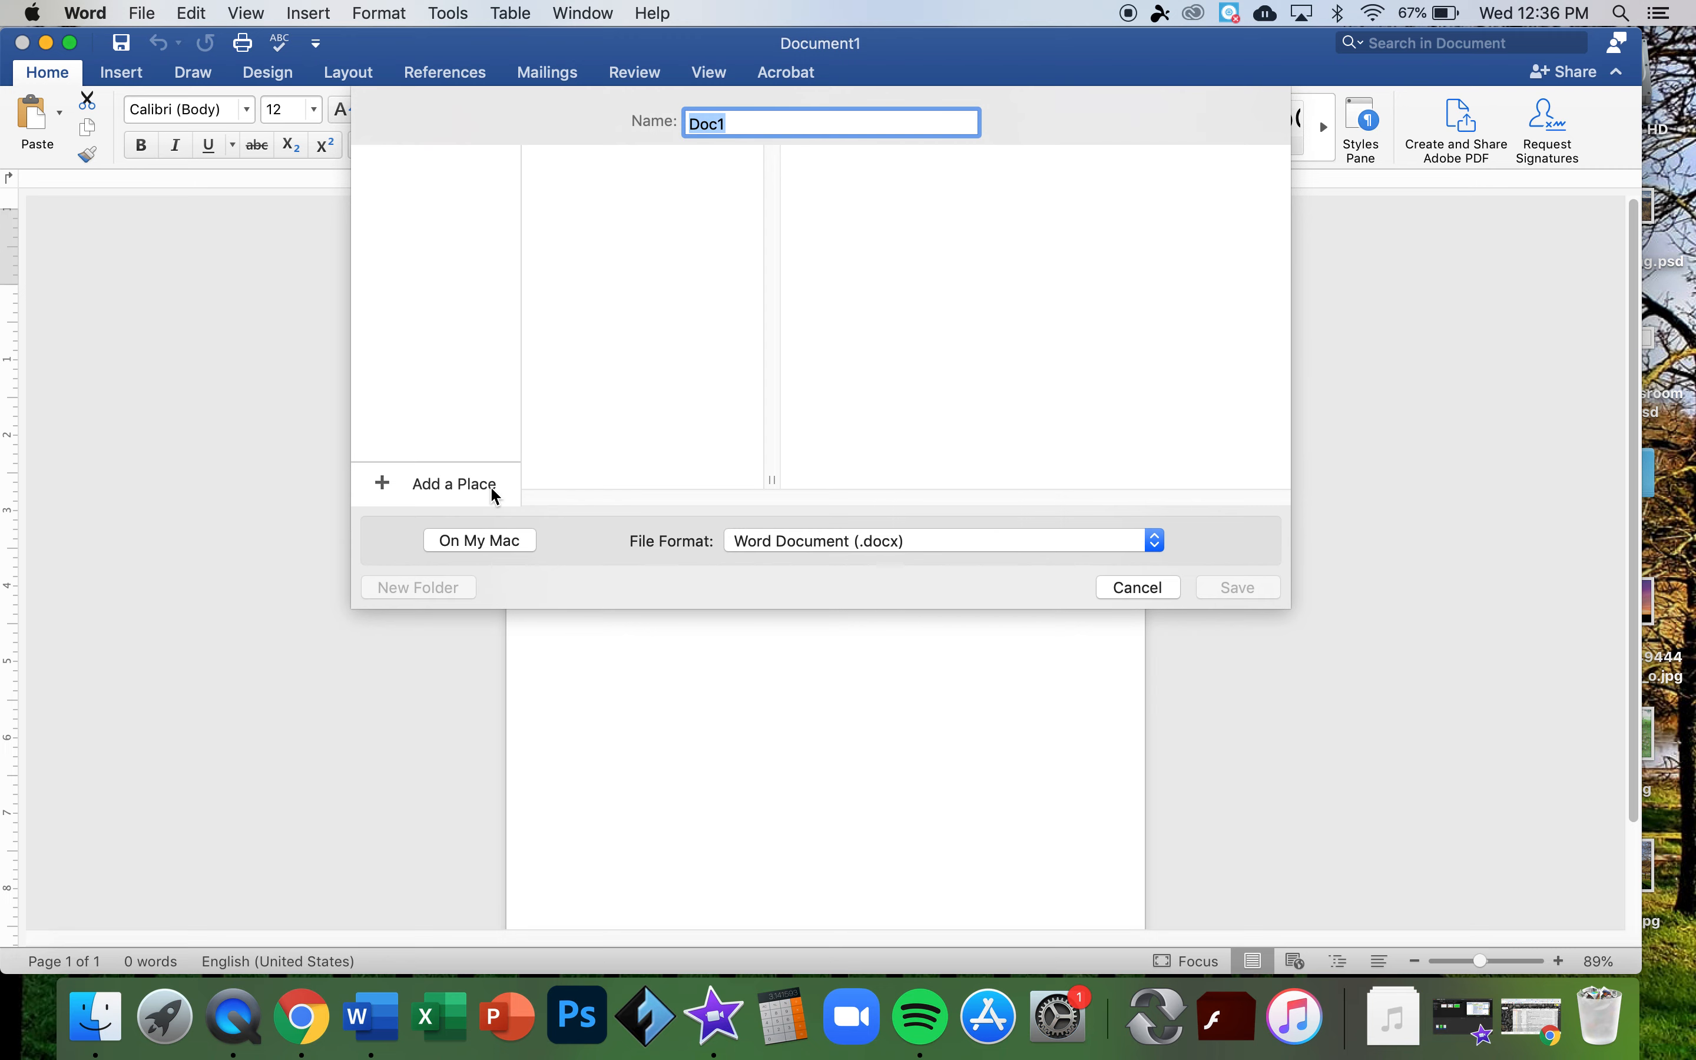
pyautogui.click(490, 540)
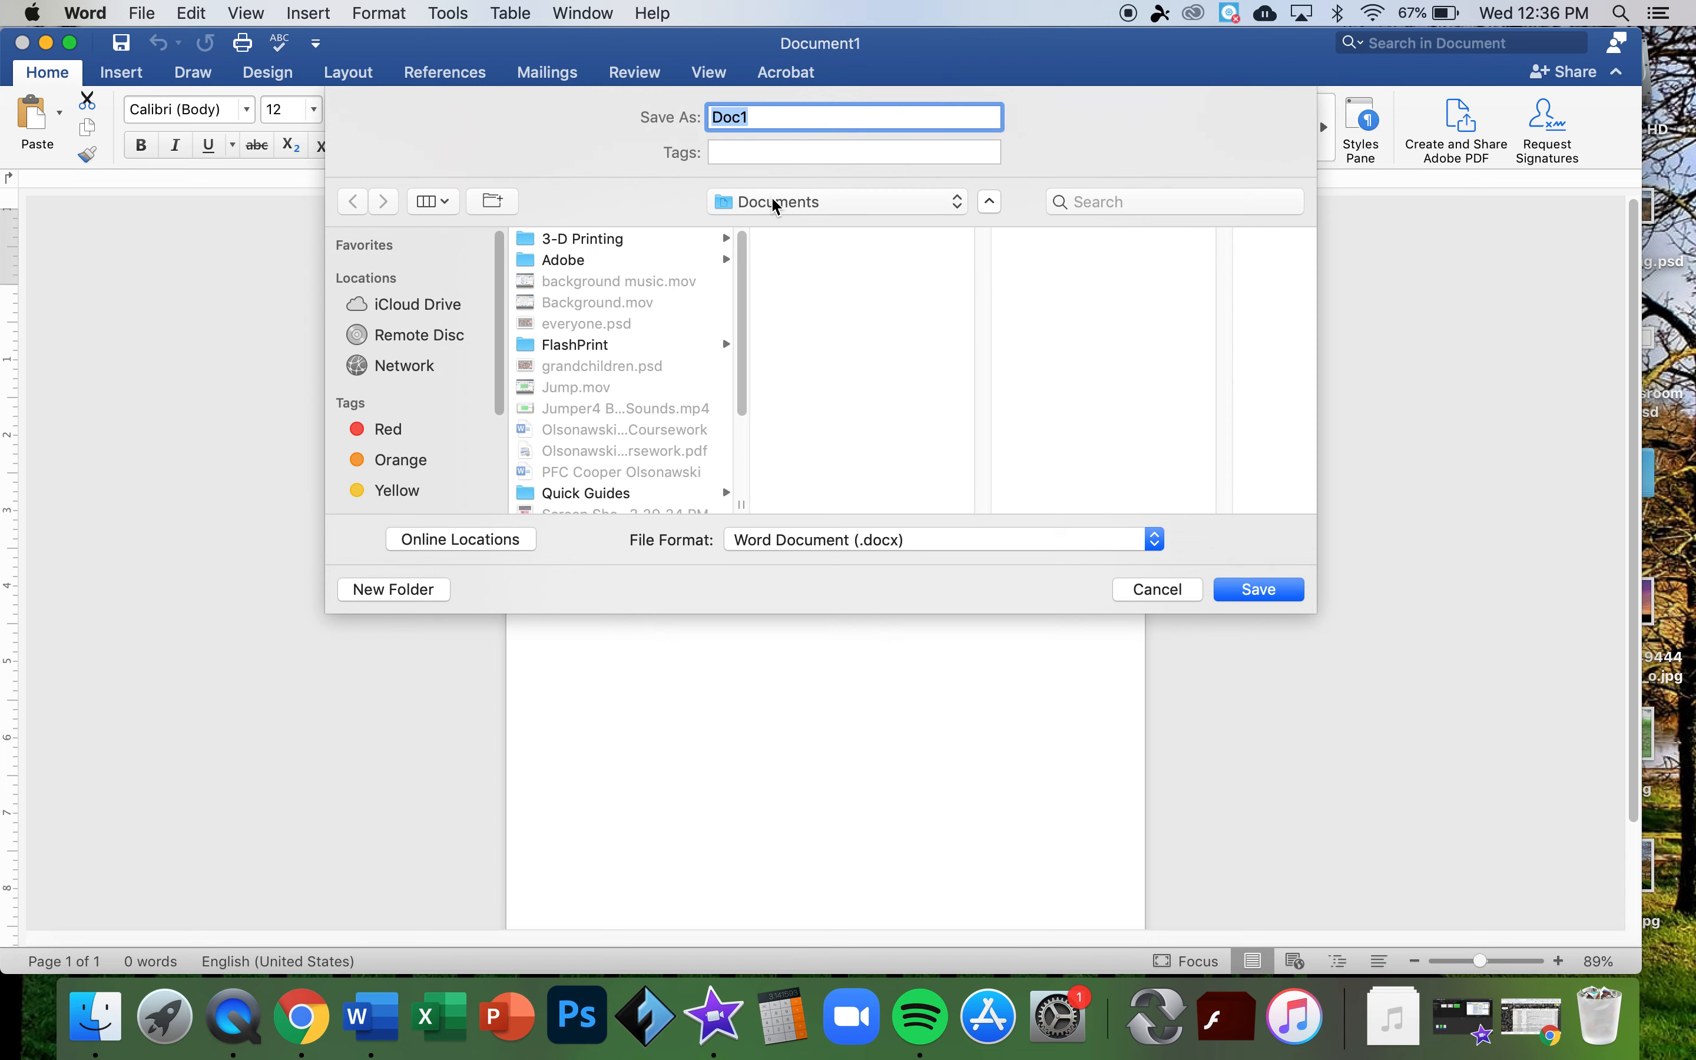
pyautogui.scroll(-1, 633, 324)
pyautogui.scroll(1, 633, 324)
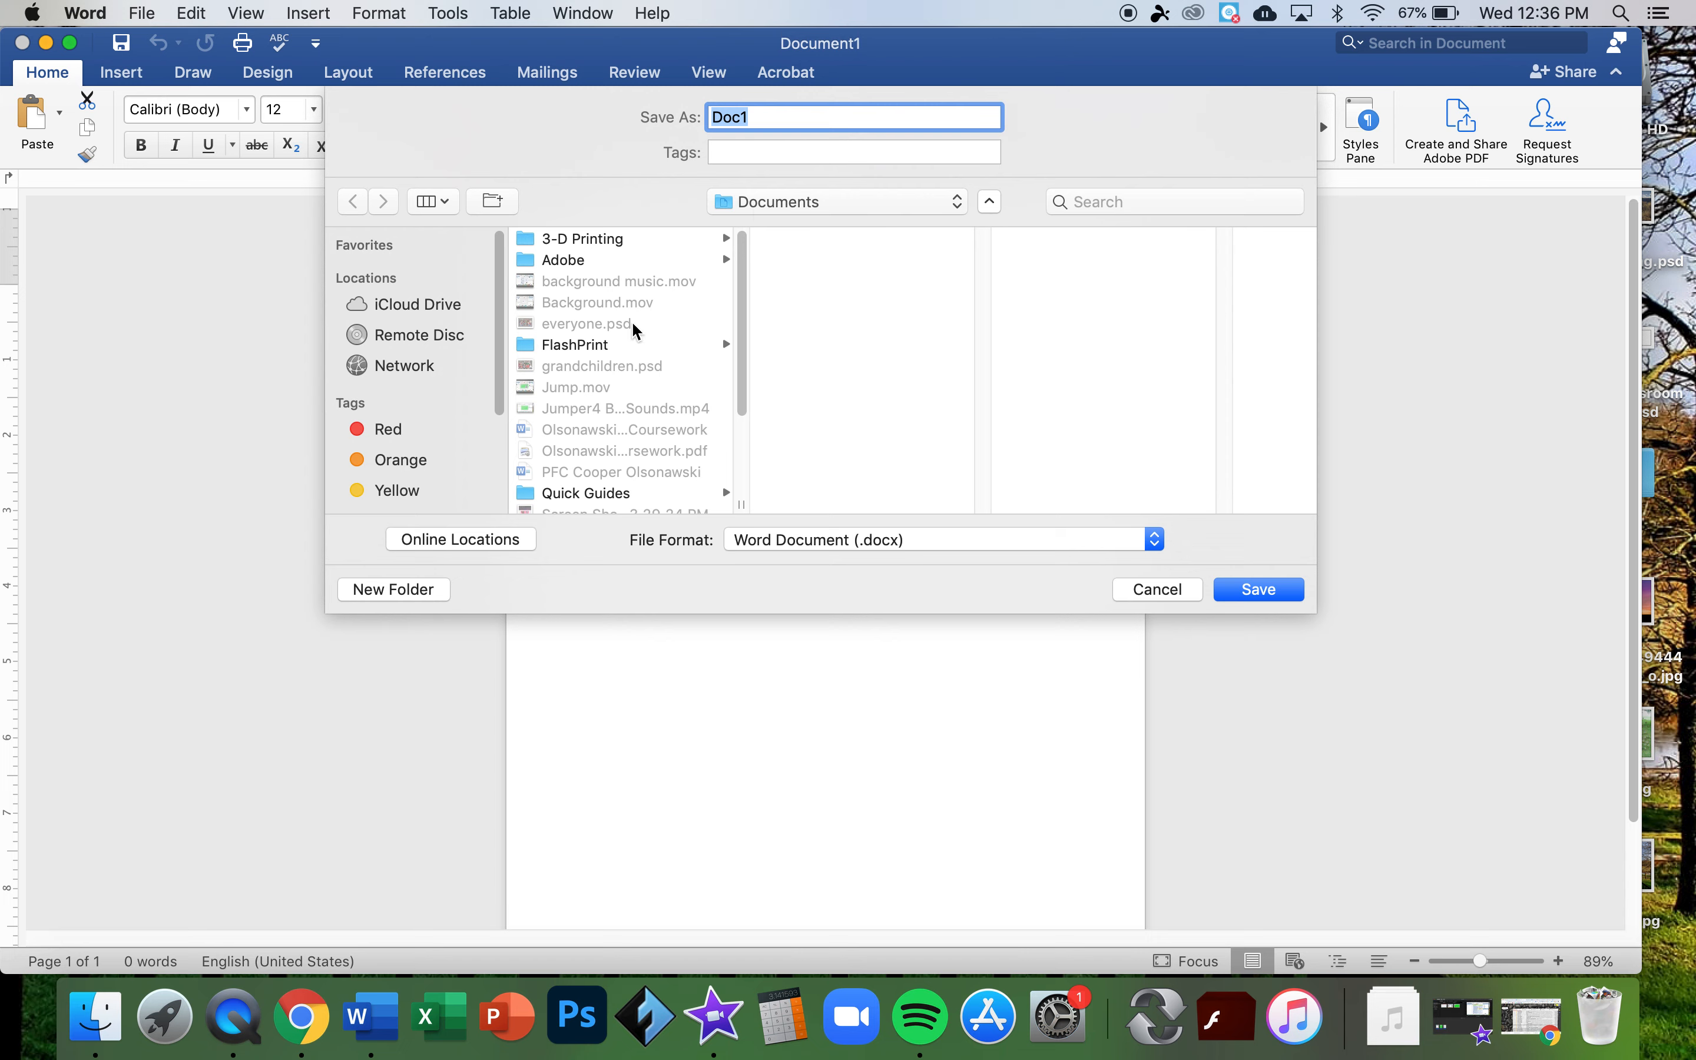
# - Create a 'Tech 101 Q2' folder in Documents and save the file as the student's name plus 'Lost Flyer'
pyautogui.click(373, 592)
pyautogui.write('T')
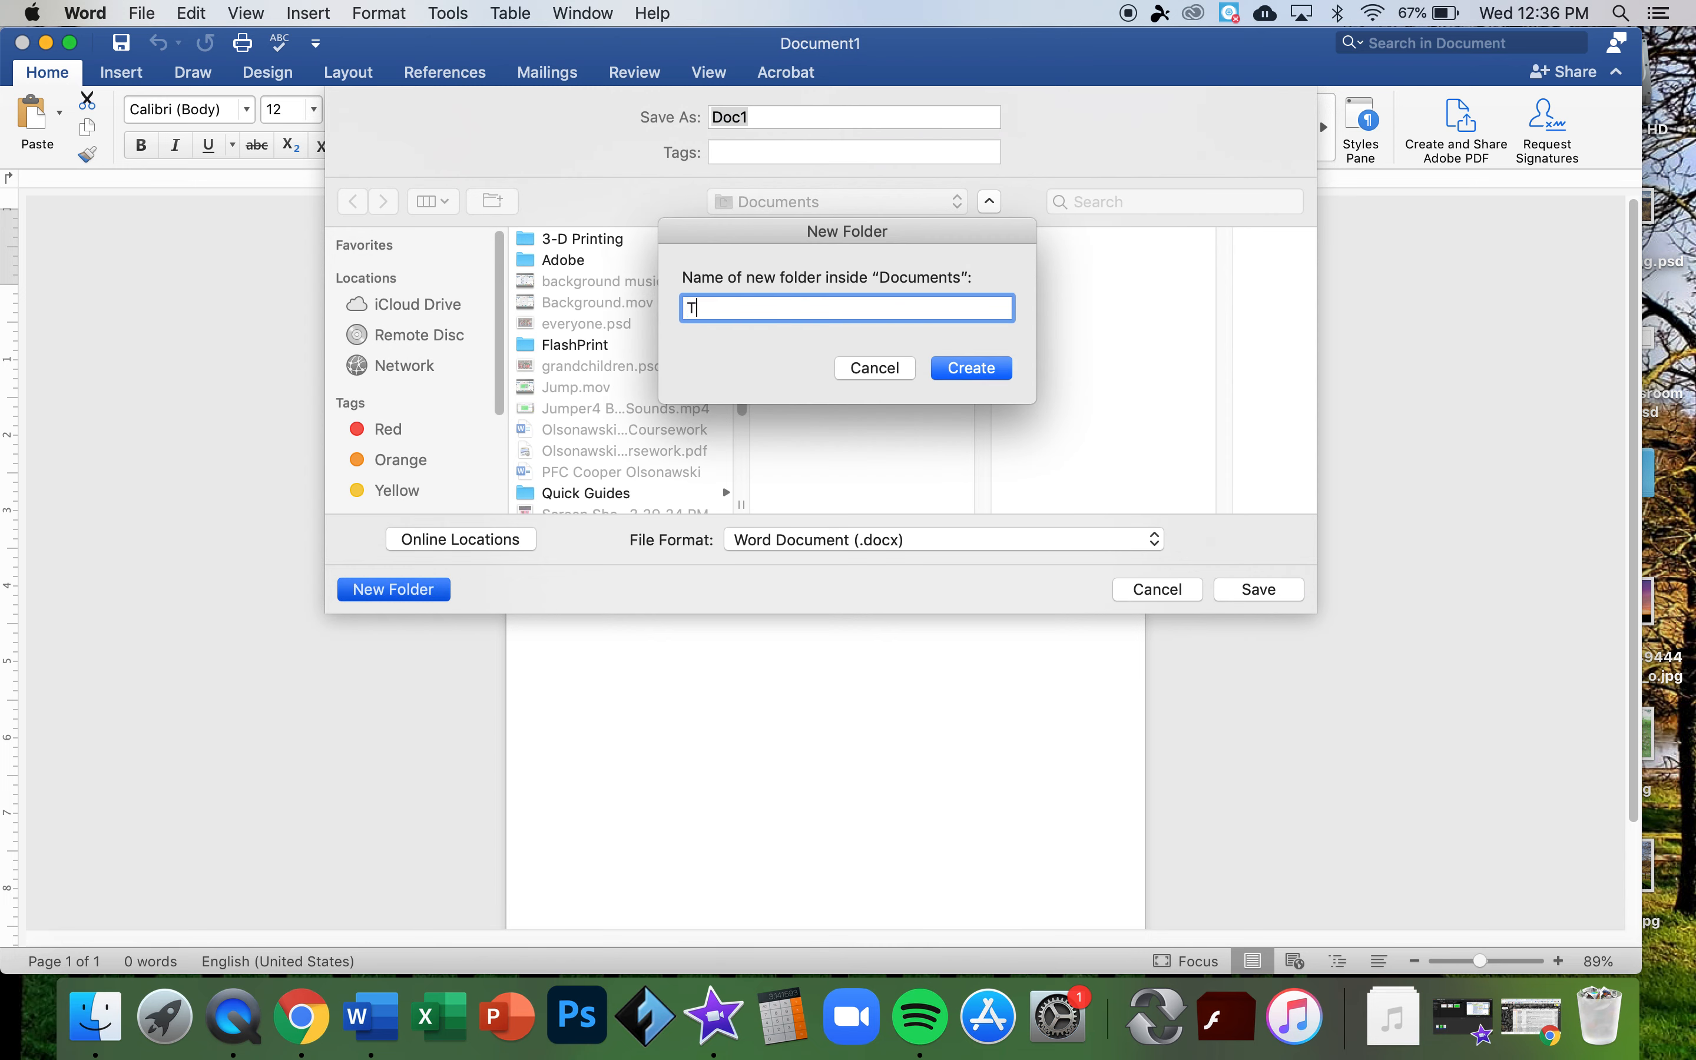
pyautogui.write('ech 101 Q2B1')
pyautogui.press('BackSpace')
pyautogui.press('BackSpace')
pyautogui.click(971, 368)
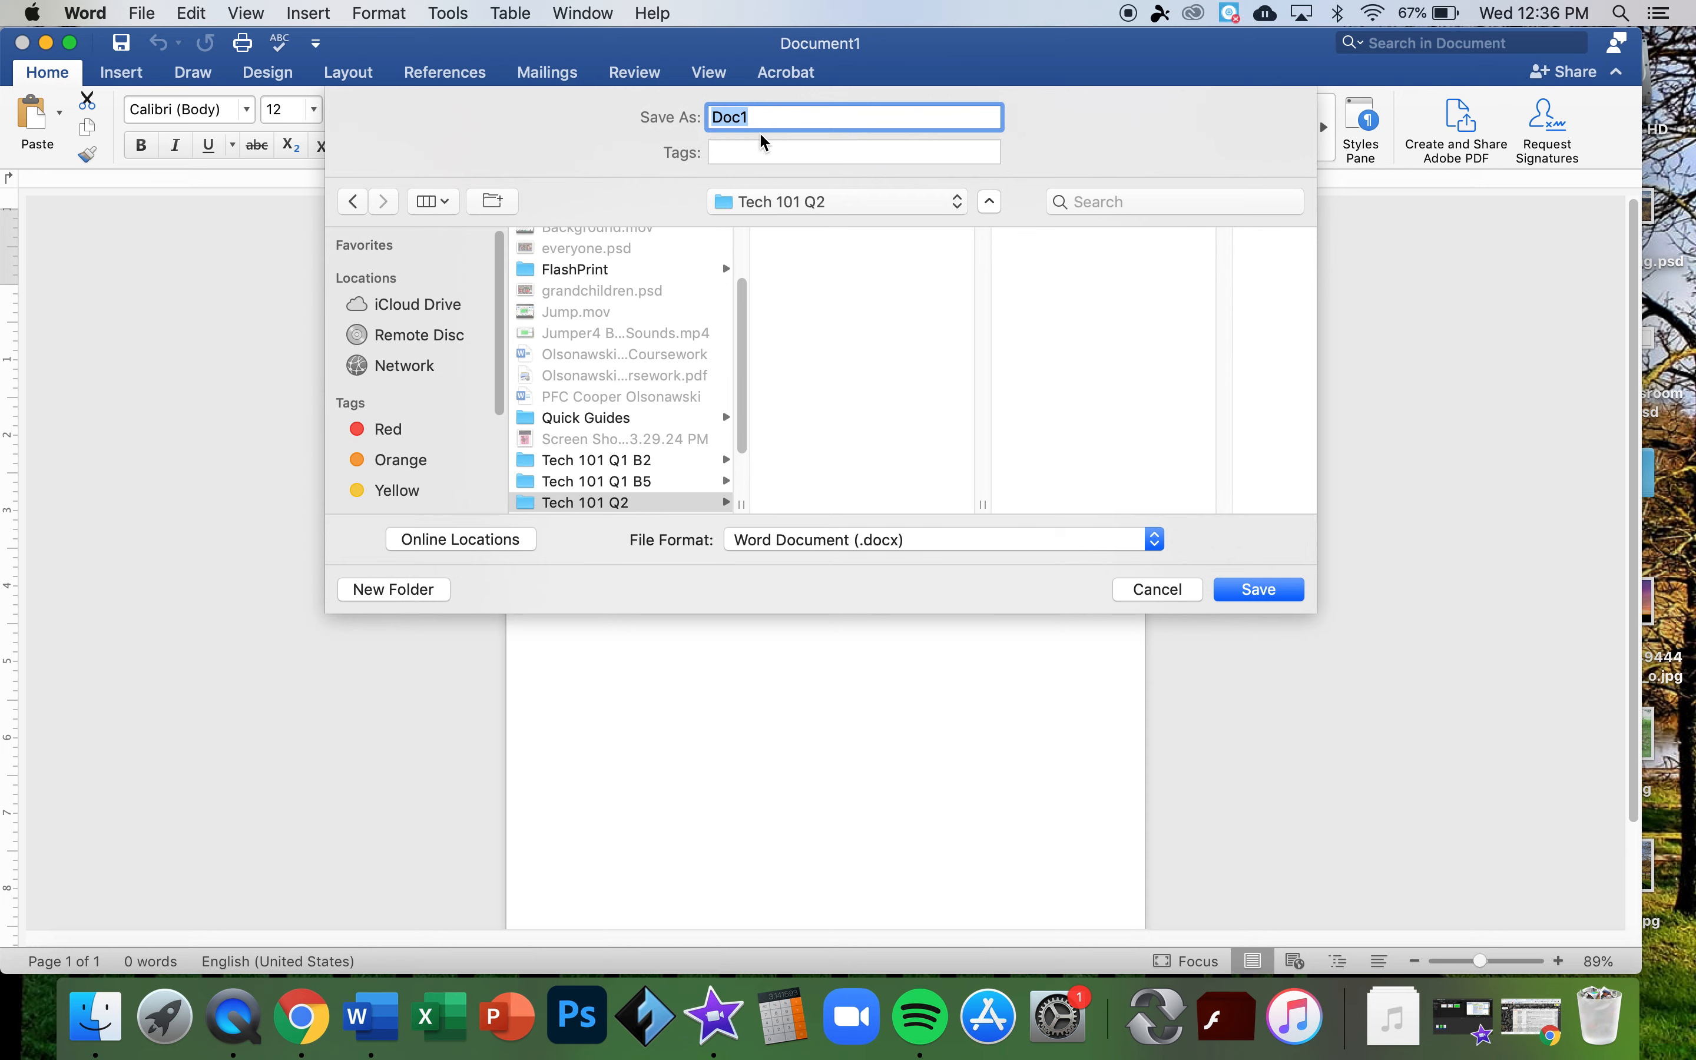
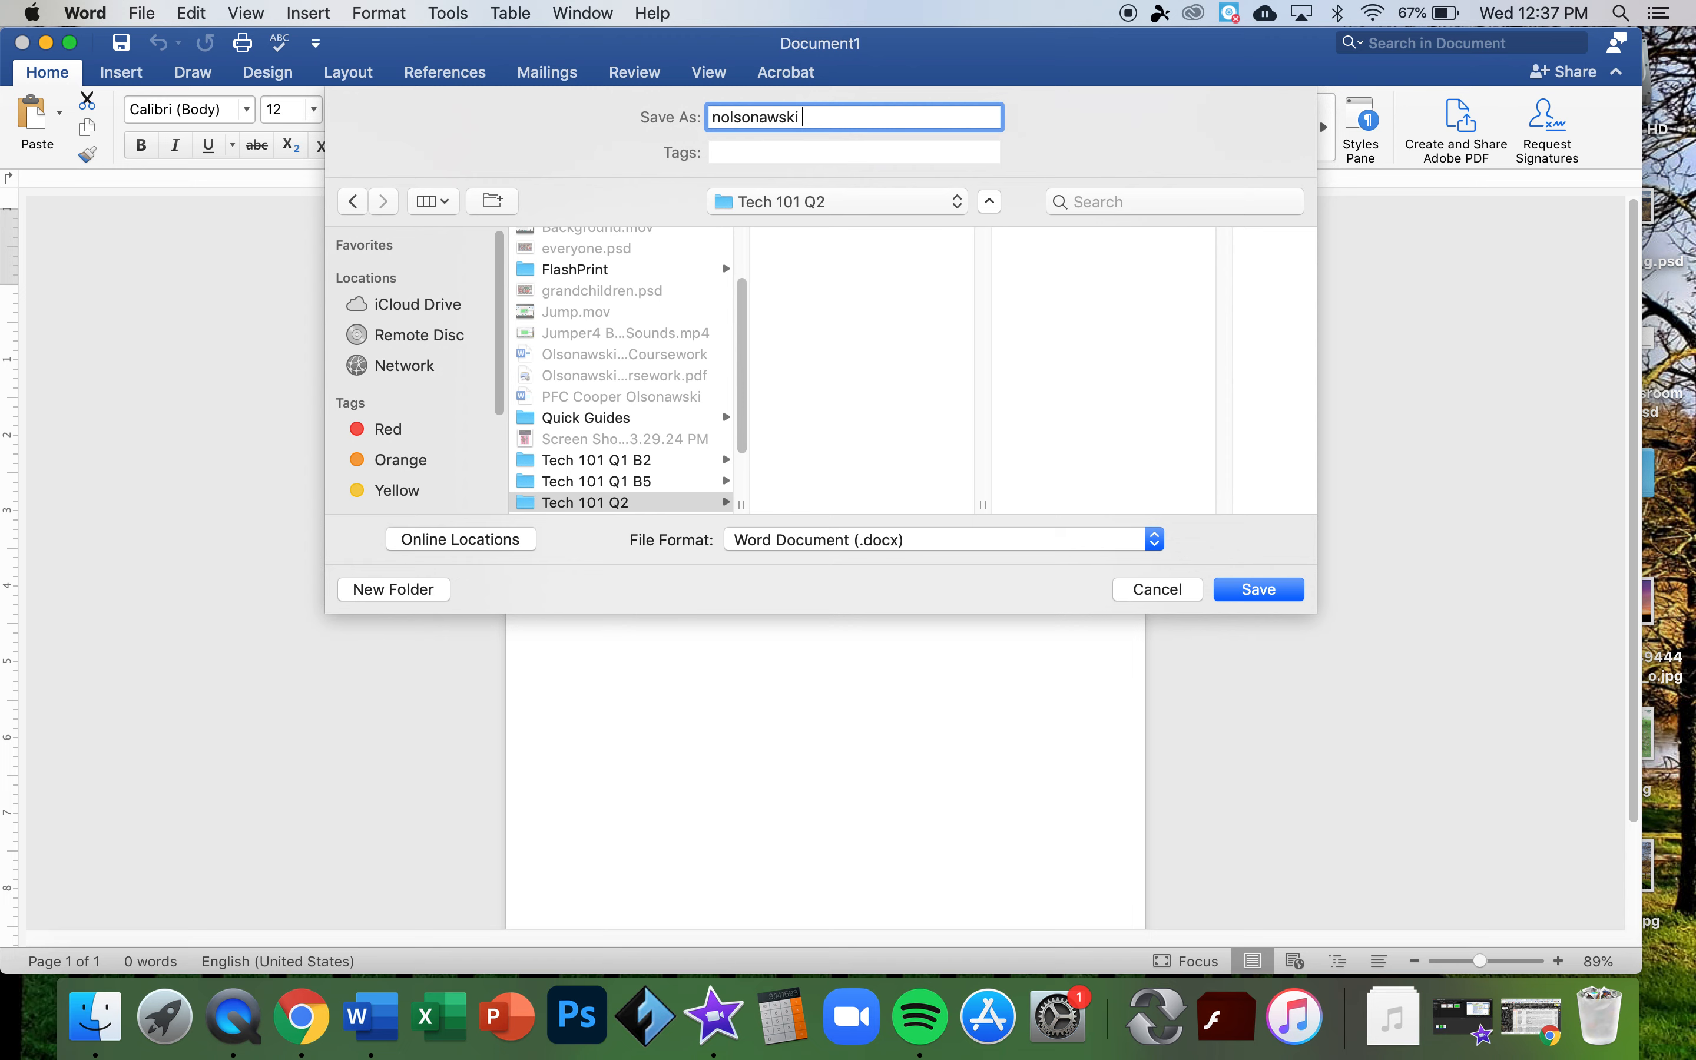
pyautogui.write(' Lost Flyer')
pyautogui.click(1260, 591)
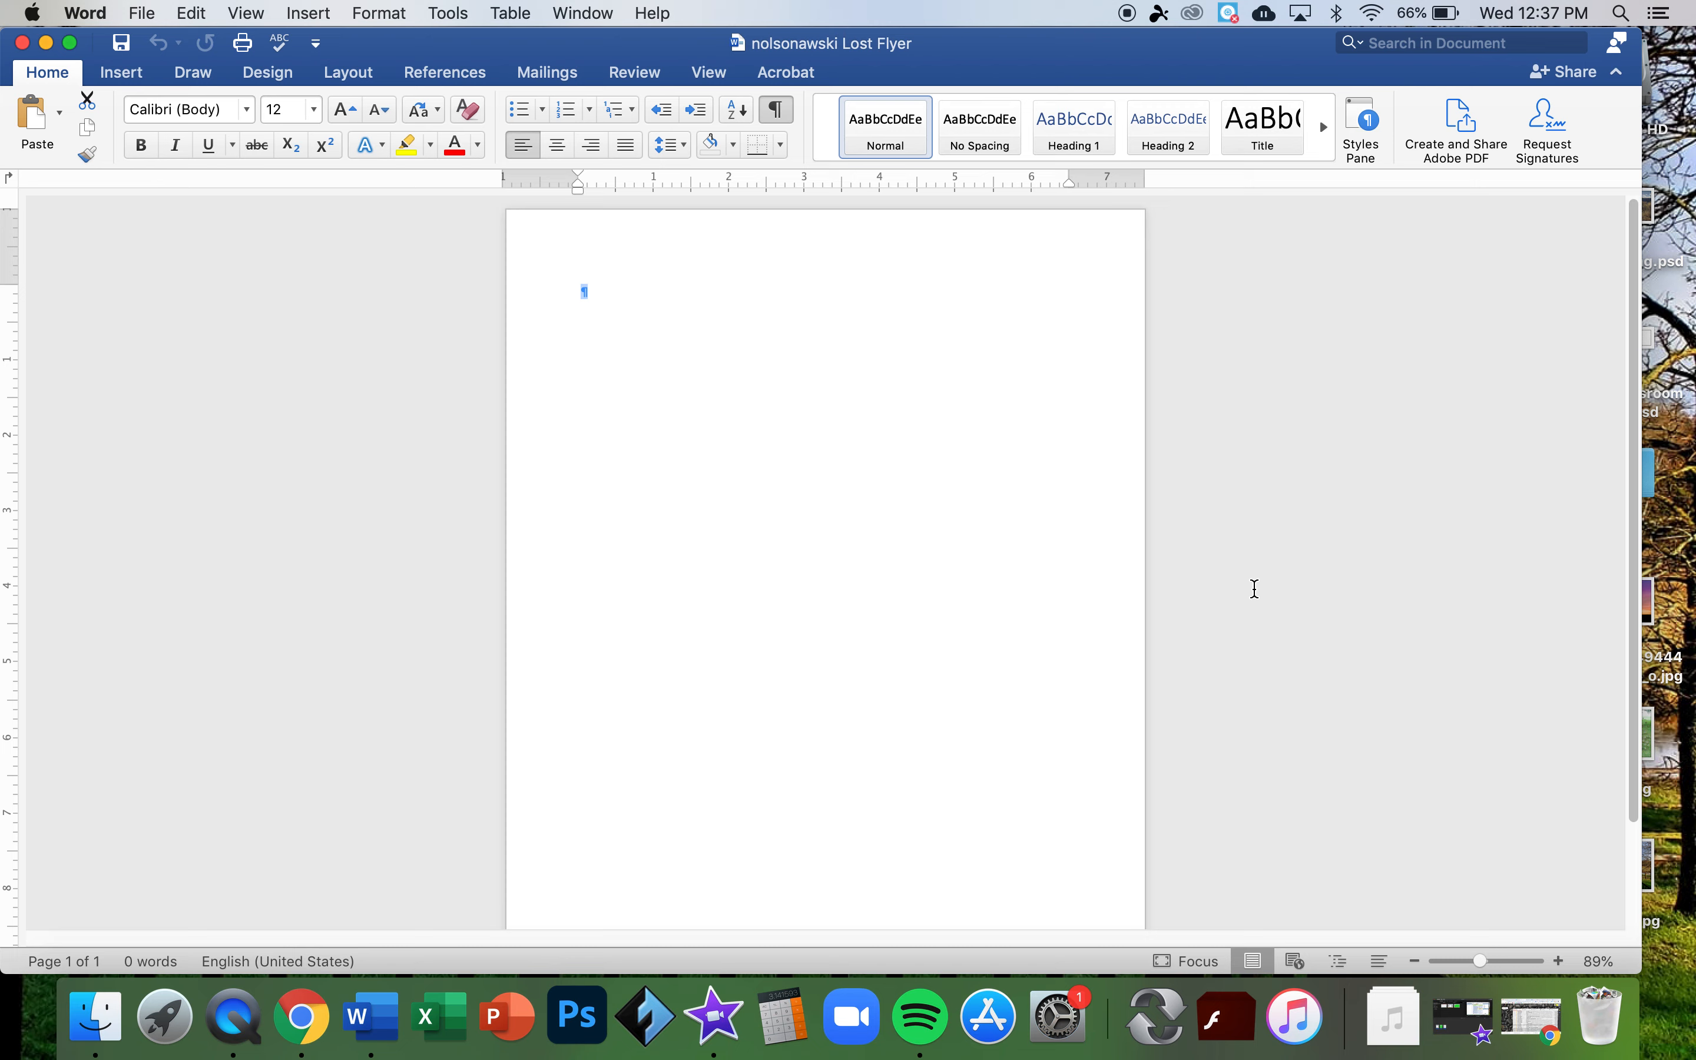
# - Type 'Lost Dog' as the first line, correcting the 'Log' typo
pyautogui.write('Log')
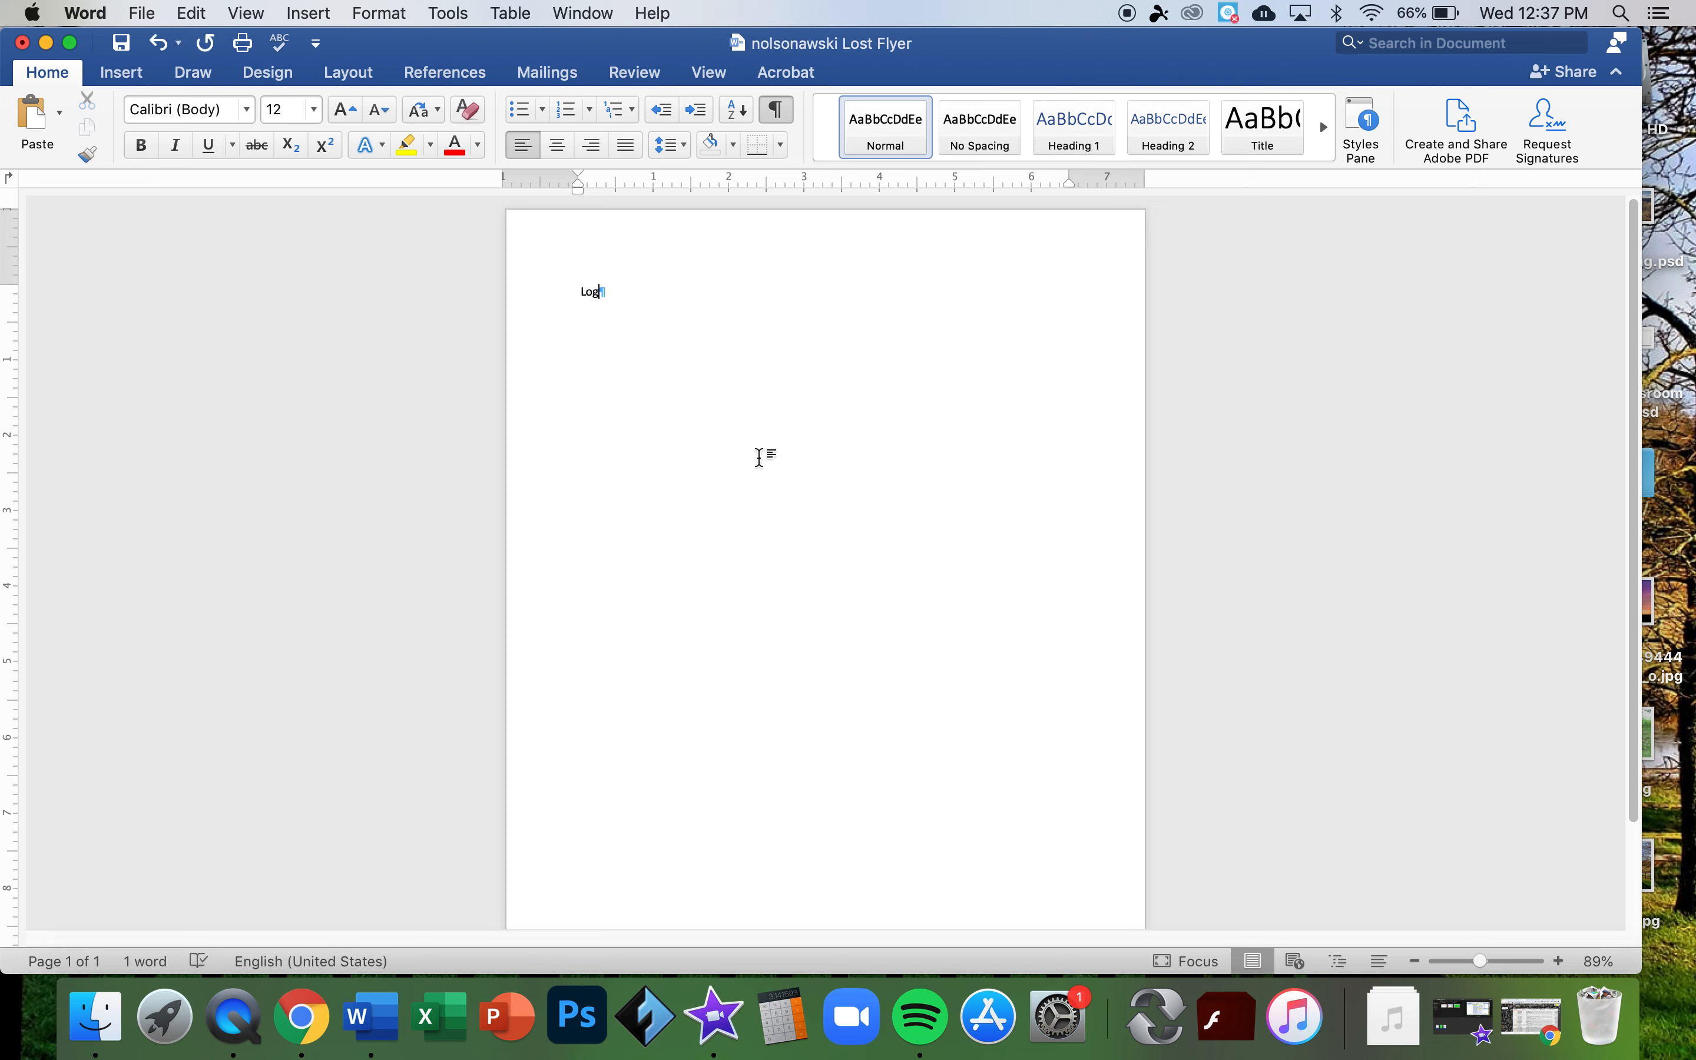
pyautogui.press('BackSpace')
pyautogui.write('st')
pyautogui.scroll(5, 605, 369)
pyautogui.scroll(2, 605, 370)
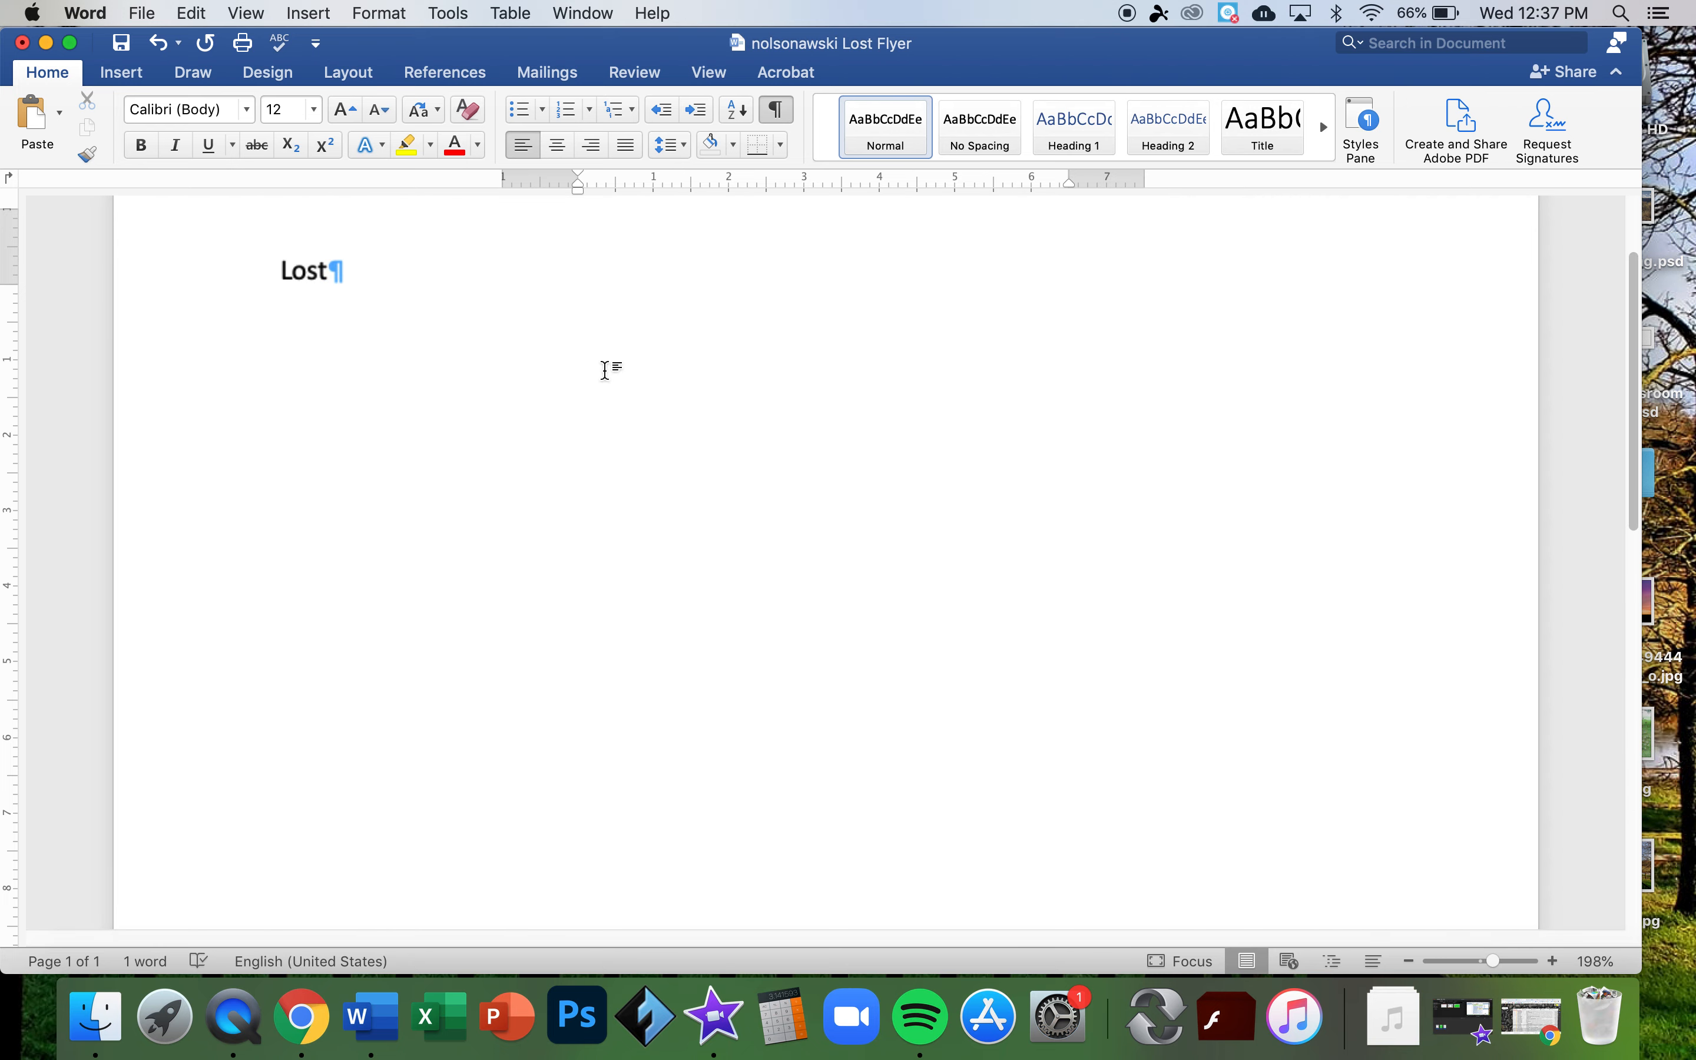
pyautogui.write('Dog')
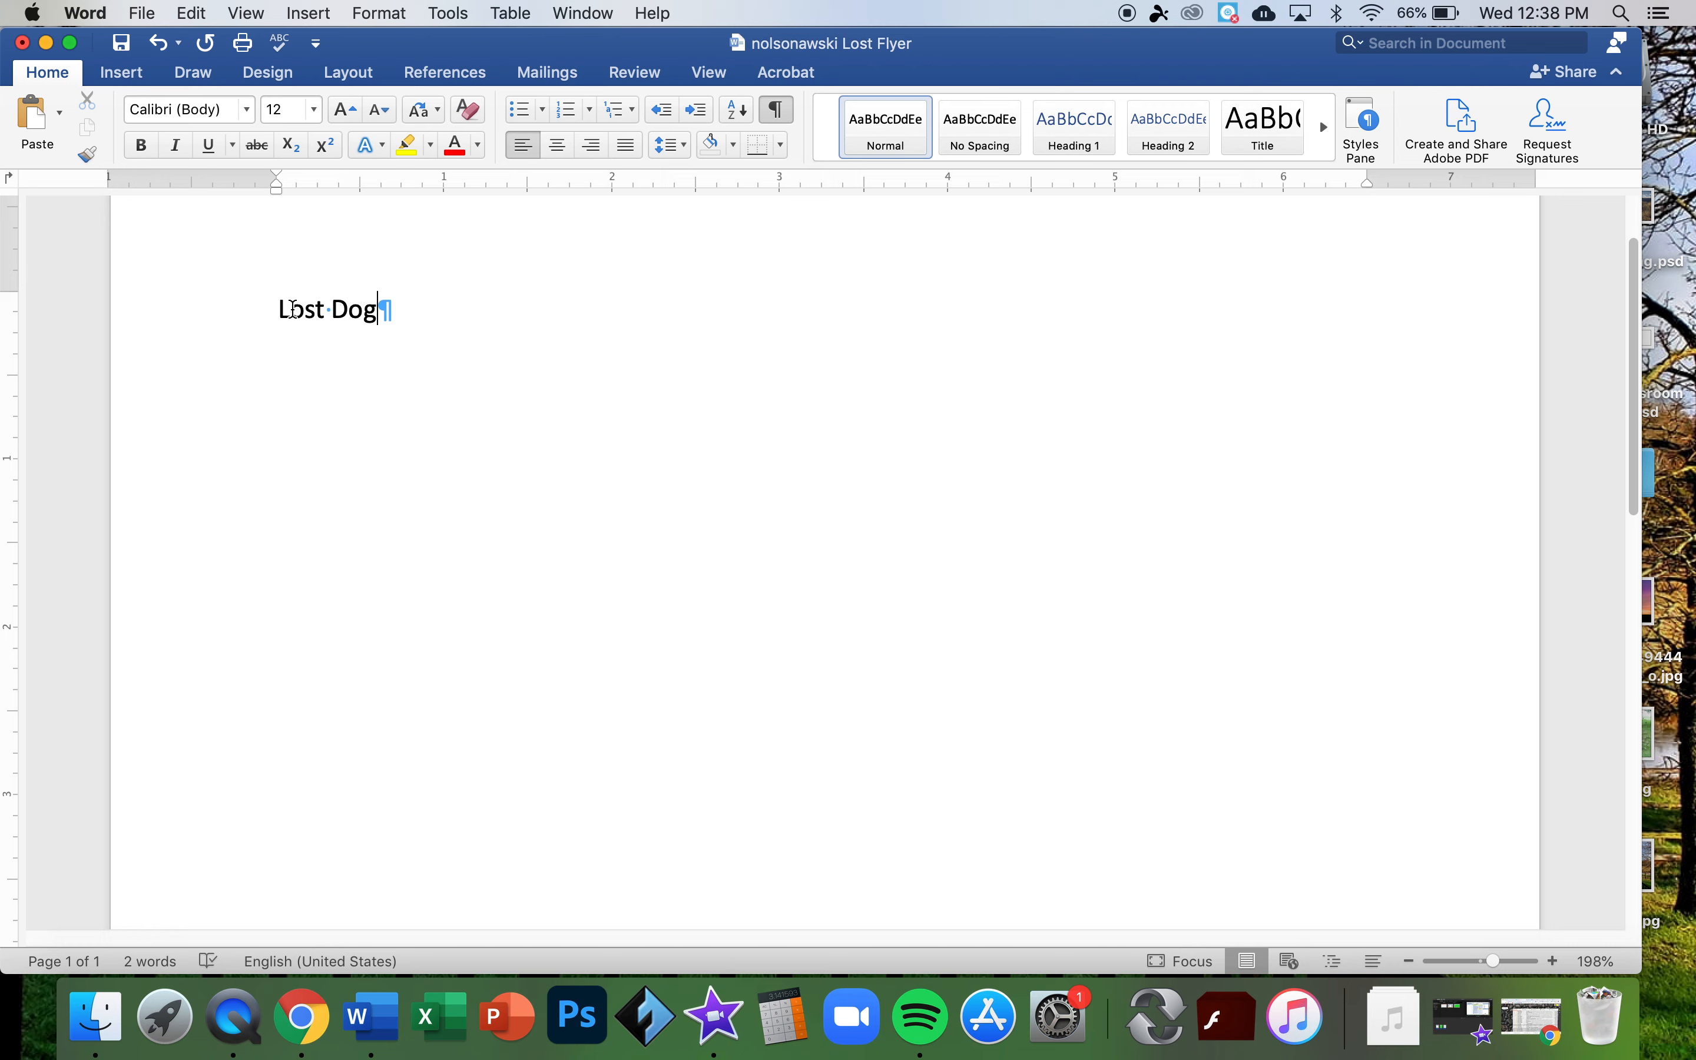
pyautogui.moveTo(292, 309); pyautogui.dragTo(336, 309)
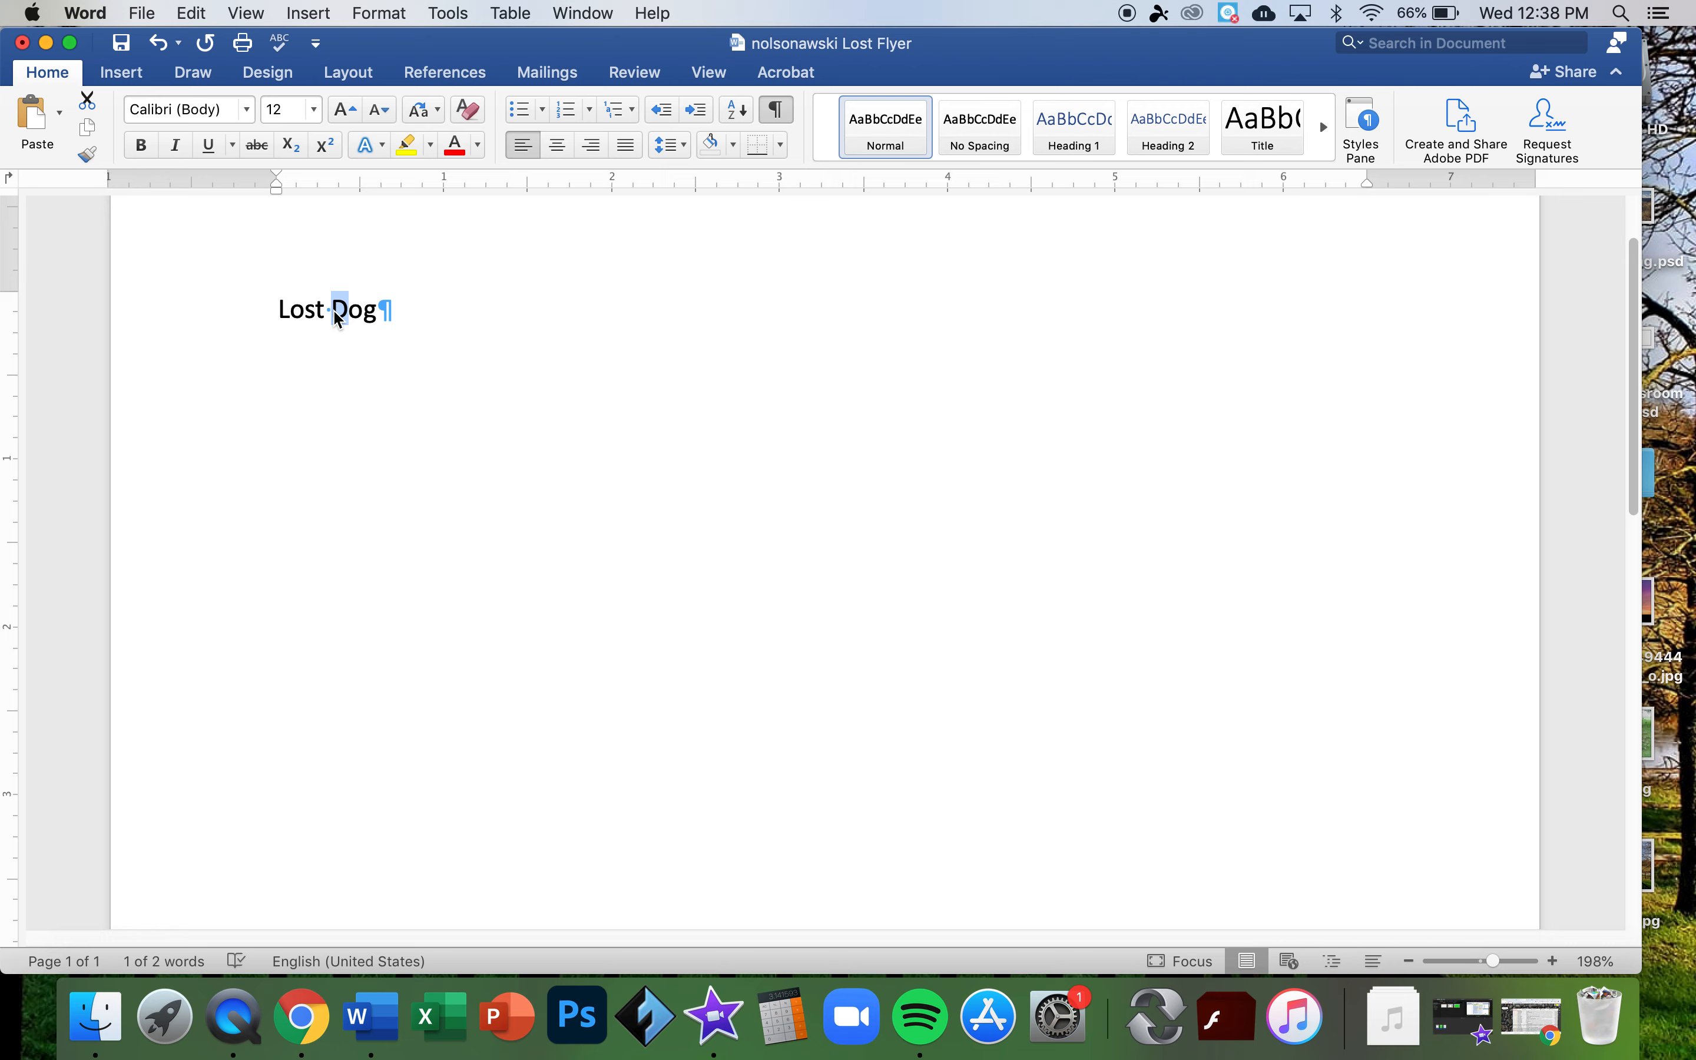
pyautogui.click(379, 309)
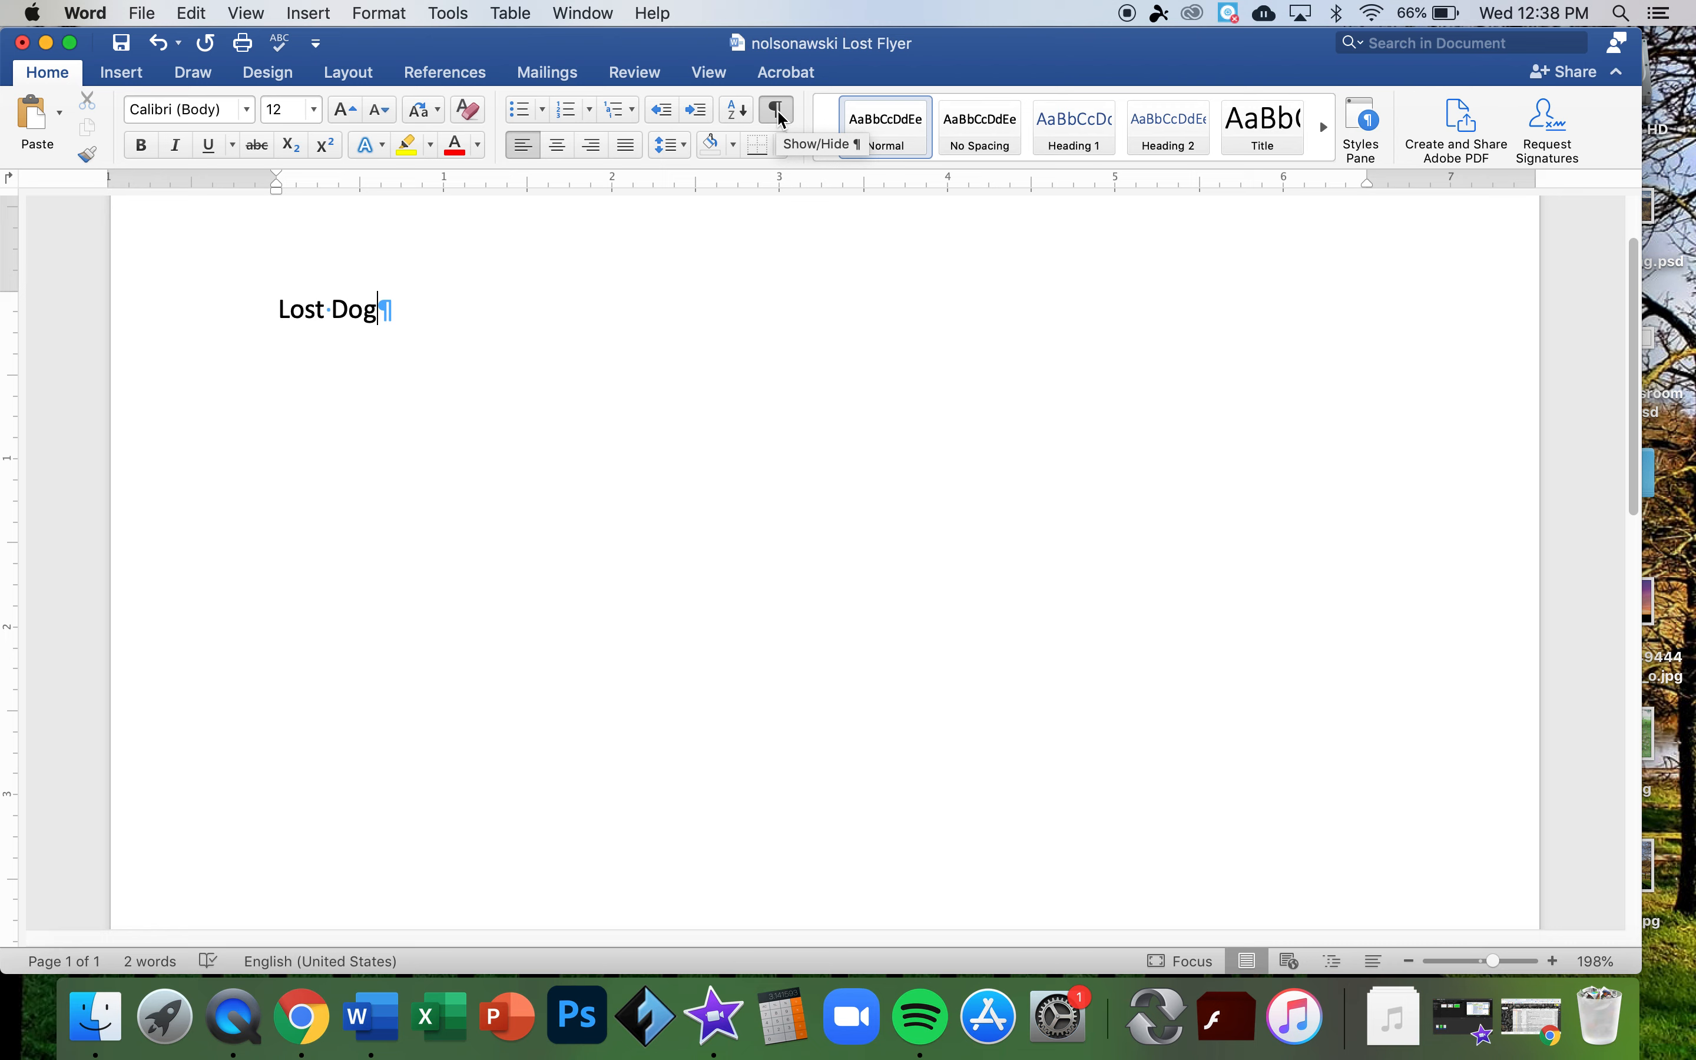
# - Add two blank lines and type 'Adorable, loving, well-behaved dog was lost near Hartz Park on'
pyautogui.press('Return')
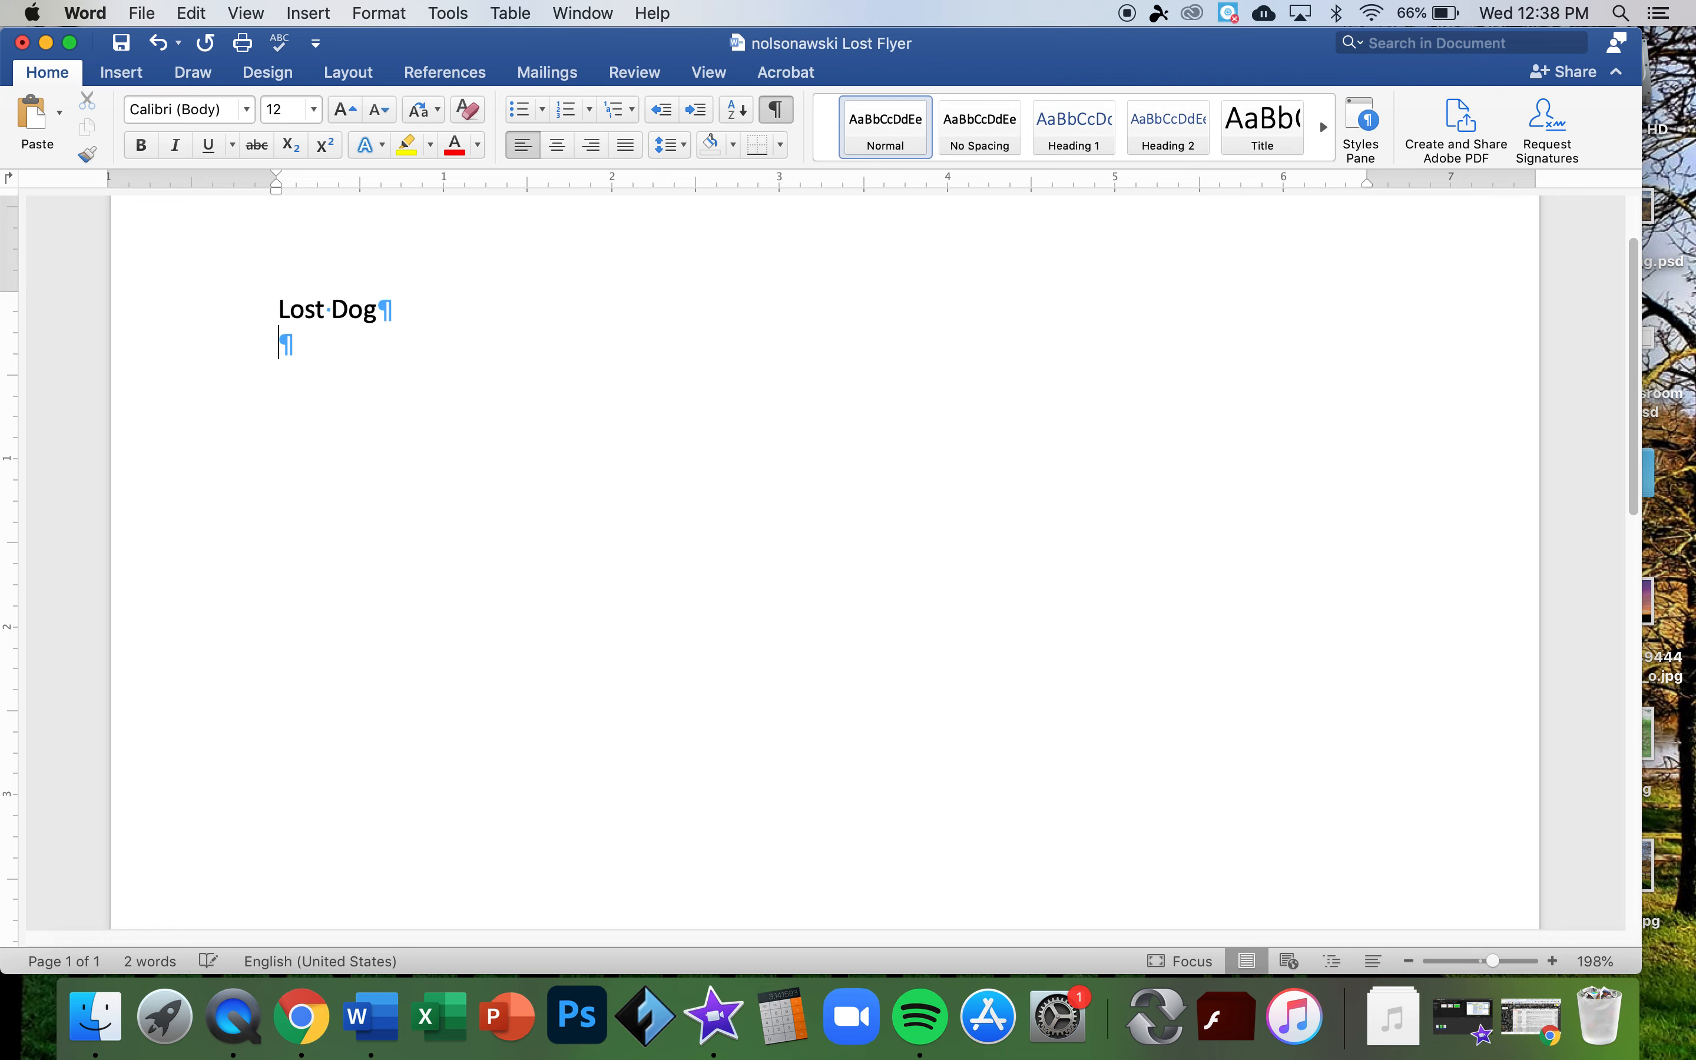
pyautogui.press('Return')
pyautogui.scroll(2, 348, 374)
pyautogui.scroll(-1, 347, 375)
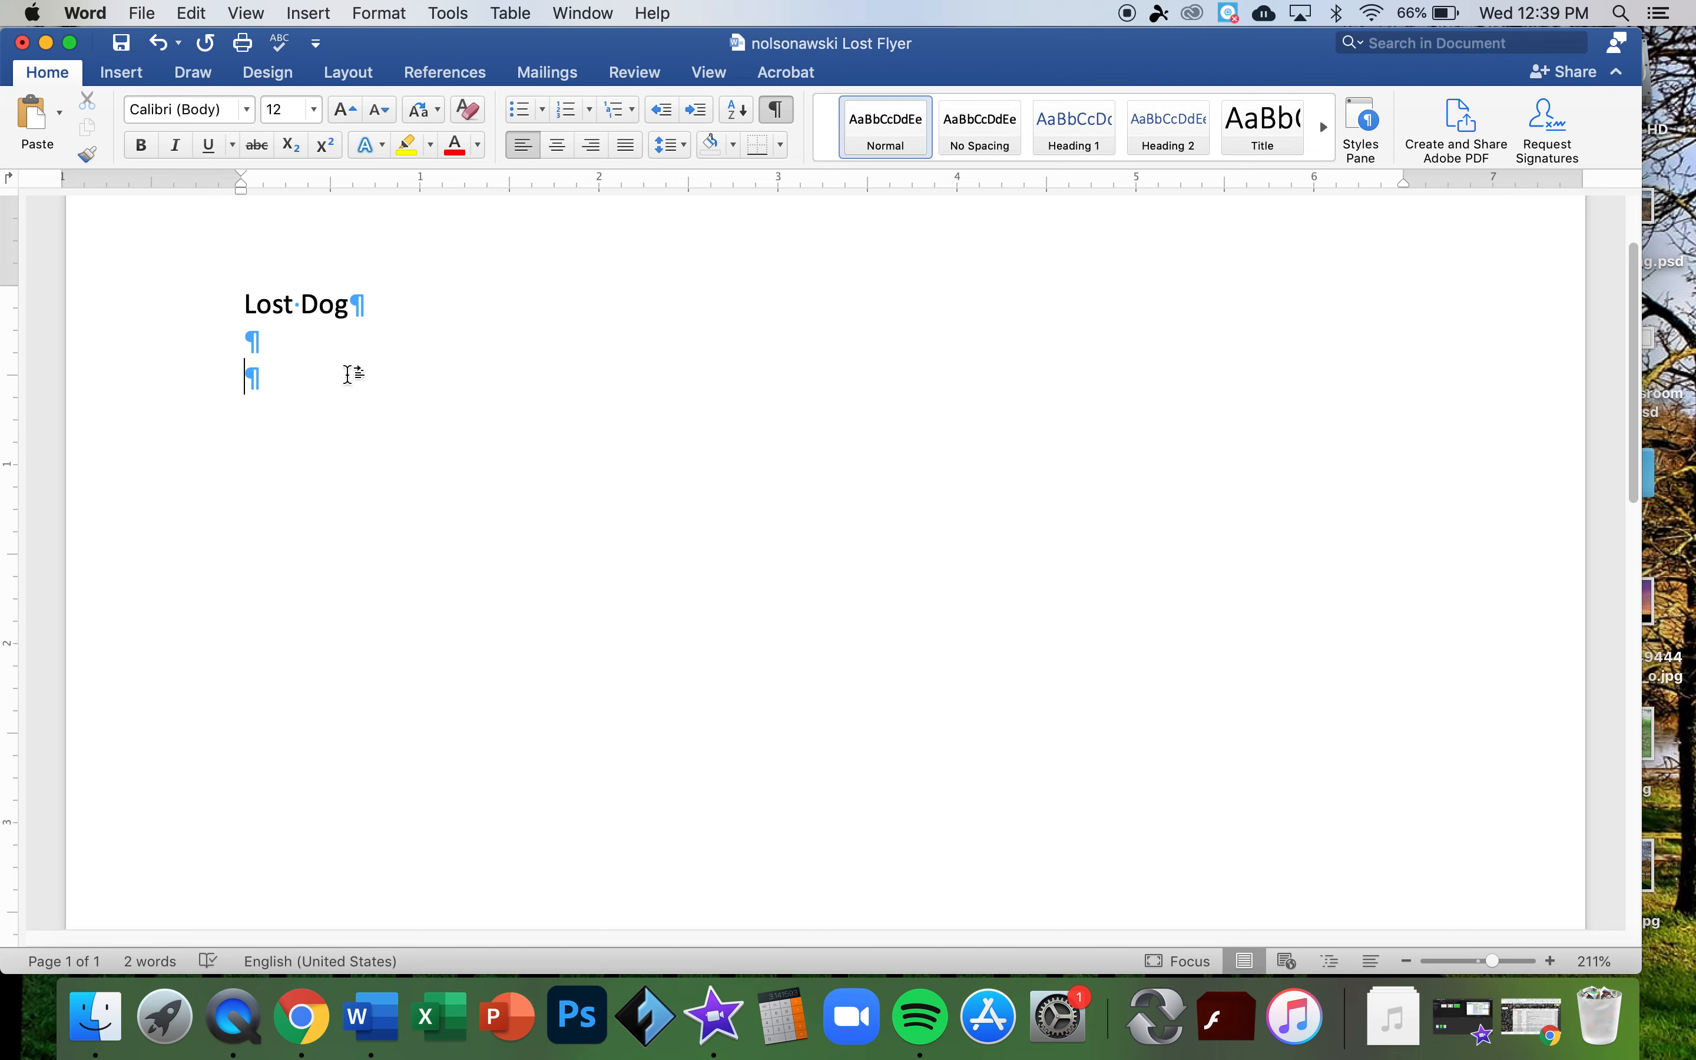
pyautogui.write('Adorable, ')
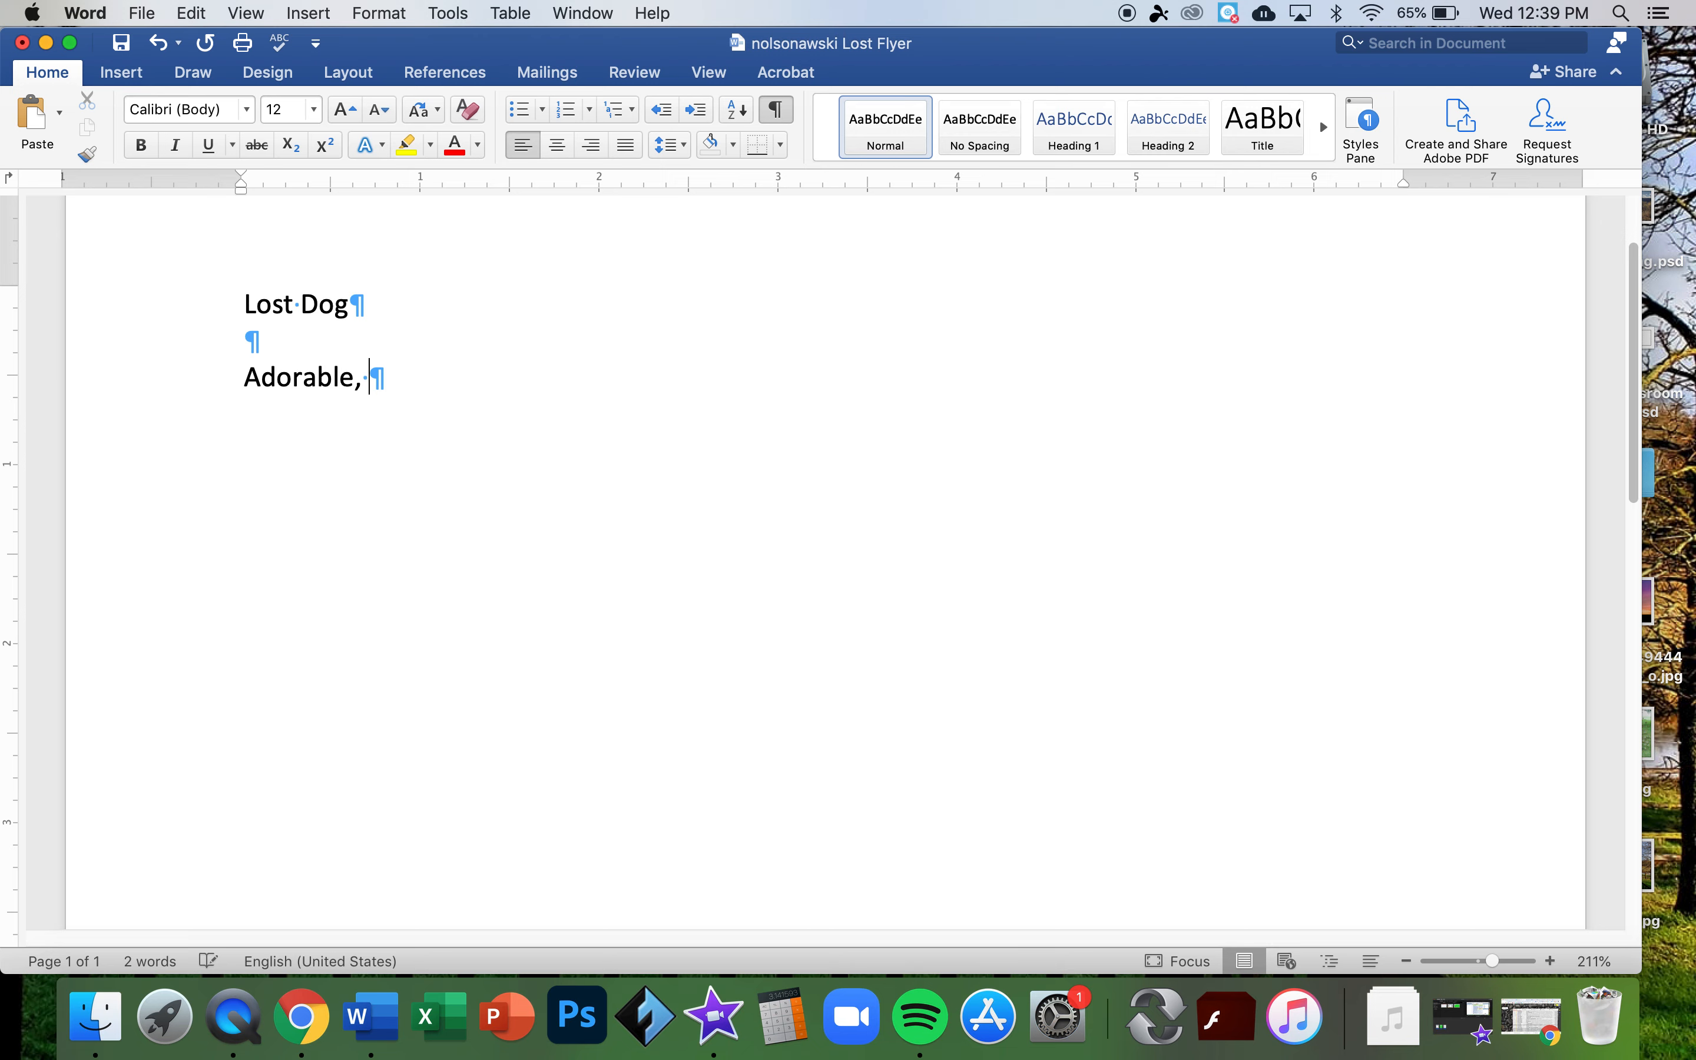
pyautogui.write('loving, well-b')
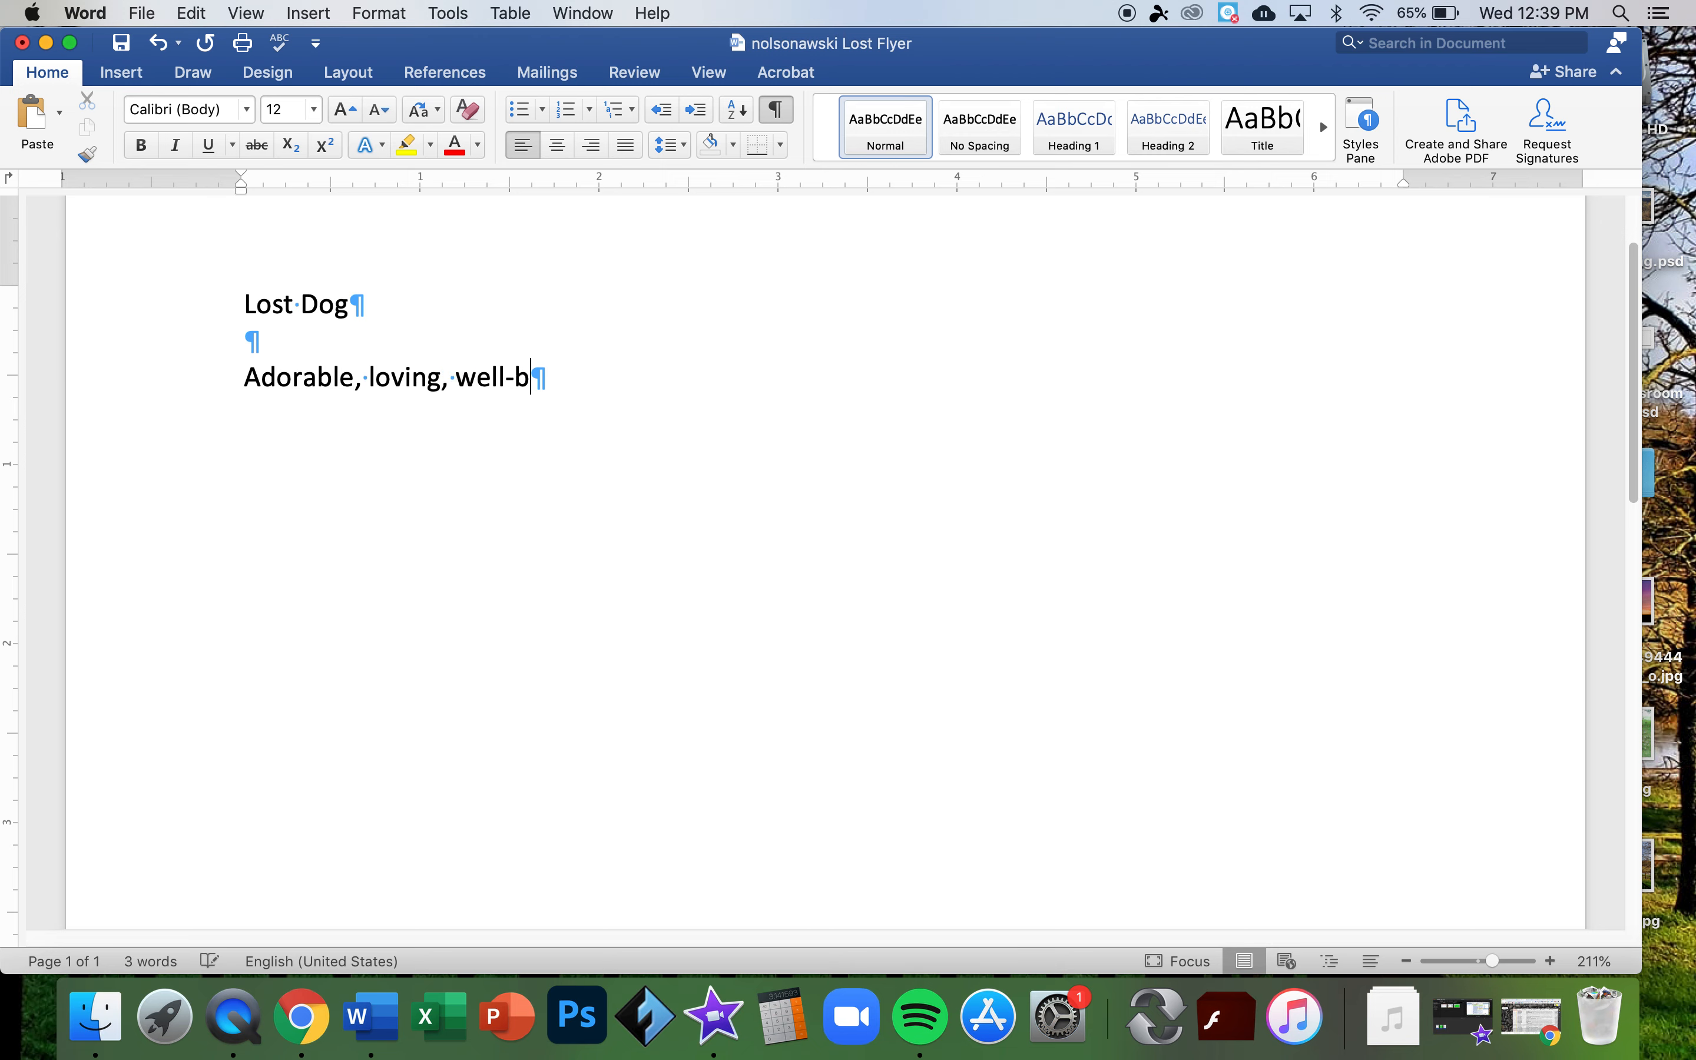
pyautogui.write('ehava')
pyautogui.press('BackSpace')
pyautogui.write('ed dog was lost near Hartz Park on ')
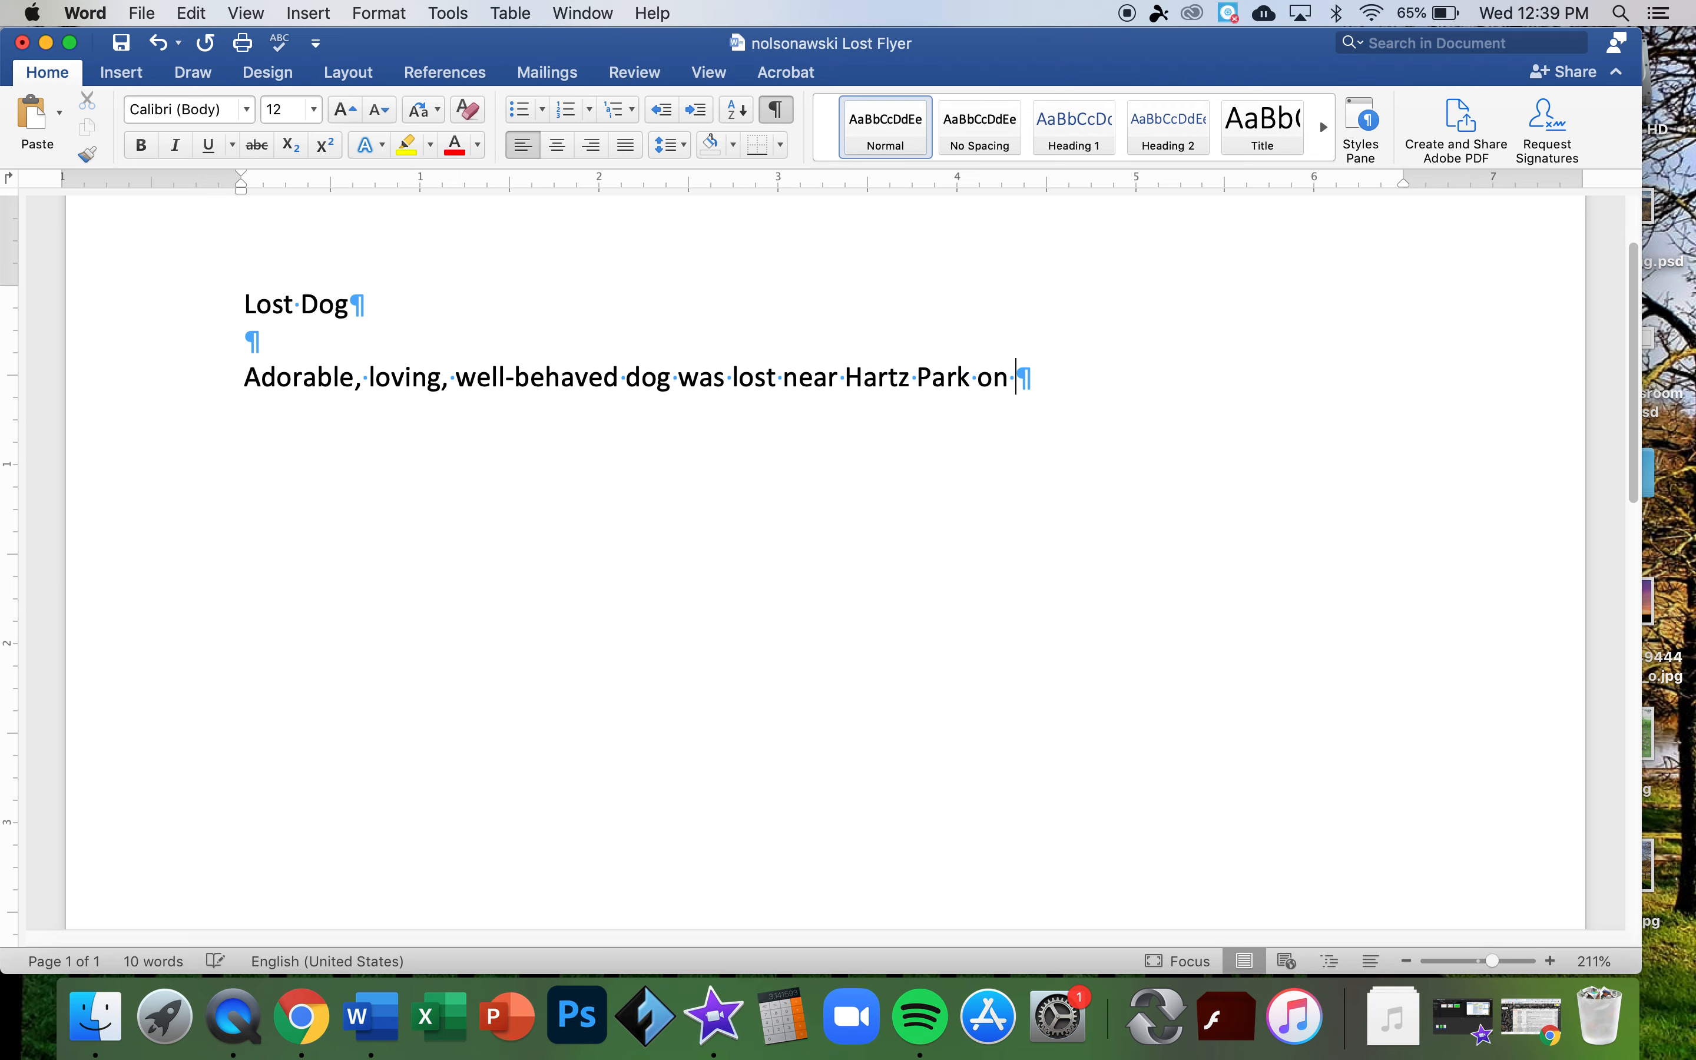
pyautogui.write('N')
# - Complete the date as November 18, 2020, then add the missing-children and reward sentences
pyautogui.press('BackSpace')
pyautogui.write('Nove')
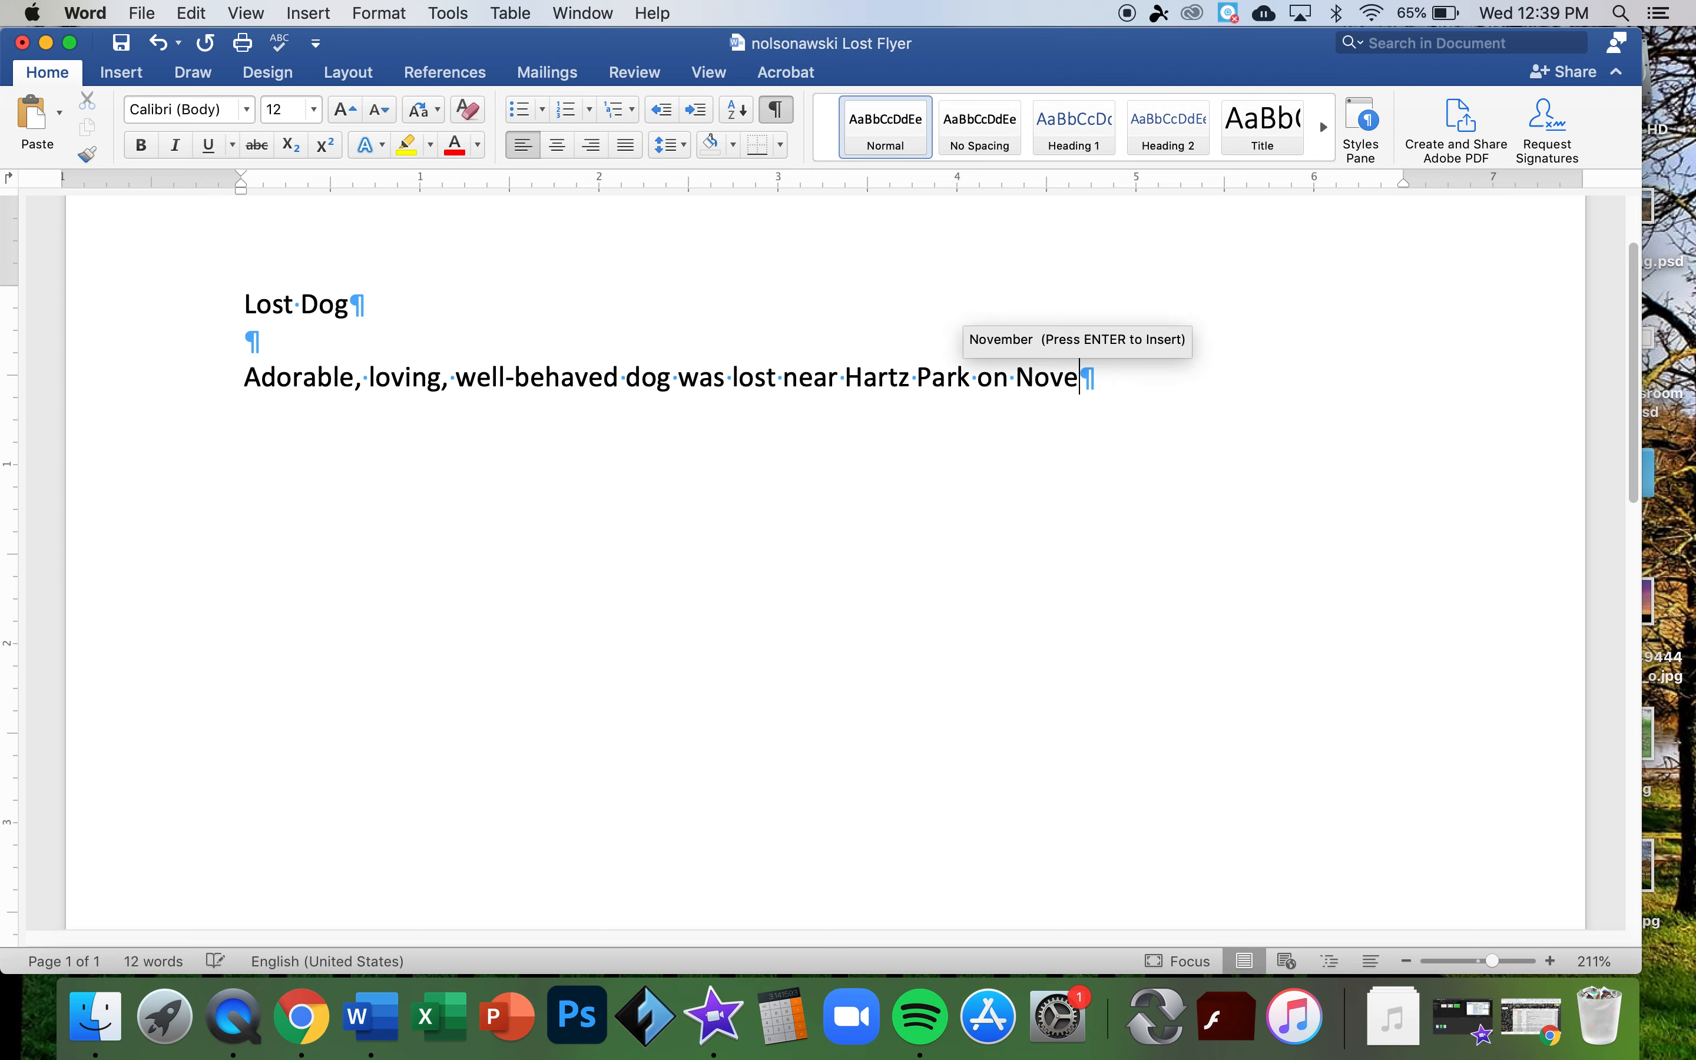
pyautogui.write('r')
pyautogui.press('BackSpace')
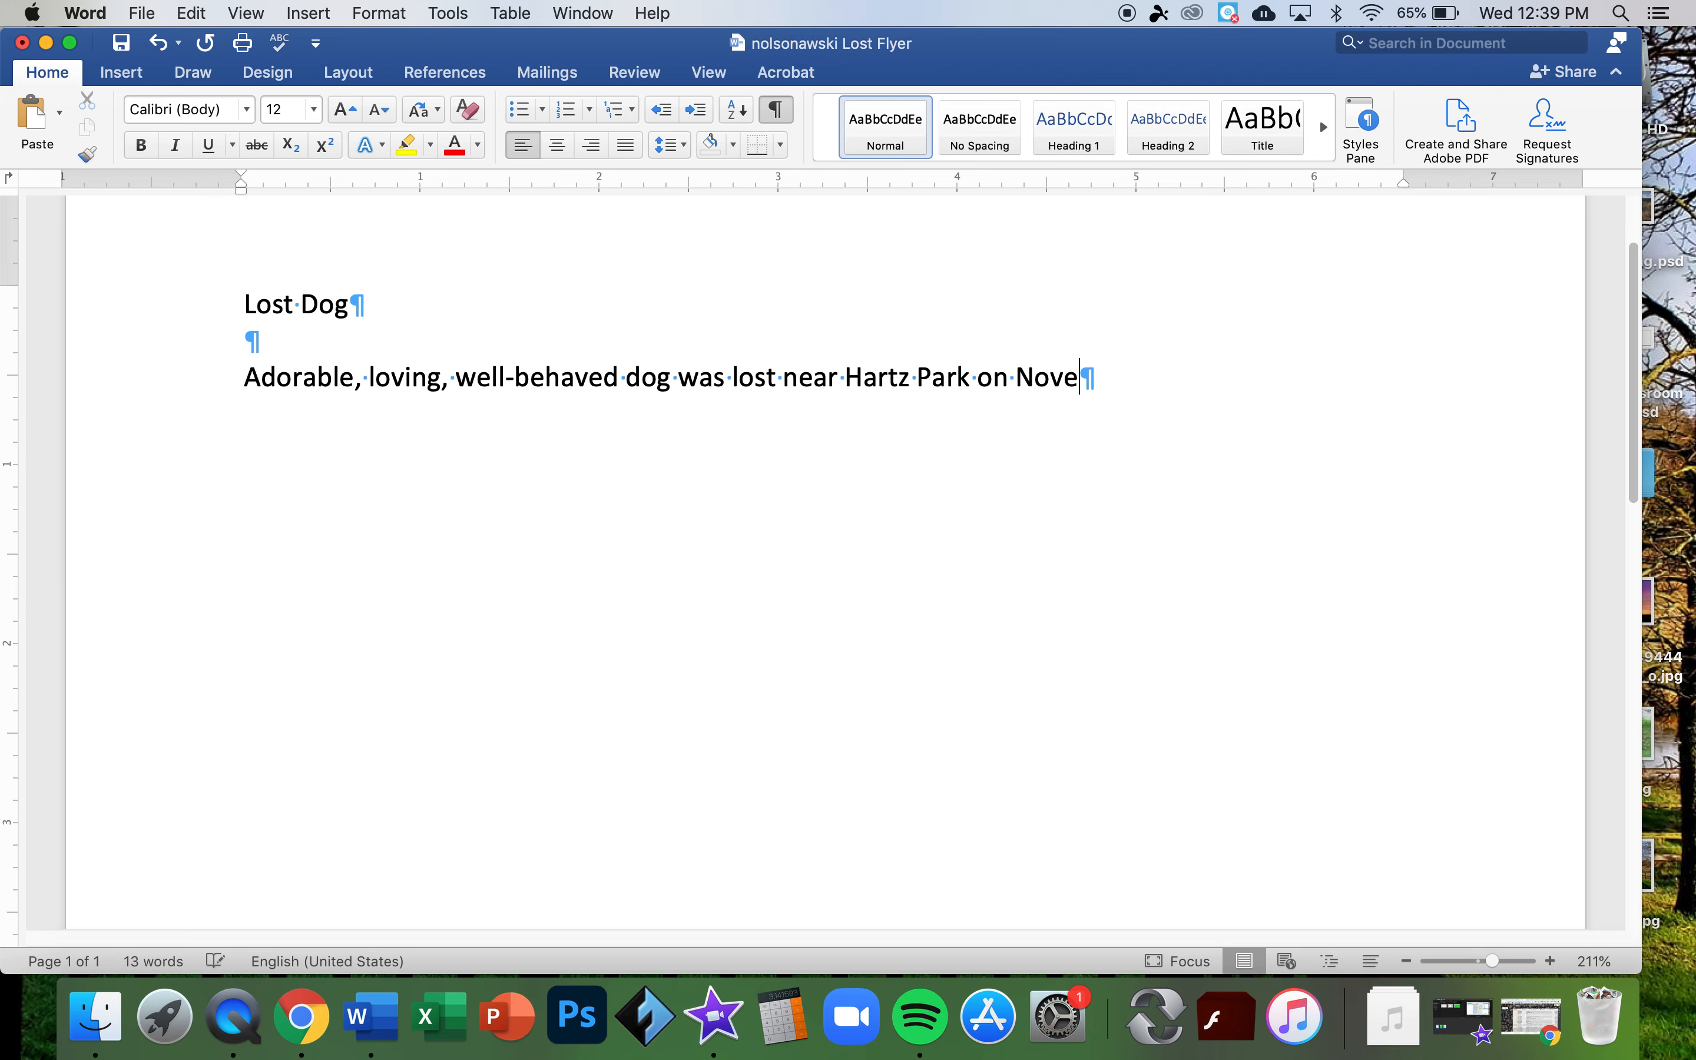
pyautogui.press('BackSpace')
pyautogui.write('e')
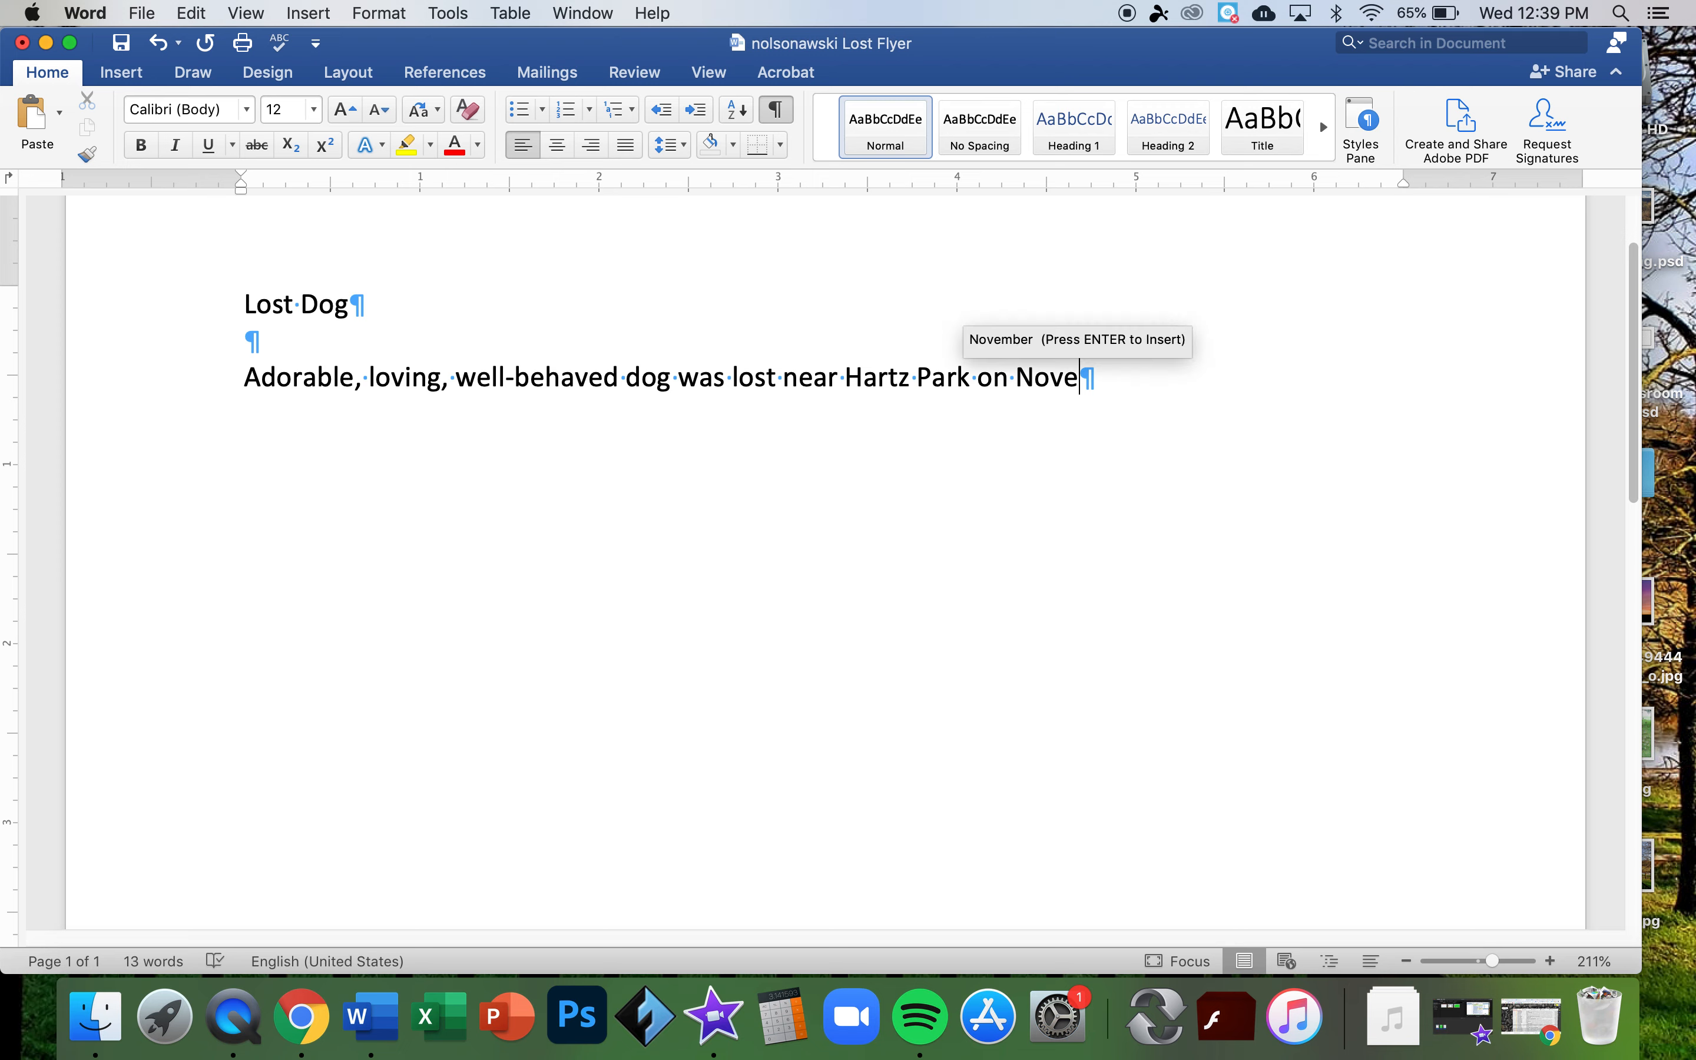
pyautogui.press('Return')
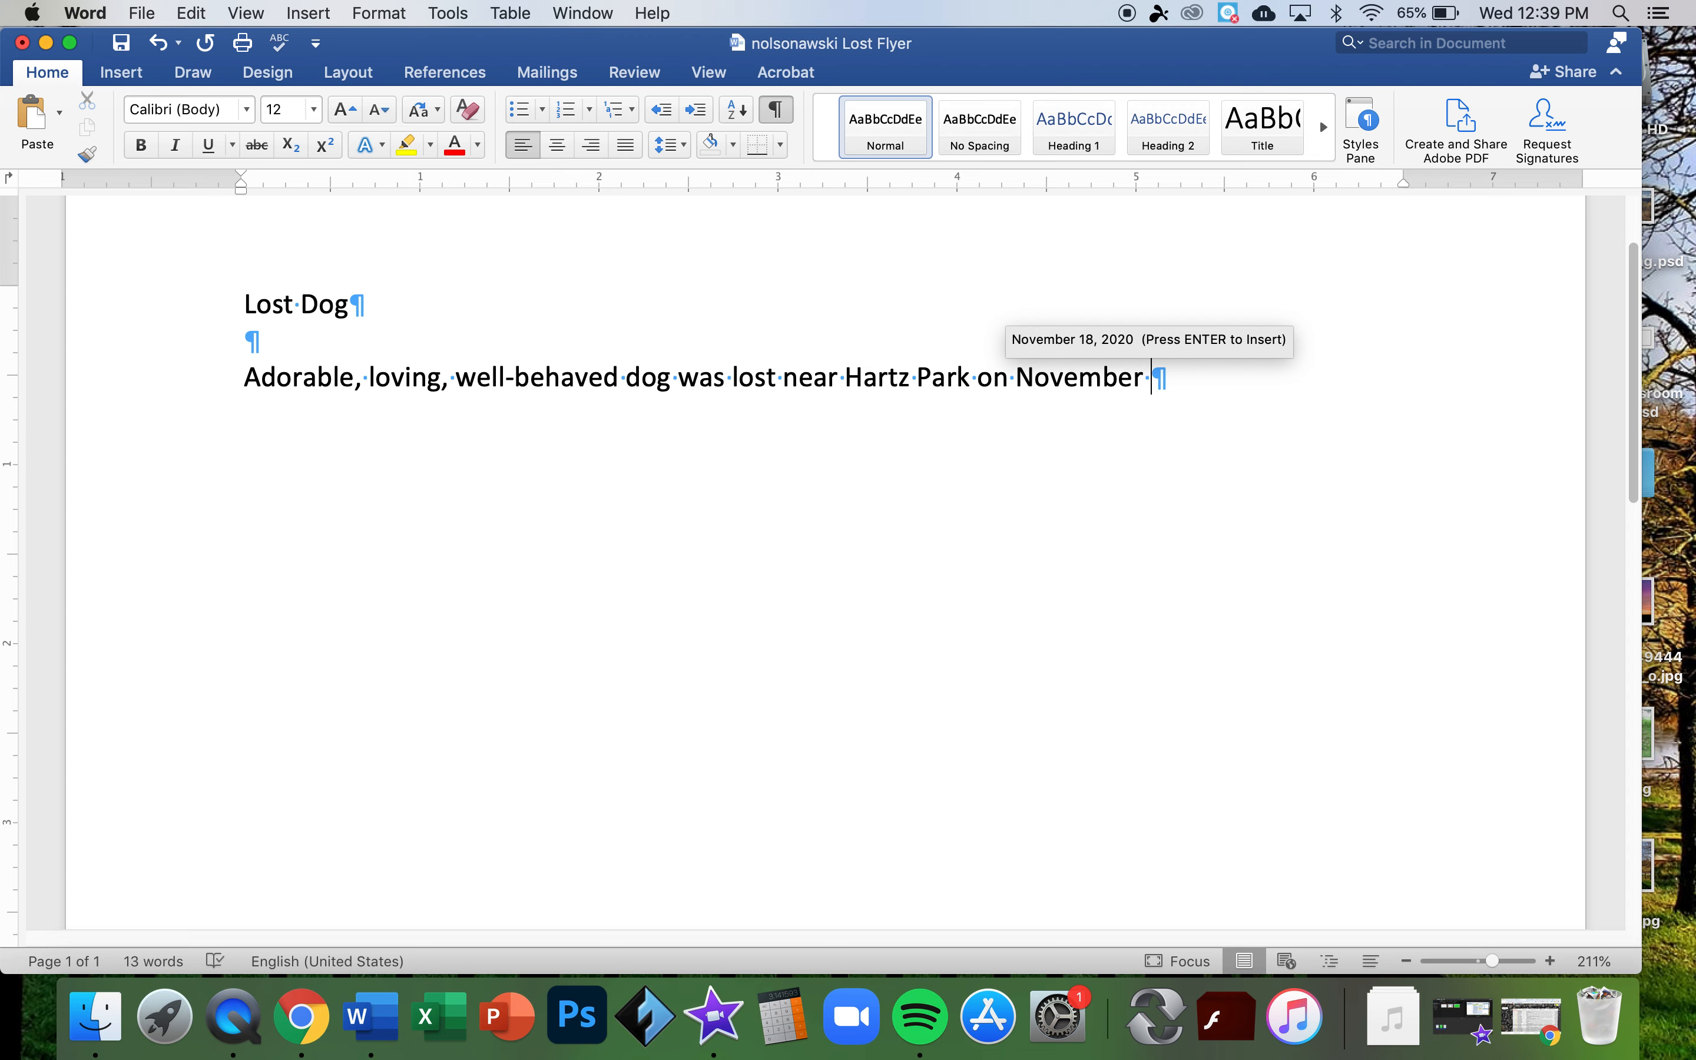
pyautogui.press('Return')
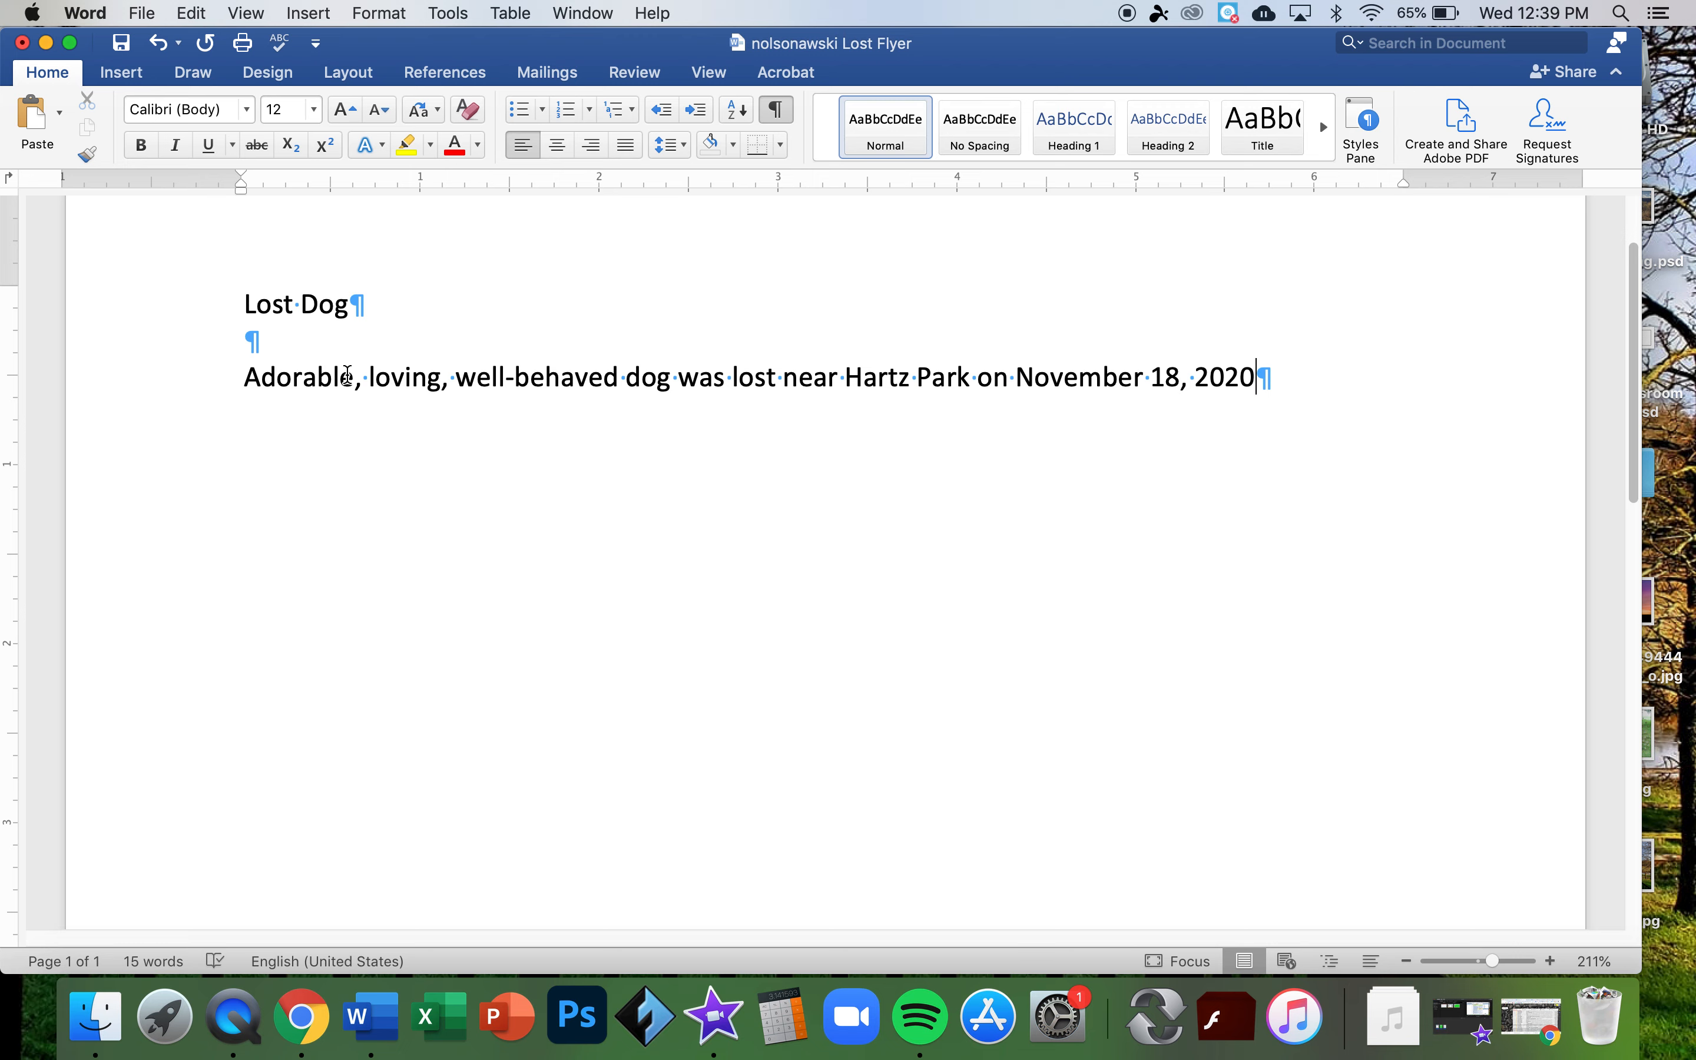
pyautogui.write('. He is ')
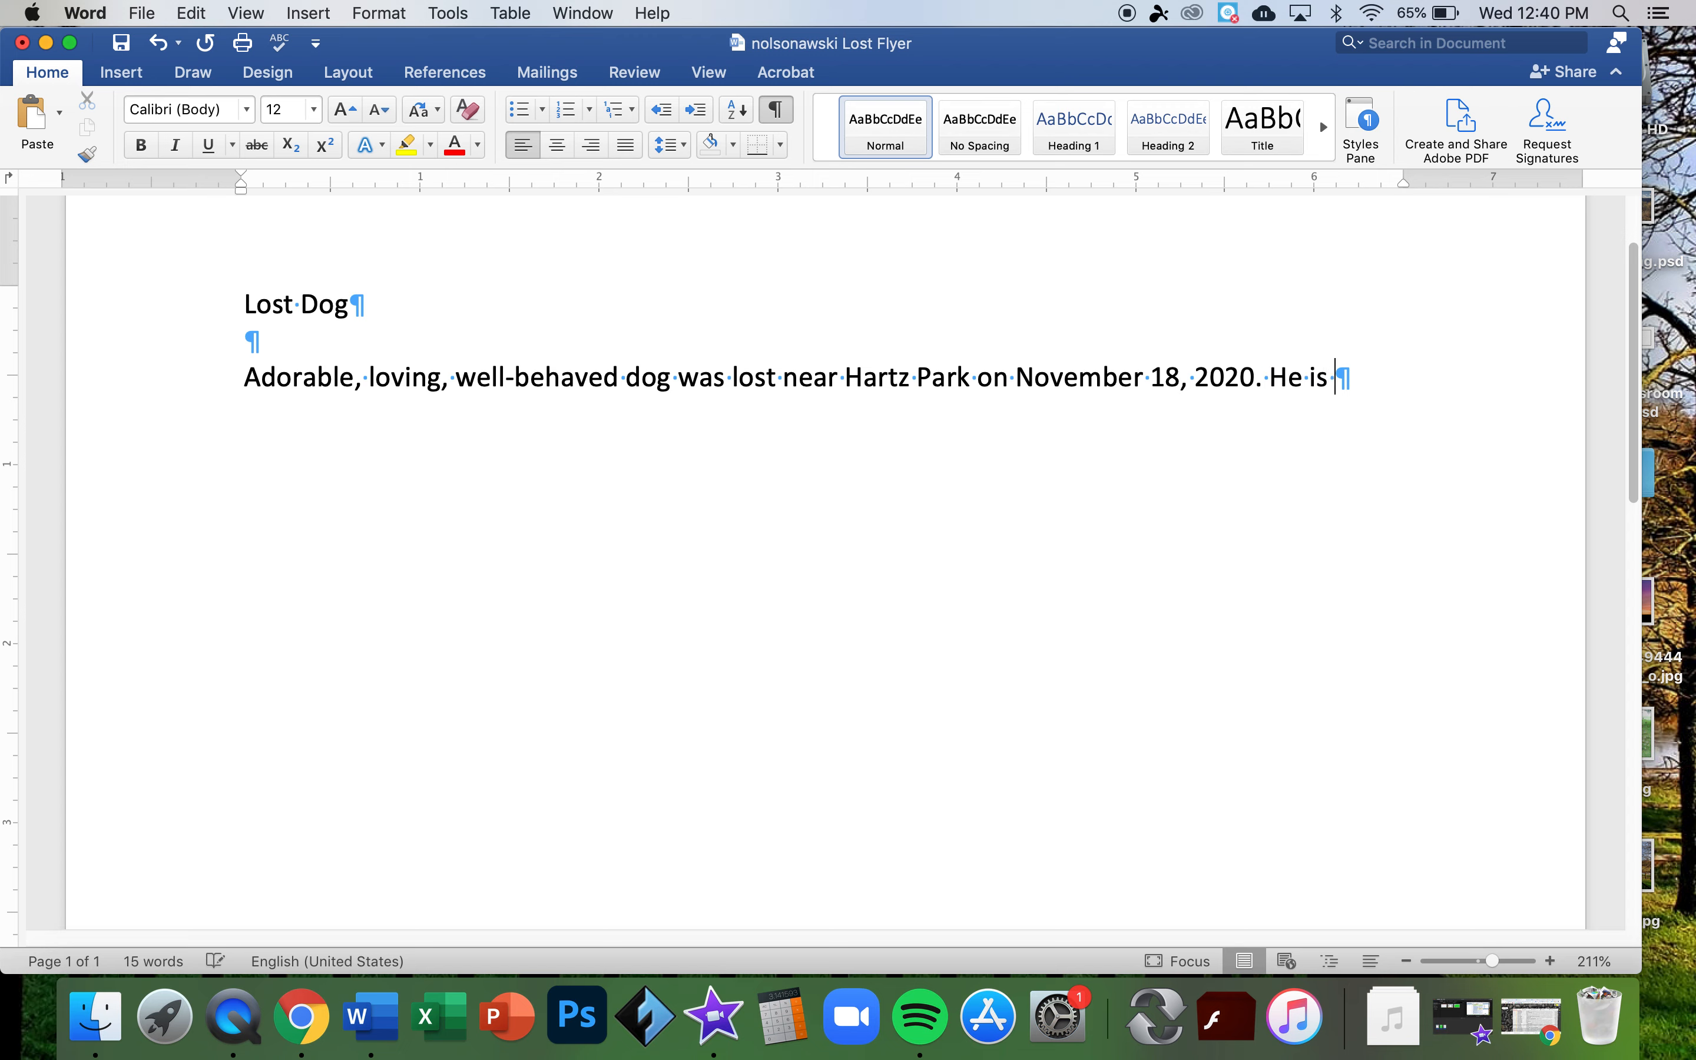
pyautogui.write('dearly missed b')
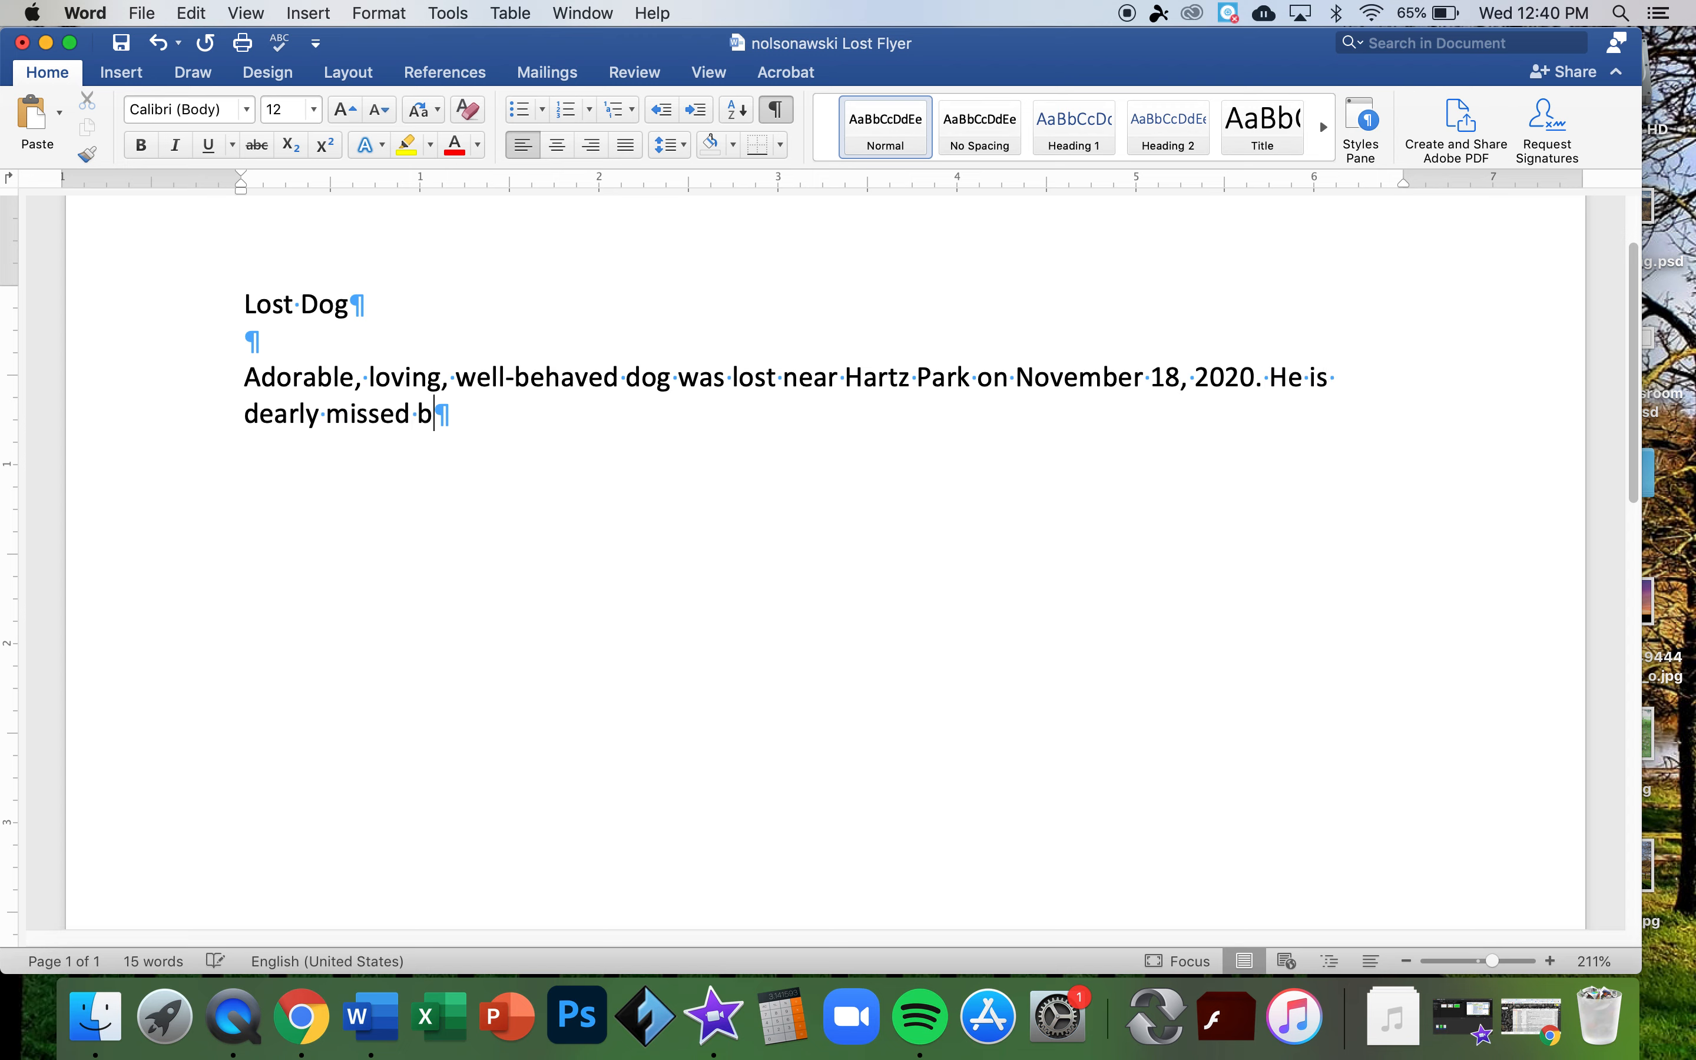
pyautogui.write('y three ch')
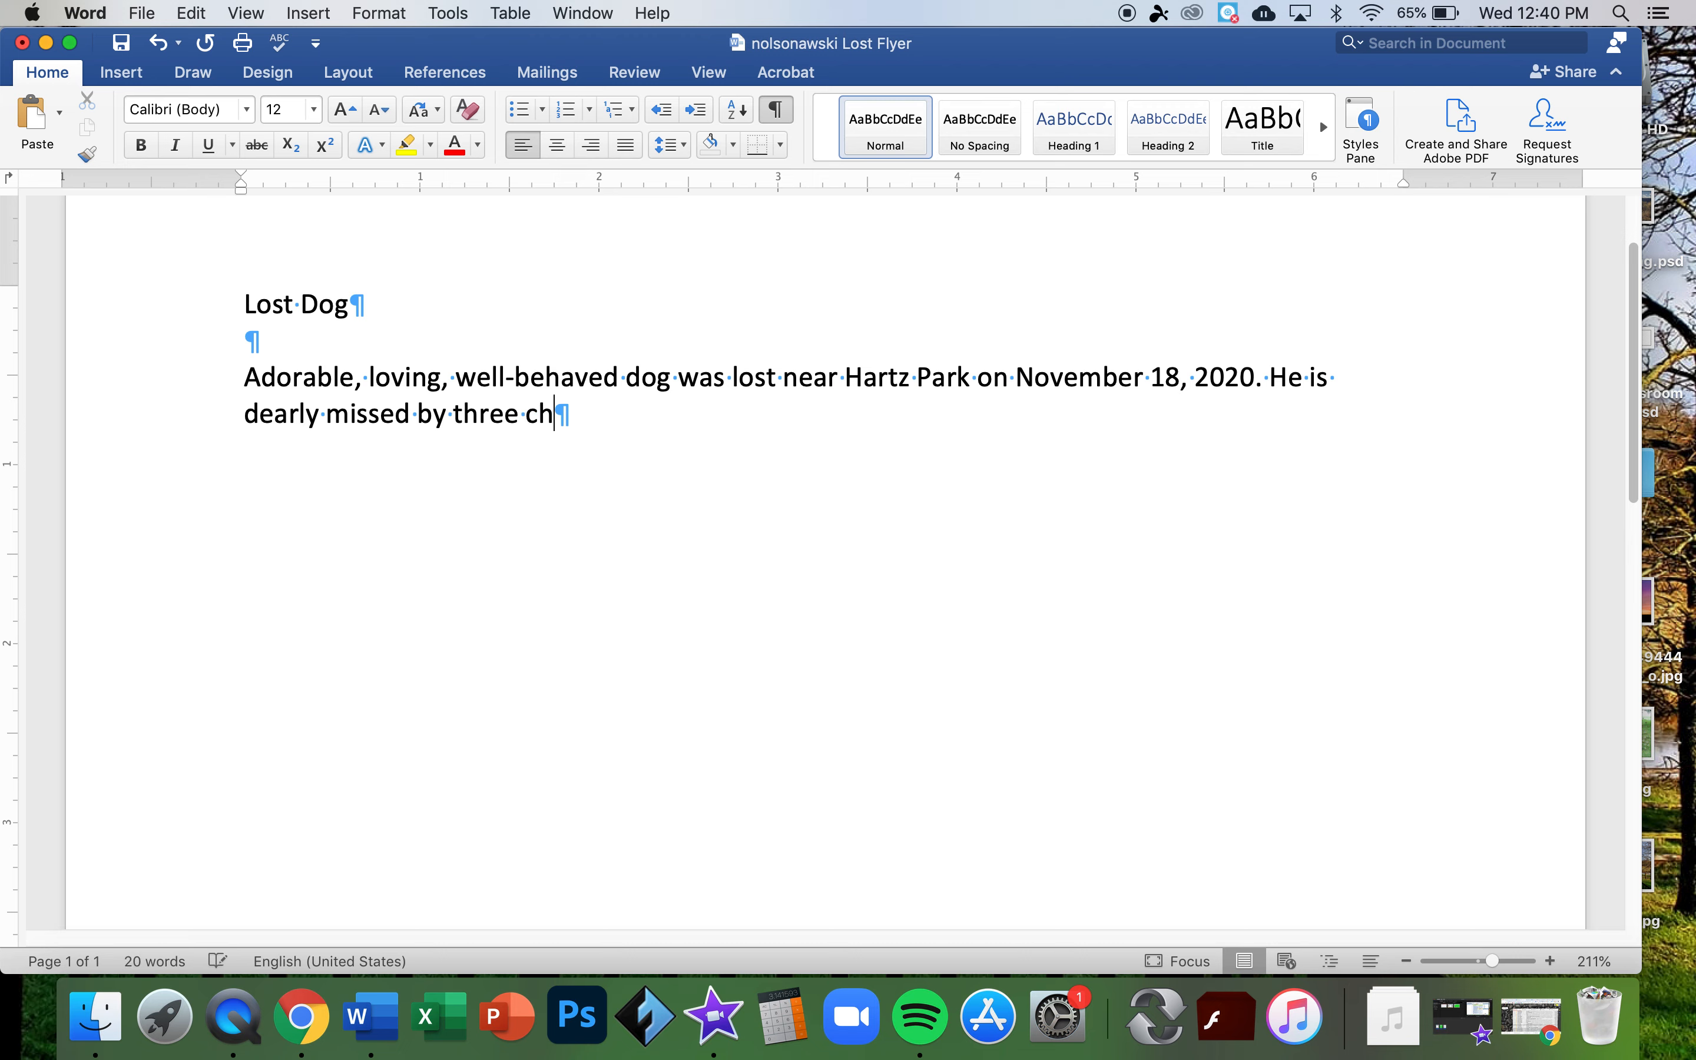
pyautogui.write('ildren who ')
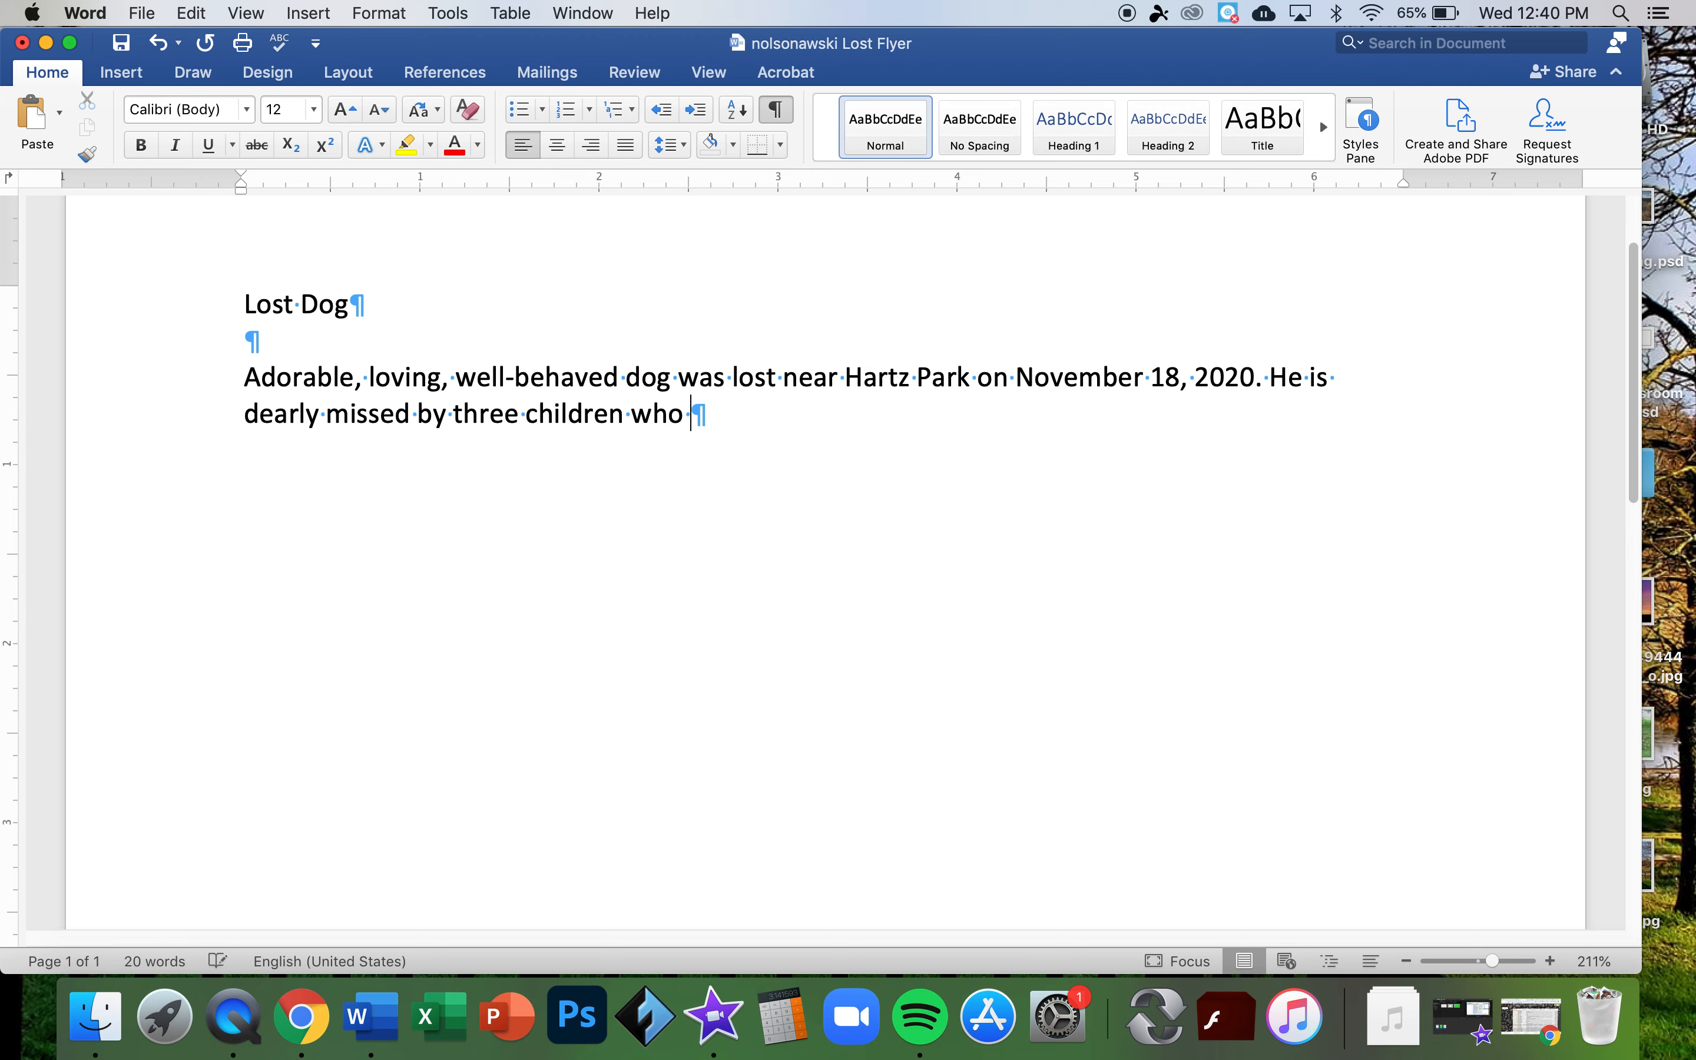
pyautogui.write("don't have any ot")
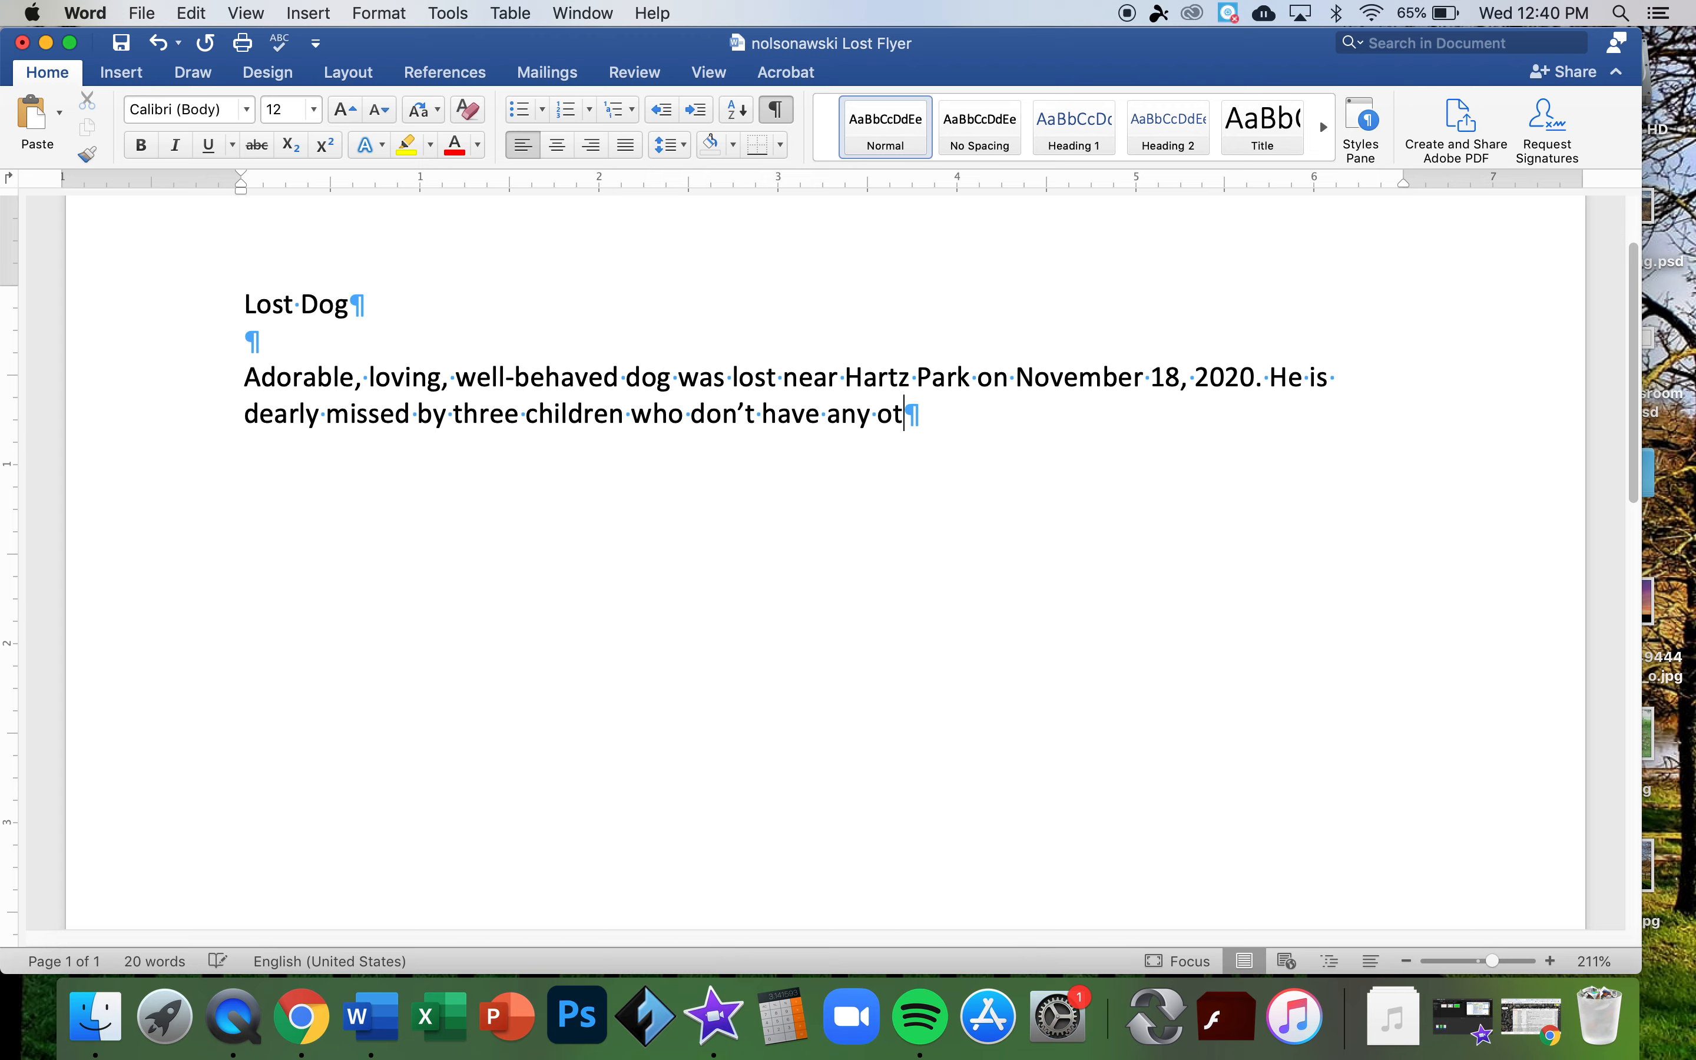
pyautogui.write('her friends. ')
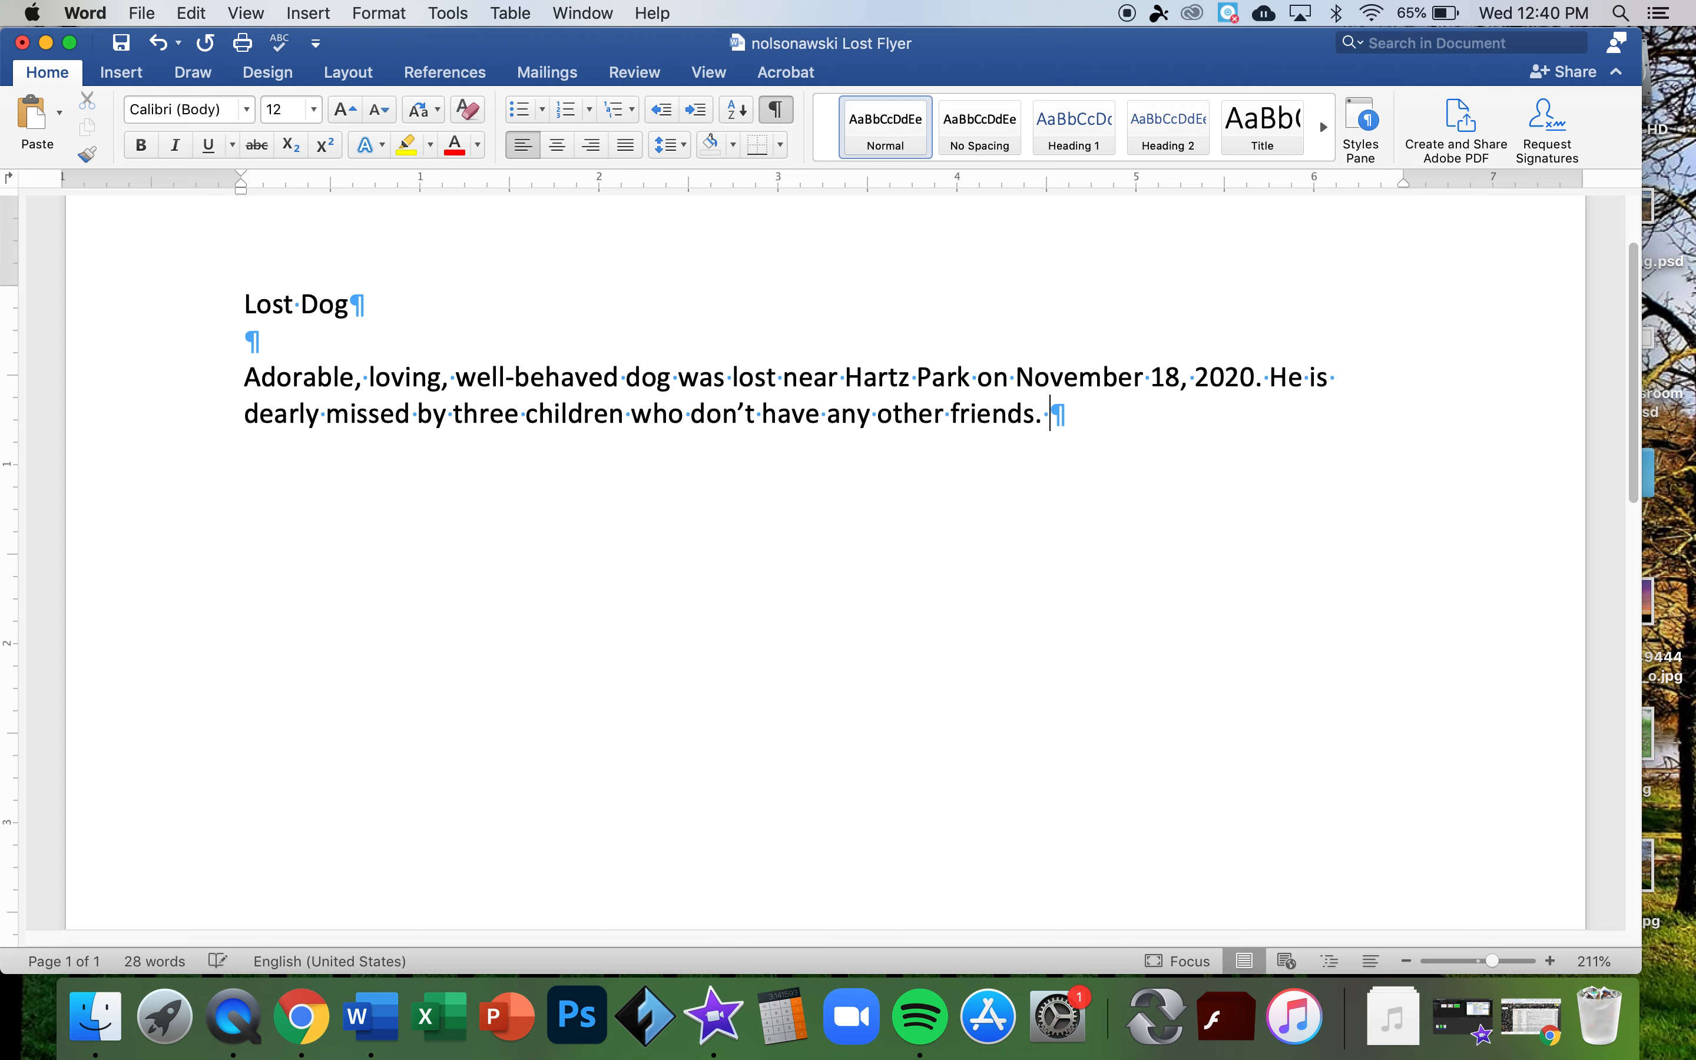
pyautogui.write('There will be a ')
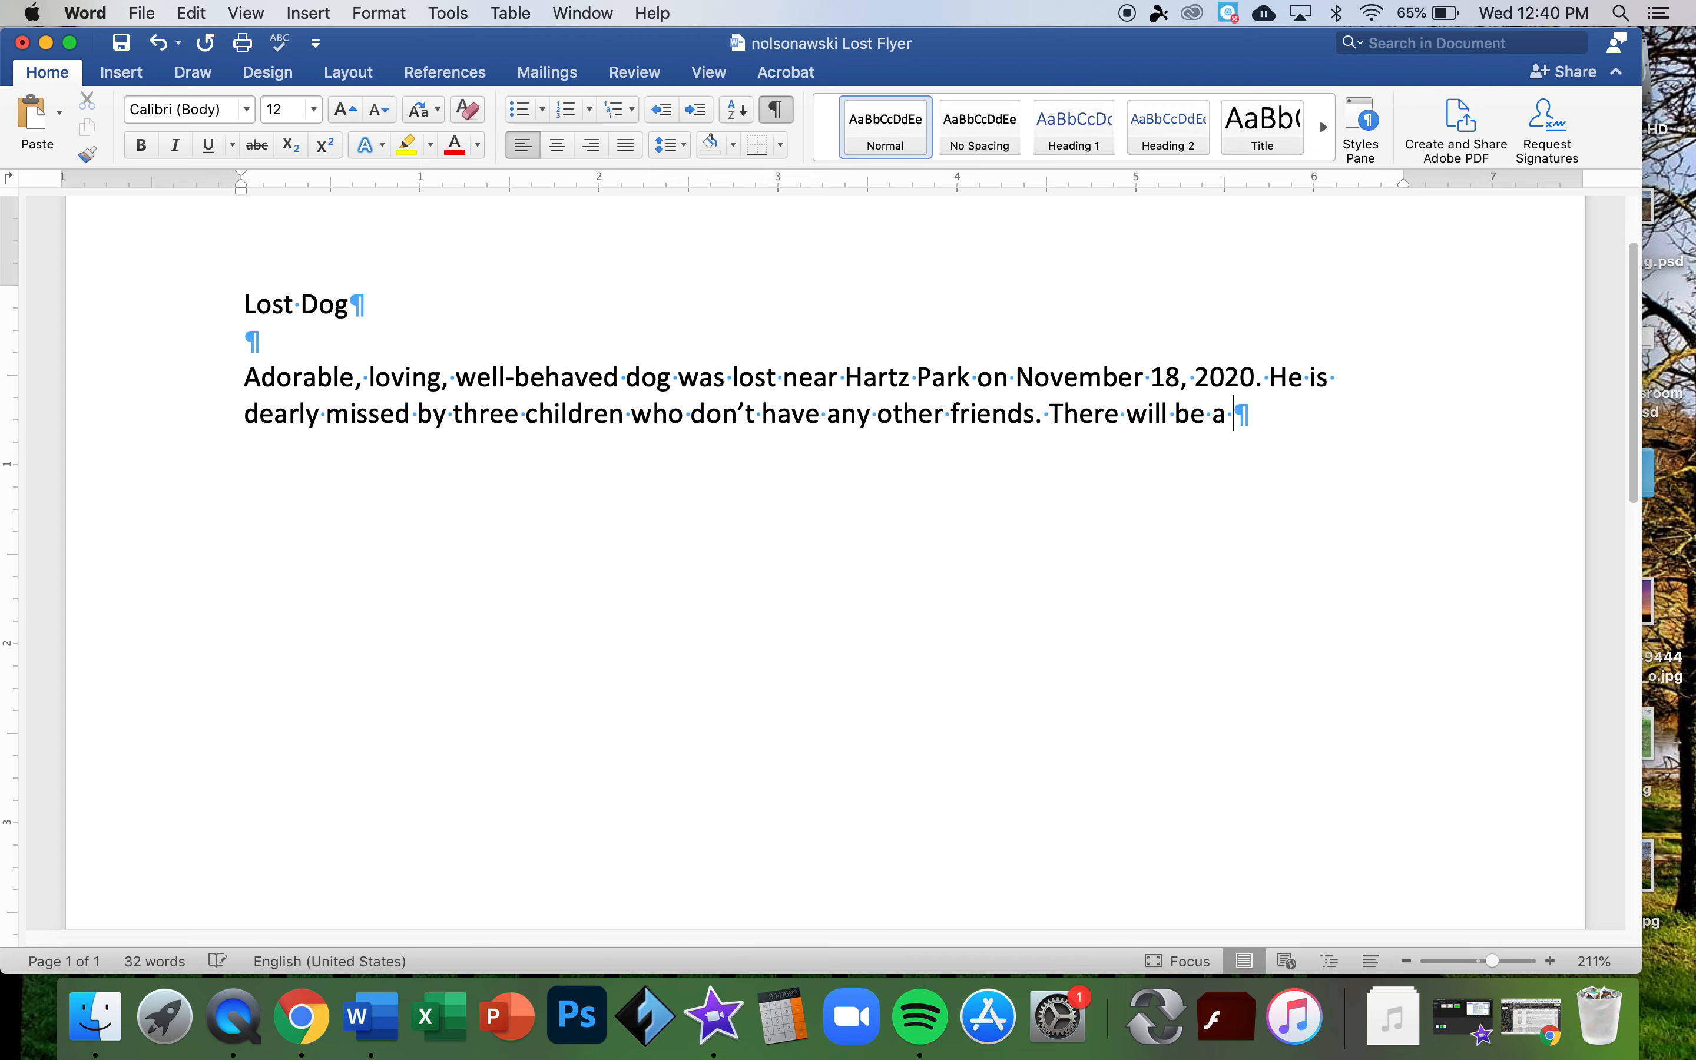
pyautogui.write('$5 reward ')
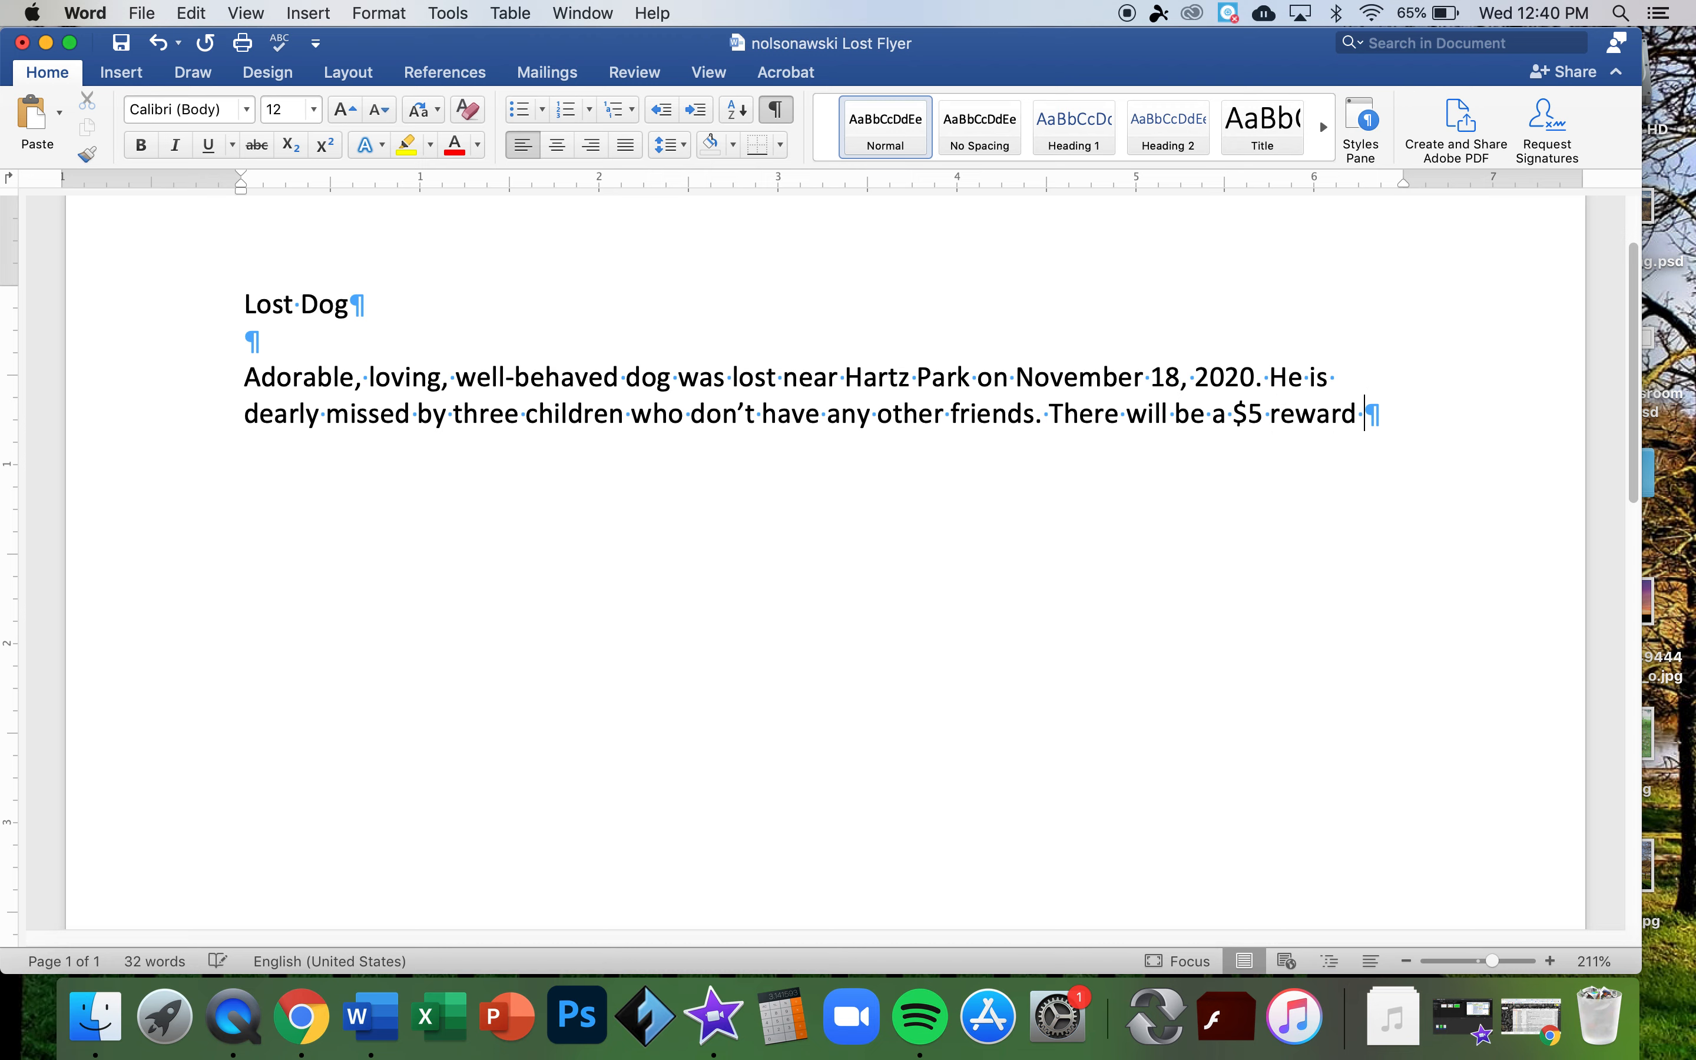
pyautogui.write('for his return.')
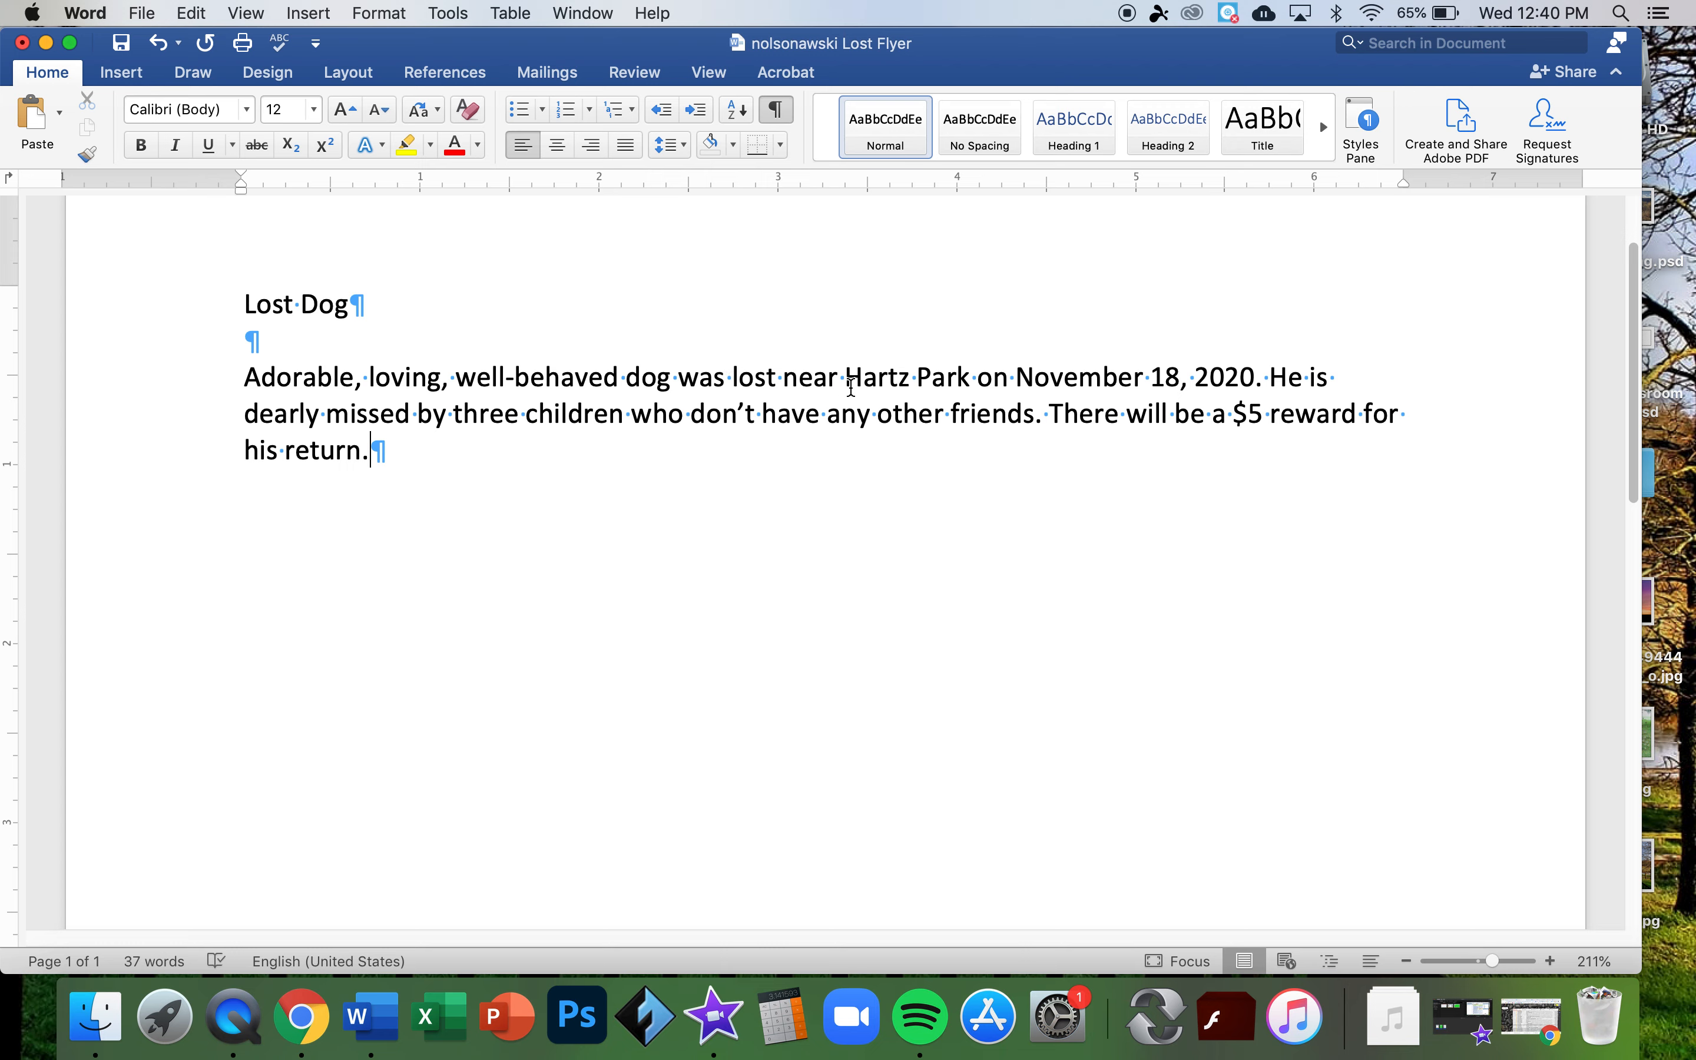
# - Check the words 'Hartz Park' and 'three', then add two empty lines after 'his return.'
pyautogui.moveTo(846, 379); pyautogui.dragTo(969, 386)
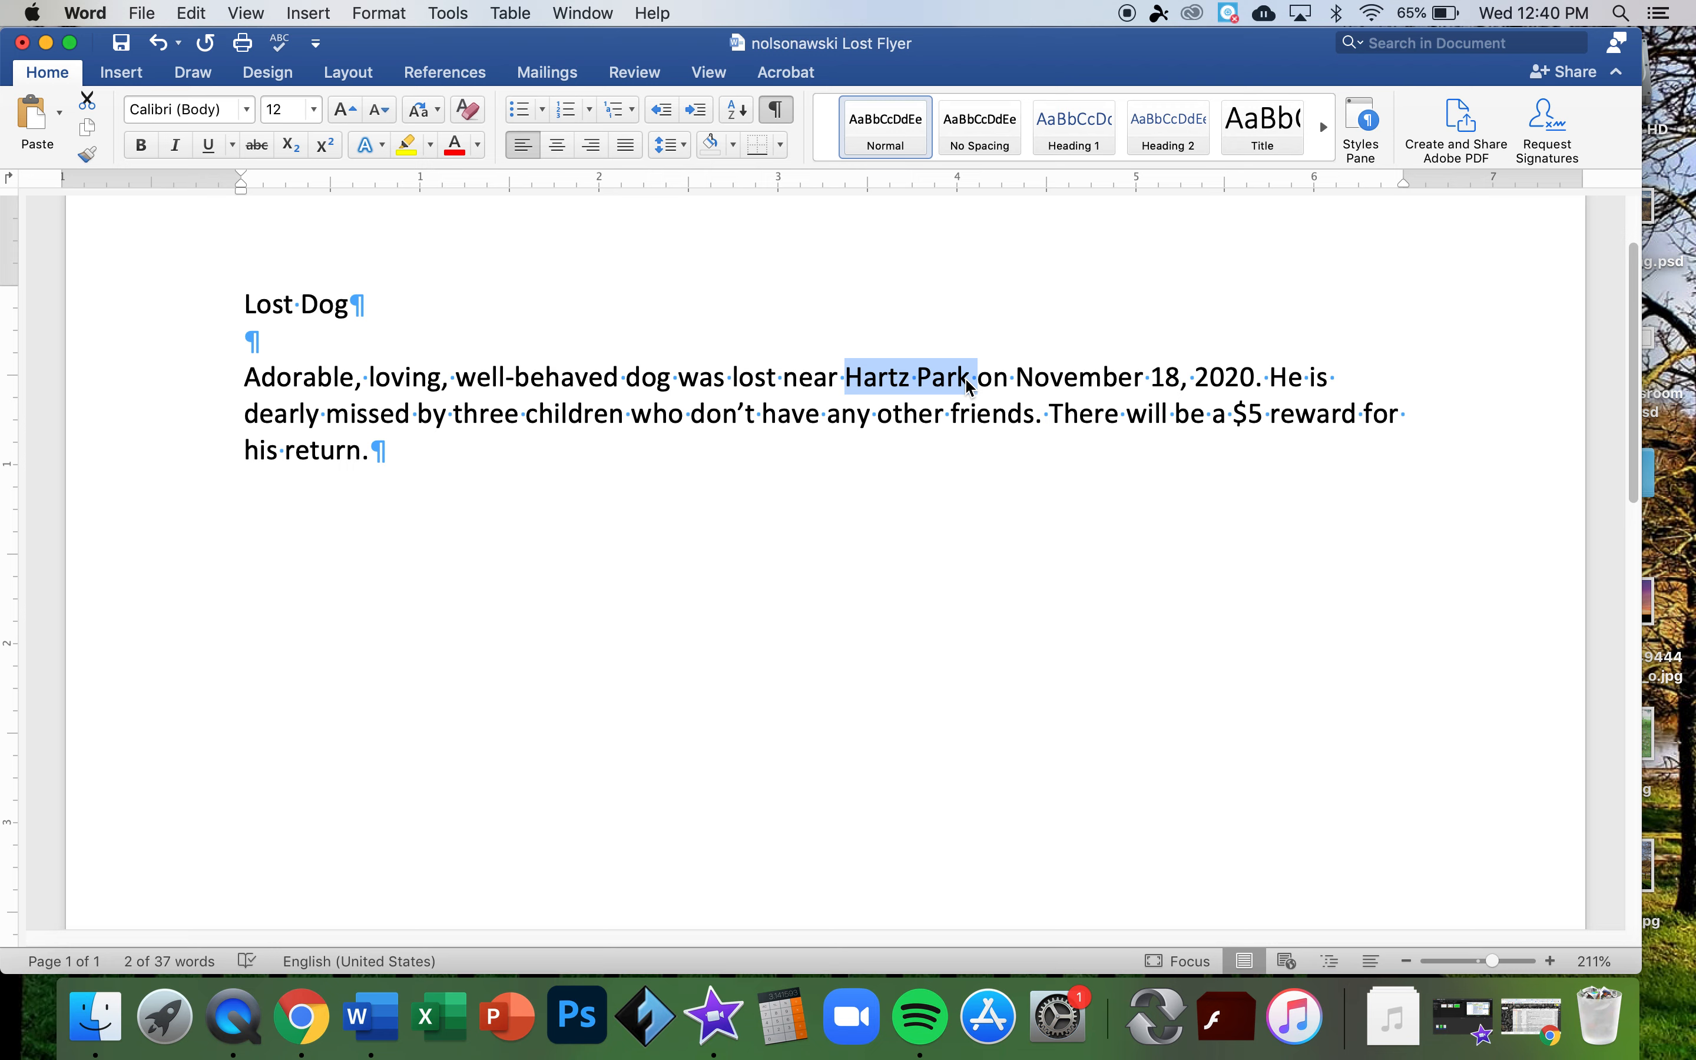
pyautogui.moveTo(521, 414); pyautogui.dragTo(459, 421)
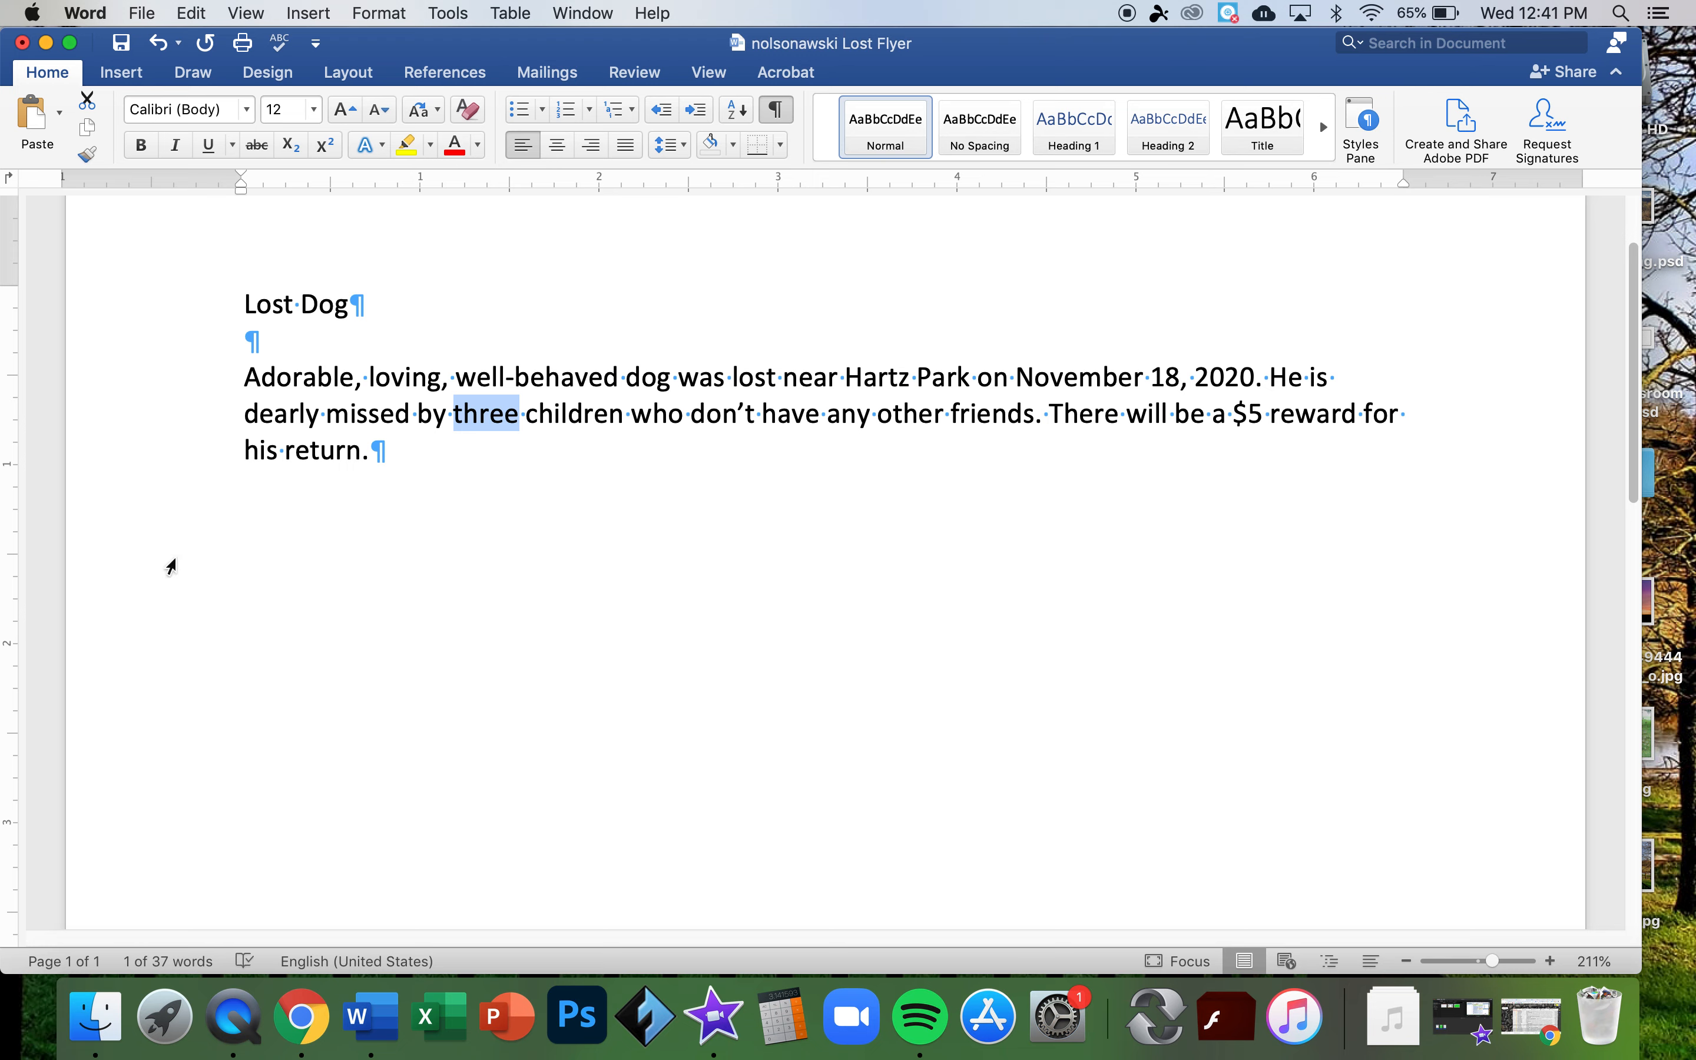
pyautogui.click(372, 452)
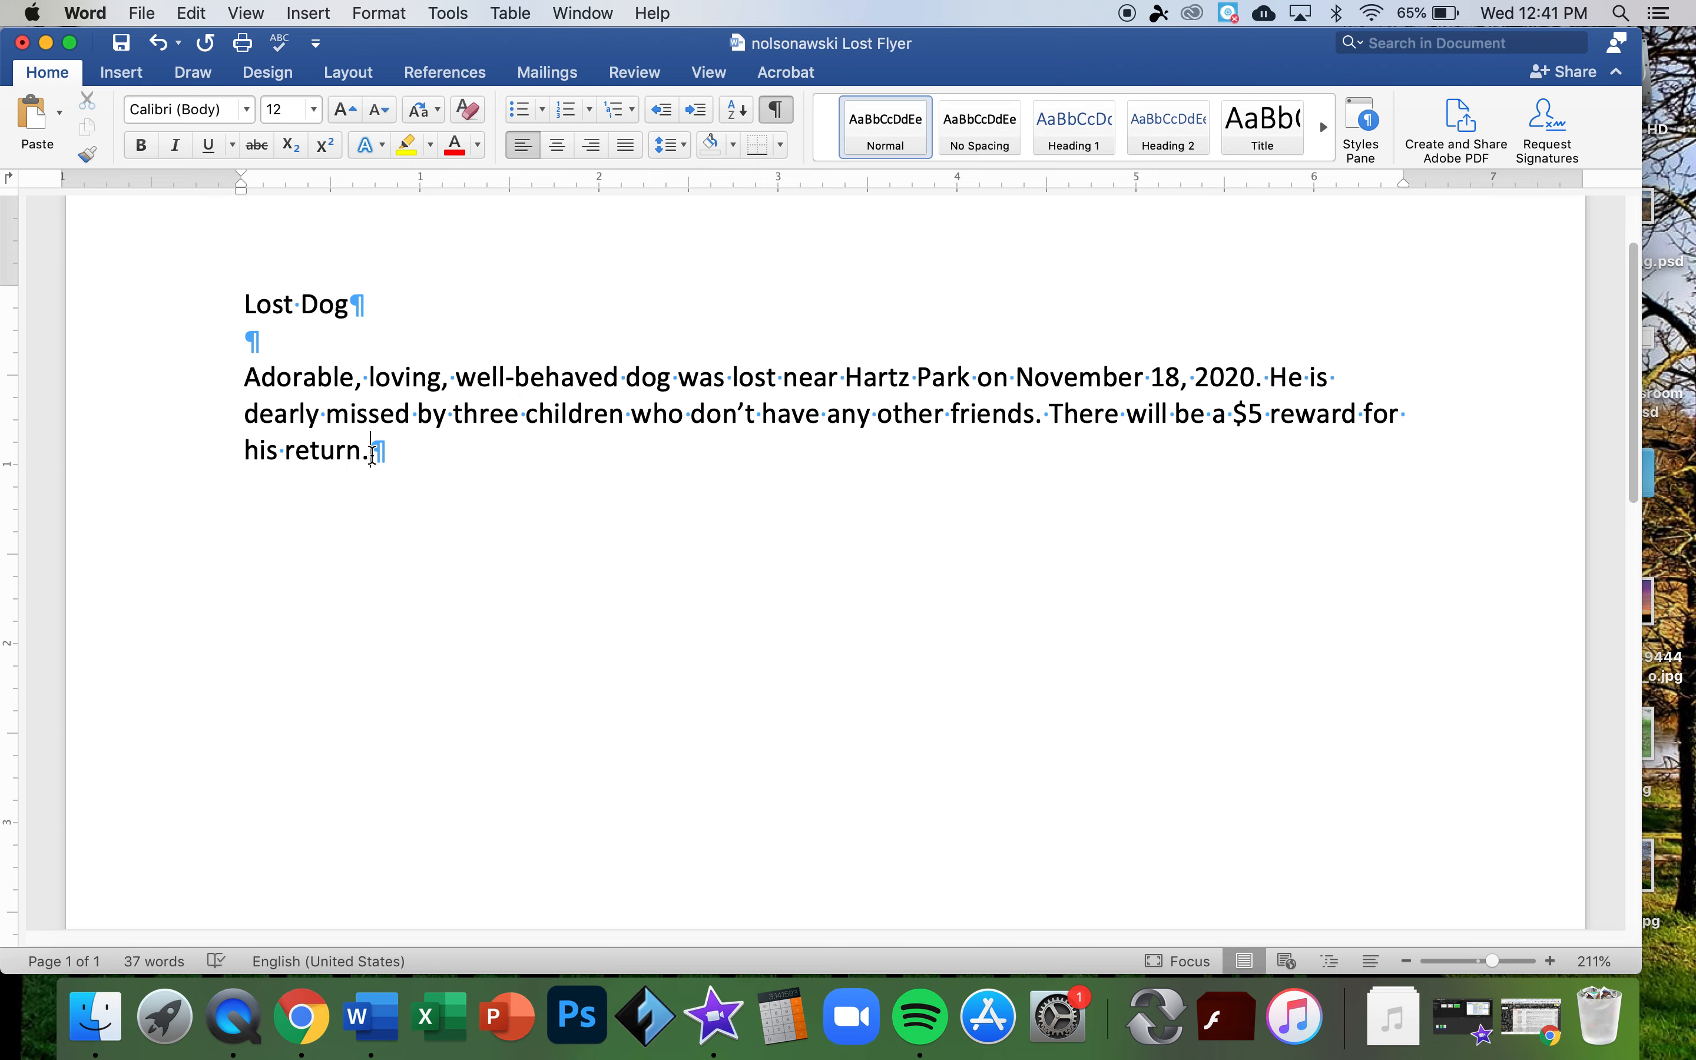
pyautogui.press('Return')
pyautogui.press('Return')
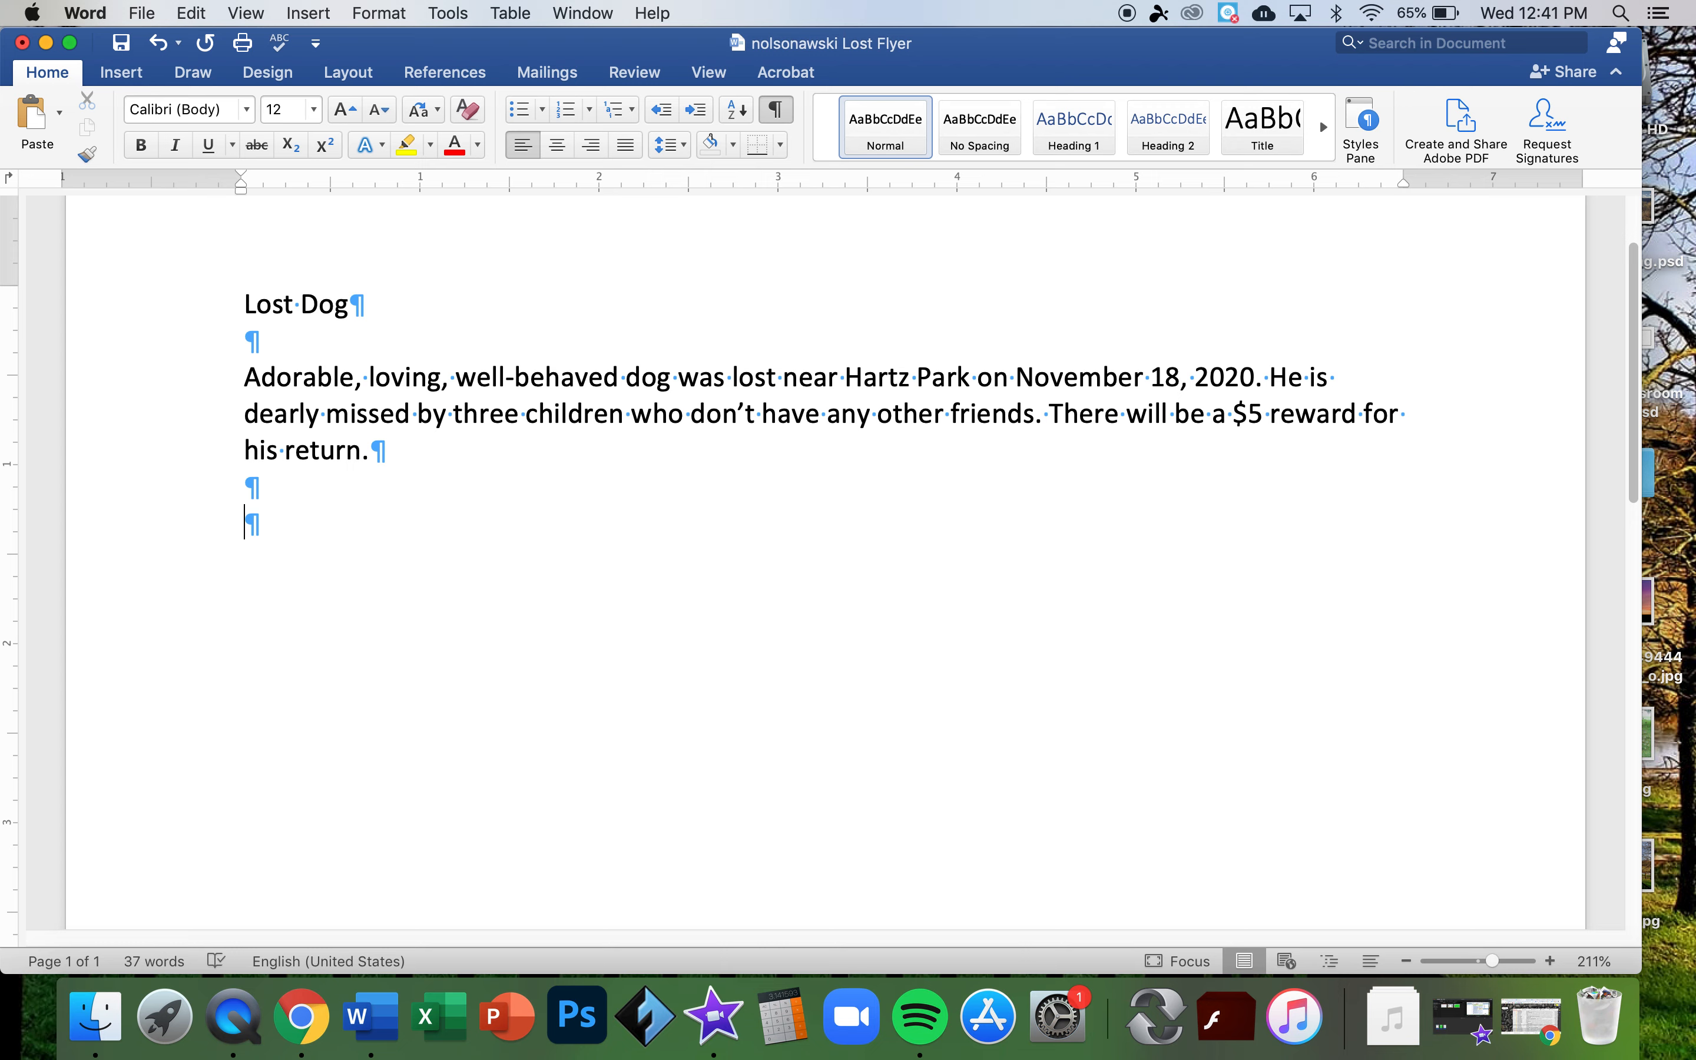
# - Turn the last empty line into a bullet and open the bullet library
pyautogui.click(525, 115)
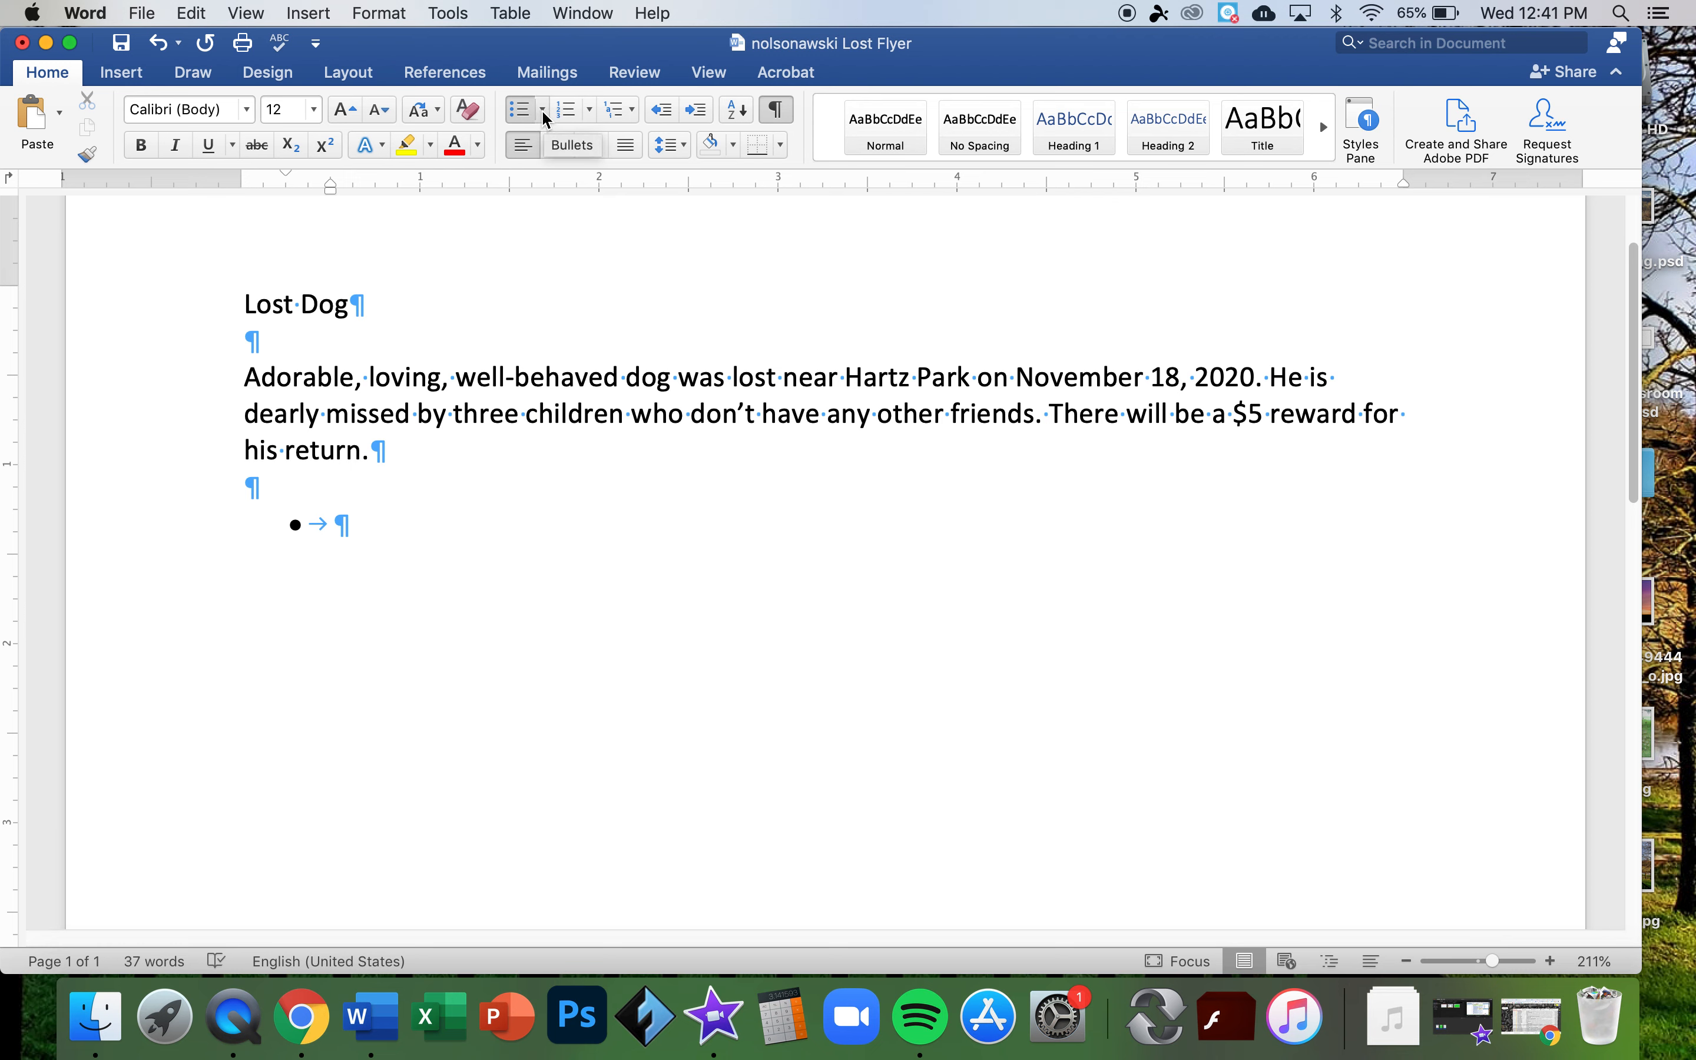
pyautogui.click(543, 112)
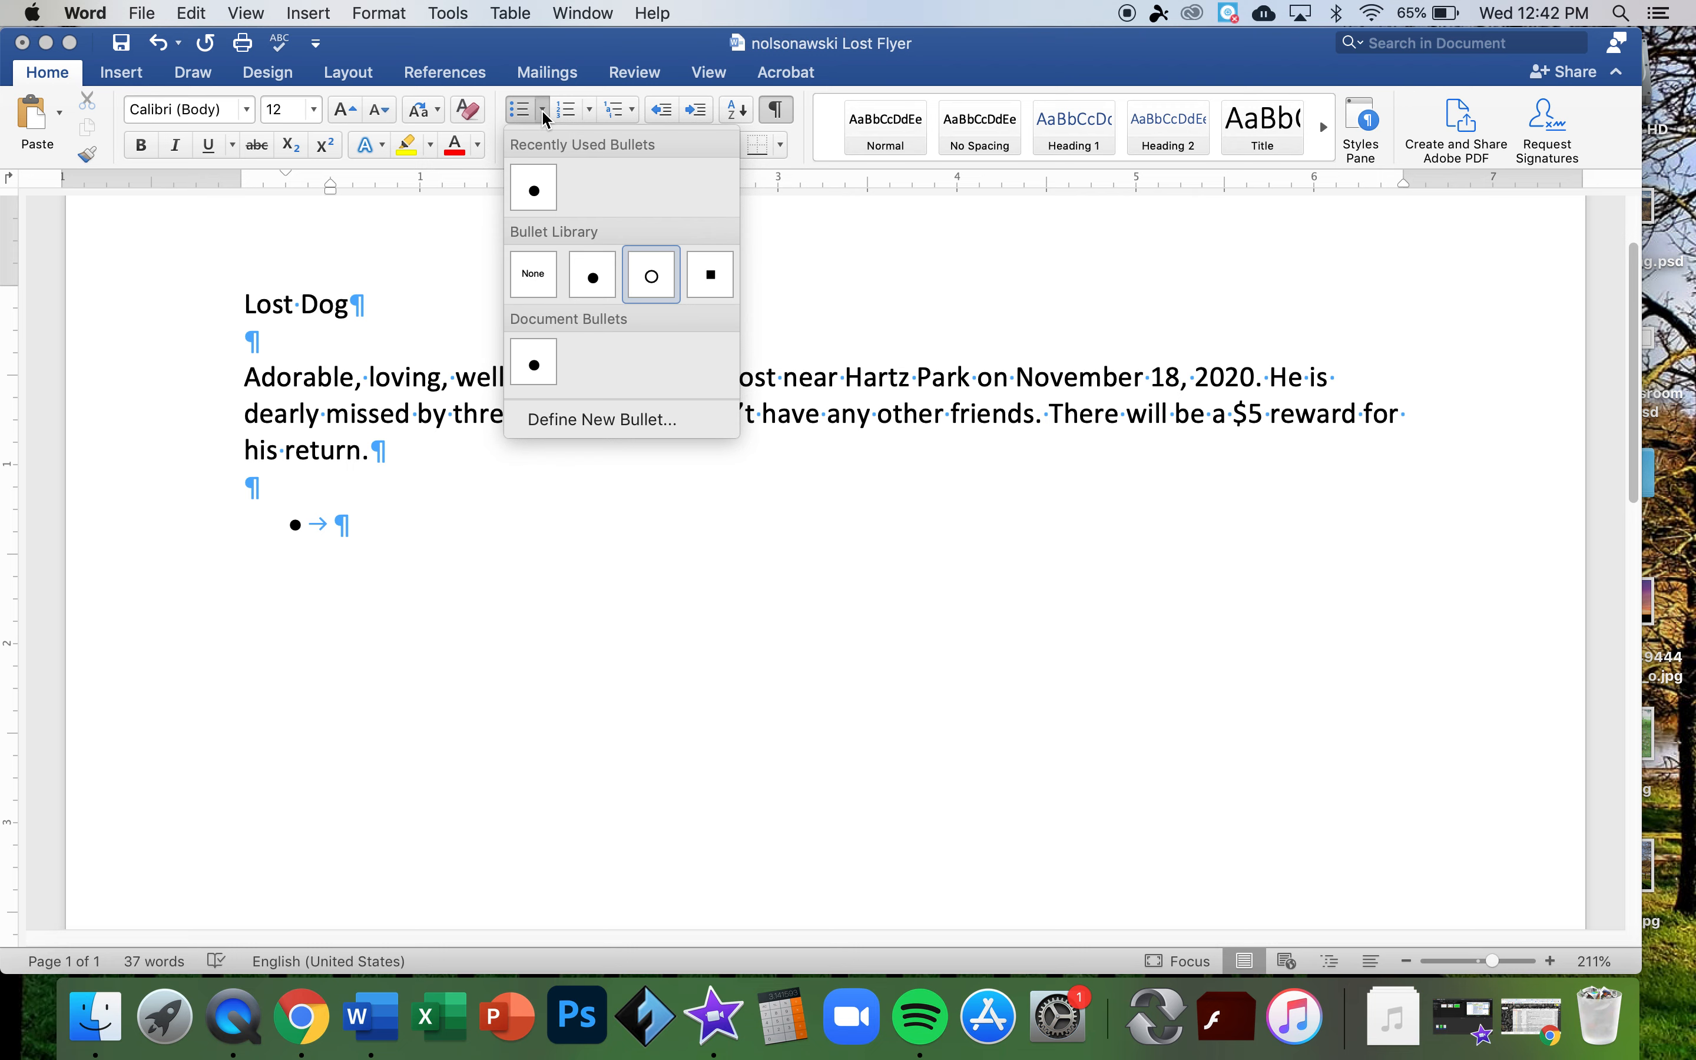
# - Start a new custom bullet and open its Symbol picker, previewing symbols in the grid
pyautogui.click(591, 420)
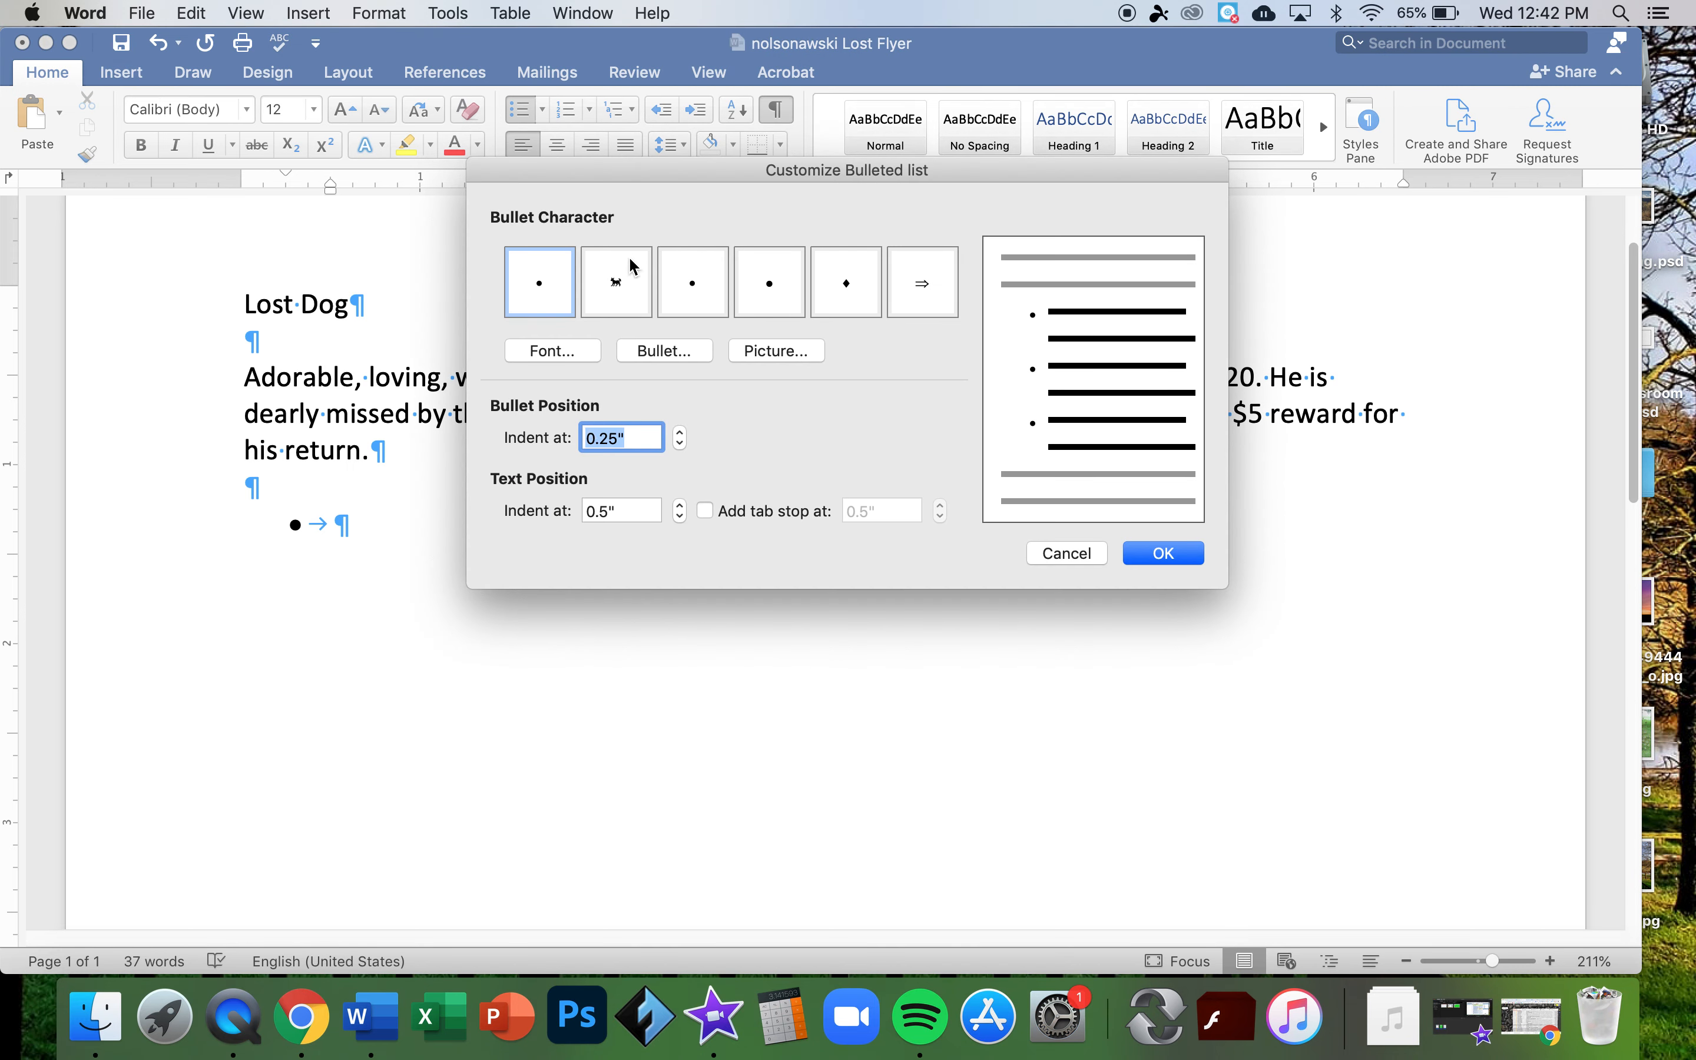
pyautogui.click(659, 354)
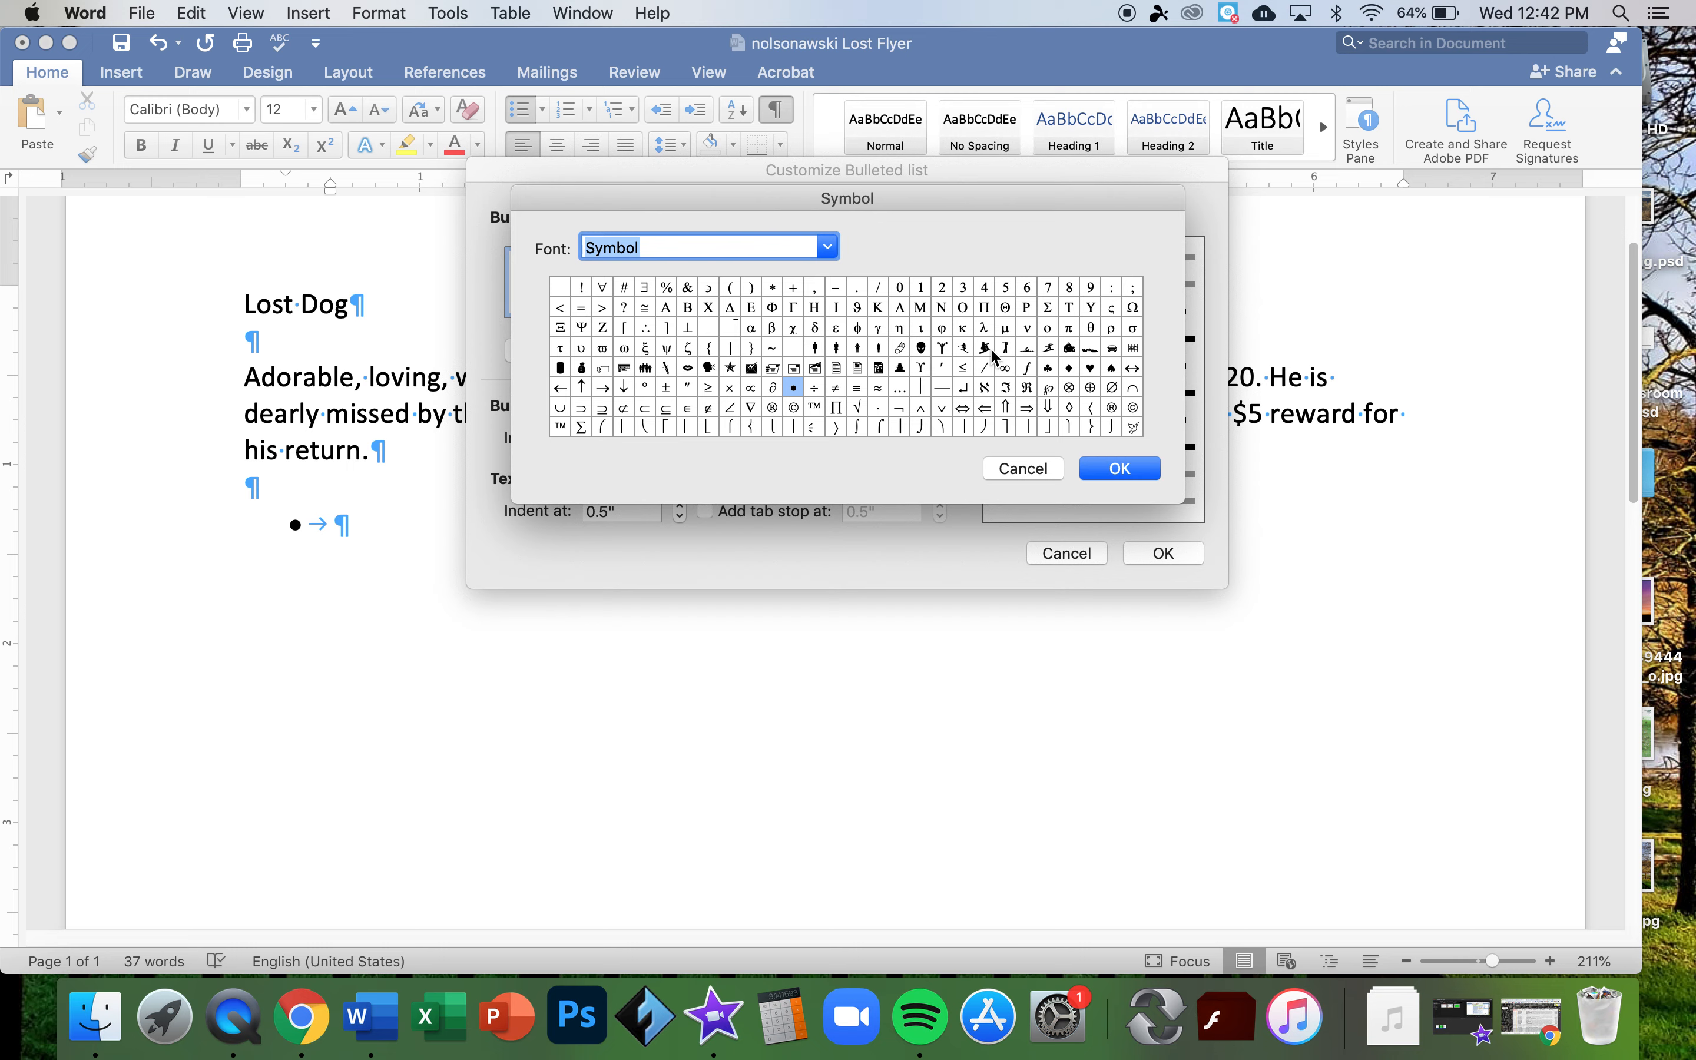
pyautogui.click(970, 353)
pyautogui.moveTo(971, 353); pyautogui.dragTo(652, 354)
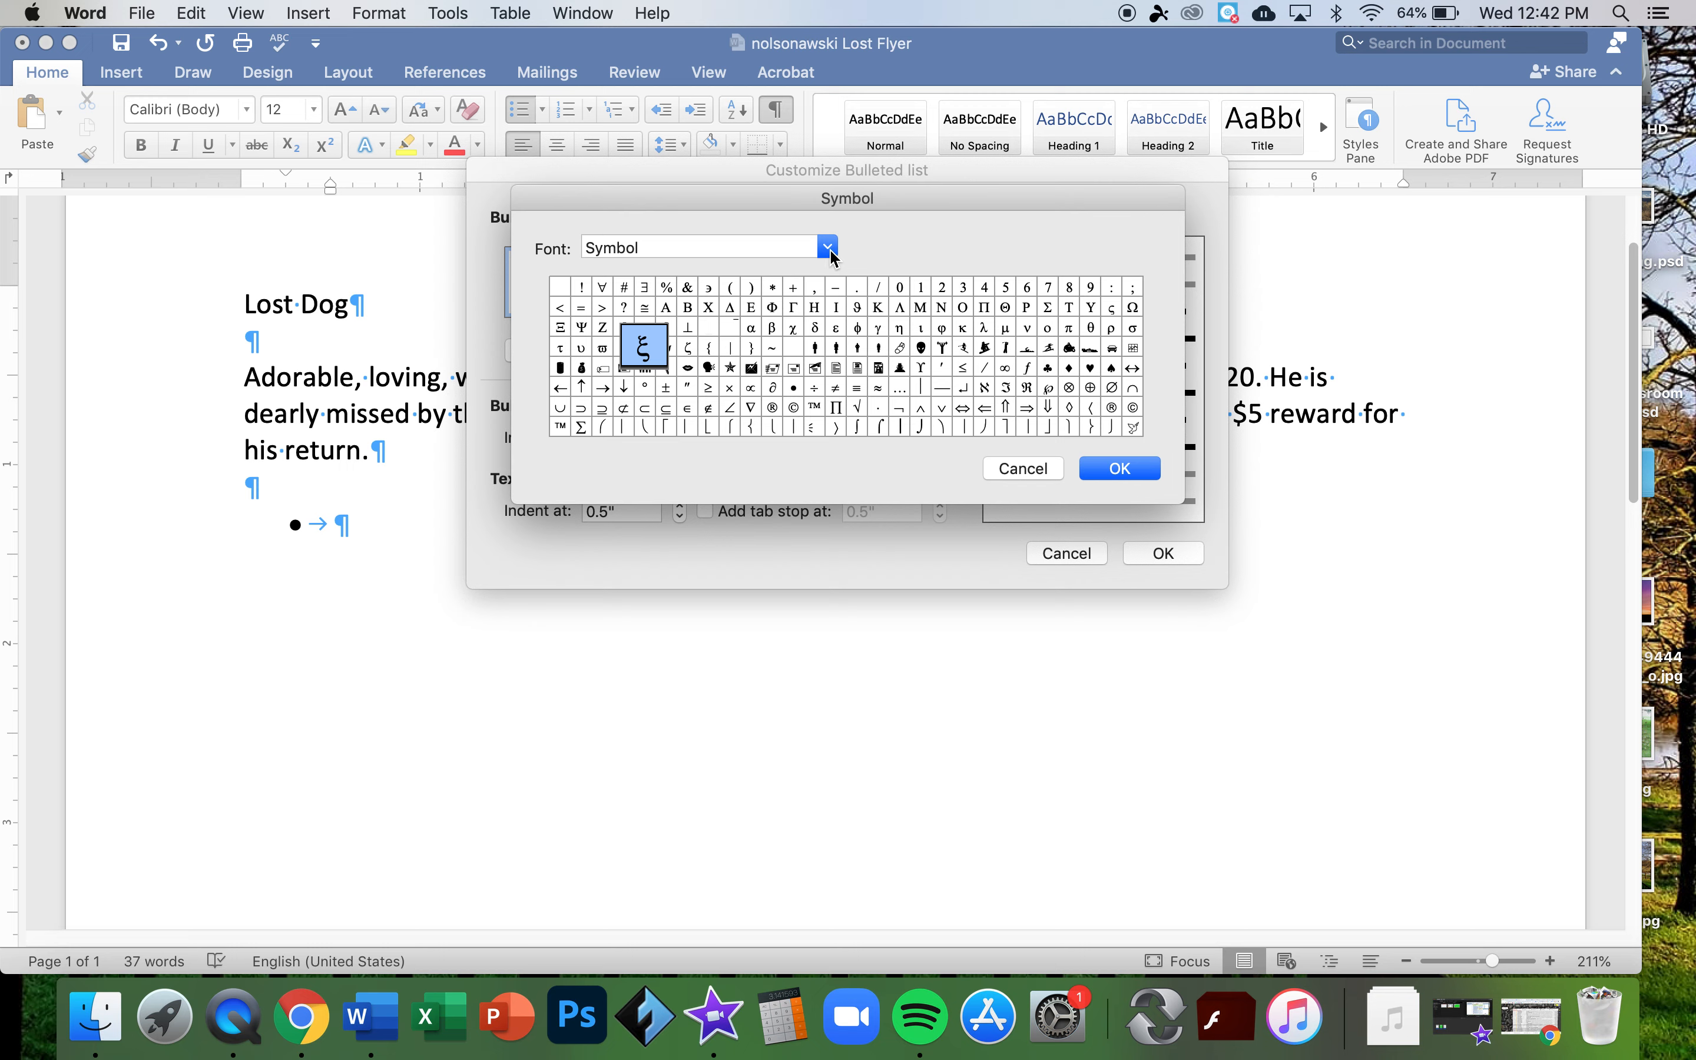
# - Switch the symbol font to Webdings and select the dog symbol
pyautogui.click(830, 254)
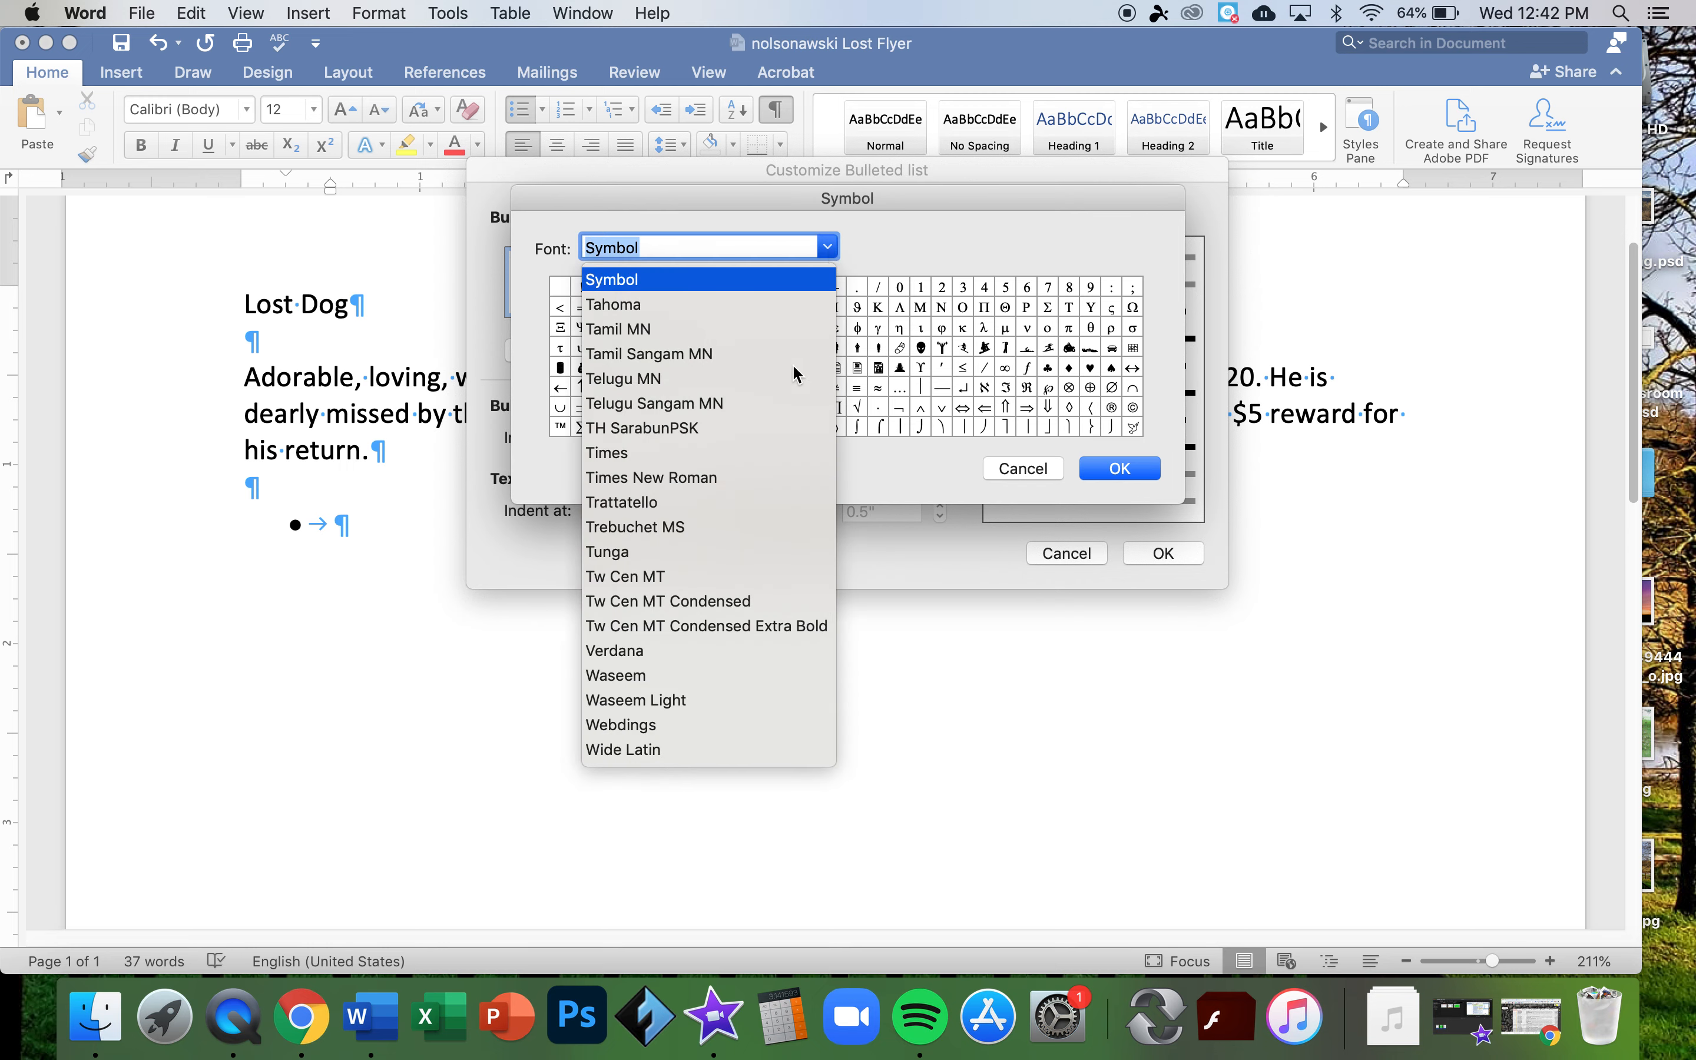
pyautogui.scroll(-5, 741, 597)
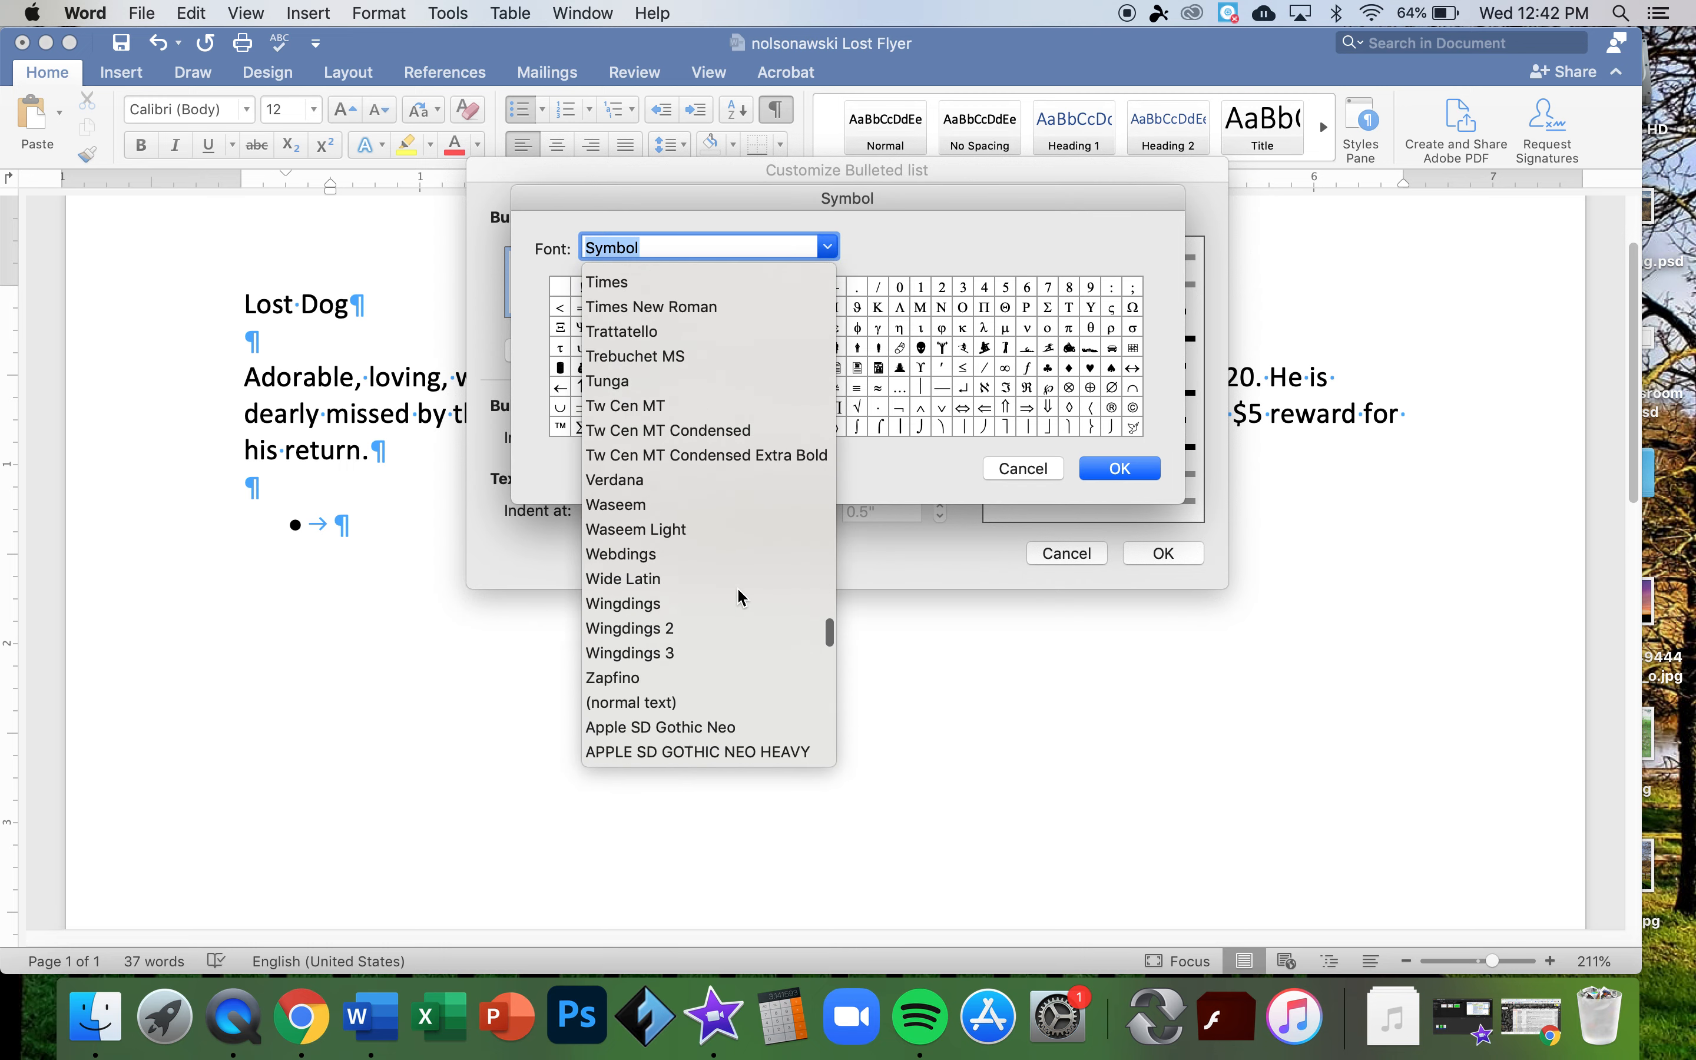
pyautogui.click(622, 530)
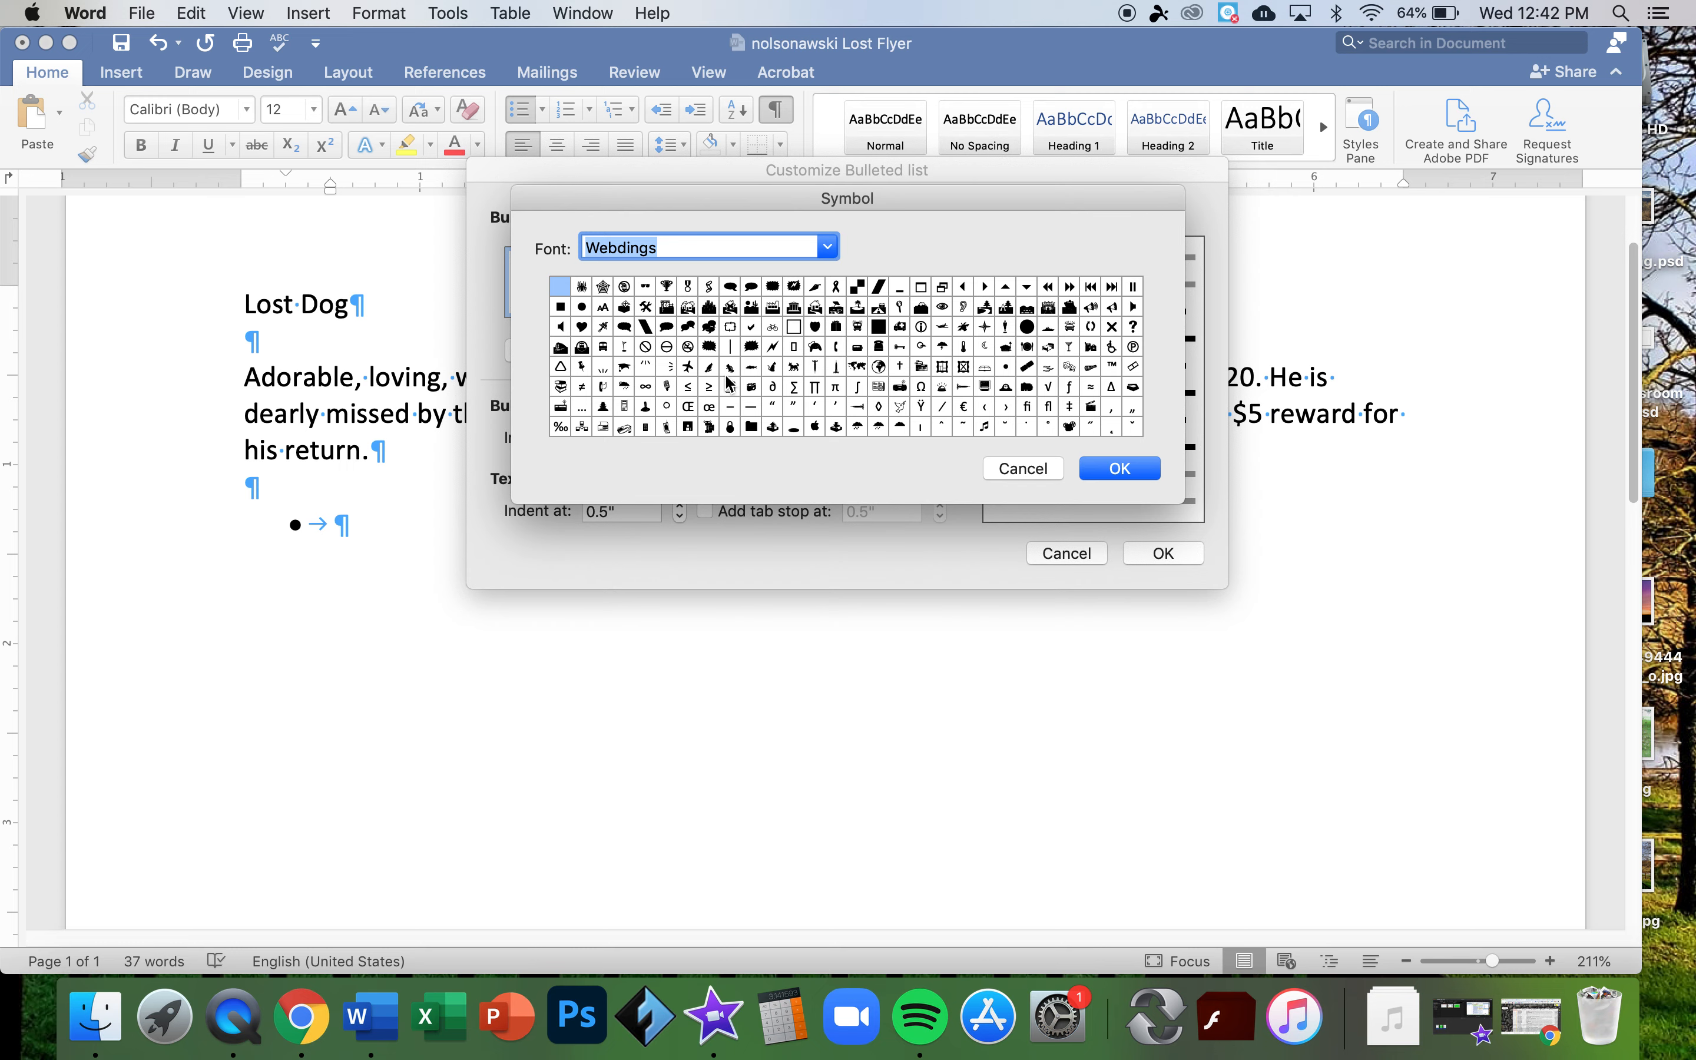
pyautogui.click(711, 368)
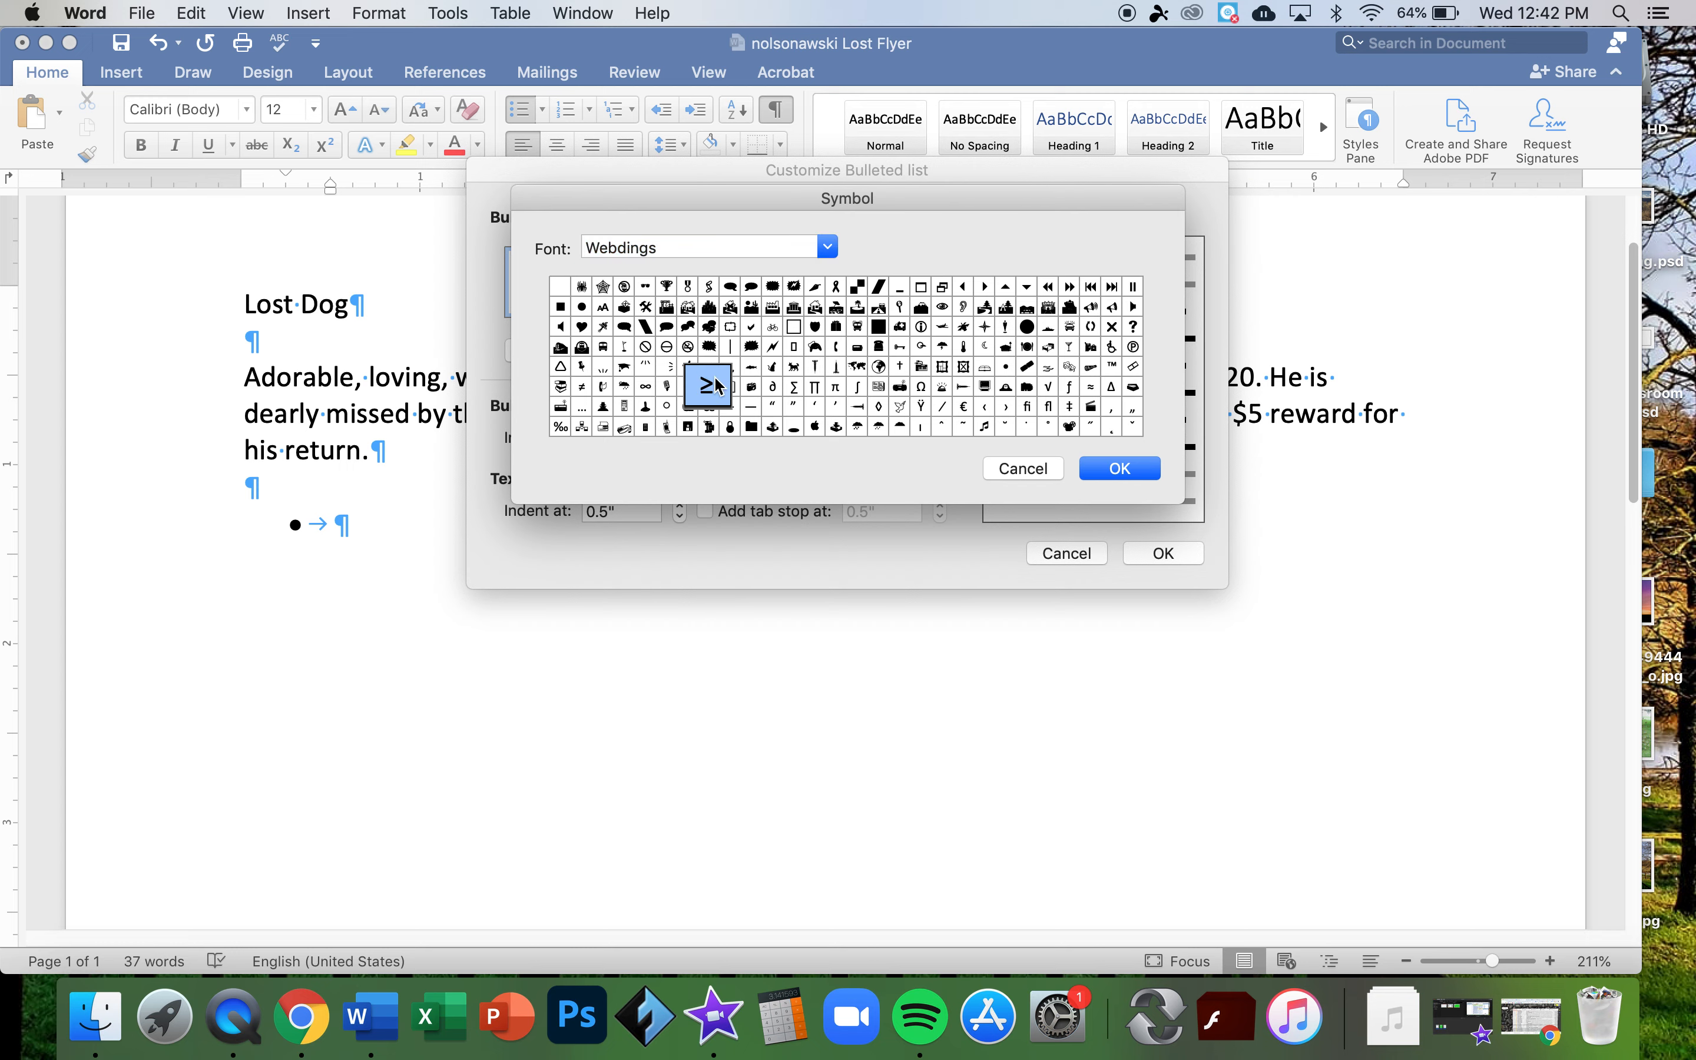
pyautogui.click(727, 374)
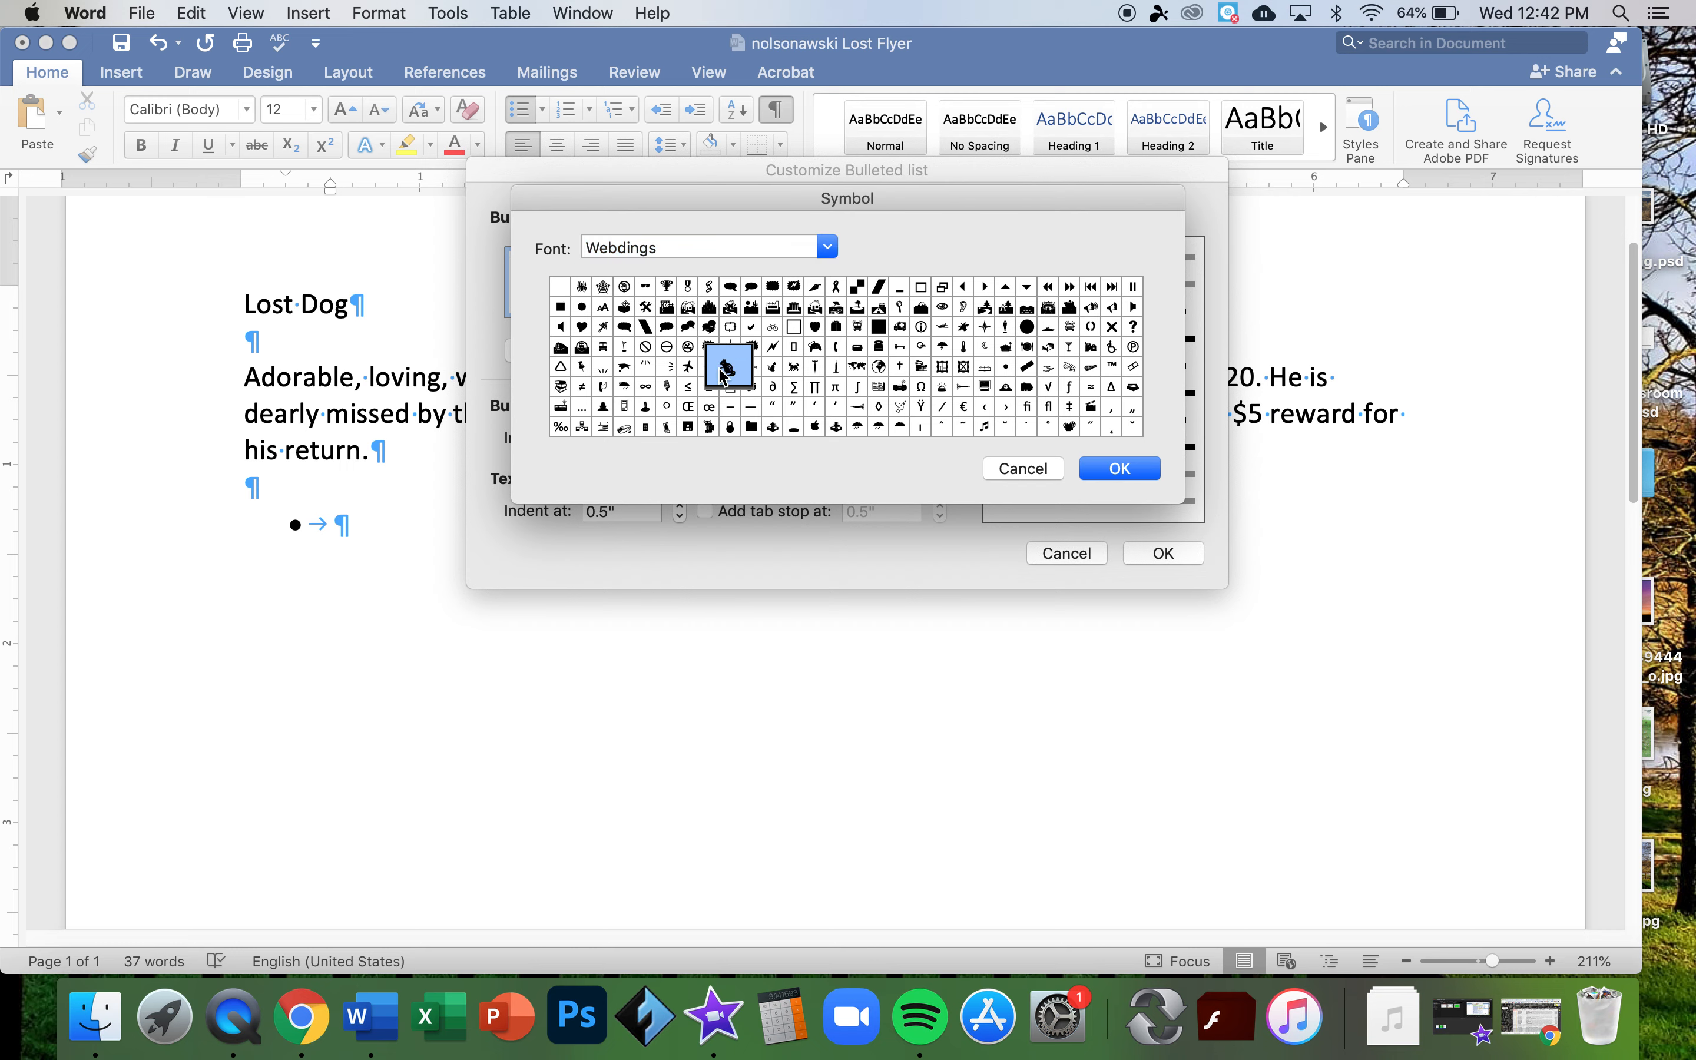
pyautogui.click(750, 371)
pyautogui.click(769, 372)
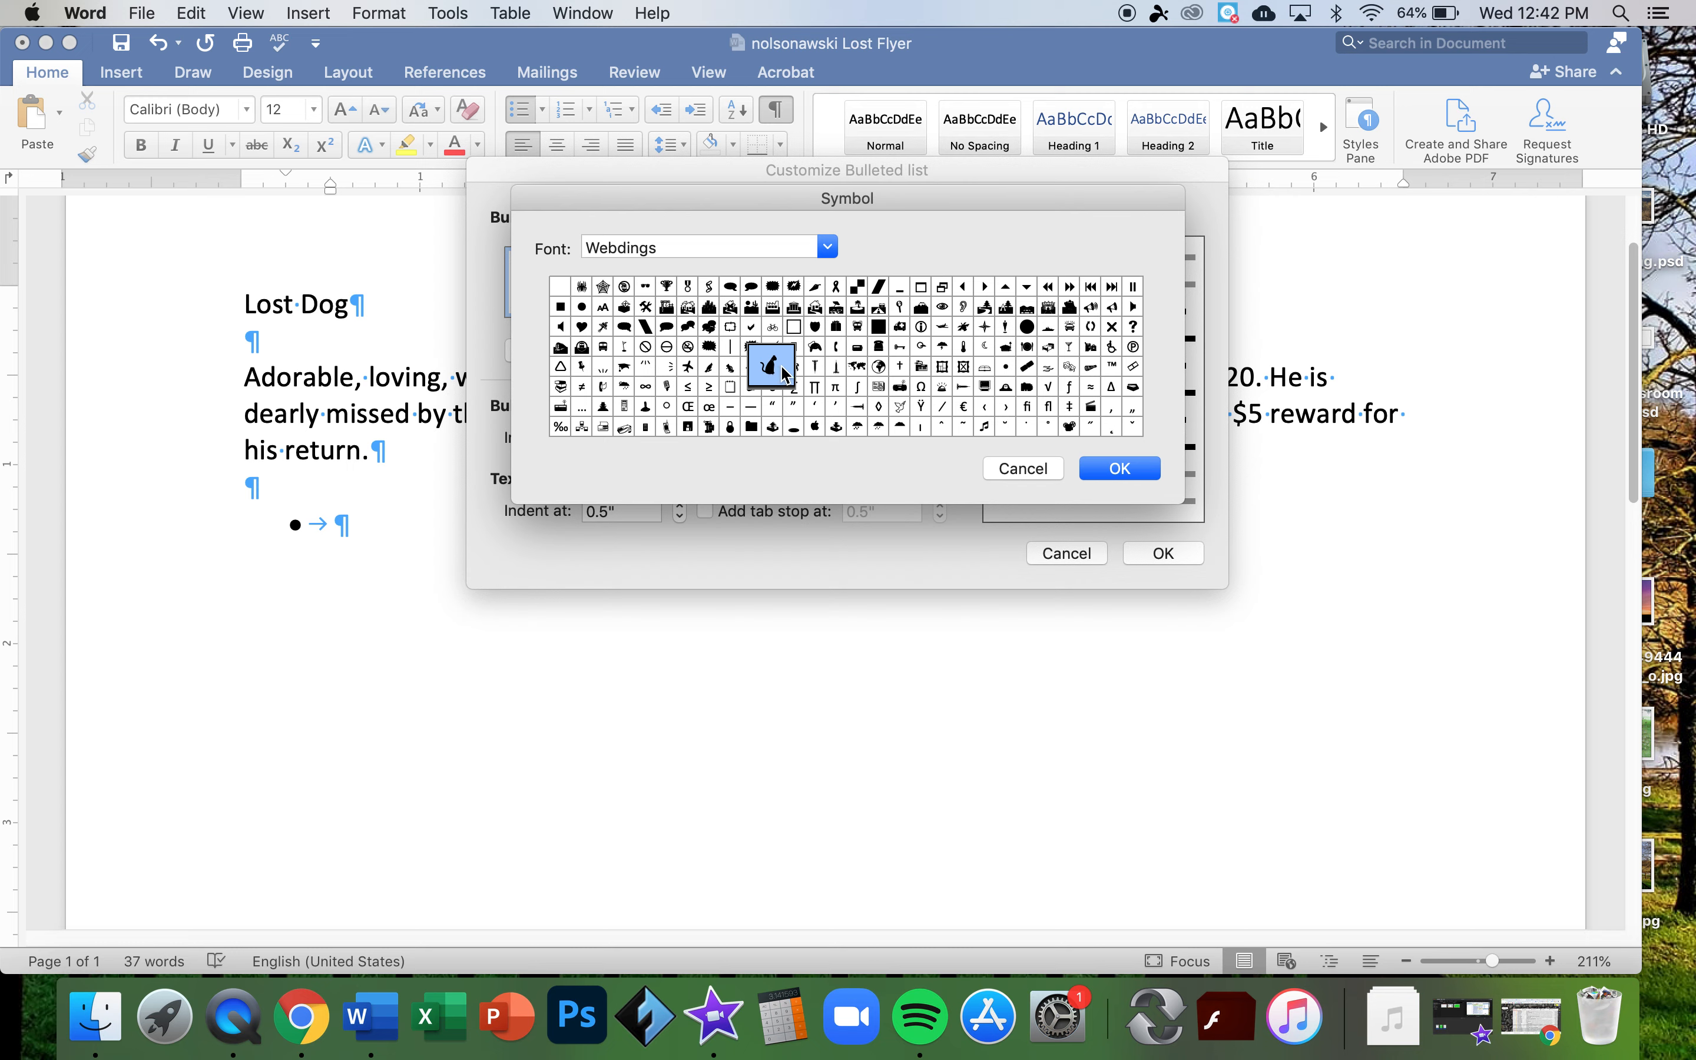
pyautogui.click(792, 371)
pyautogui.click(814, 372)
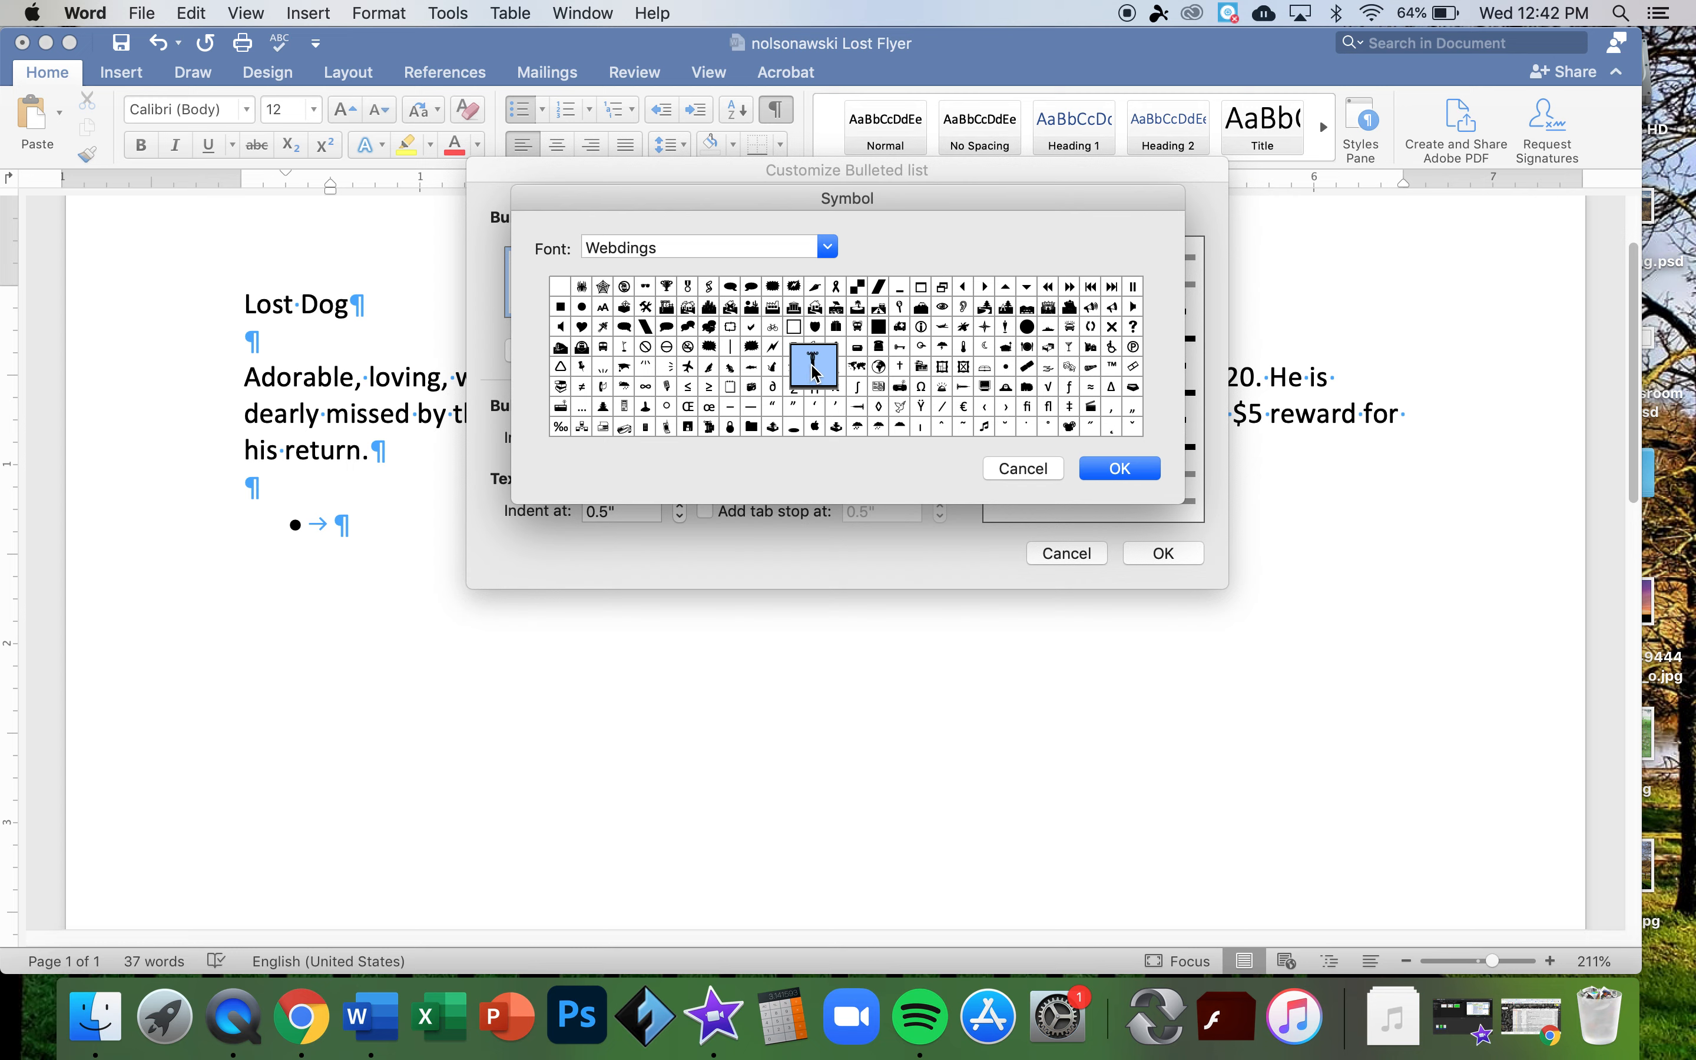
pyautogui.click(793, 370)
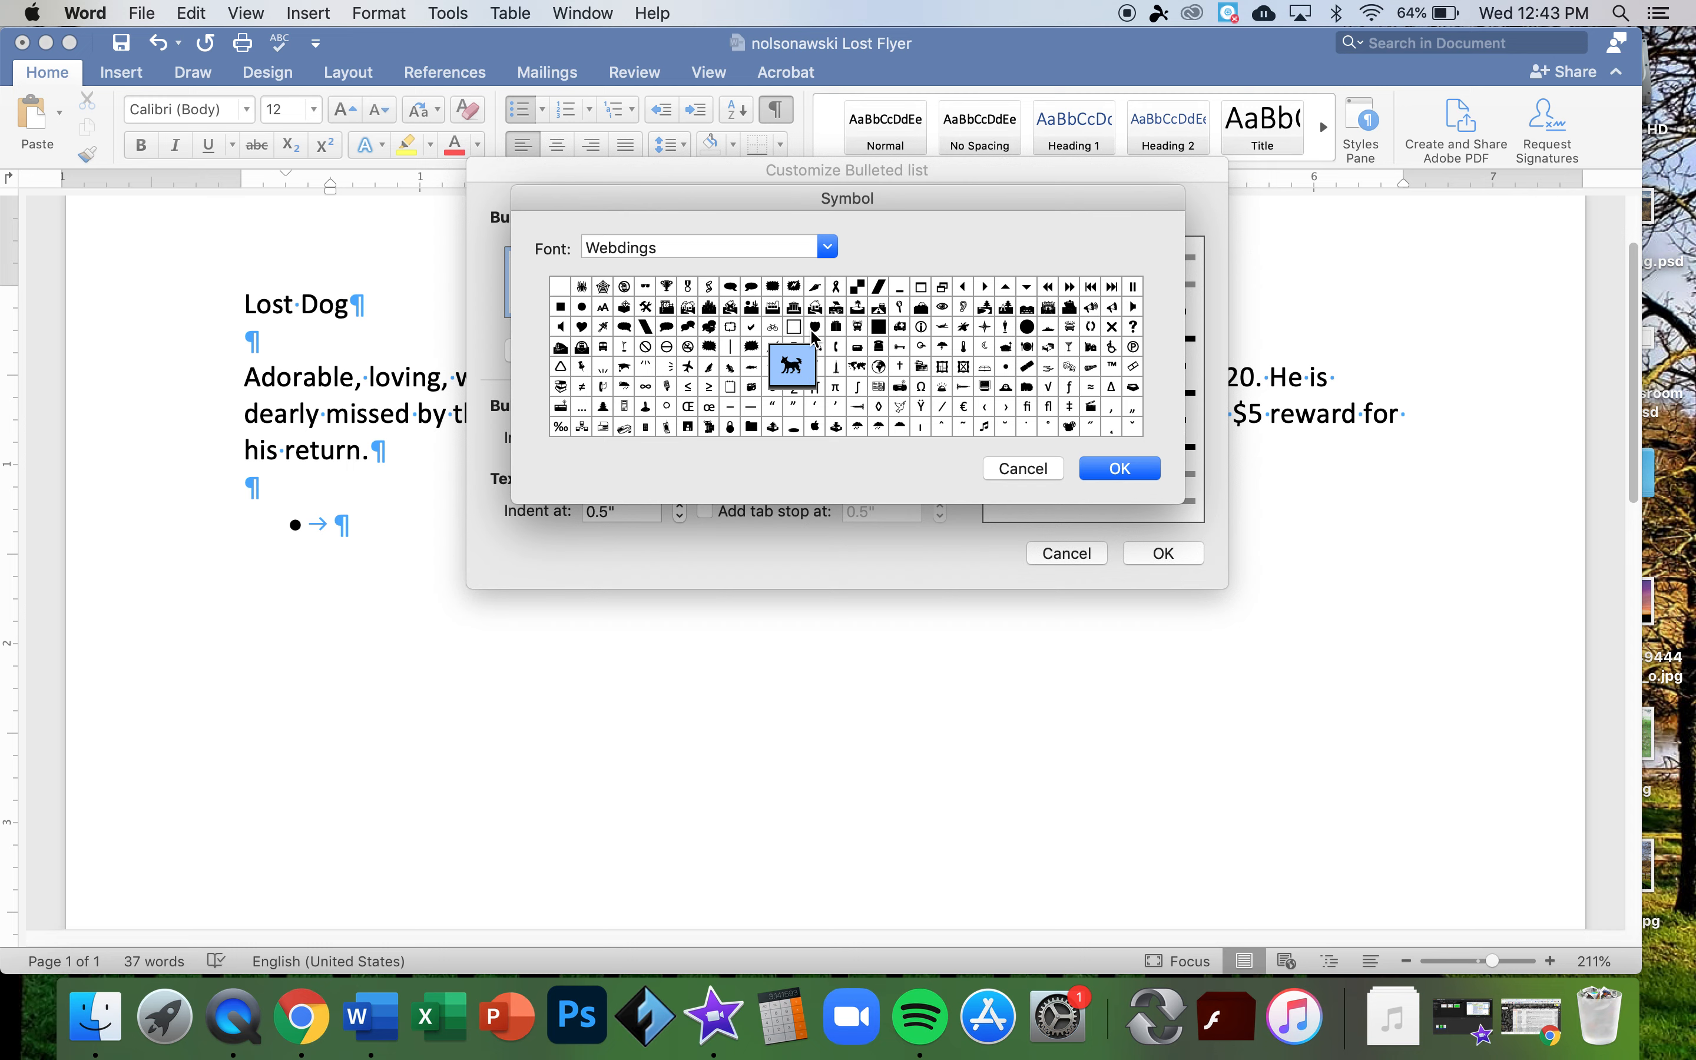
pyautogui.click(827, 247)
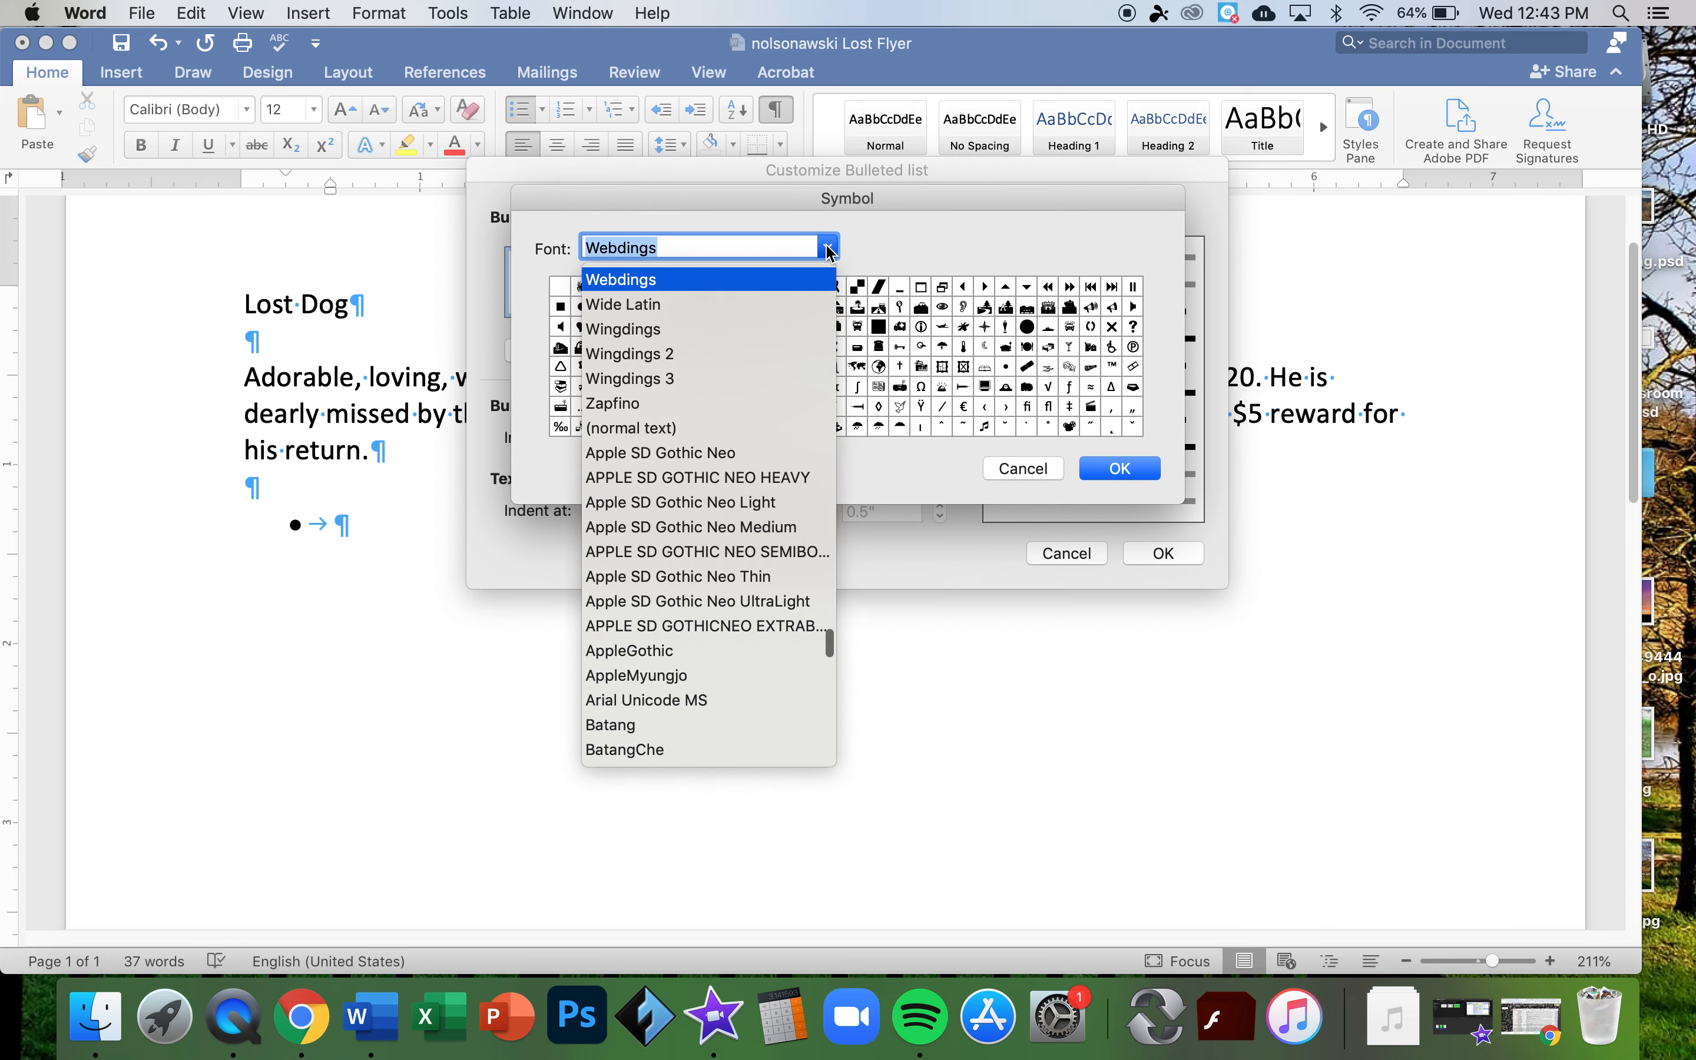
# - Browse the Wingdings and Wingdings 2 symbol sets for alternatives
pyautogui.click(624, 331)
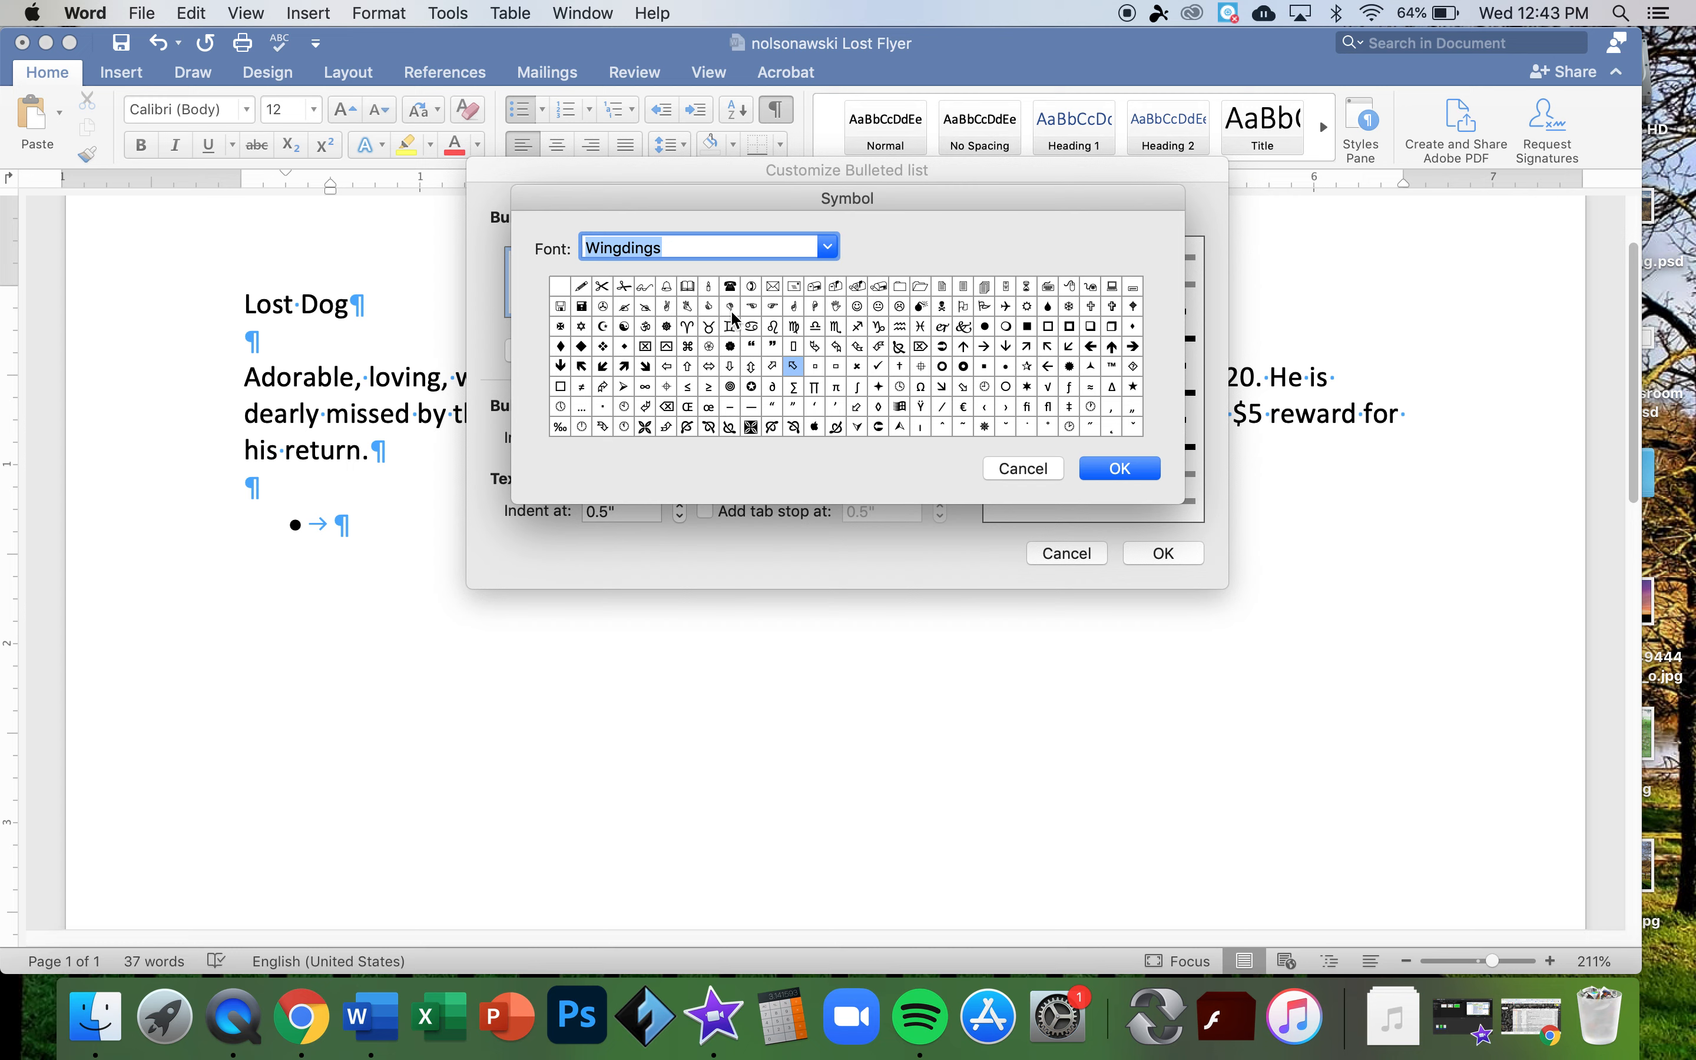
pyautogui.click(830, 250)
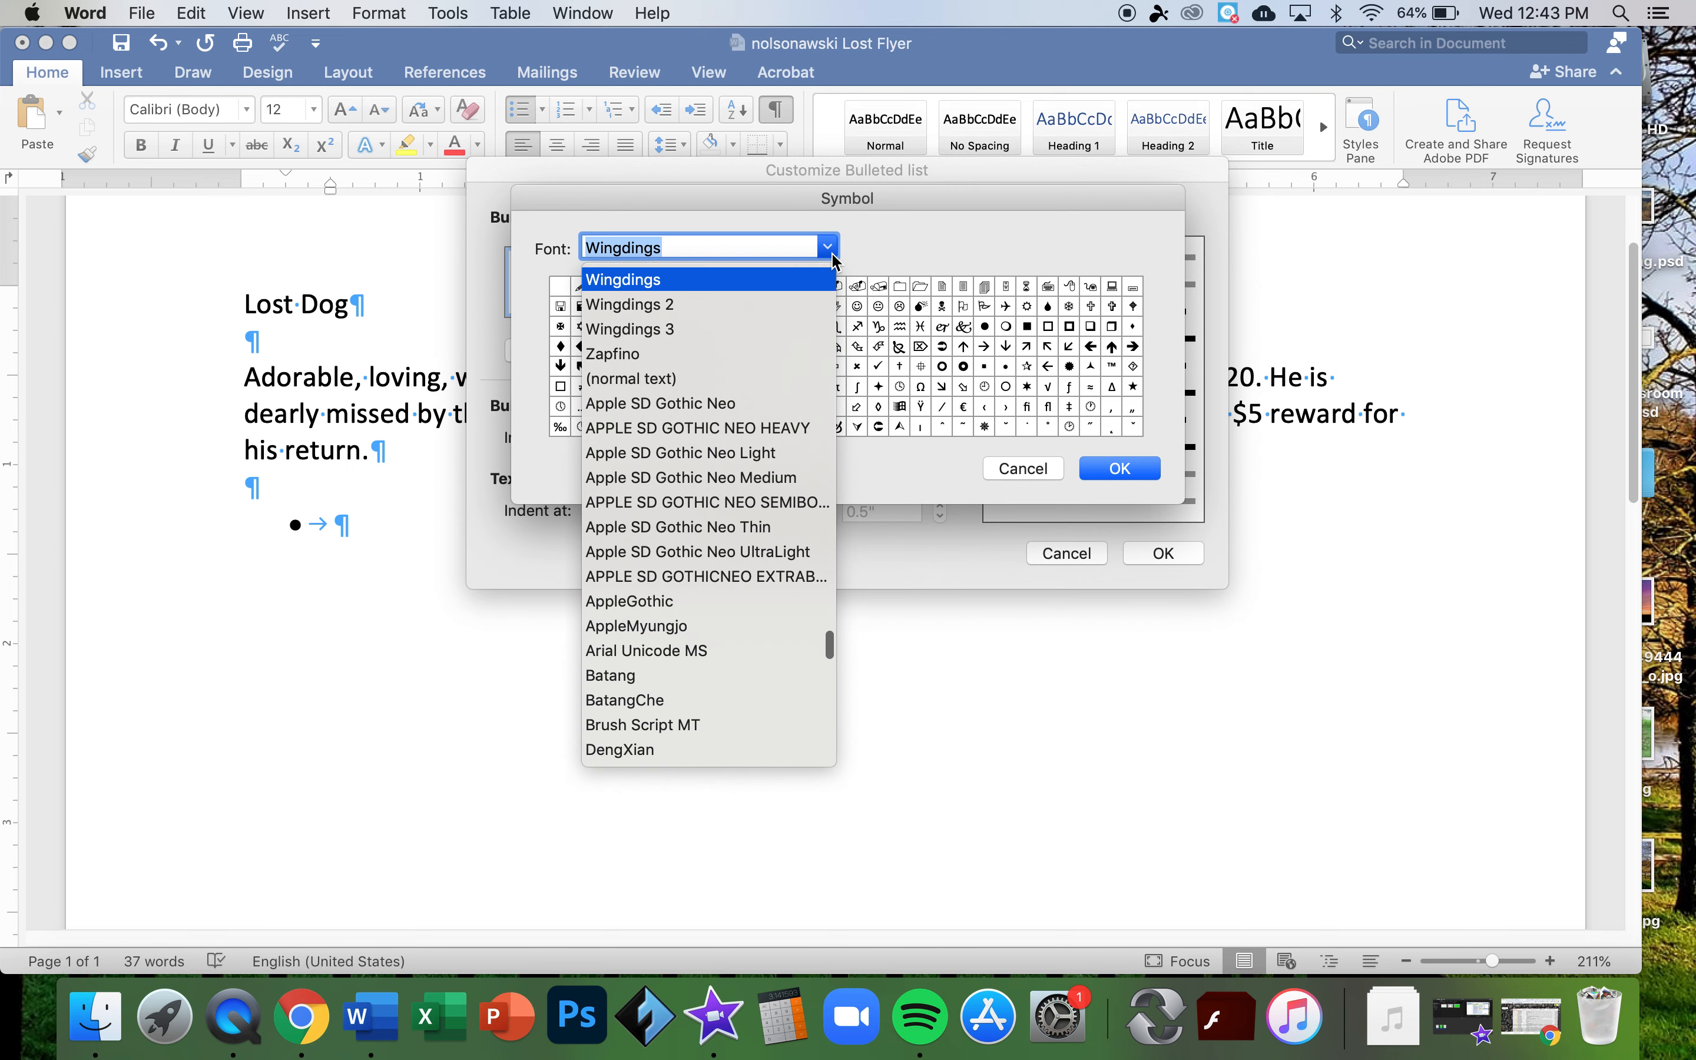
pyautogui.click(659, 306)
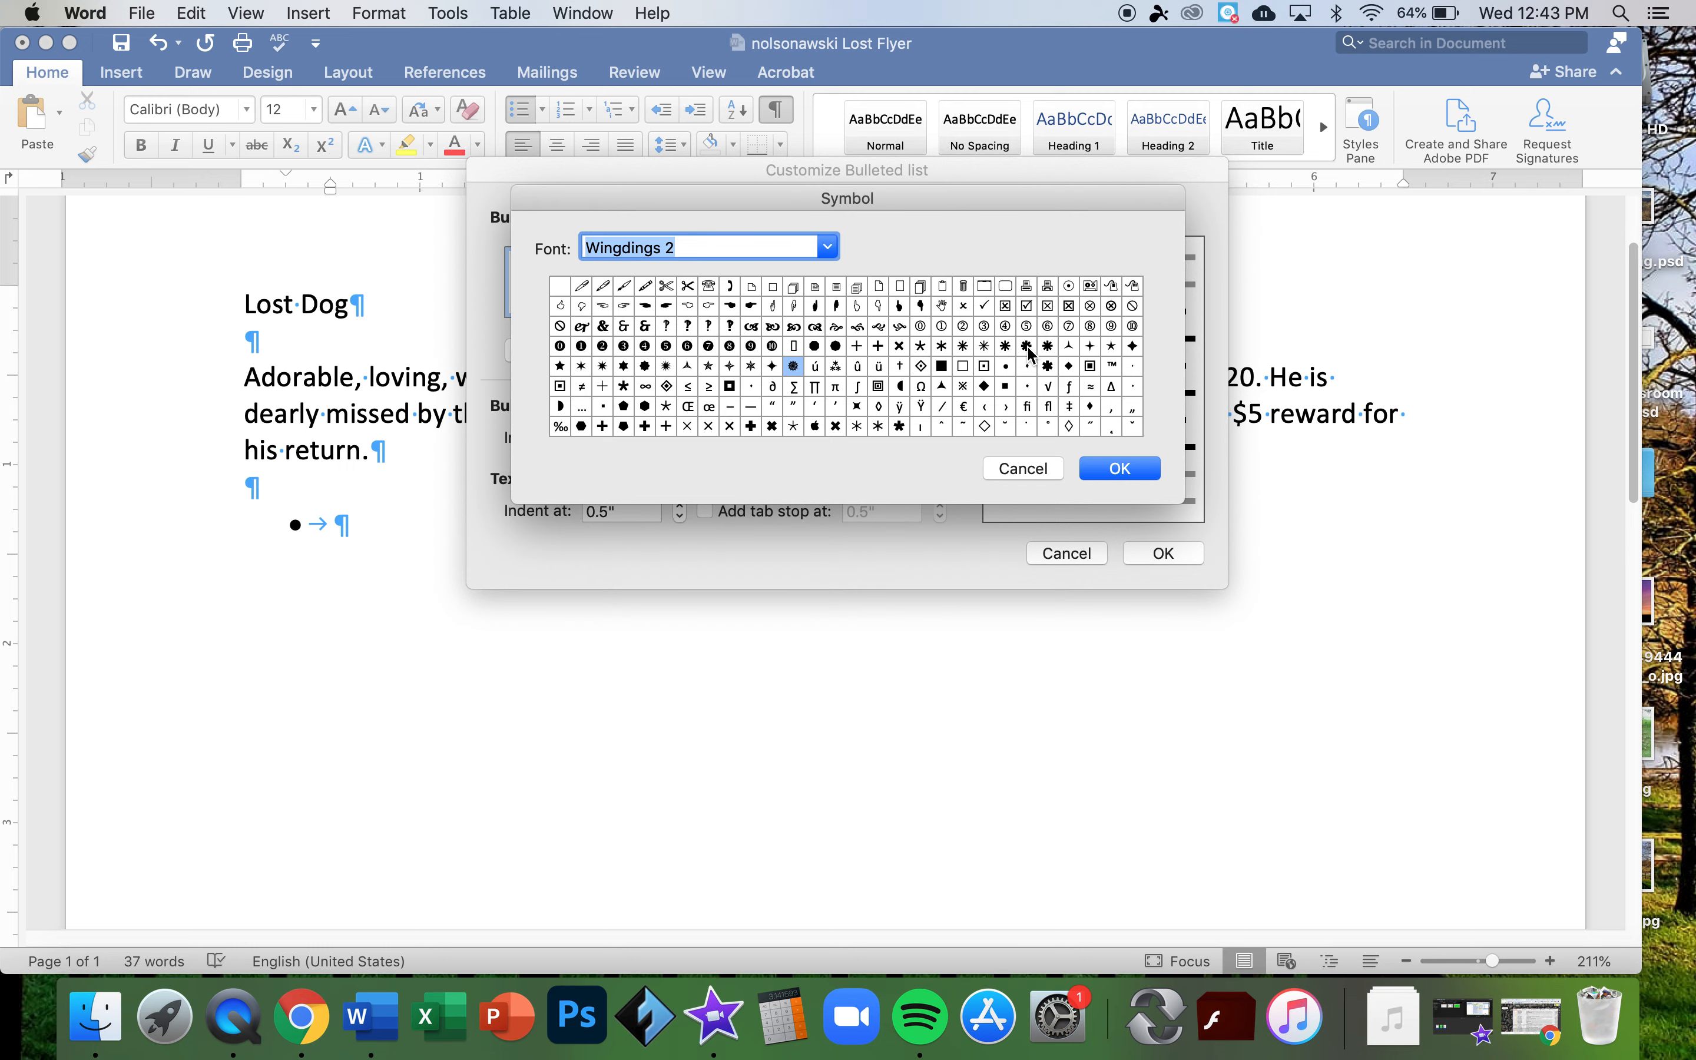
pyautogui.moveTo(1031, 352); pyautogui.dragTo(582, 371)
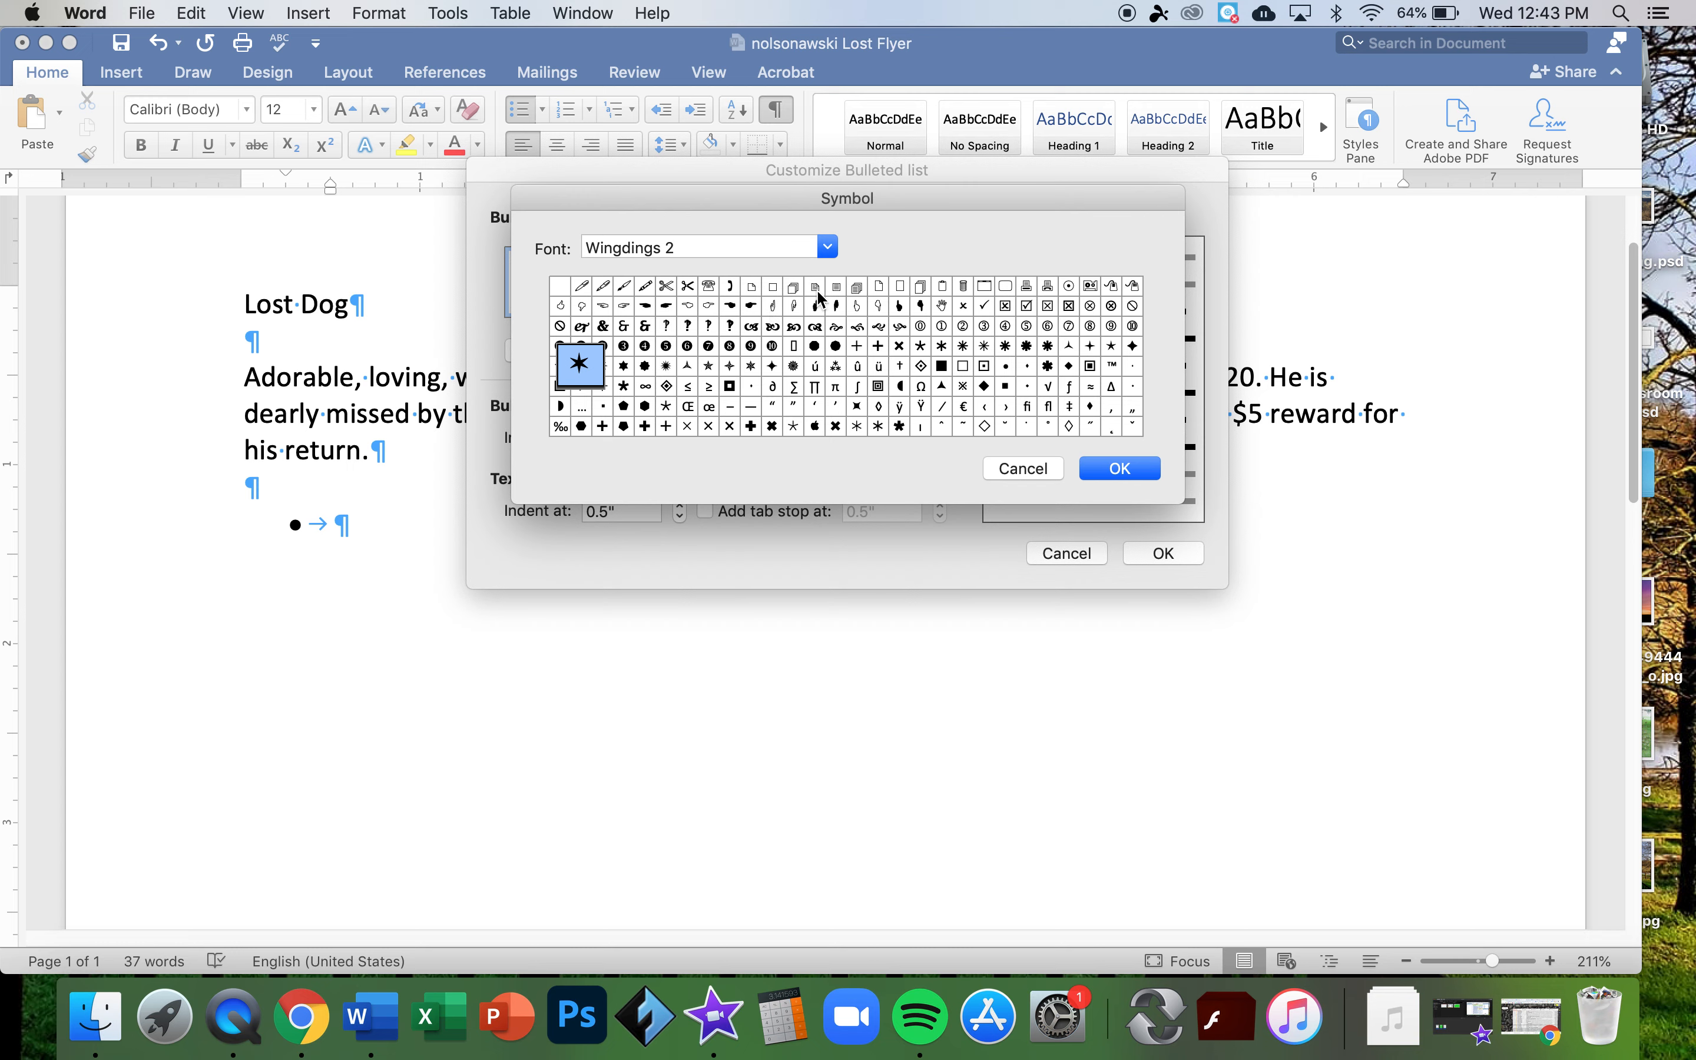
# - Return to Webdings and confirm the dog symbol as the bullet character
pyautogui.click(826, 246)
pyautogui.scroll(3, 771, 354)
pyautogui.scroll(1, 769, 347)
pyautogui.scroll(1, 766, 346)
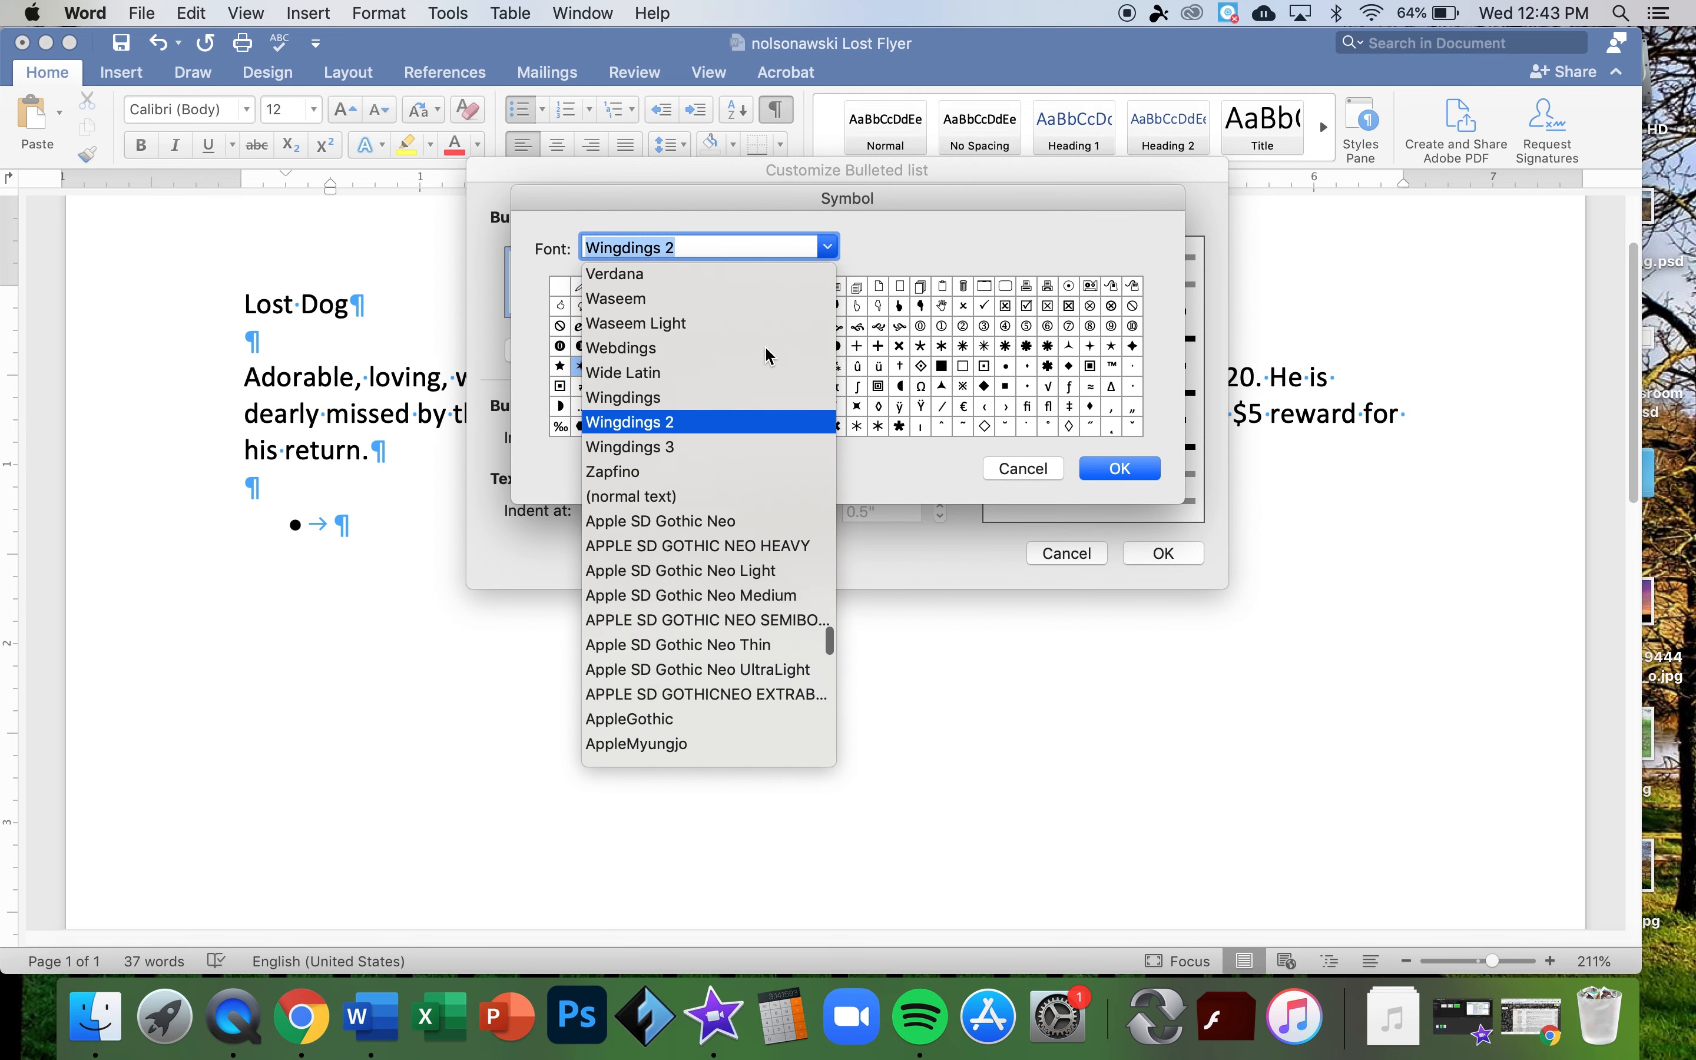
pyautogui.click(633, 350)
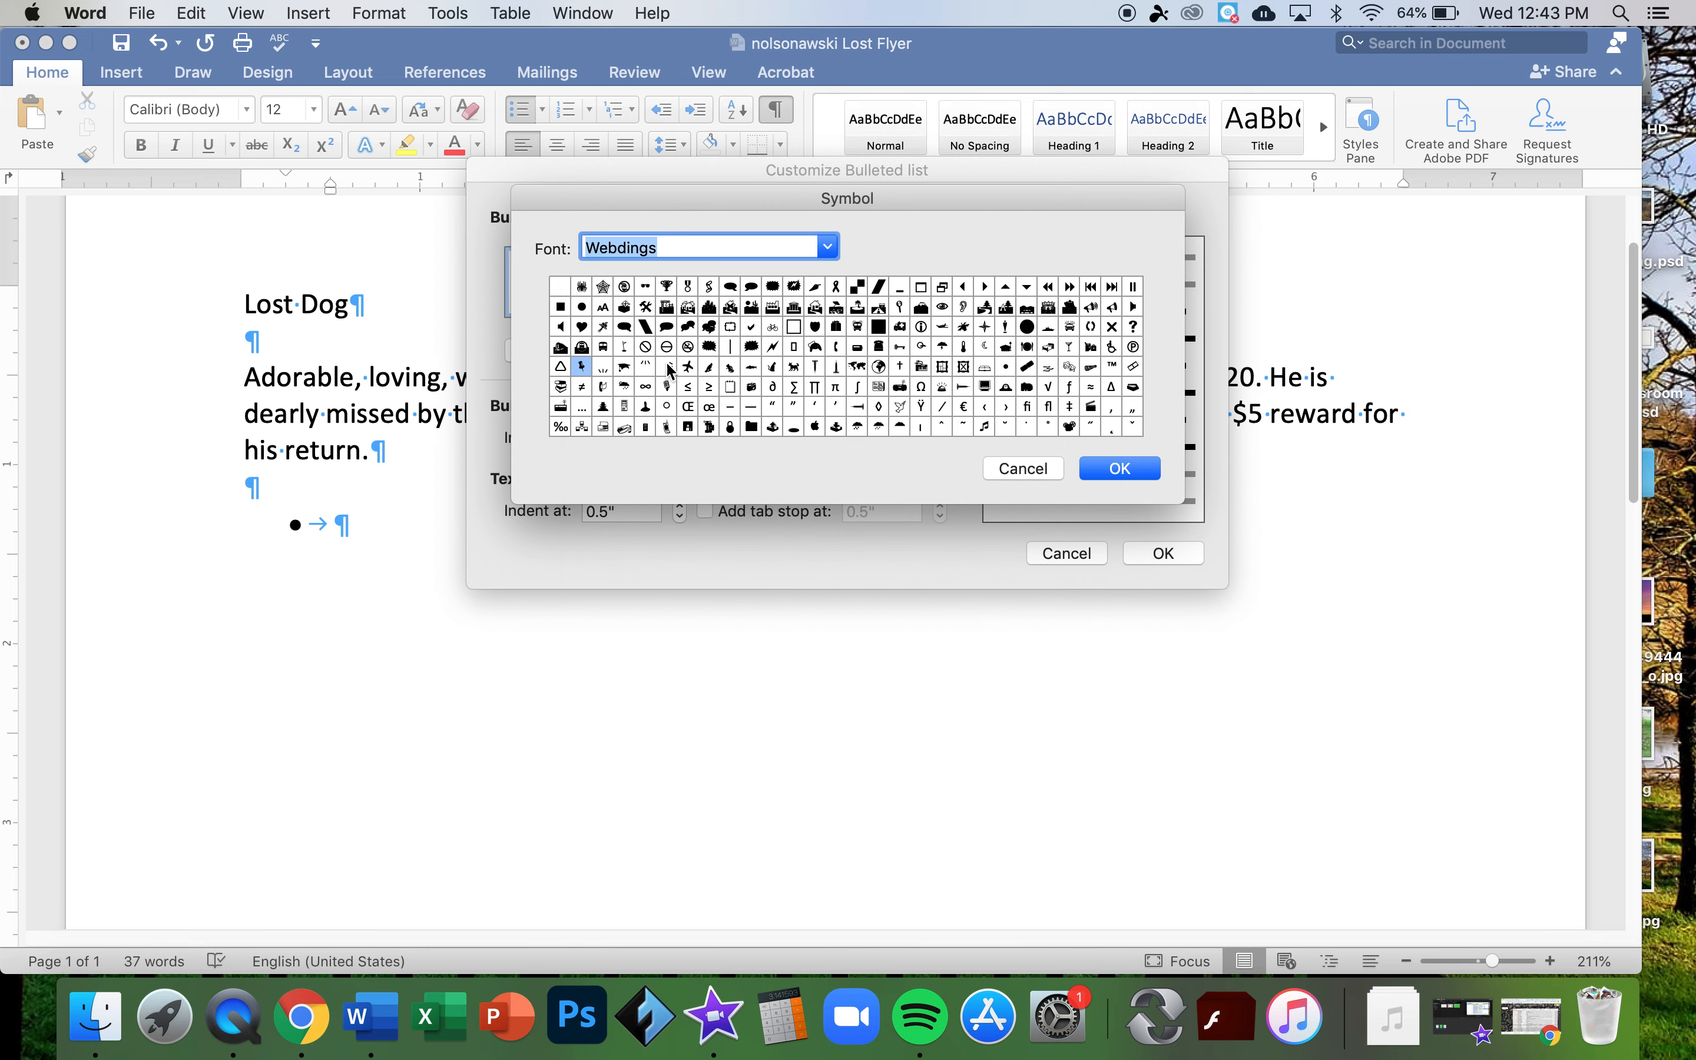
pyautogui.click(796, 369)
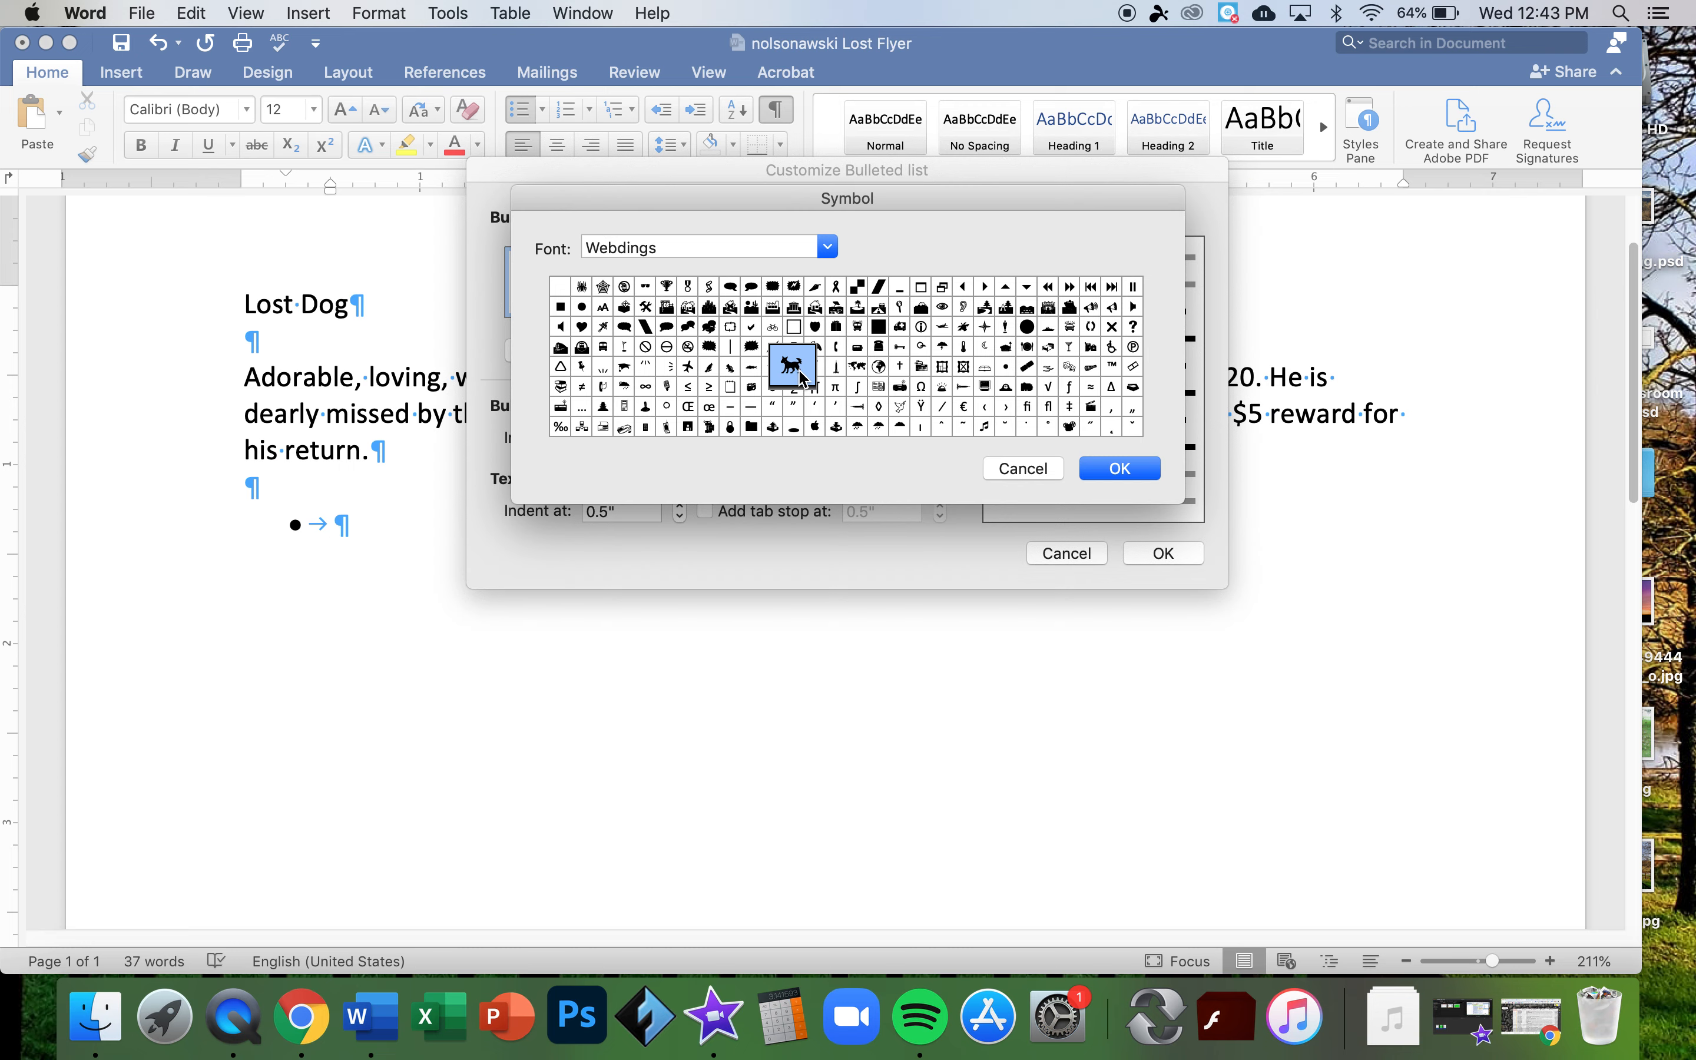
pyautogui.click(1117, 471)
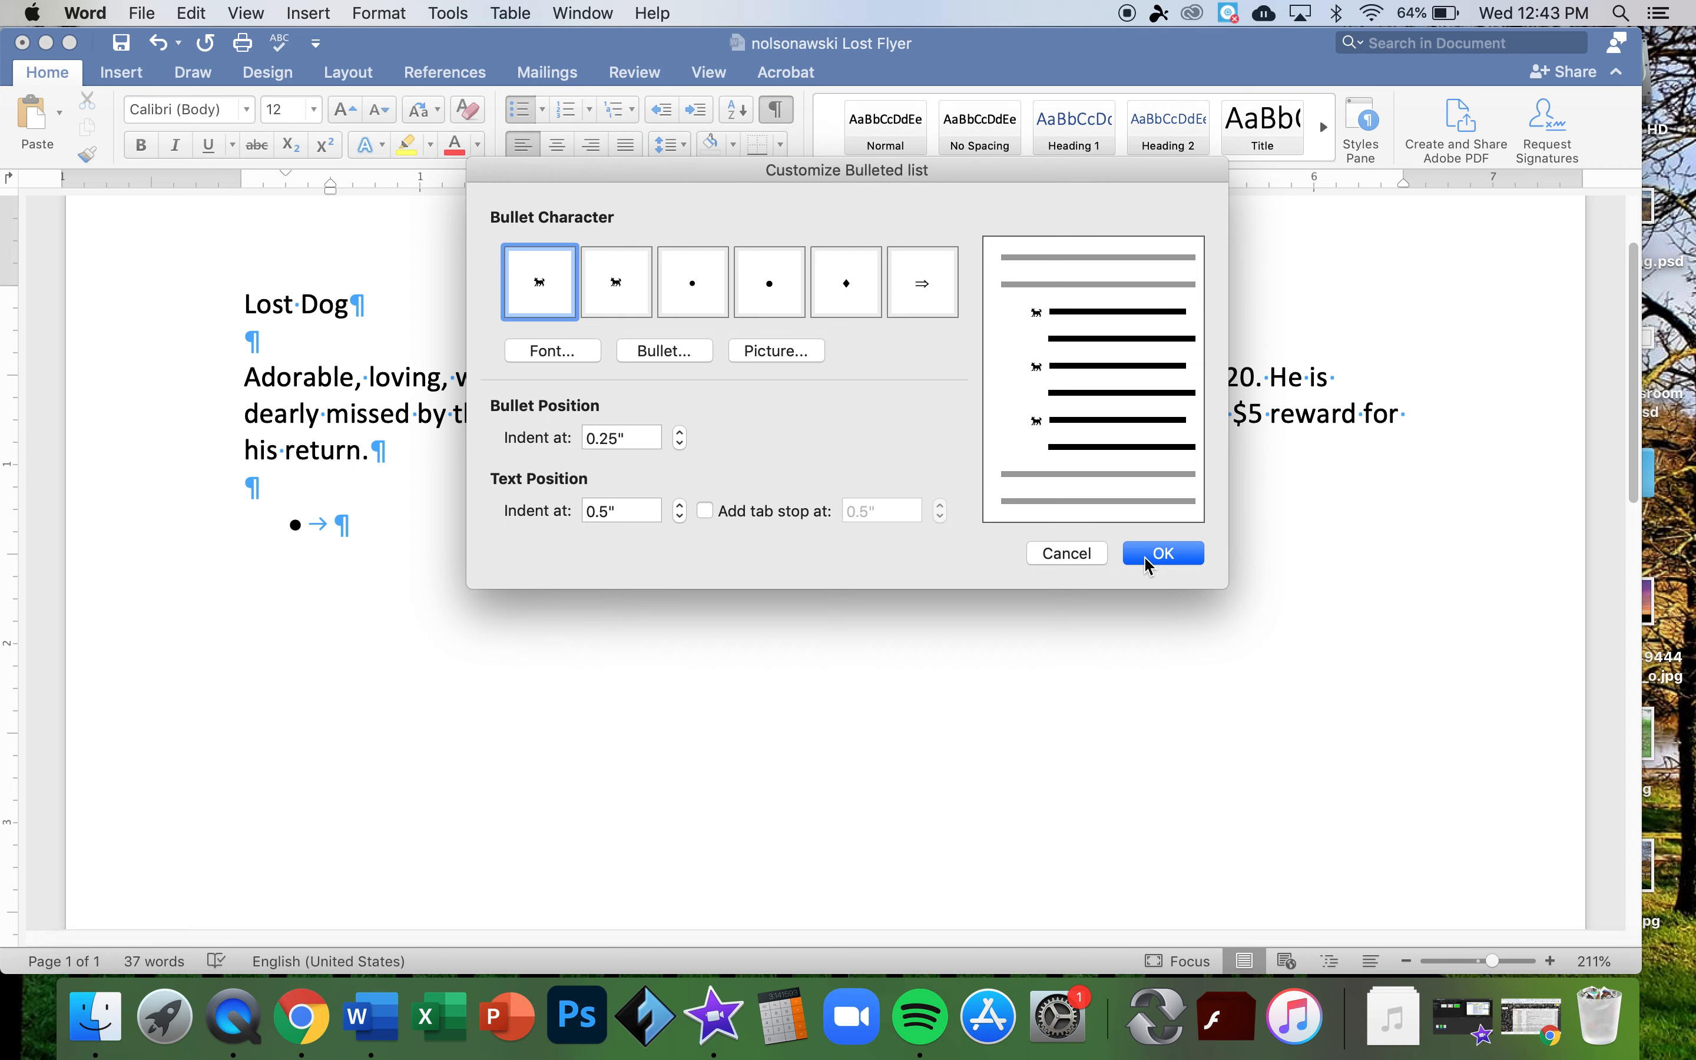
# - Apply the dog bullet and enter the first items, 'Black Lab' and 'Blue collar'
pyautogui.click(1163, 553)
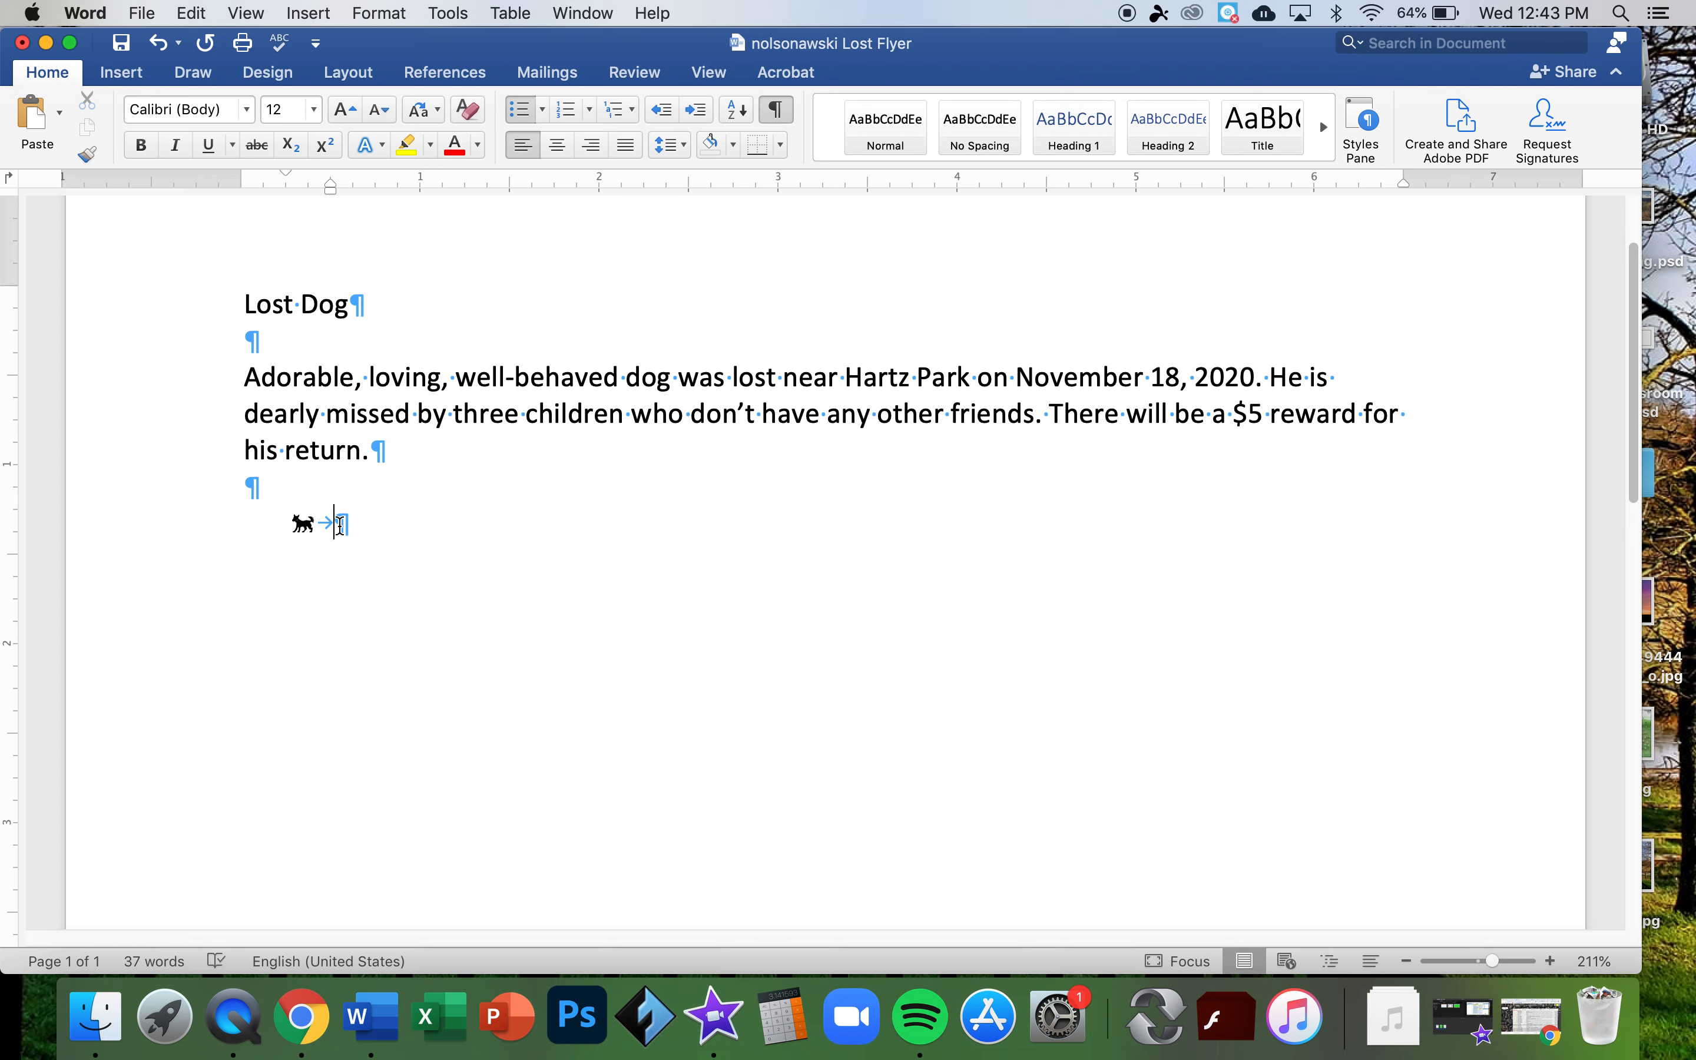
pyautogui.write('Black Lab')
pyautogui.press('Return')
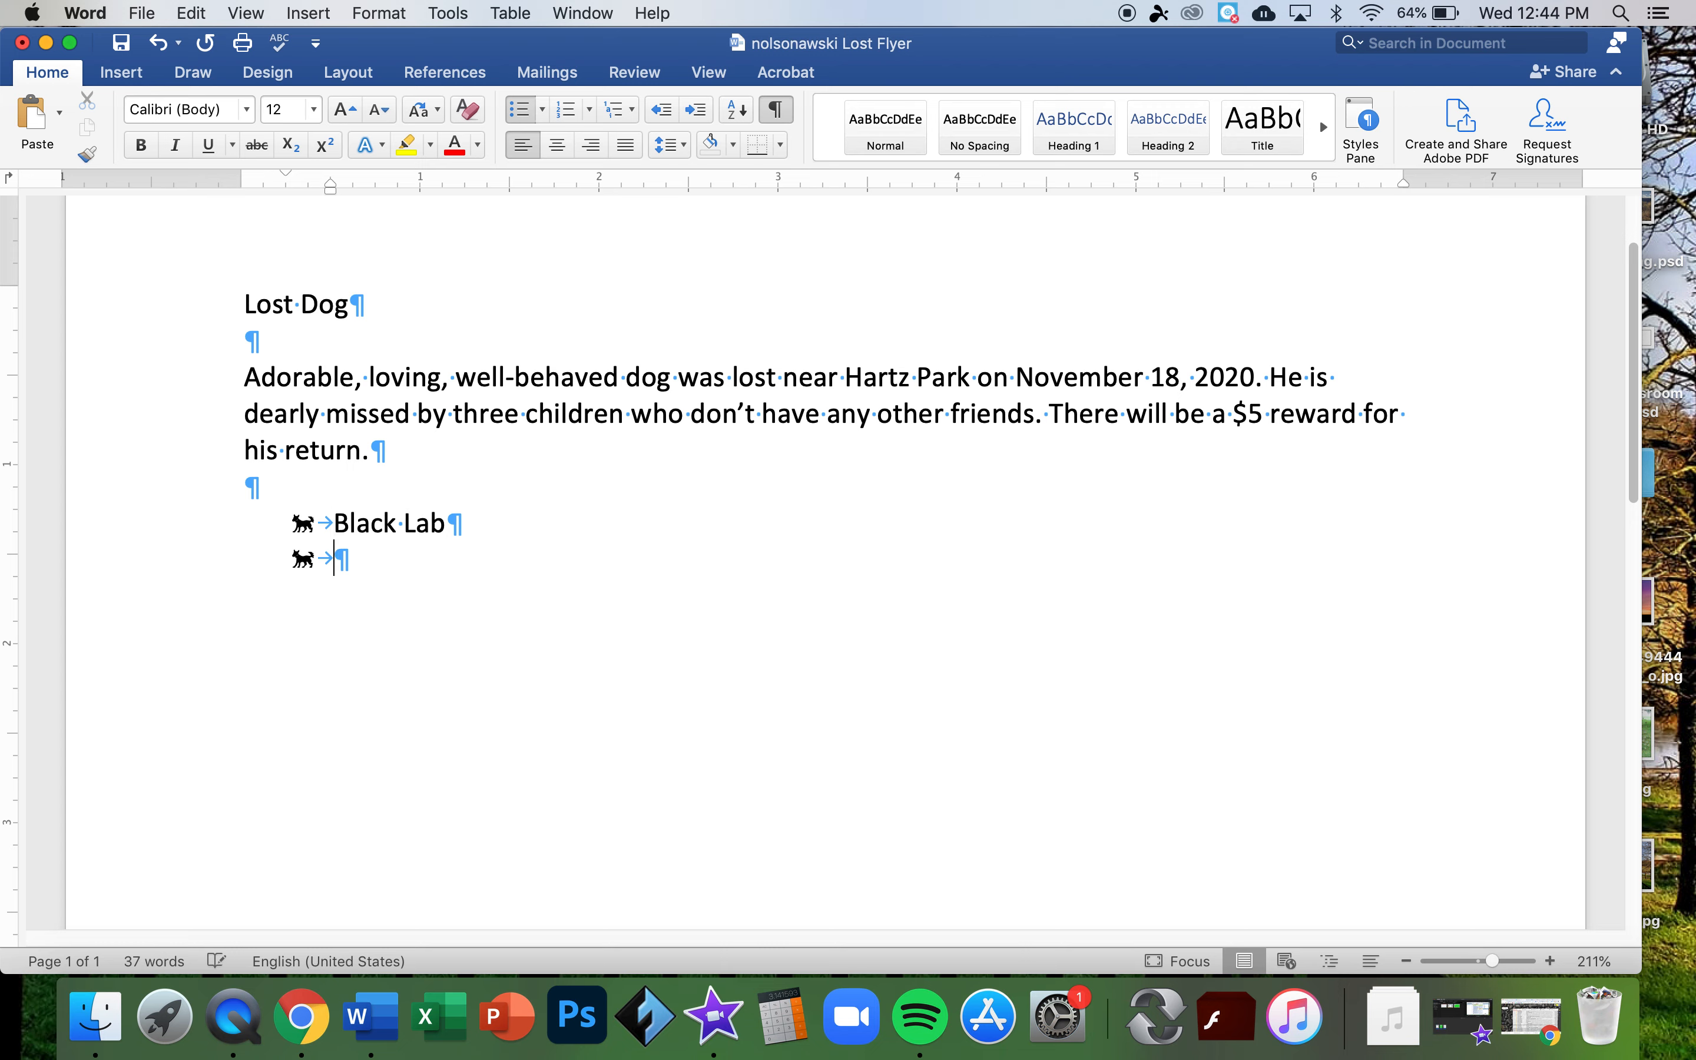
pyautogui.write('Blue collar')
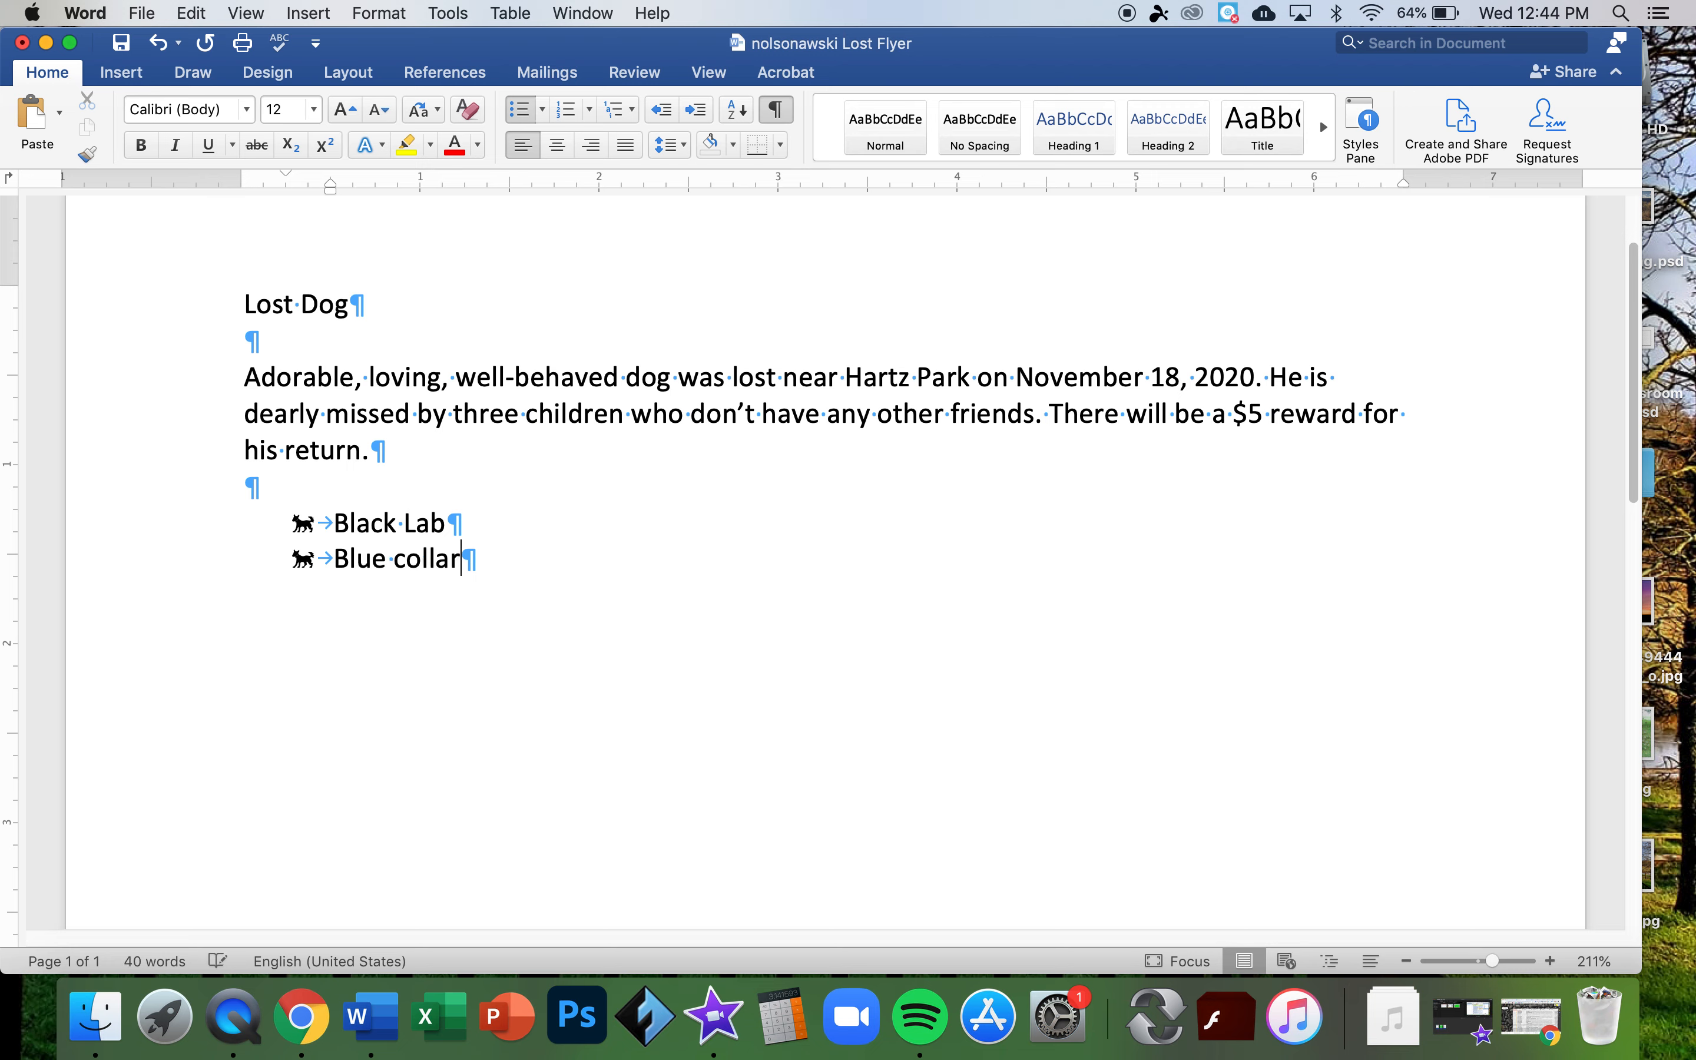
pyautogui.press('Return')
# - Add 'Come to the name of Chet' and 'Very friendly', then delete a letter from 'name'
pyautogui.write('Come to the nam')
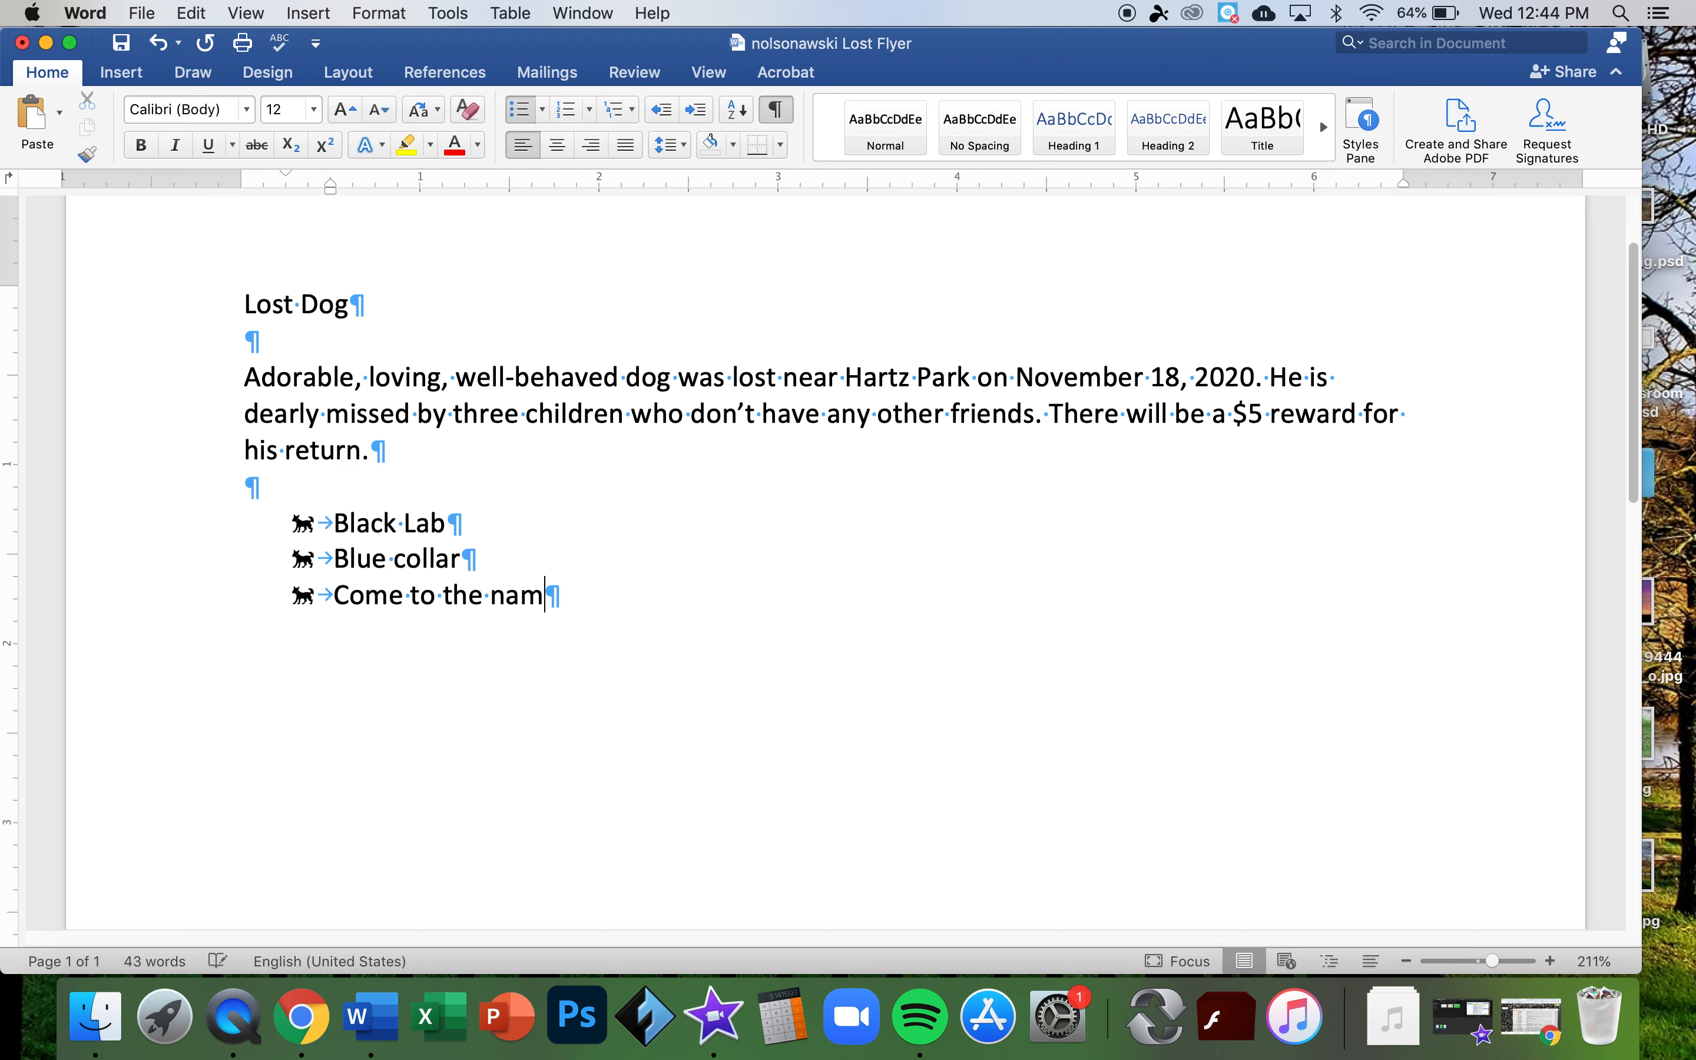
pyautogui.write('e of Chet')
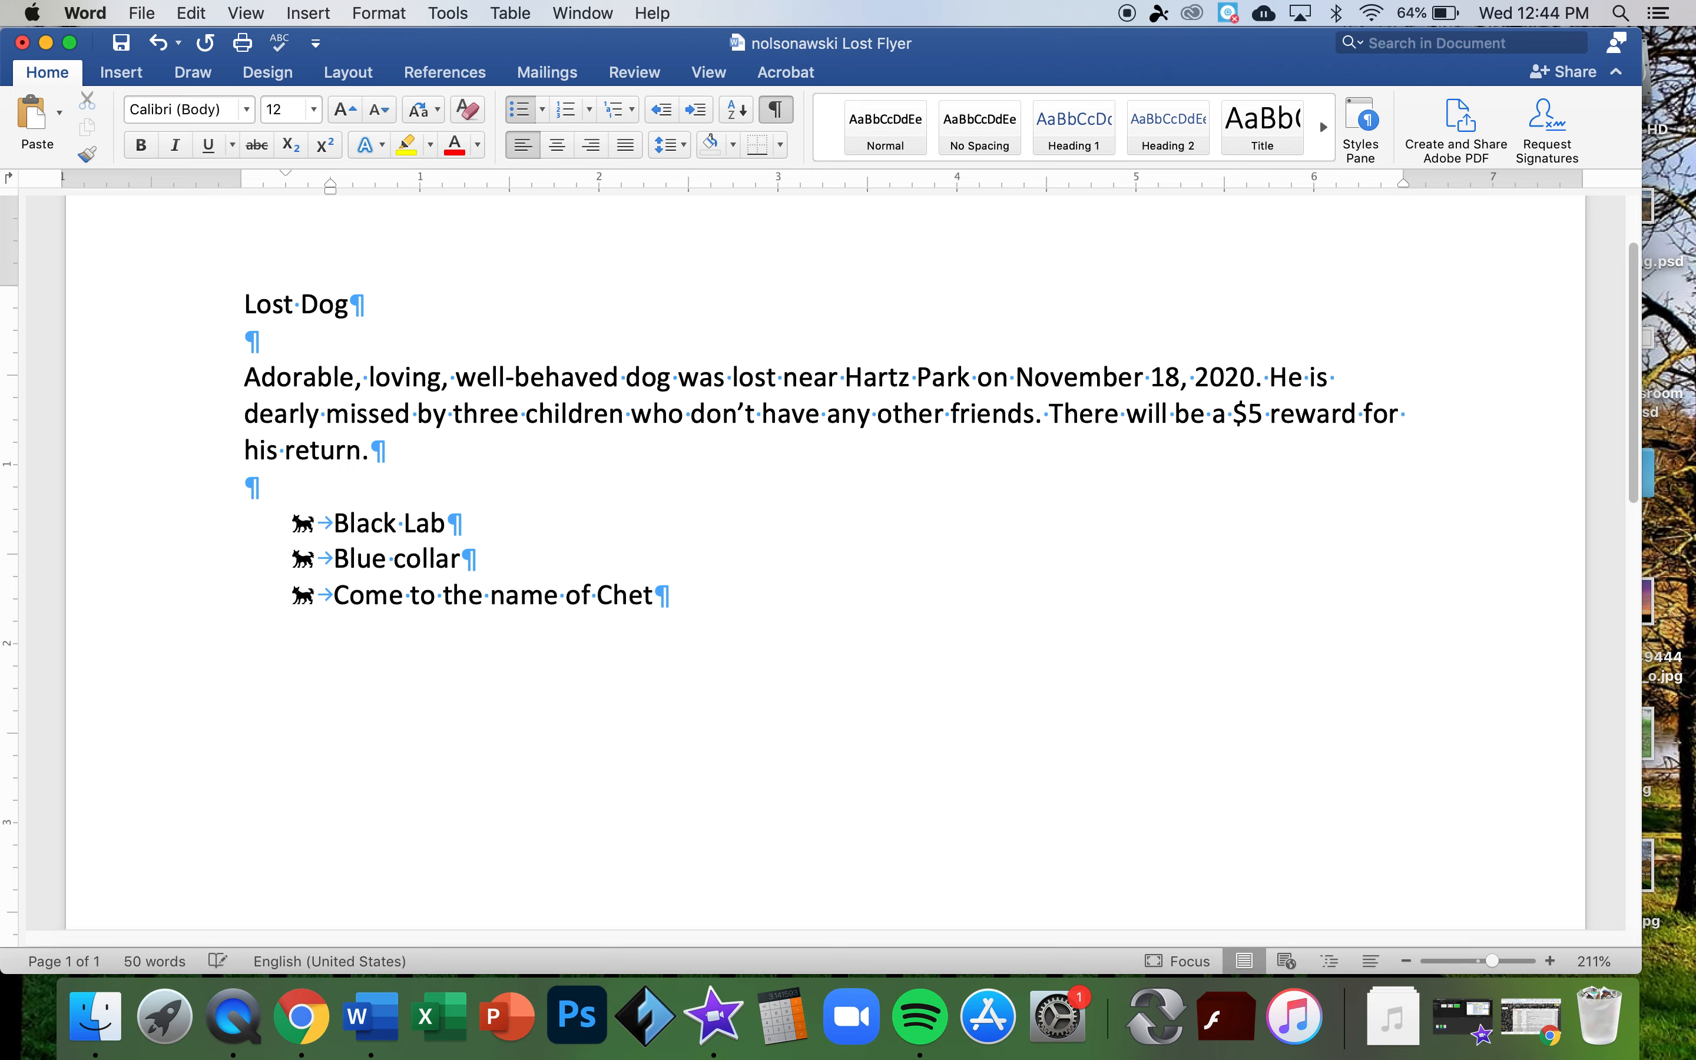
pyautogui.press('Return')
pyautogui.write('Very frie')
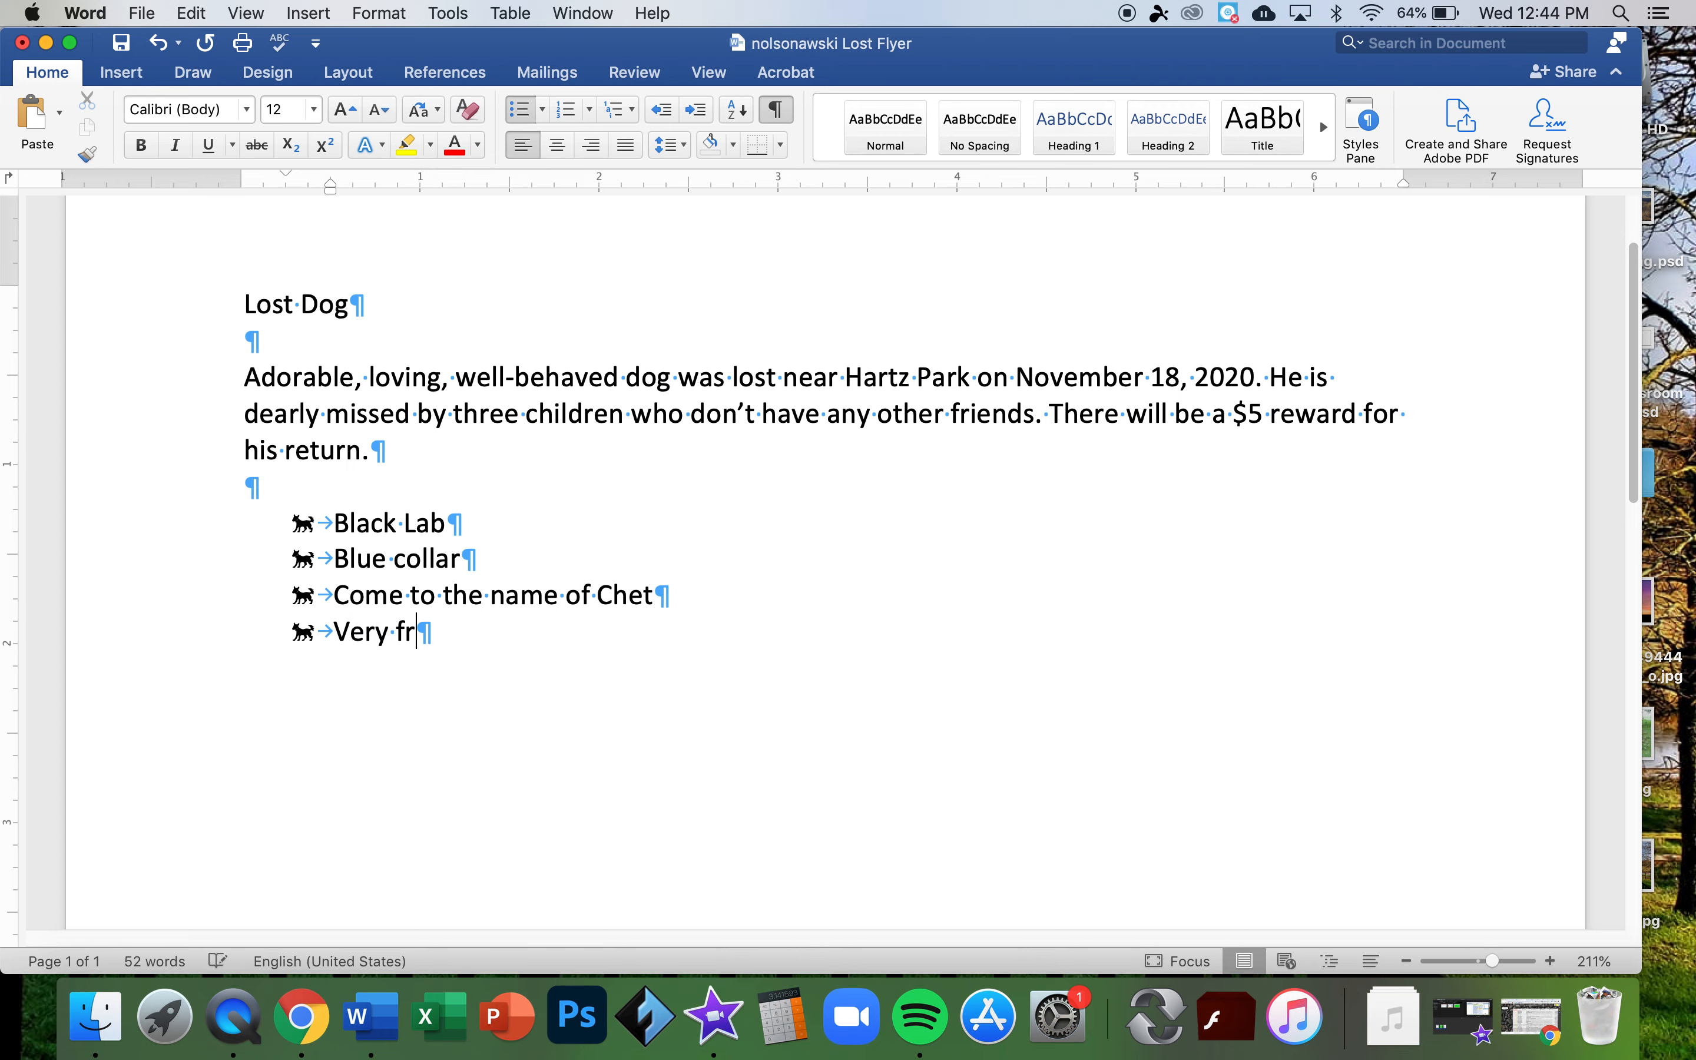
pyautogui.press('BackSpace')
pyautogui.write('ndly')
pyautogui.click(520, 594)
pyautogui.press('BackSpace')
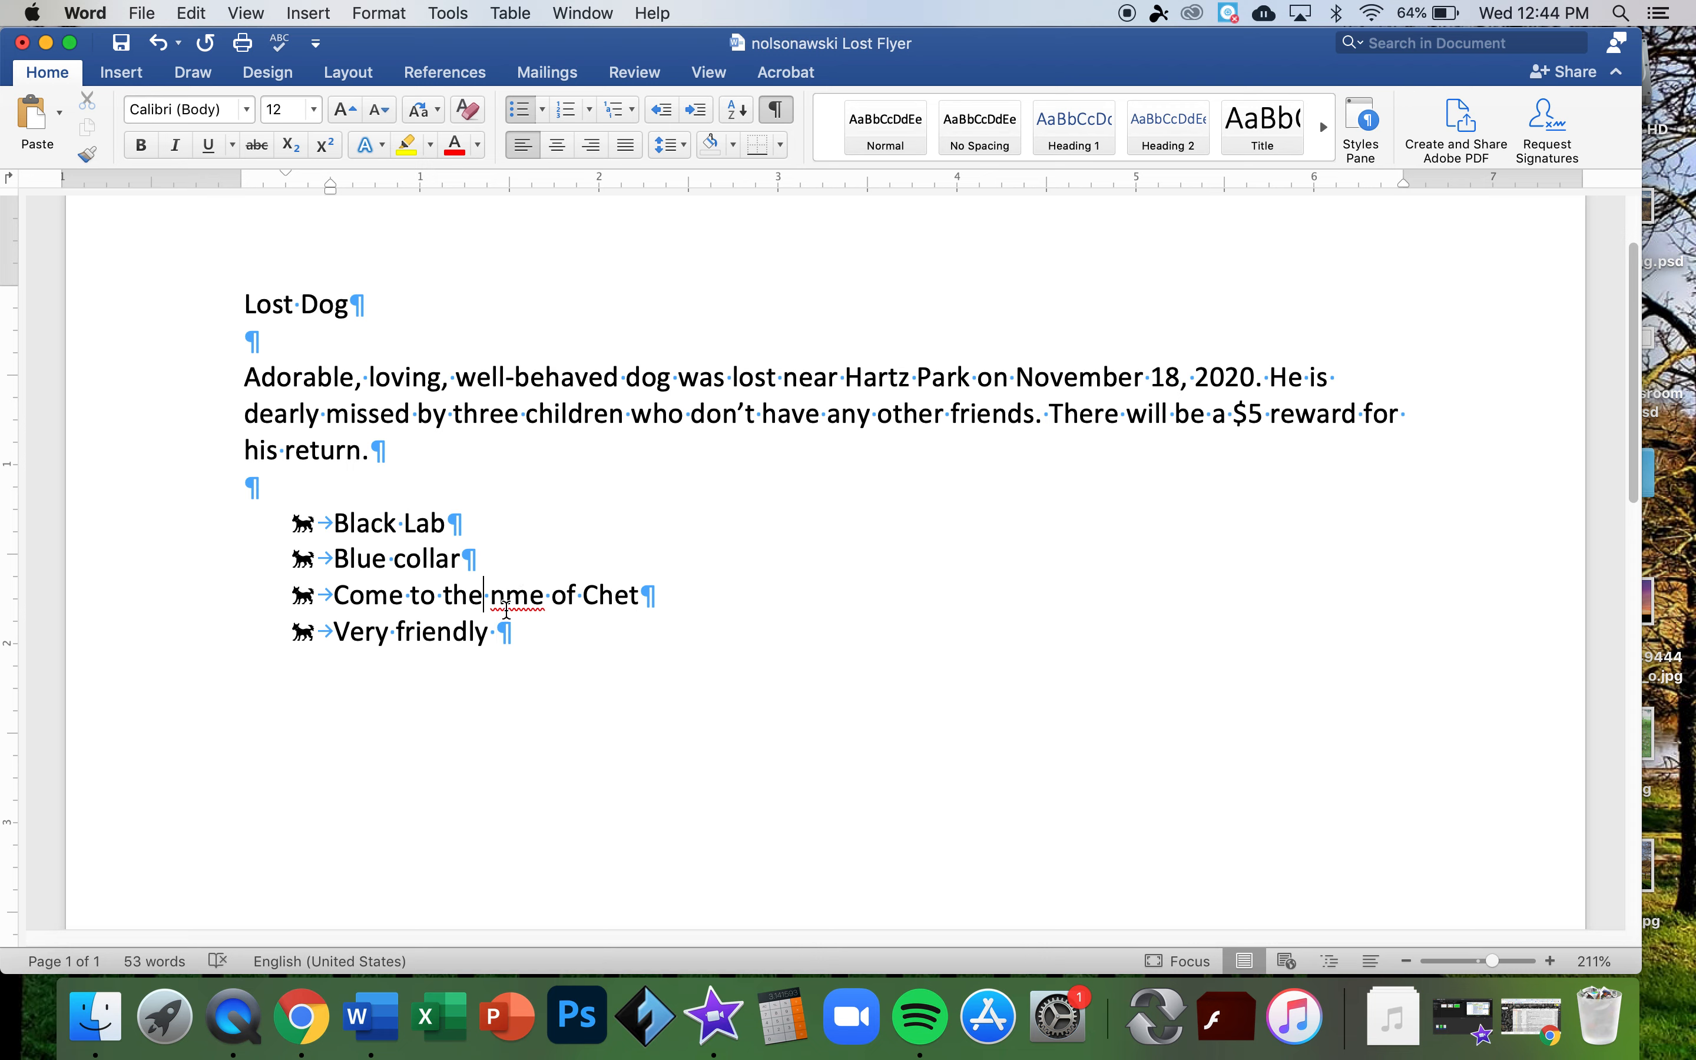
# - Replace 'nme' with the spelling suggestion 'name' in the Chet bullet
pyautogui.press('Left')
pyautogui.press('Left')
pyautogui.rightClick(517, 601)
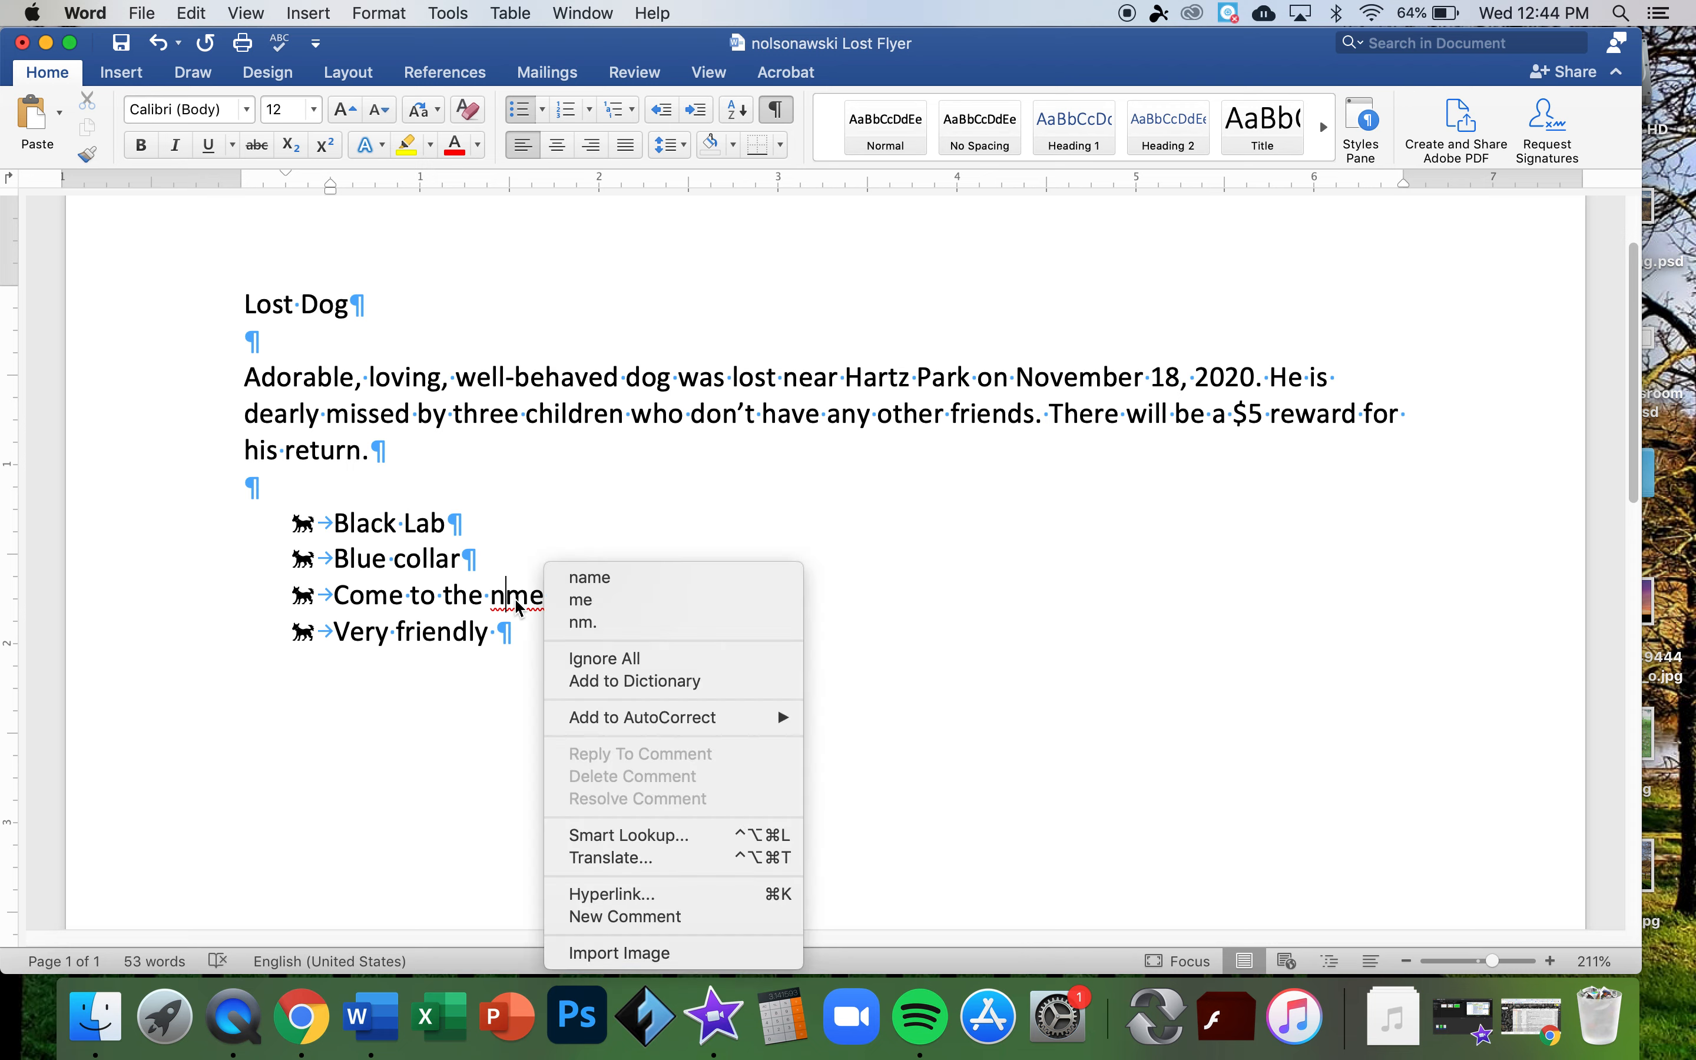
pyautogui.click(515, 601)
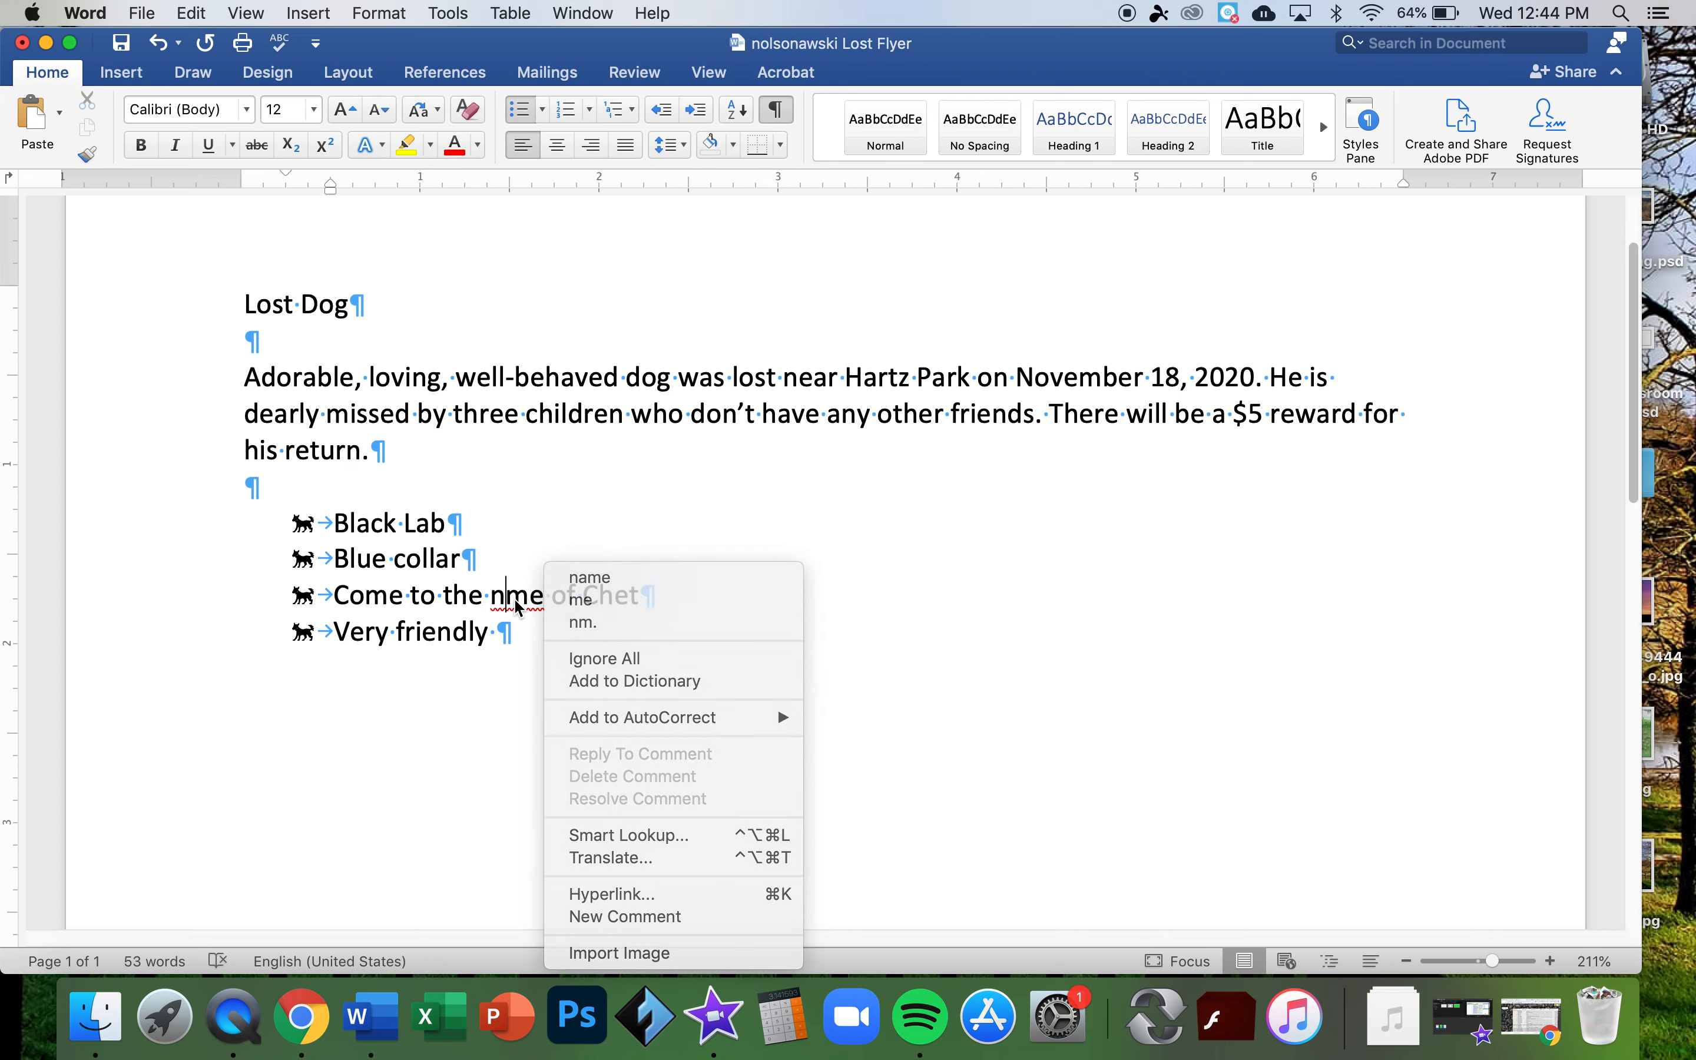
pyautogui.rightClick(515, 600)
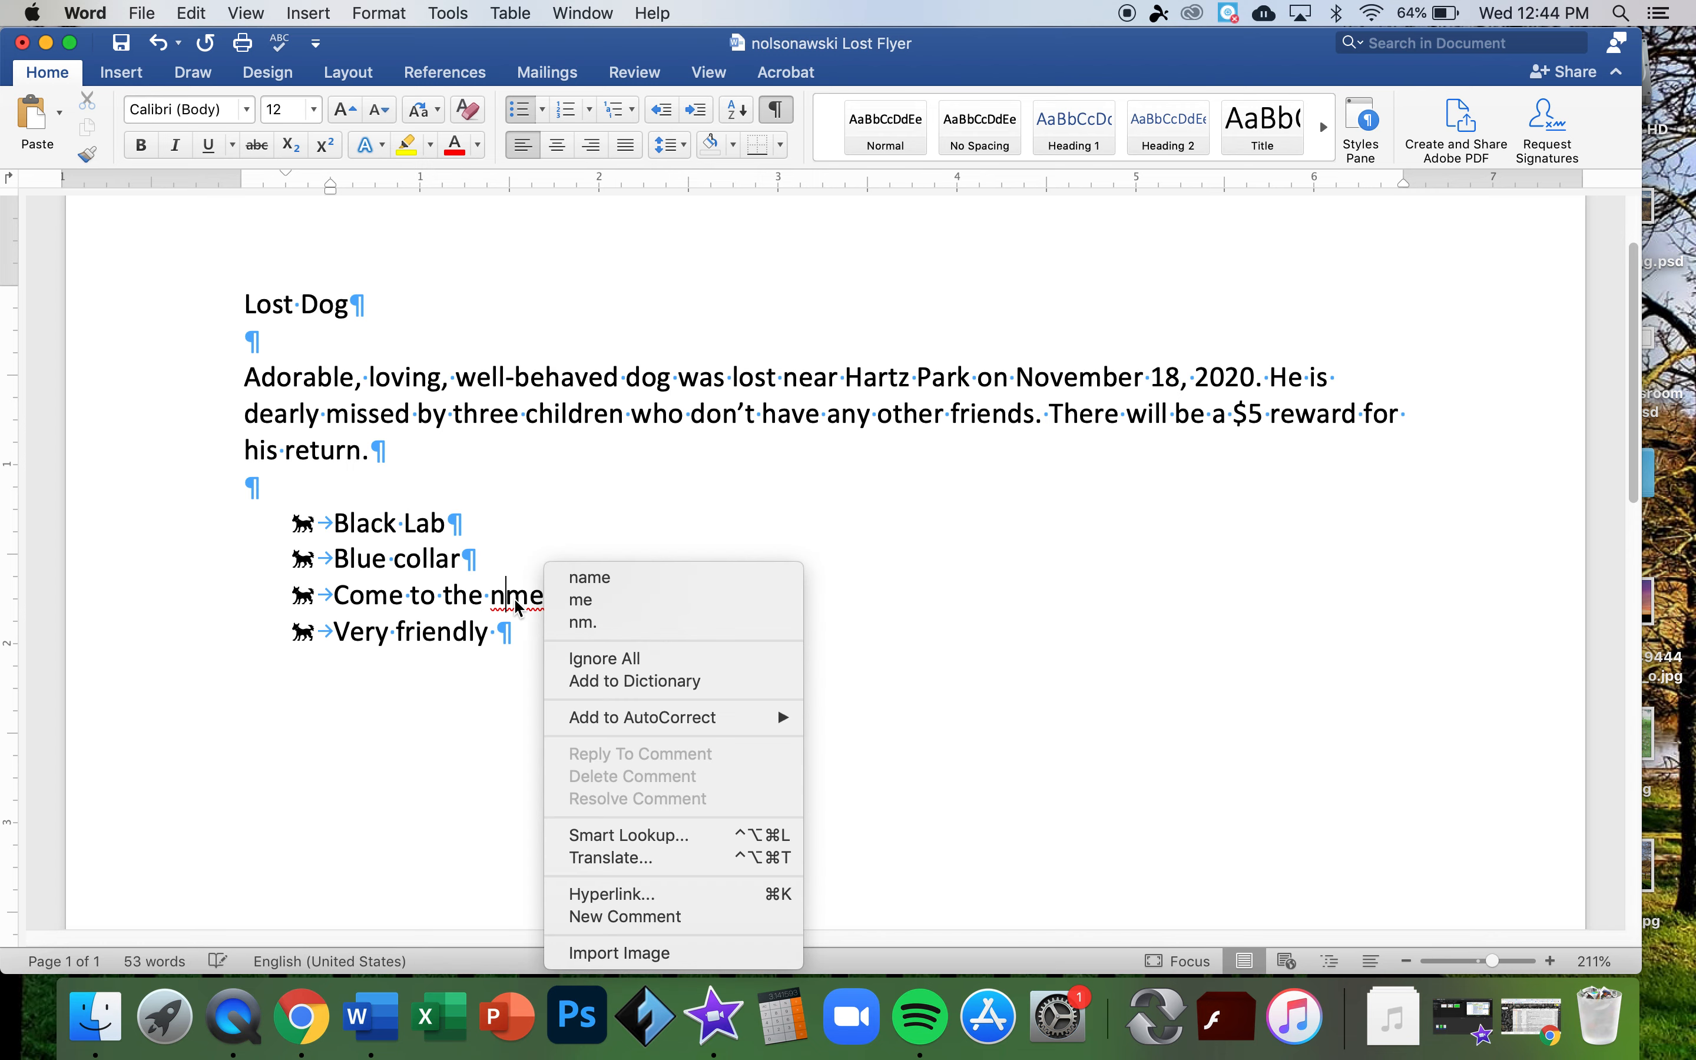
pyautogui.click(593, 579)
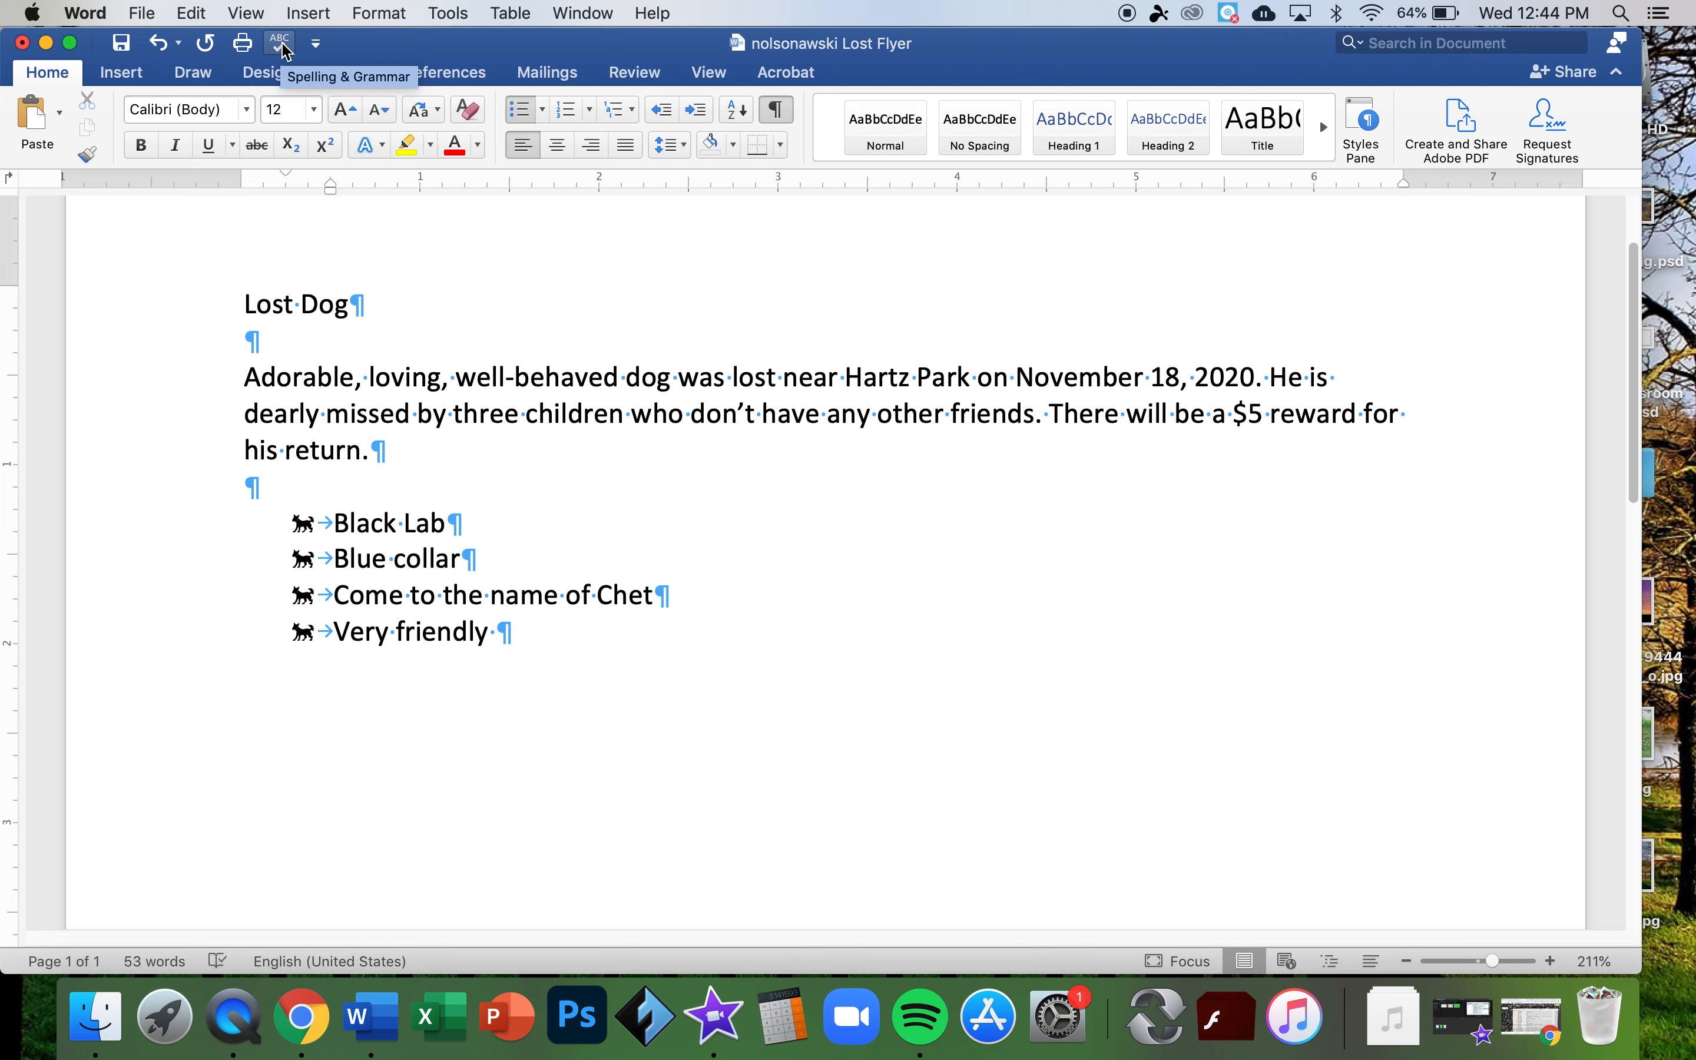
# - Look through the Quick Access Toolbar's list of pinnable commands, then close it
pyautogui.click(316, 43)
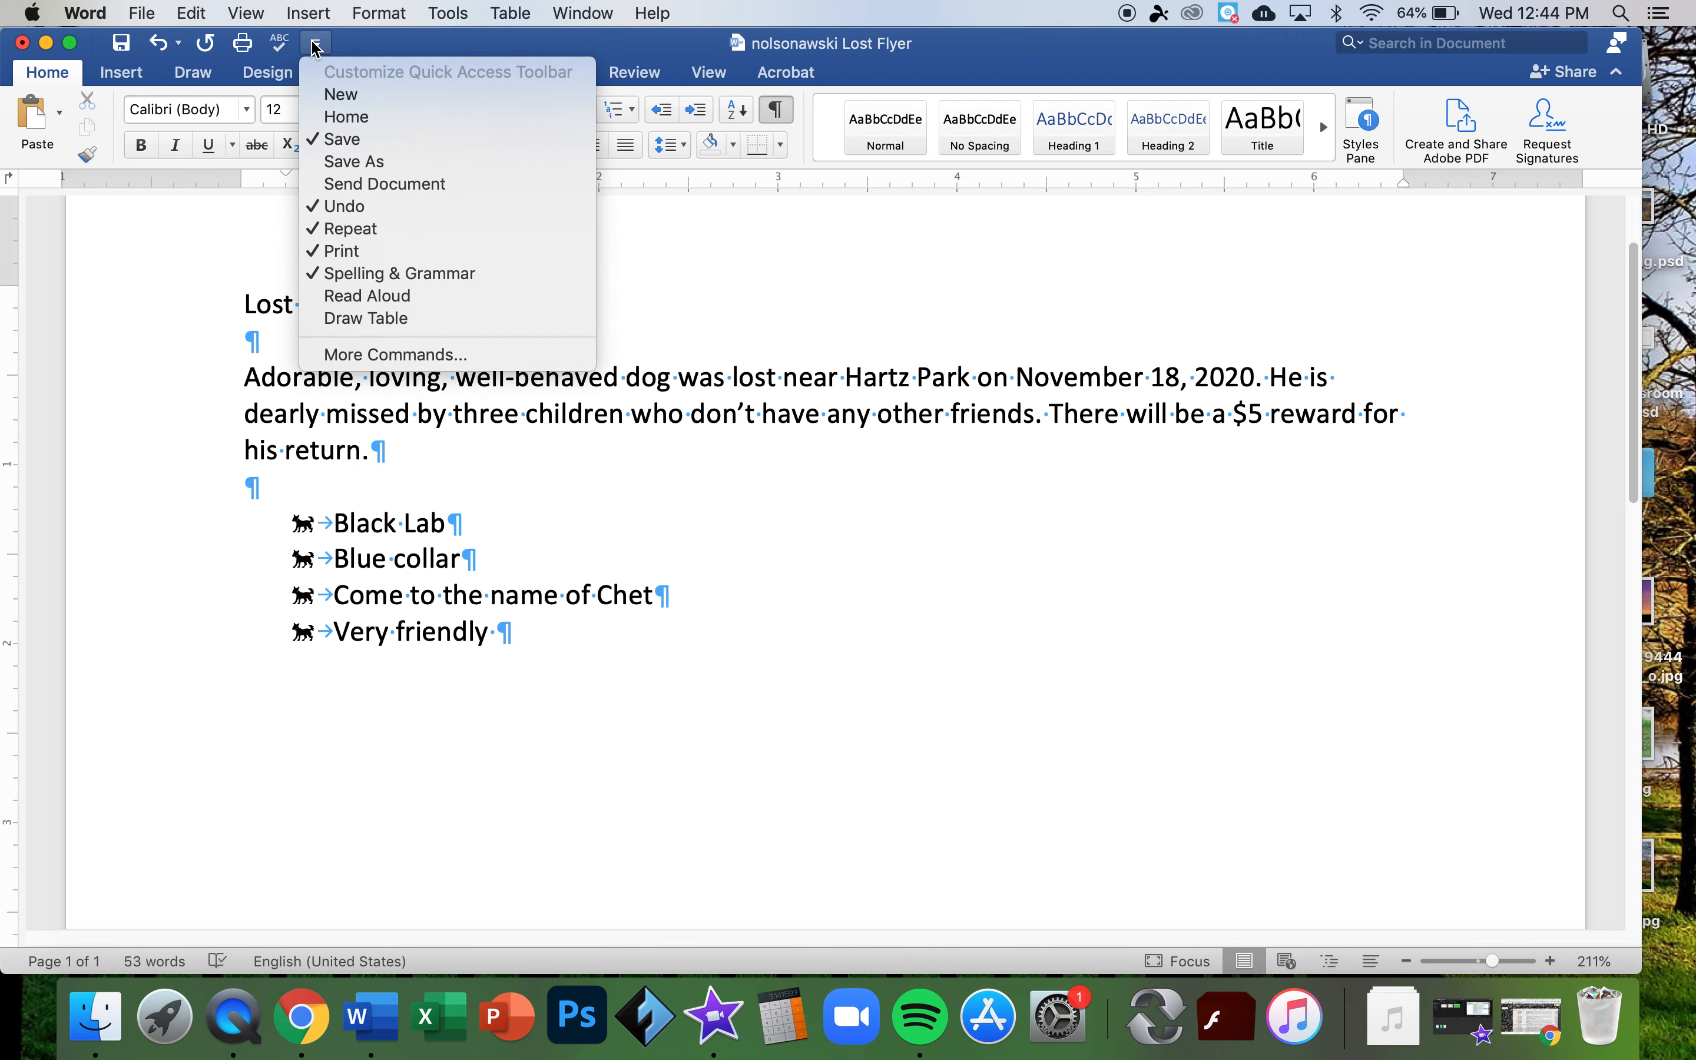
pyautogui.click(316, 44)
pyautogui.click(316, 43)
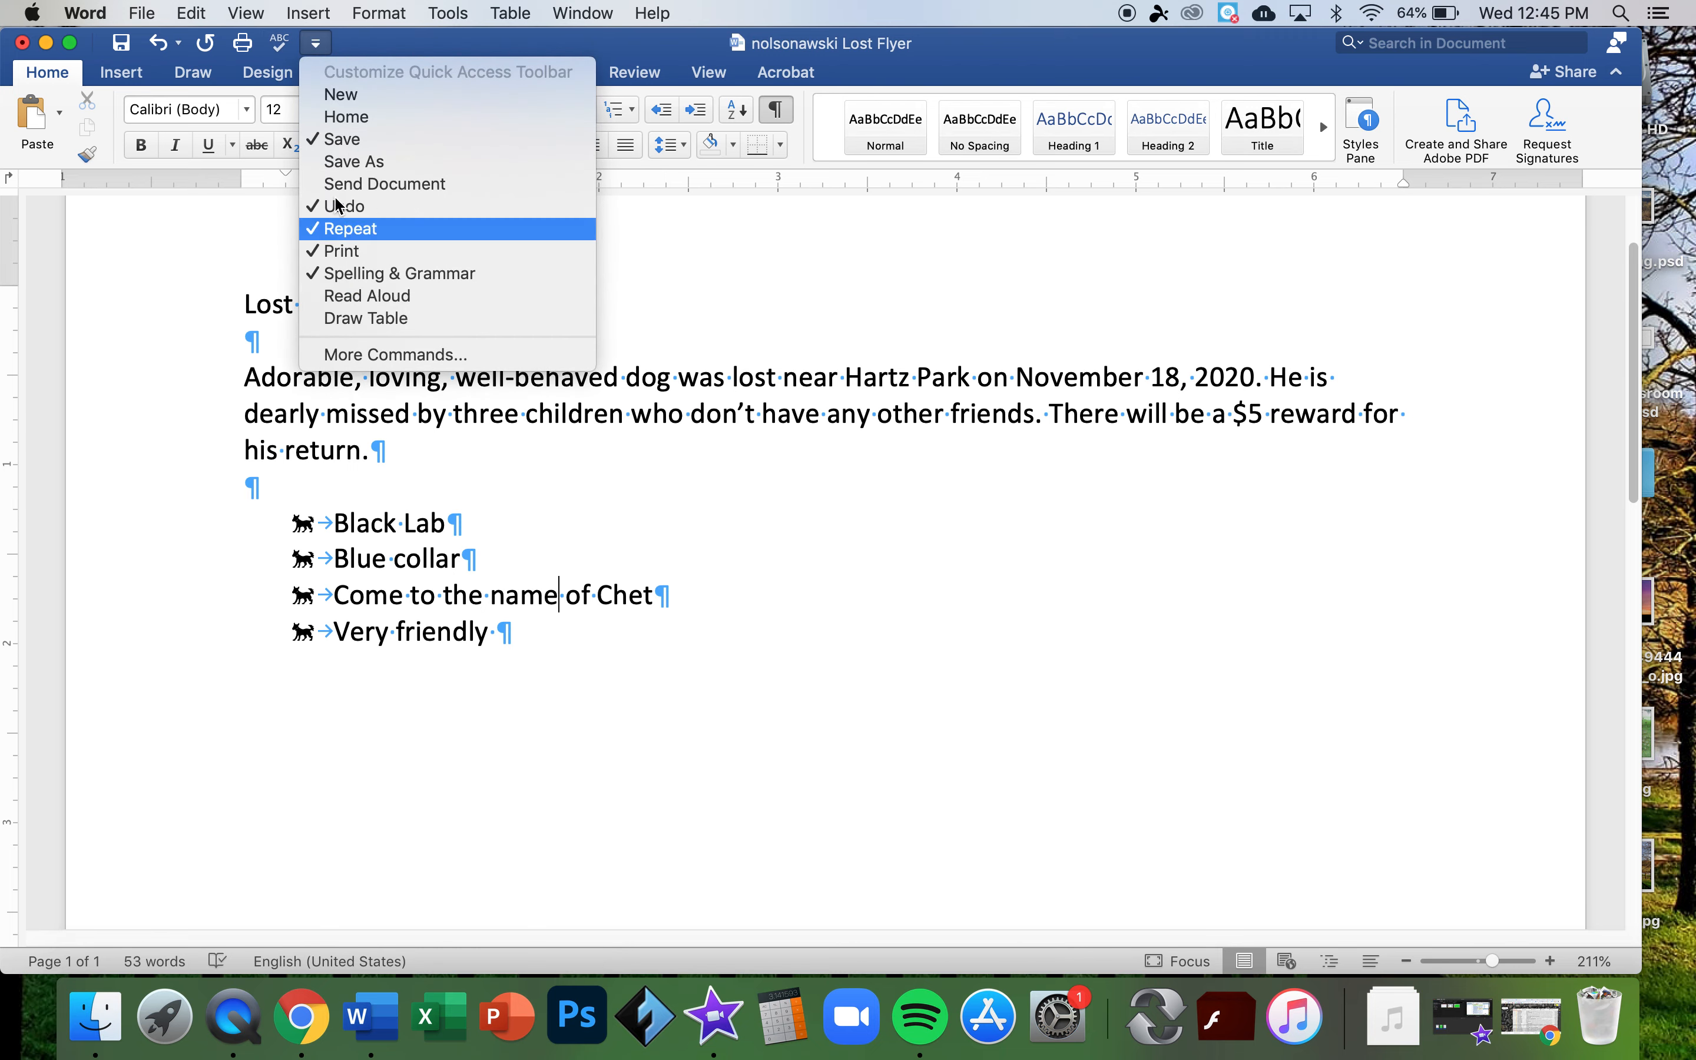
pyautogui.click(295, 41)
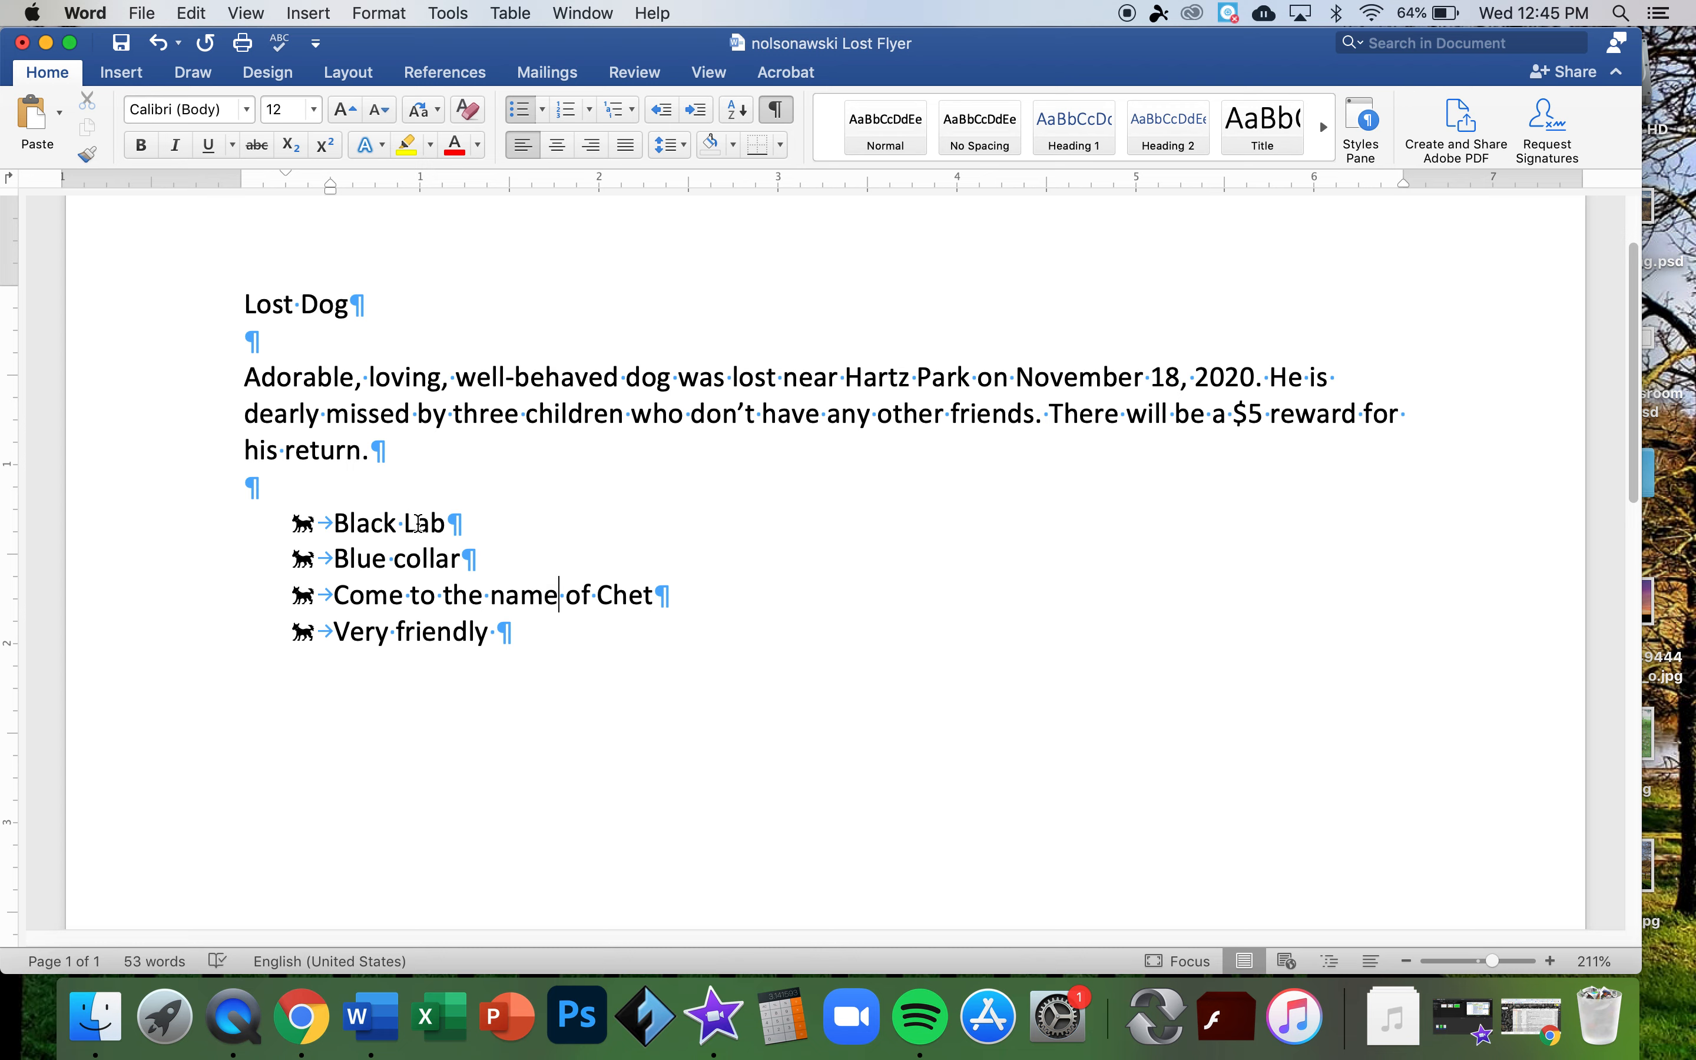
# - Change 'Lab' to lowercase 'lab' and 'Come' to 'Comes'
pyautogui.moveTo(418, 523); pyautogui.dragTo(405, 523)
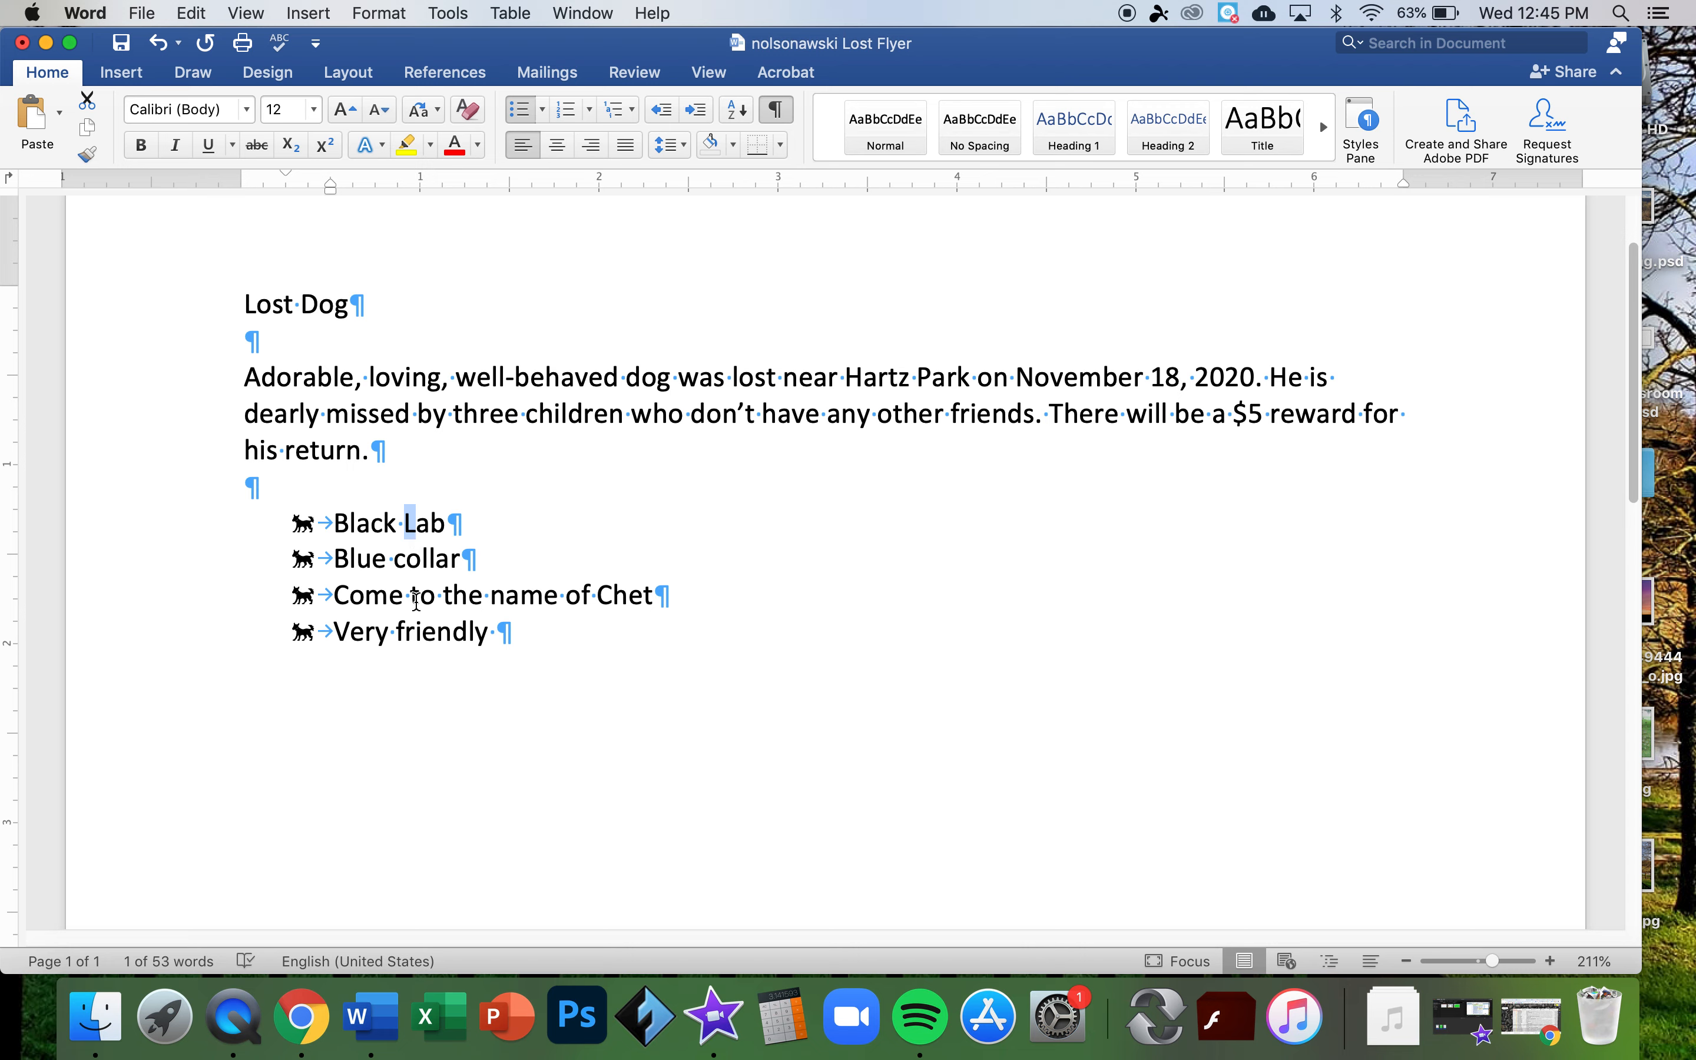
pyautogui.click(417, 507)
pyautogui.press('BackSpace')
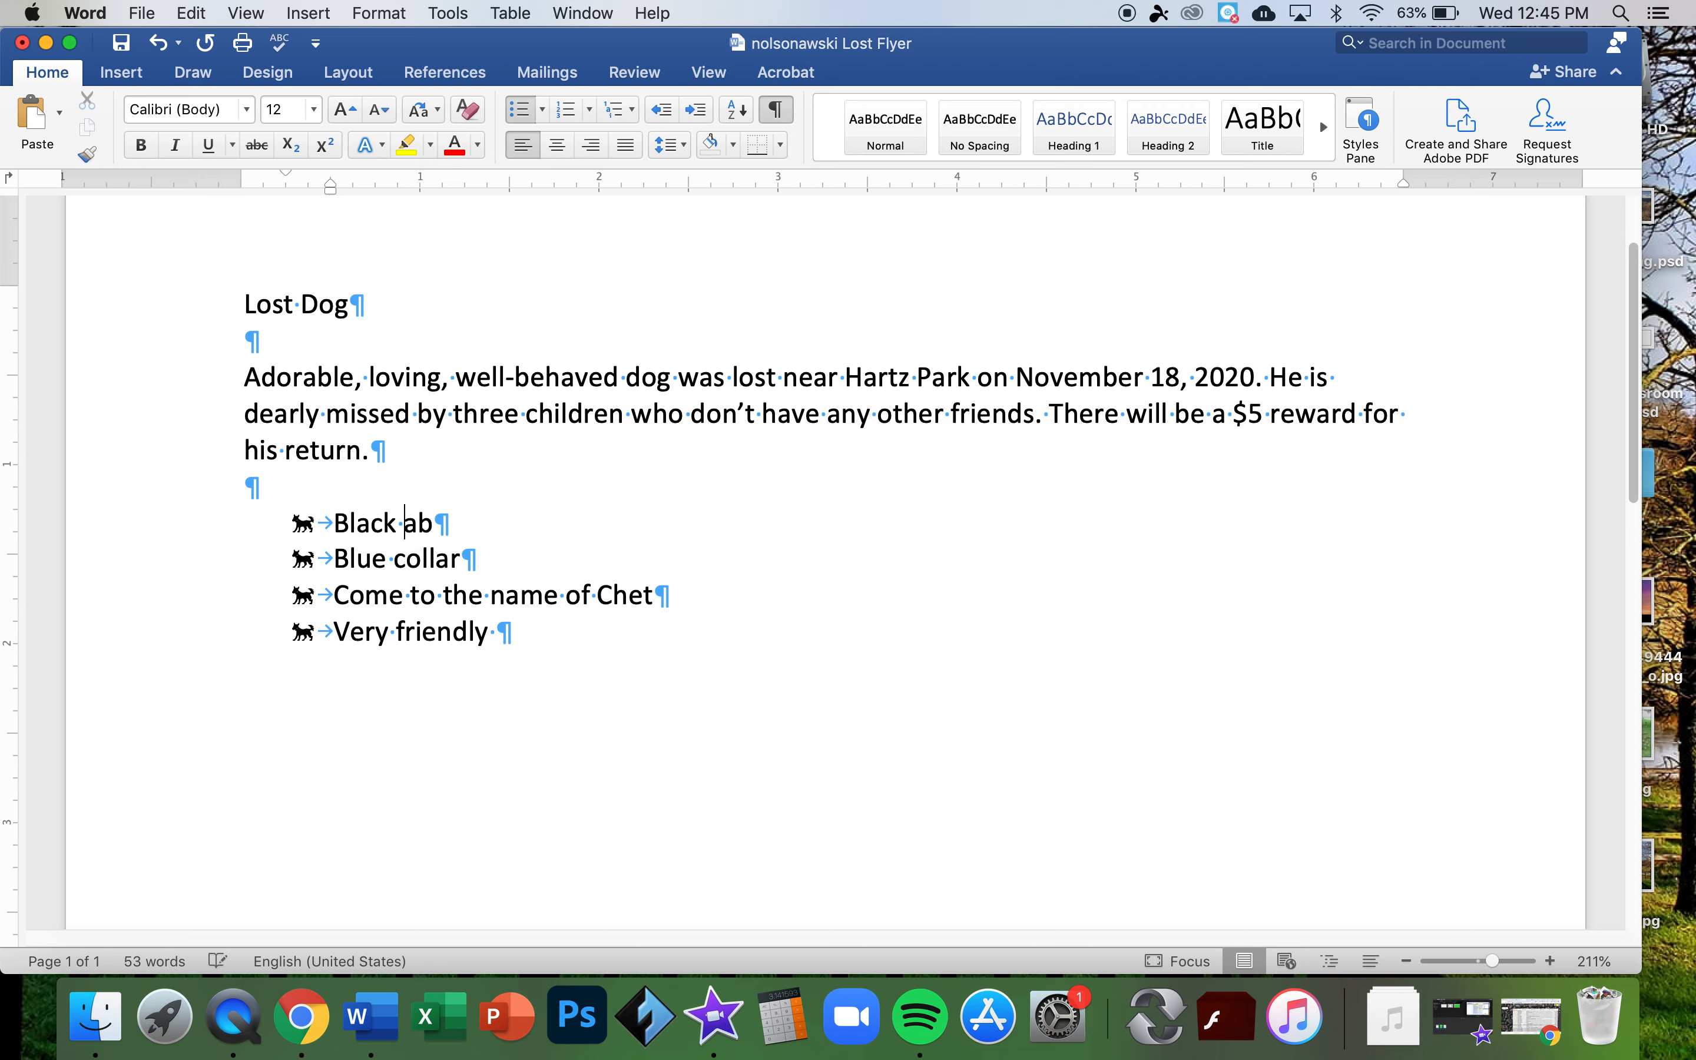
pyautogui.write('l')
pyautogui.click(412, 595)
pyautogui.write('s')
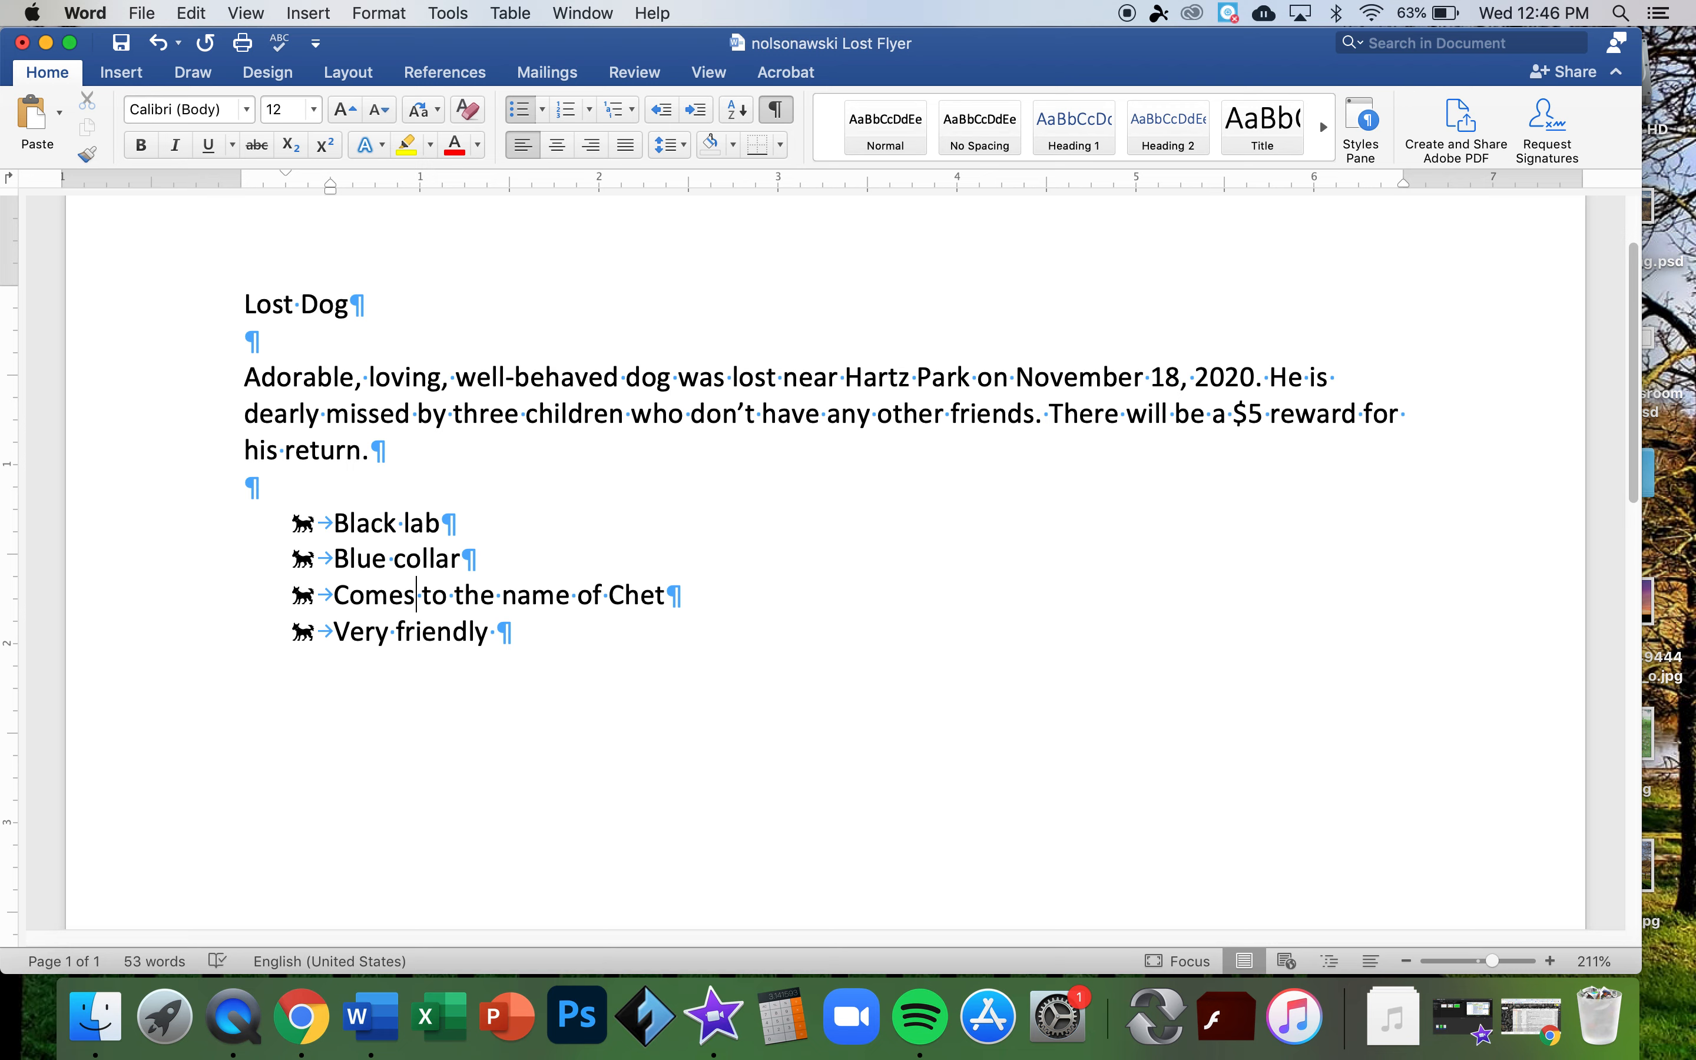
# - Below the list, type 'Please call' with the owner's name and phone number, 'with any details.'
pyautogui.click(497, 631)
pyautogui.press('BackSpace')
pyautogui.press('Return')
pyautogui.press('Return')
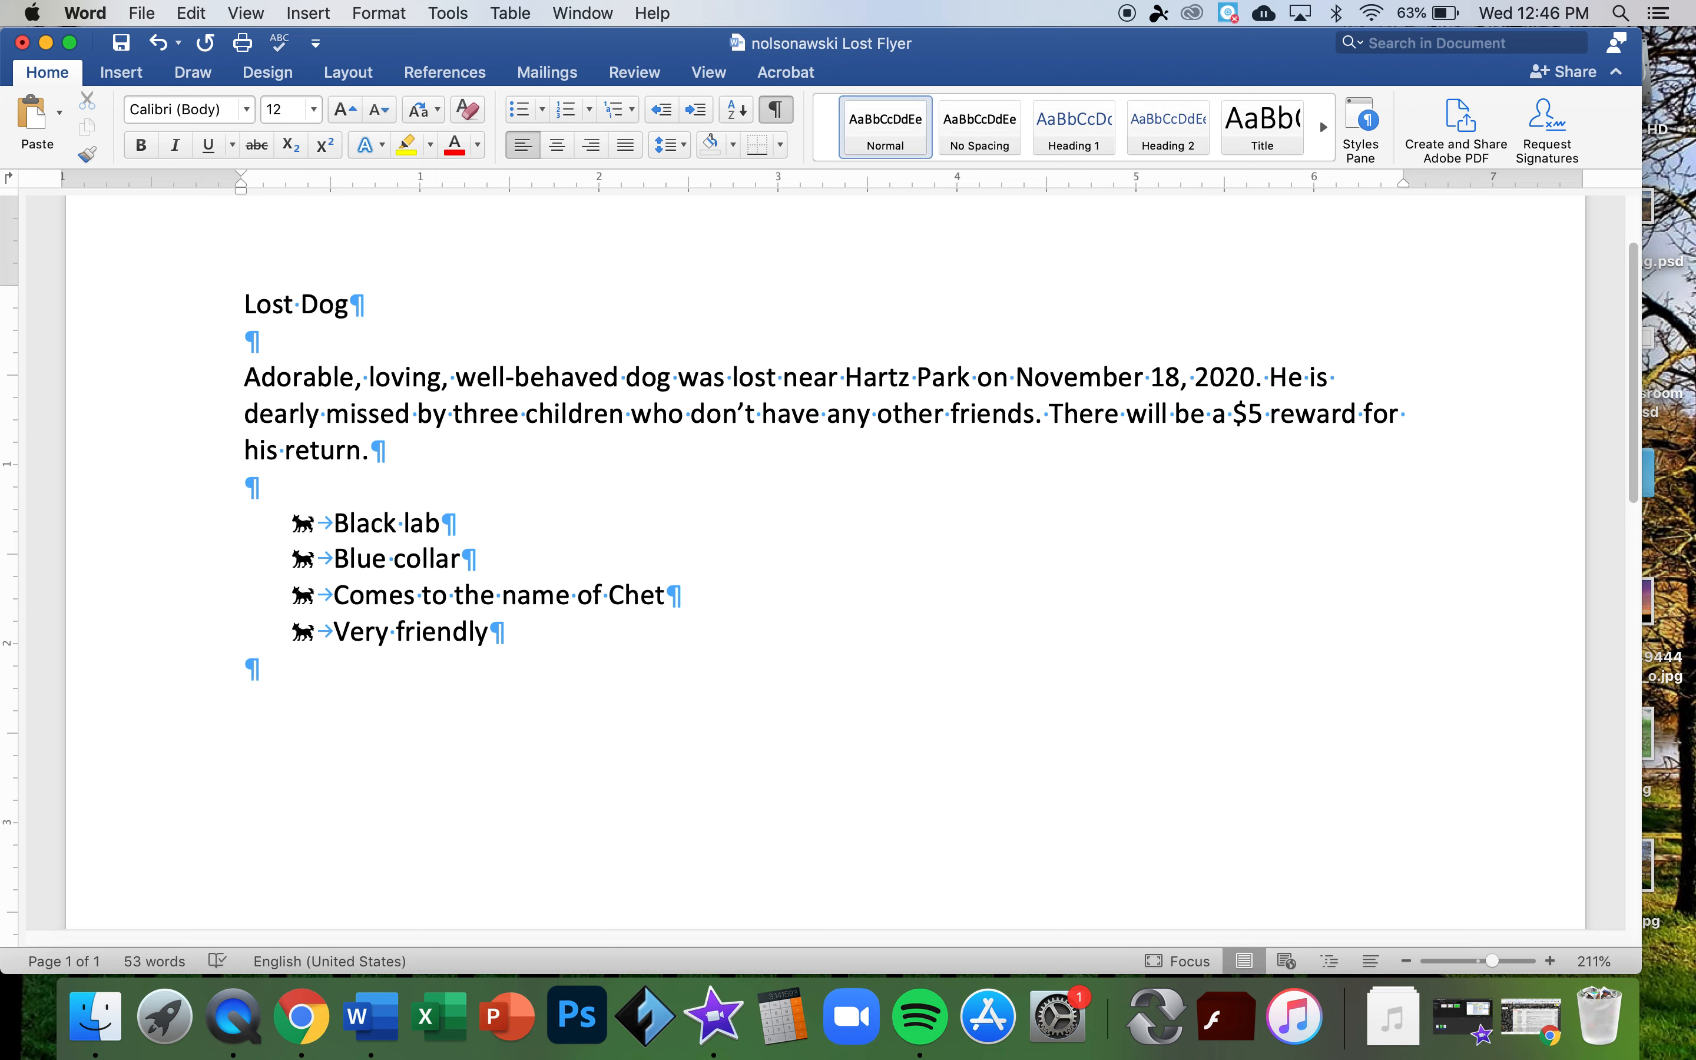
pyautogui.press('Return')
pyautogui.write('Please cal')
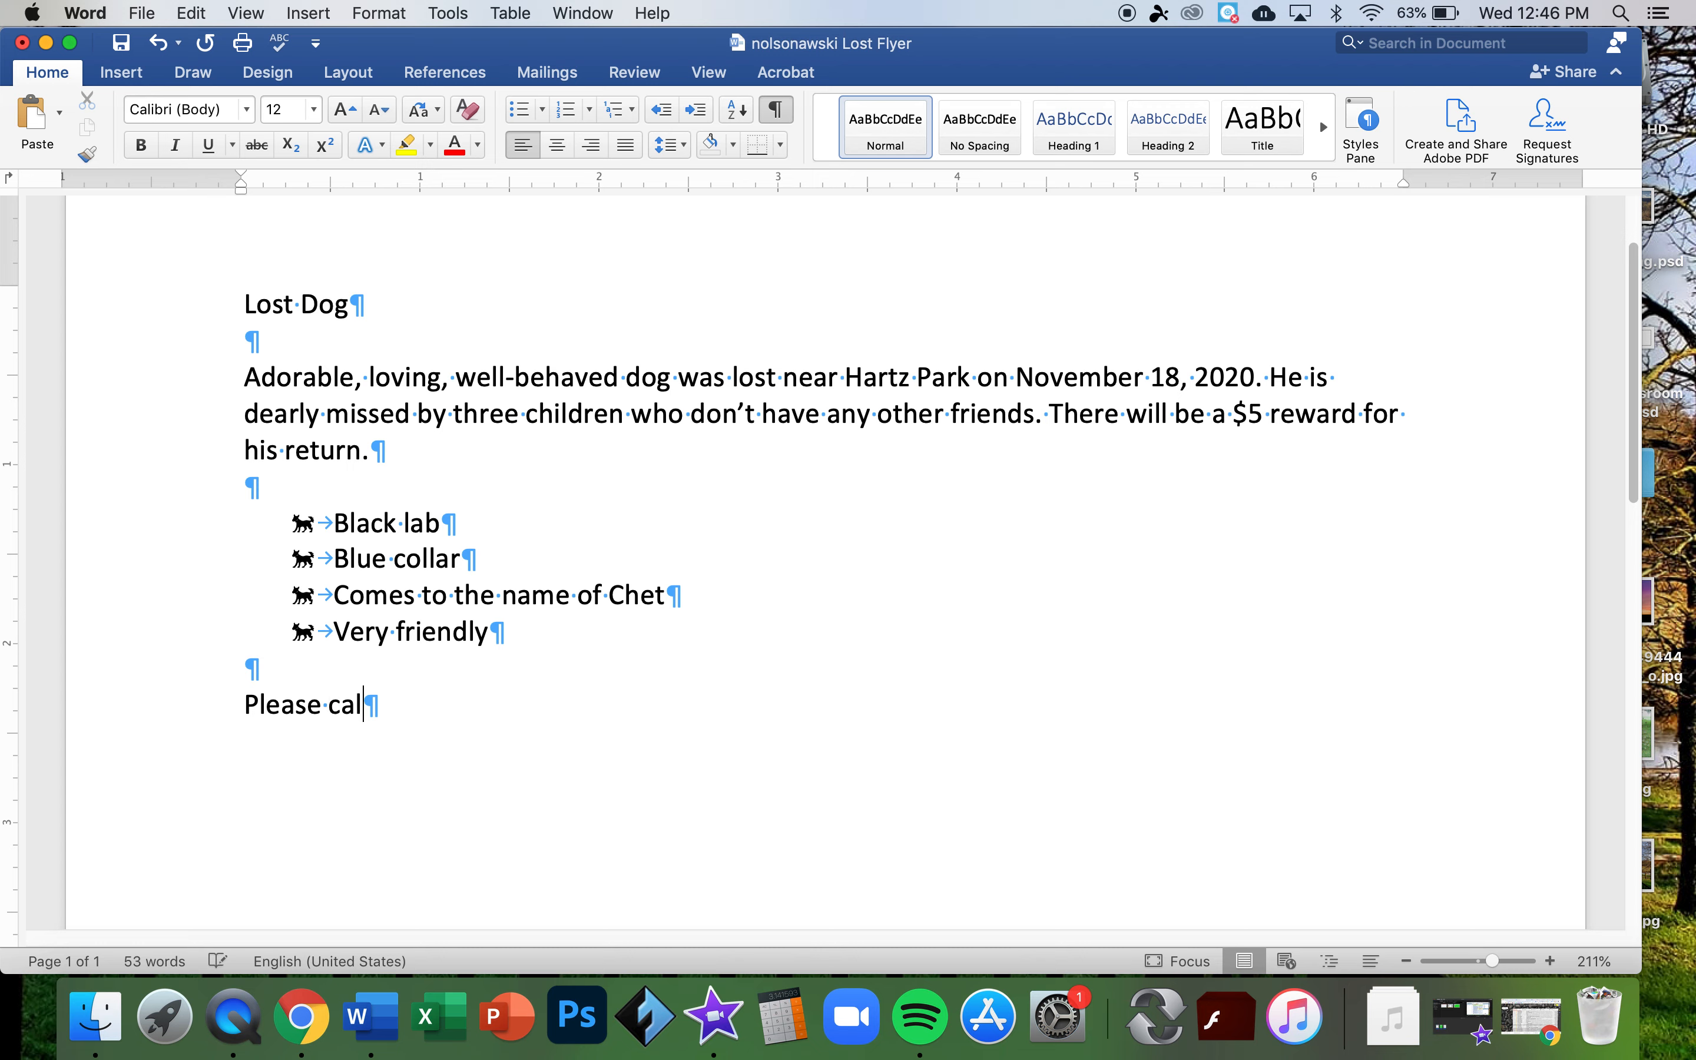
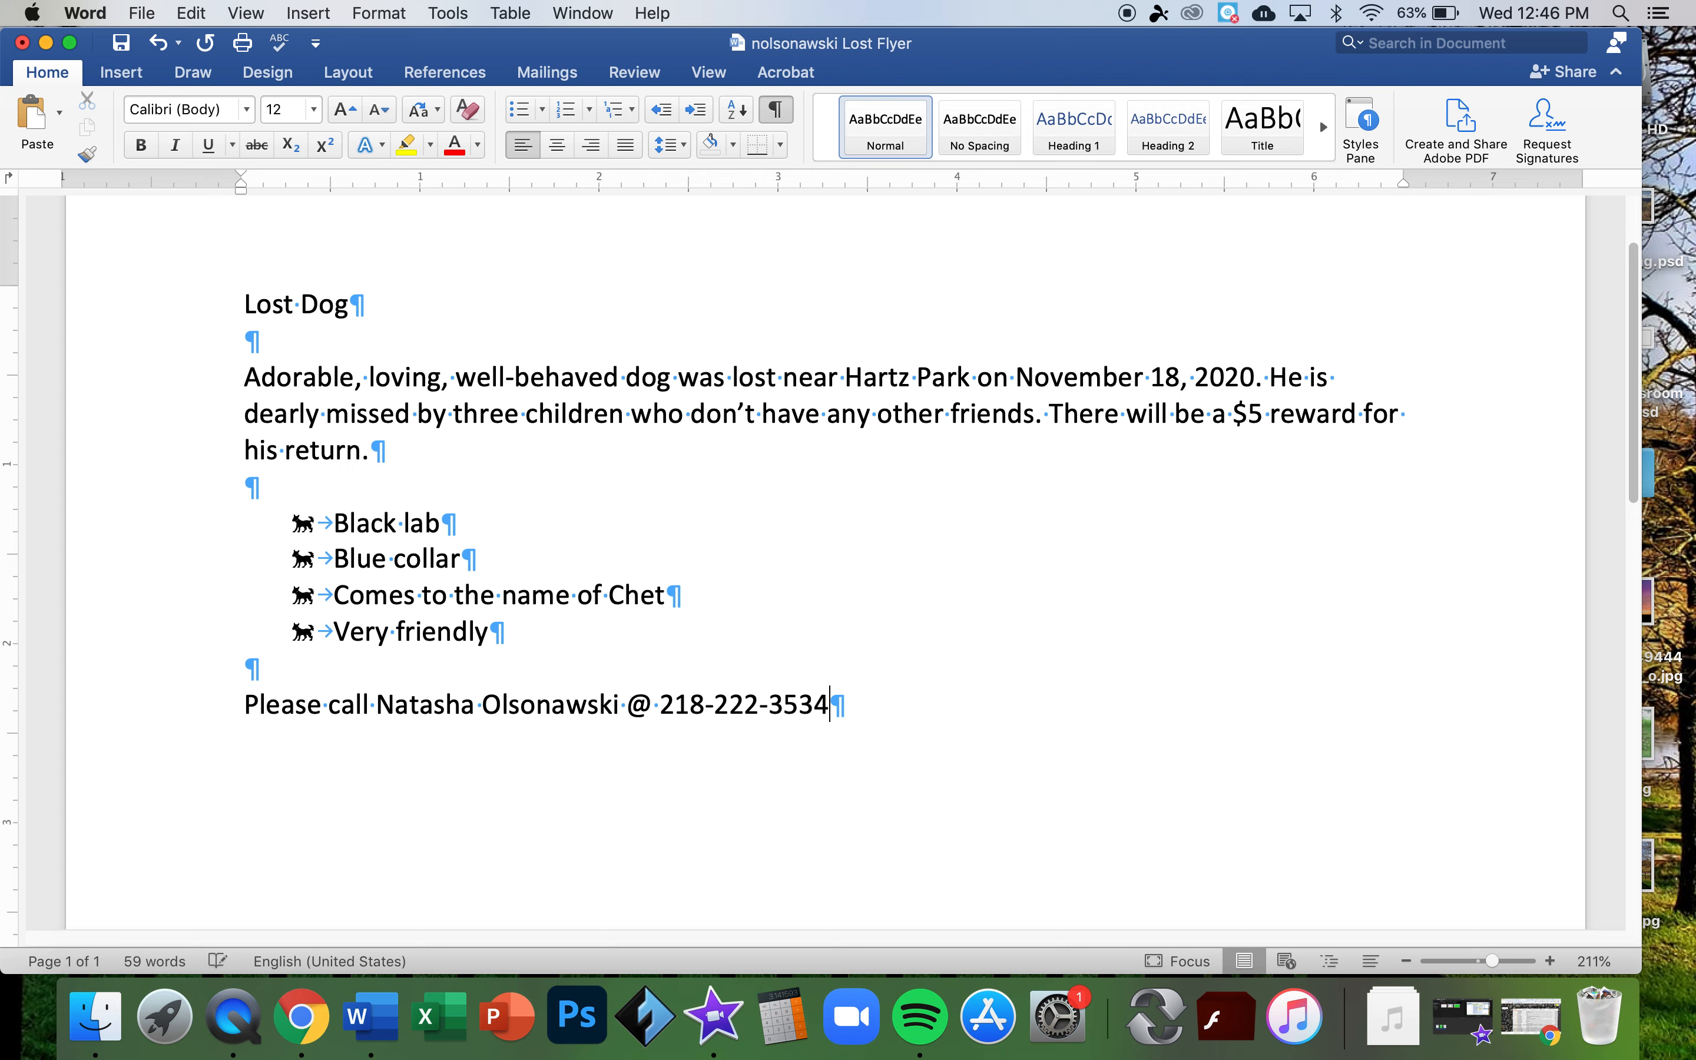
pyautogui.write(' with any')
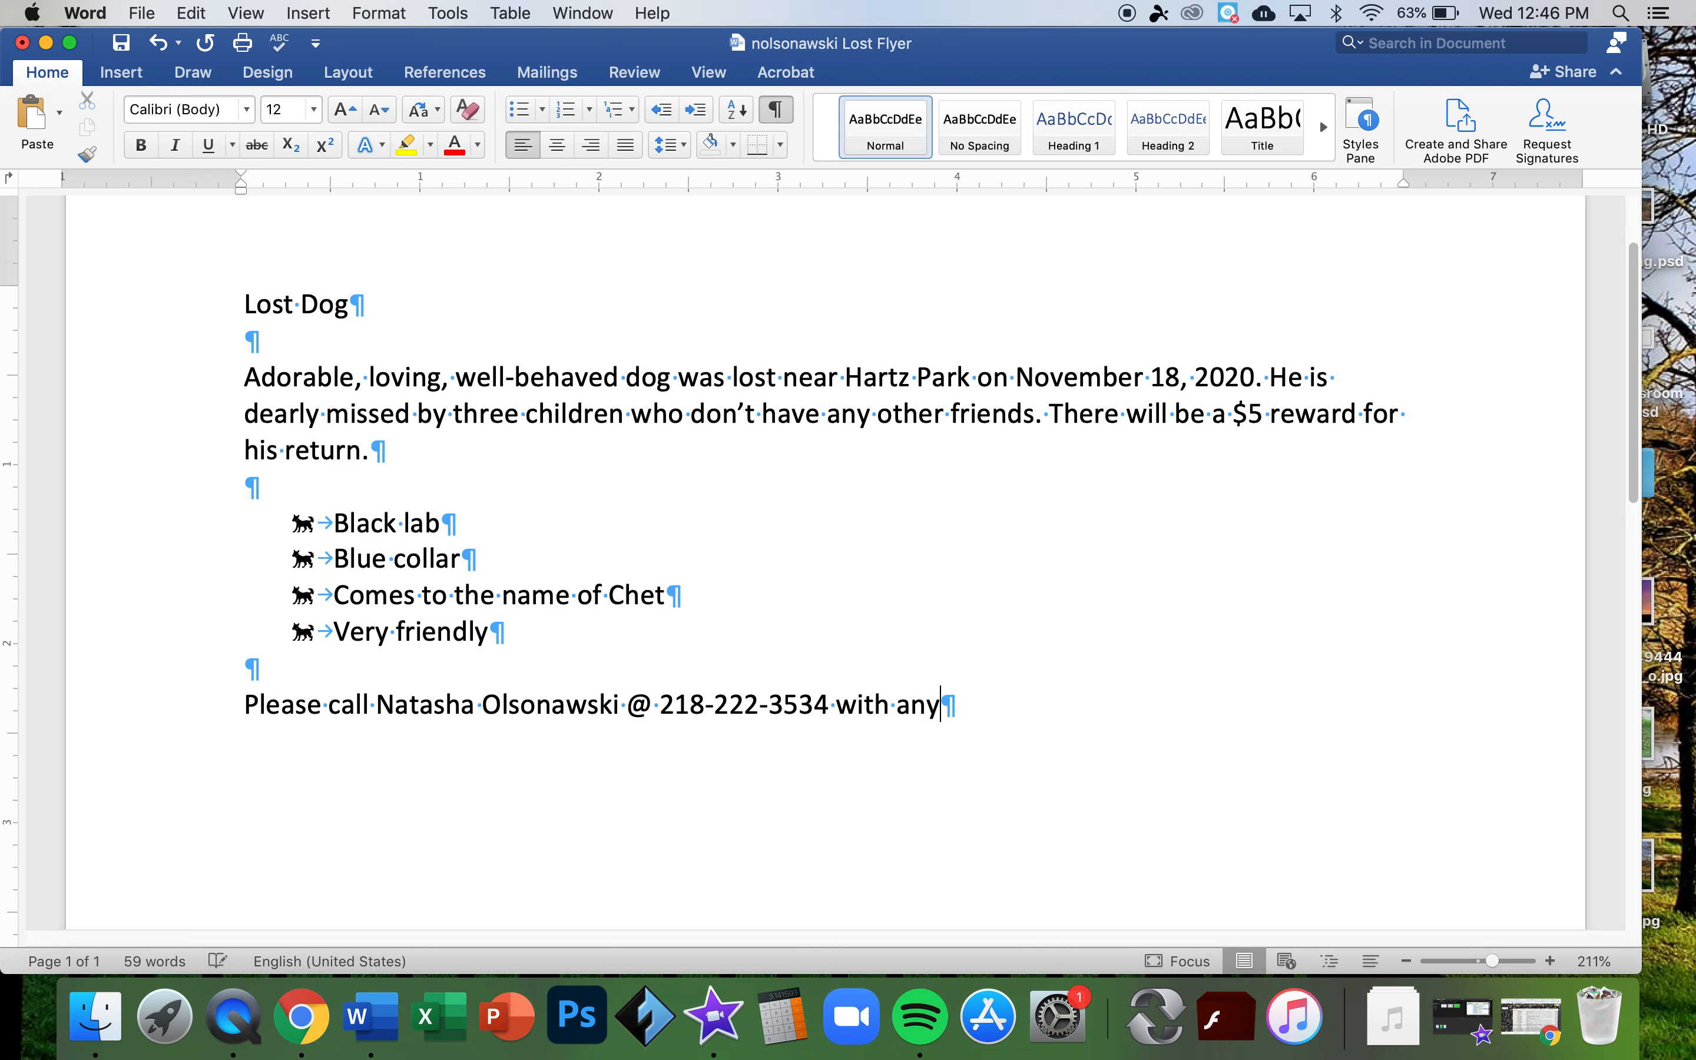
pyautogui.write(' details.')
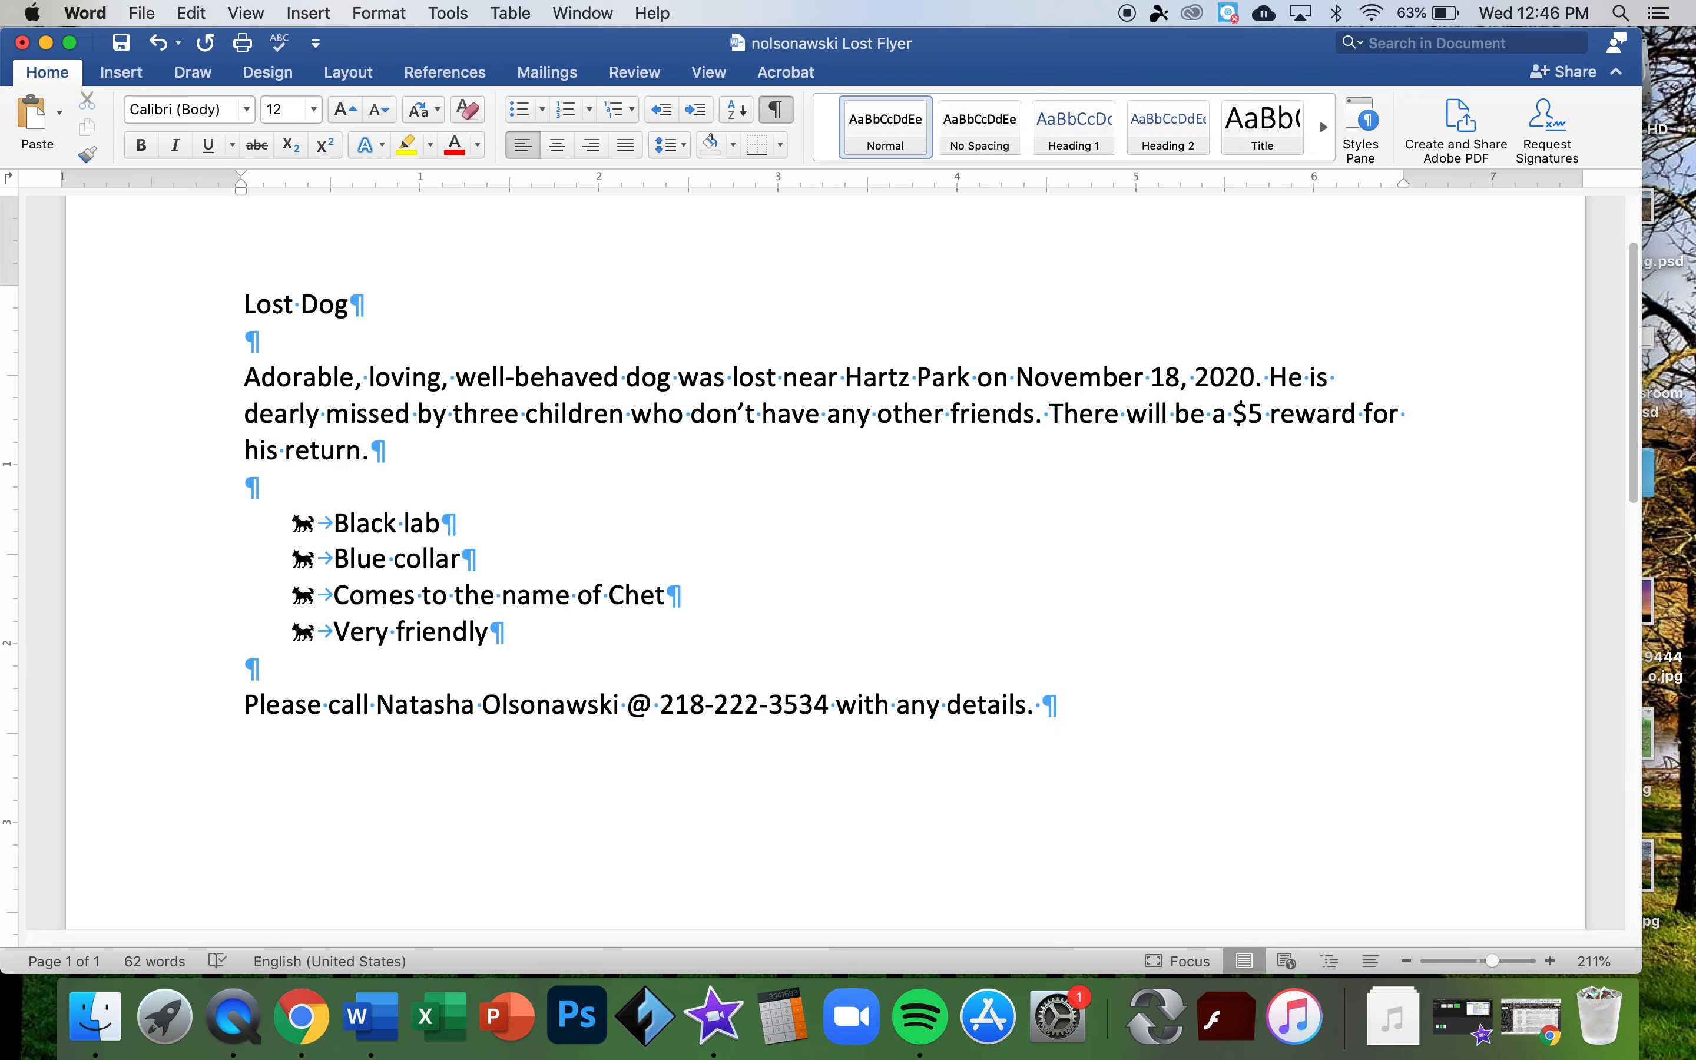
pyautogui.scroll(-10, 503, 722)
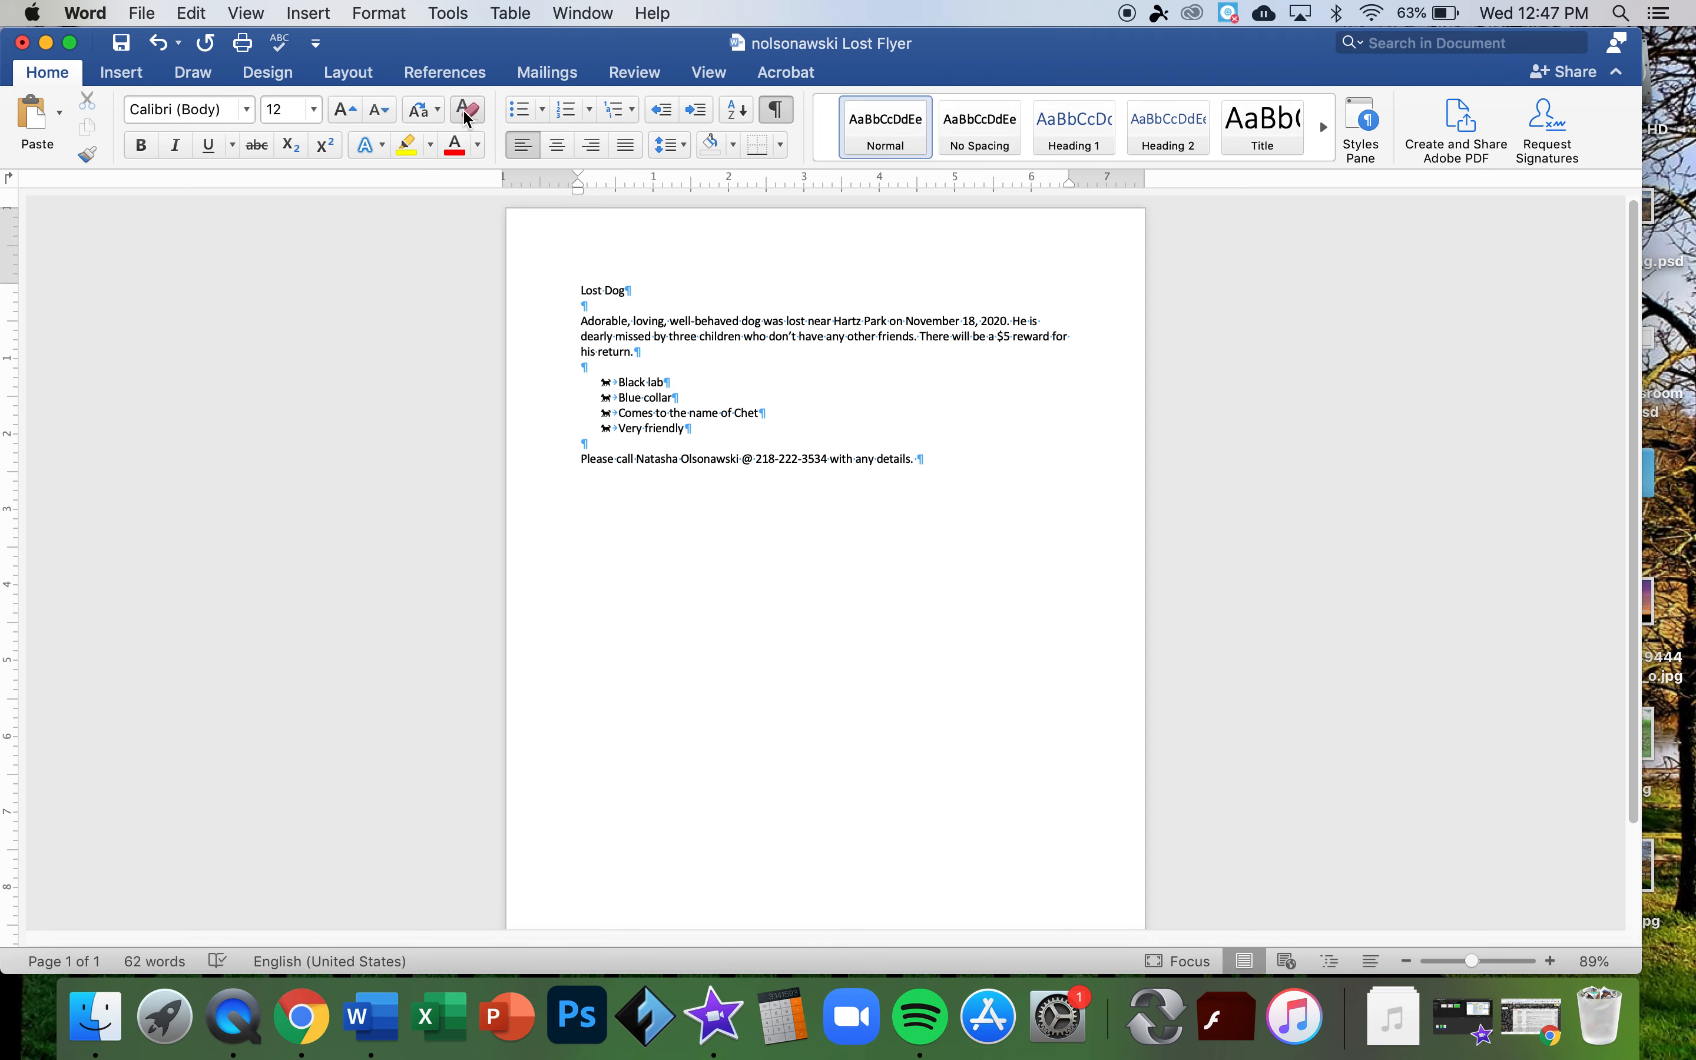
# - Search the Office Add-ins store for 'Pexels', then close the store
pyautogui.click(126, 78)
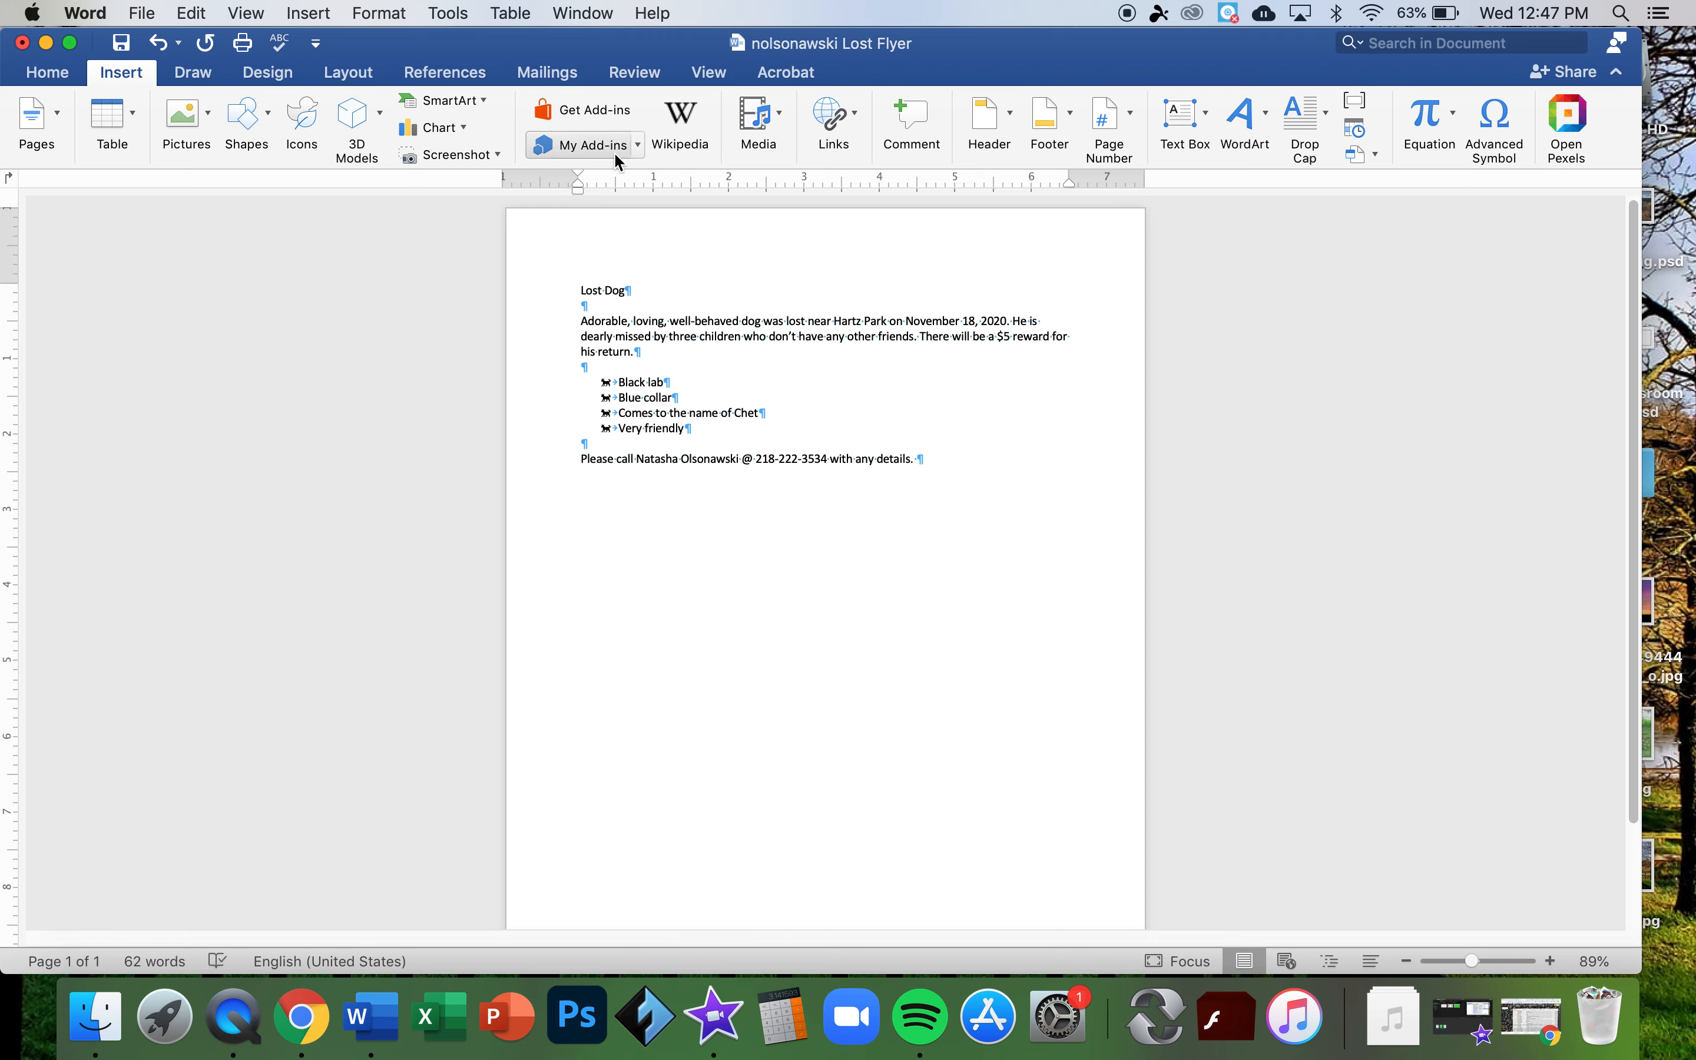
pyautogui.click(616, 111)
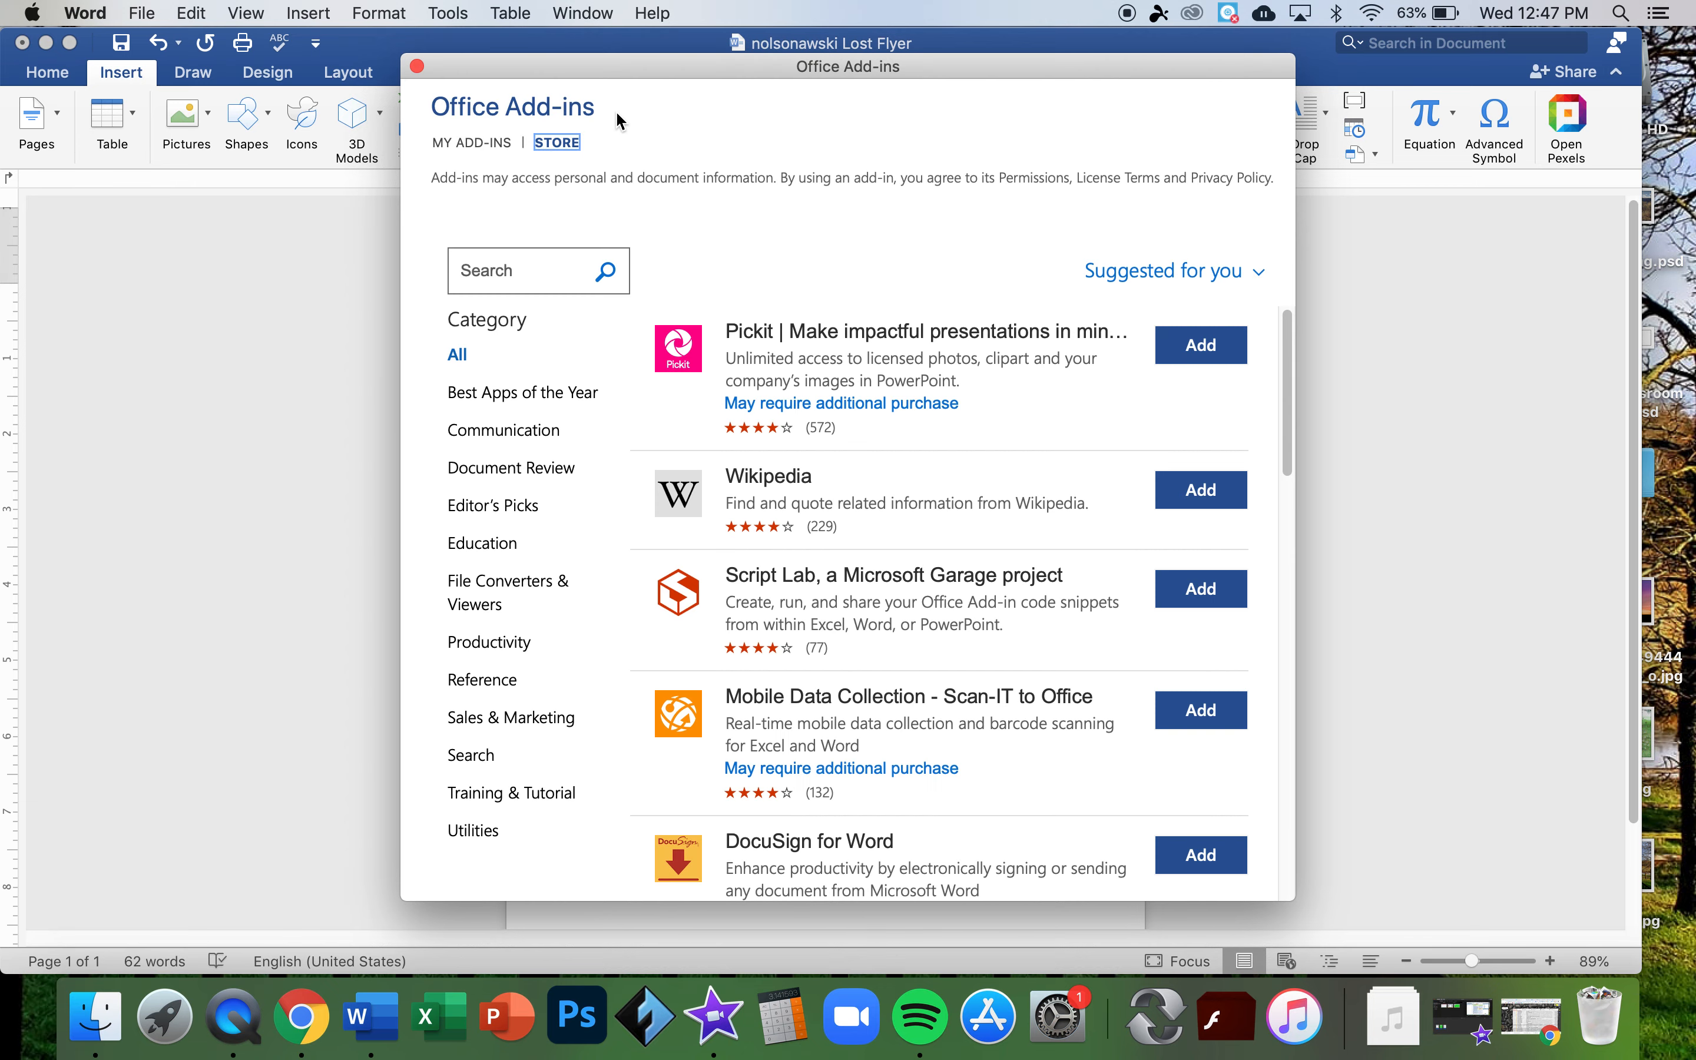
pyautogui.moveTo(597, 81); pyautogui.dragTo(553, 59)
pyautogui.click(493, 263)
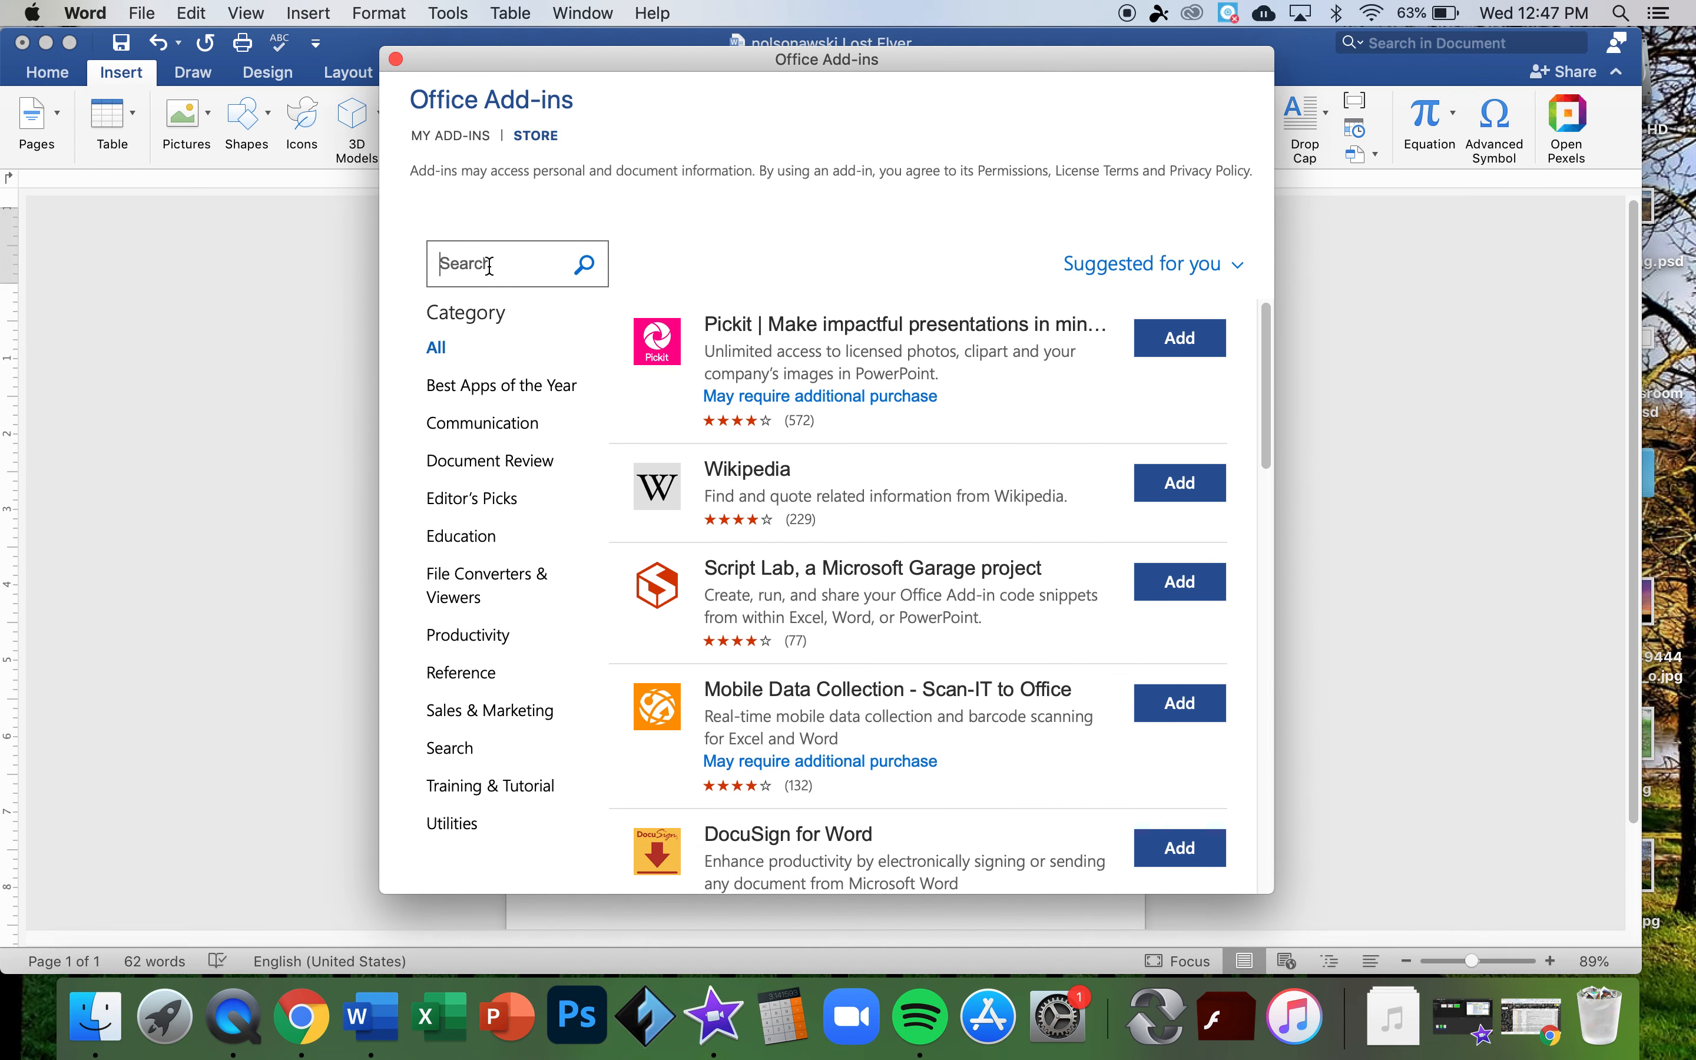
pyautogui.write('Pexels')
pyautogui.press('Return')
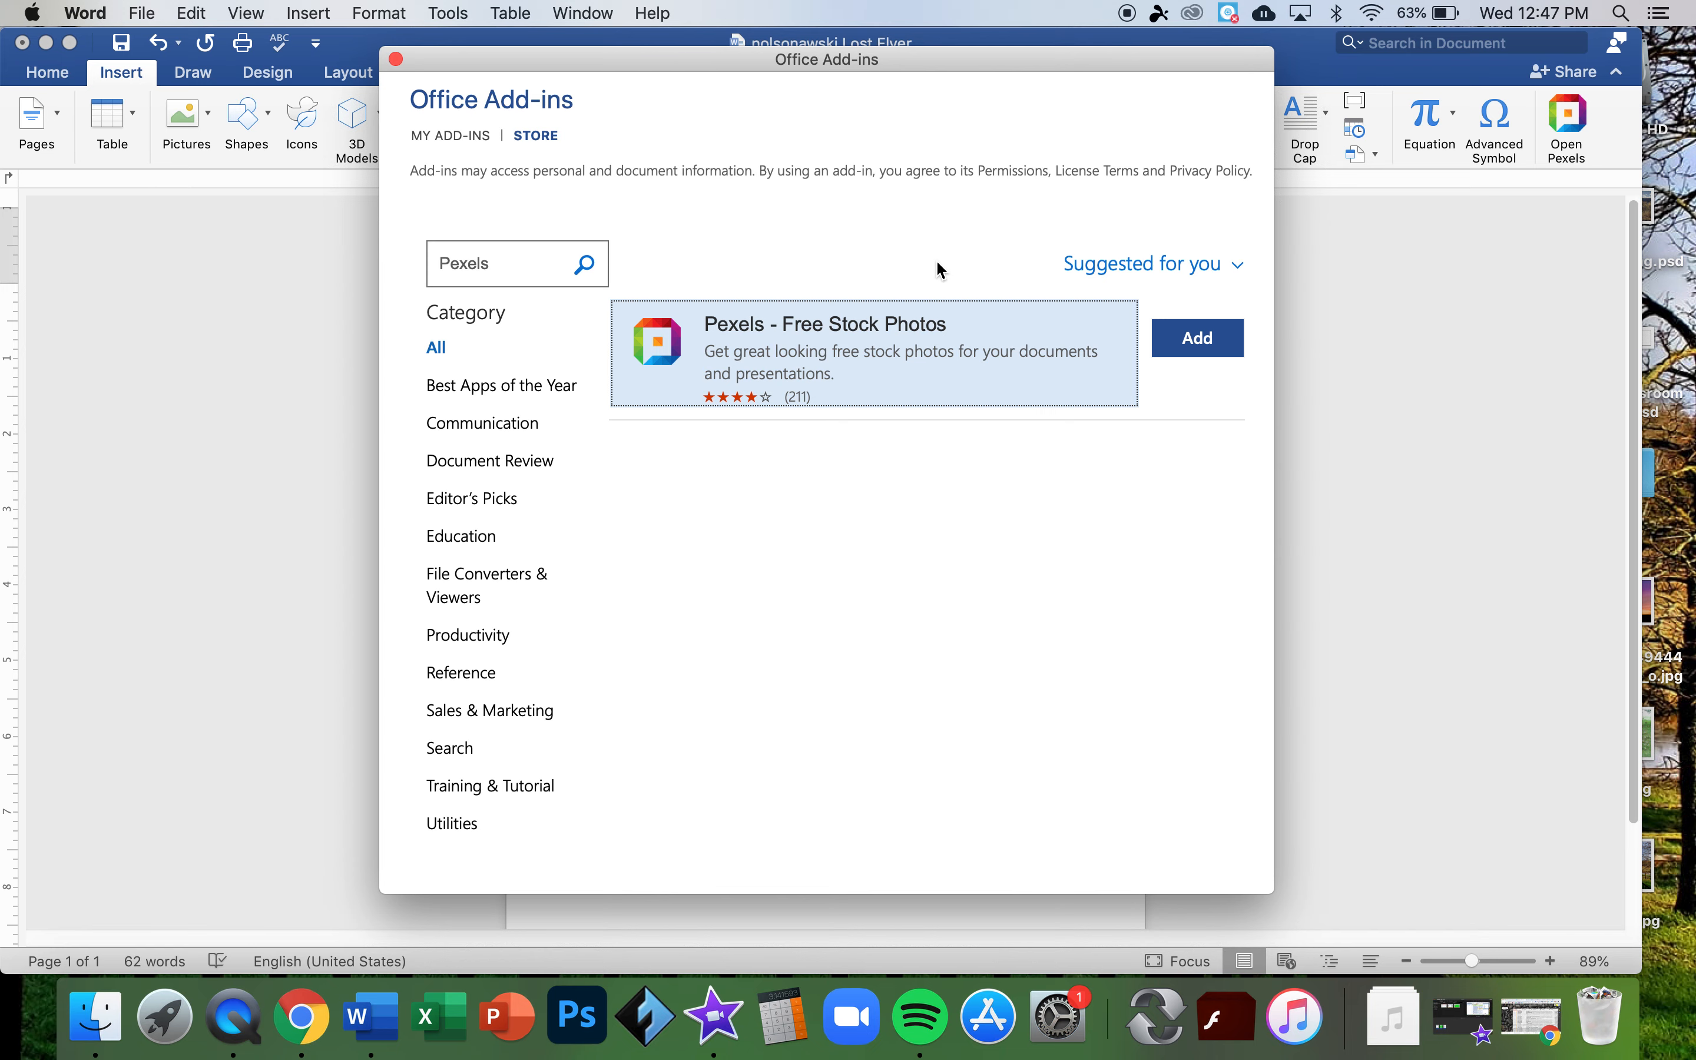
pyautogui.click(395, 59)
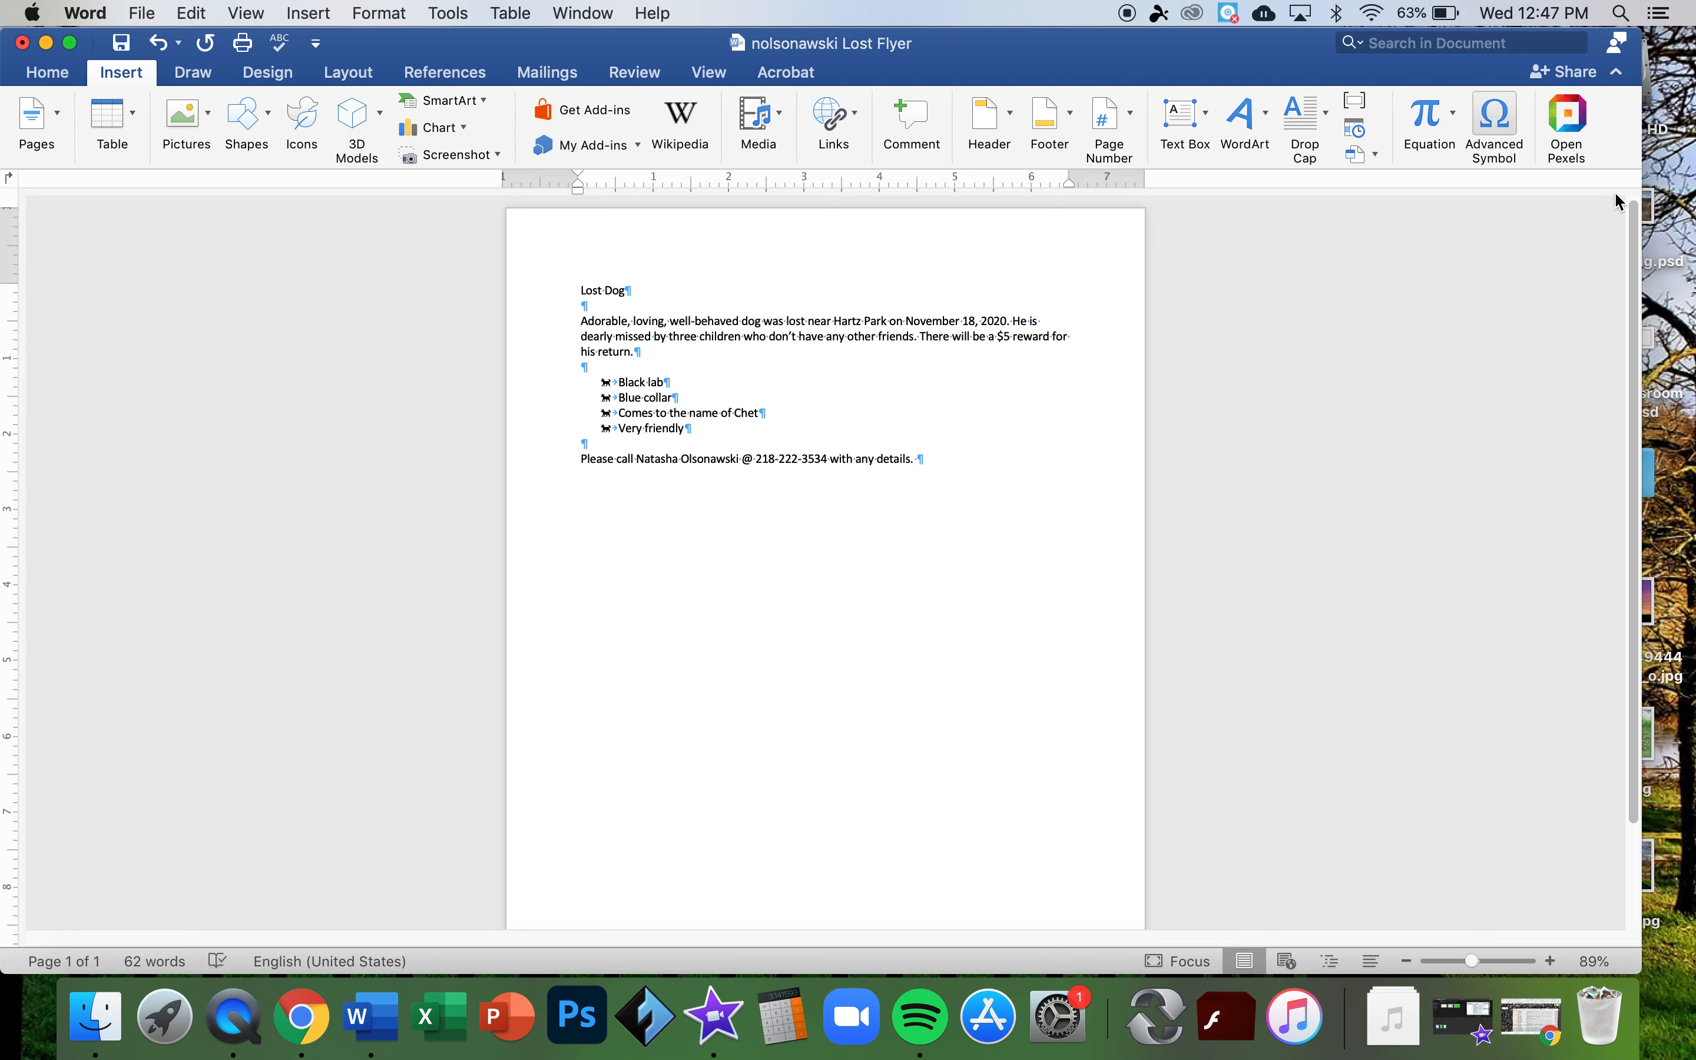
# - Open the Pexels panel and search for 'dog' photos
pyautogui.click(1567, 131)
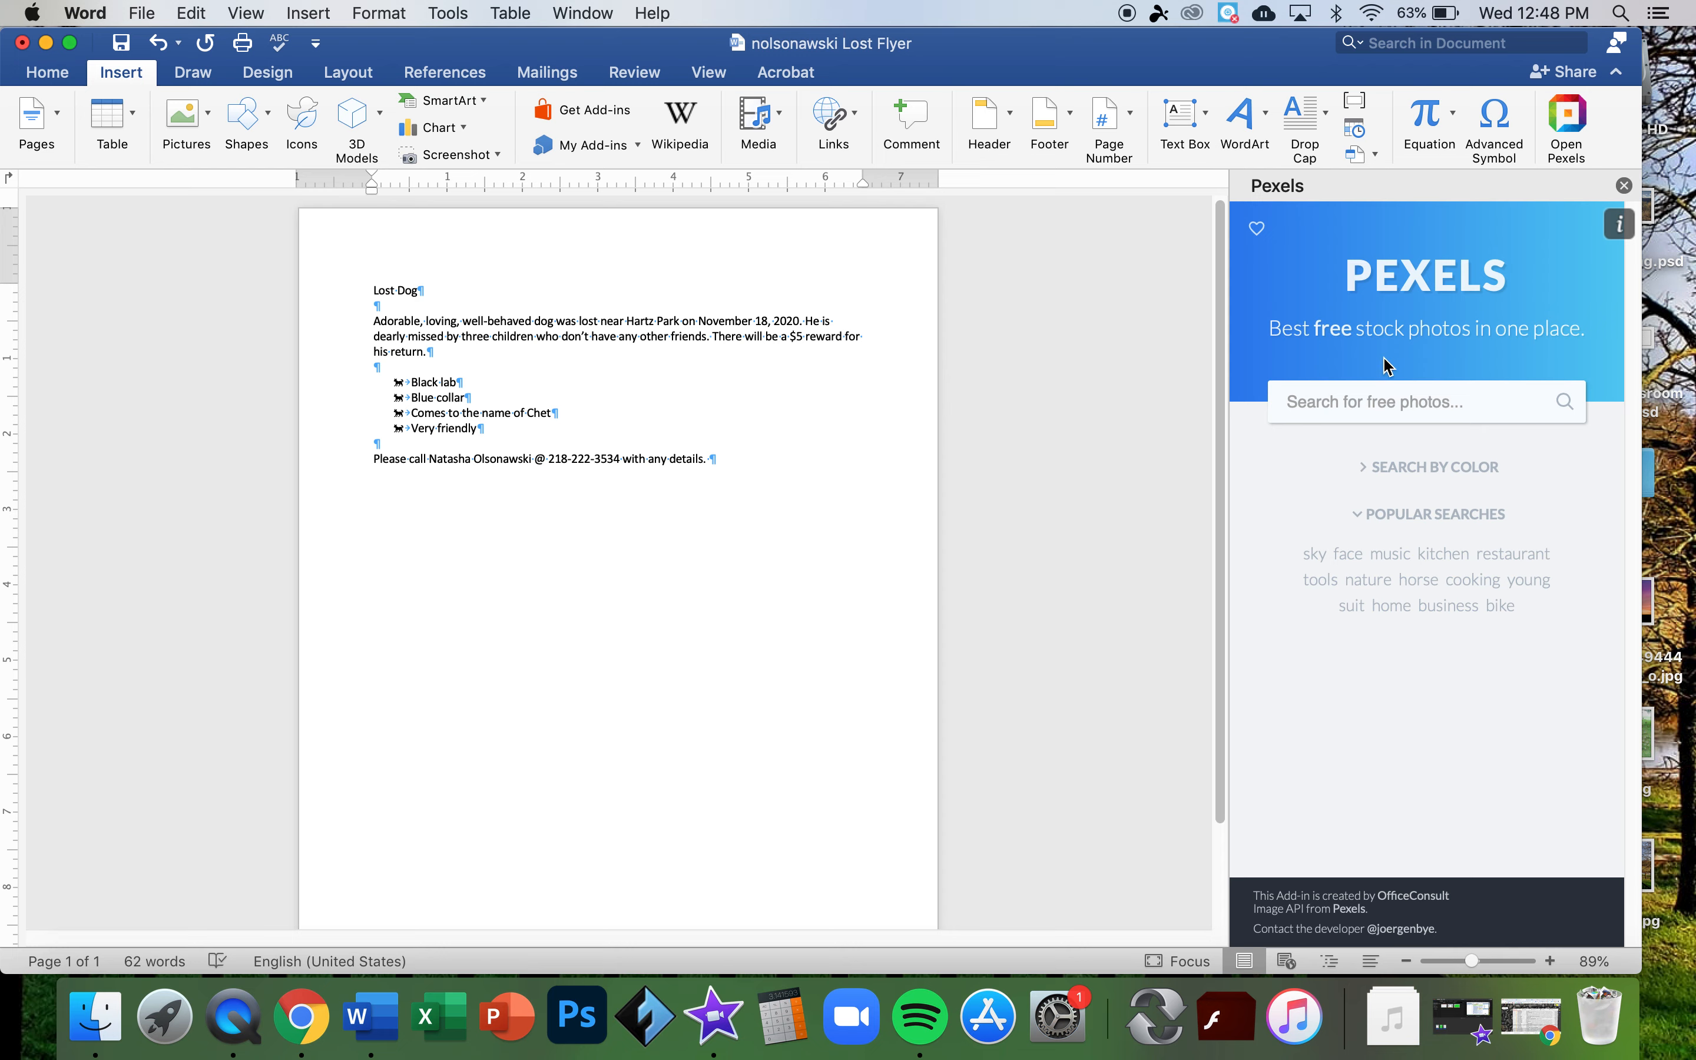
pyautogui.click(1378, 402)
pyautogui.write('dog')
pyautogui.press('Return')
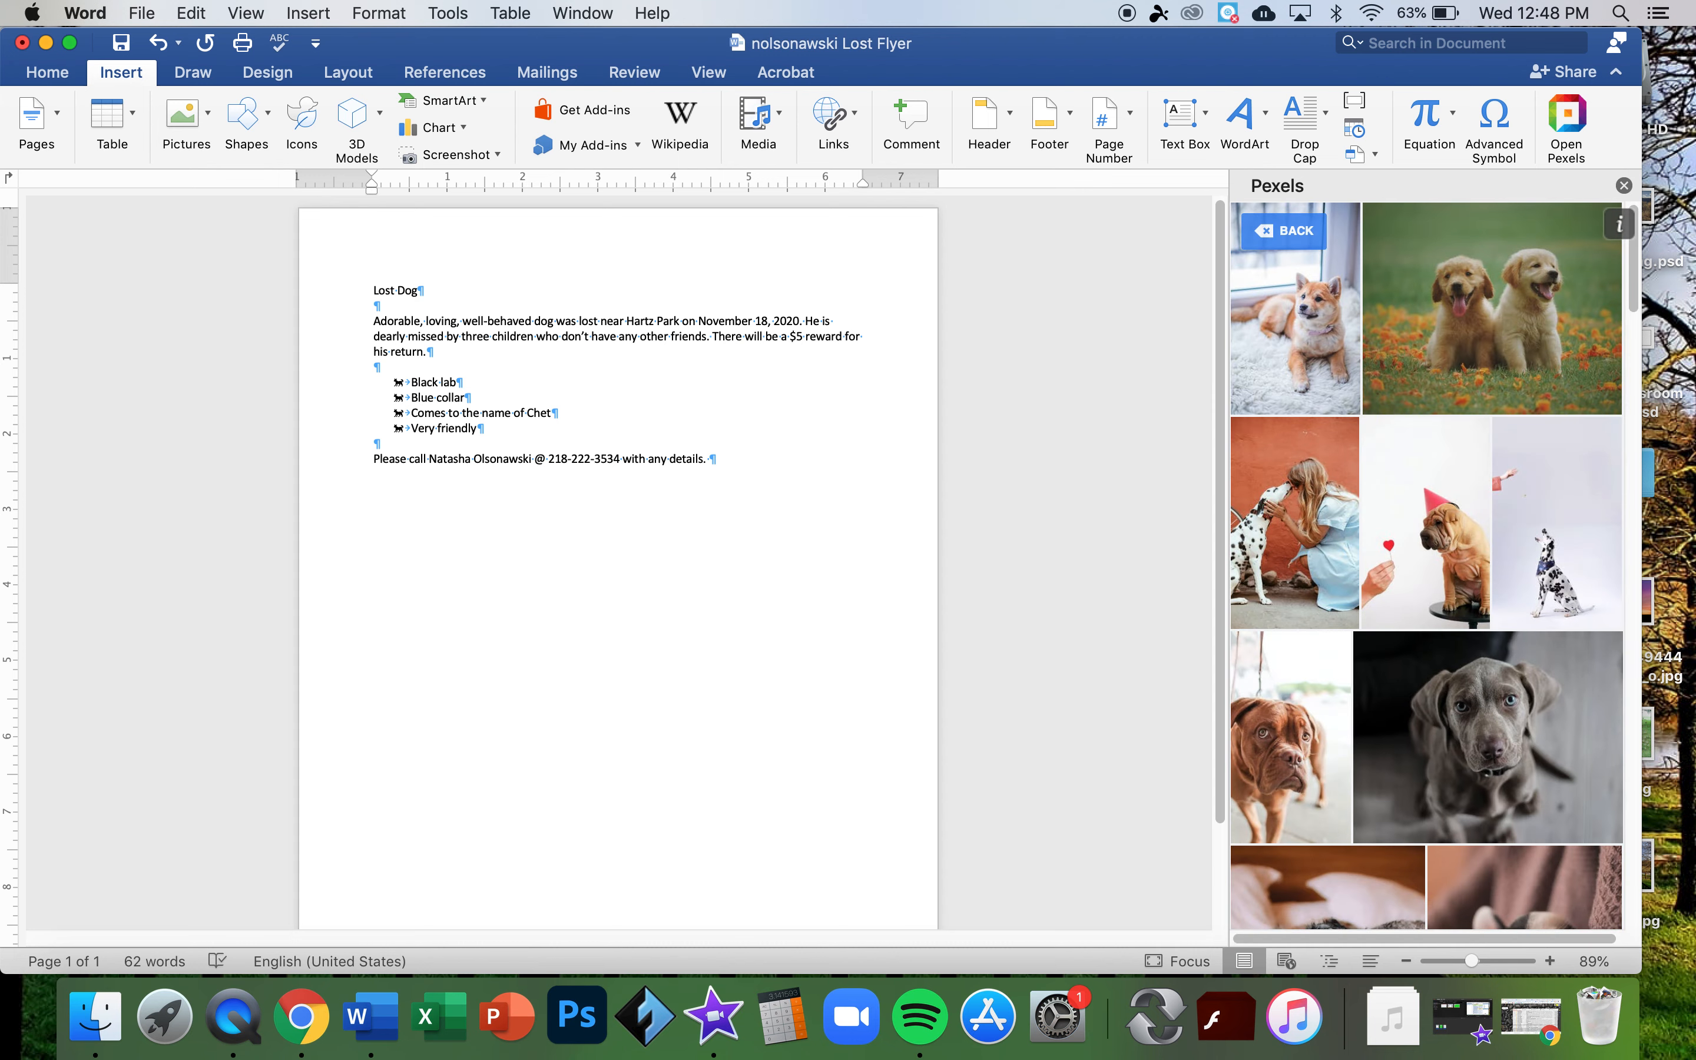
# - Search Pexels again for 'black labador' photos and browse the results
pyautogui.click(1296, 235)
pyautogui.click(1315, 414)
pyautogui.write('black lab')
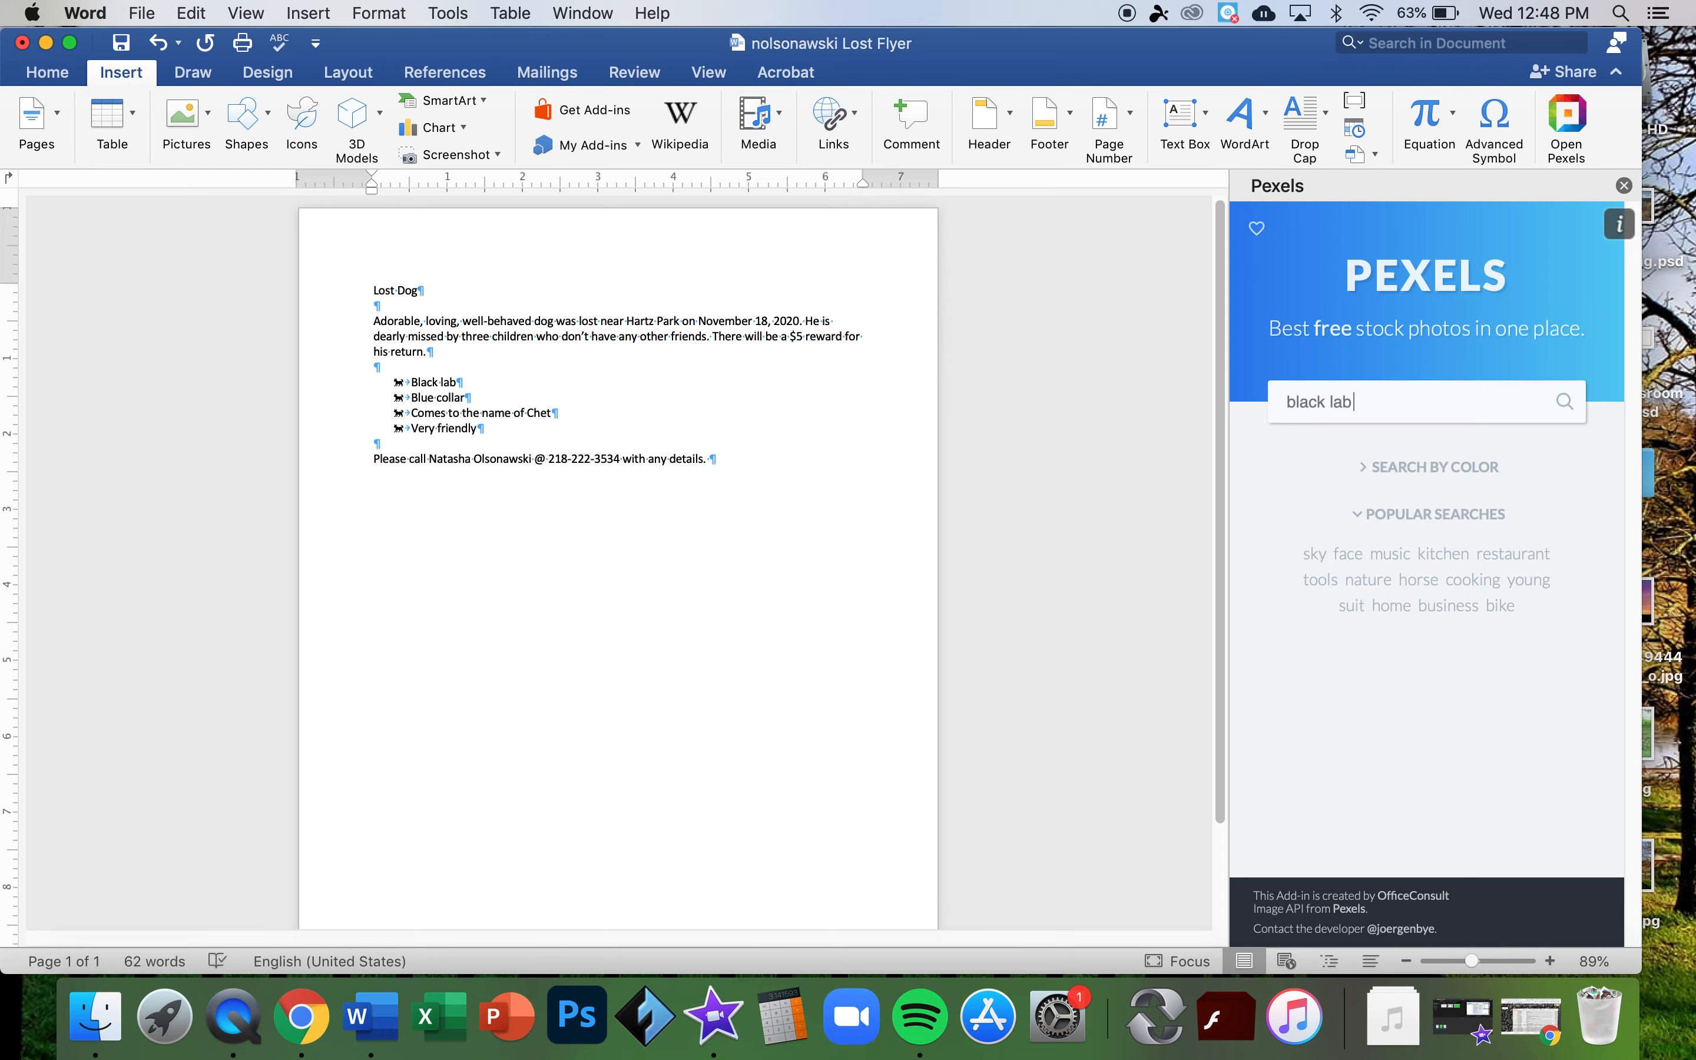
pyautogui.write('ador')
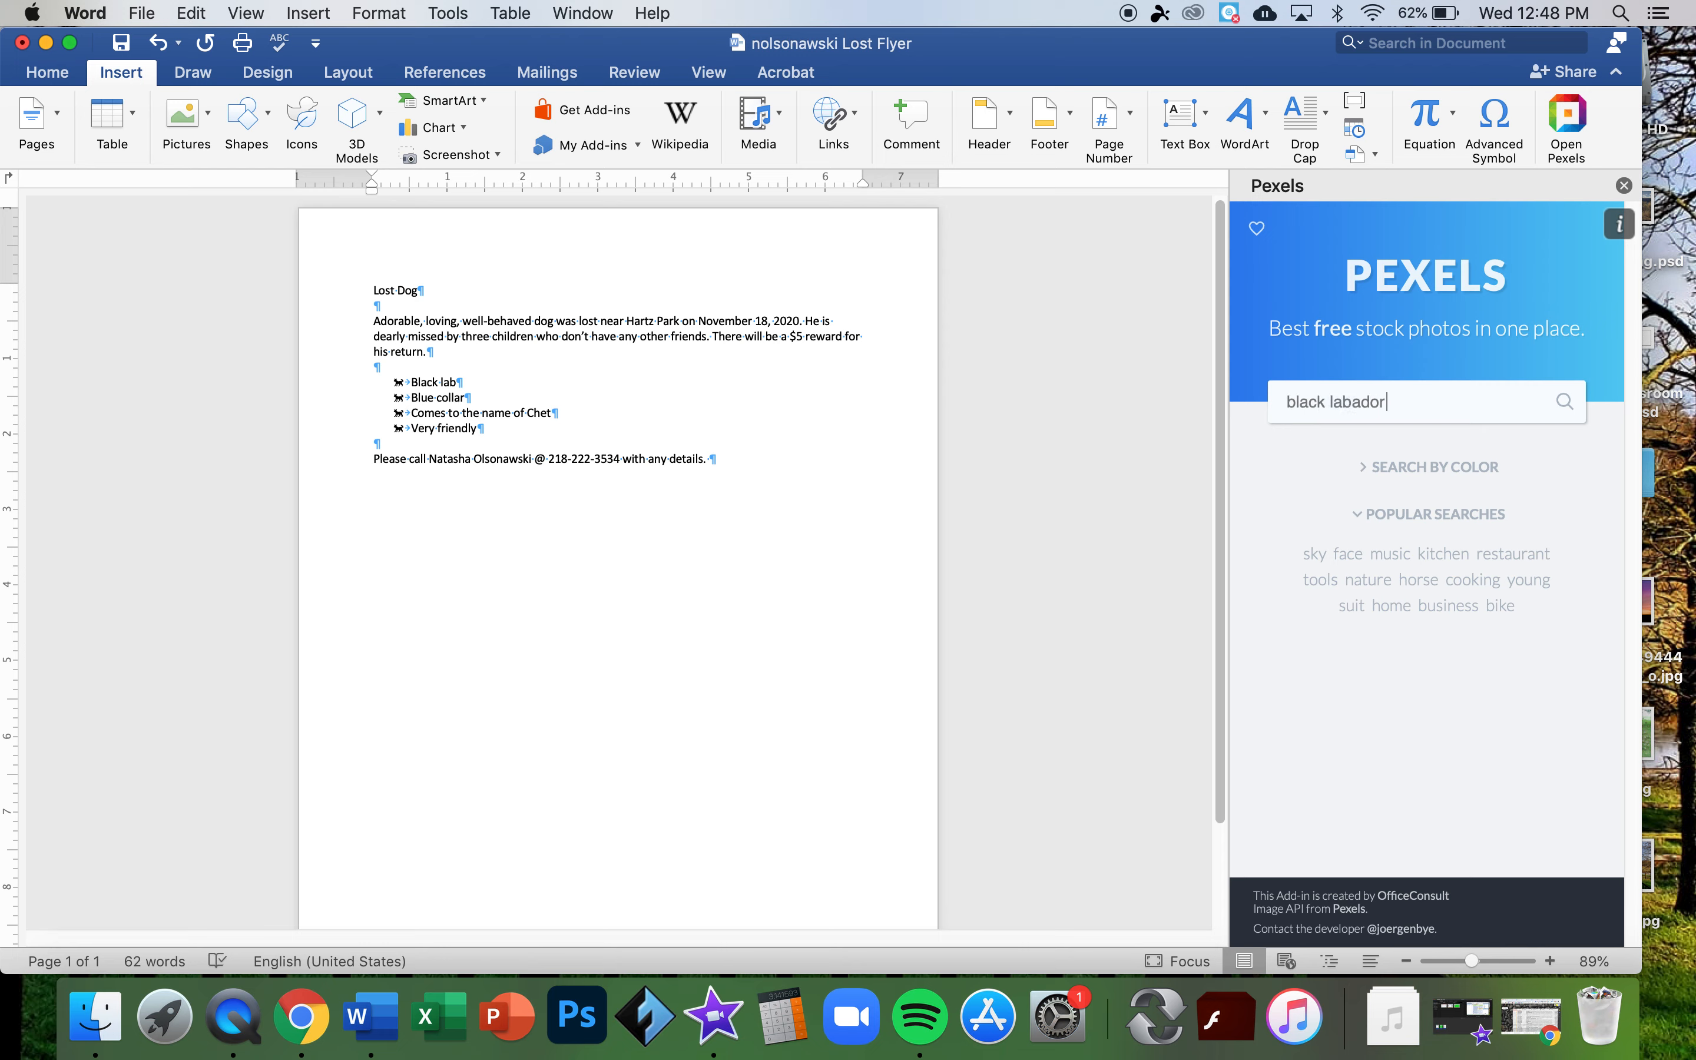
pyautogui.click(1353, 433)
pyautogui.click(1565, 401)
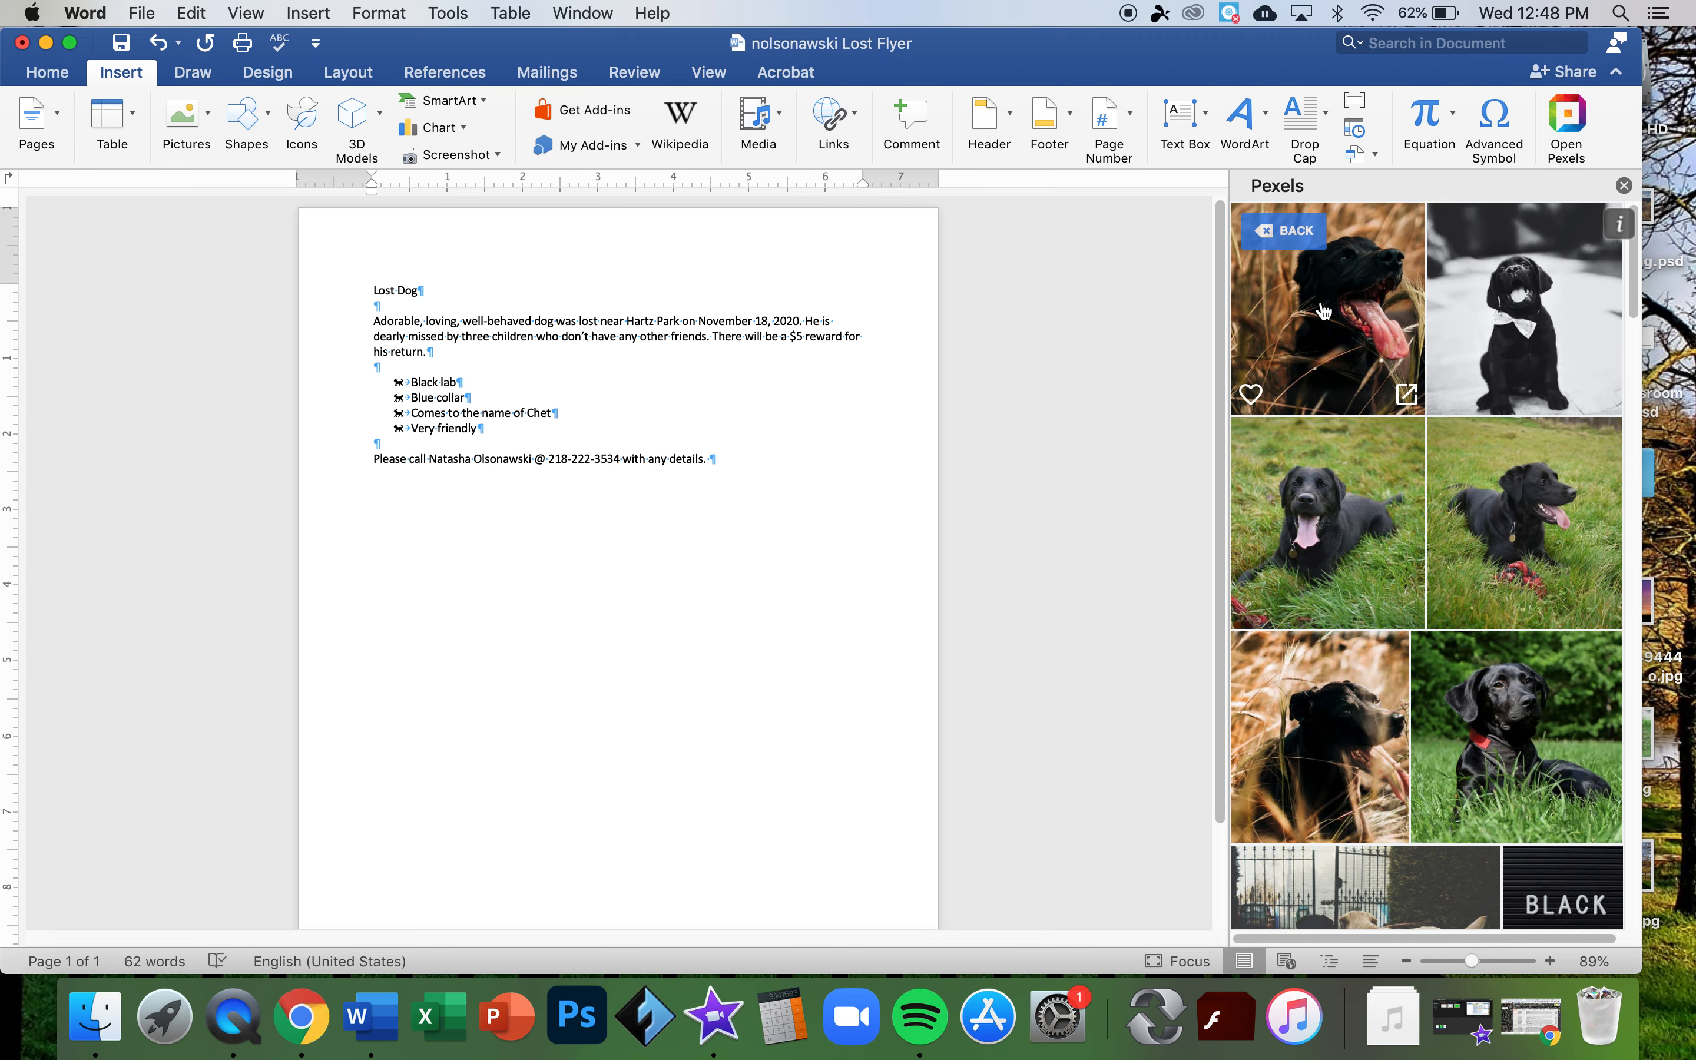
pyautogui.scroll(-4, 1439, 548)
pyautogui.scroll(4, 1438, 547)
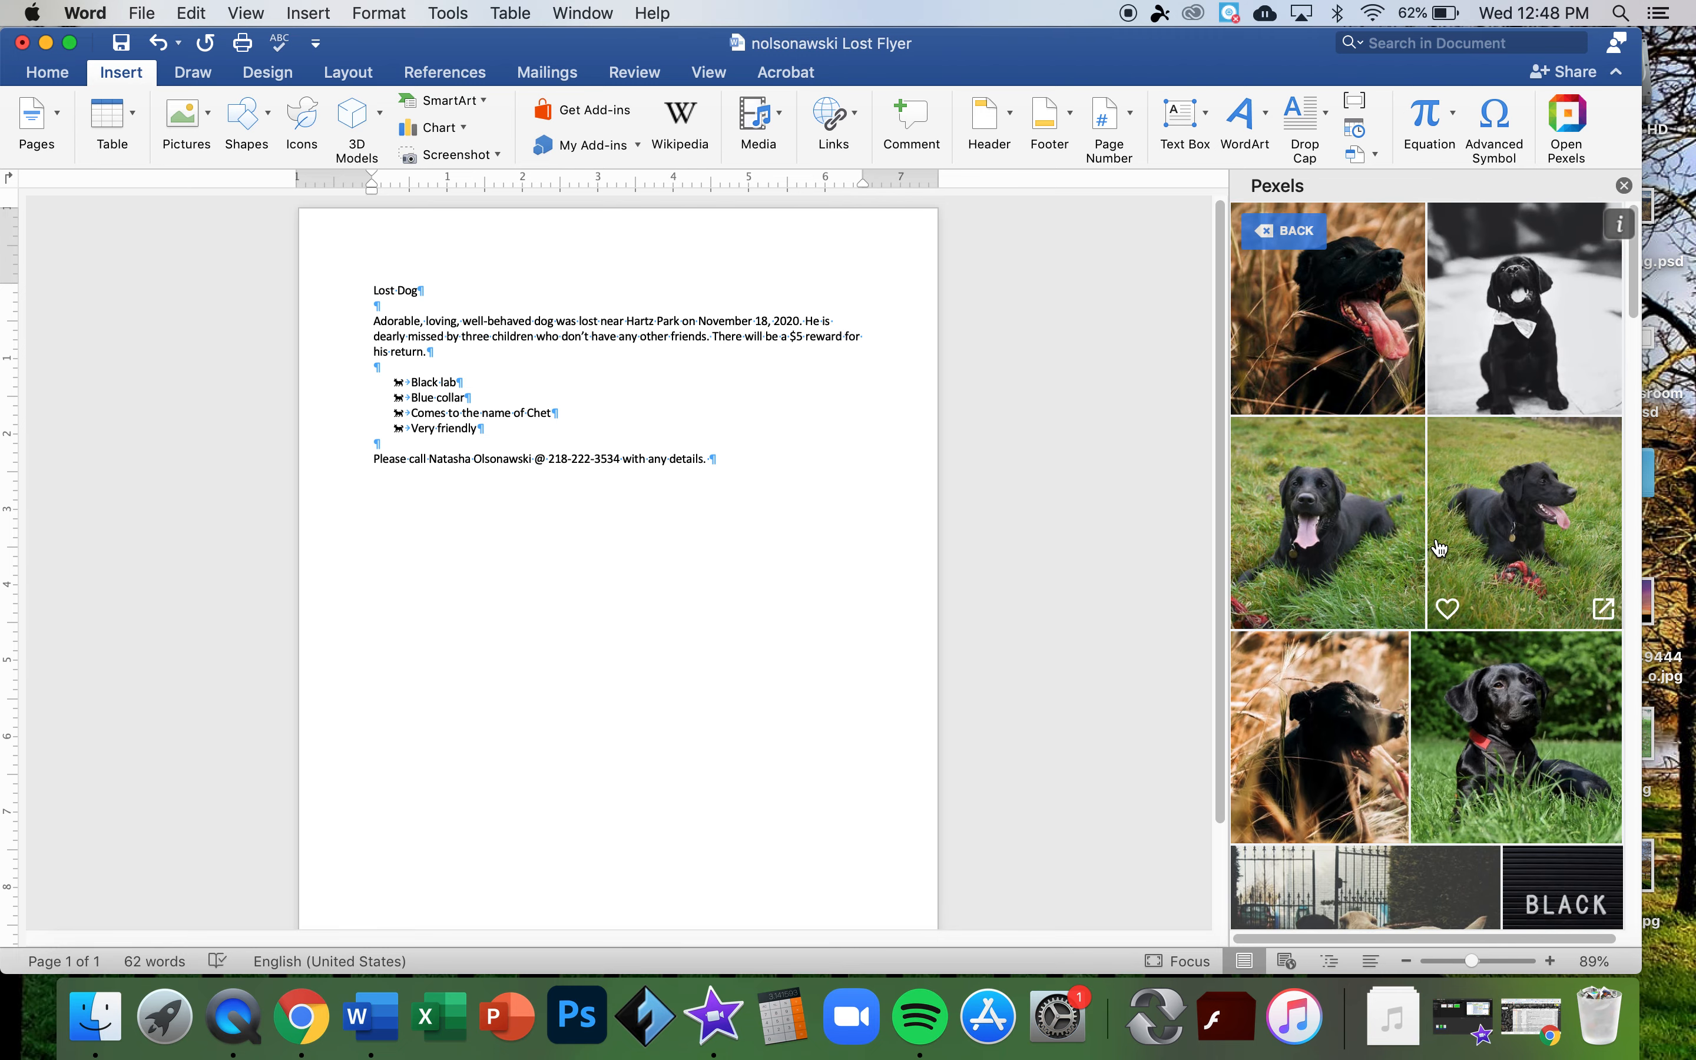
# - Insert the Pexels photo of a black Labrador lying in grass and scale it down
pyautogui.click(1357, 527)
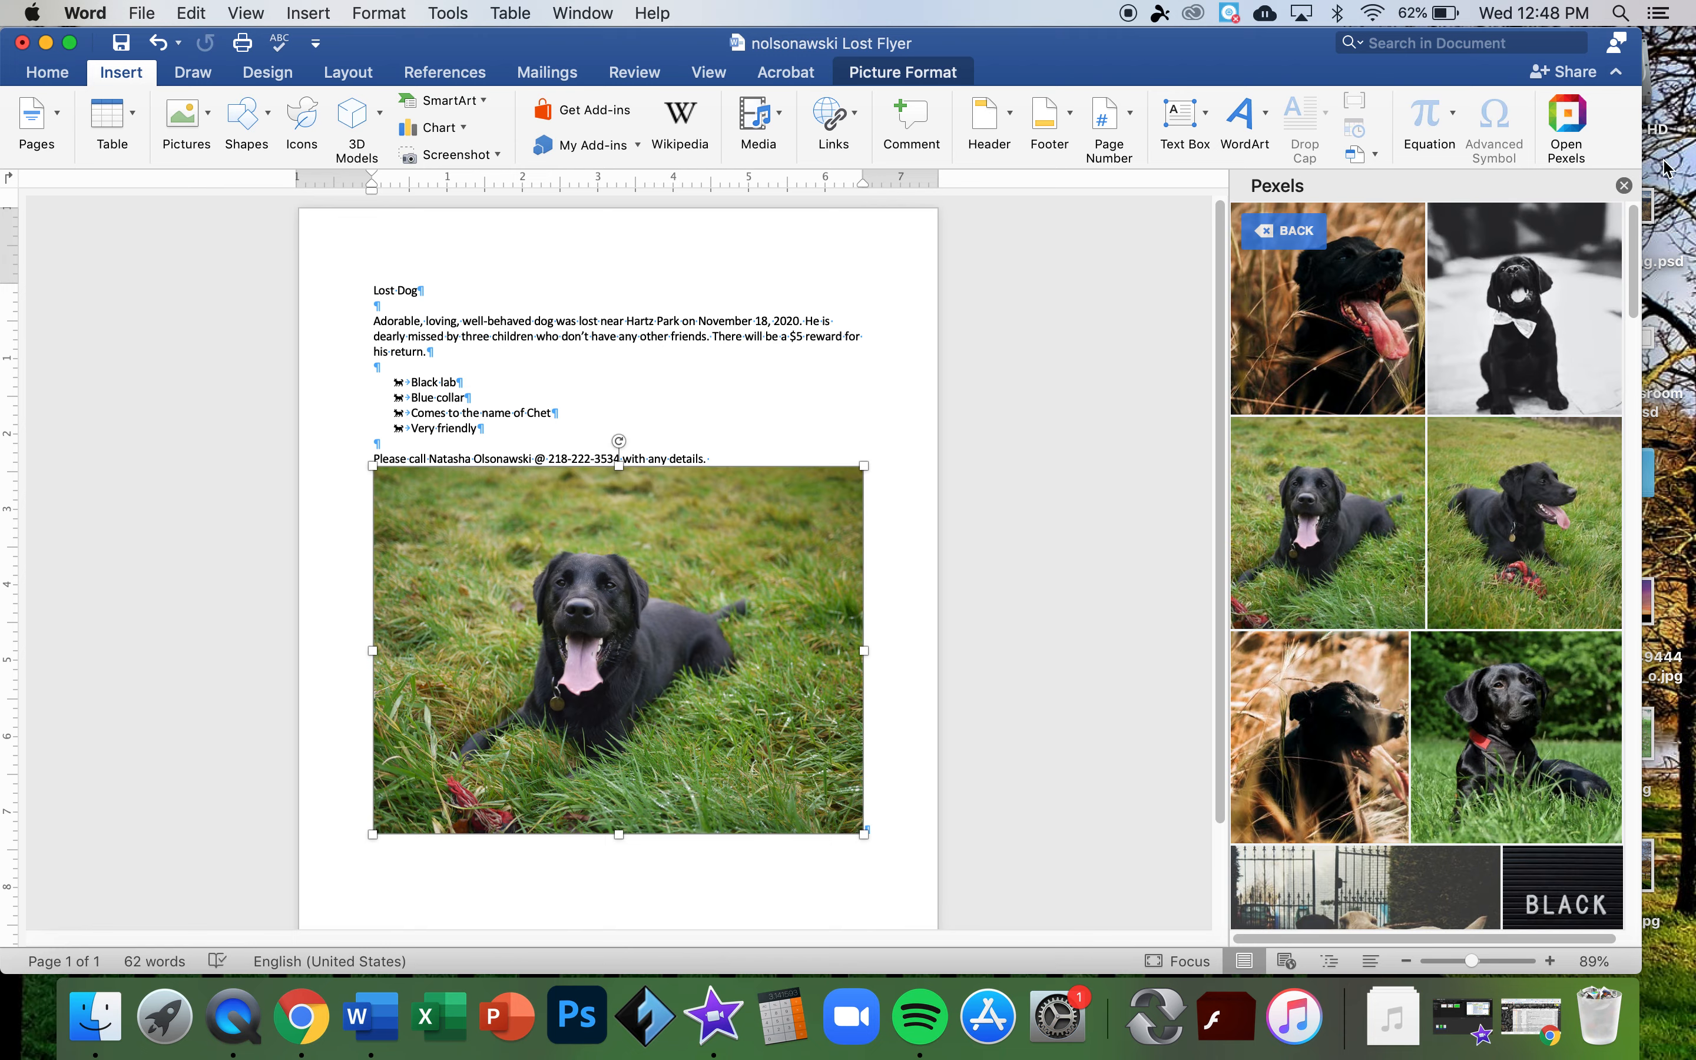
pyautogui.click(1623, 186)
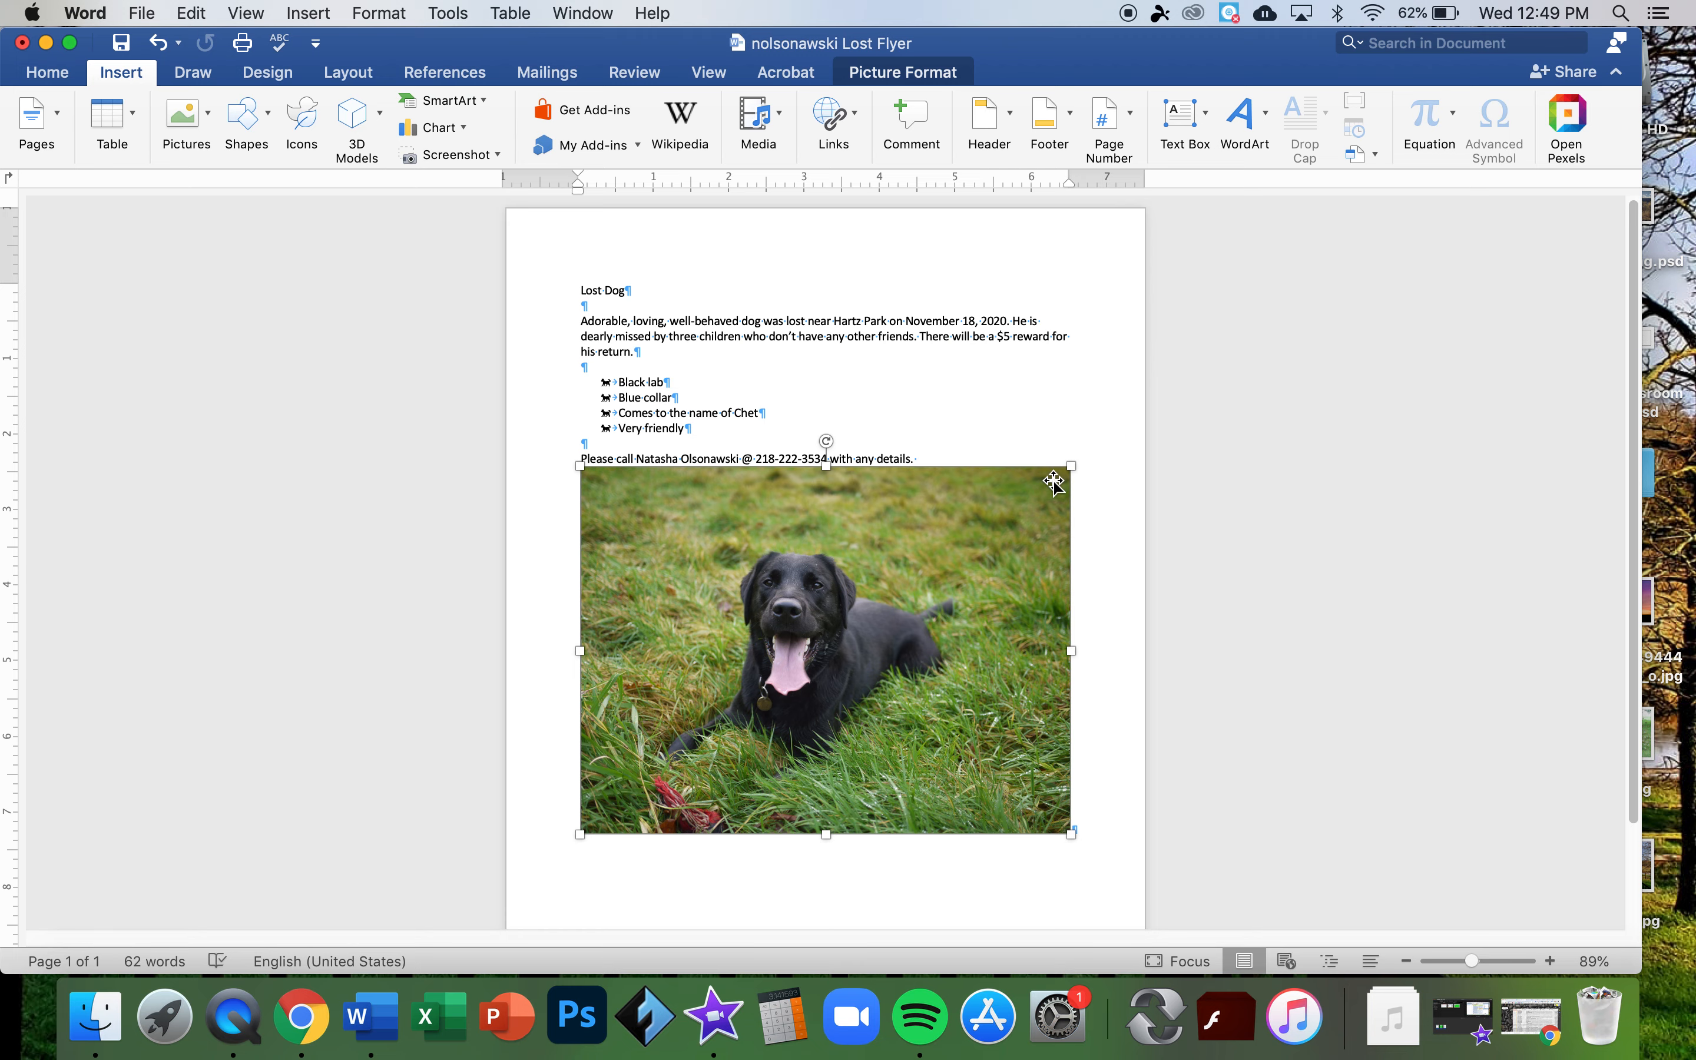
pyautogui.scroll(-3, 1053, 482)
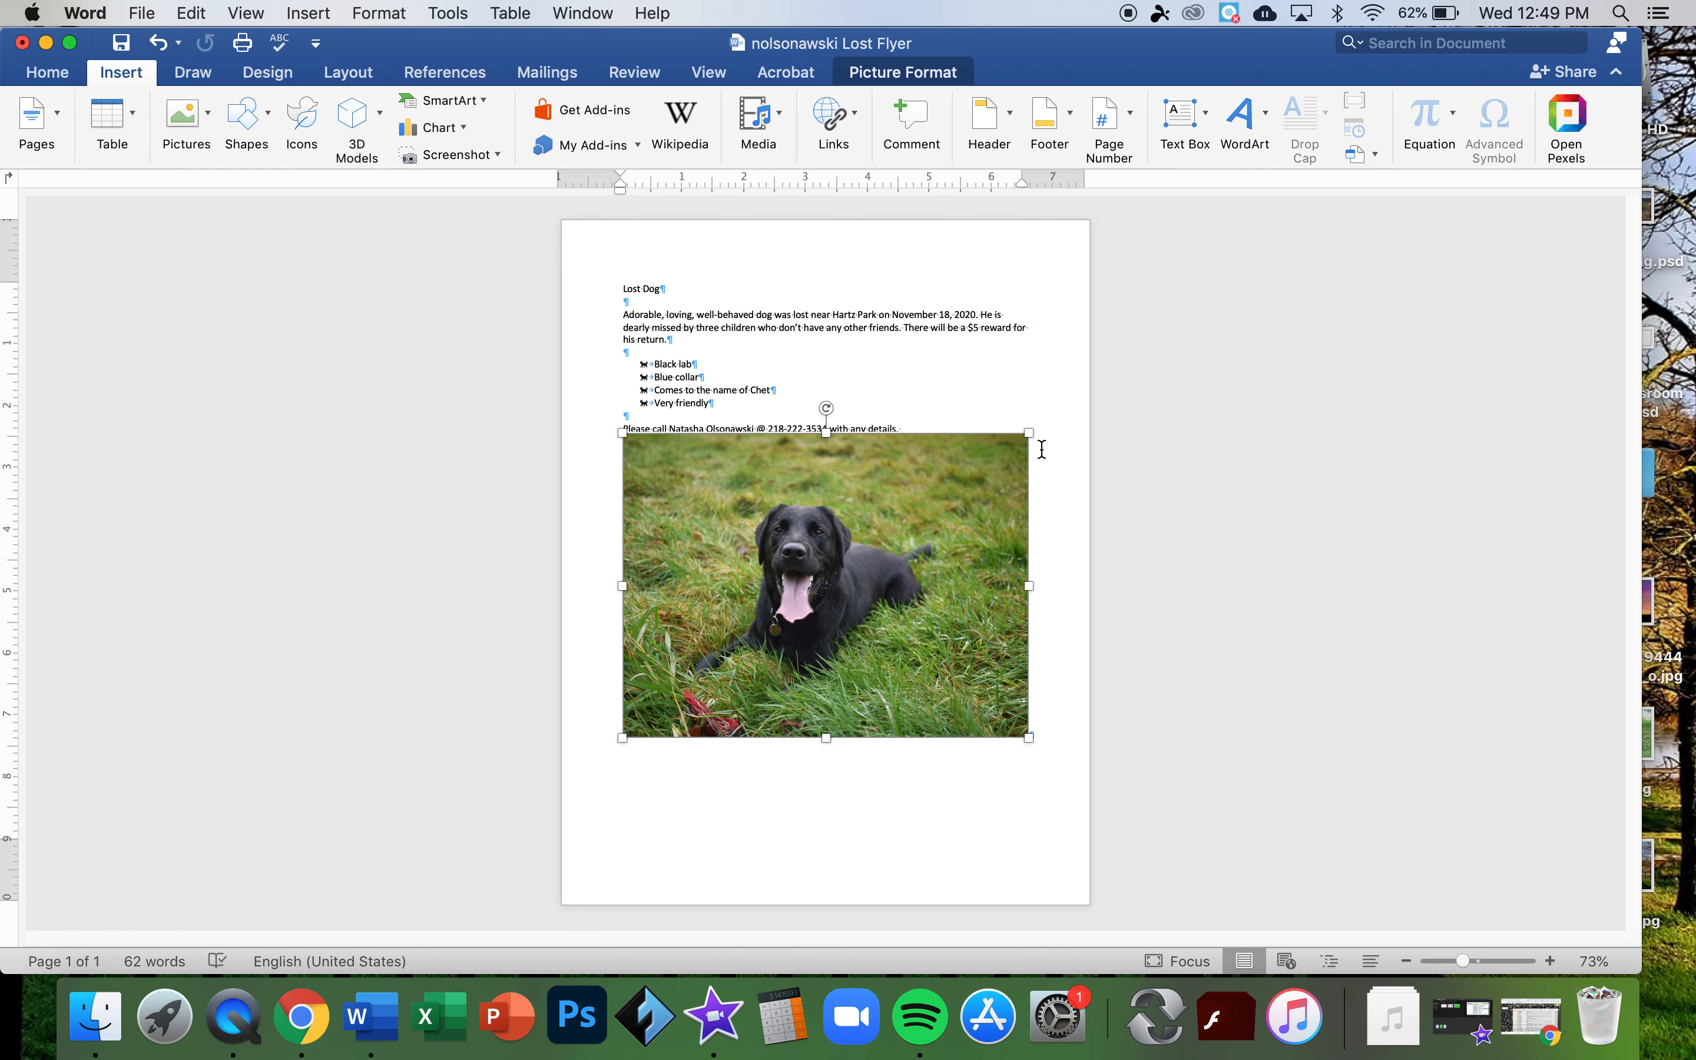
pyautogui.moveTo(1028, 434); pyautogui.dragTo(923, 526)
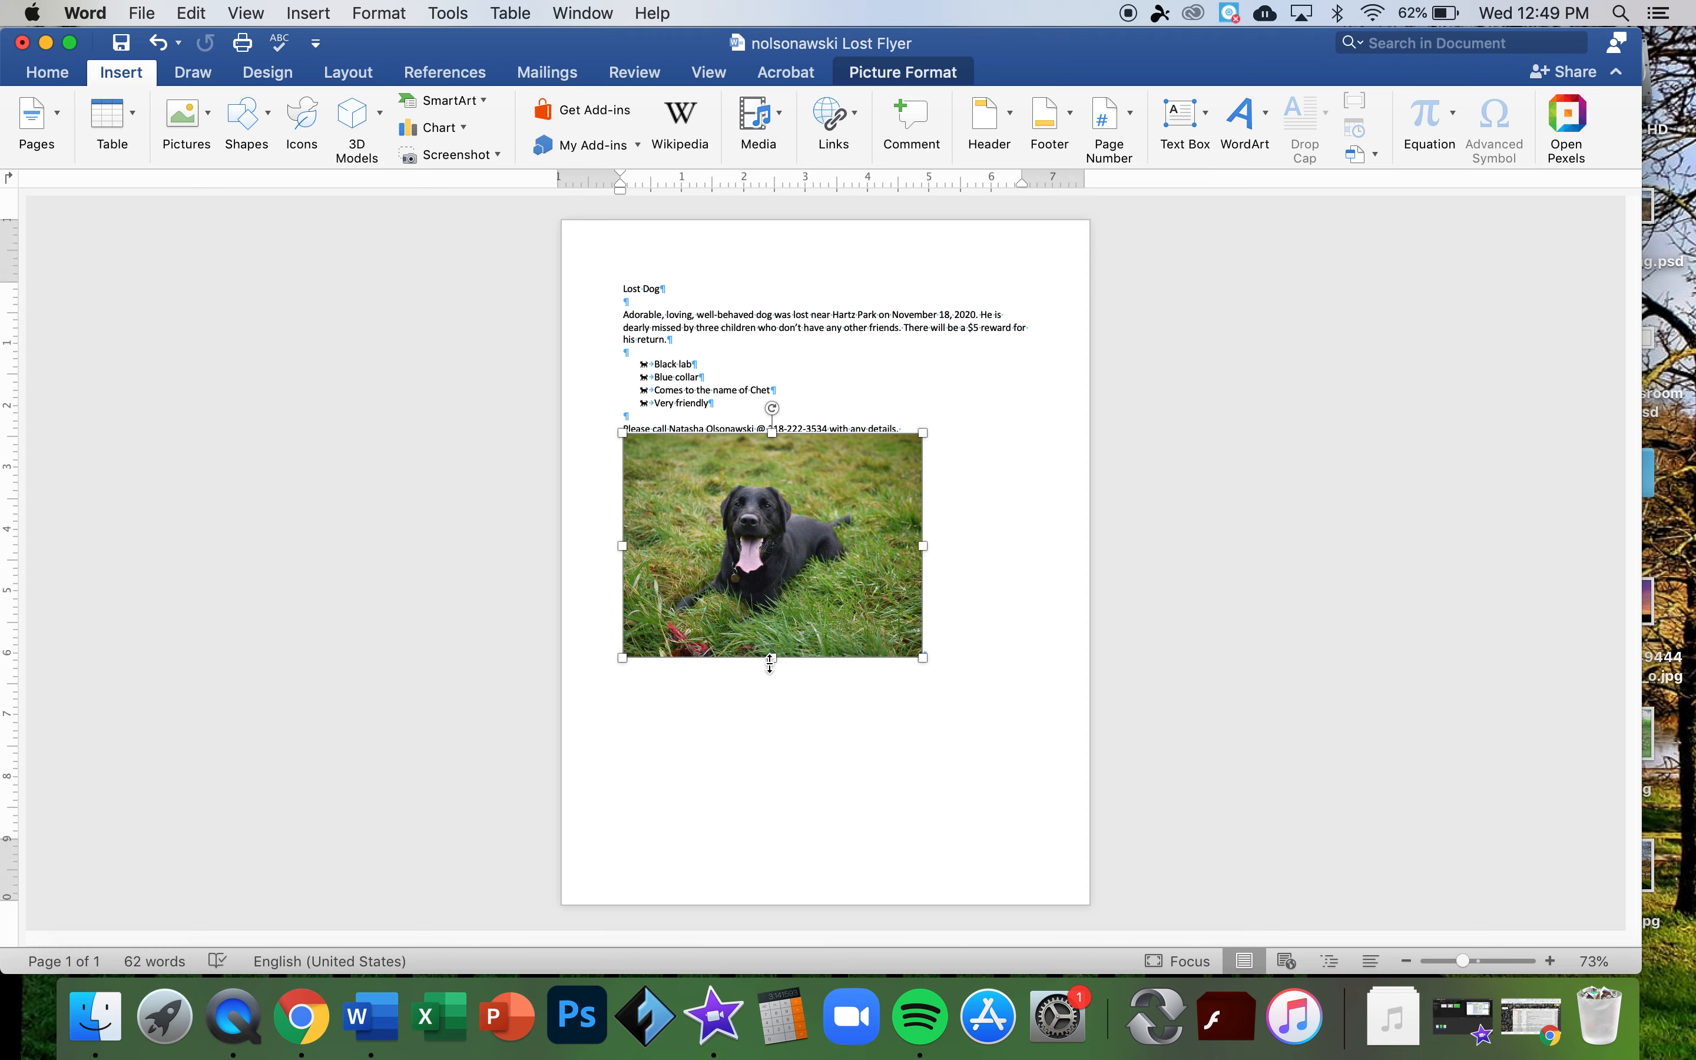
# - Drag the dog photo into the bullet list, just after the Chet item
pyautogui.moveTo(744, 522); pyautogui.dragTo(714, 406)
pyautogui.click(730, 452)
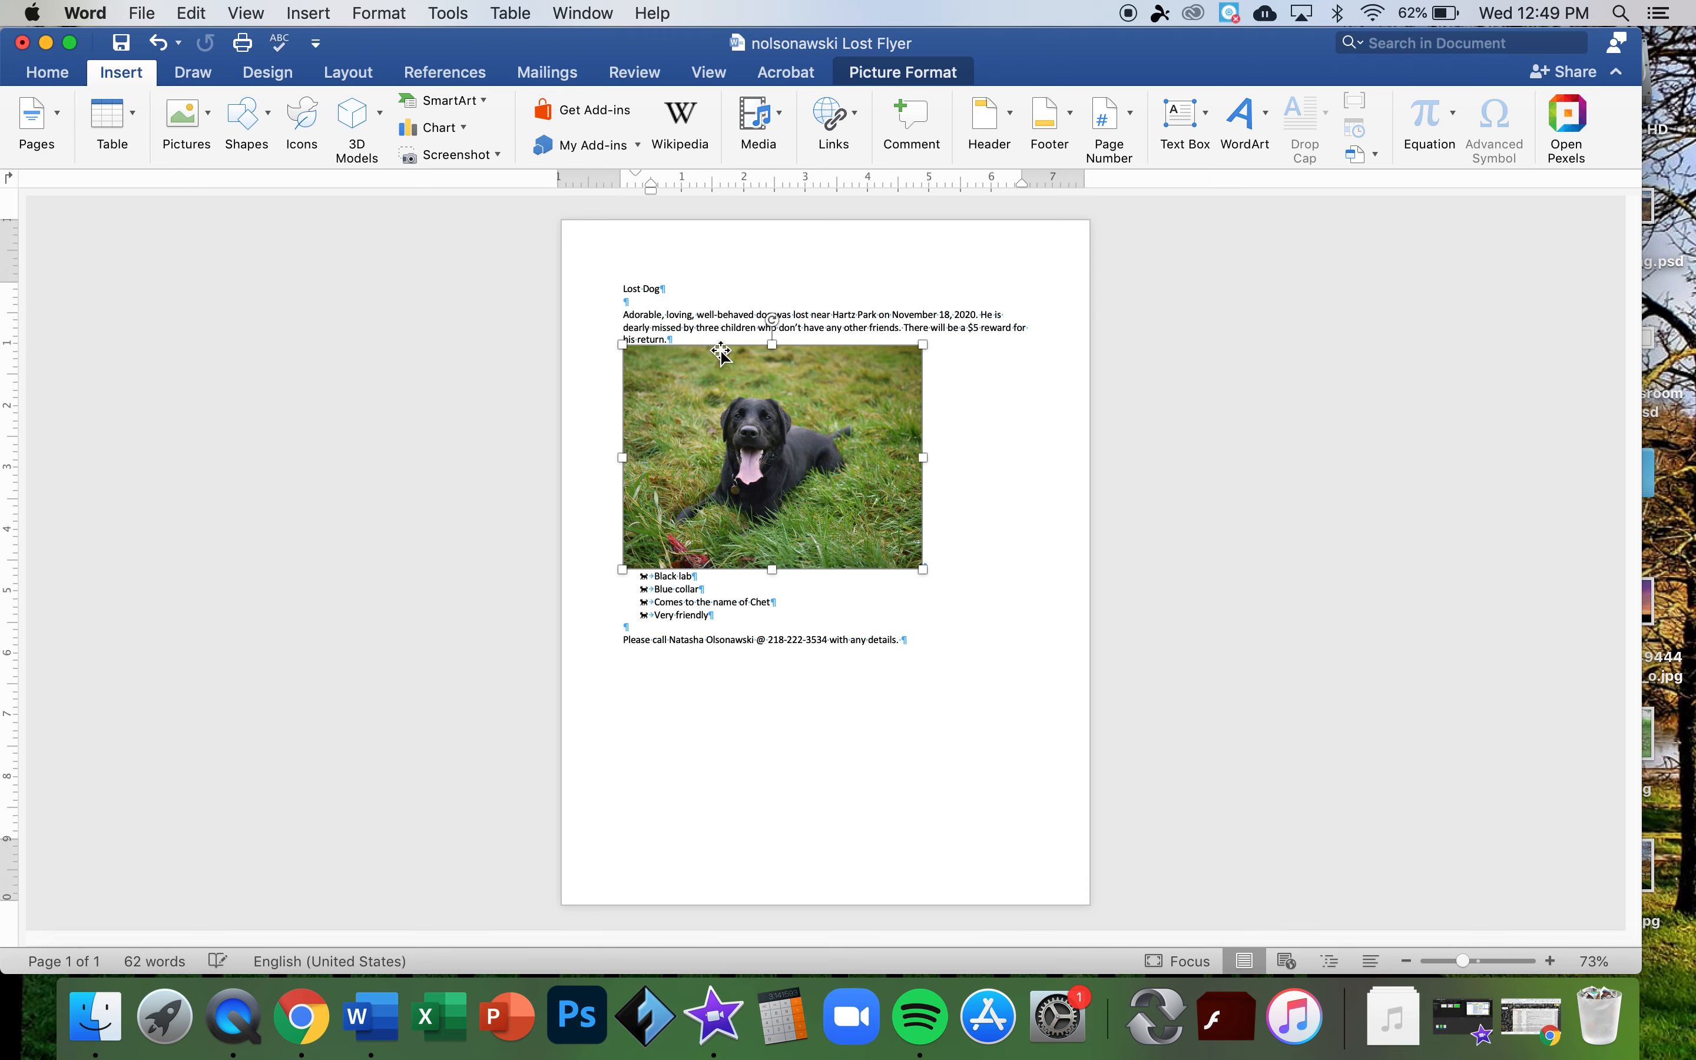
pyautogui.moveTo(806, 459); pyautogui.dragTo(784, 601)
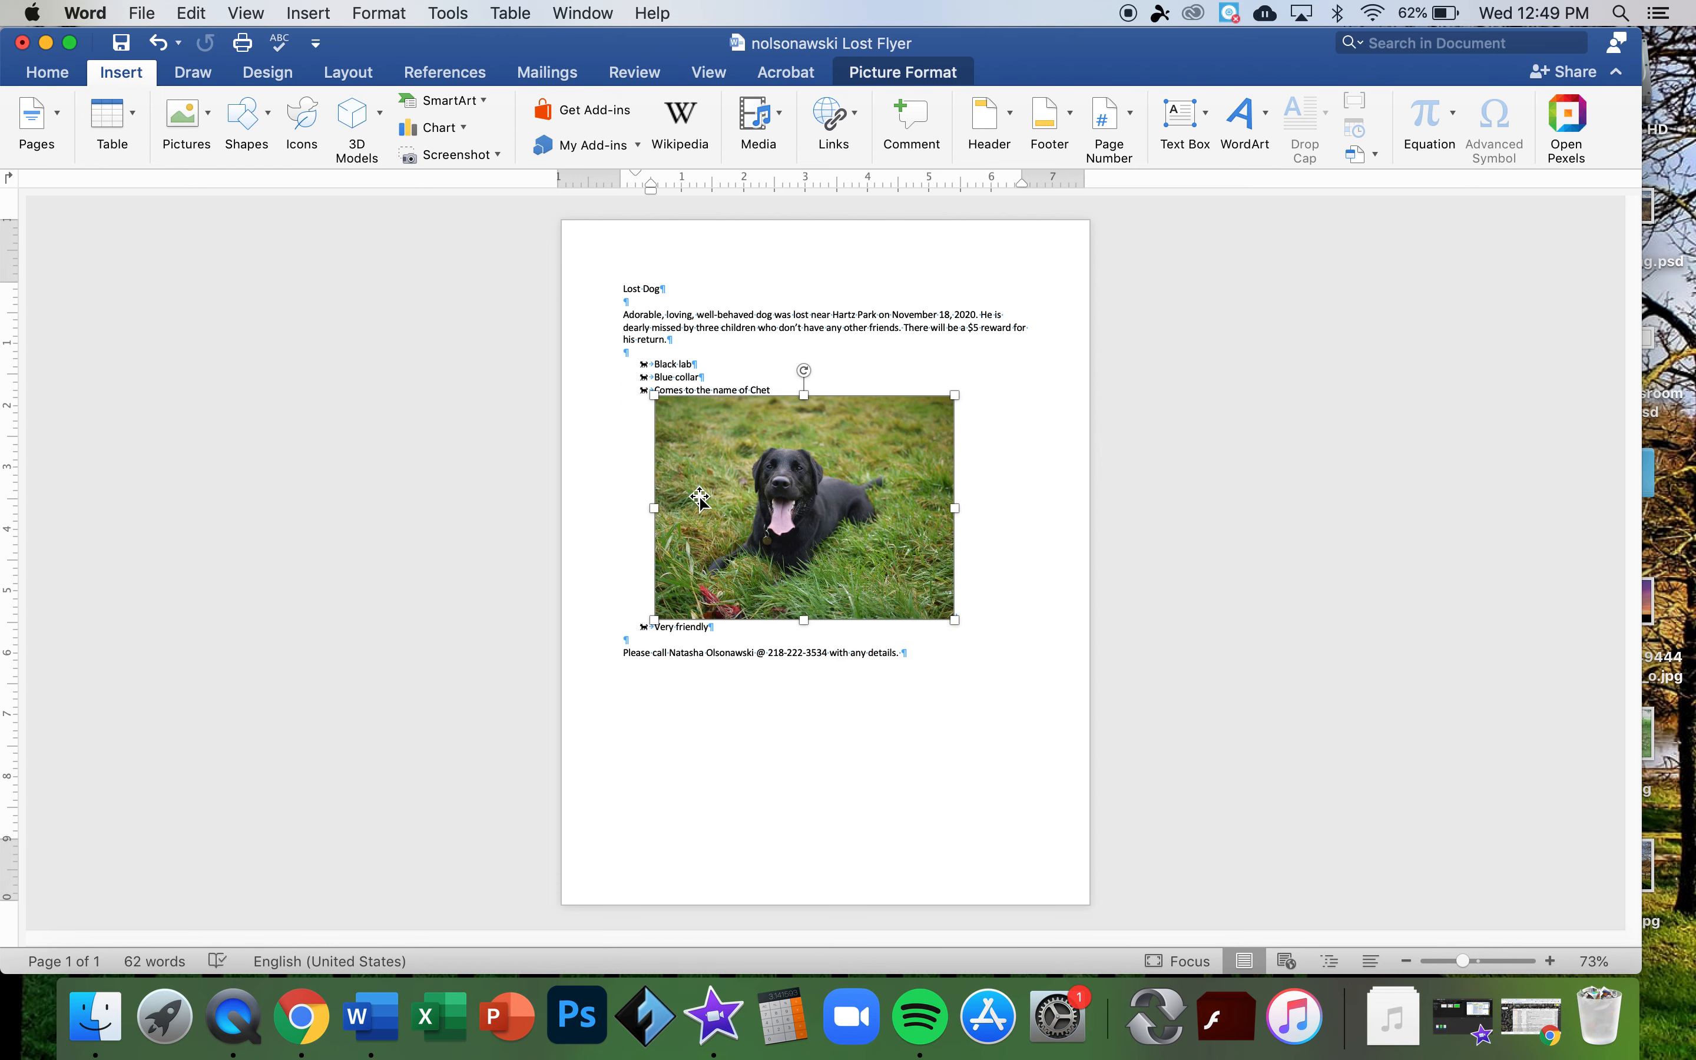
pyautogui.click(878, 80)
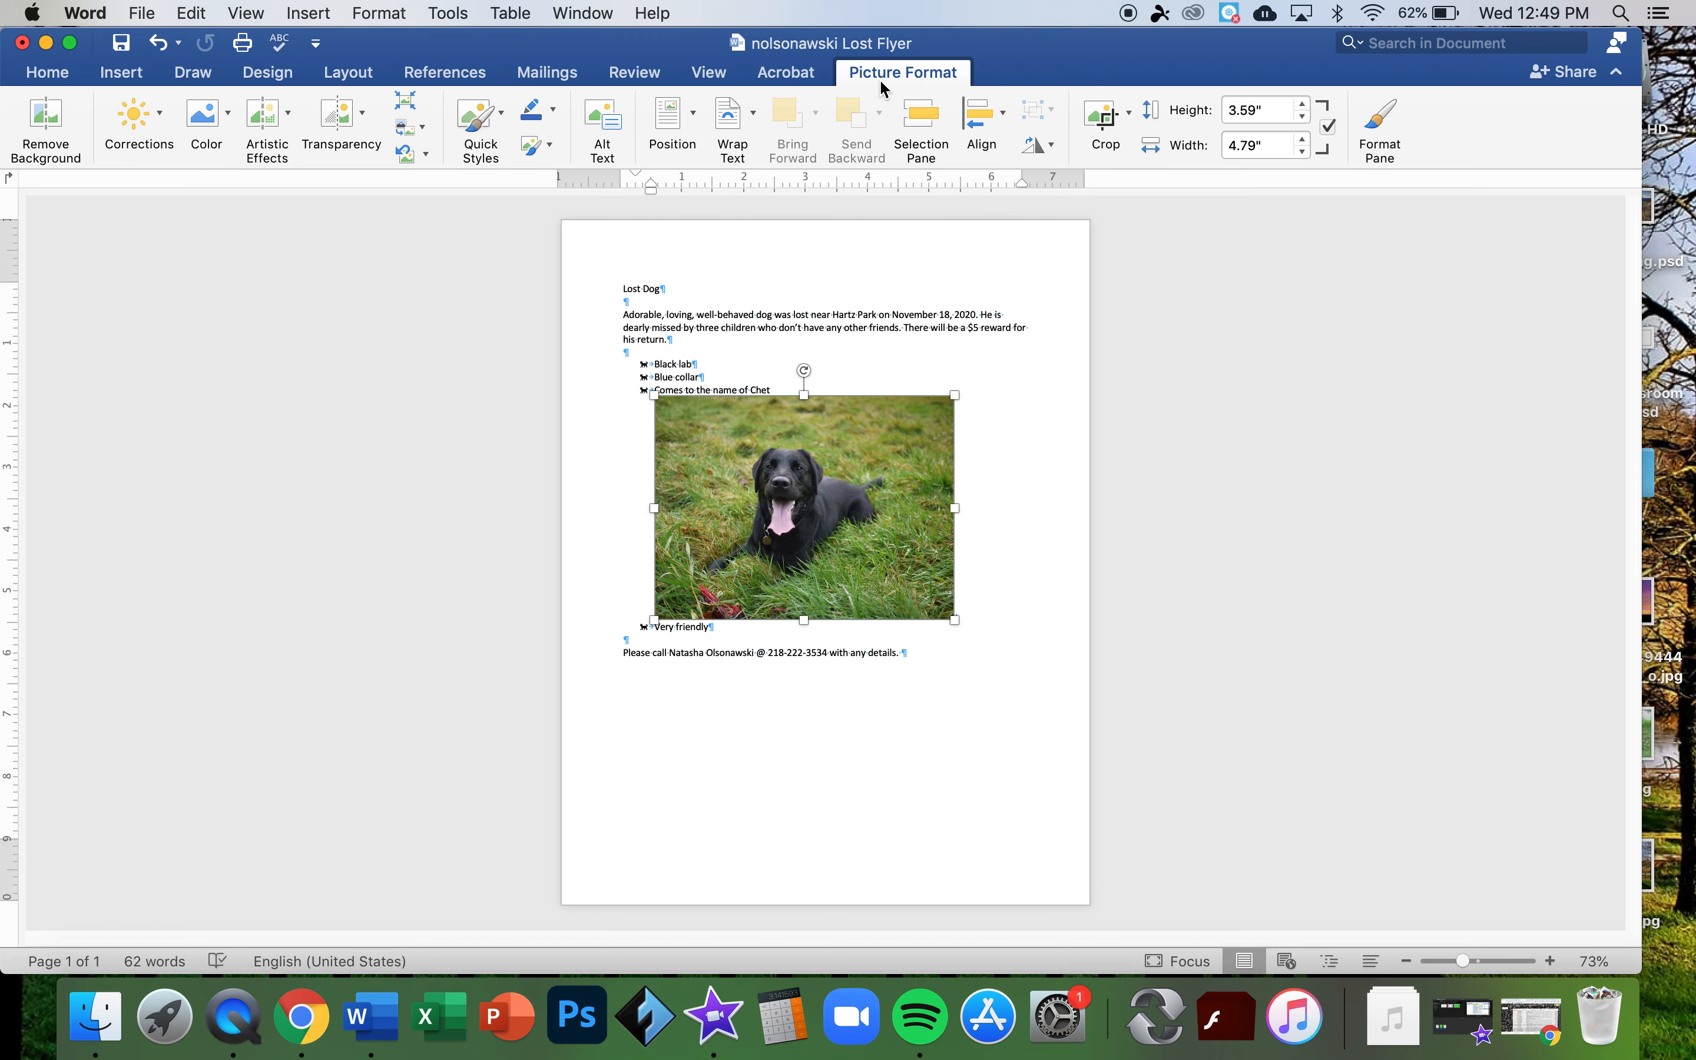
# - Set the photo's text wrapping to Top and Bottom and reposition it in the list
pyautogui.click(752, 118)
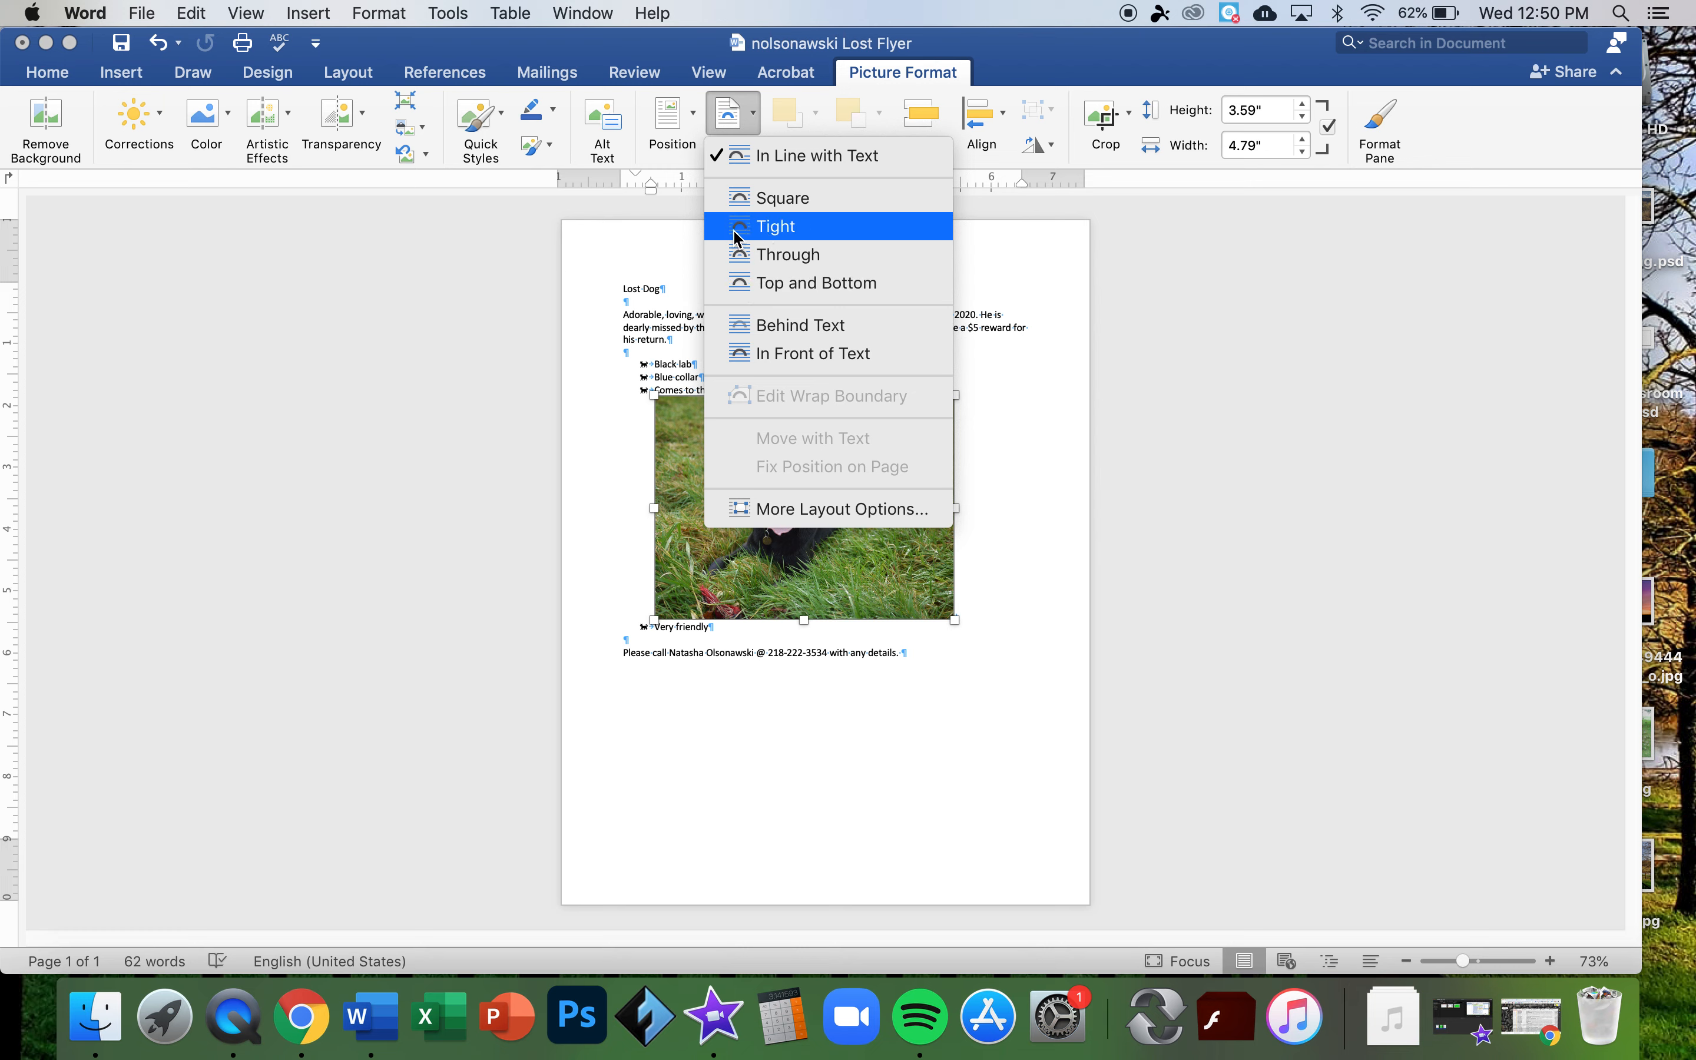
pyautogui.click(782, 286)
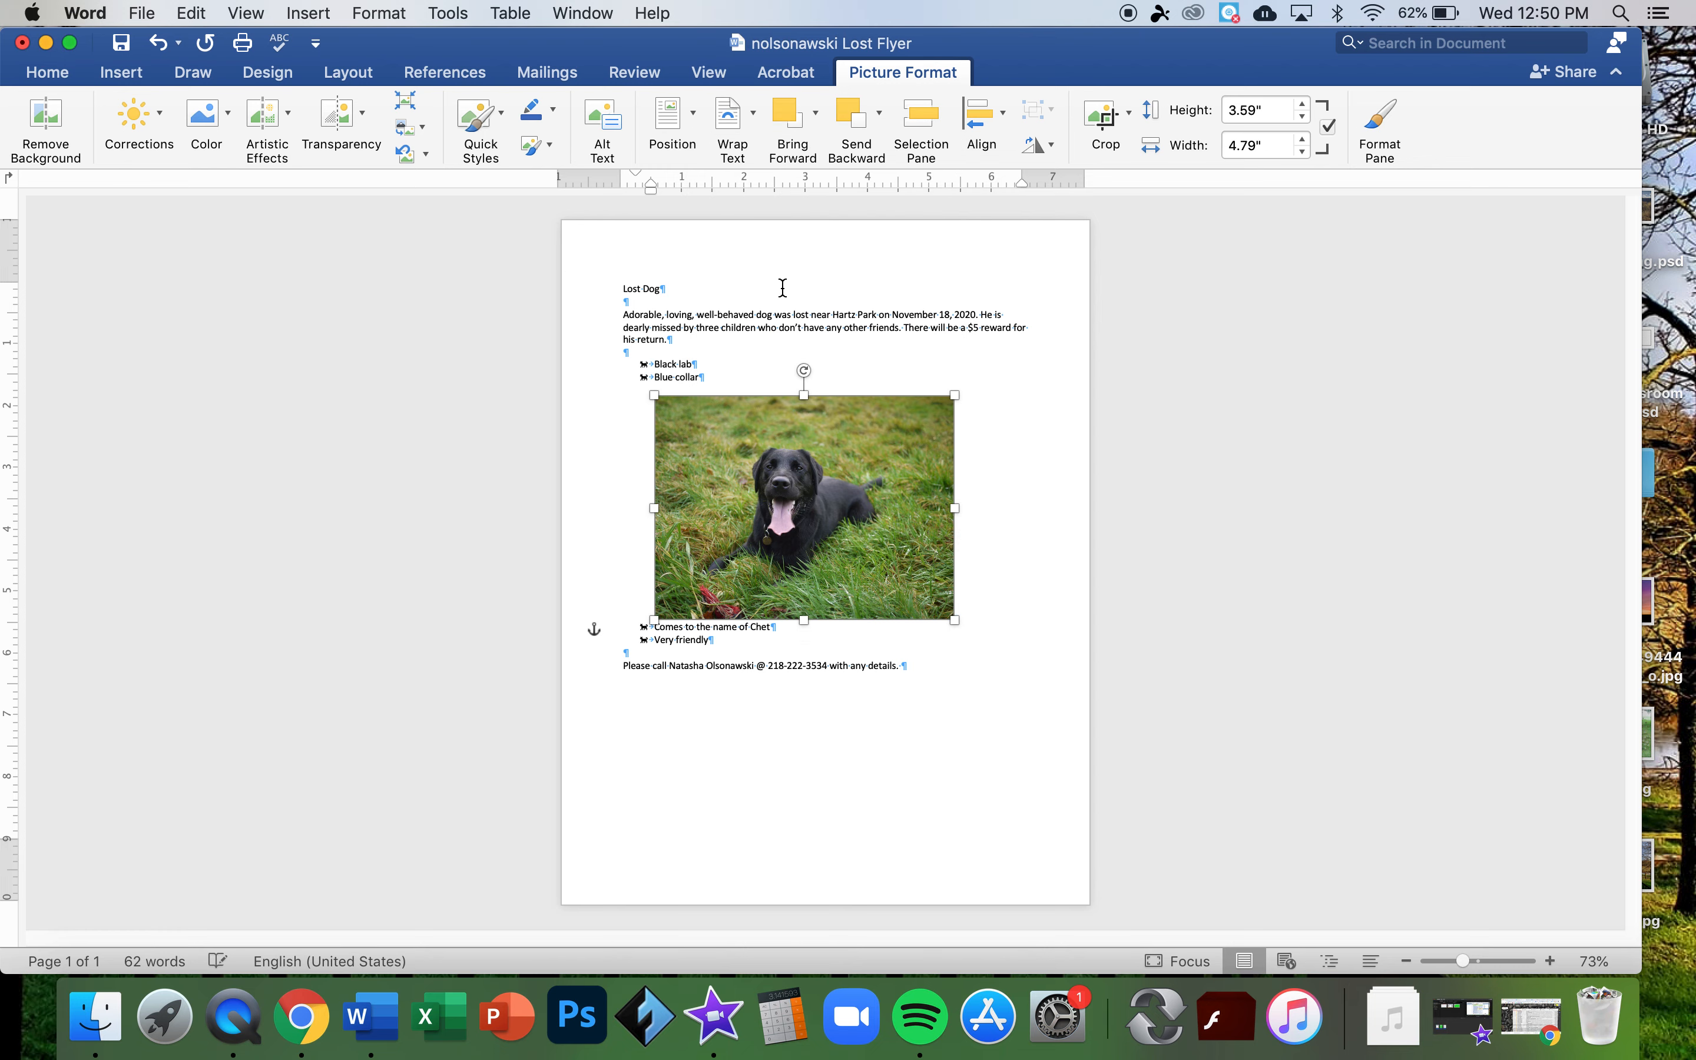
pyautogui.moveTo(782, 468); pyautogui.dragTo(859, 471)
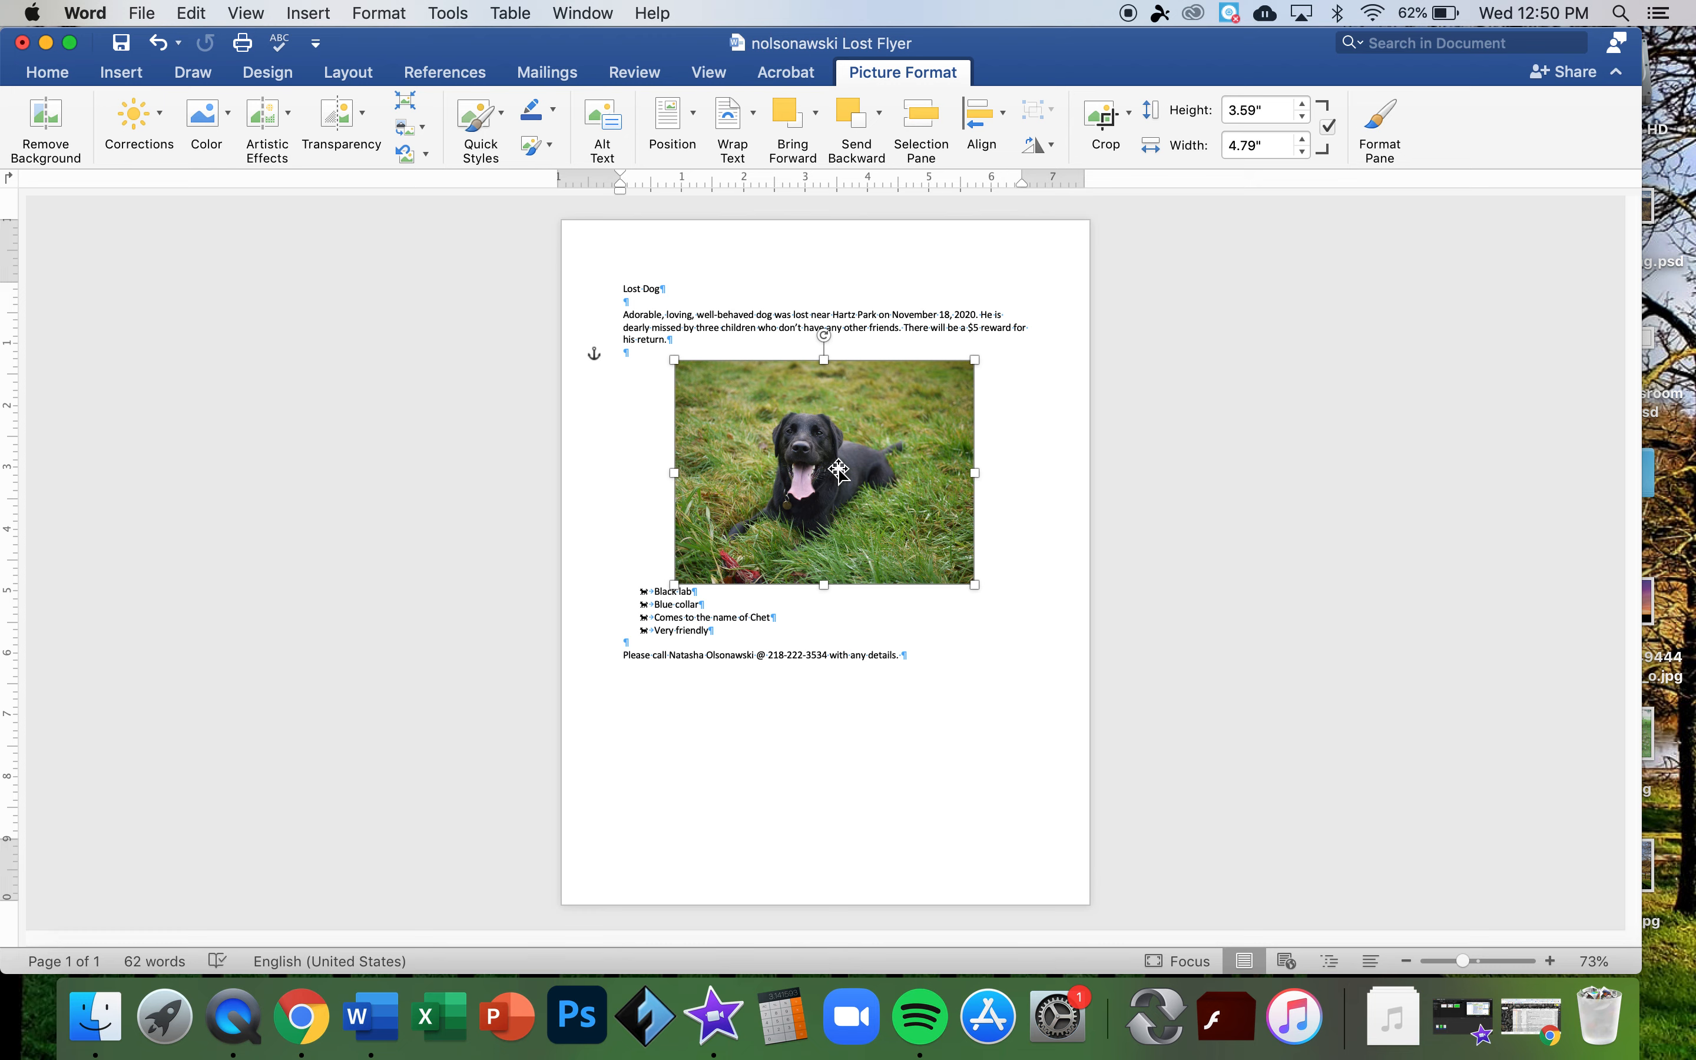
# - Set the photo position to Middle Center, then undo a move higher on the page
pyautogui.click(695, 126)
pyautogui.click(747, 390)
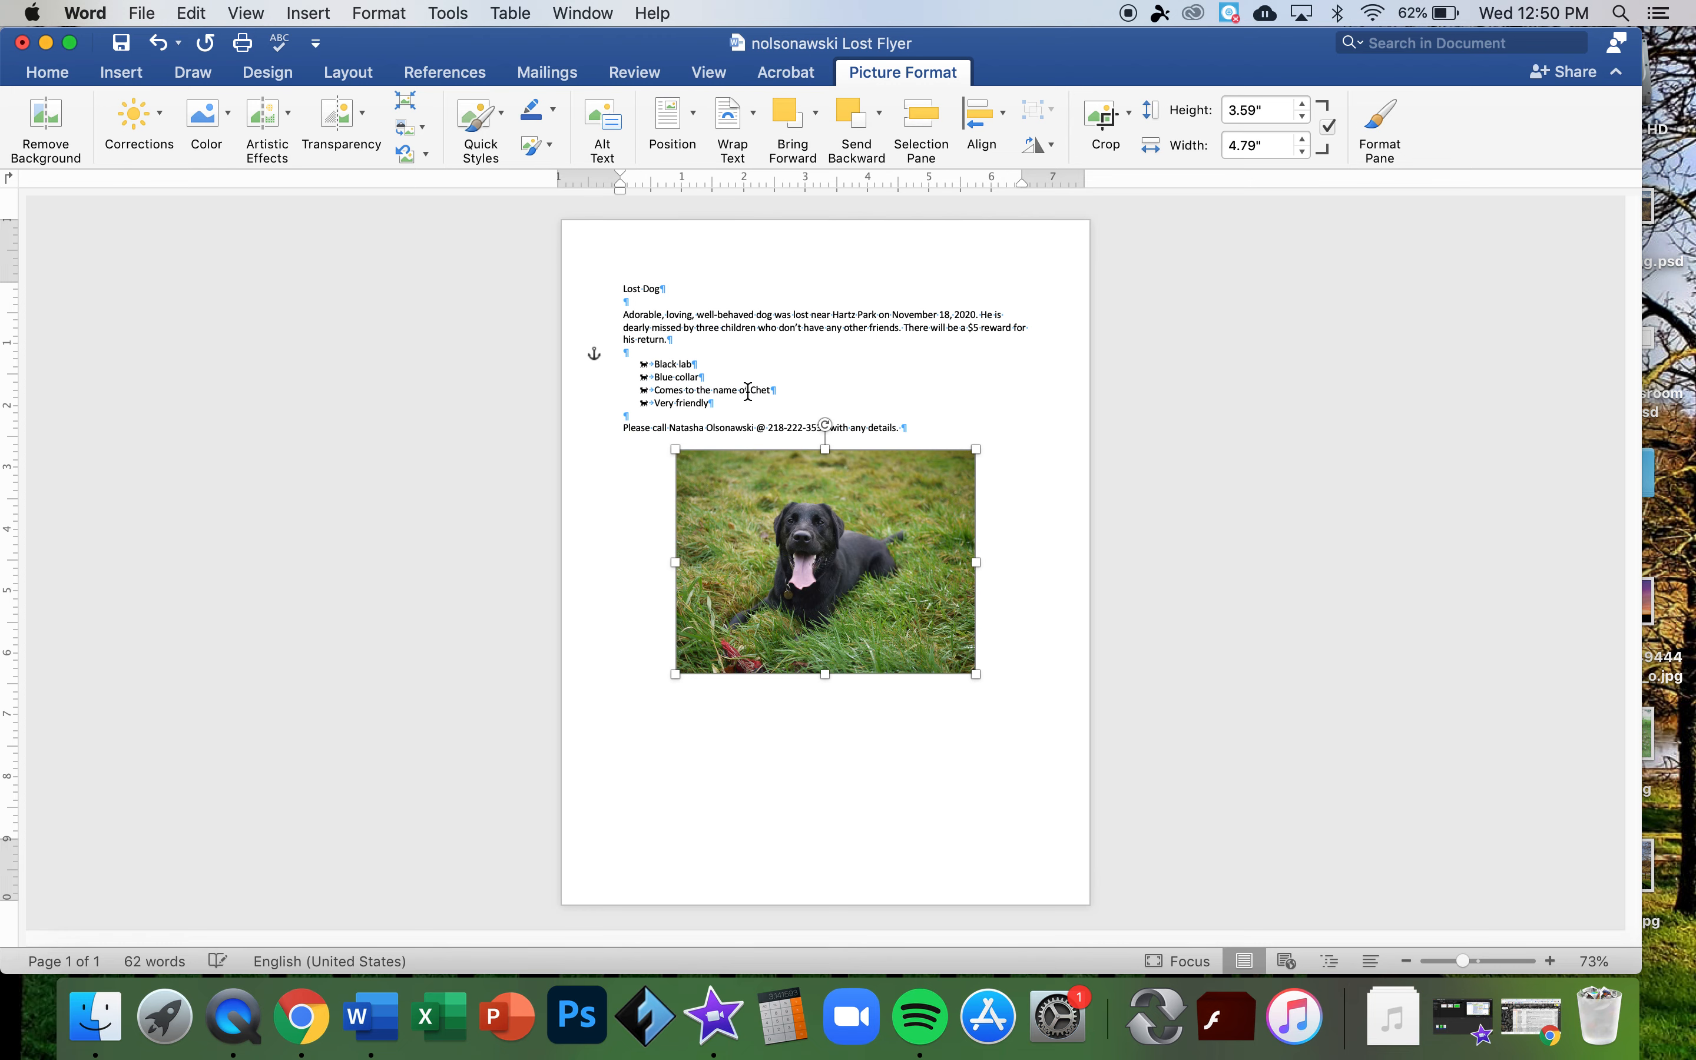
pyautogui.moveTo(790, 548); pyautogui.dragTo(773, 461)
pyautogui.press('super+z')
# - Drag the dog photo upward on the page
pyautogui.click(692, 137)
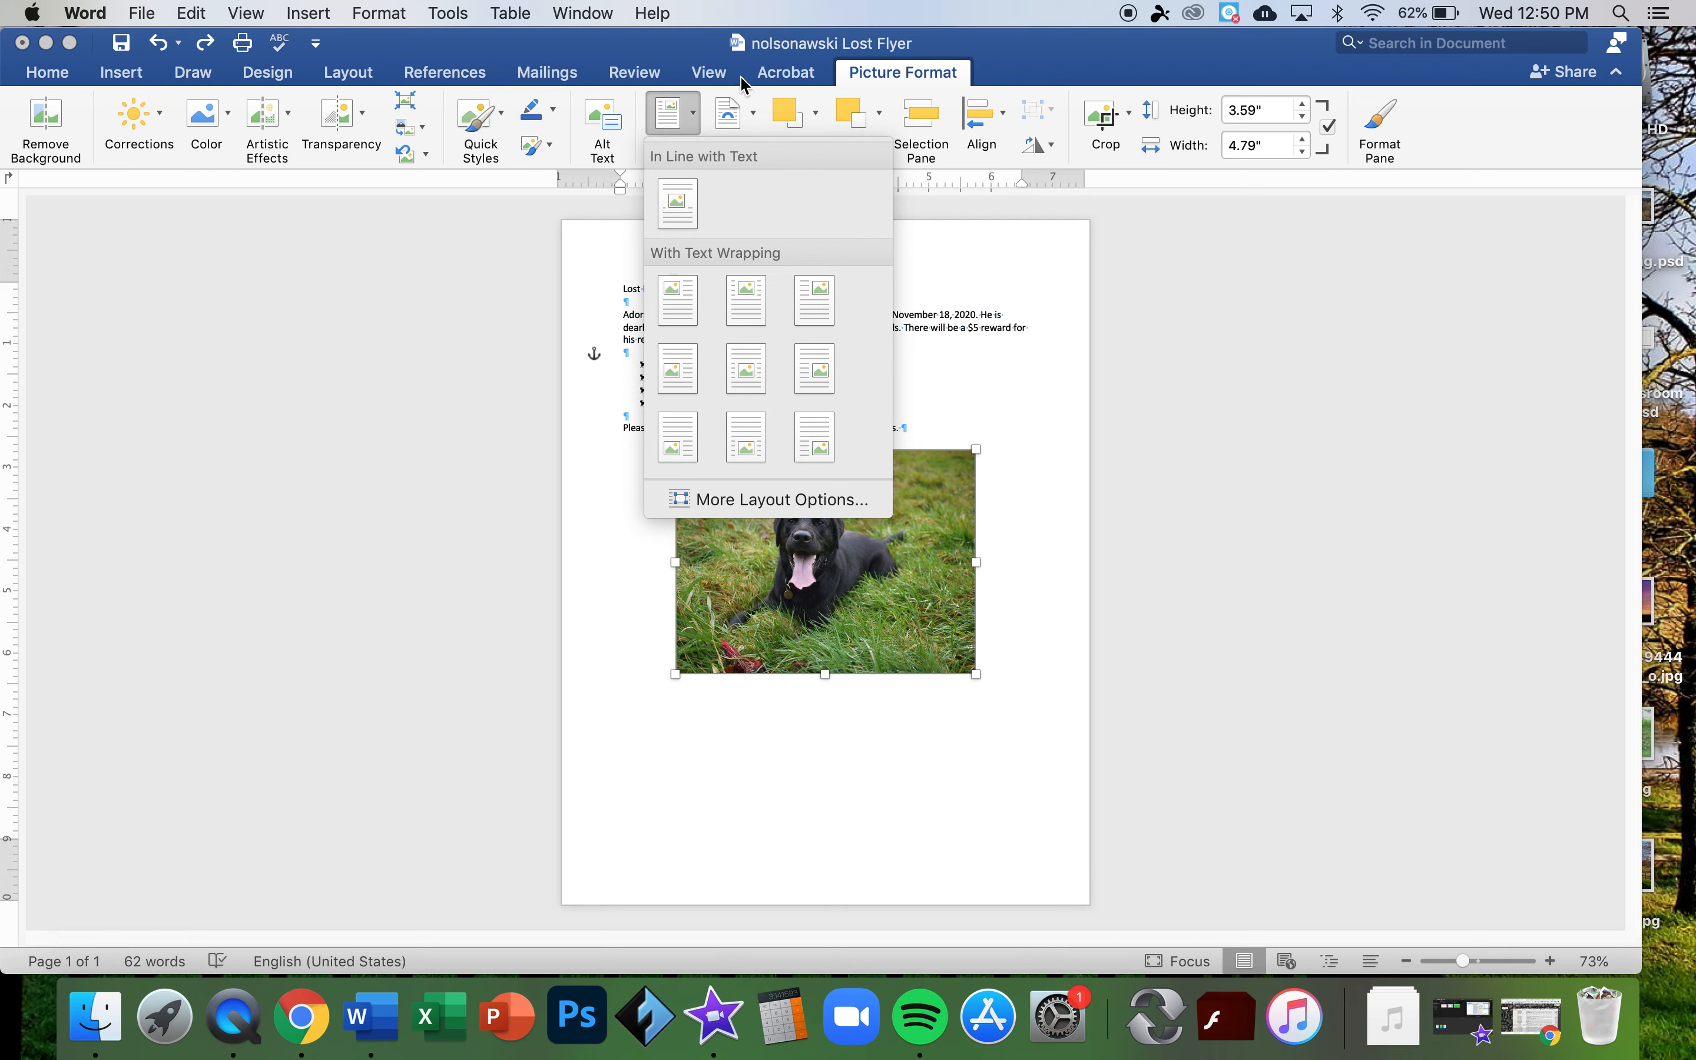
pyautogui.click(915, 598)
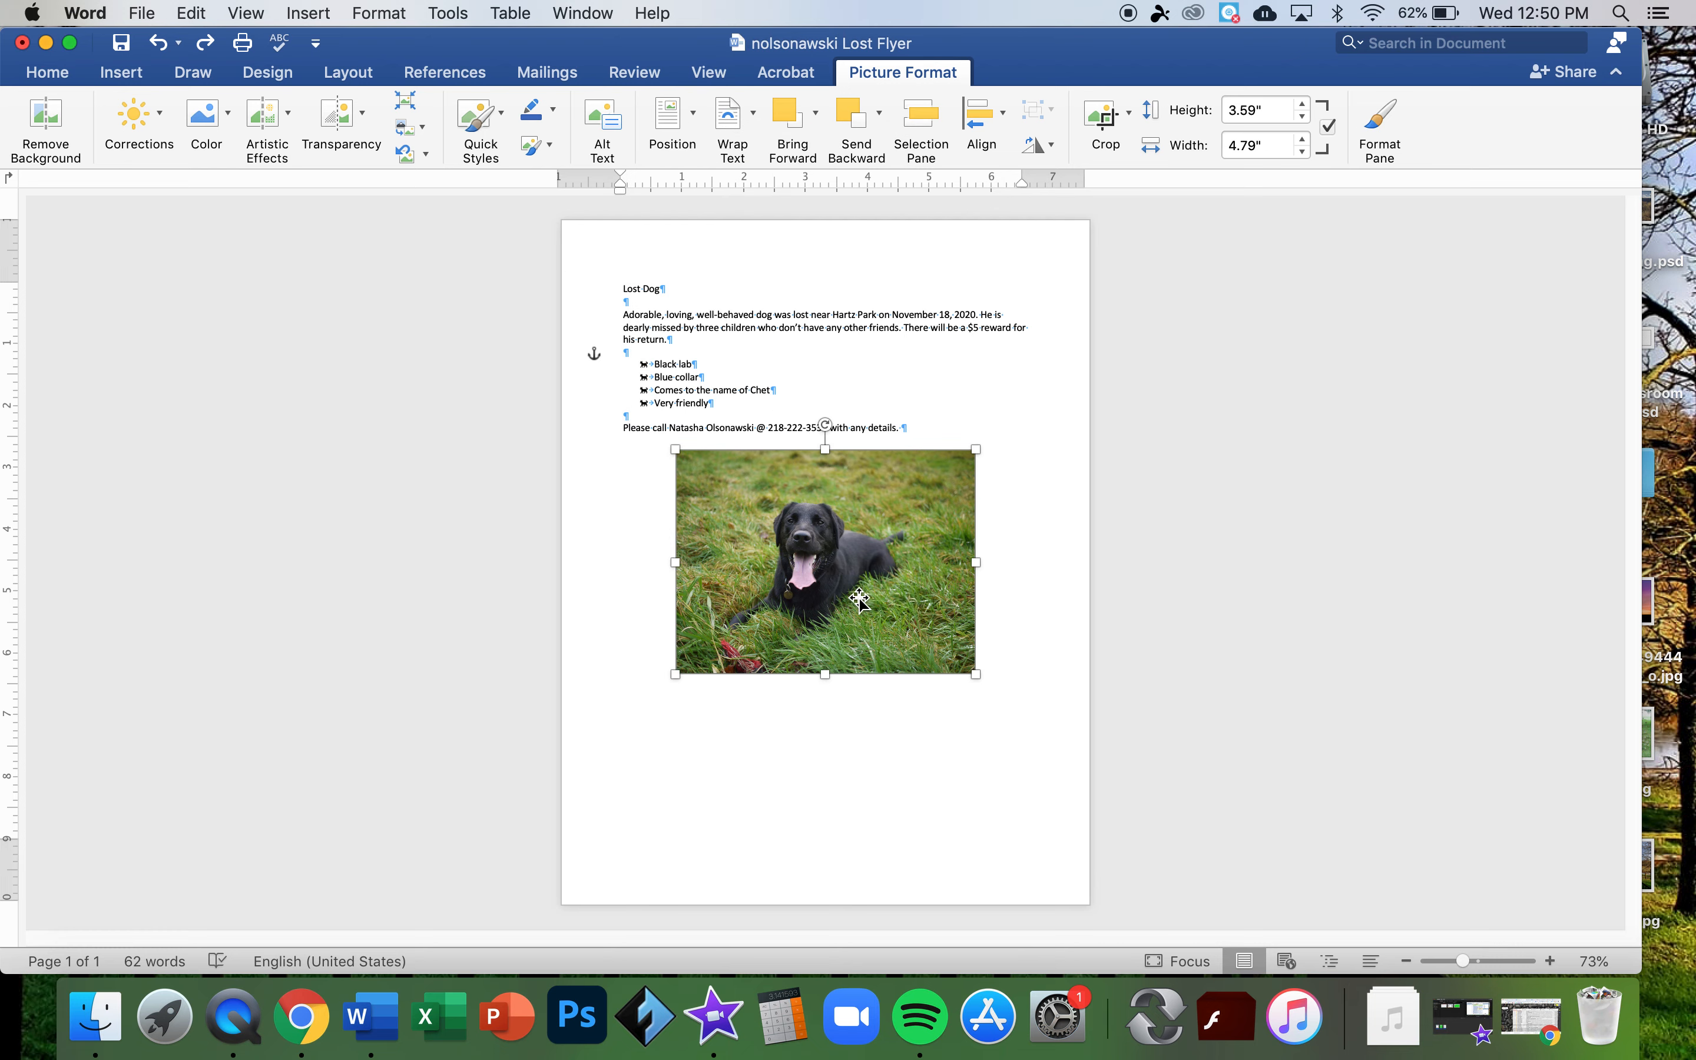
pyautogui.moveTo(848, 595); pyautogui.dragTo(858, 508)
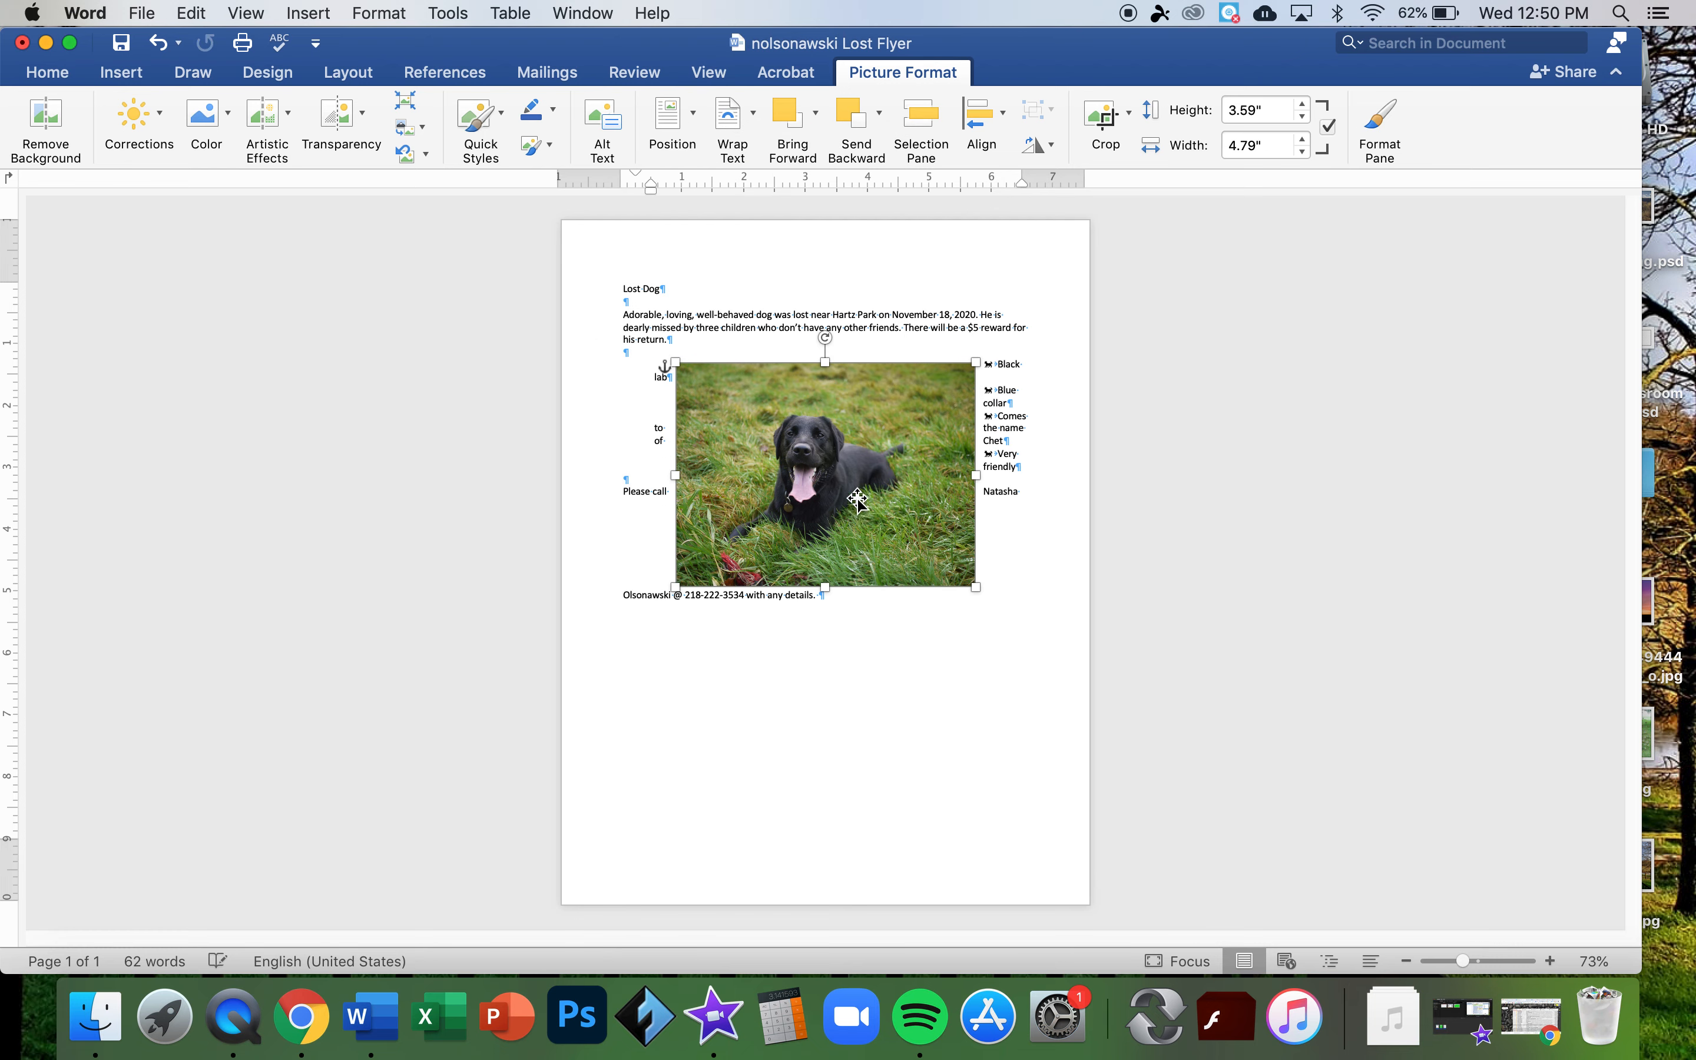
# - Set the photo's wrapping to Top and Bottom and align it to the centre
pyautogui.click(752, 129)
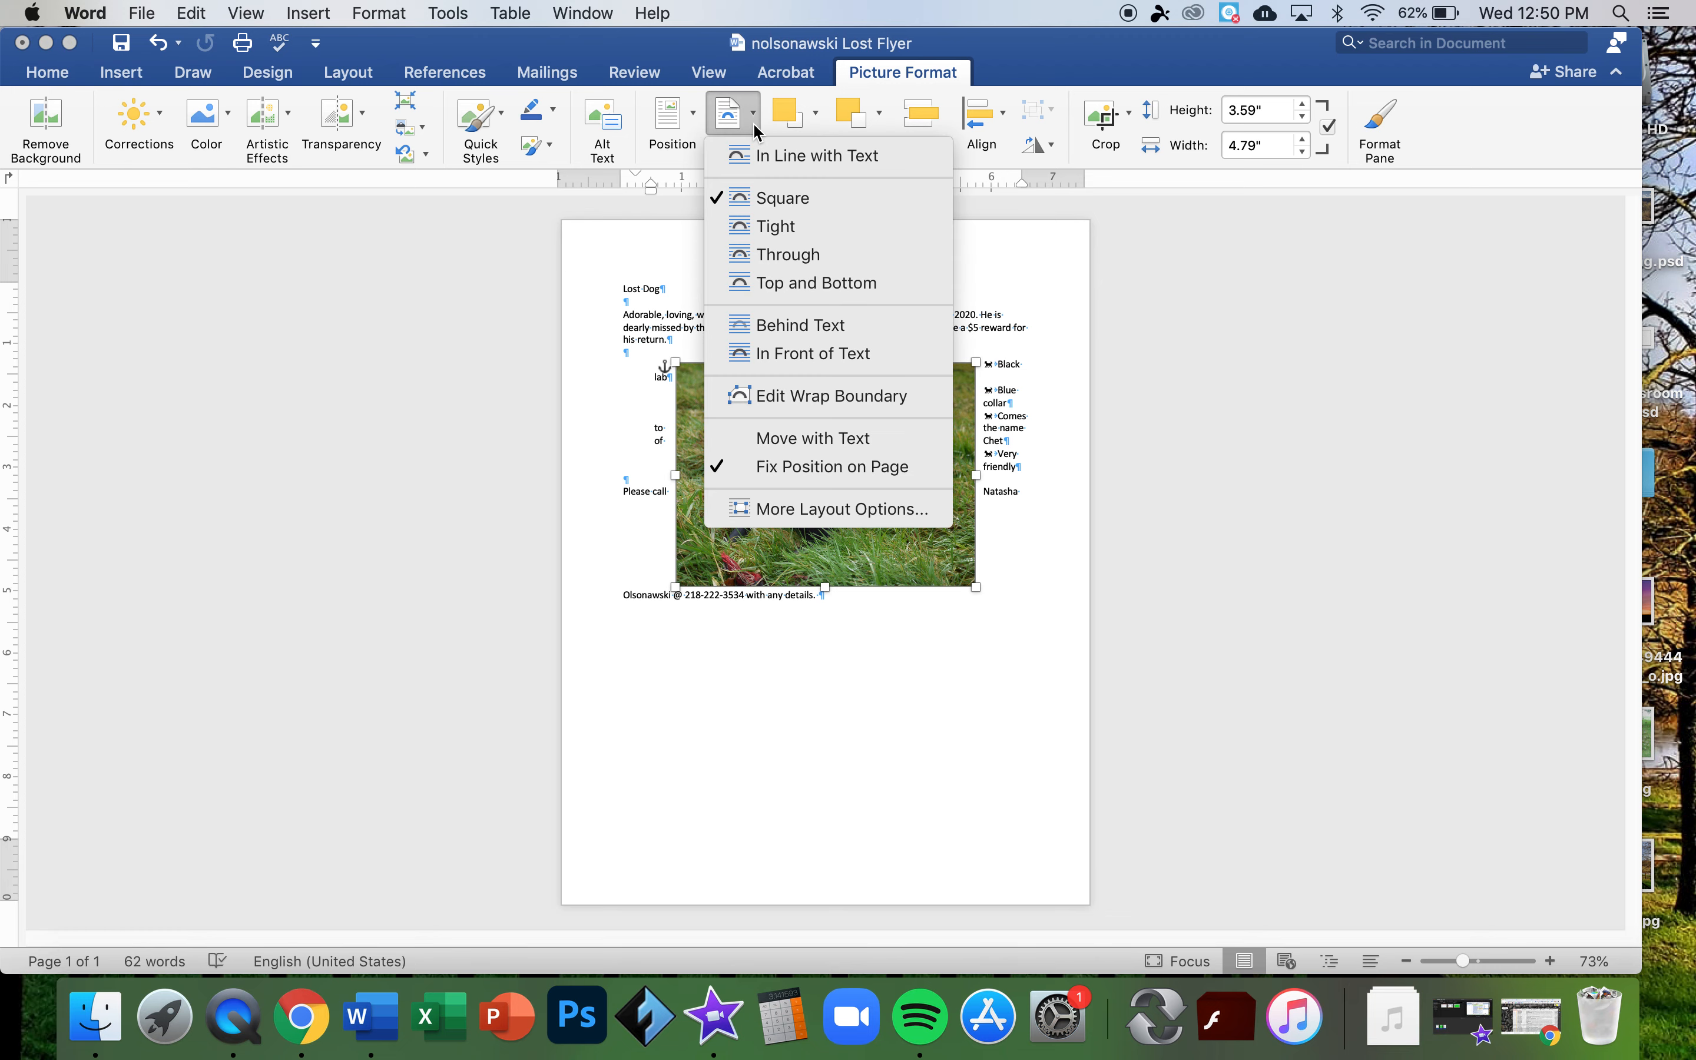
pyautogui.click(790, 284)
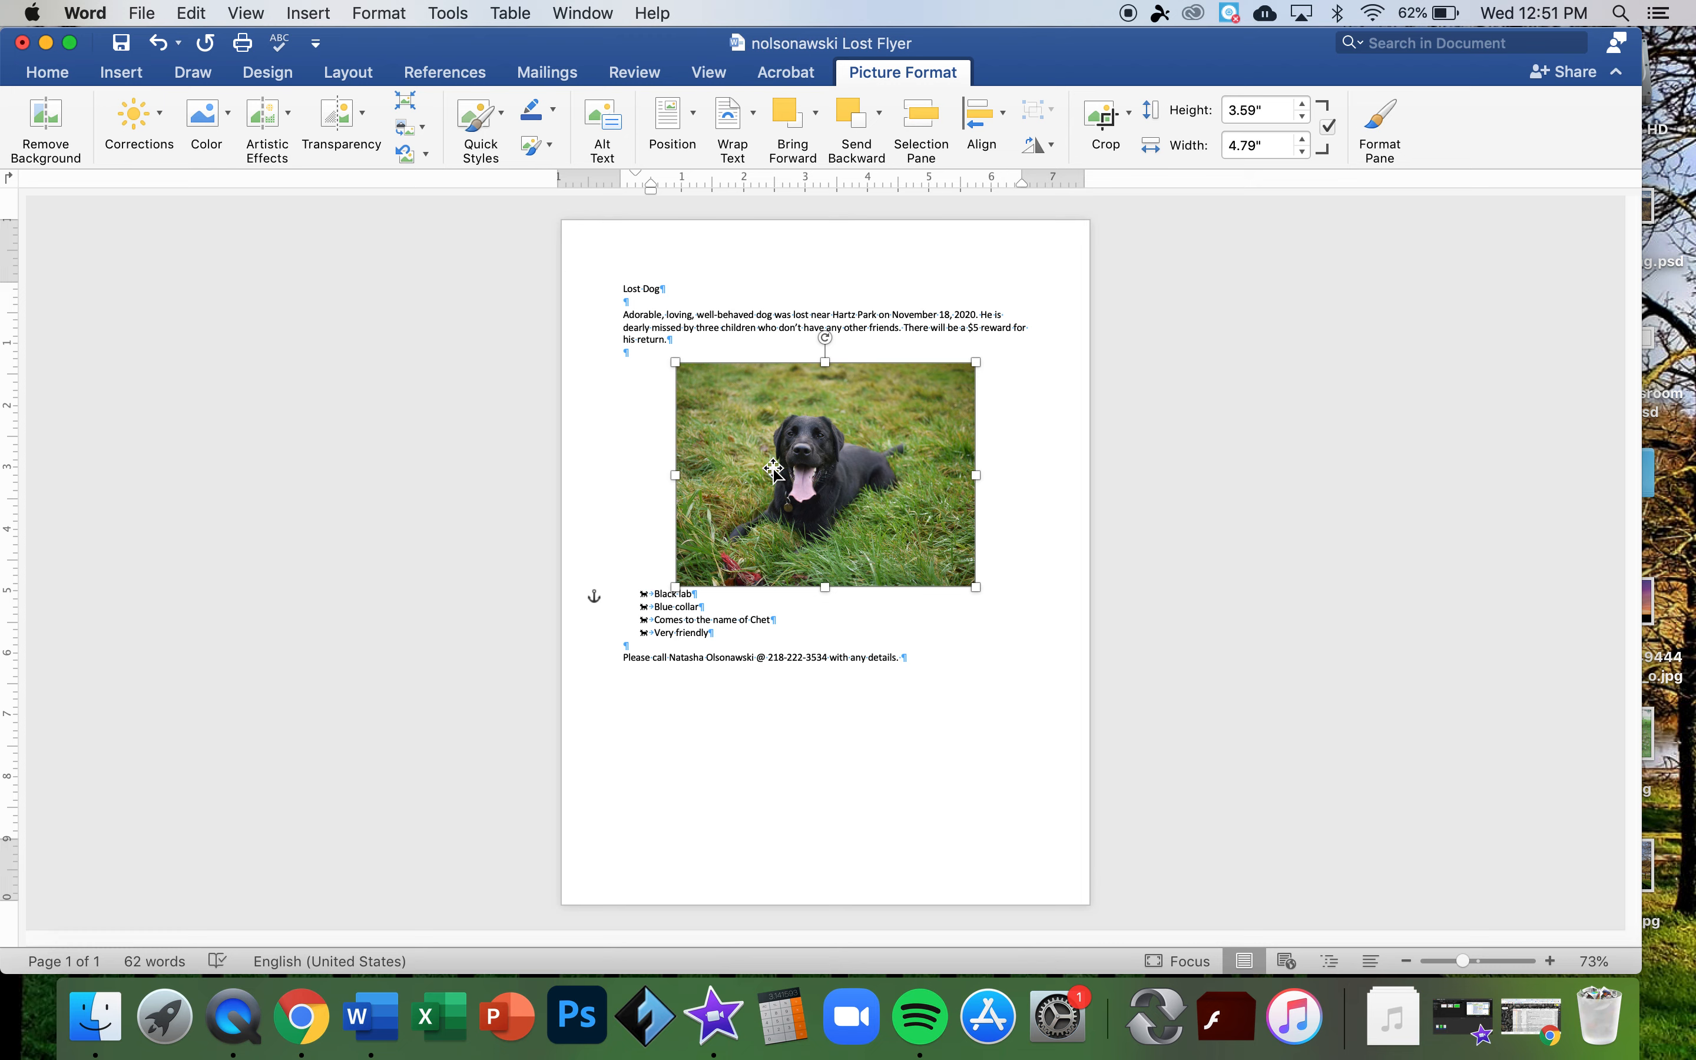
pyautogui.click(999, 128)
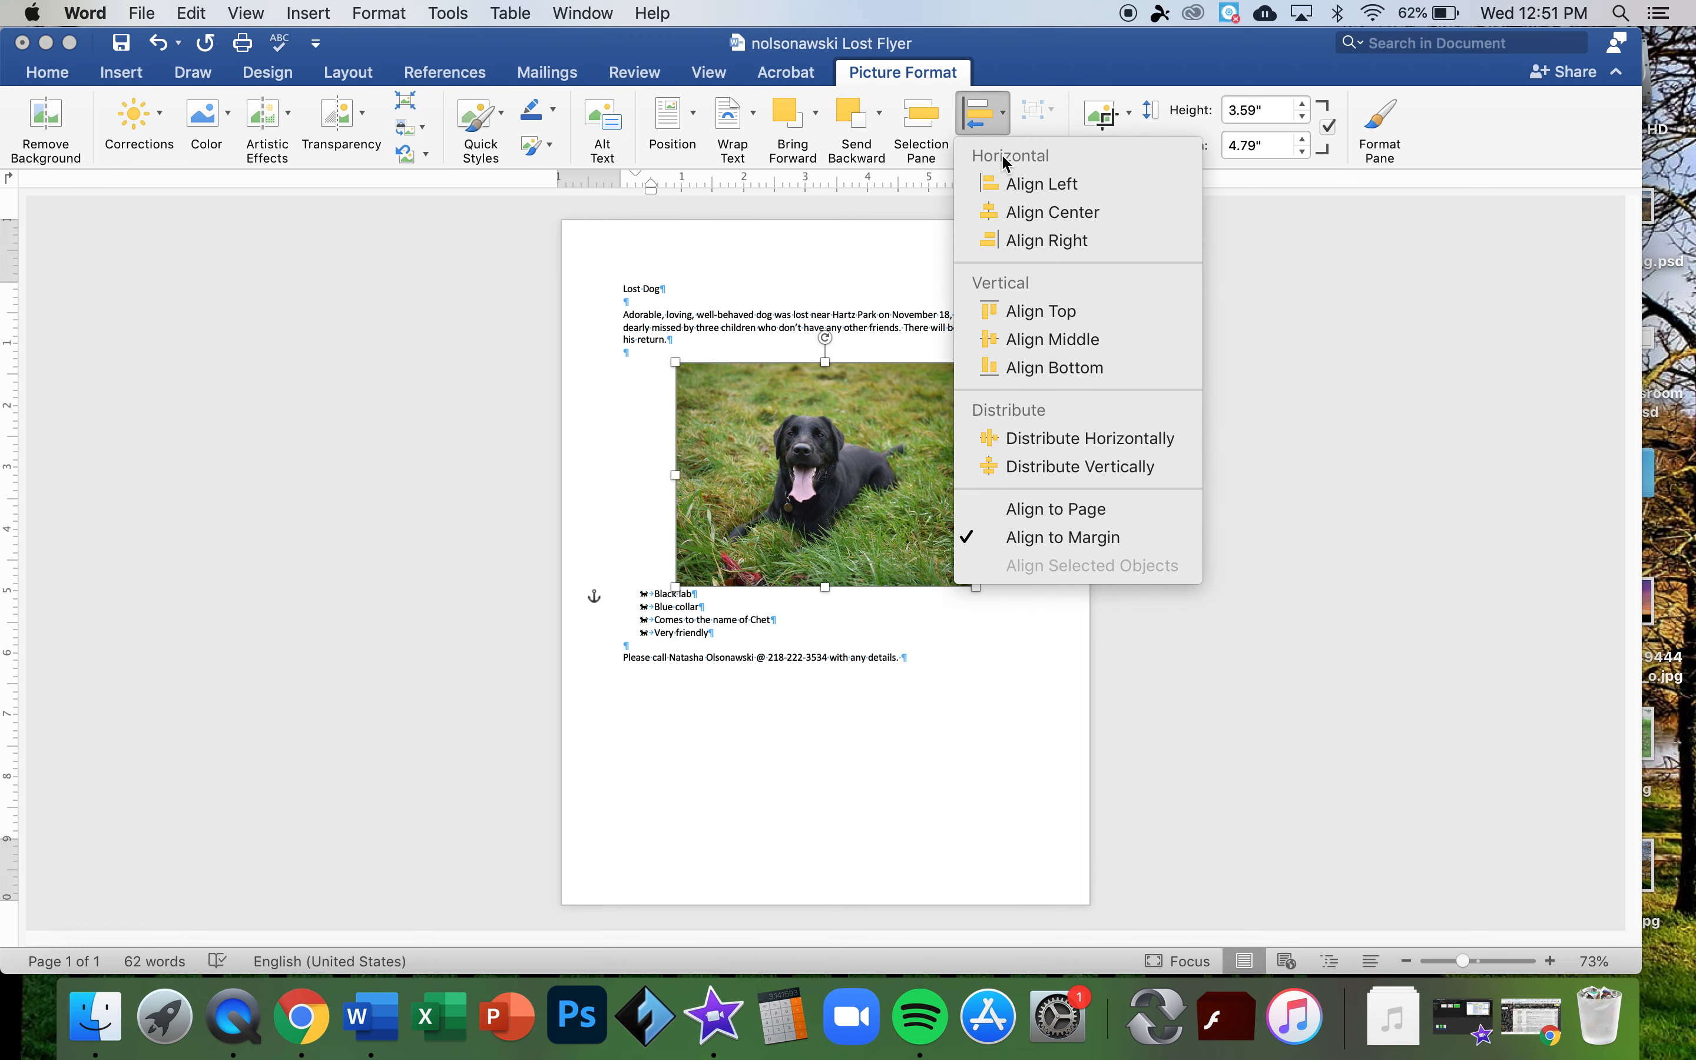
pyautogui.click(1034, 217)
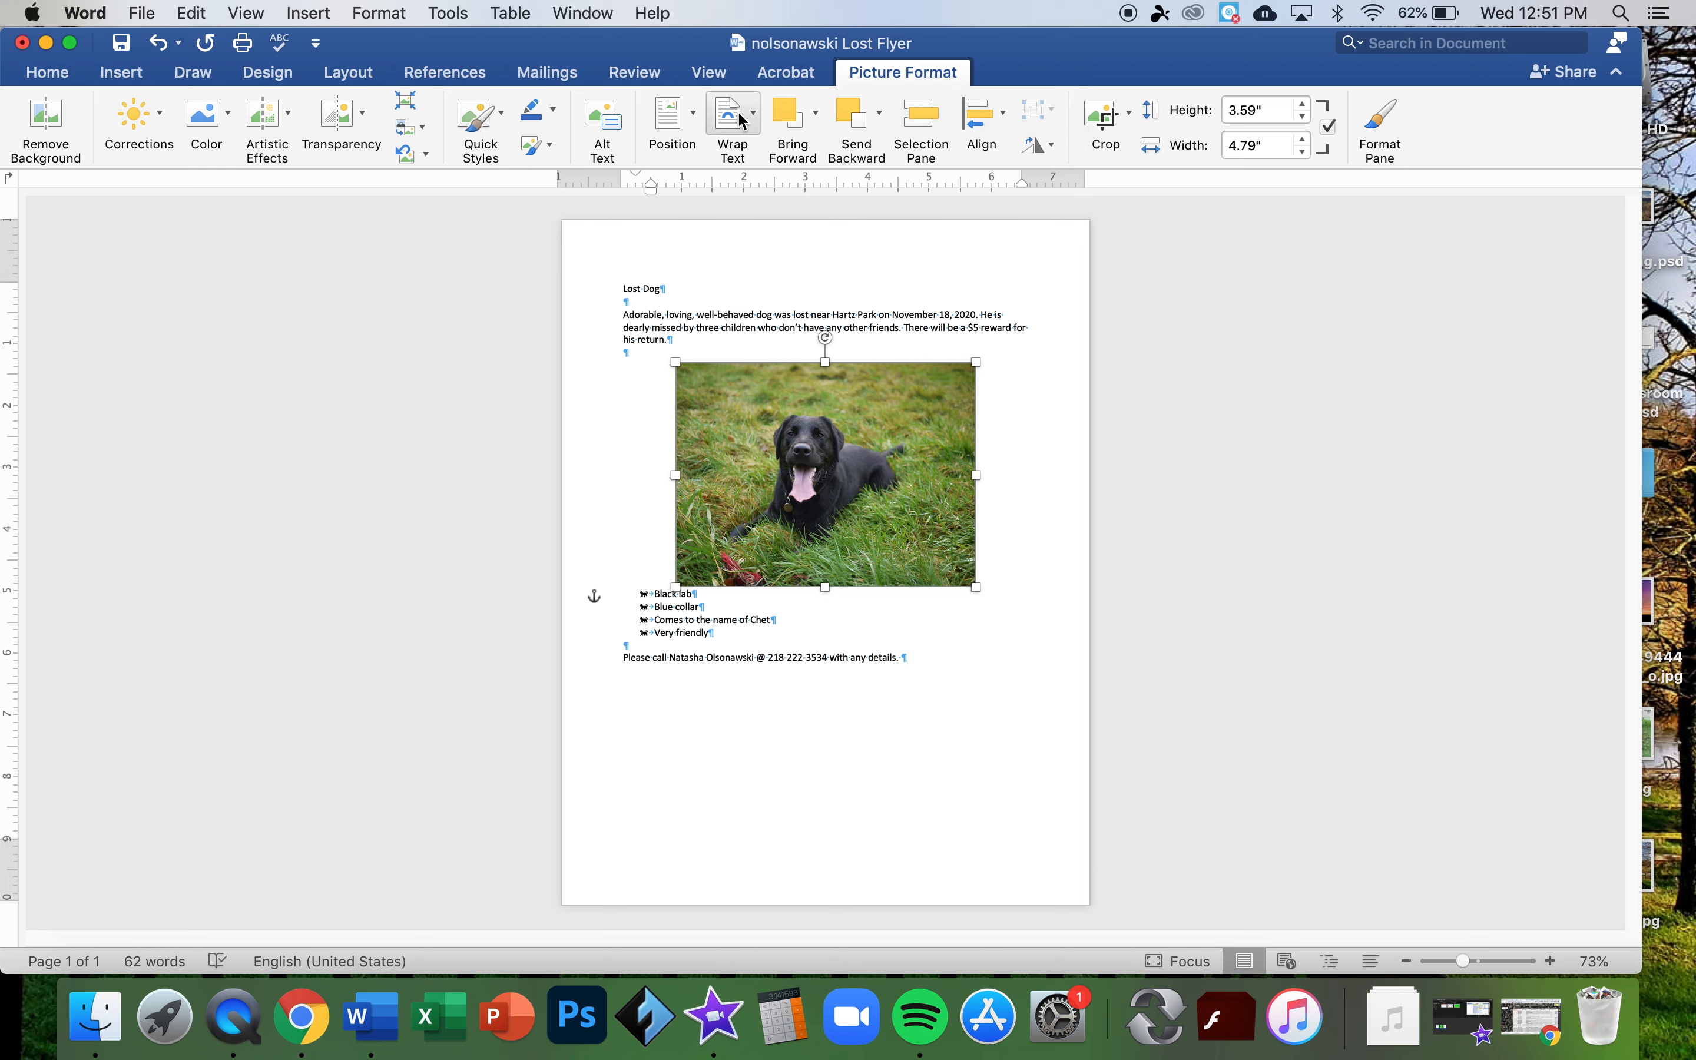
# - Crop the left and right edges off the dog photo
pyautogui.click(1114, 125)
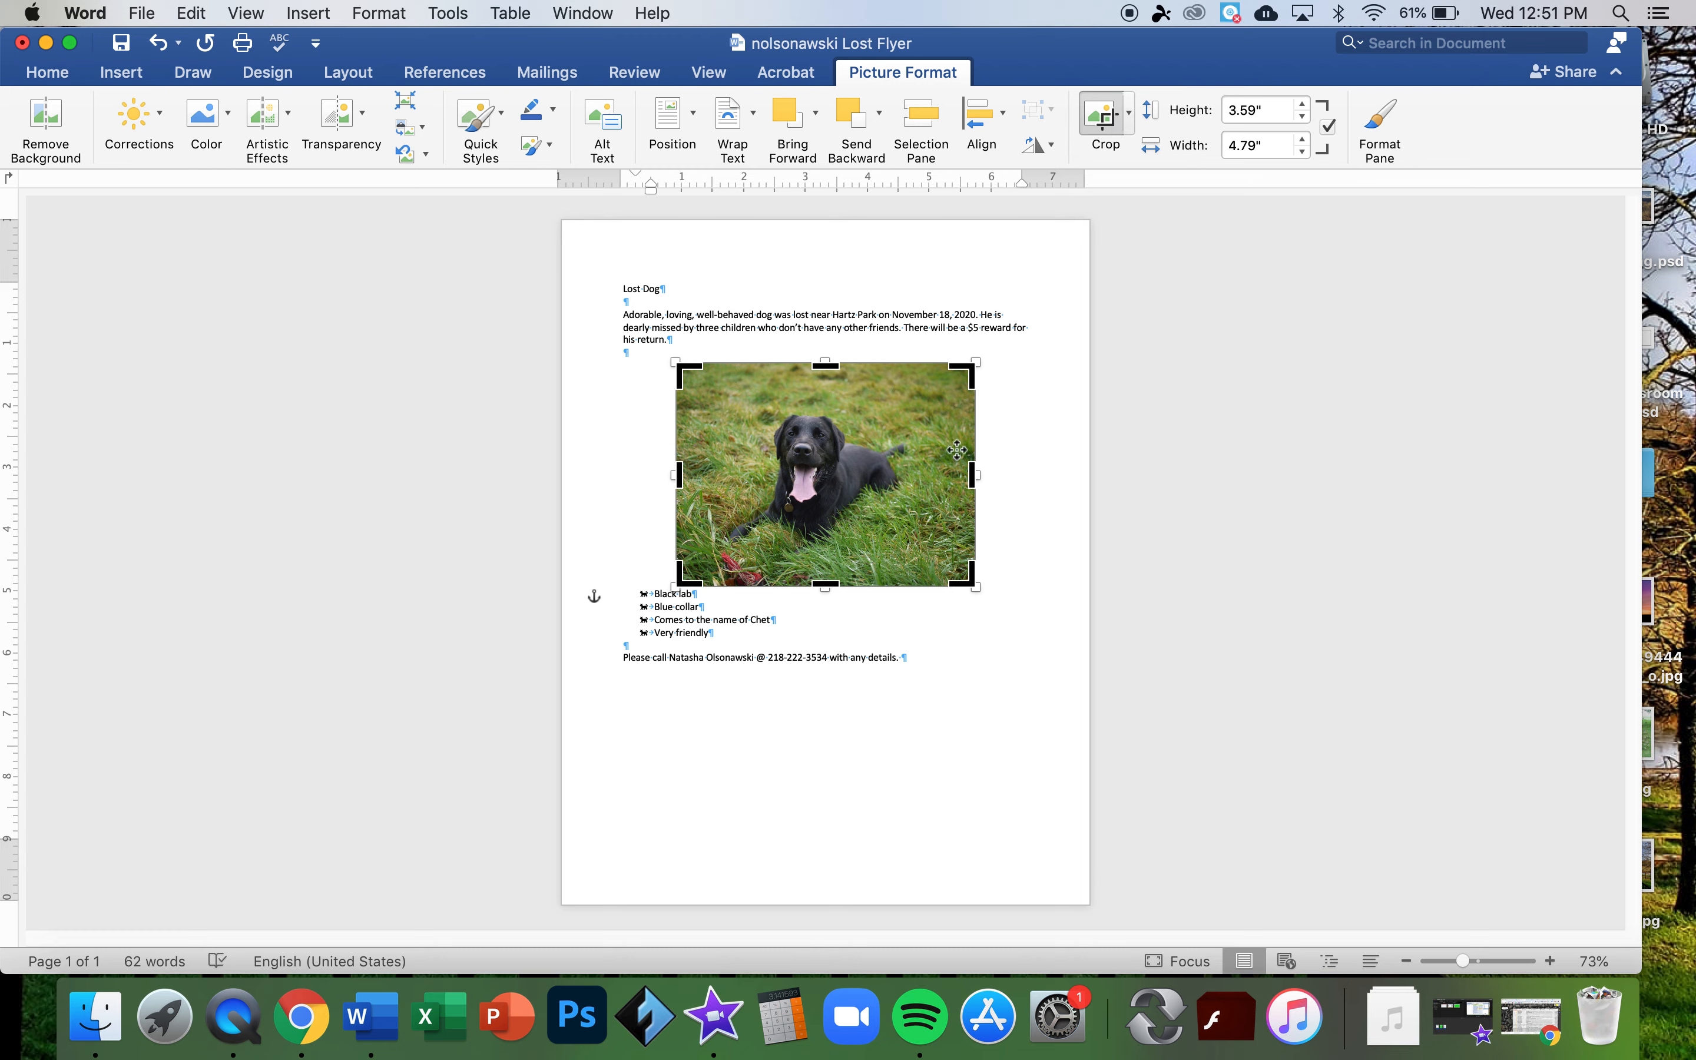
pyautogui.moveTo(972, 471); pyautogui.dragTo(952, 468)
pyautogui.moveTo(692, 477); pyautogui.dragTo(712, 477)
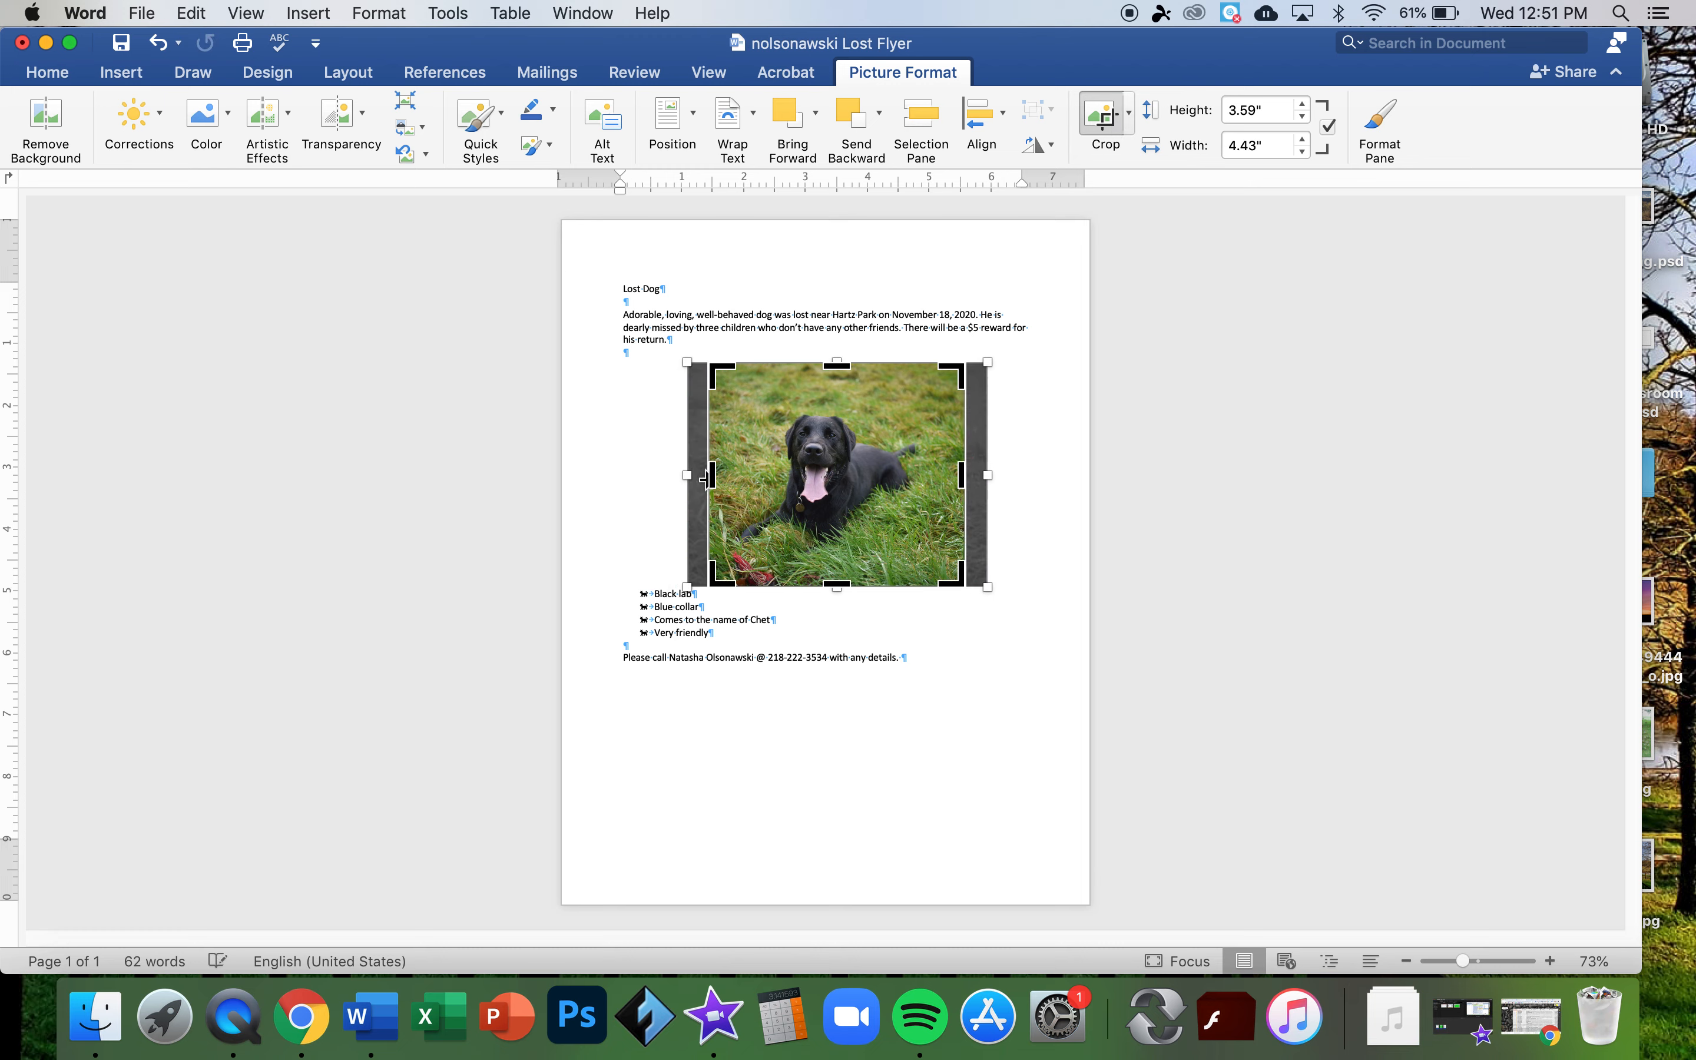
pyautogui.click(1021, 490)
pyautogui.click(870, 483)
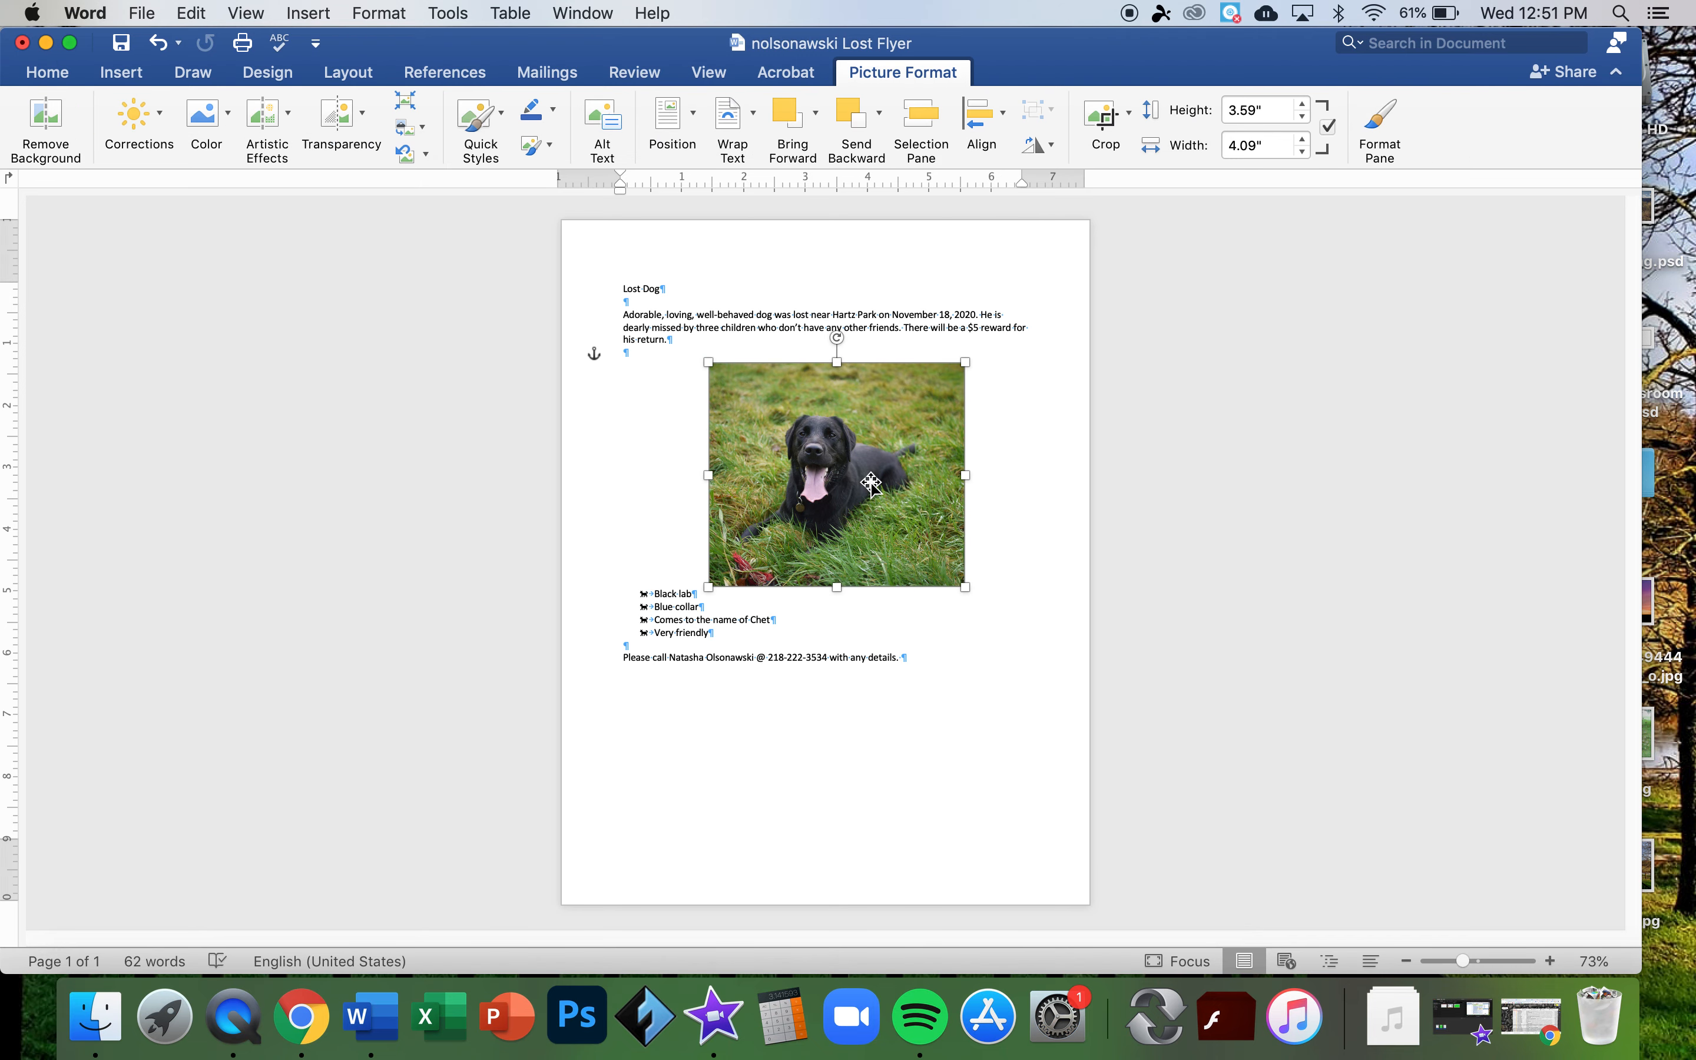
# - Try a heart-shaped crop on the photo, then undo it back to a rectangle
pyautogui.click(1130, 115)
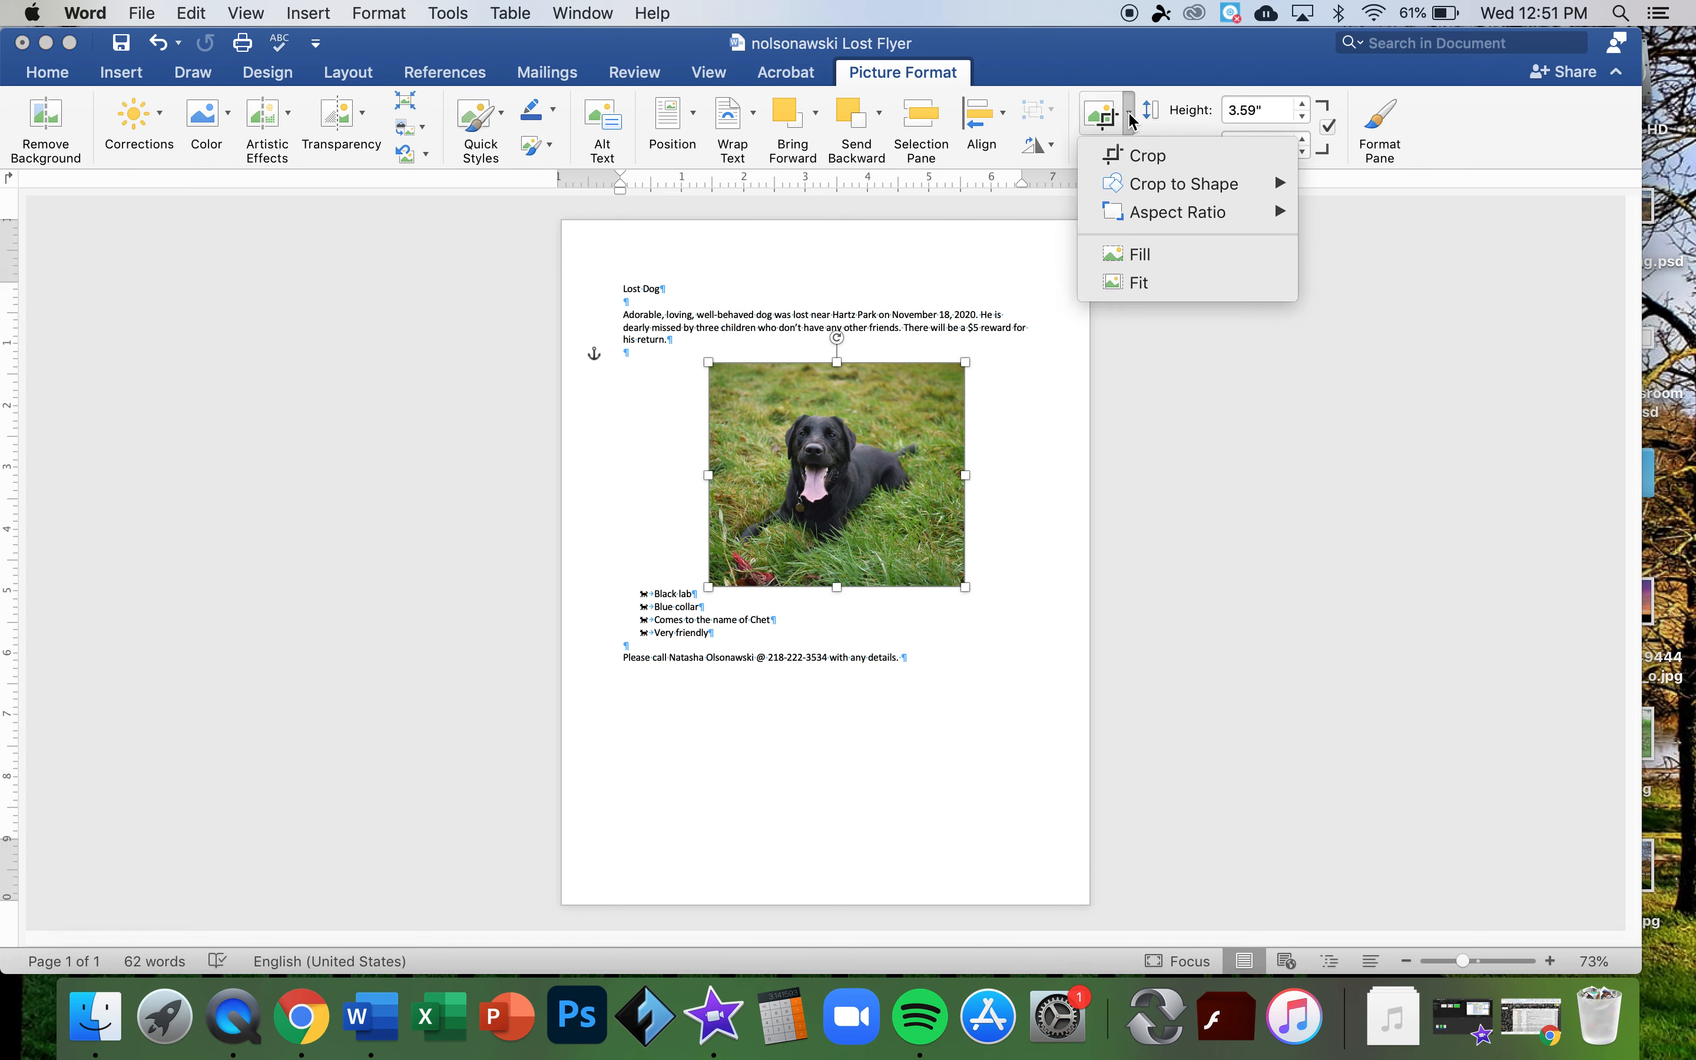
pyautogui.moveTo(1151, 187)
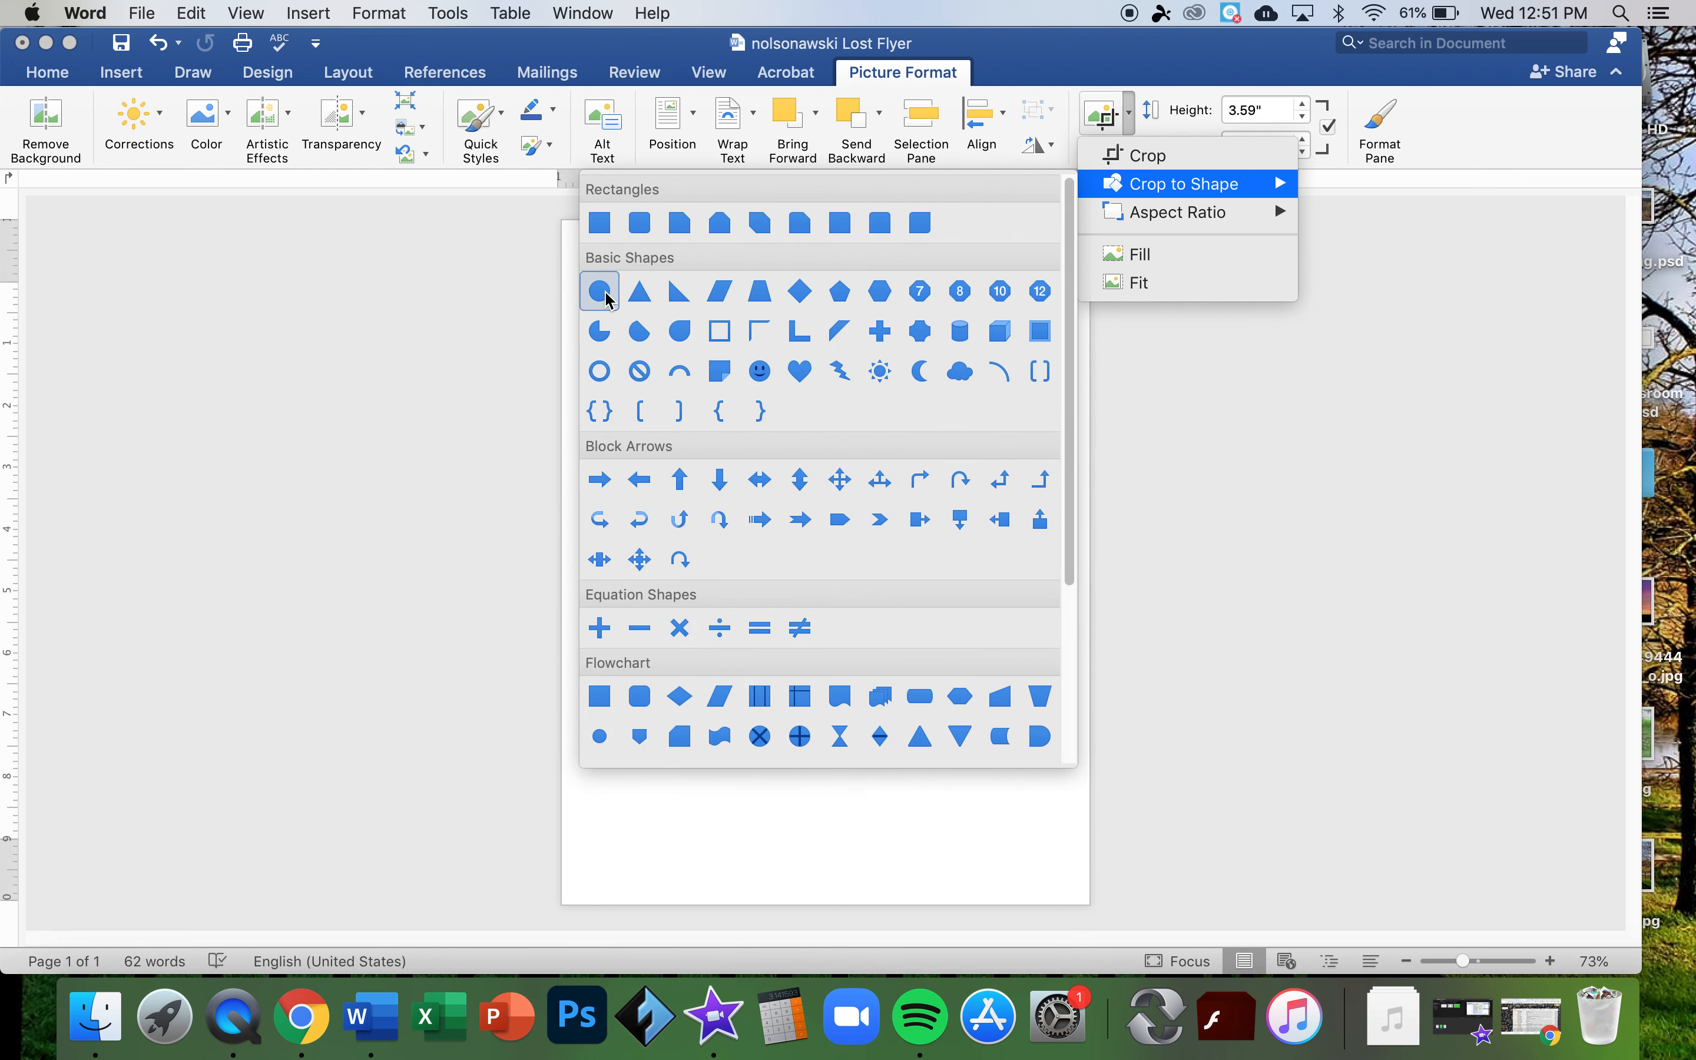
pyautogui.click(798, 371)
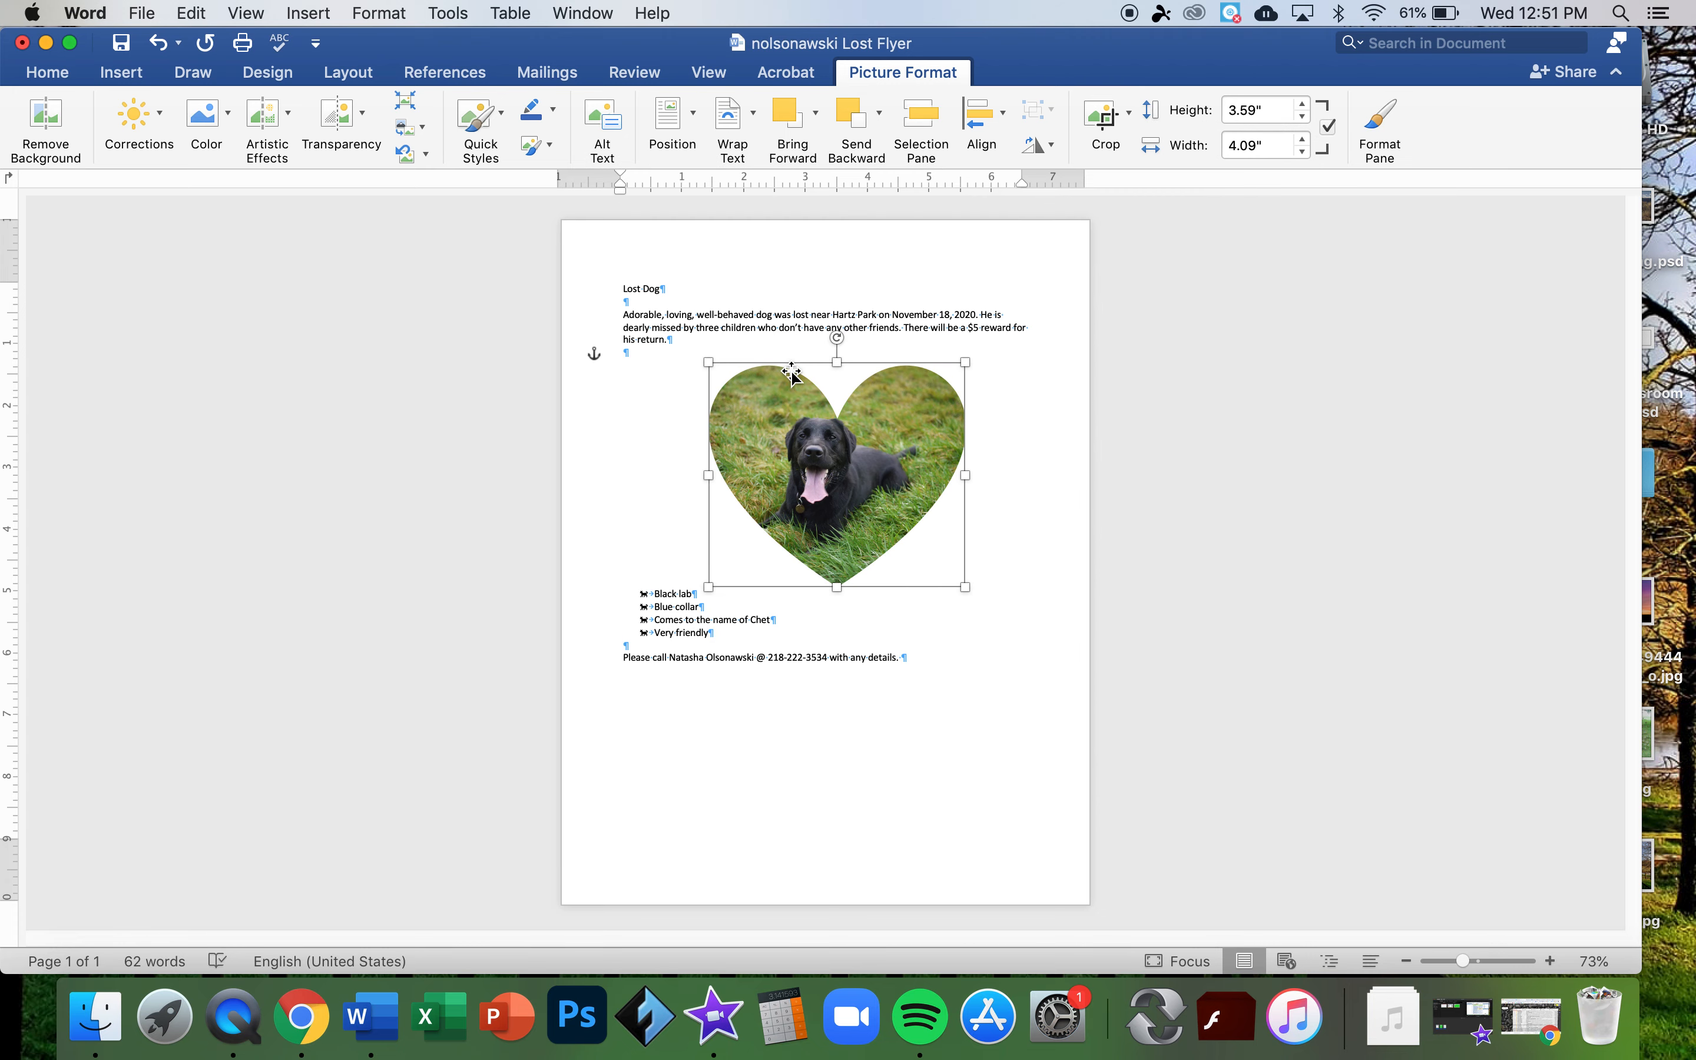
pyautogui.click(1128, 114)
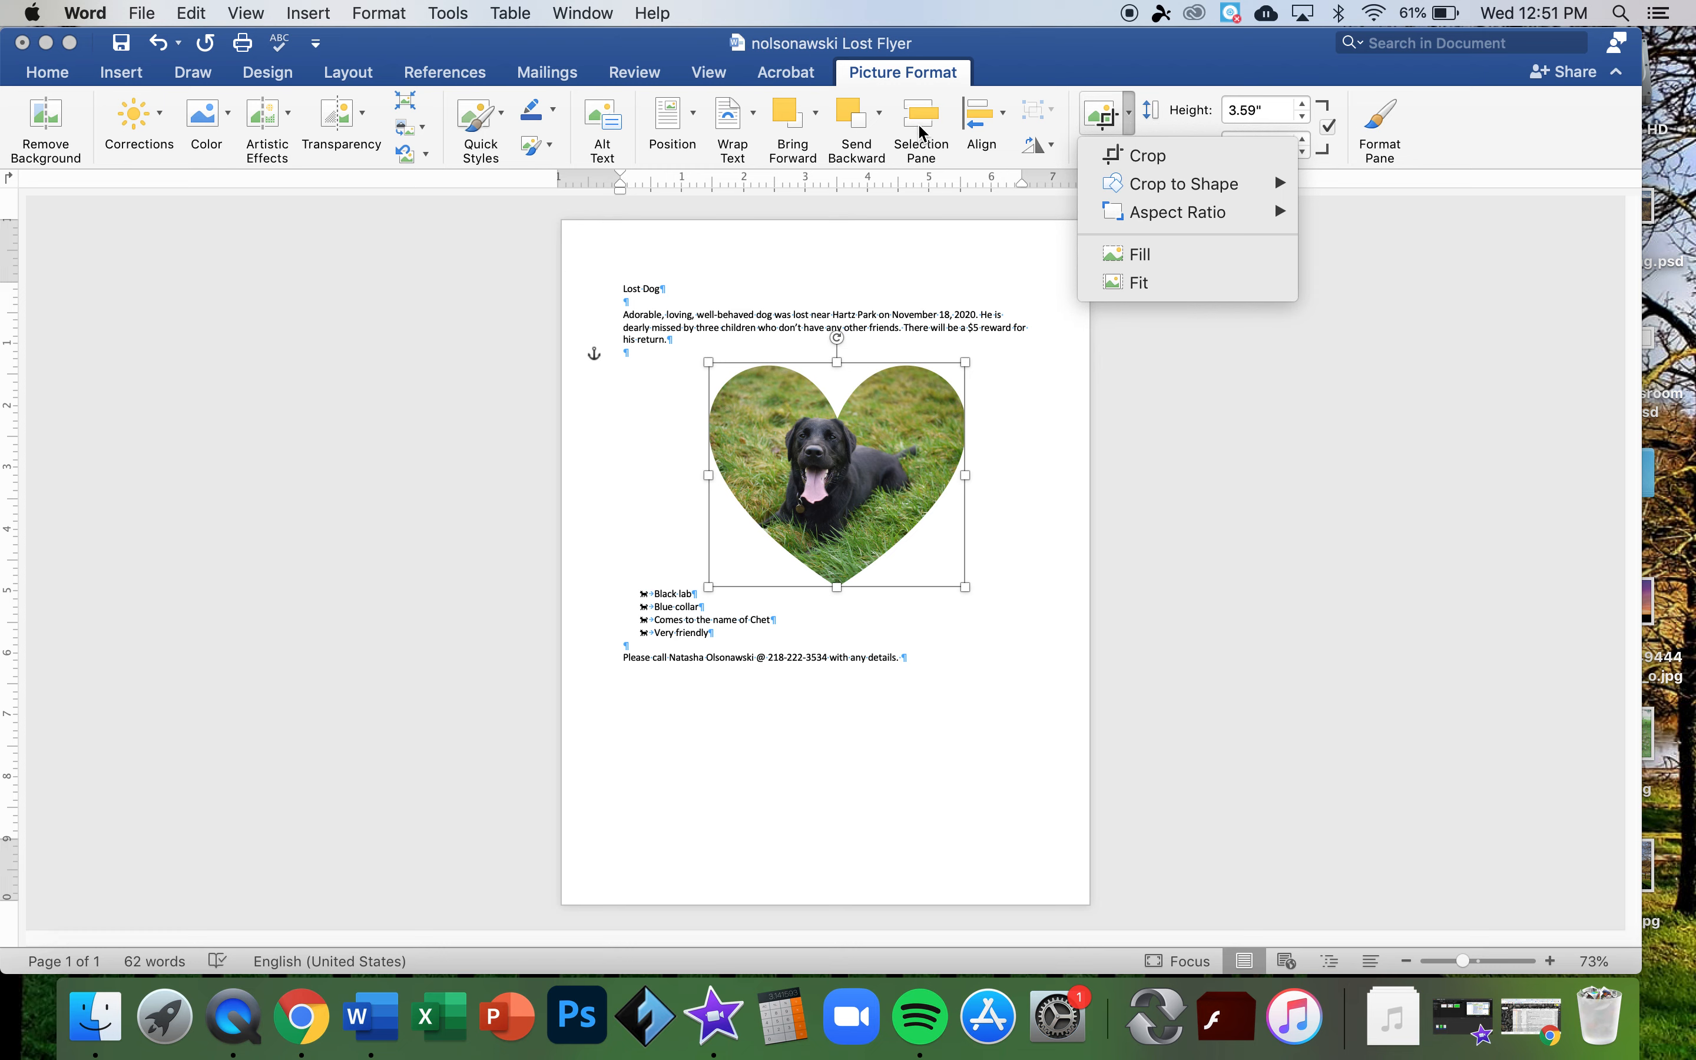
pyautogui.click(918, 228)
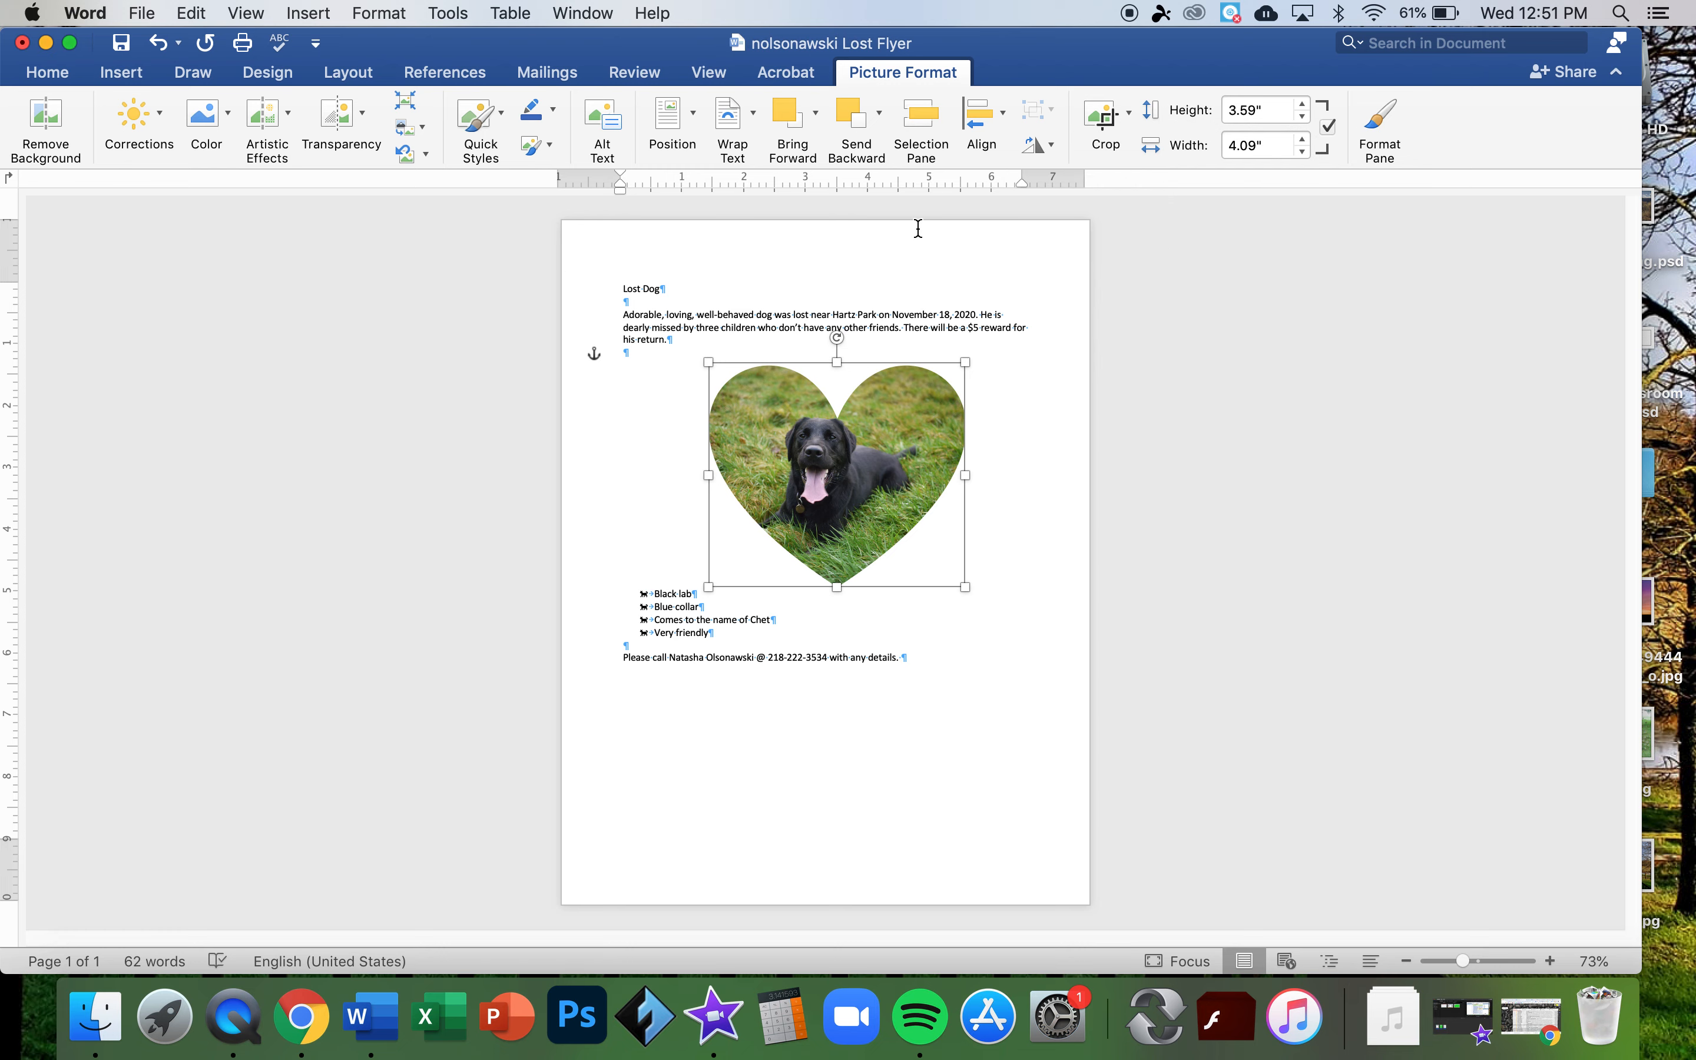
pyautogui.press('super+z')
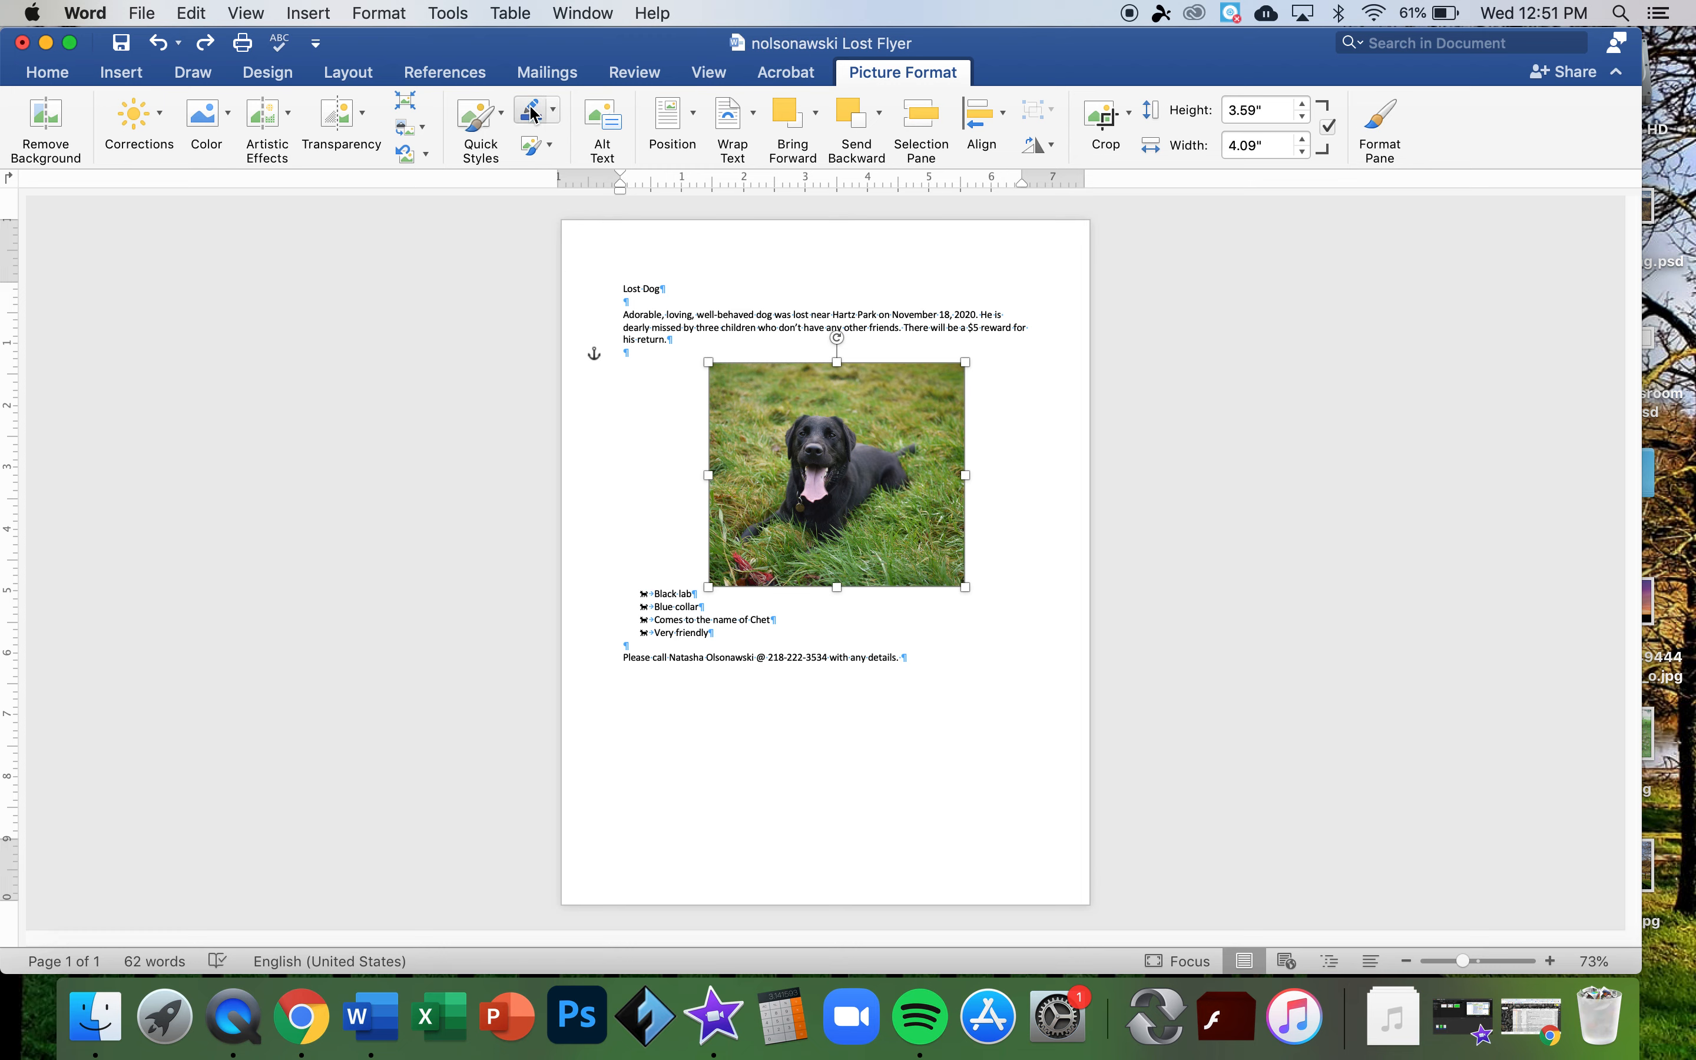
# - Eyedrop the red leash colour in More Outline Colors and apply it as the photo outline
pyautogui.click(554, 114)
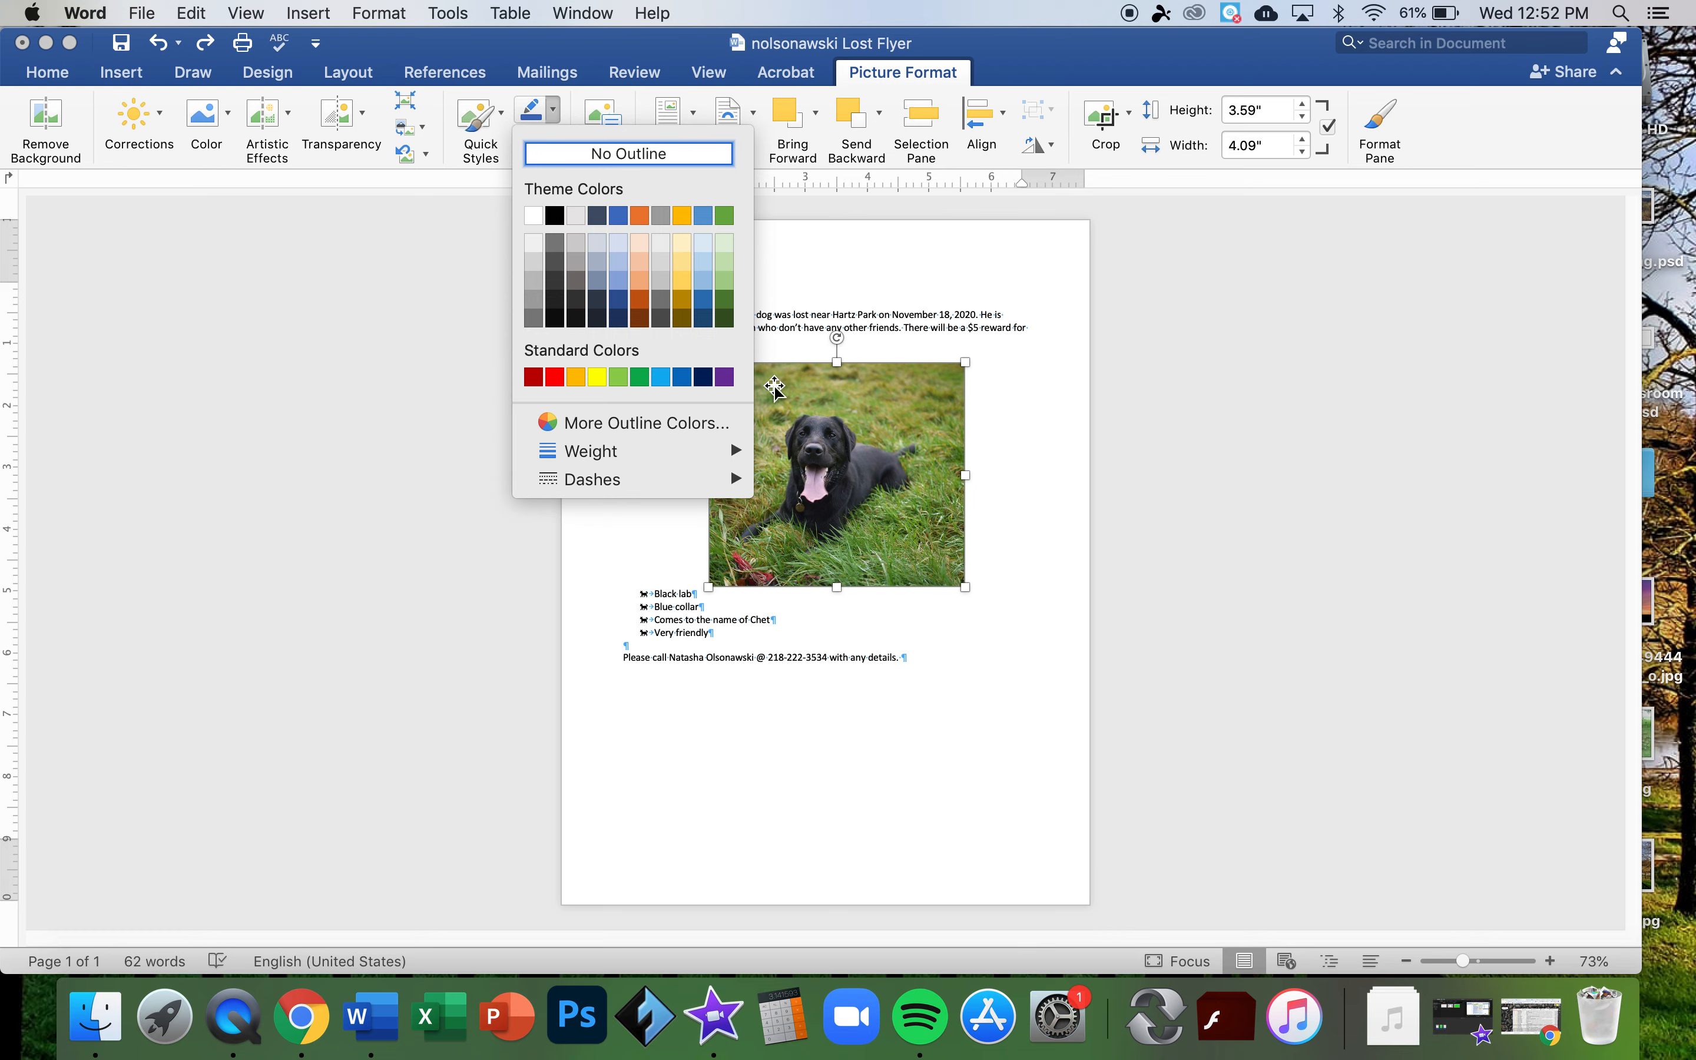
pyautogui.click(881, 502)
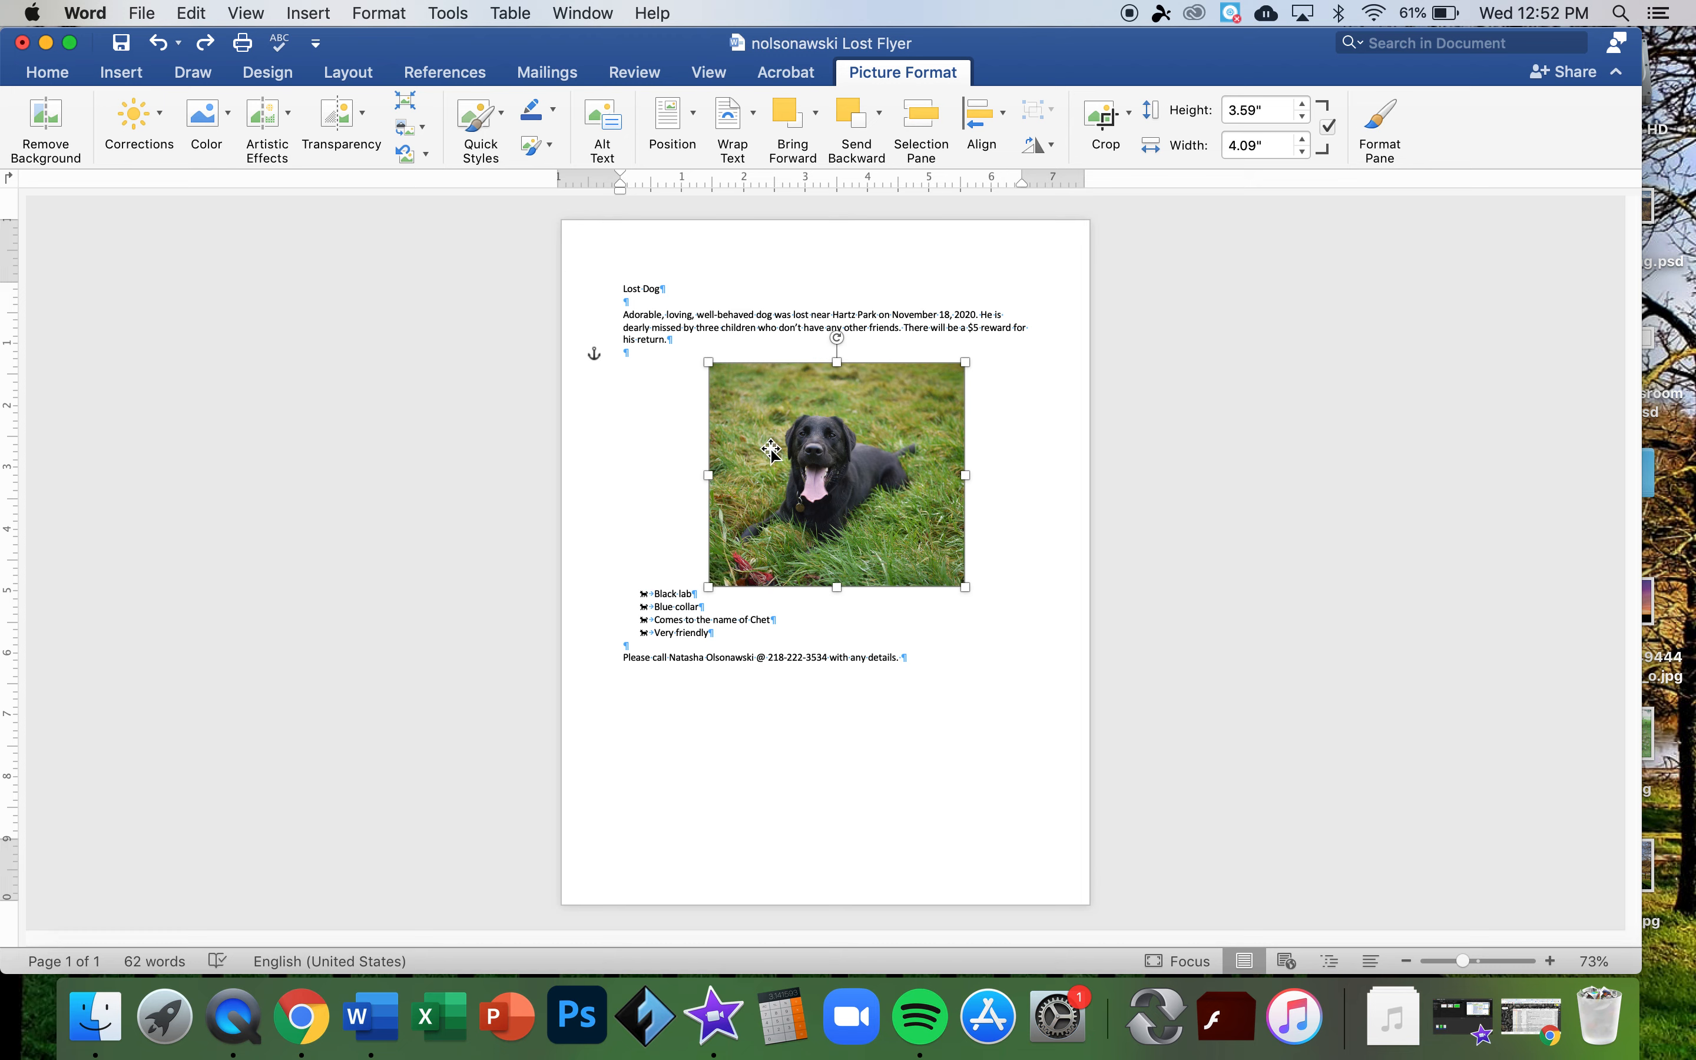
pyautogui.click(553, 112)
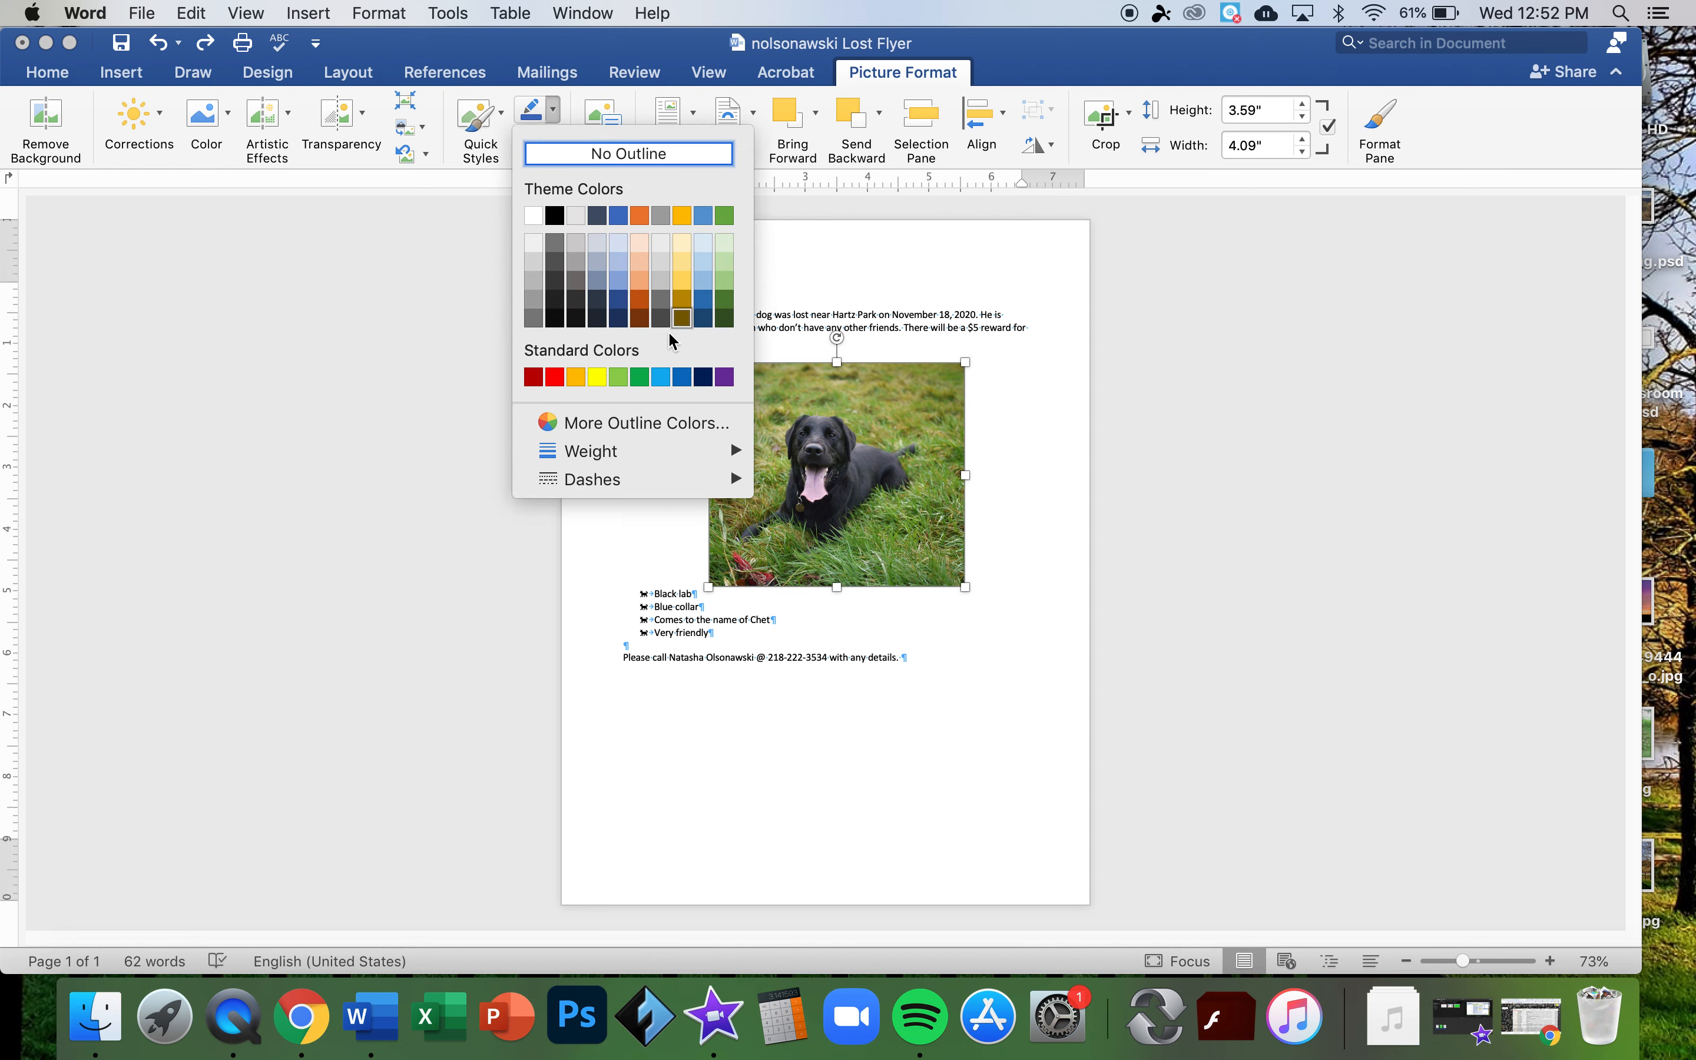
pyautogui.click(626, 424)
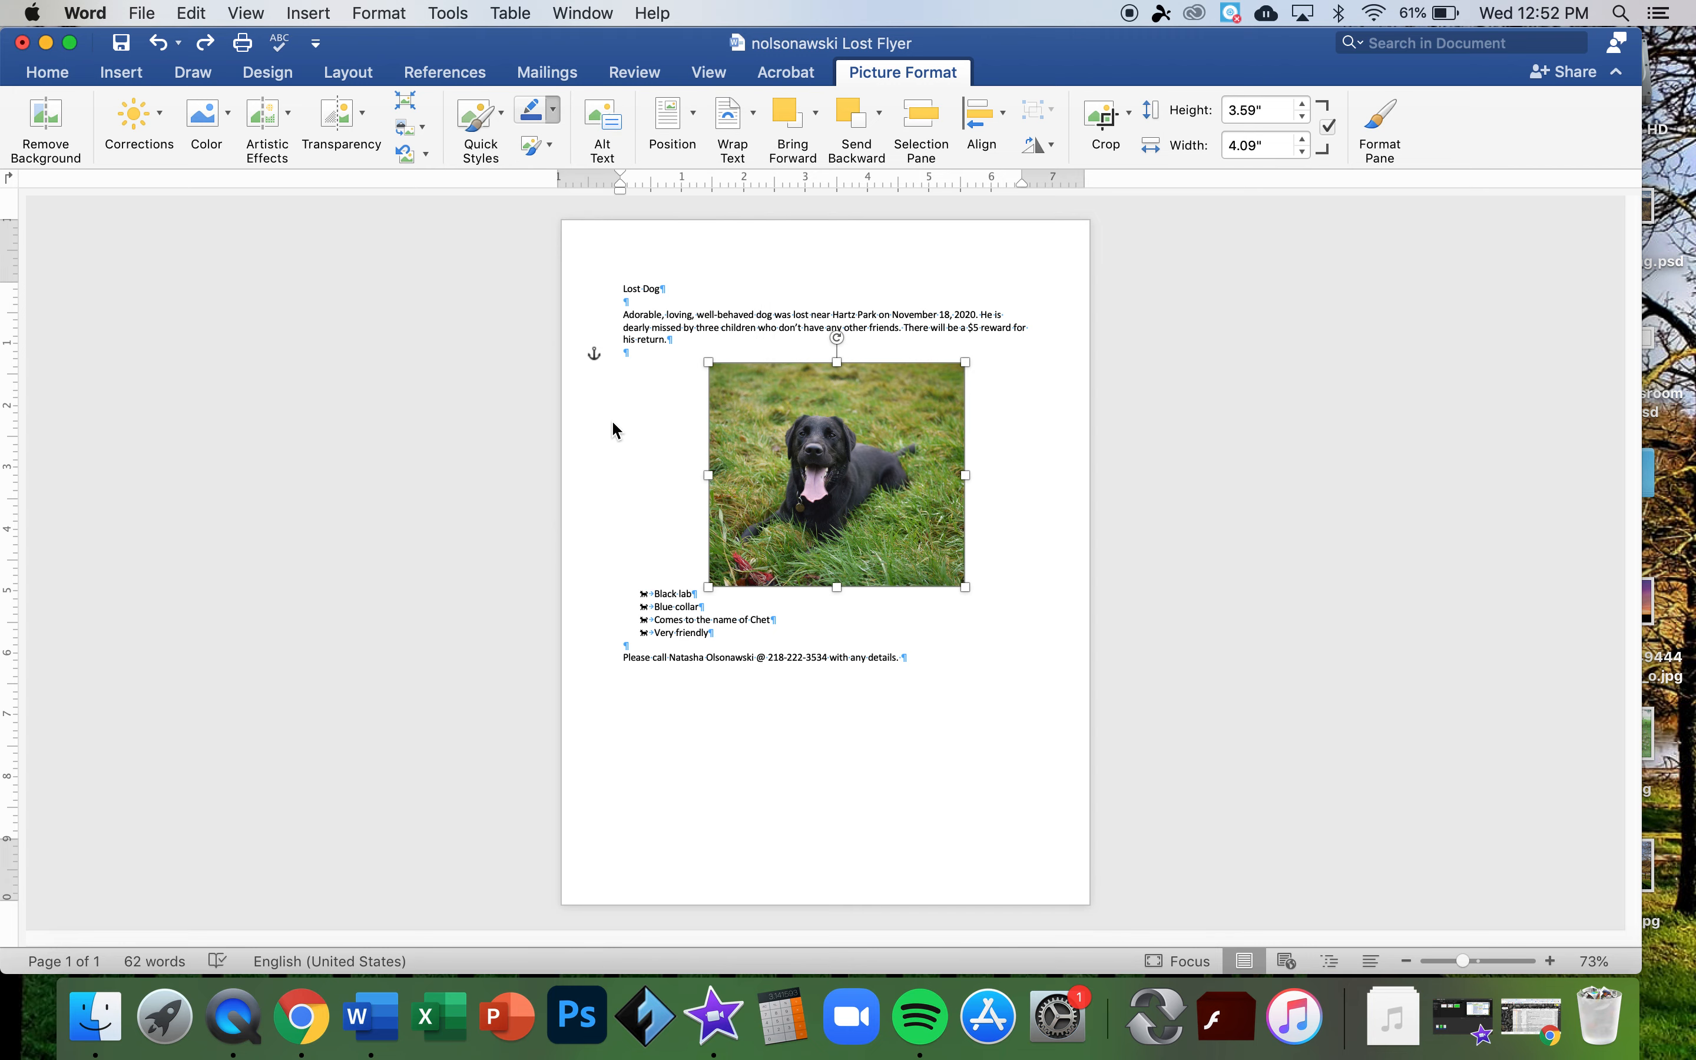
pyautogui.moveTo(810, 166); pyautogui.dragTo(1173, 133)
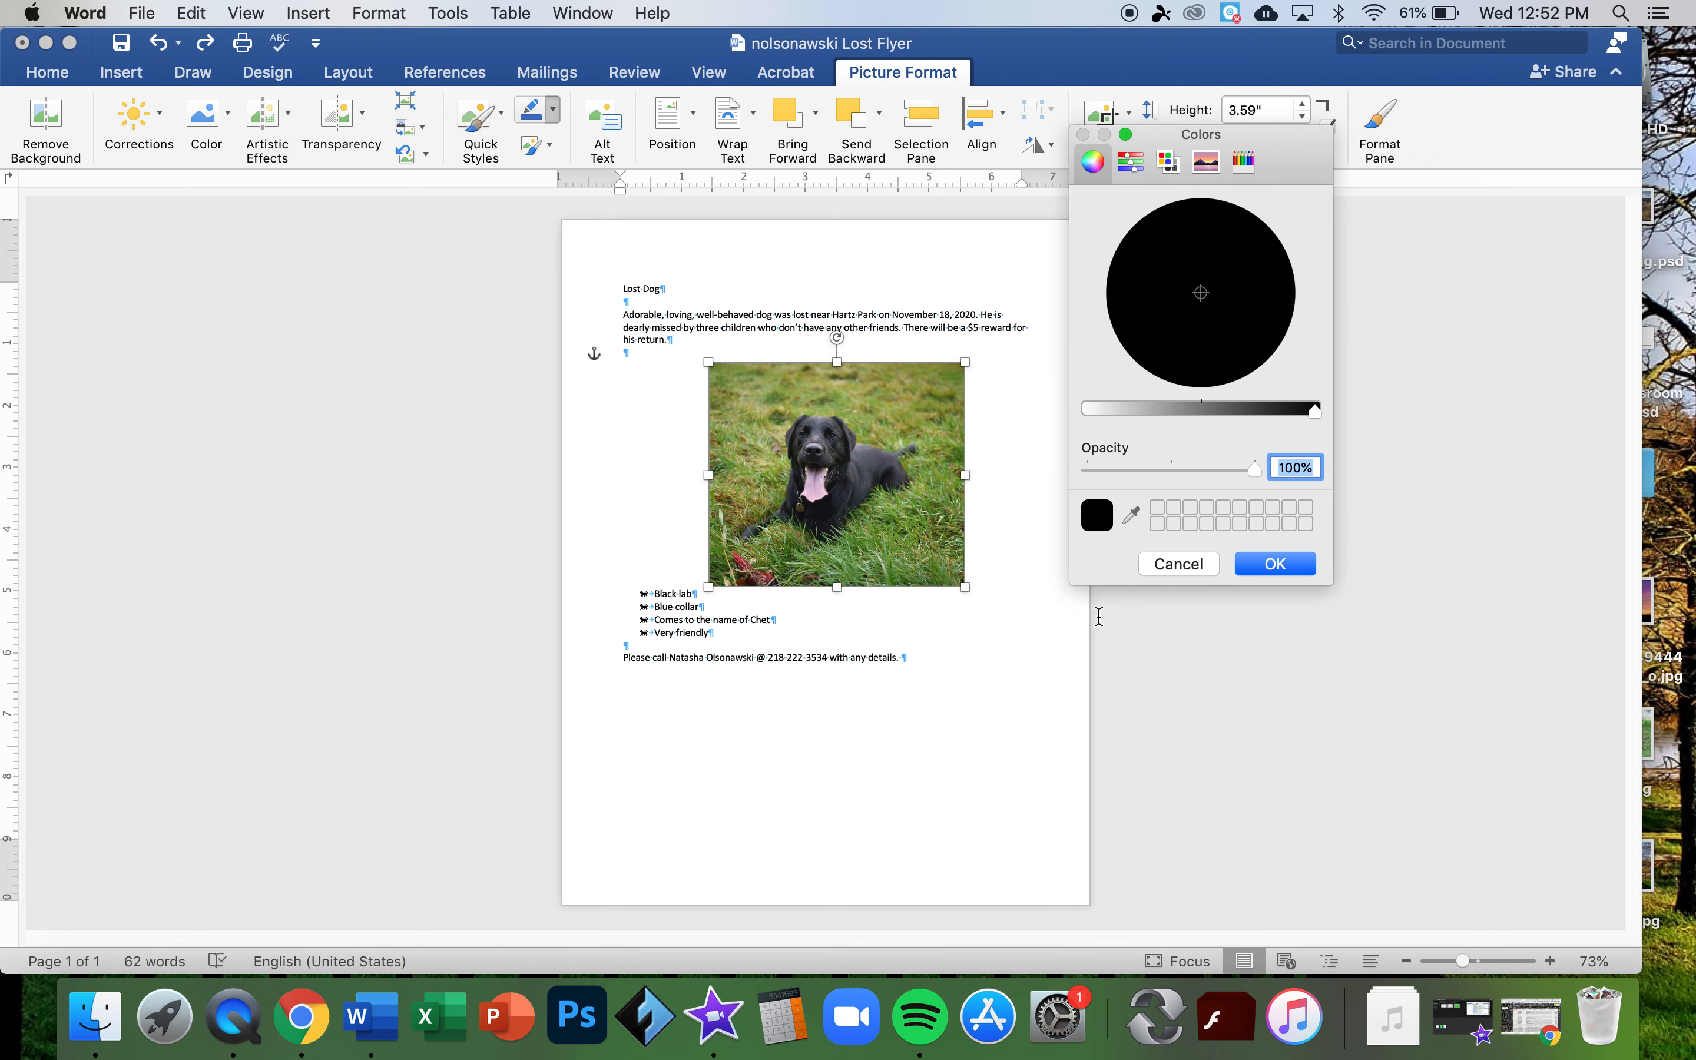
pyautogui.click(1131, 515)
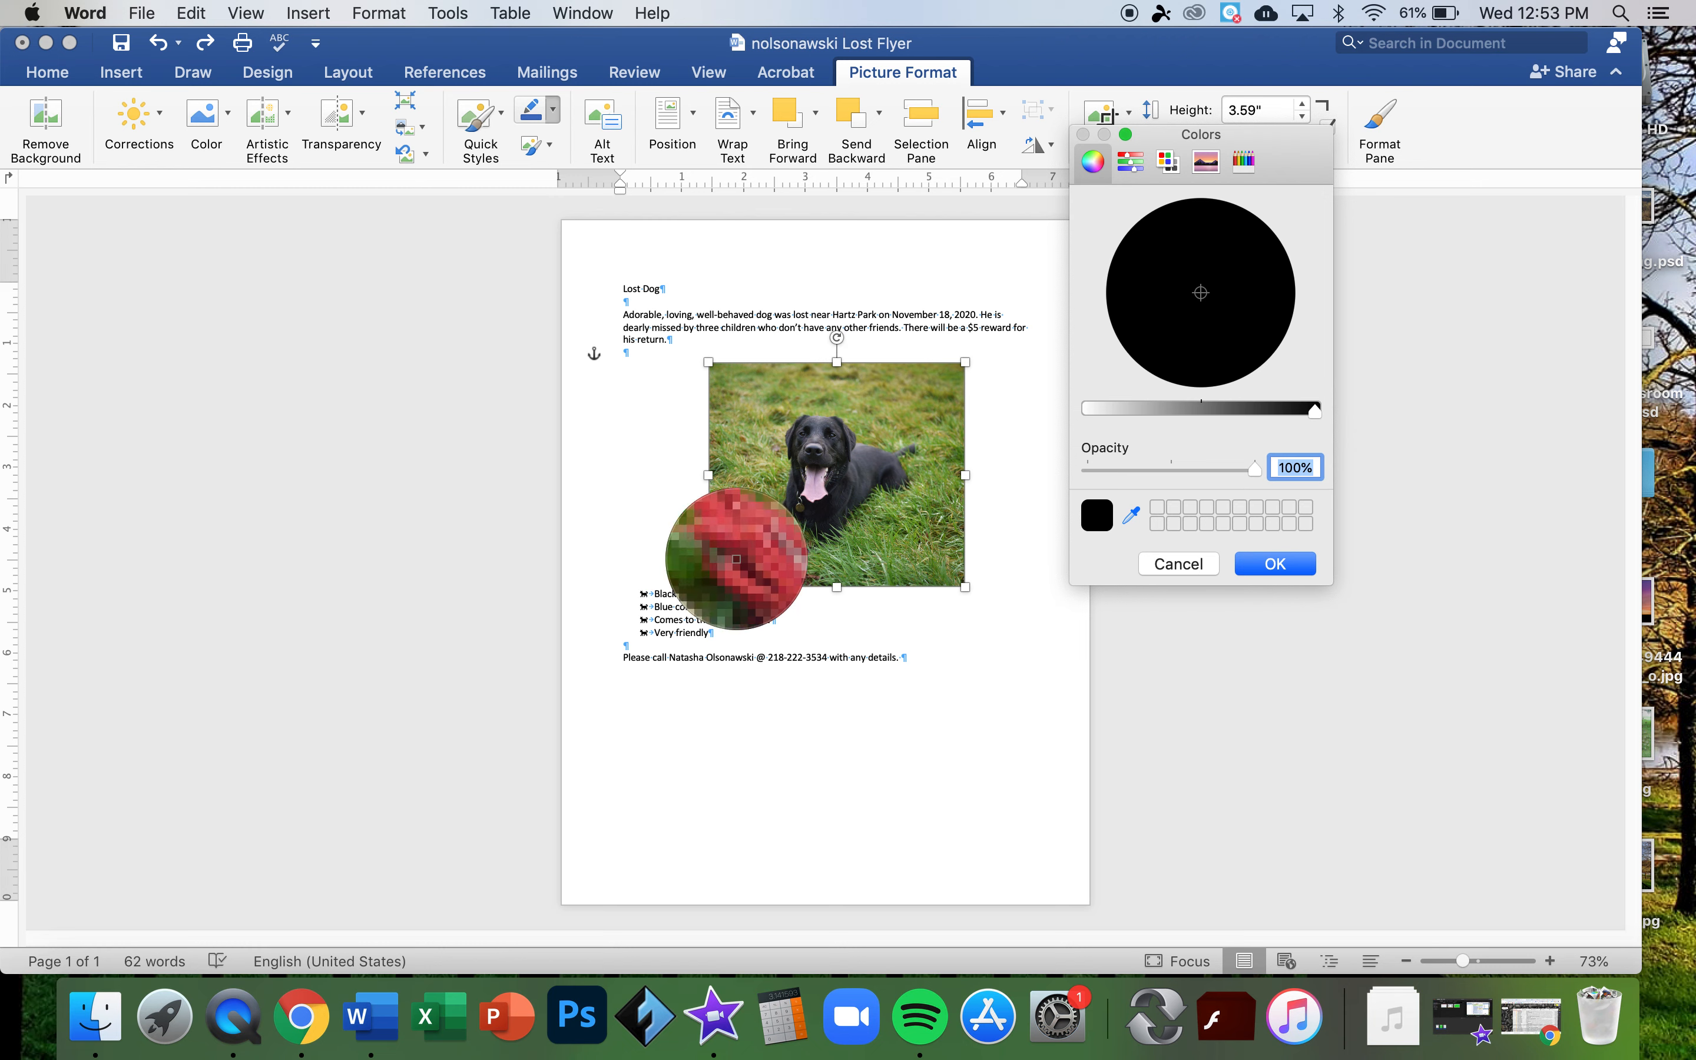
pyautogui.click(738, 558)
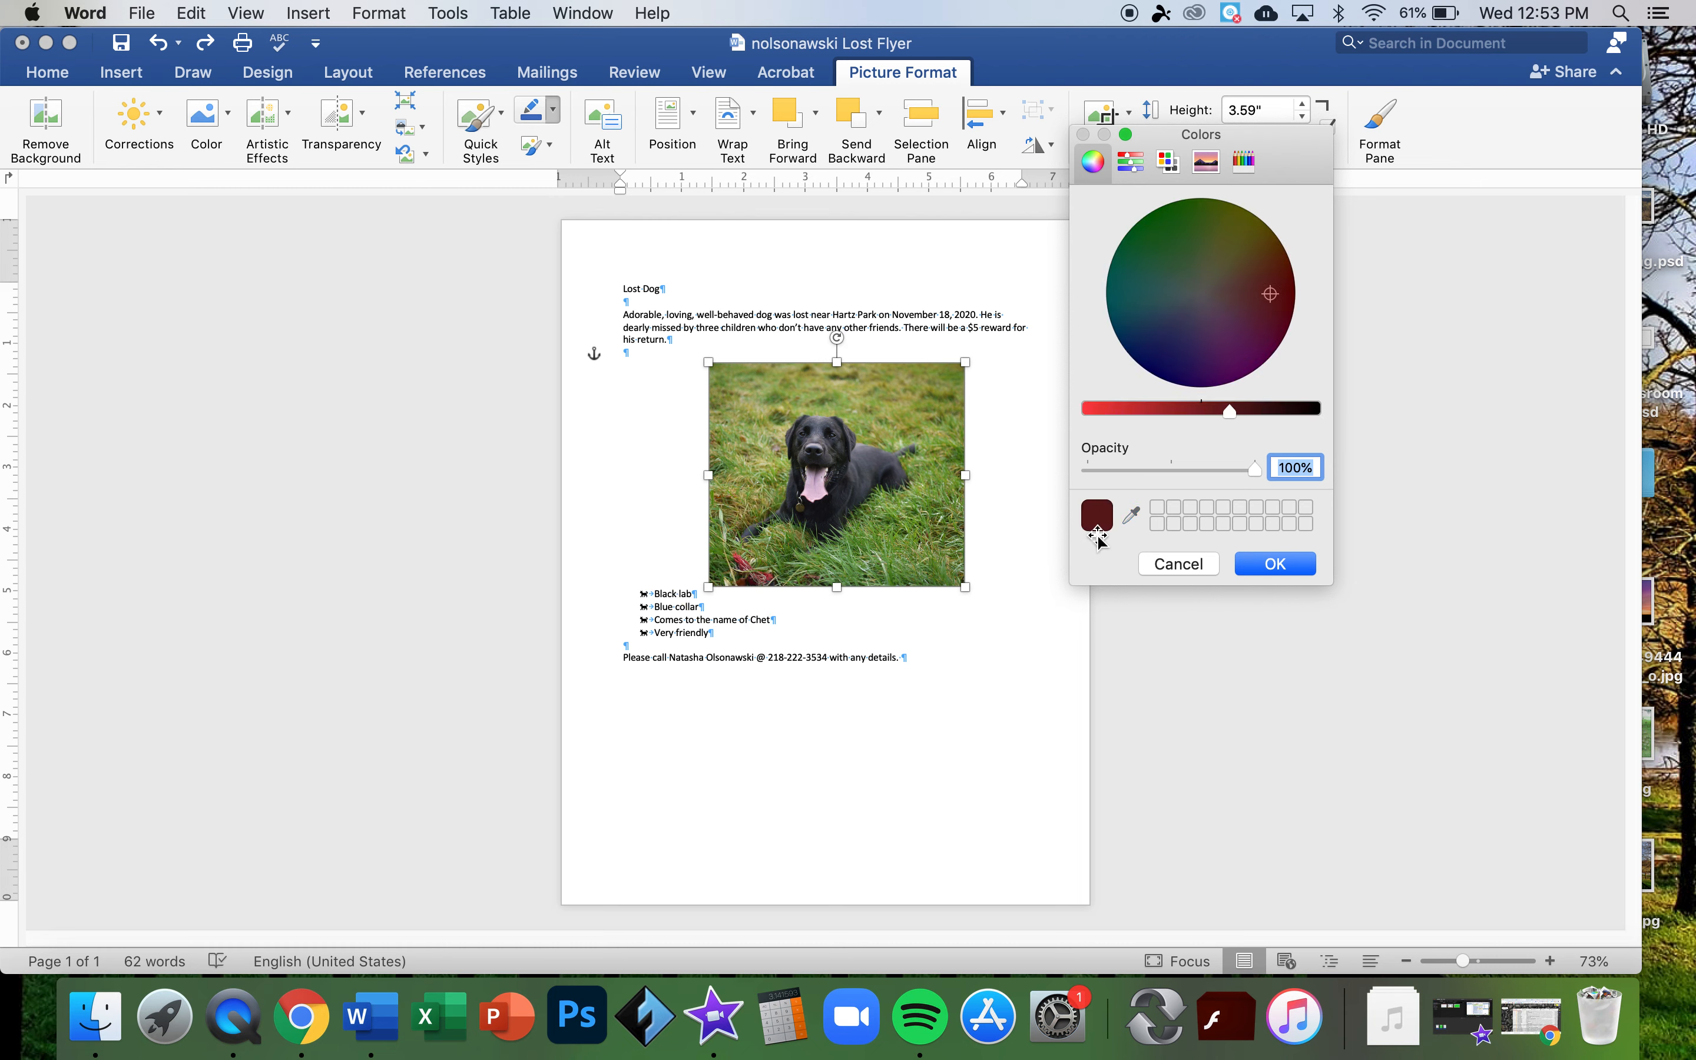
pyautogui.click(1132, 516)
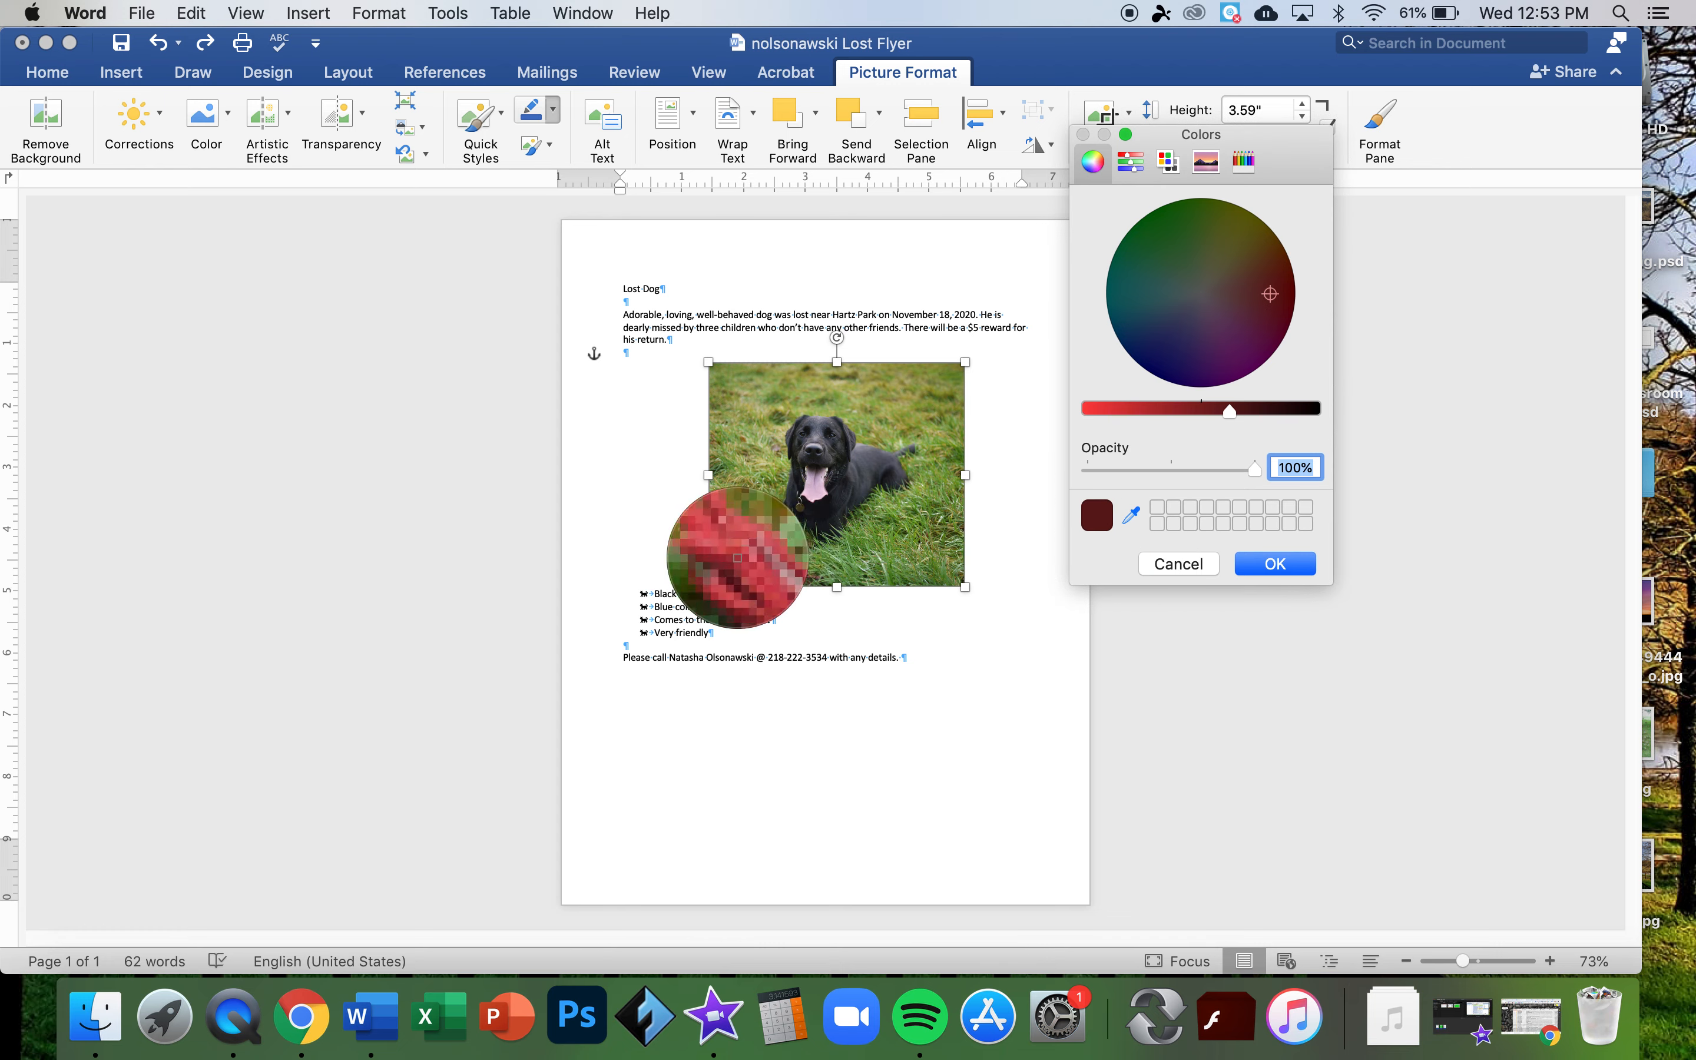
pyautogui.click(740, 558)
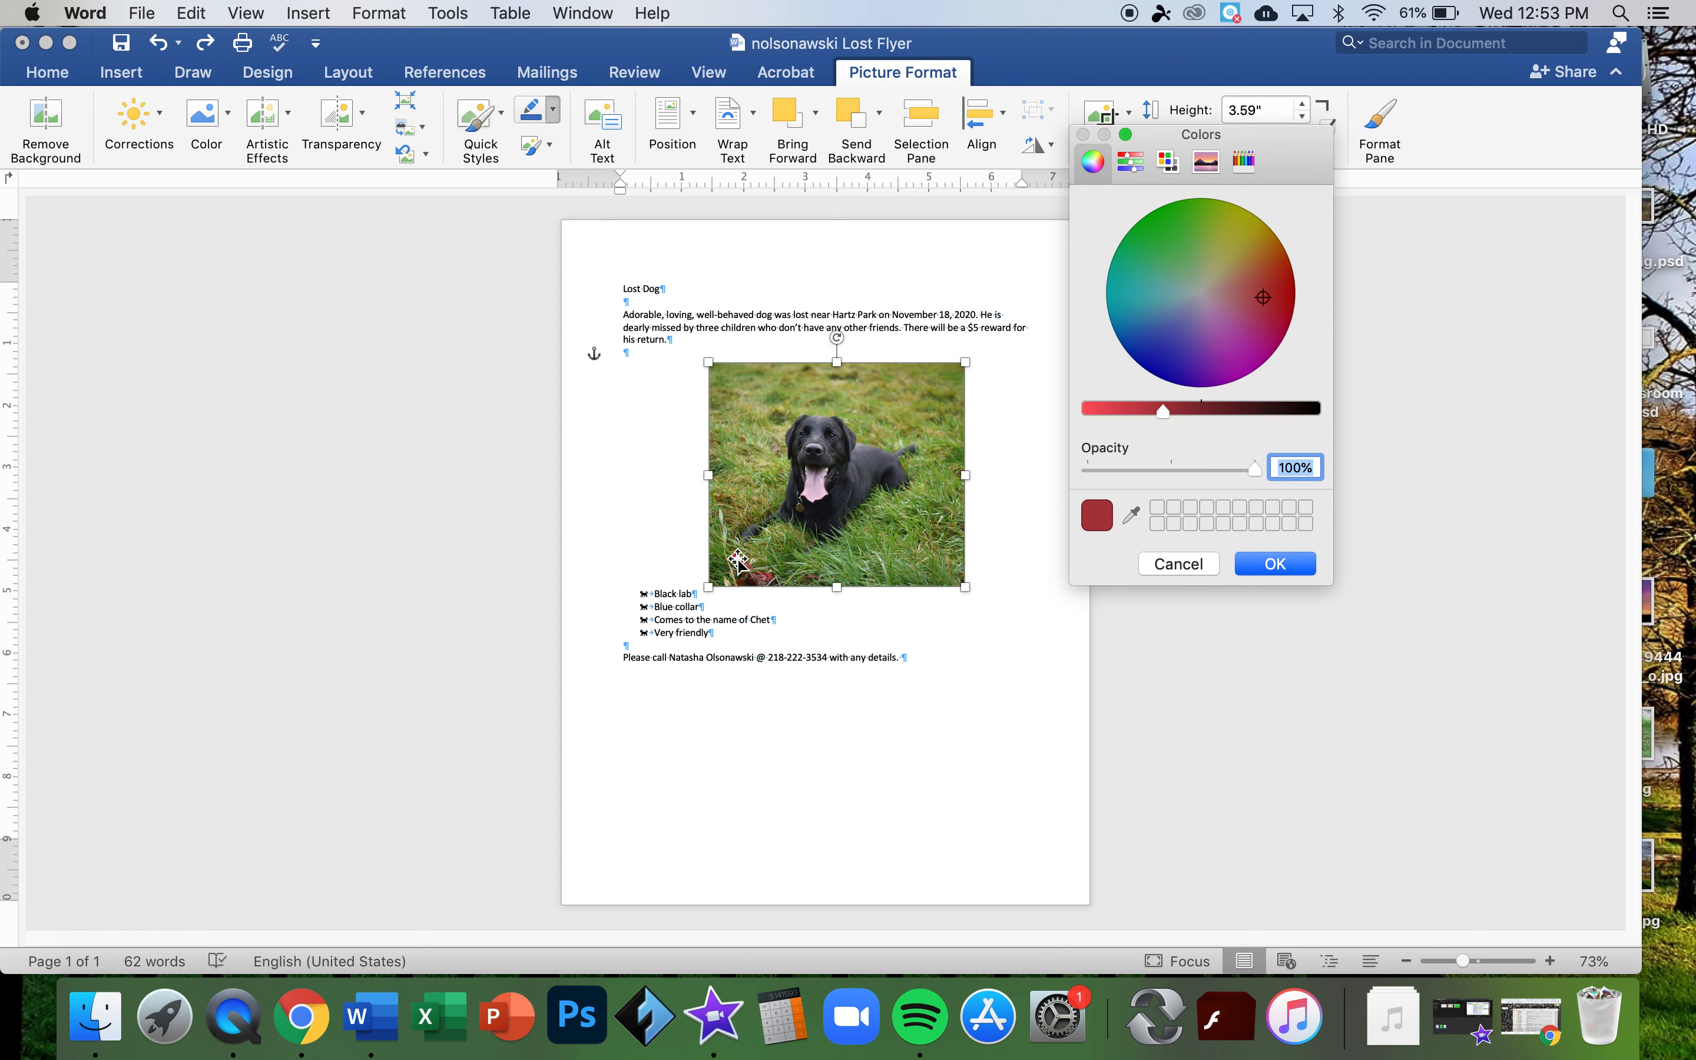
pyautogui.click(1275, 564)
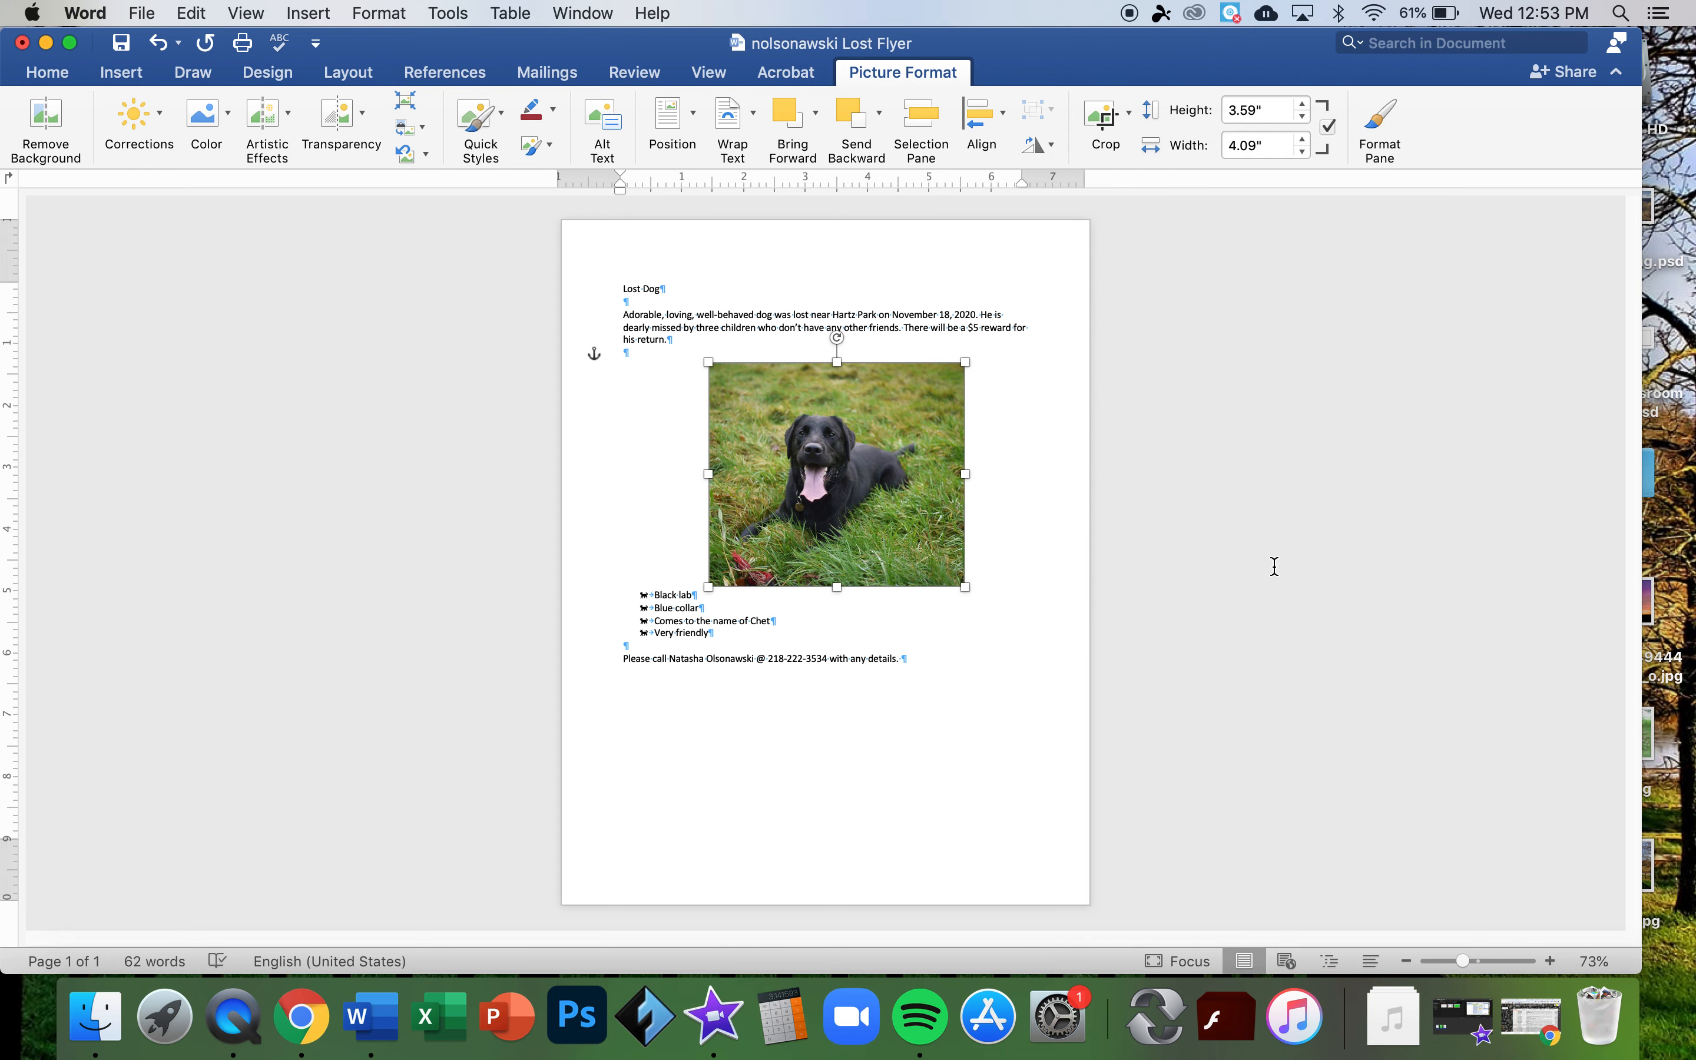
# - Make the photo's dark-red outline thicker
pyautogui.press('super+Tab')
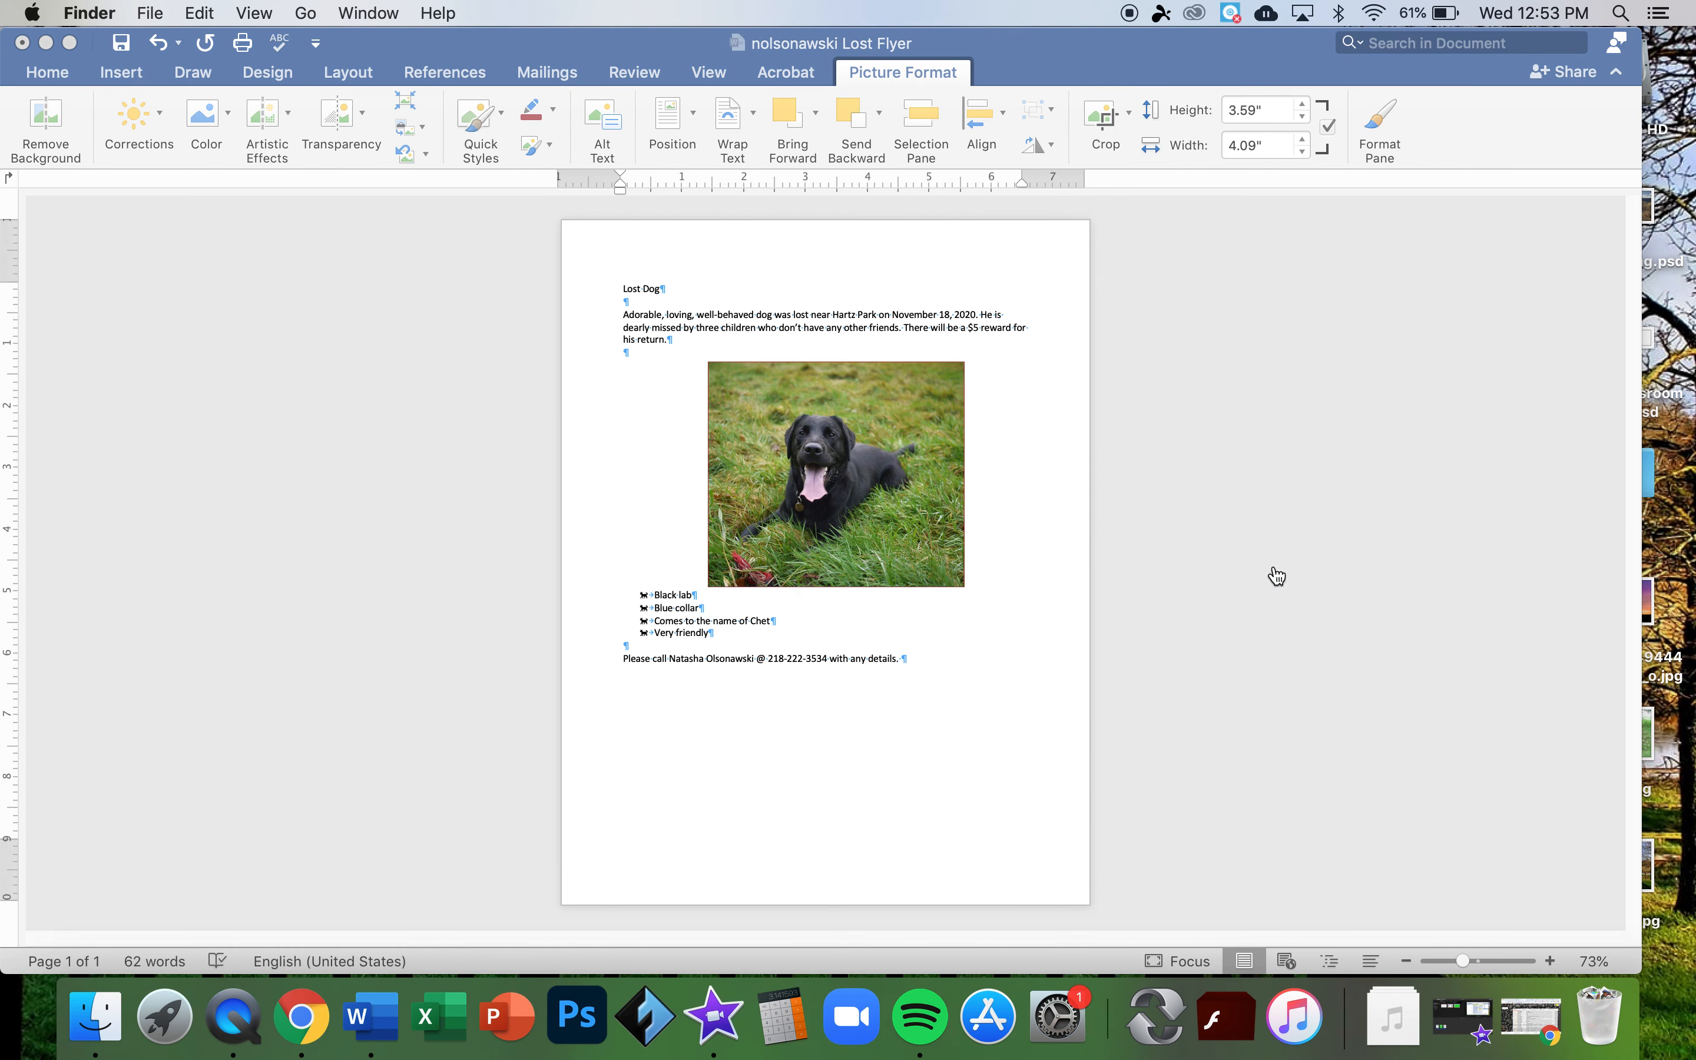
pyautogui.press('super+Tab')
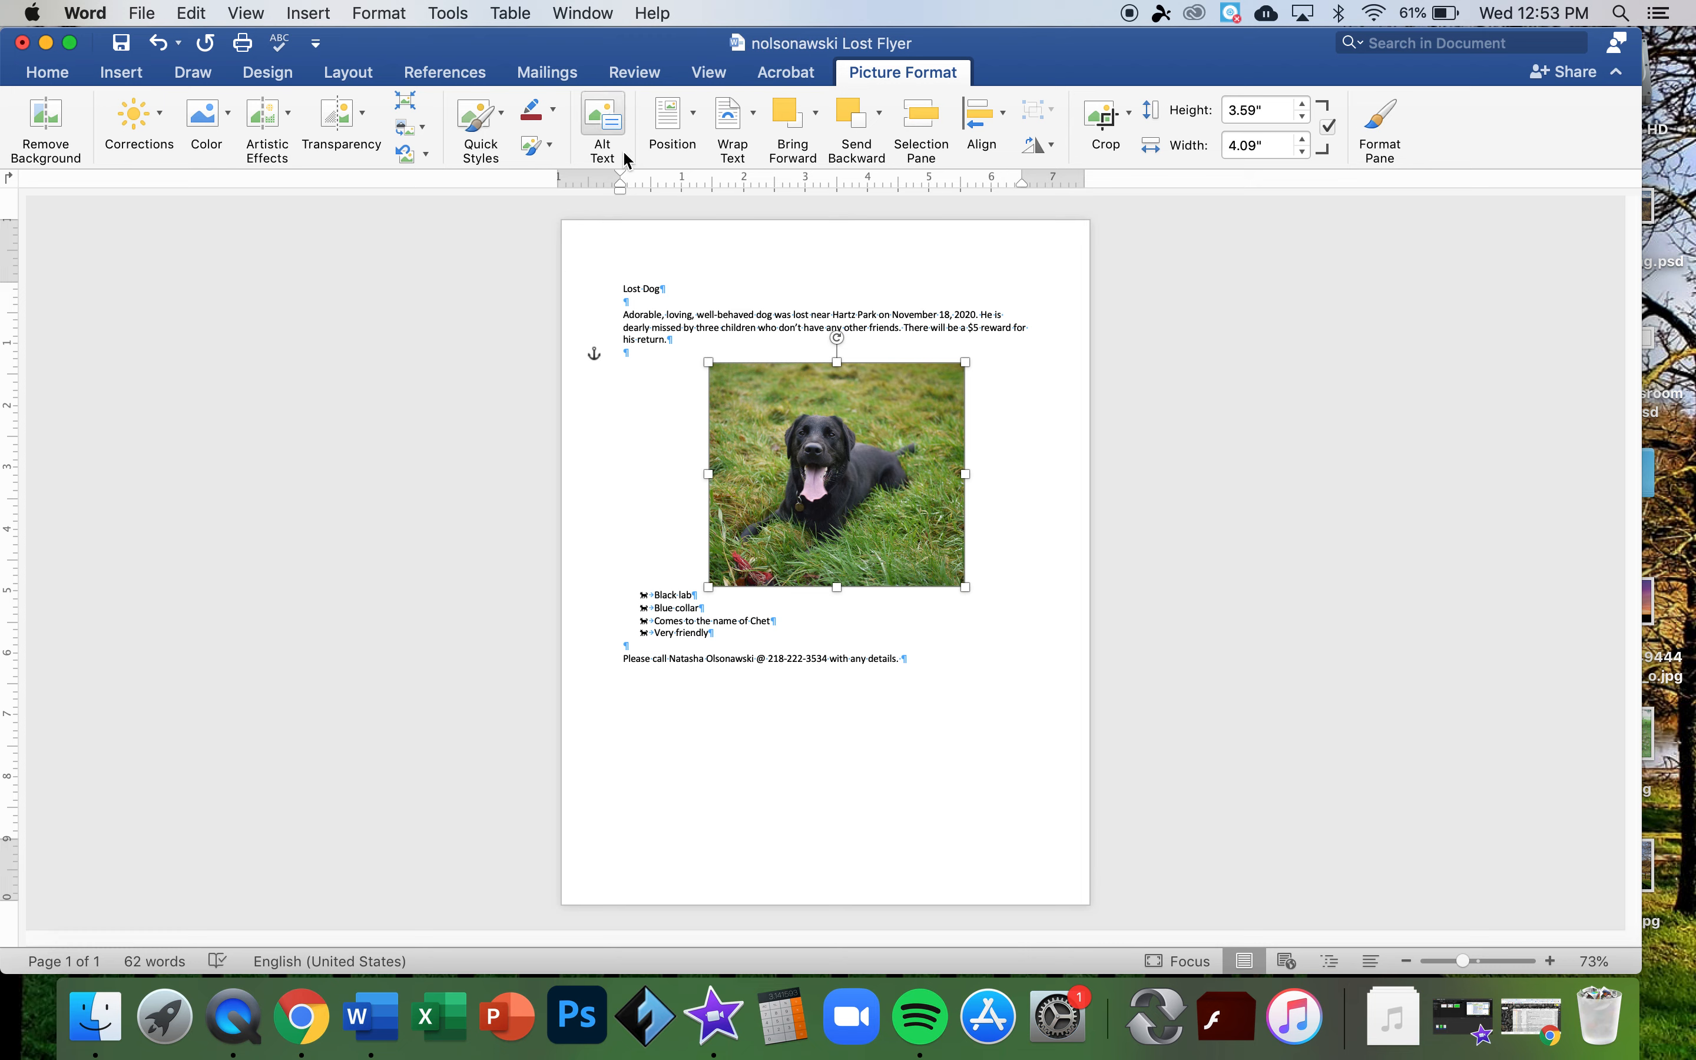
pyautogui.click(553, 114)
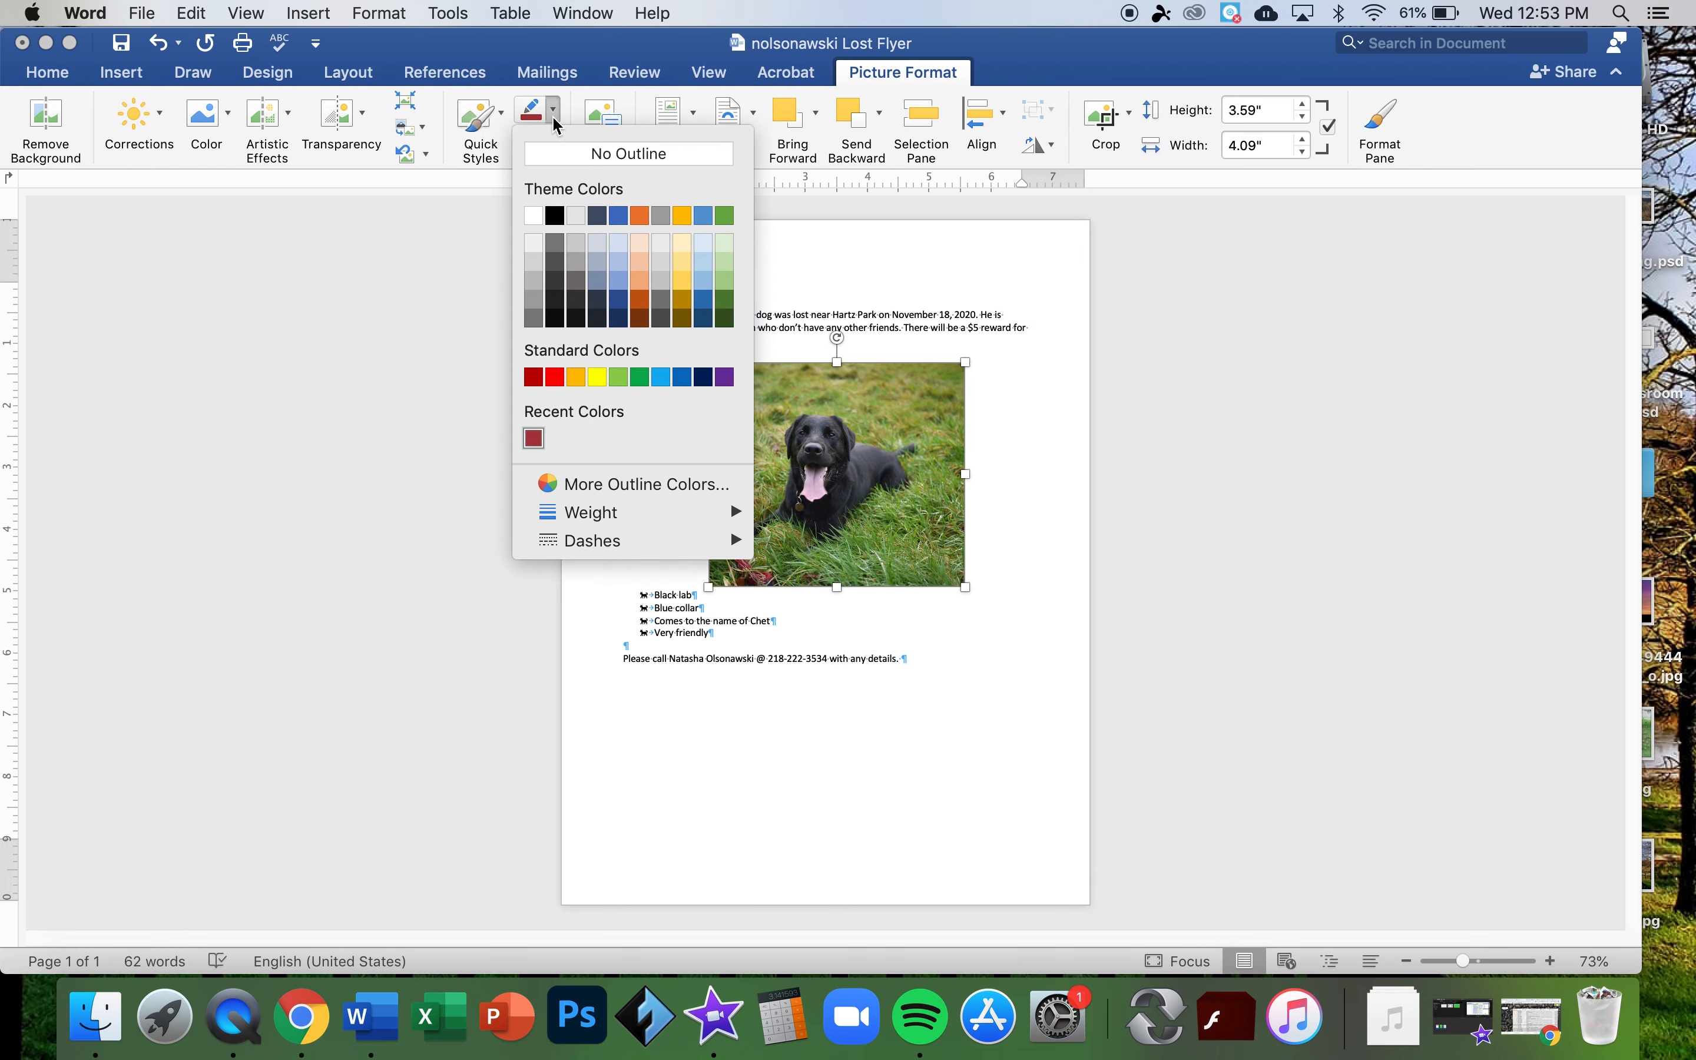
pyautogui.moveTo(612, 518)
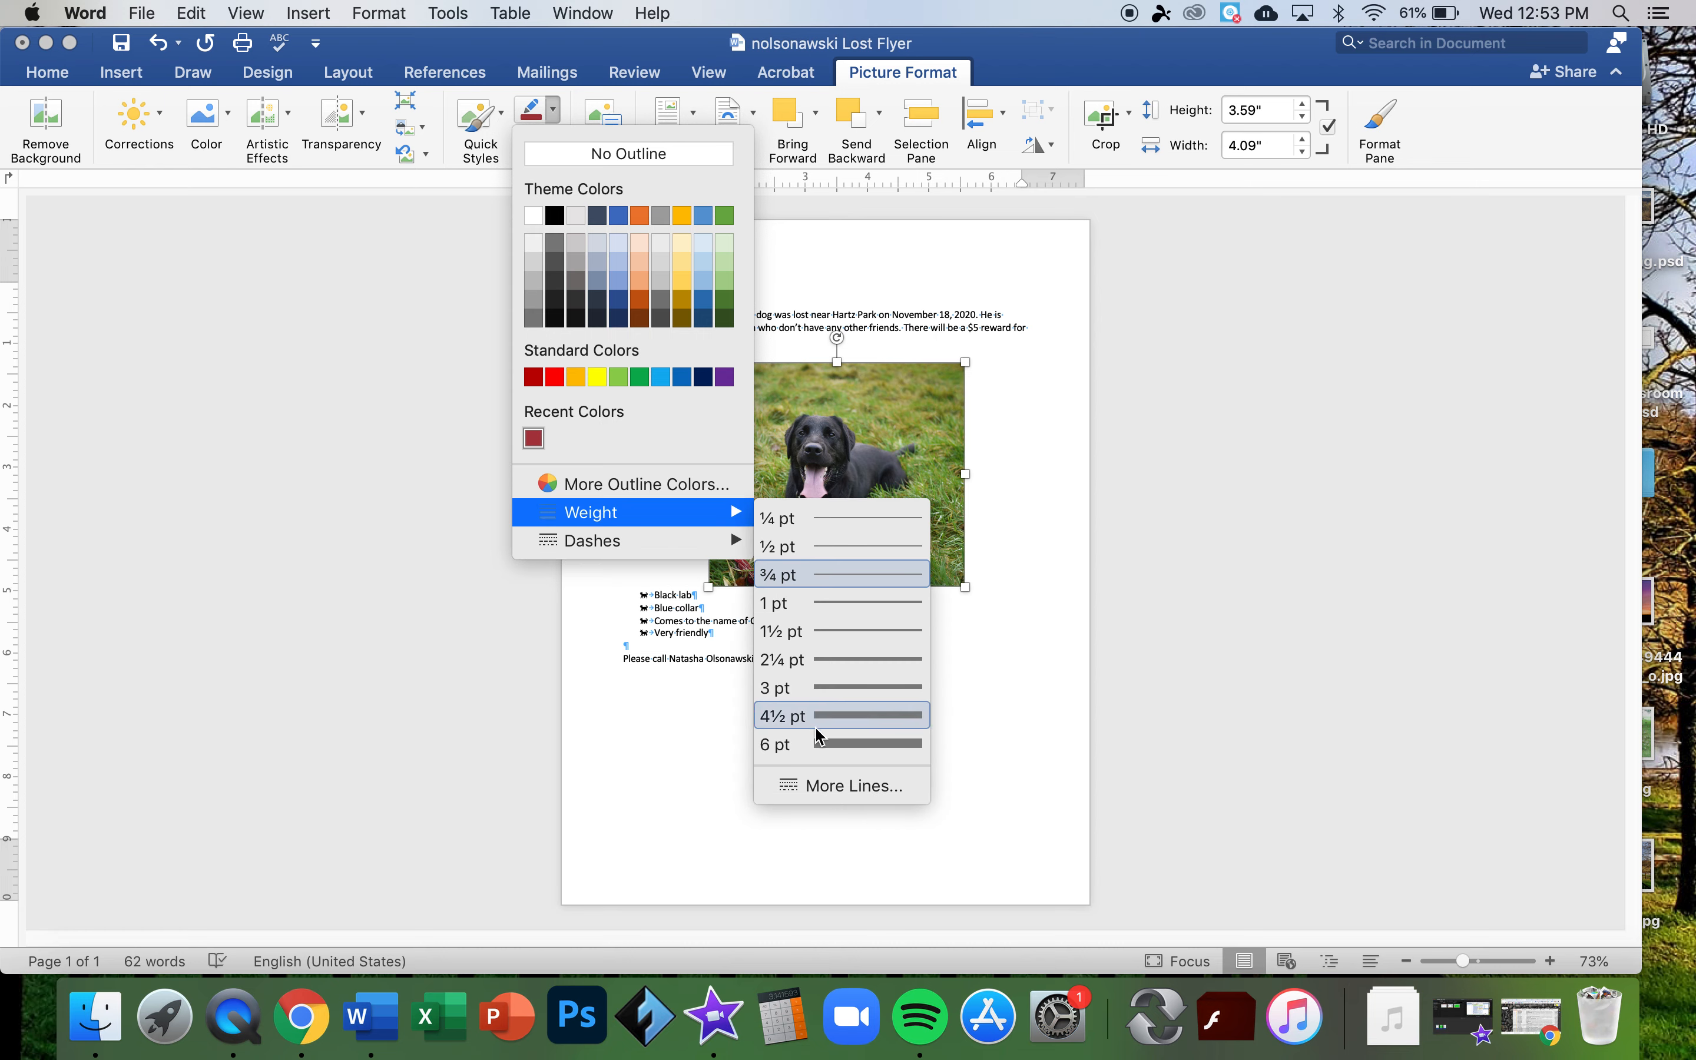
pyautogui.click(821, 743)
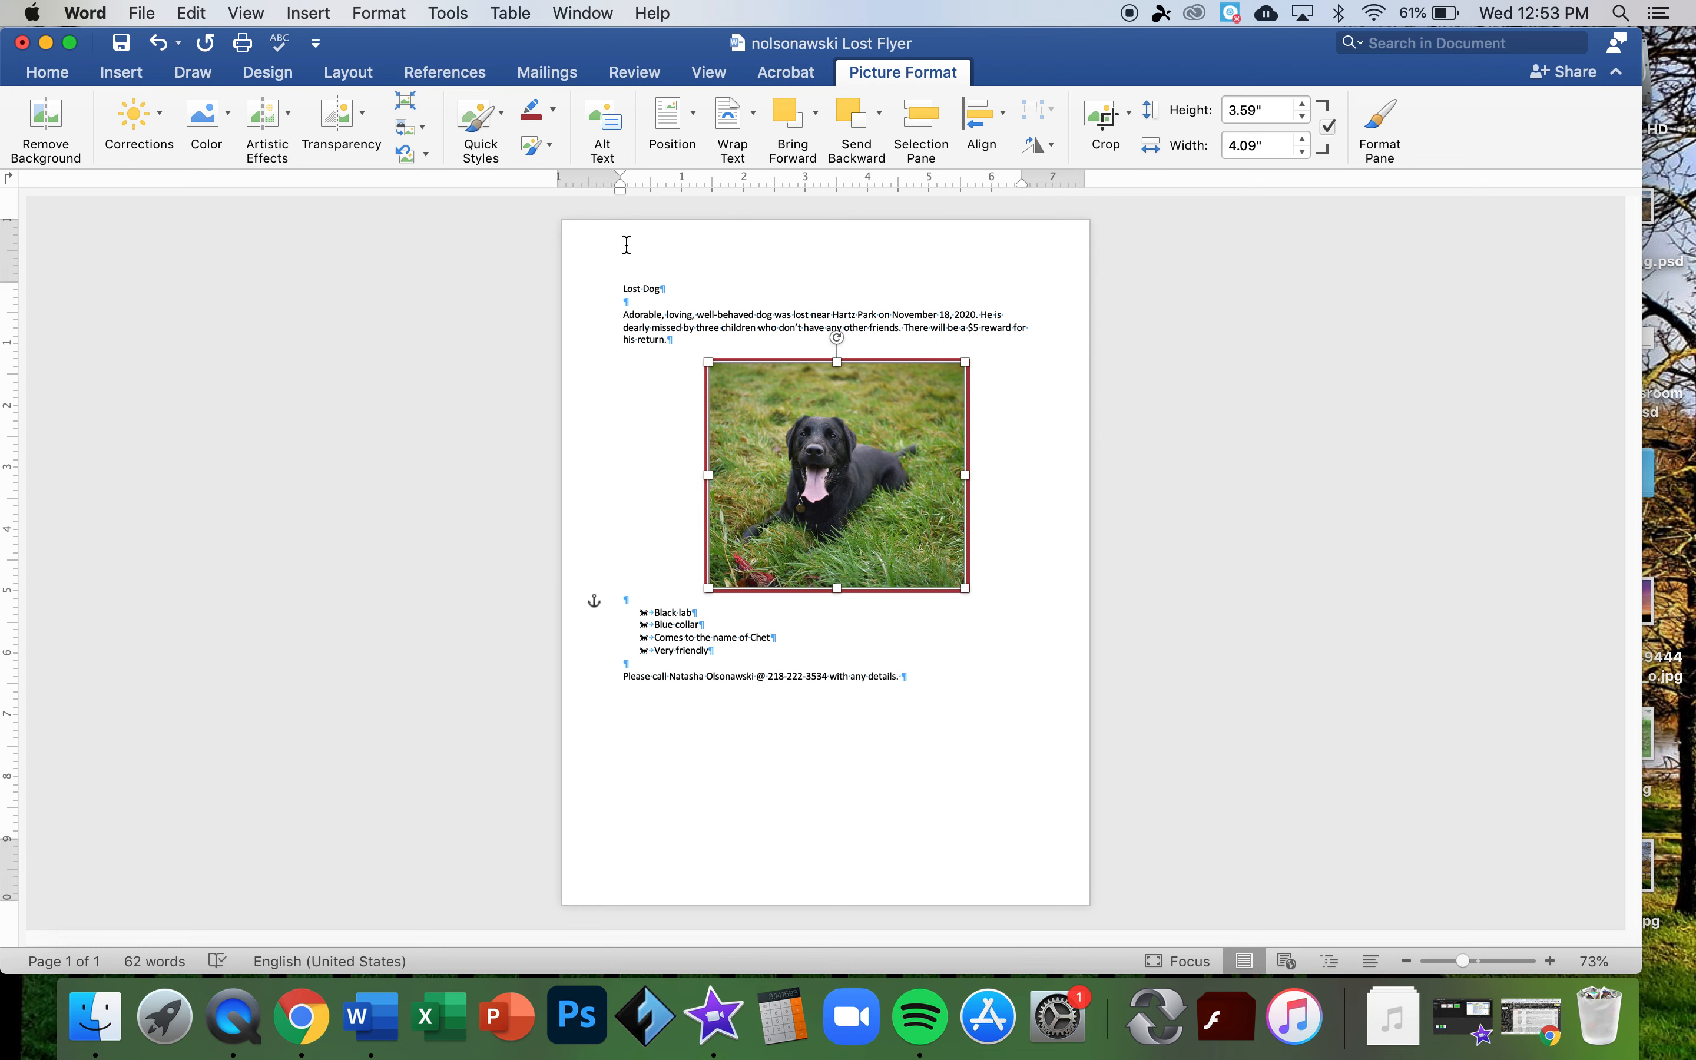
# - Nudge the photo slightly left, to 2.18" from the left edge
pyautogui.click(554, 119)
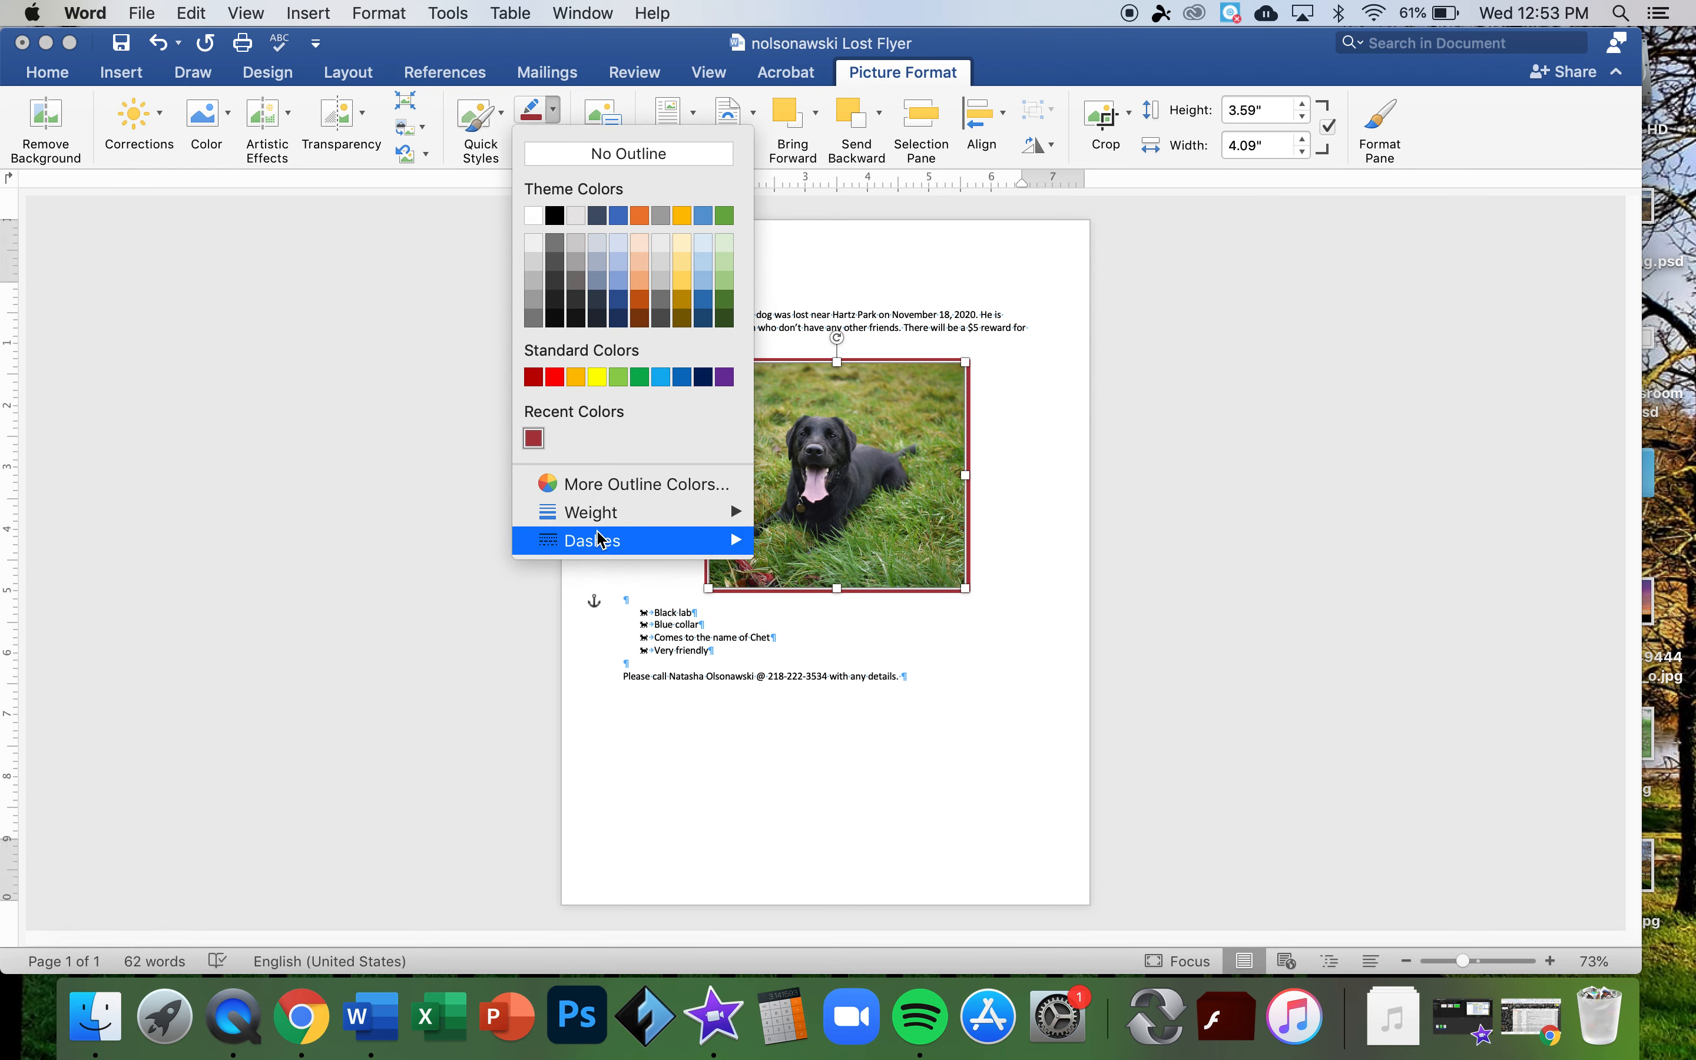
pyautogui.moveTo(599, 540)
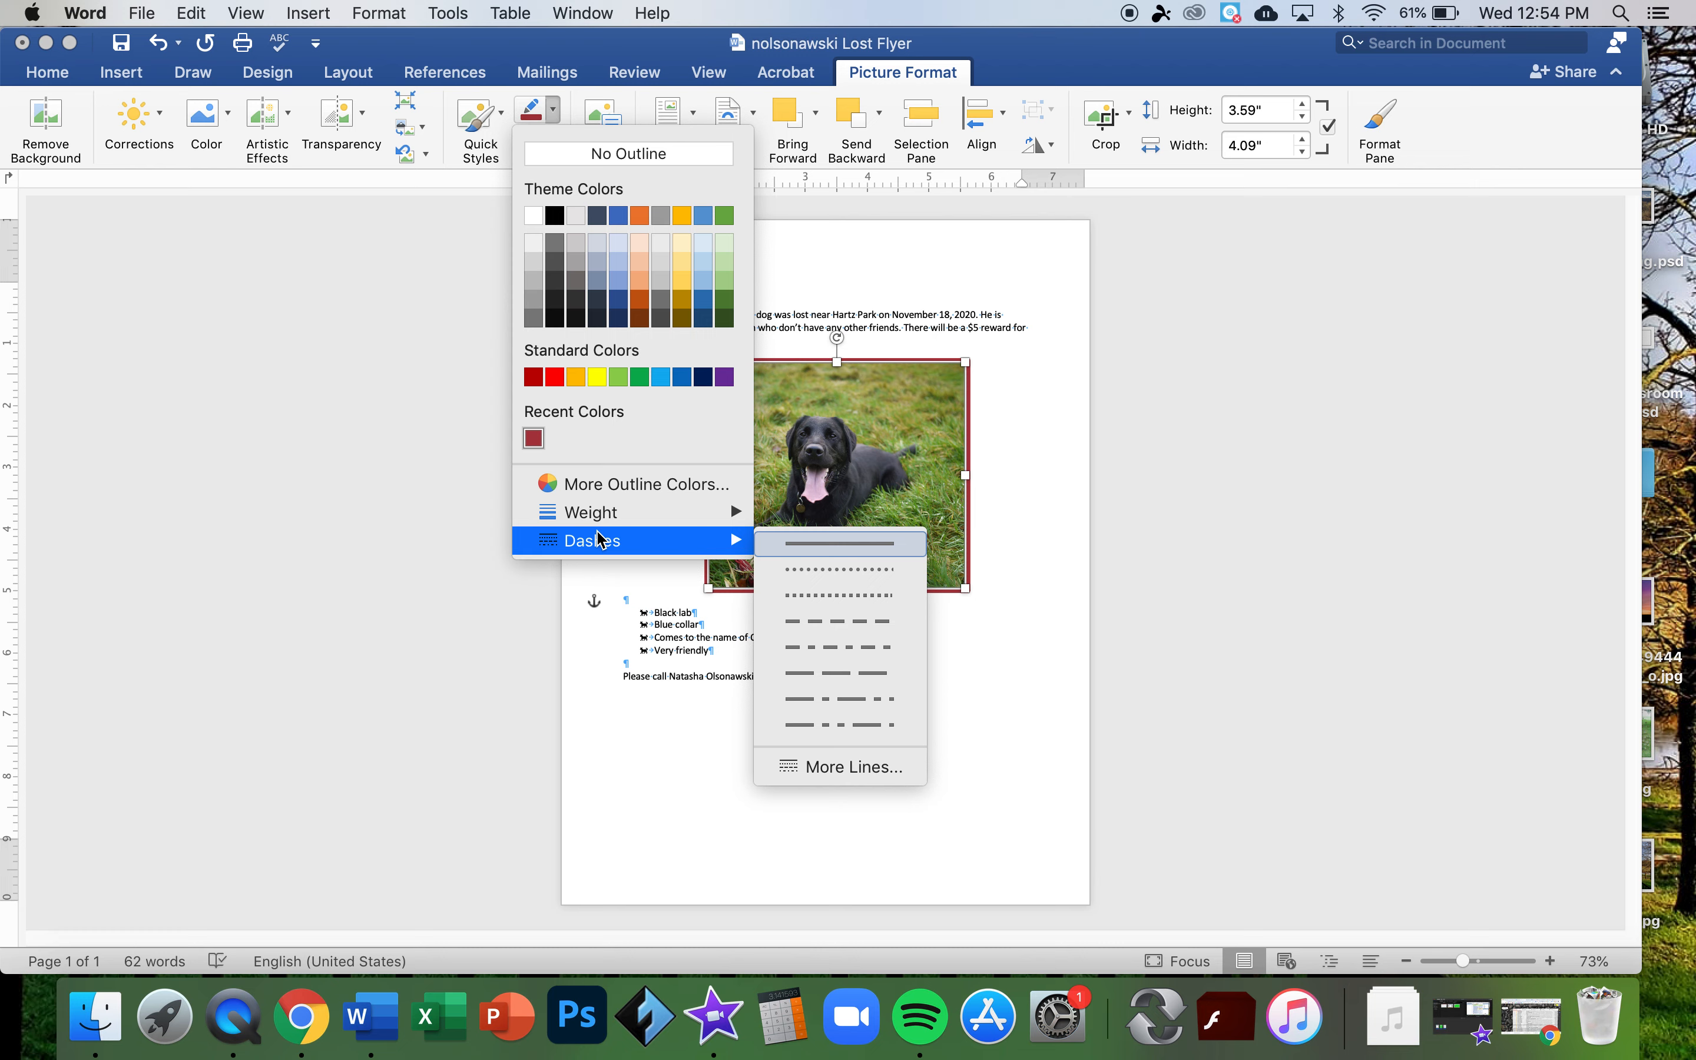
pyautogui.click(903, 288)
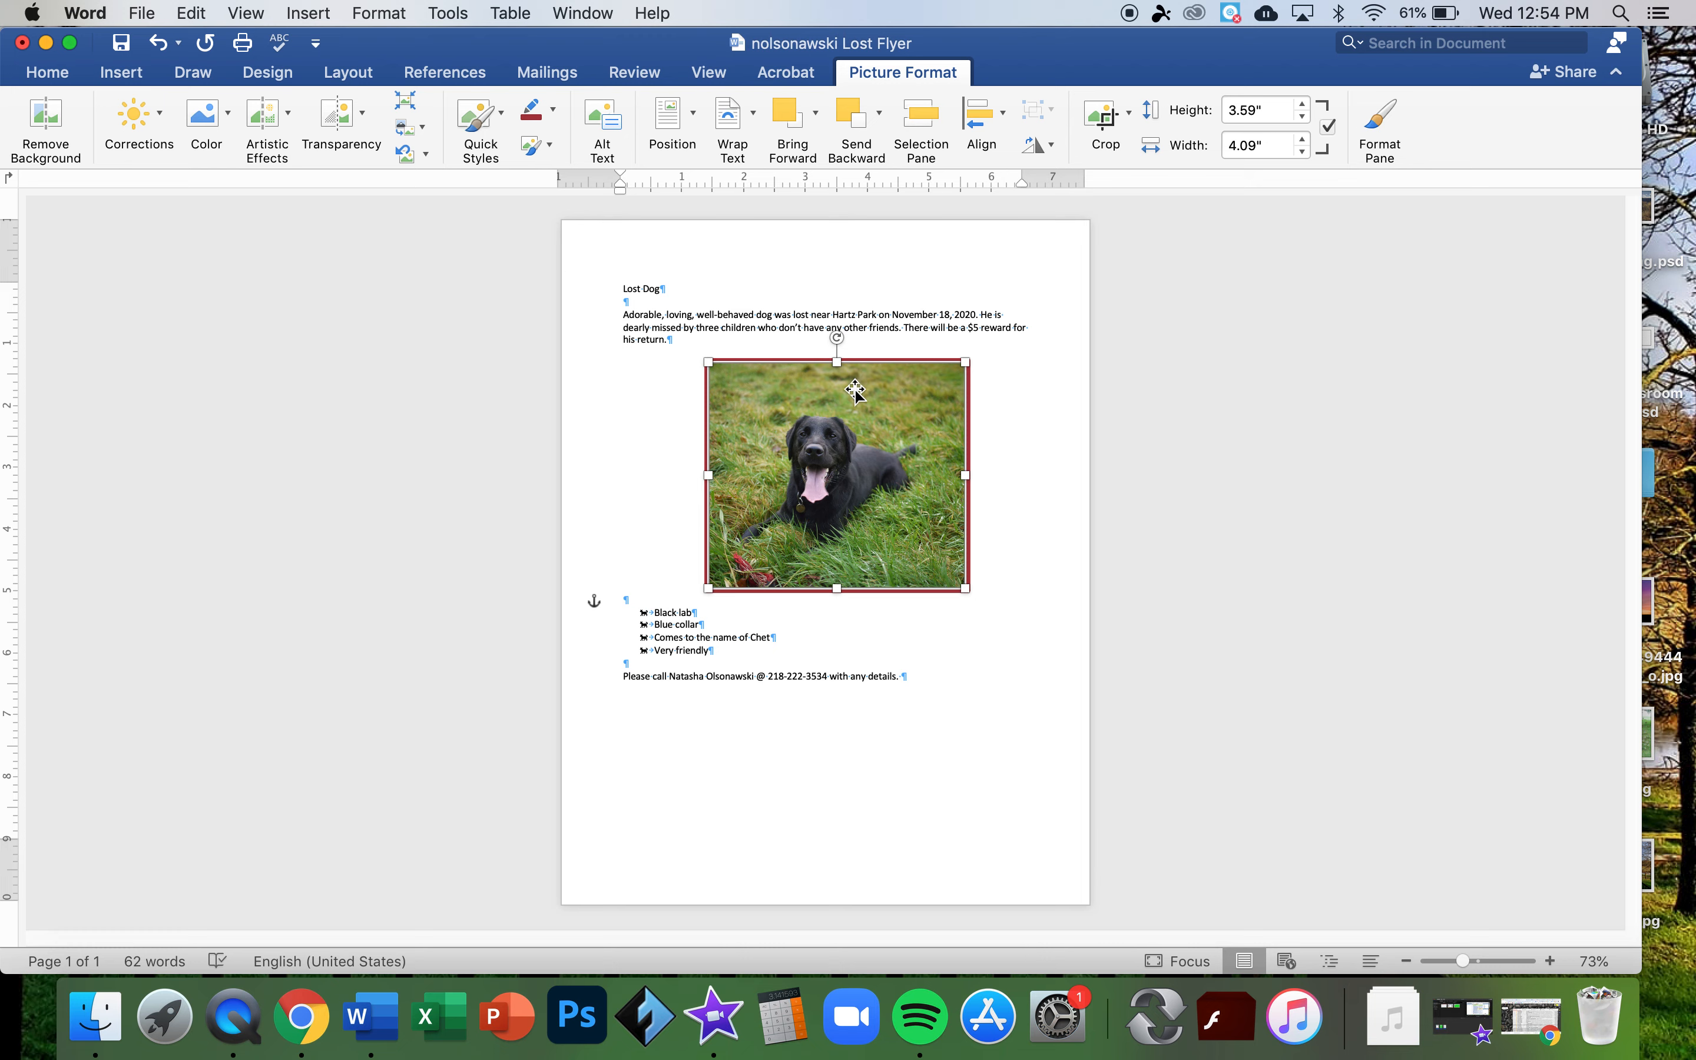
pyautogui.moveTo(848, 398); pyautogui.dragTo(835, 398)
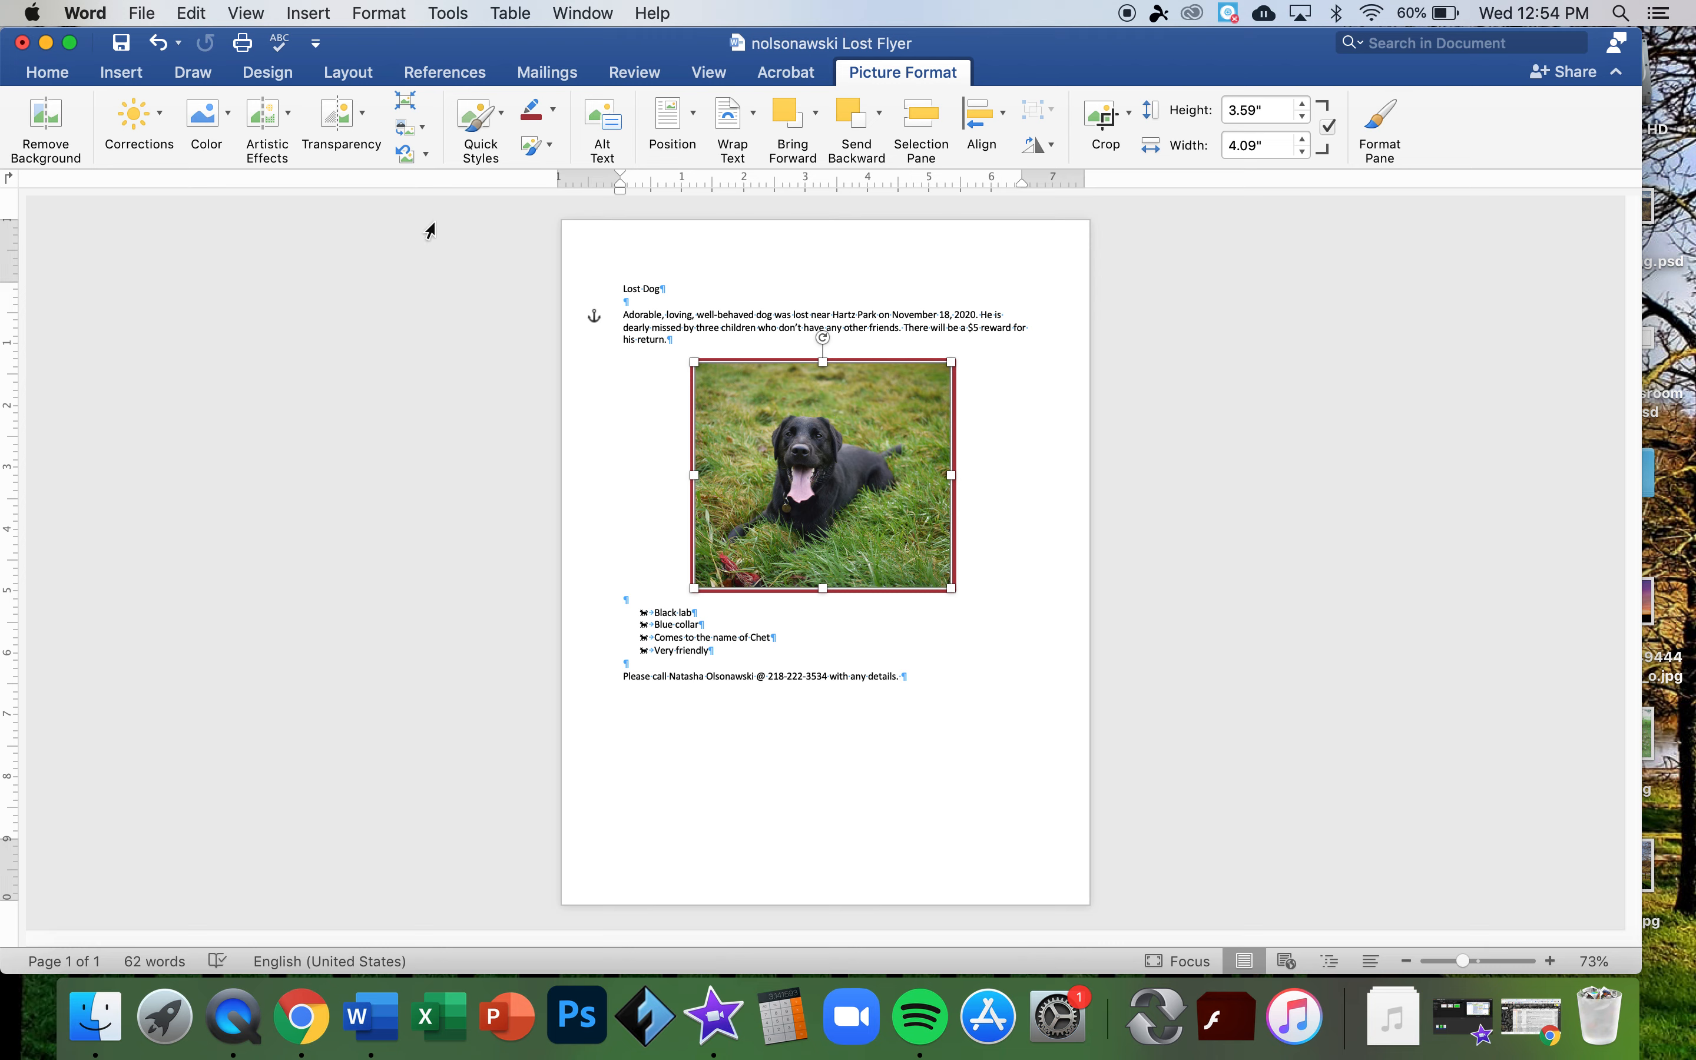
pyautogui.click(159, 118)
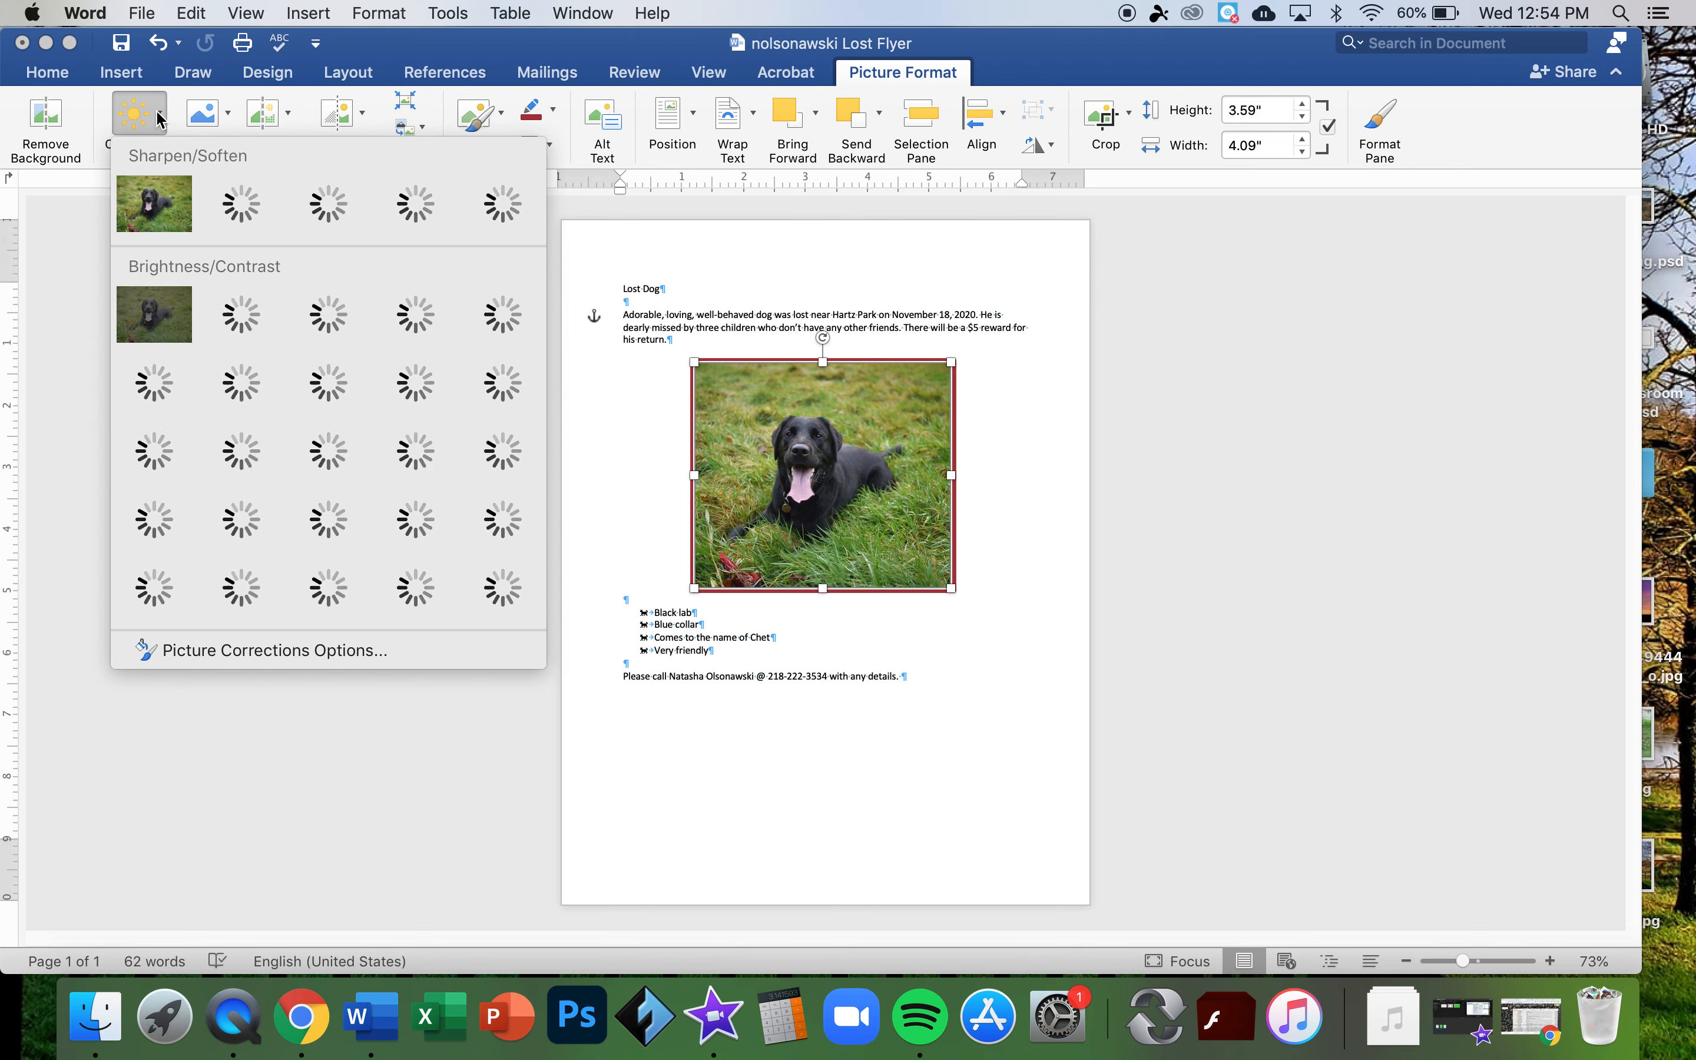
pyautogui.click(49, 131)
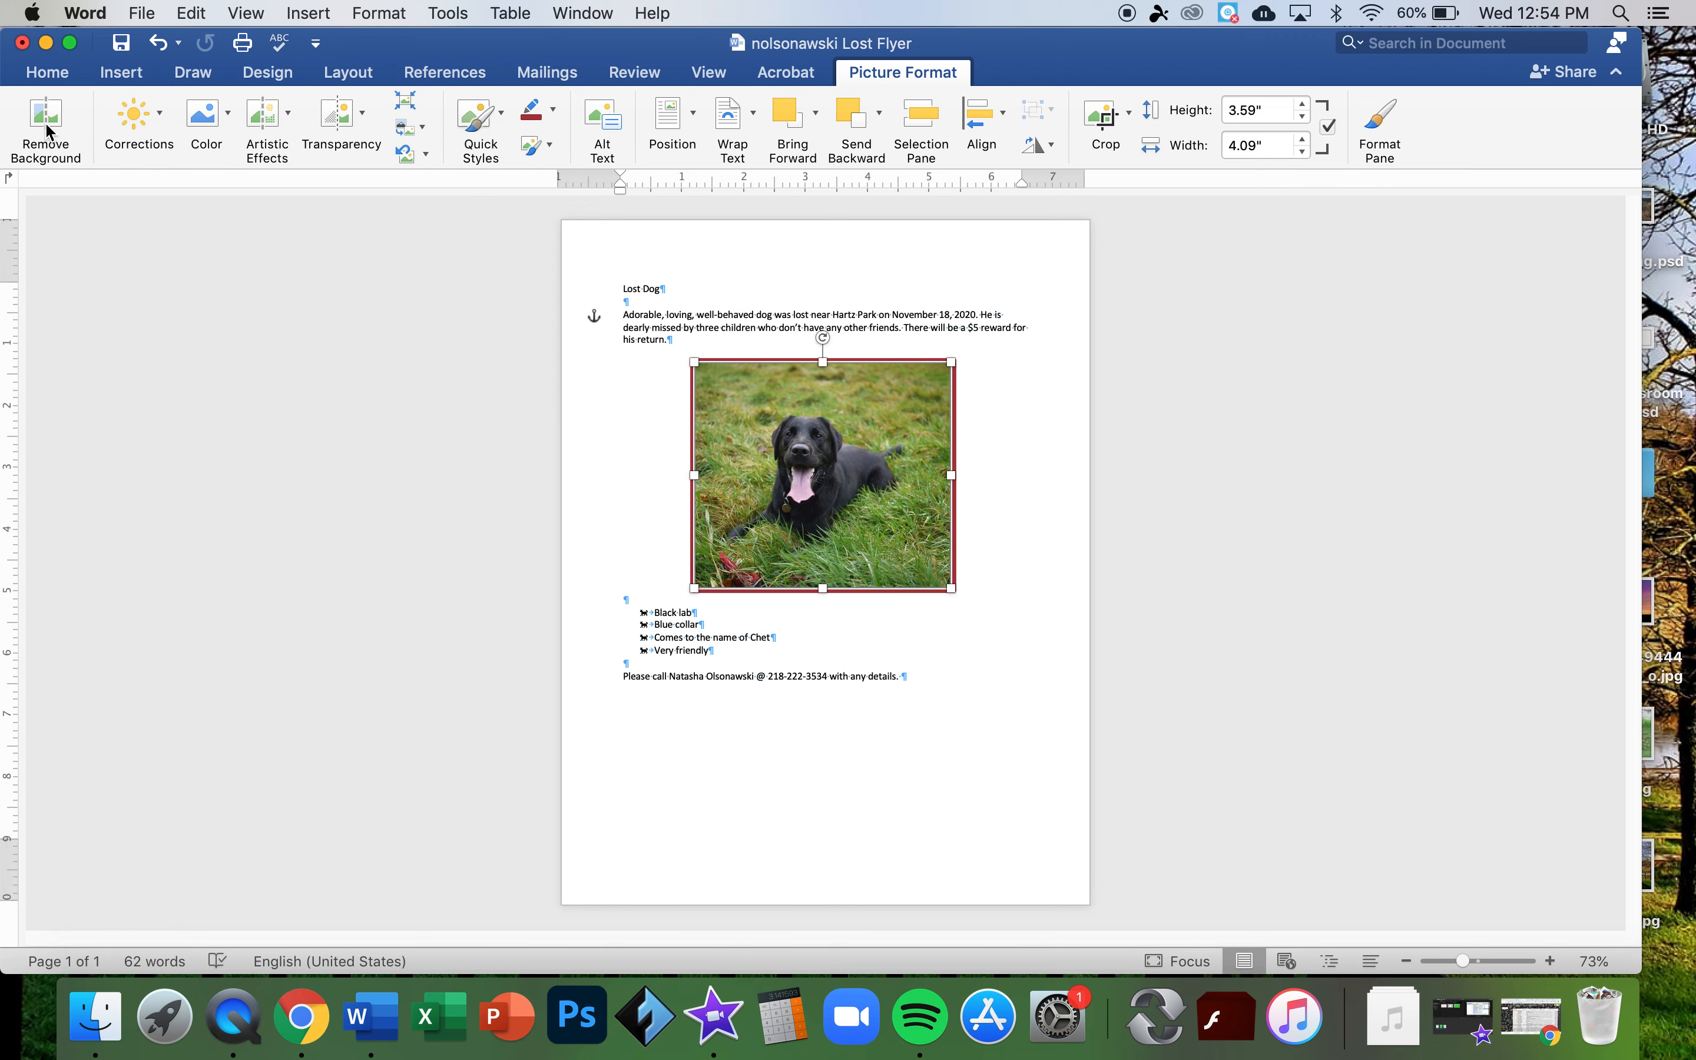
pyautogui.click(49, 131)
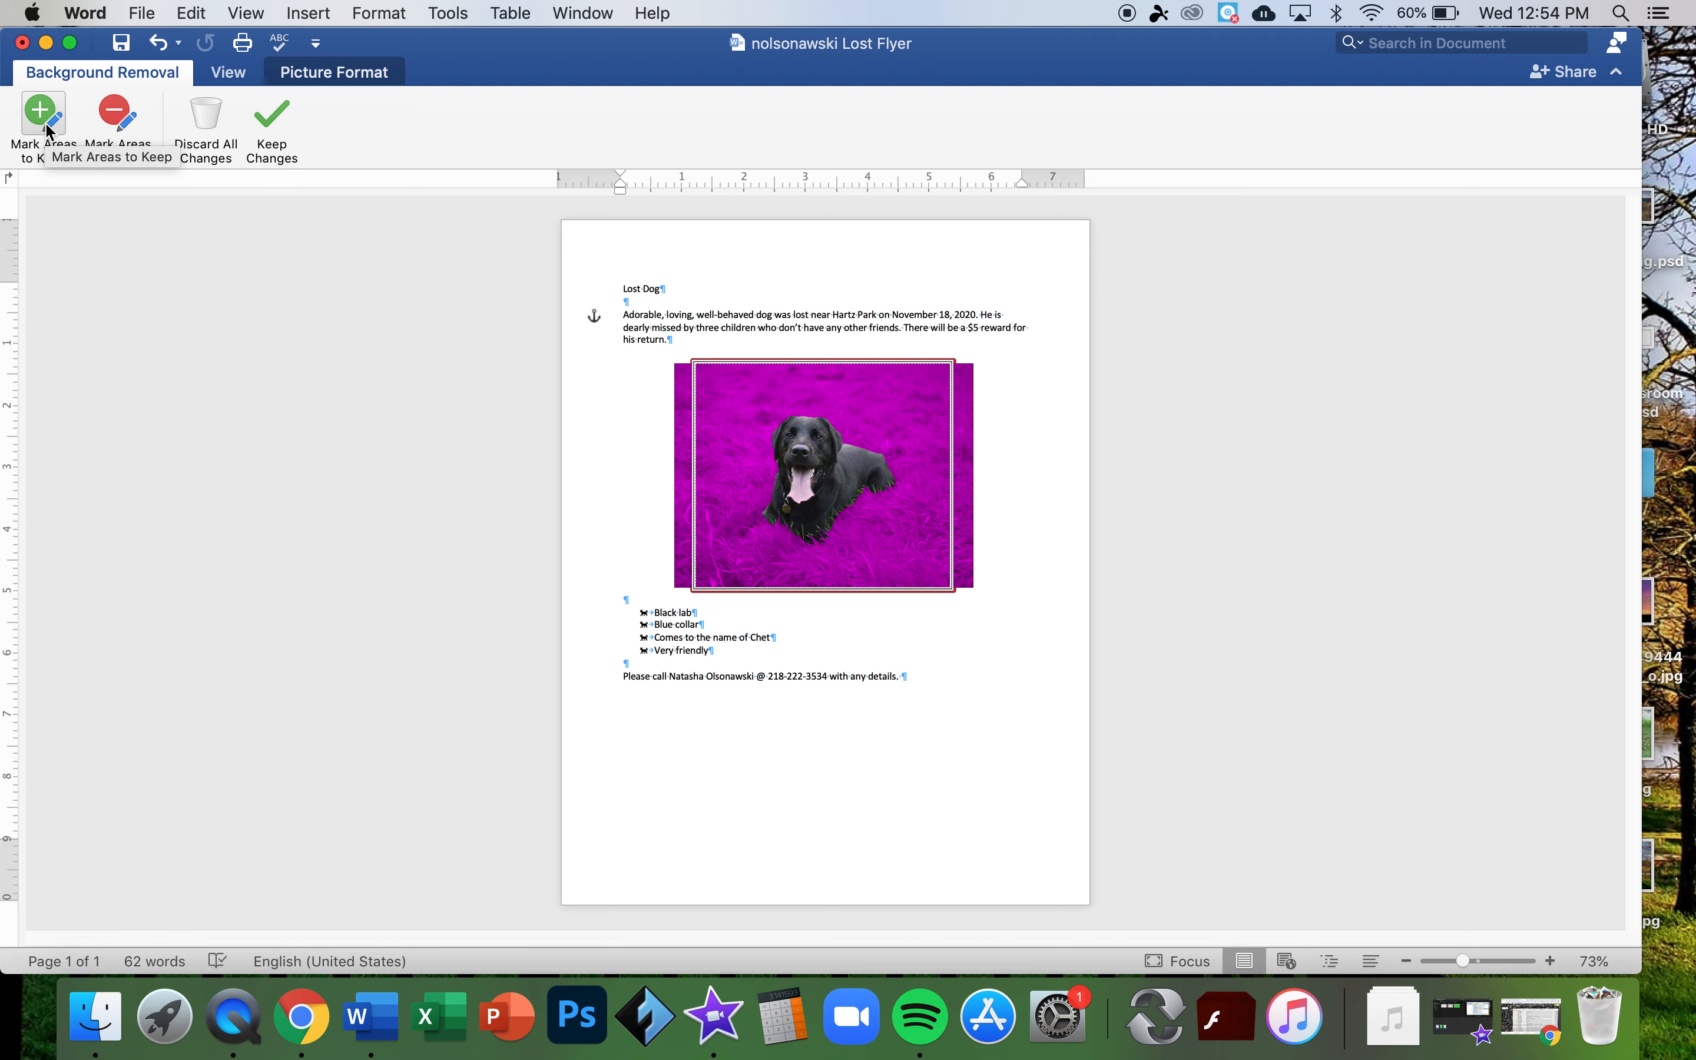
pyautogui.click(268, 132)
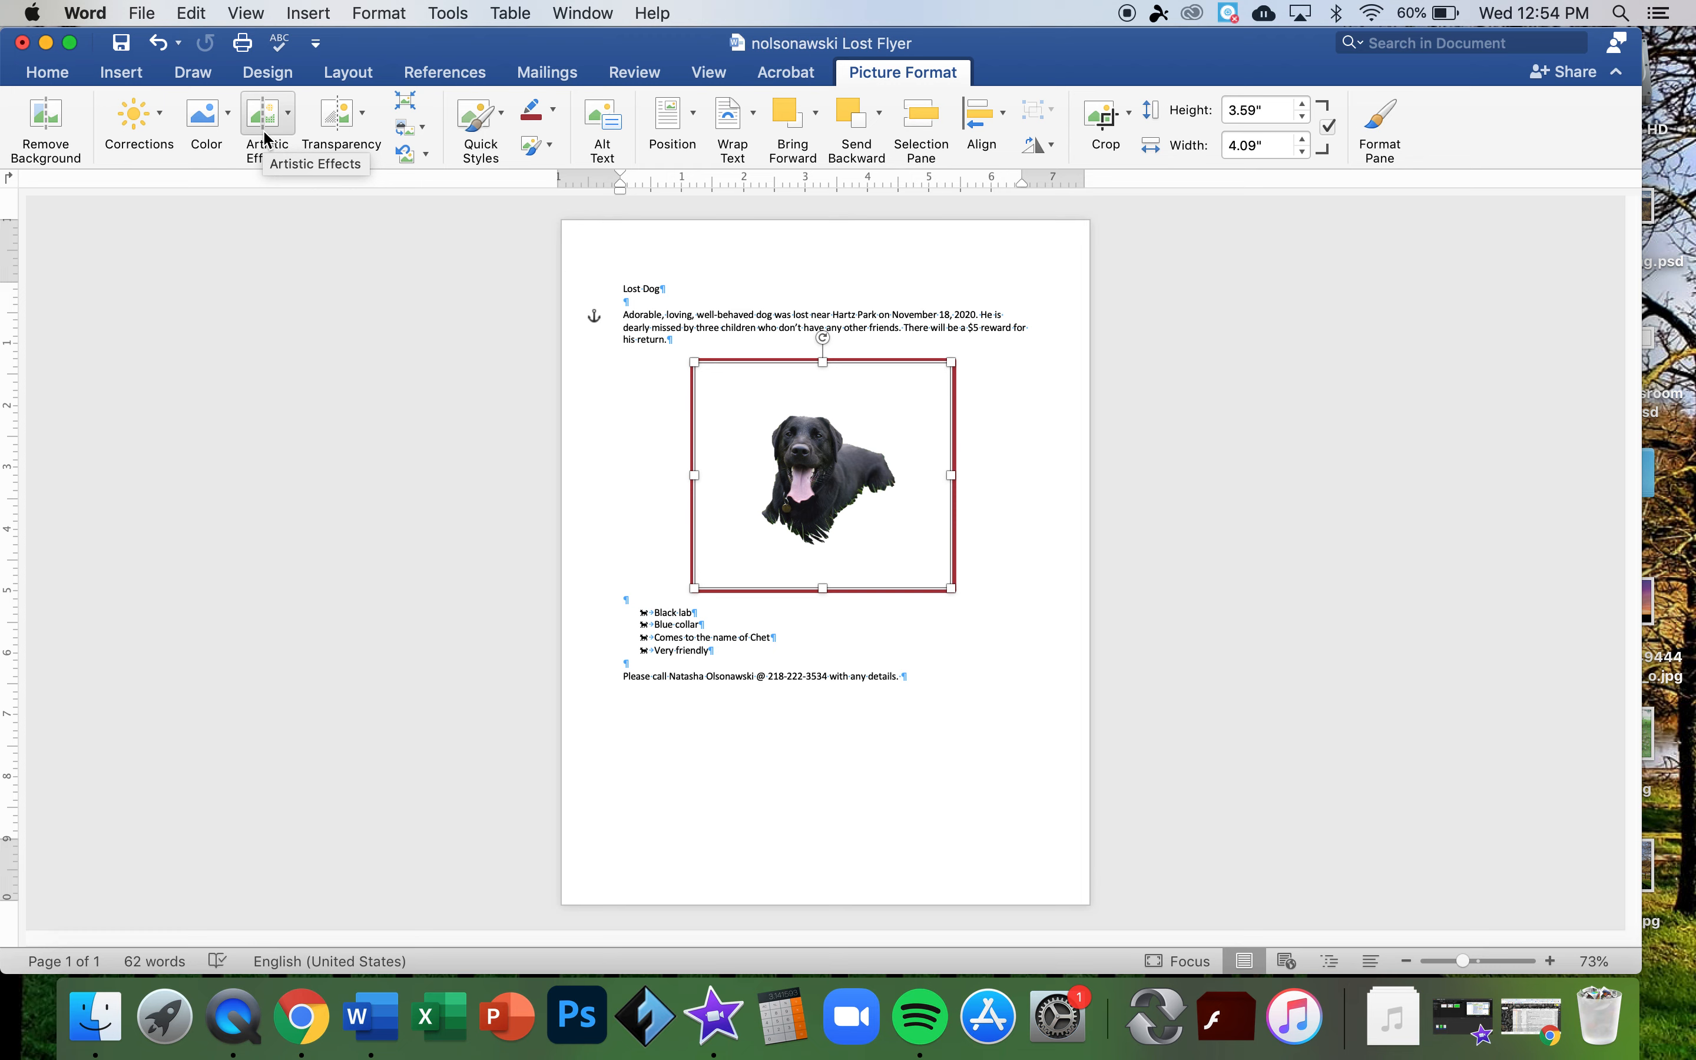
pyautogui.press('super+z')
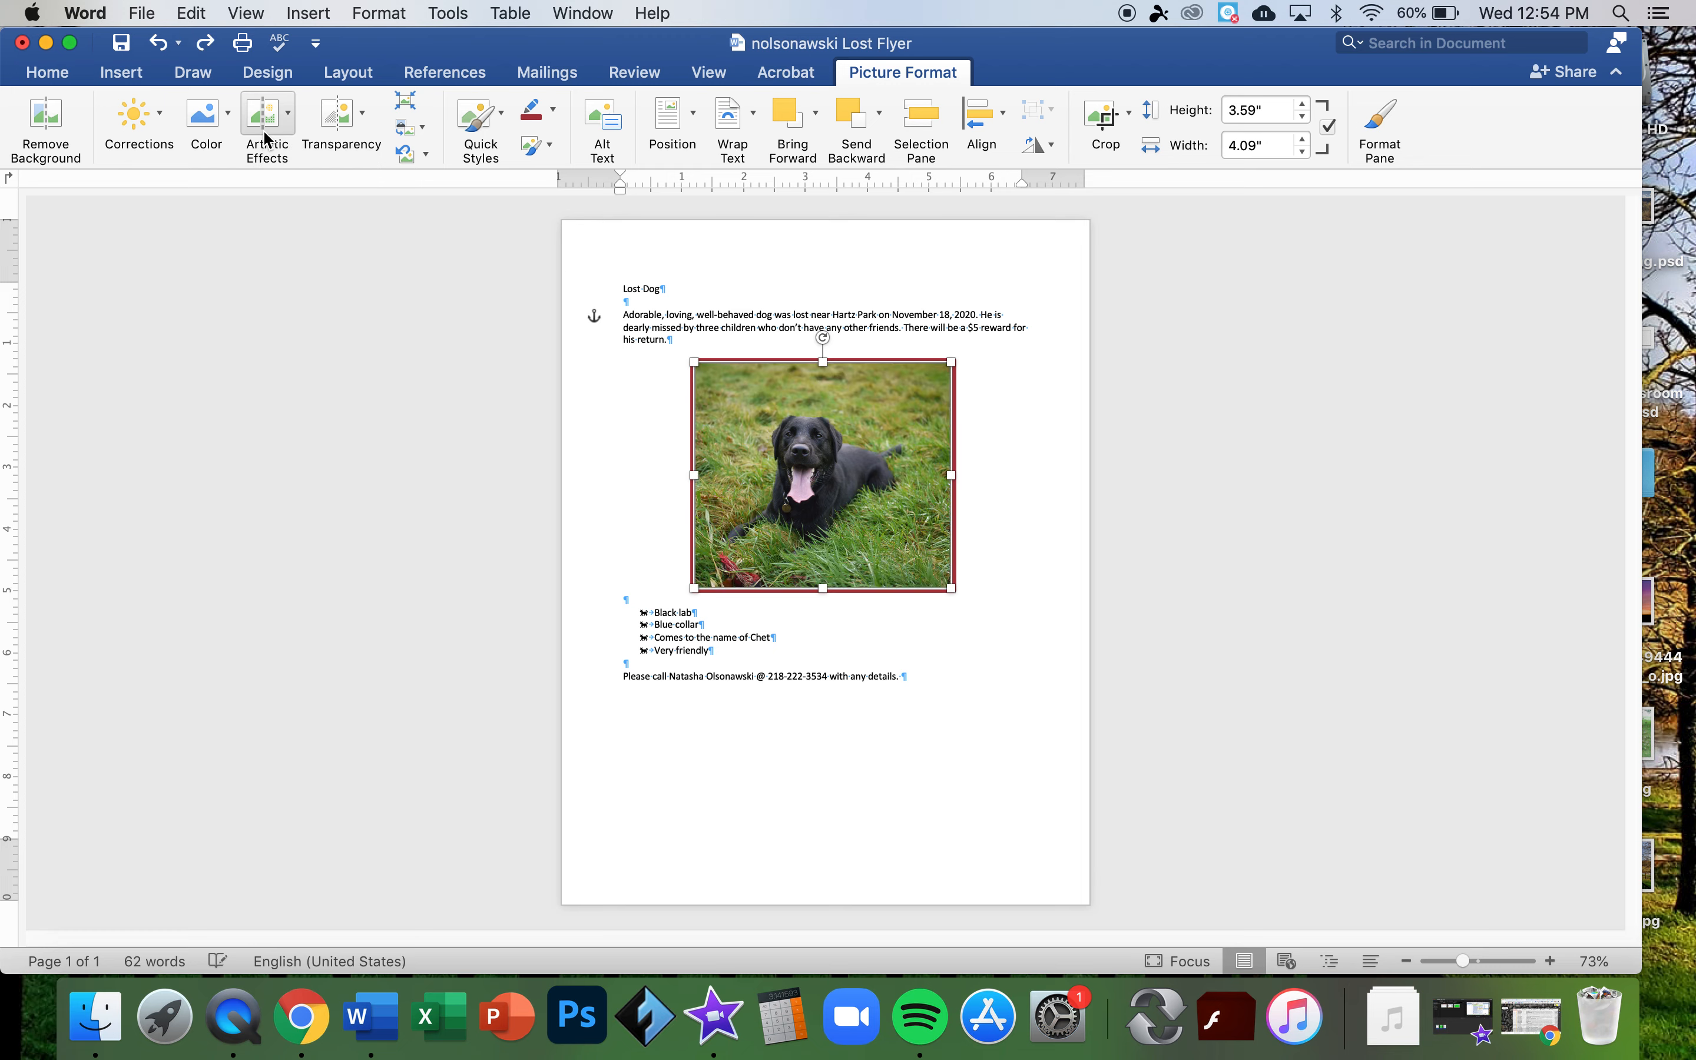
pyautogui.click(229, 115)
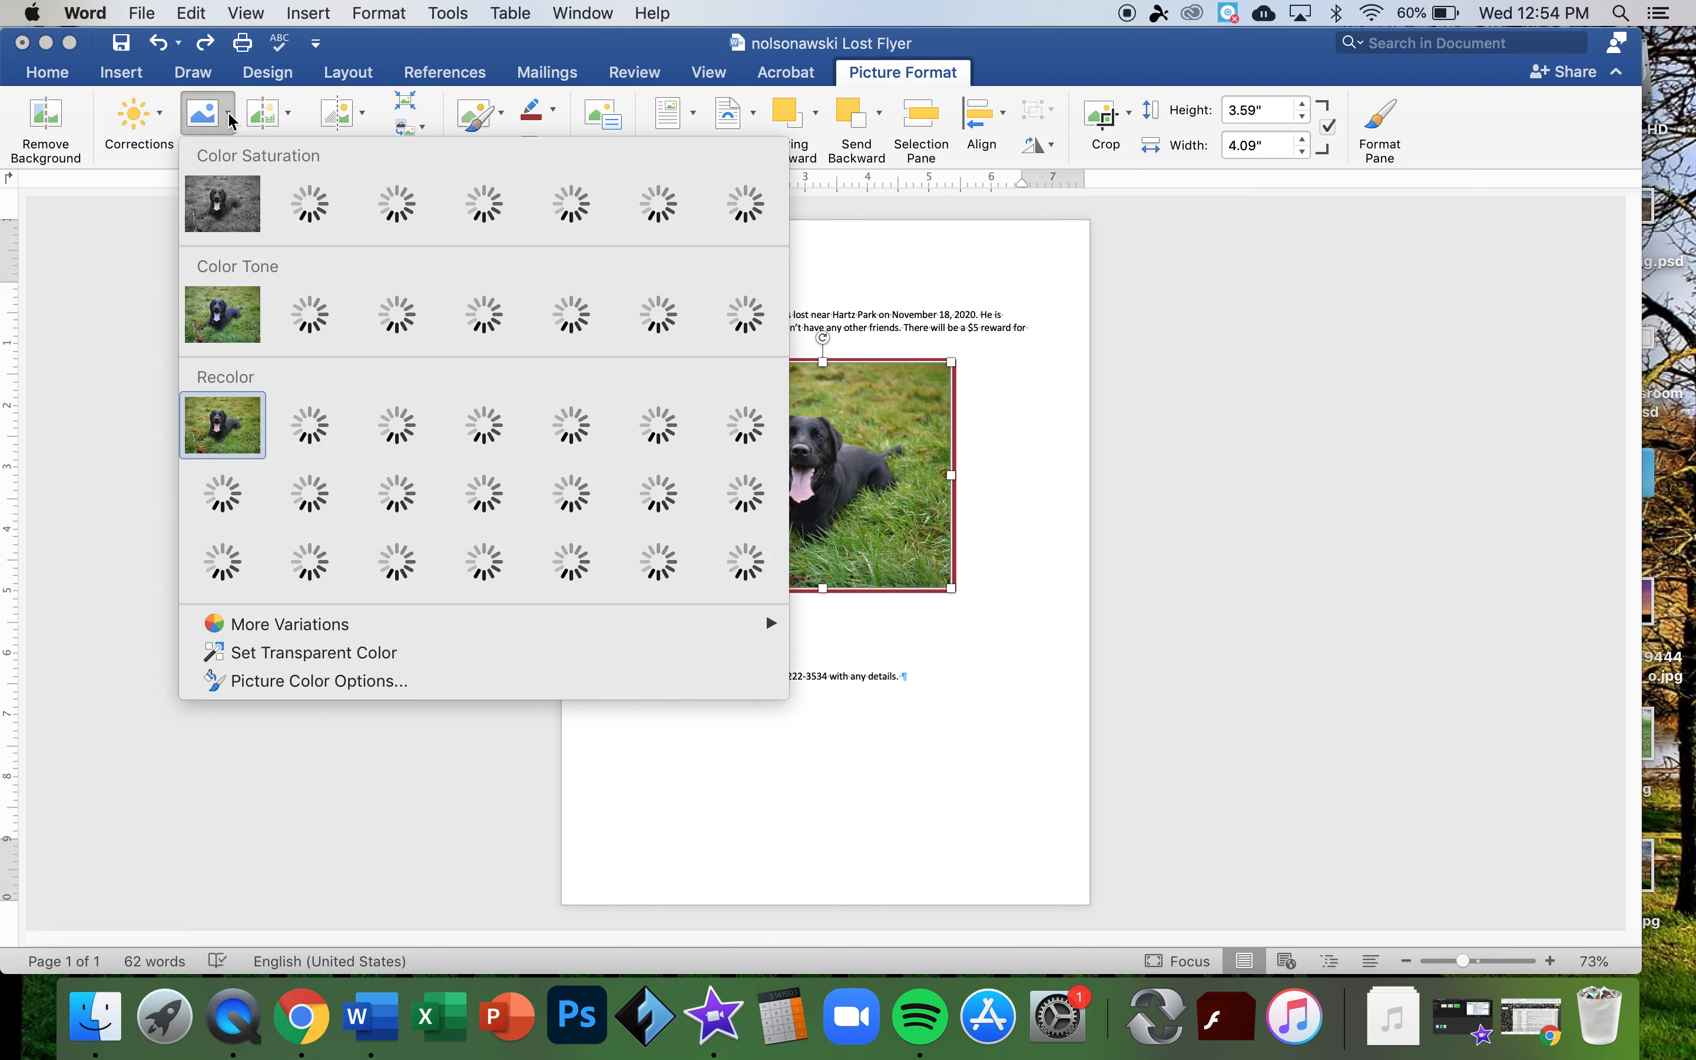
pyautogui.click(287, 118)
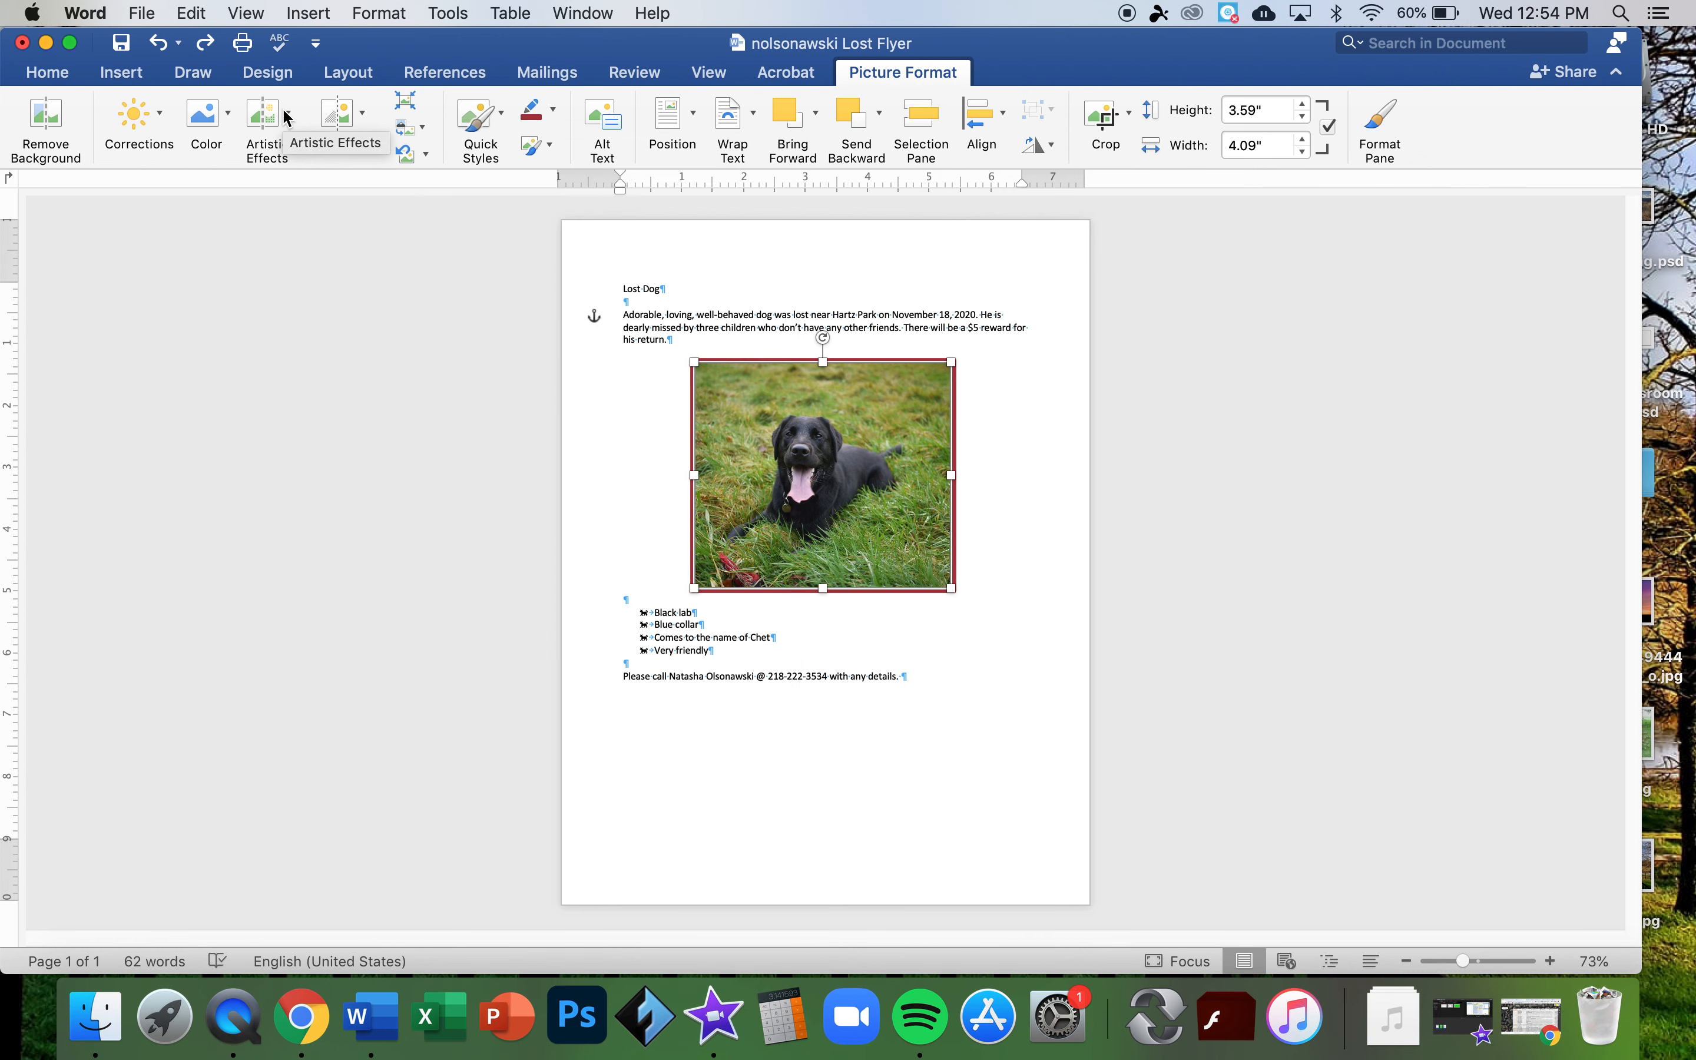
pyautogui.click(287, 117)
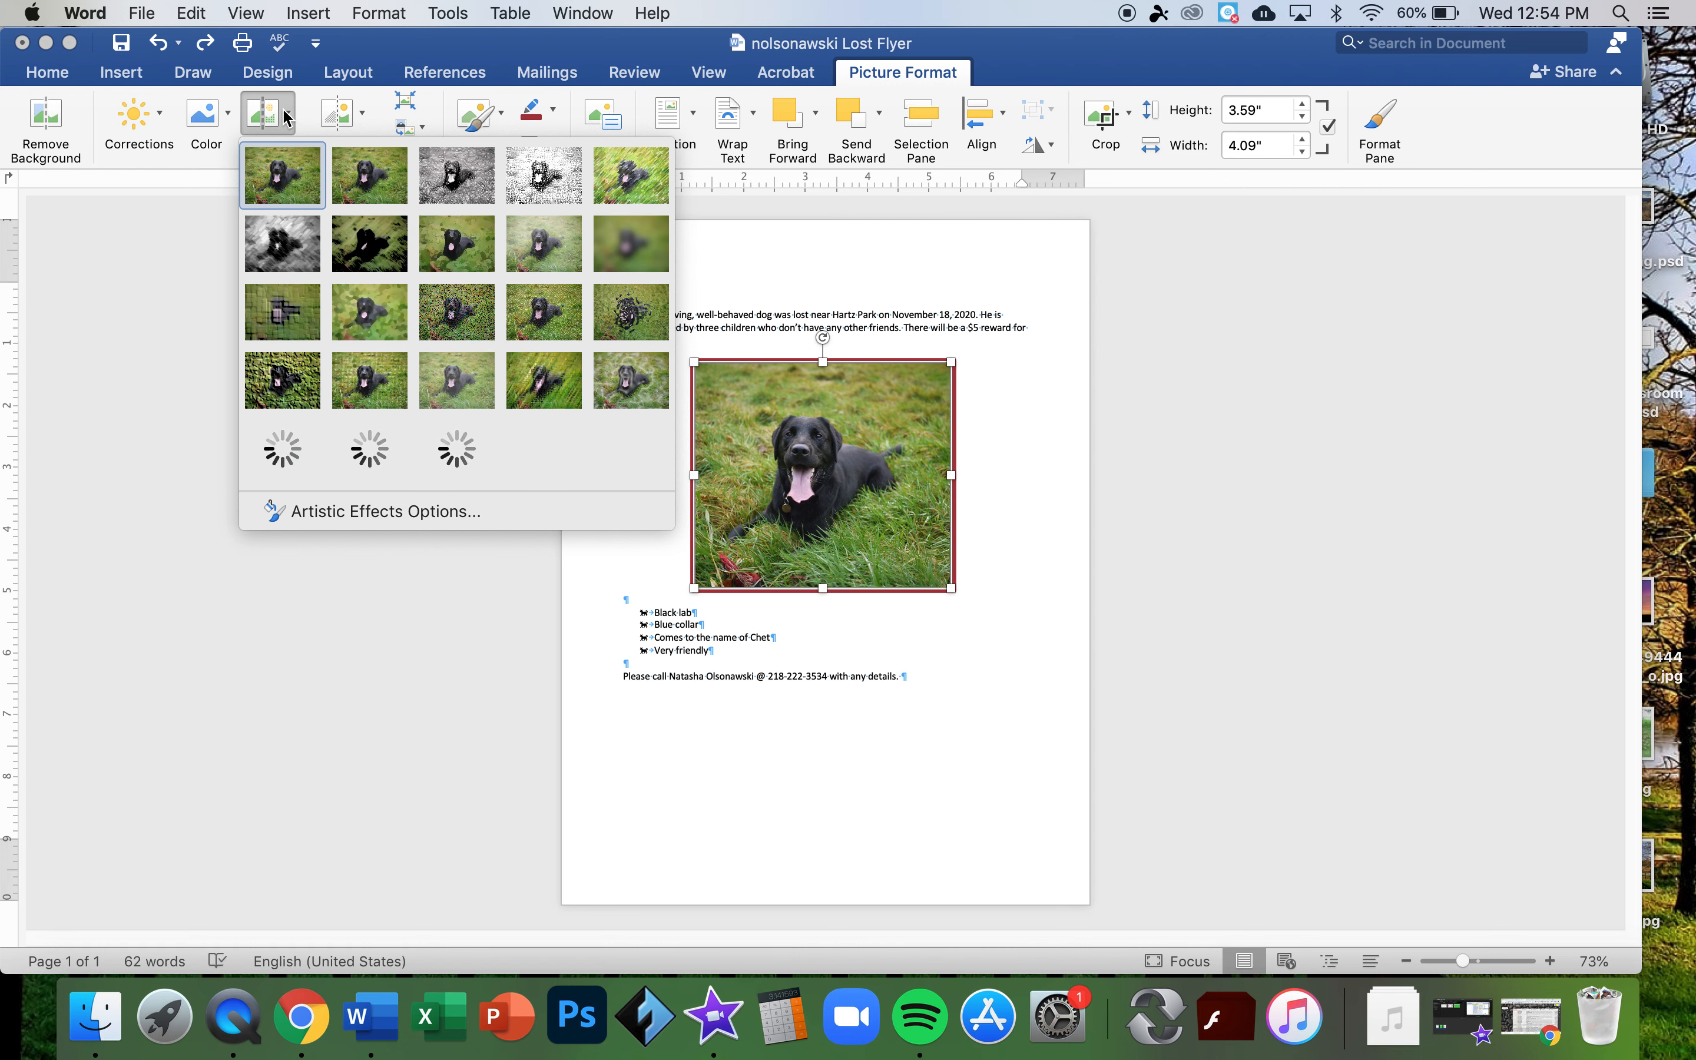
pyautogui.click(223, 160)
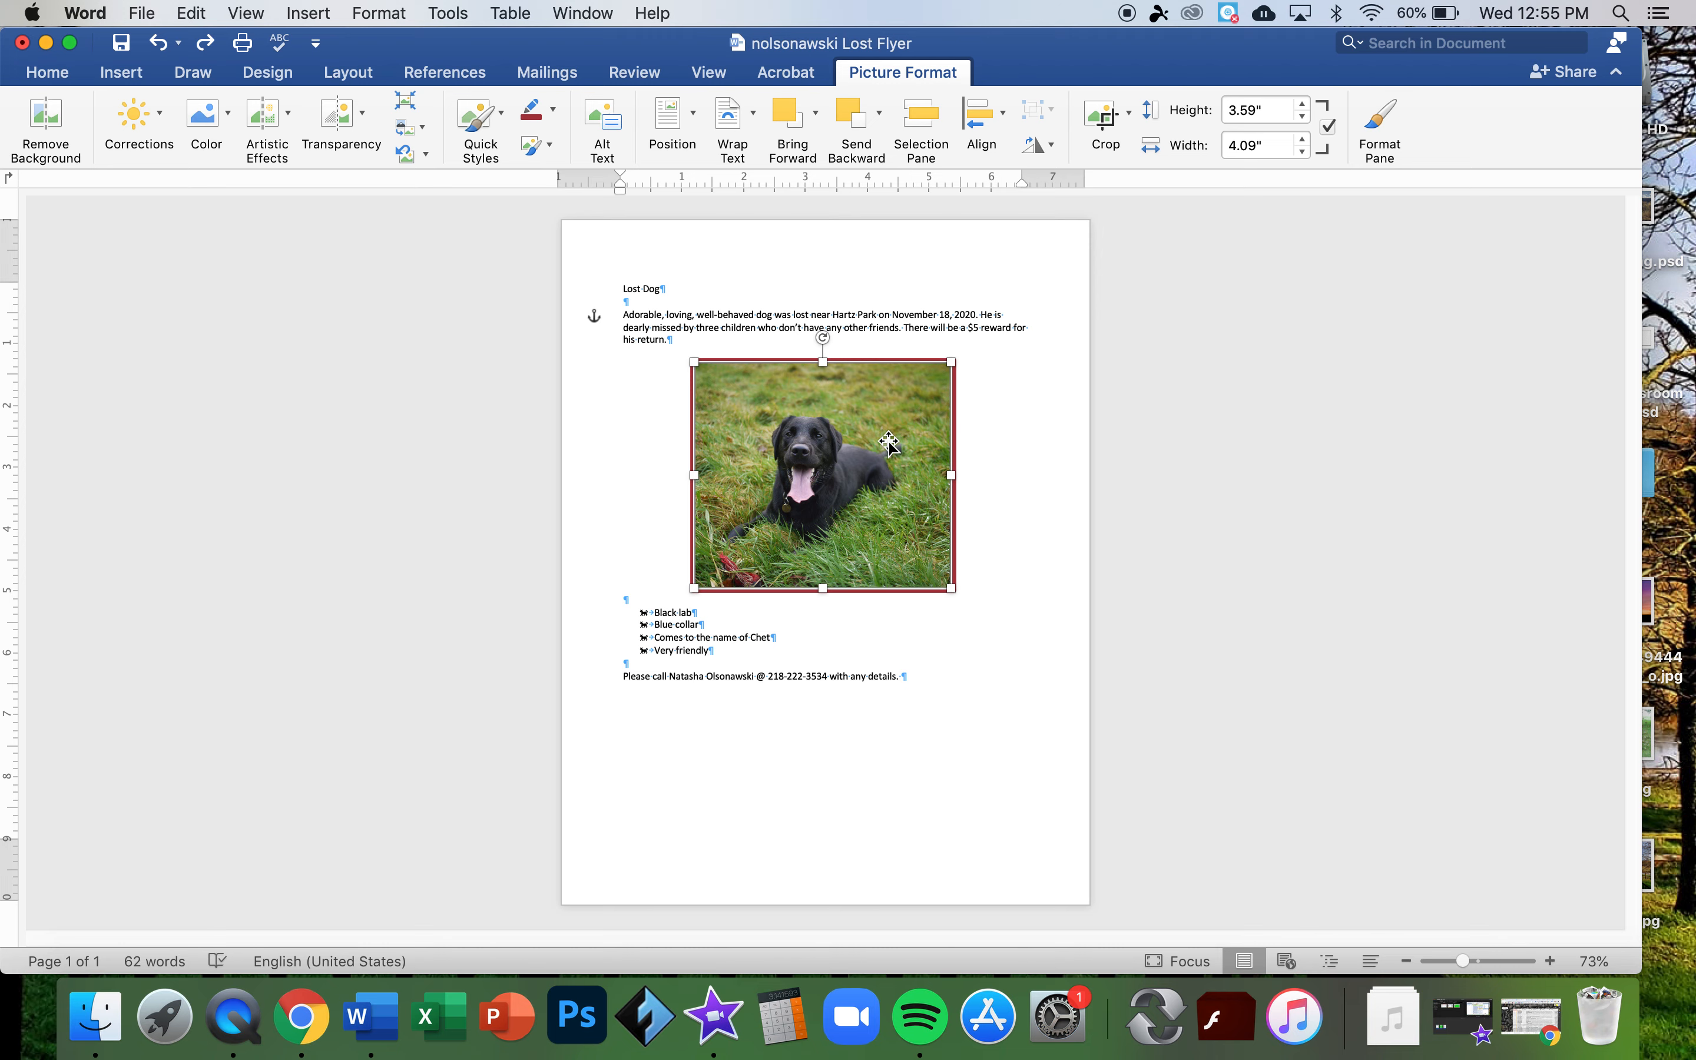
pyautogui.scroll(6, 757, 664)
pyautogui.scroll(-6, 757, 664)
# - Select the Lost Dog title and increase its font size six steps
pyautogui.click(583, 303)
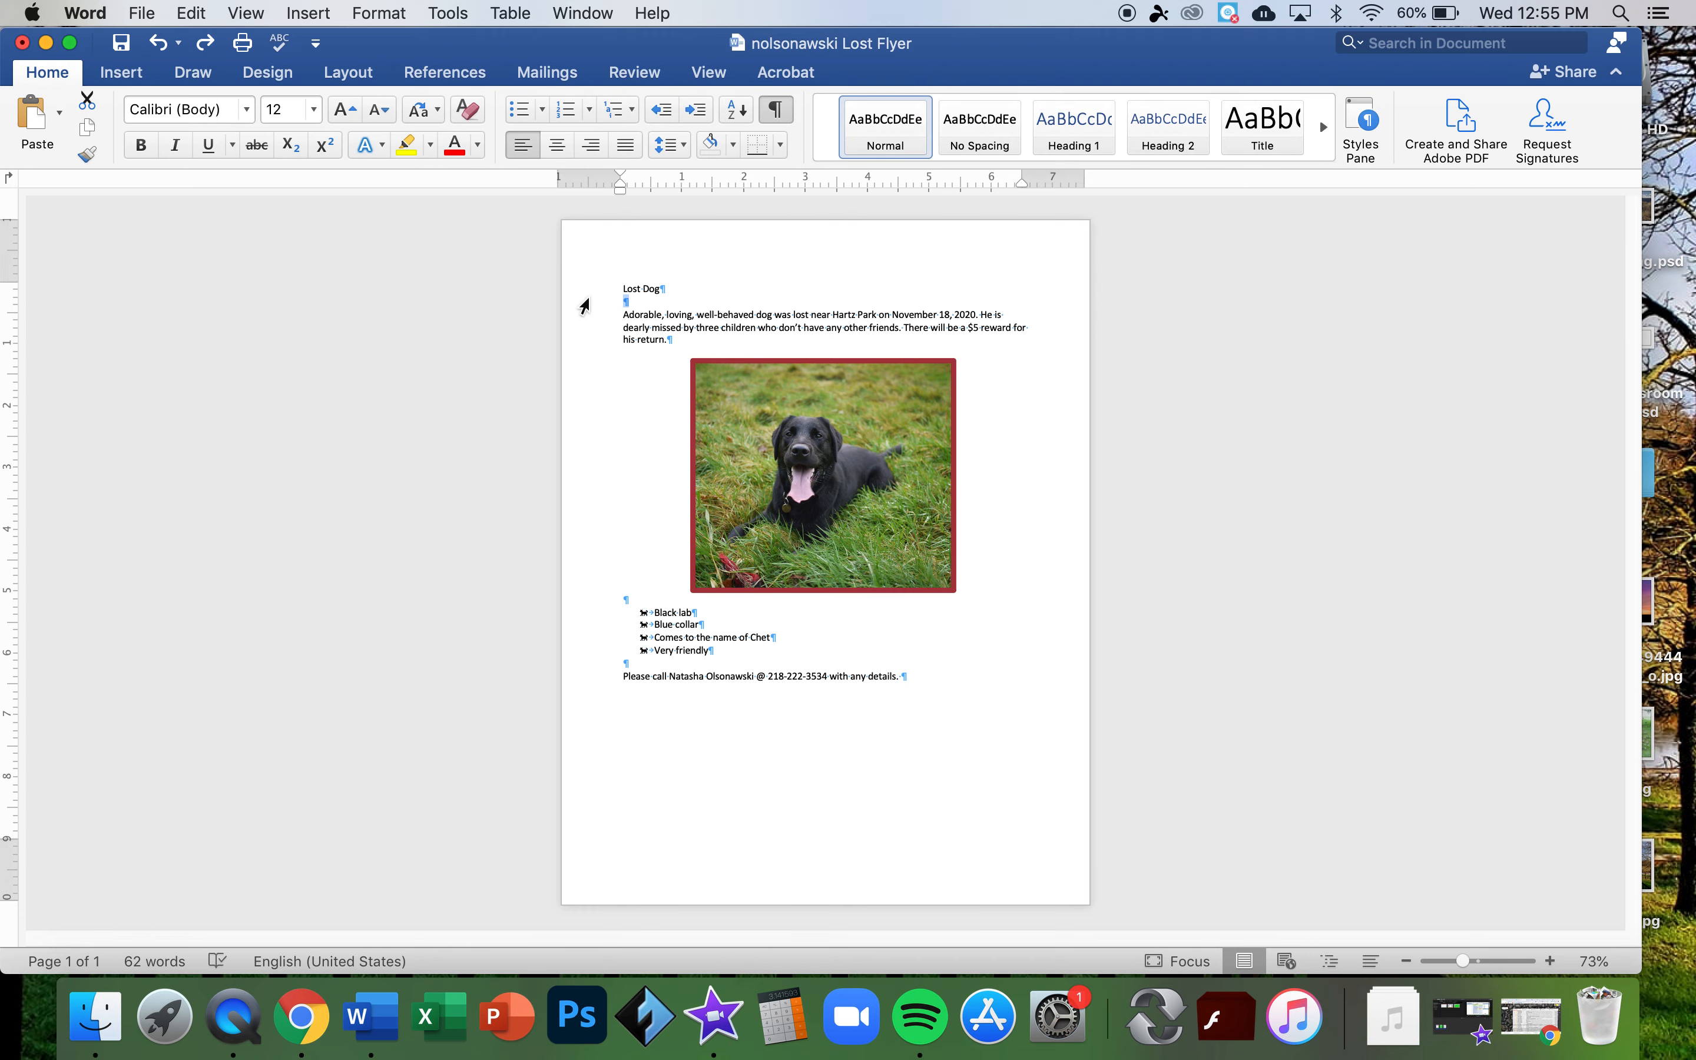
pyautogui.click(586, 293)
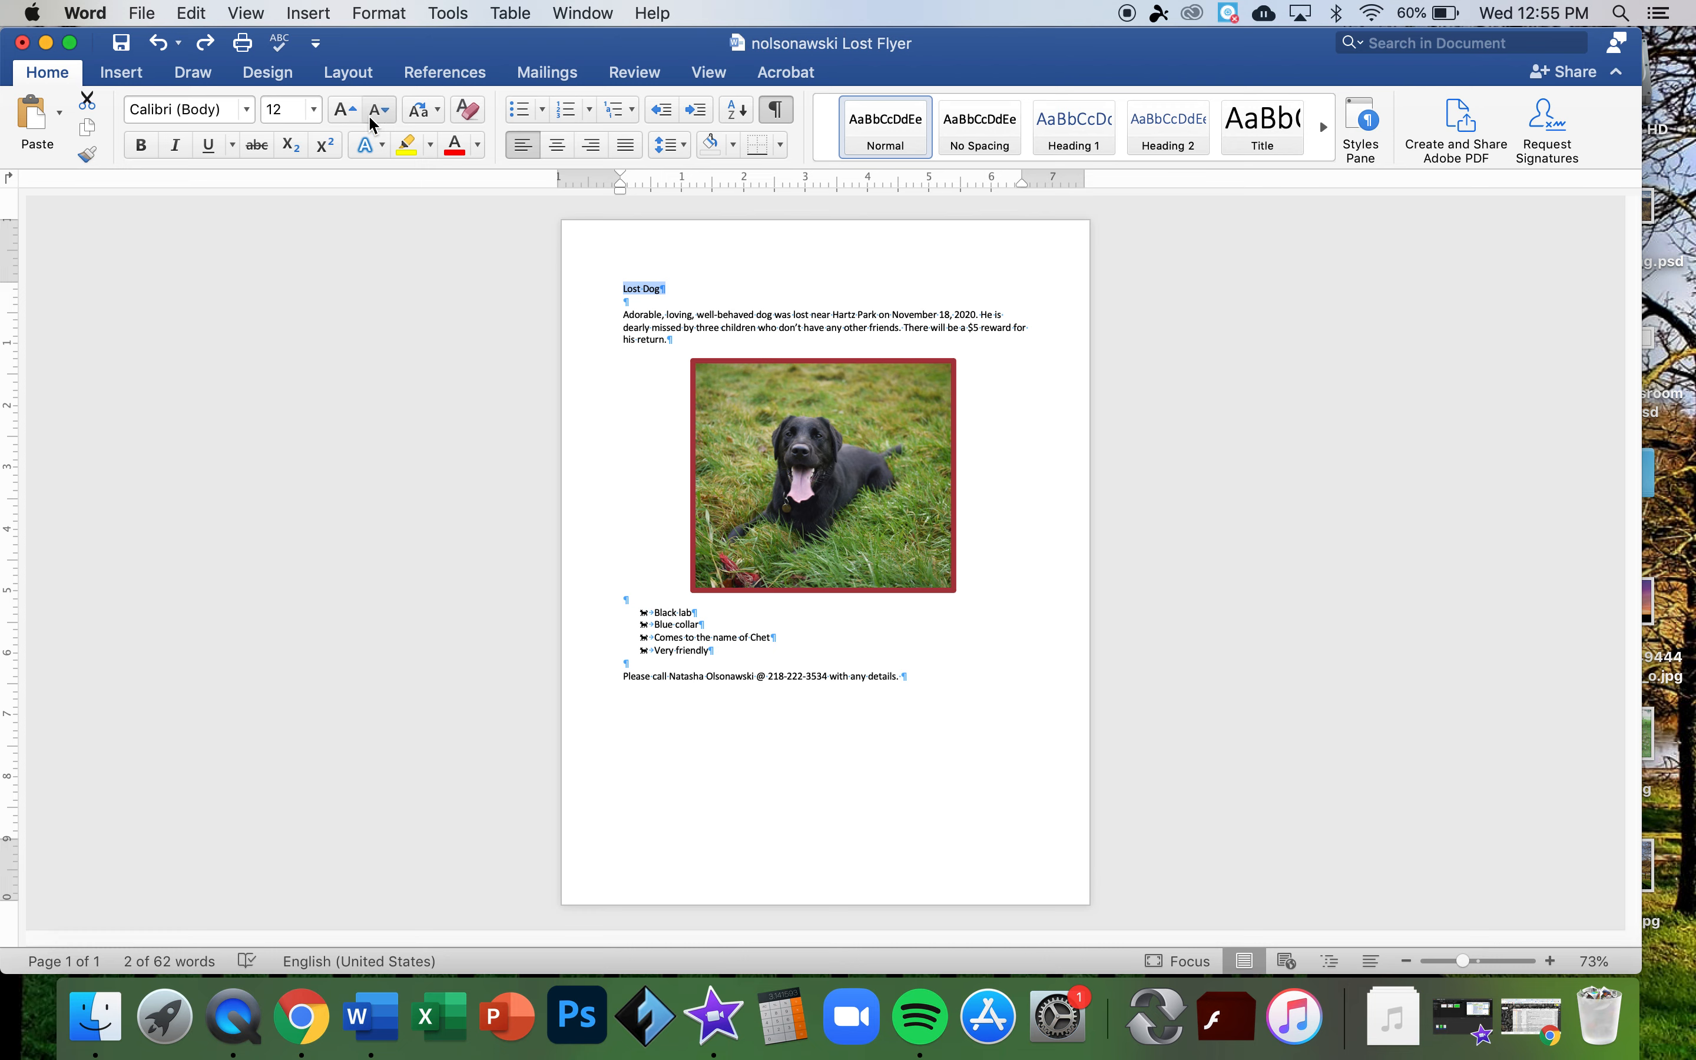
pyautogui.click(345, 113)
pyautogui.click(345, 113)
pyautogui.click(345, 113)
pyautogui.click(345, 113)
pyautogui.click(345, 113)
pyautogui.click(345, 113)
pyautogui.click(345, 113)
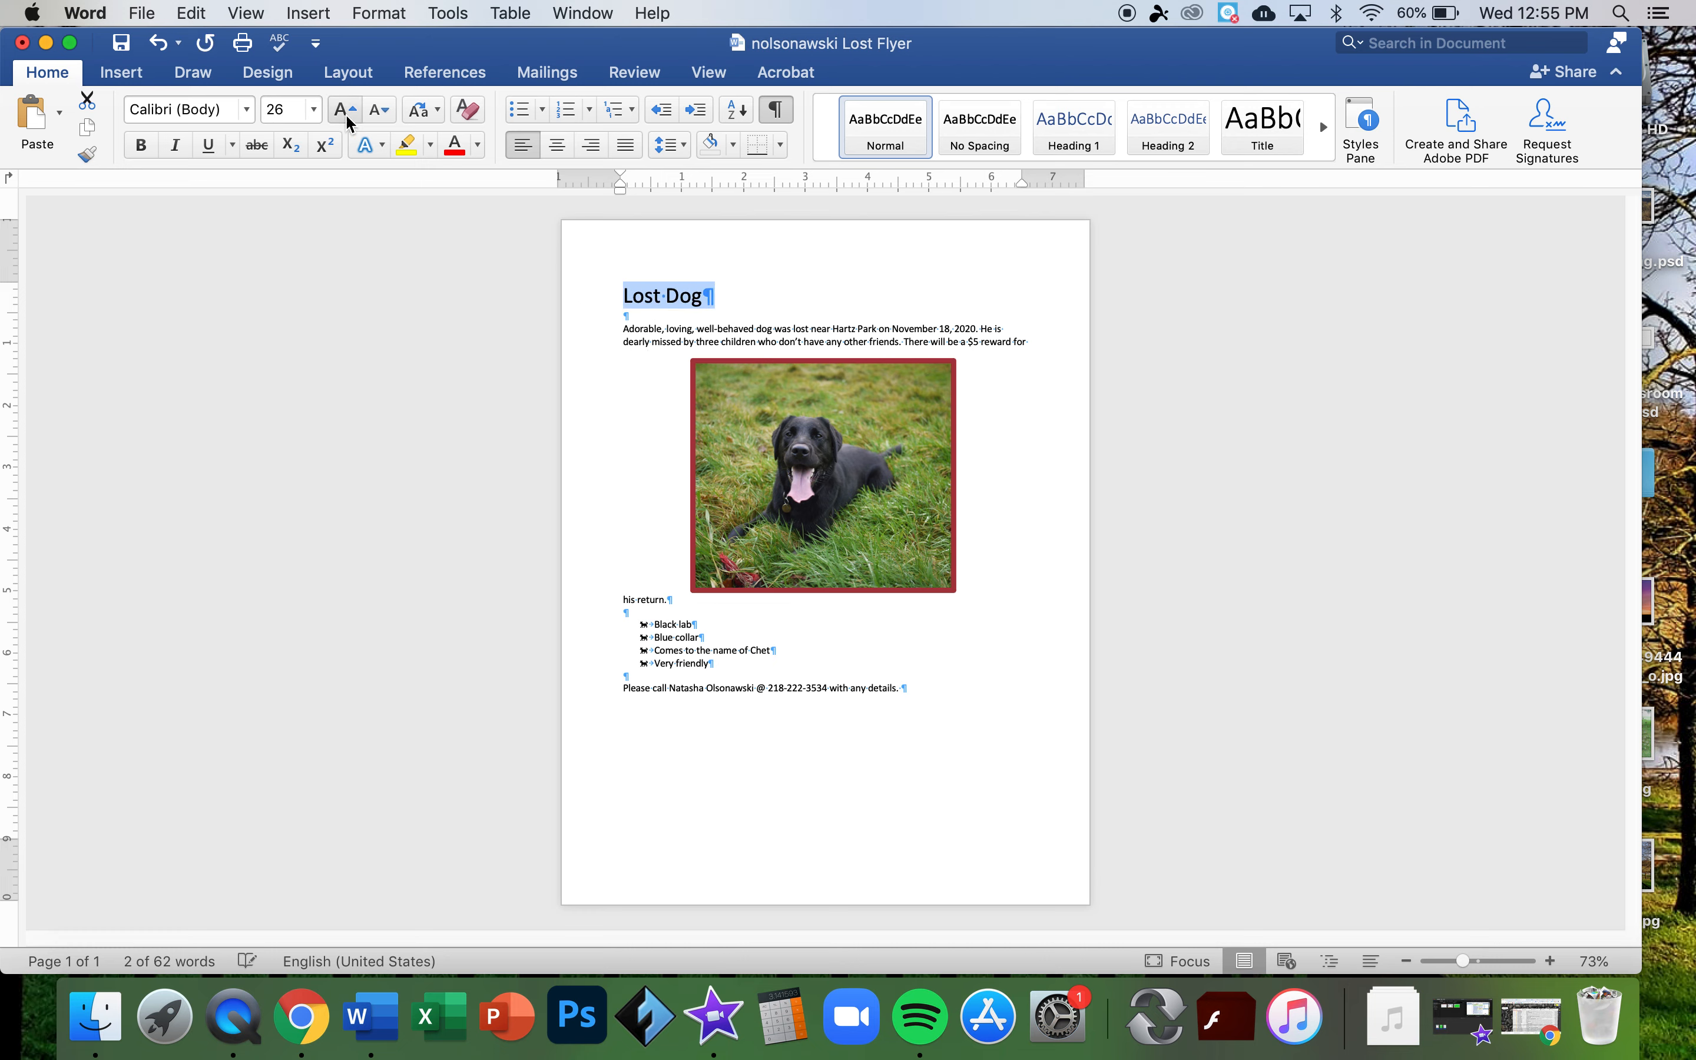
# - Set the title size to 48 pt, then to 65 pt
pyautogui.click(313, 110)
pyautogui.click(317, 566)
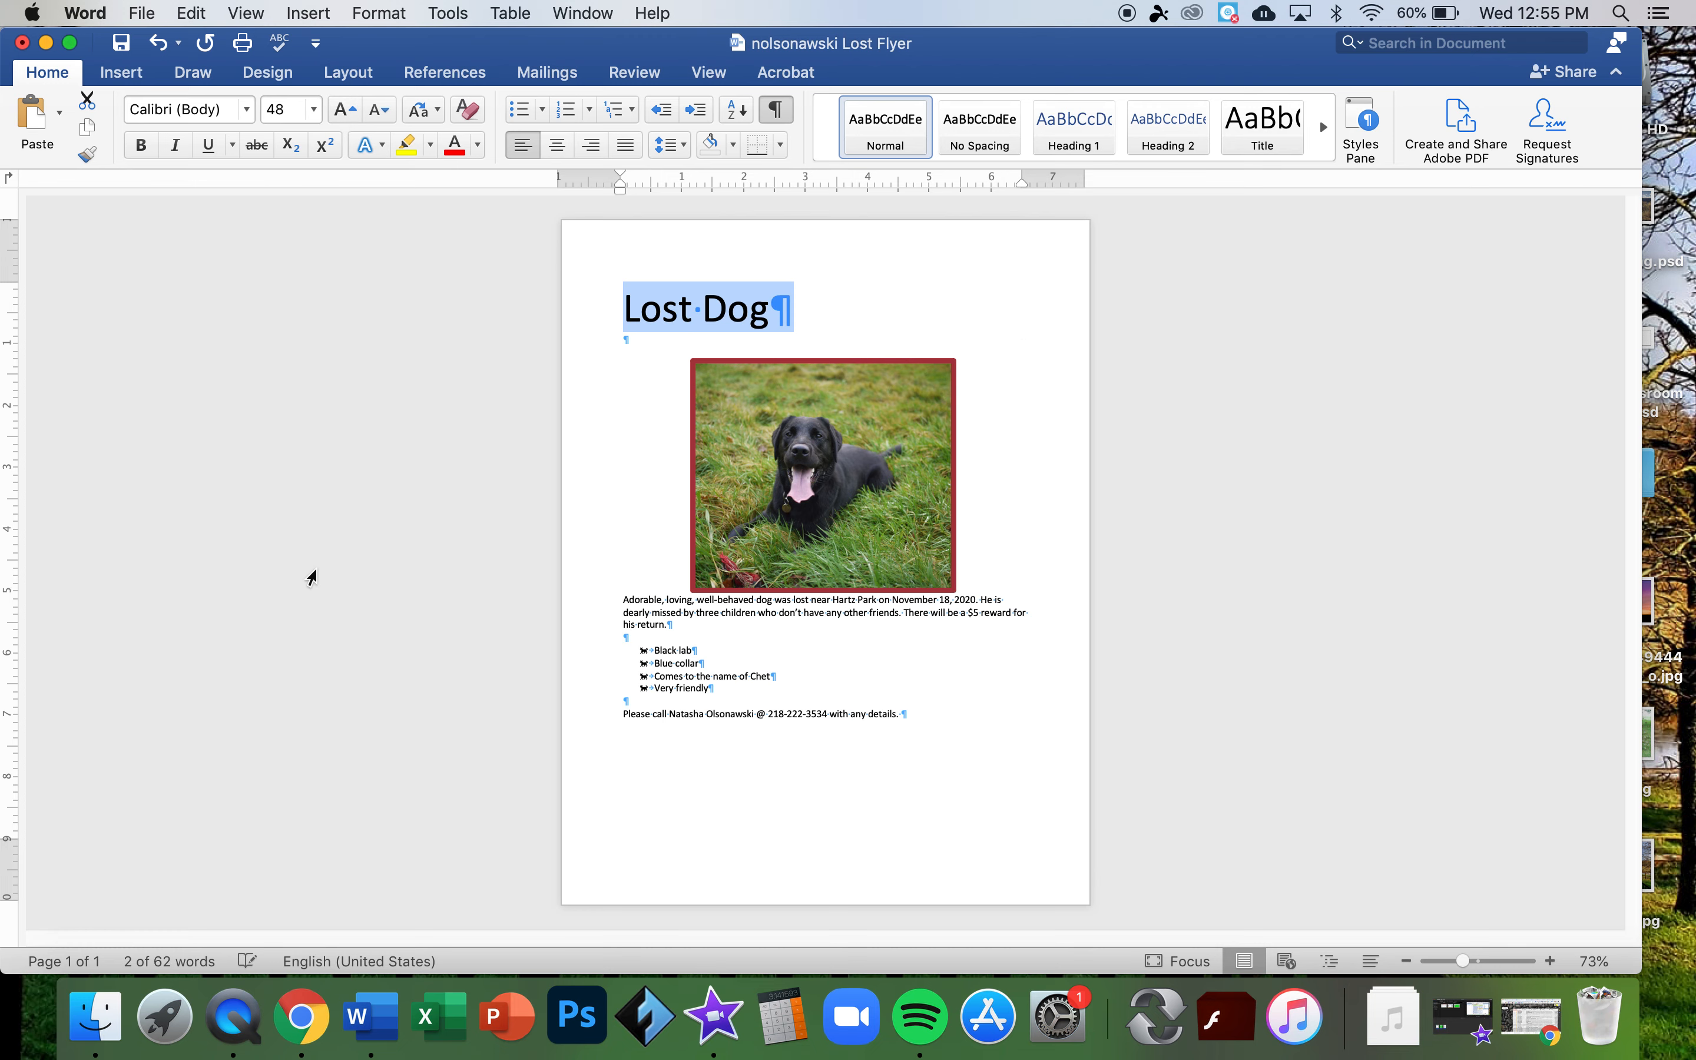
pyautogui.click(313, 110)
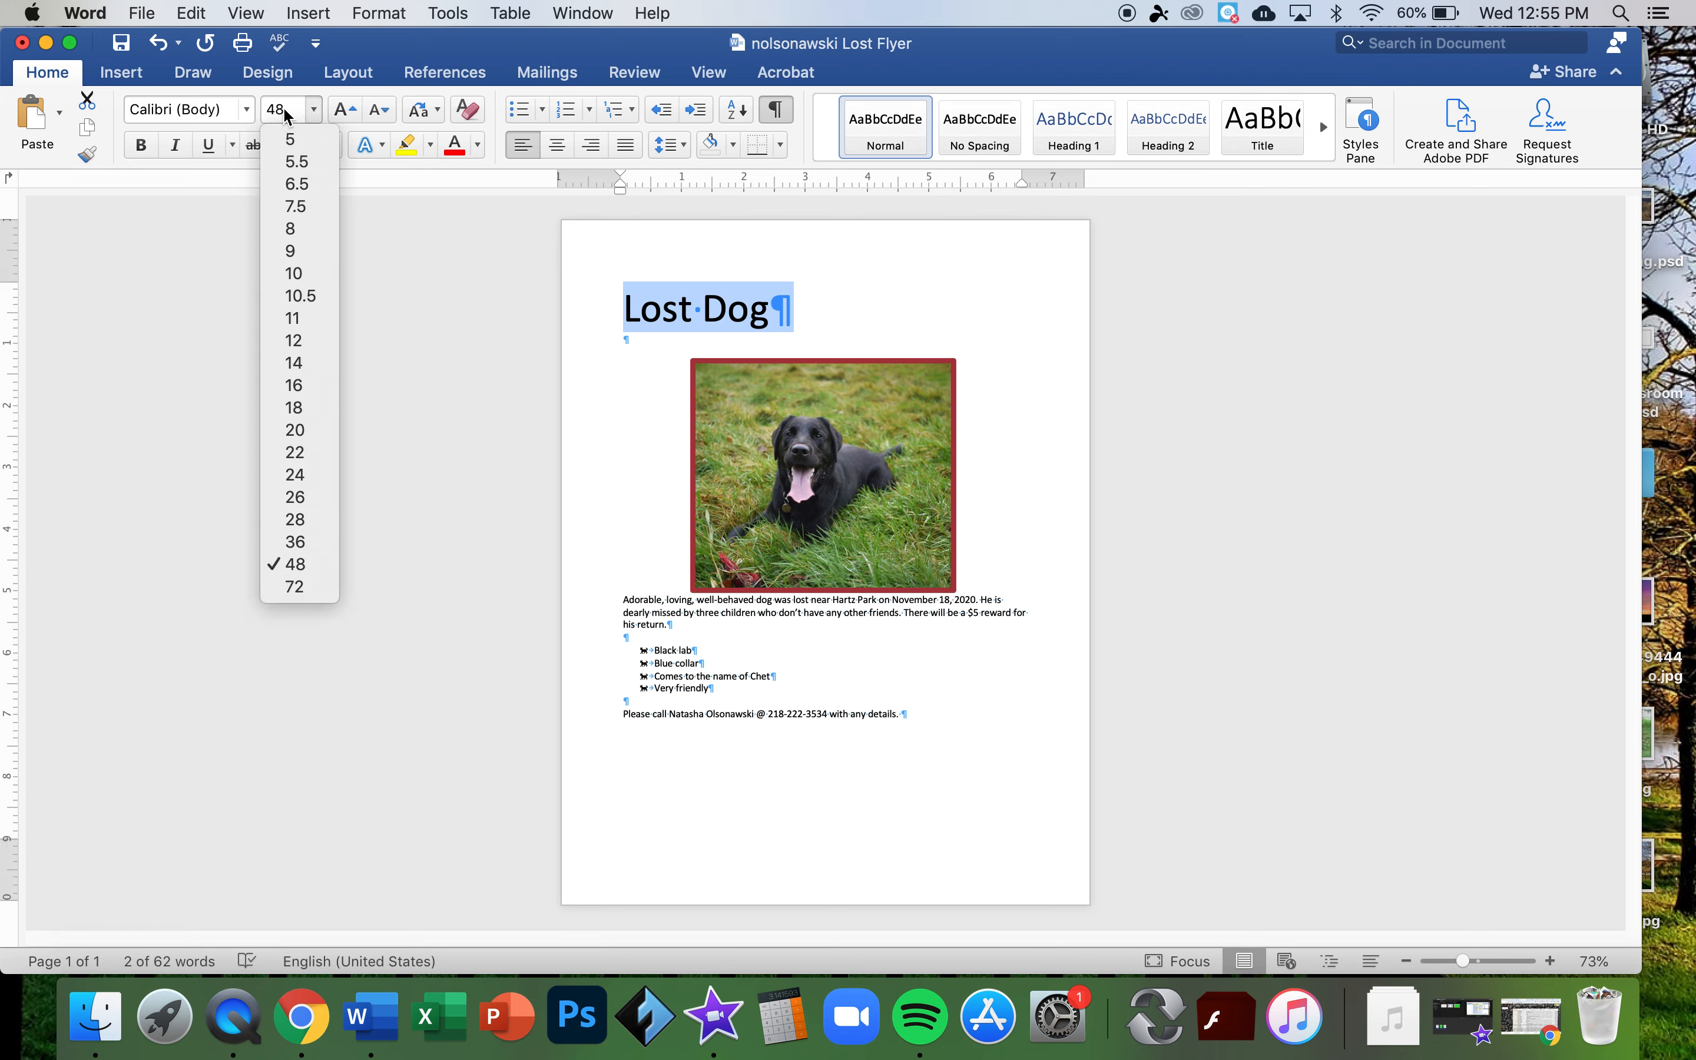
pyautogui.click(299, 114)
pyautogui.click(299, 114)
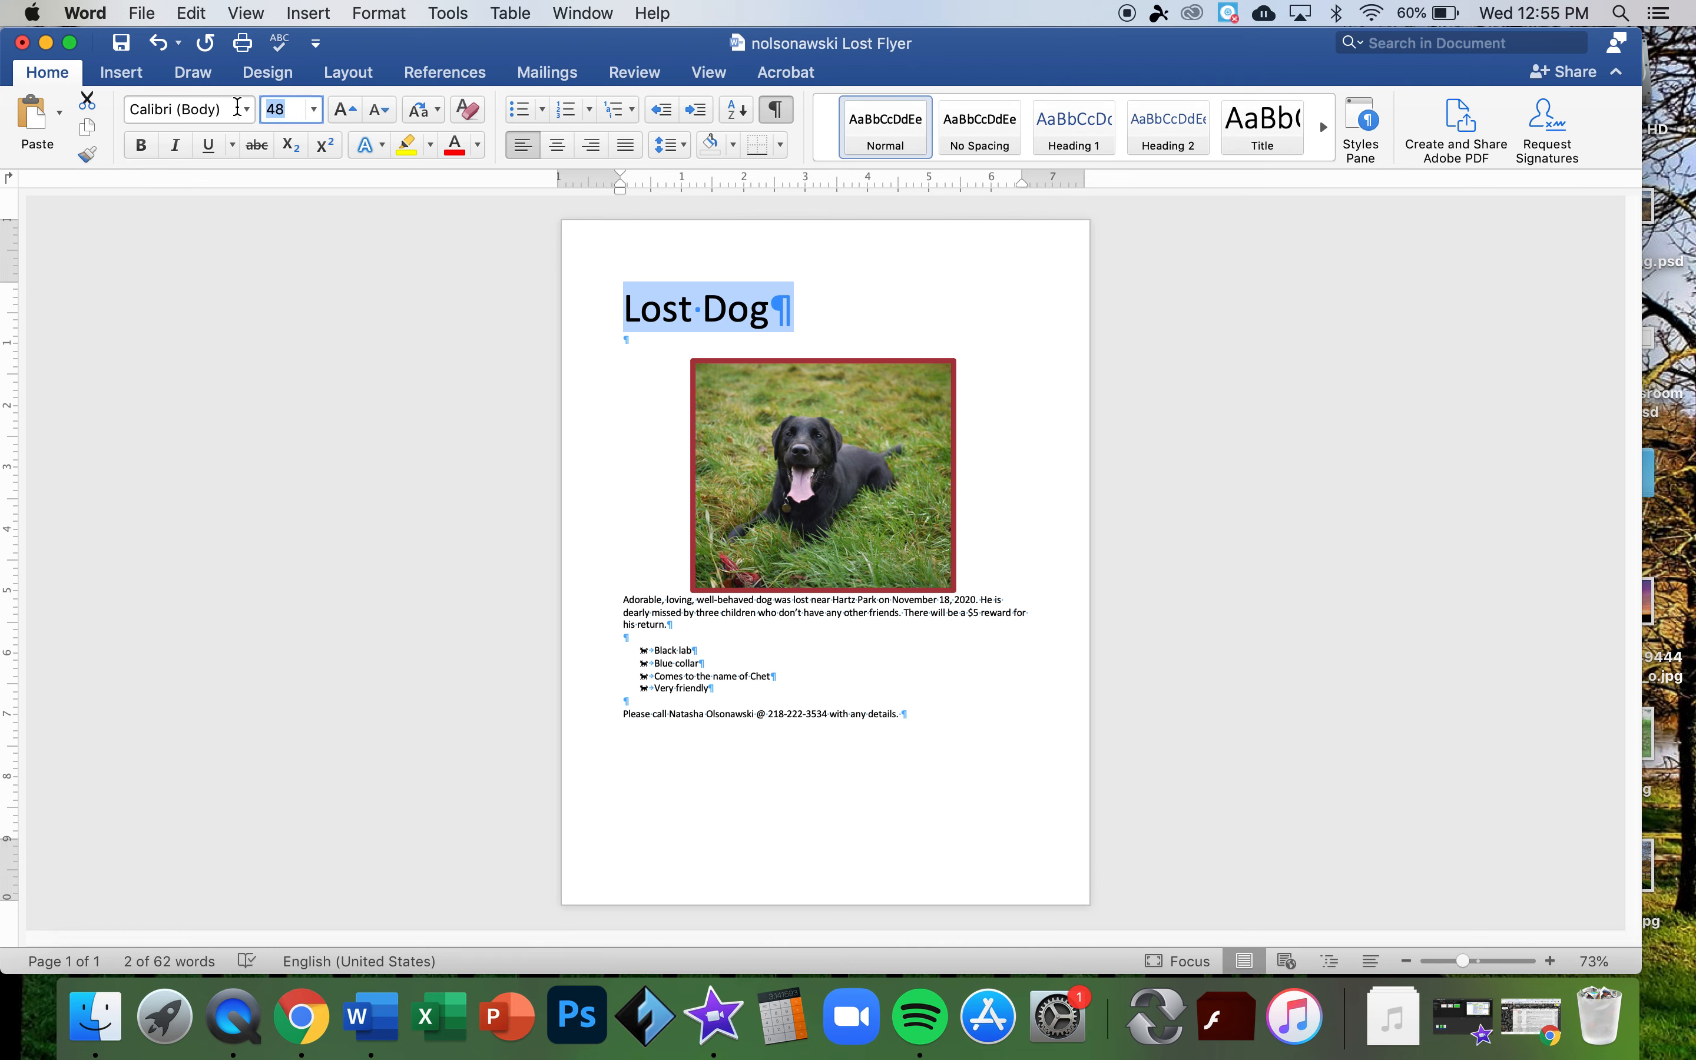
pyautogui.write('65')
pyautogui.press('Return')
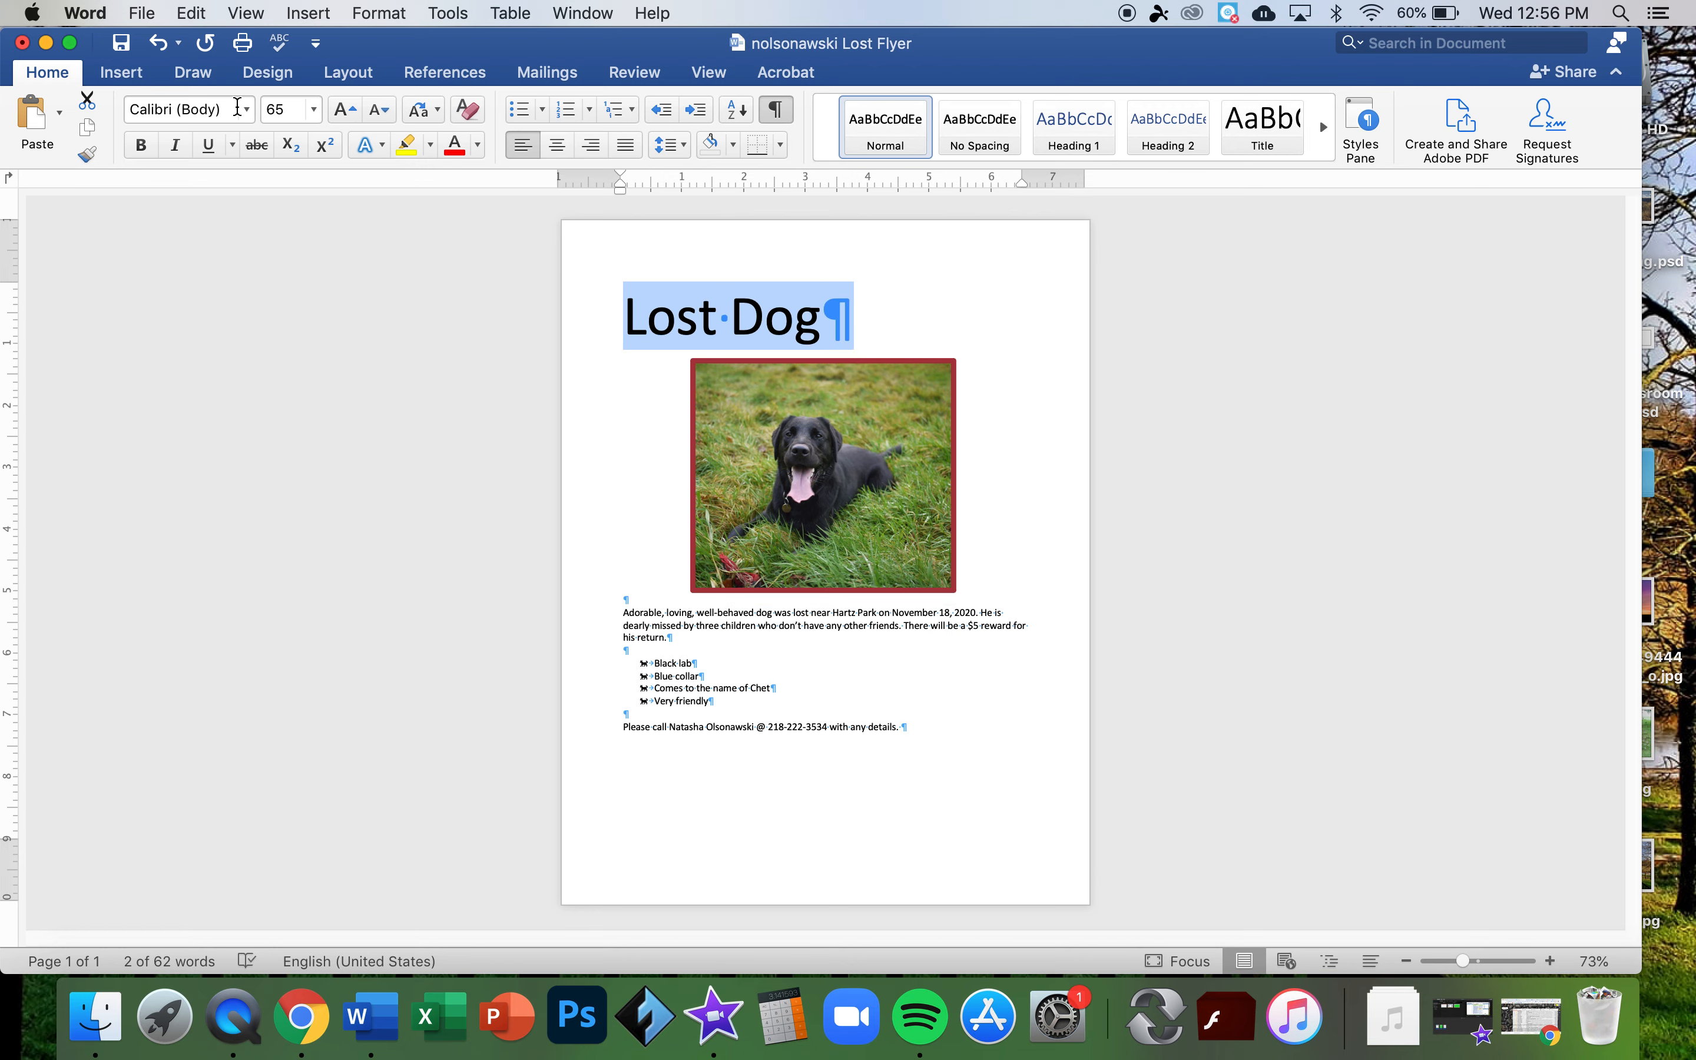
# - Make the Lost Dog title bold and set it in Britannic
pyautogui.click(381, 150)
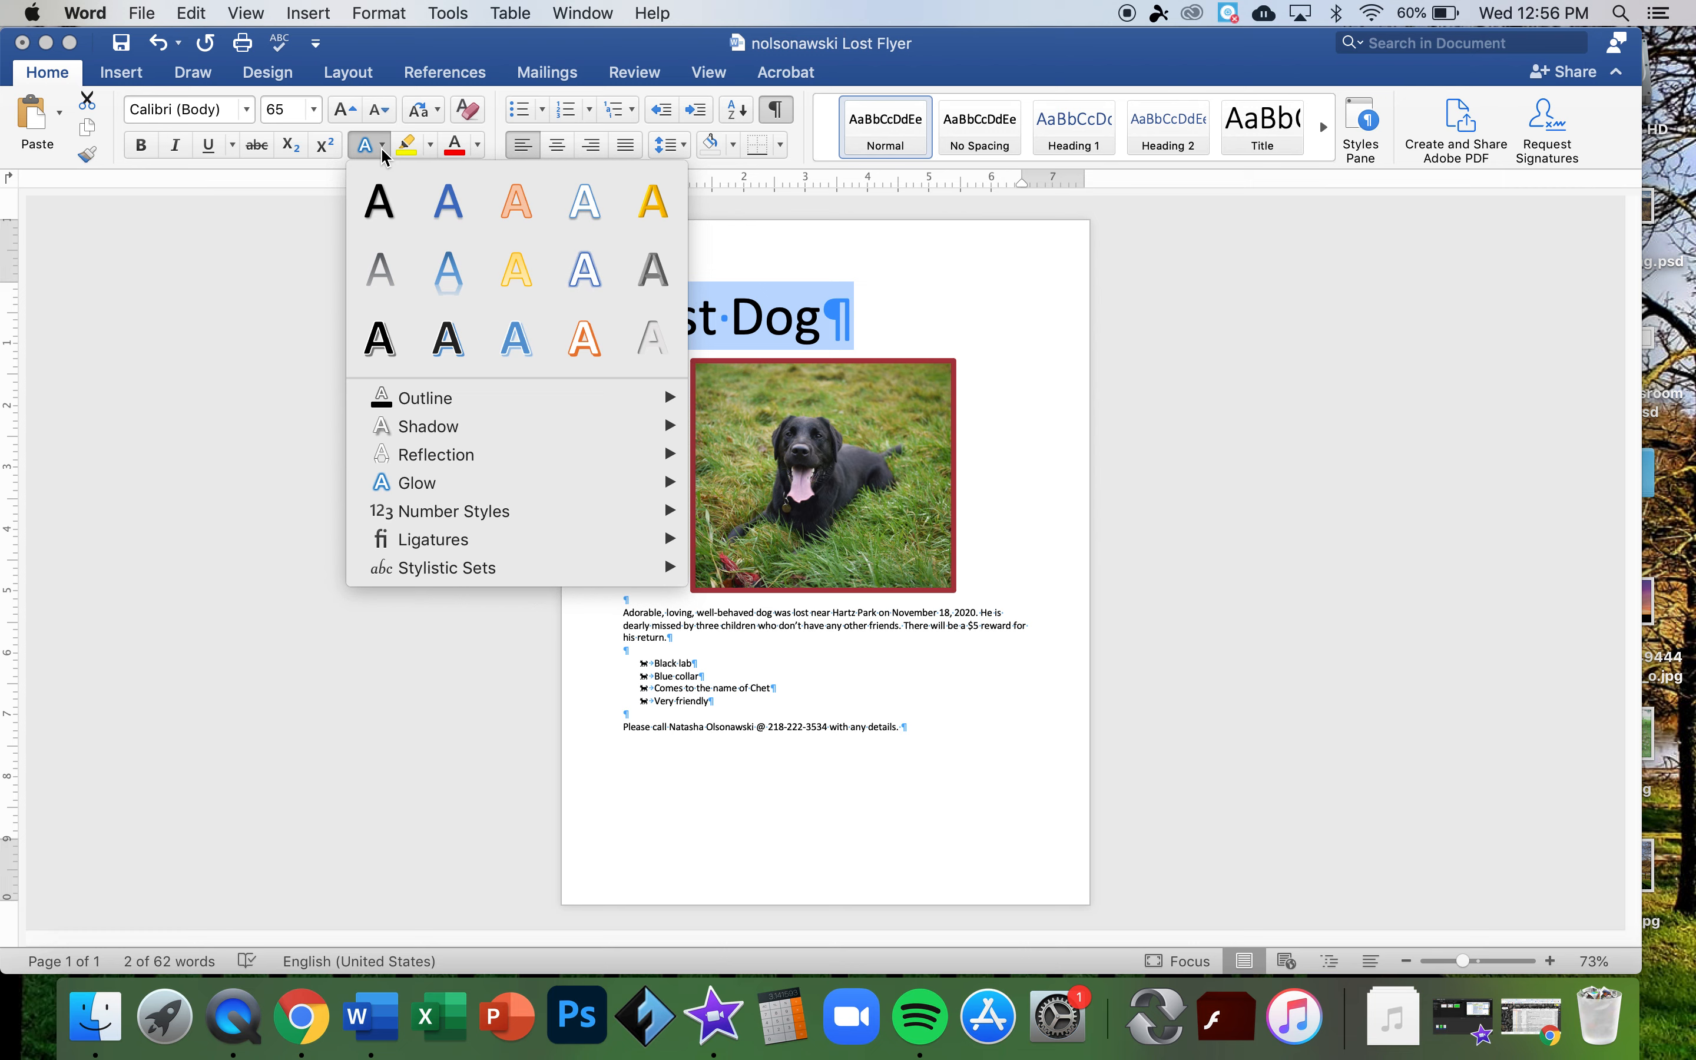
pyautogui.click(148, 149)
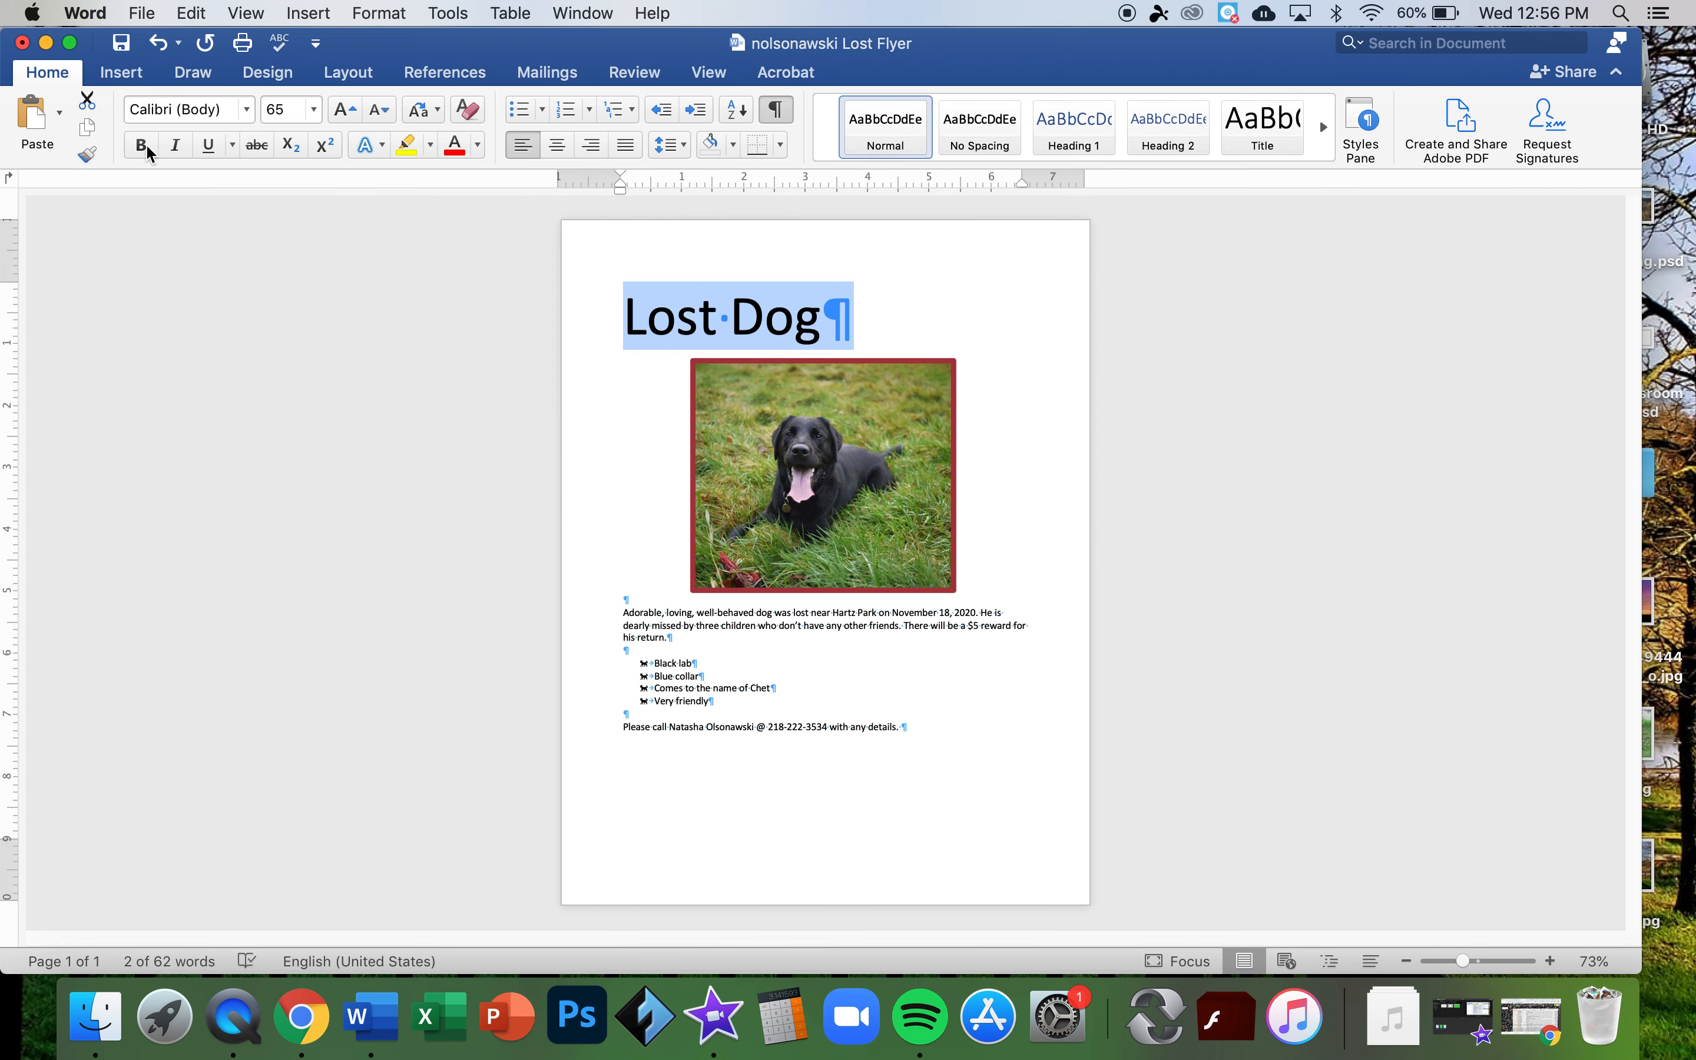
pyautogui.click(143, 146)
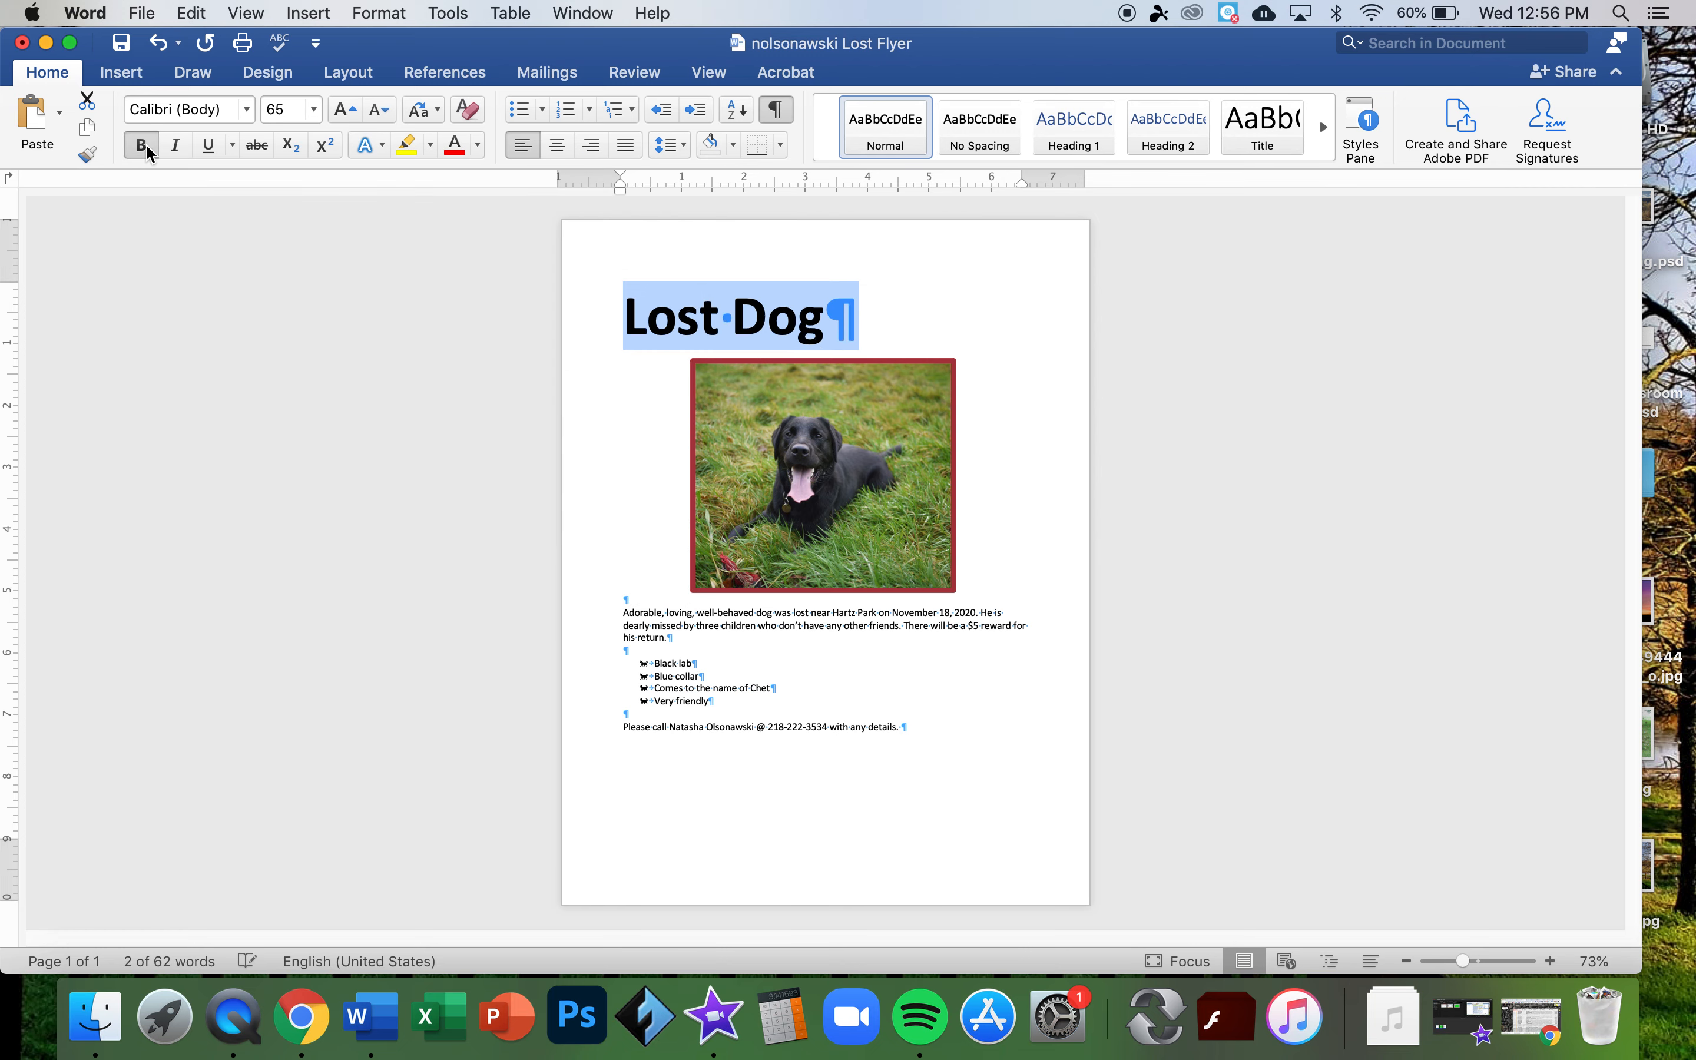
pyautogui.click(248, 111)
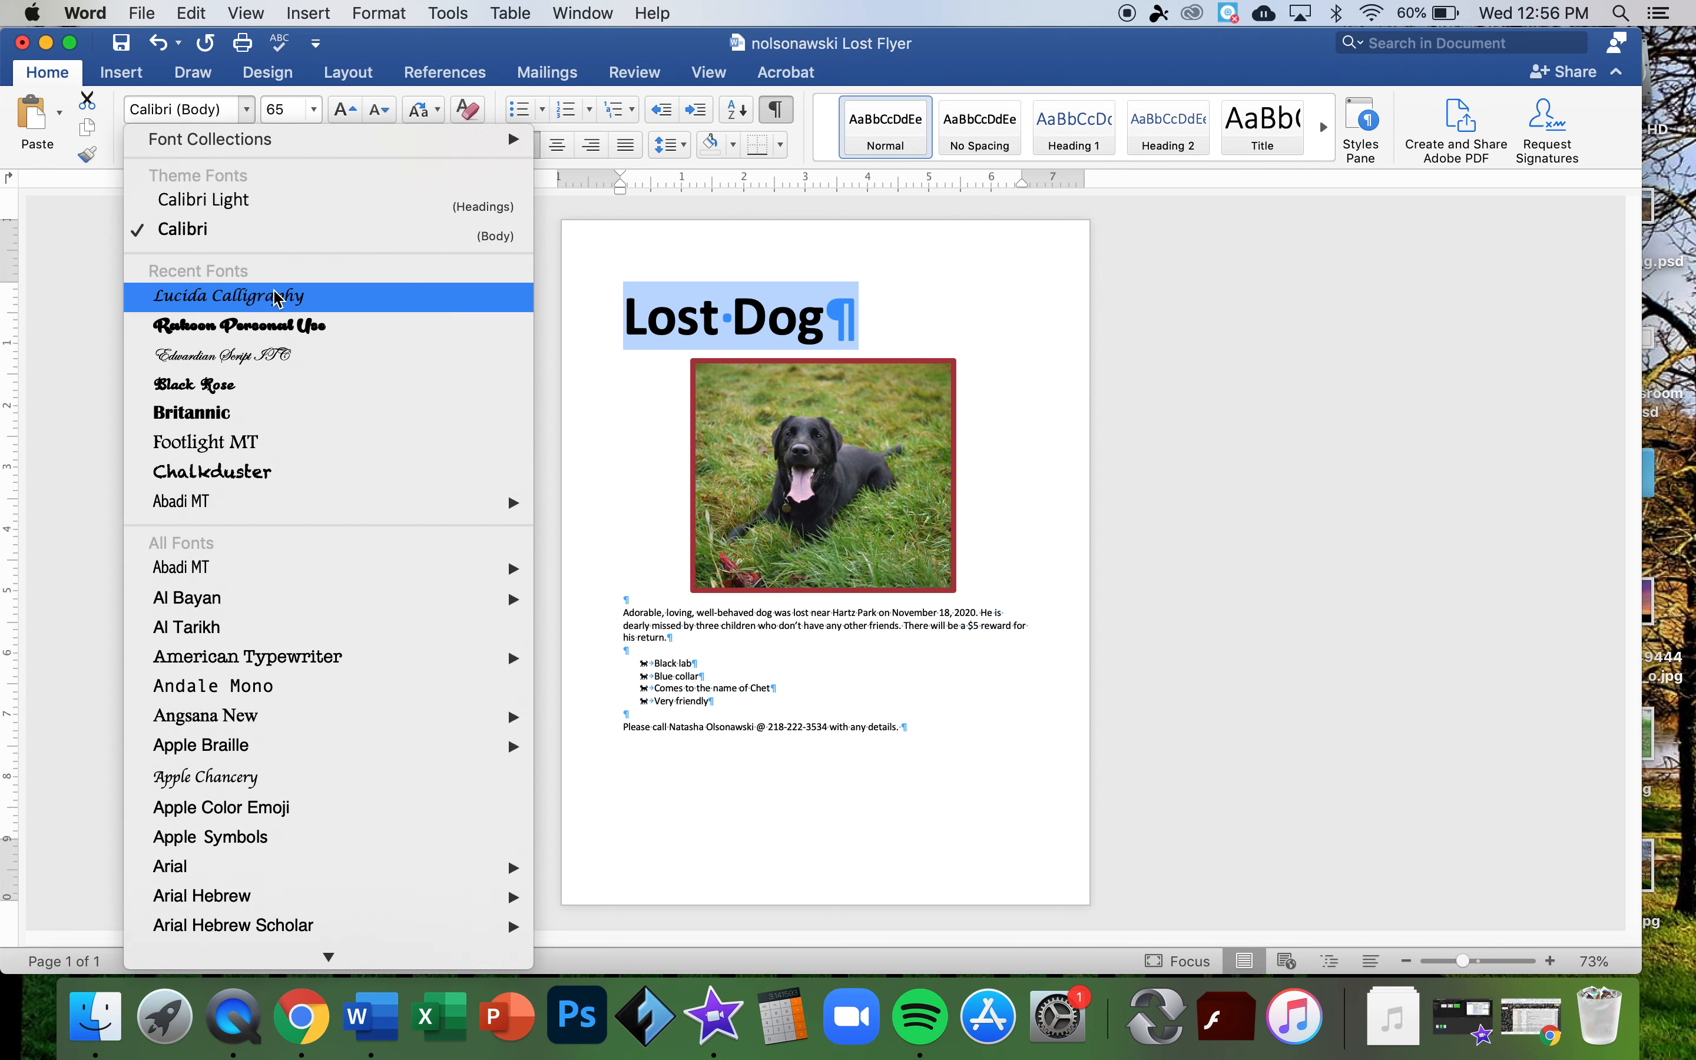
pyautogui.click(265, 324)
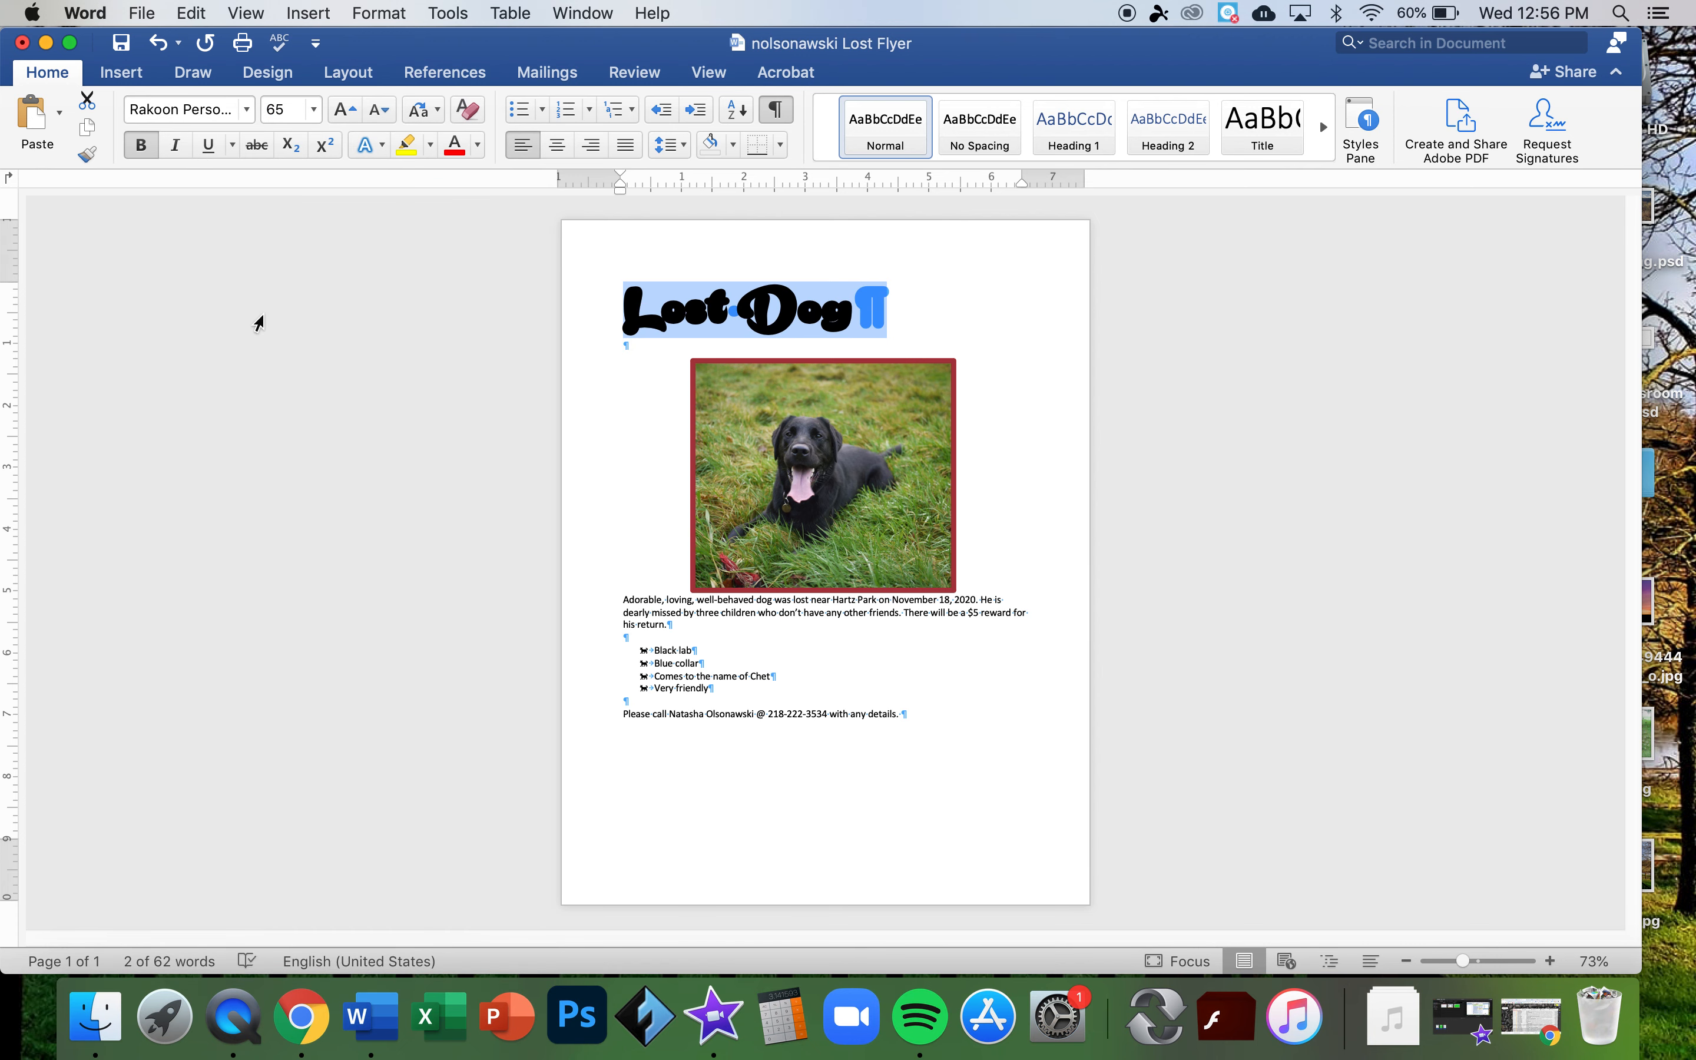
pyautogui.click(247, 110)
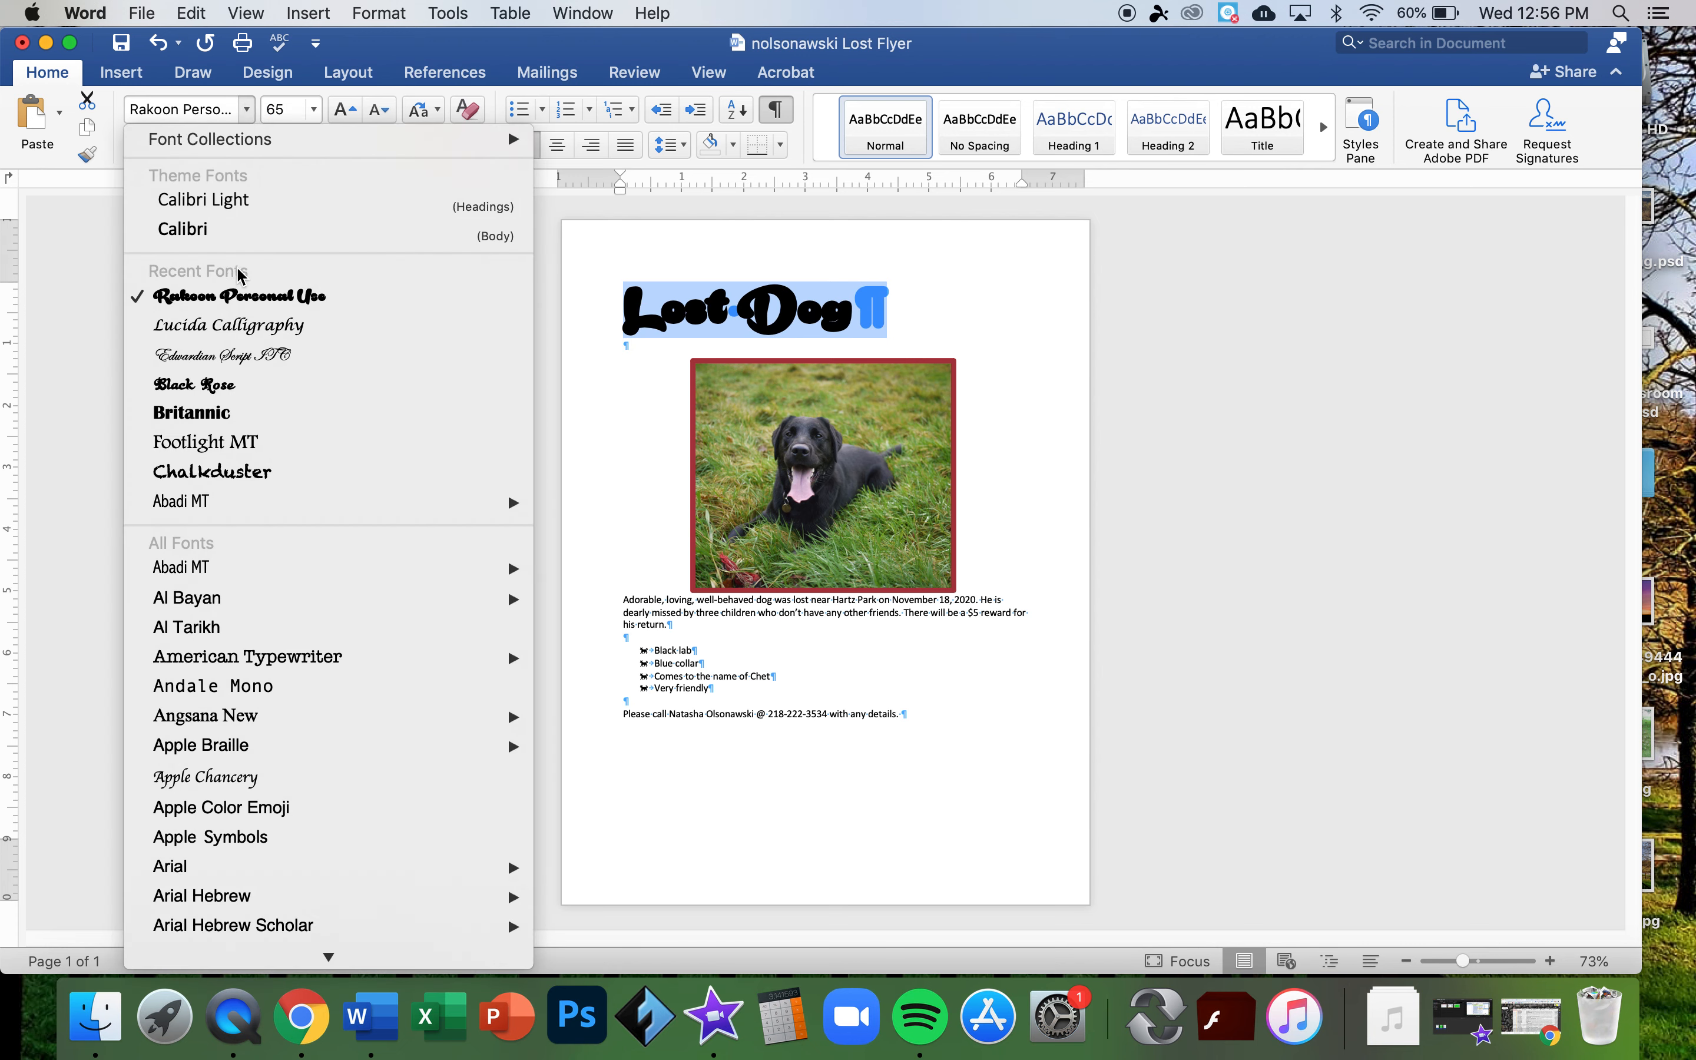
pyautogui.click(216, 420)
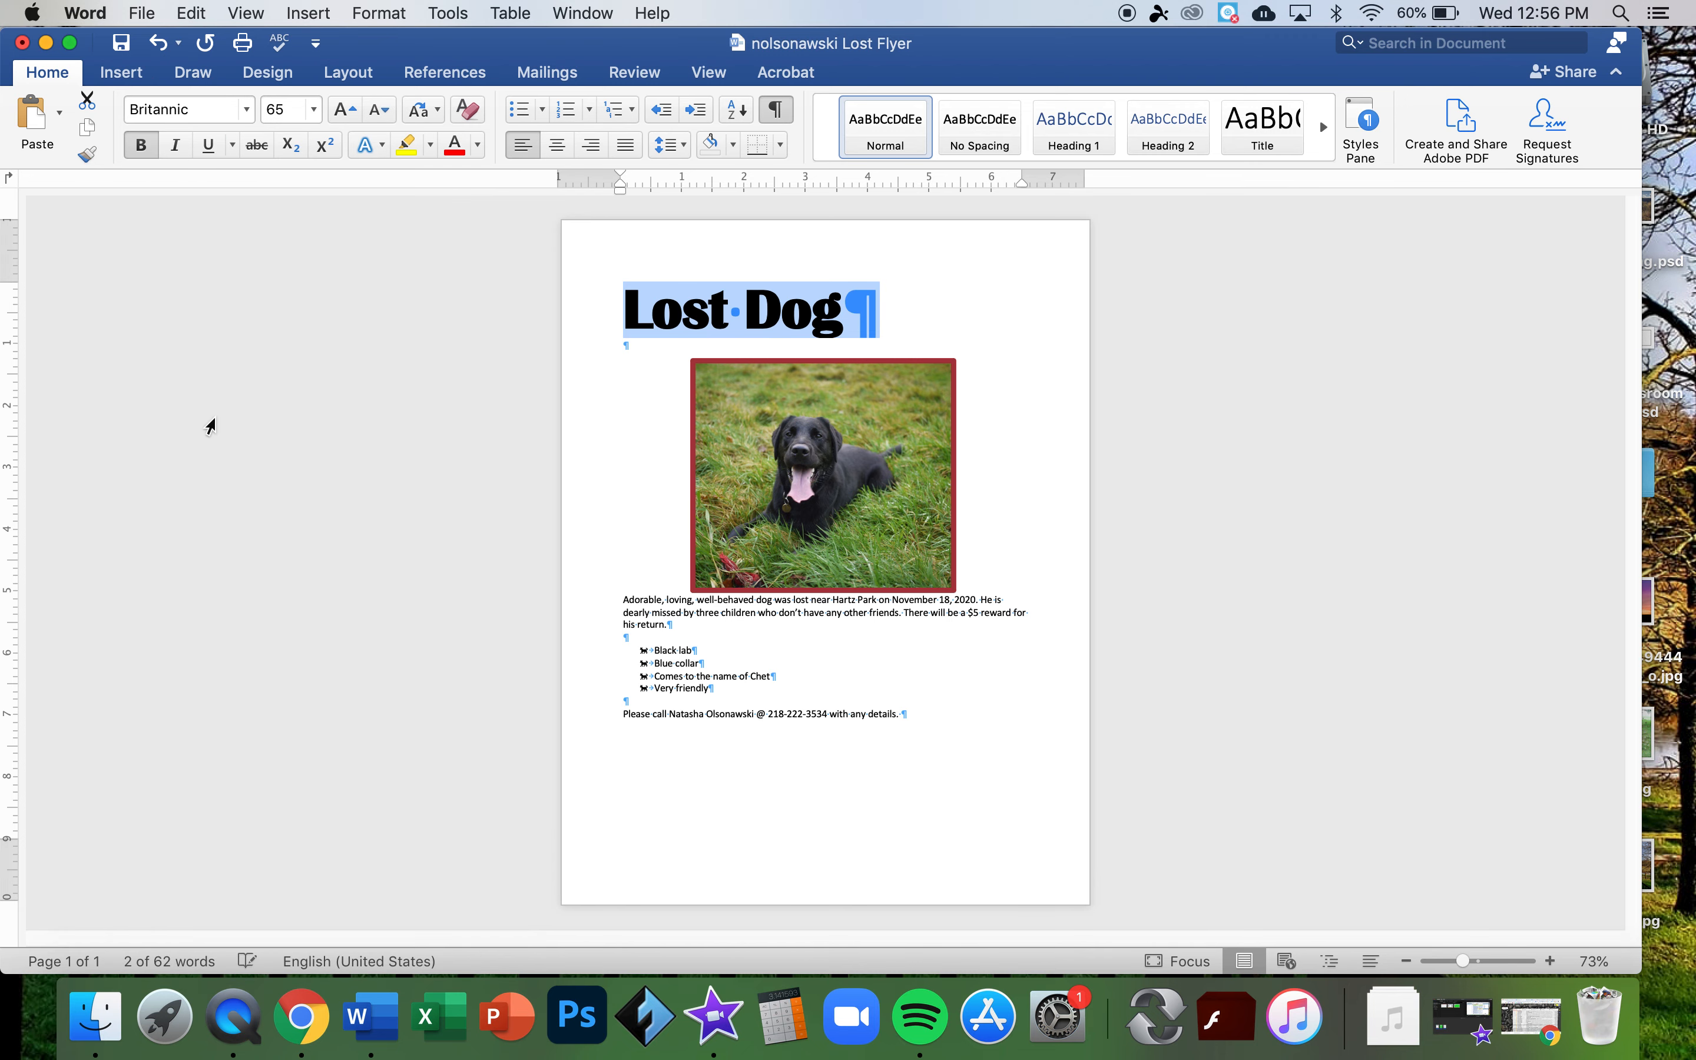
# - Centre the title, shift the photo slightly right, and colour the title red
pyautogui.click(556, 147)
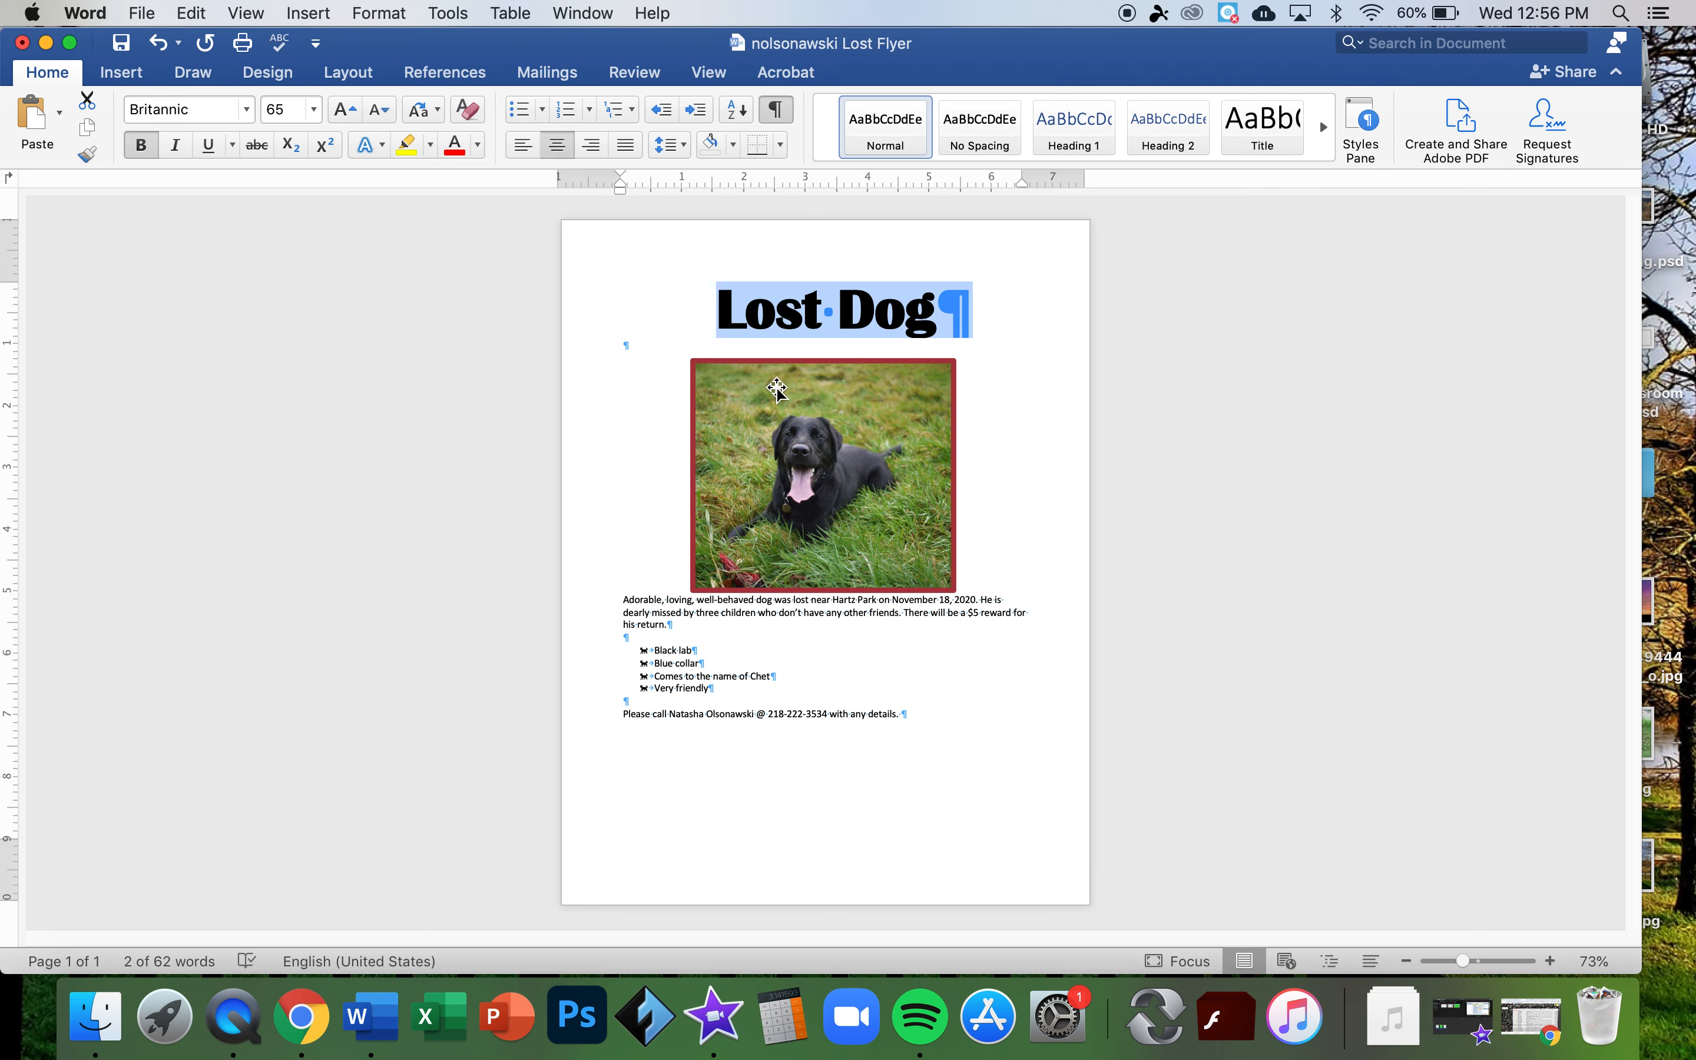
pyautogui.moveTo(777, 388); pyautogui.dragTo(786, 387)
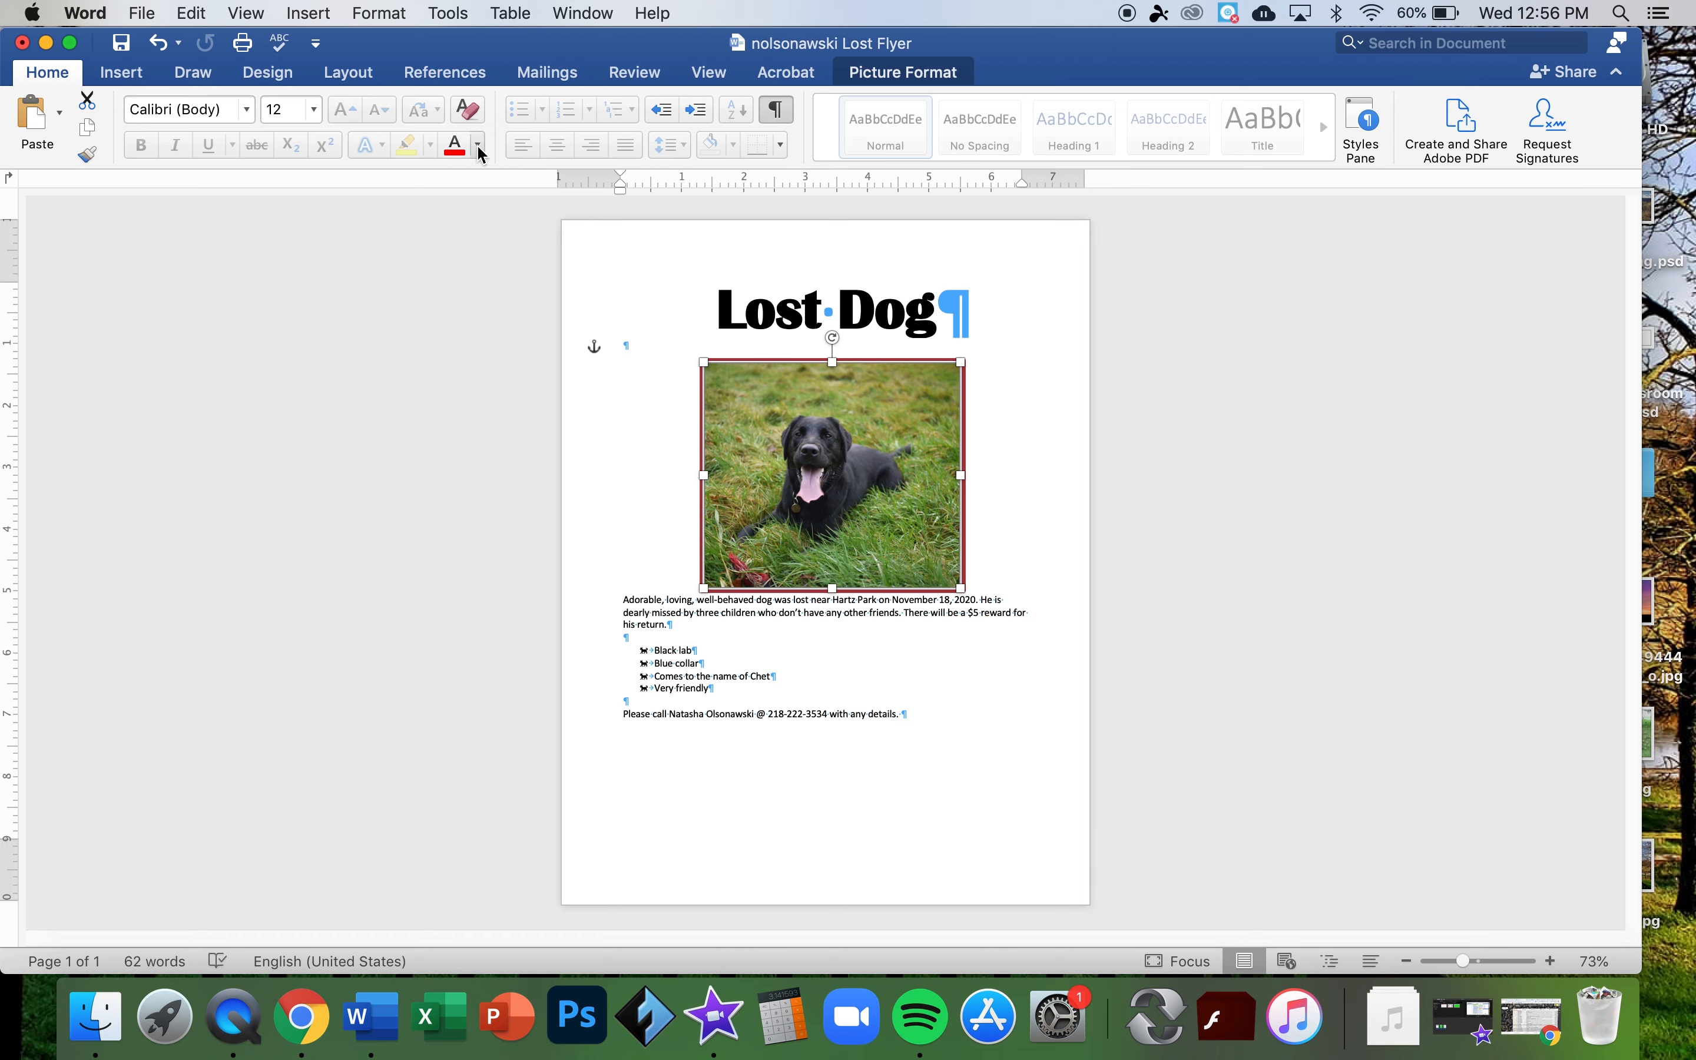
pyautogui.tripleClick(751, 314)
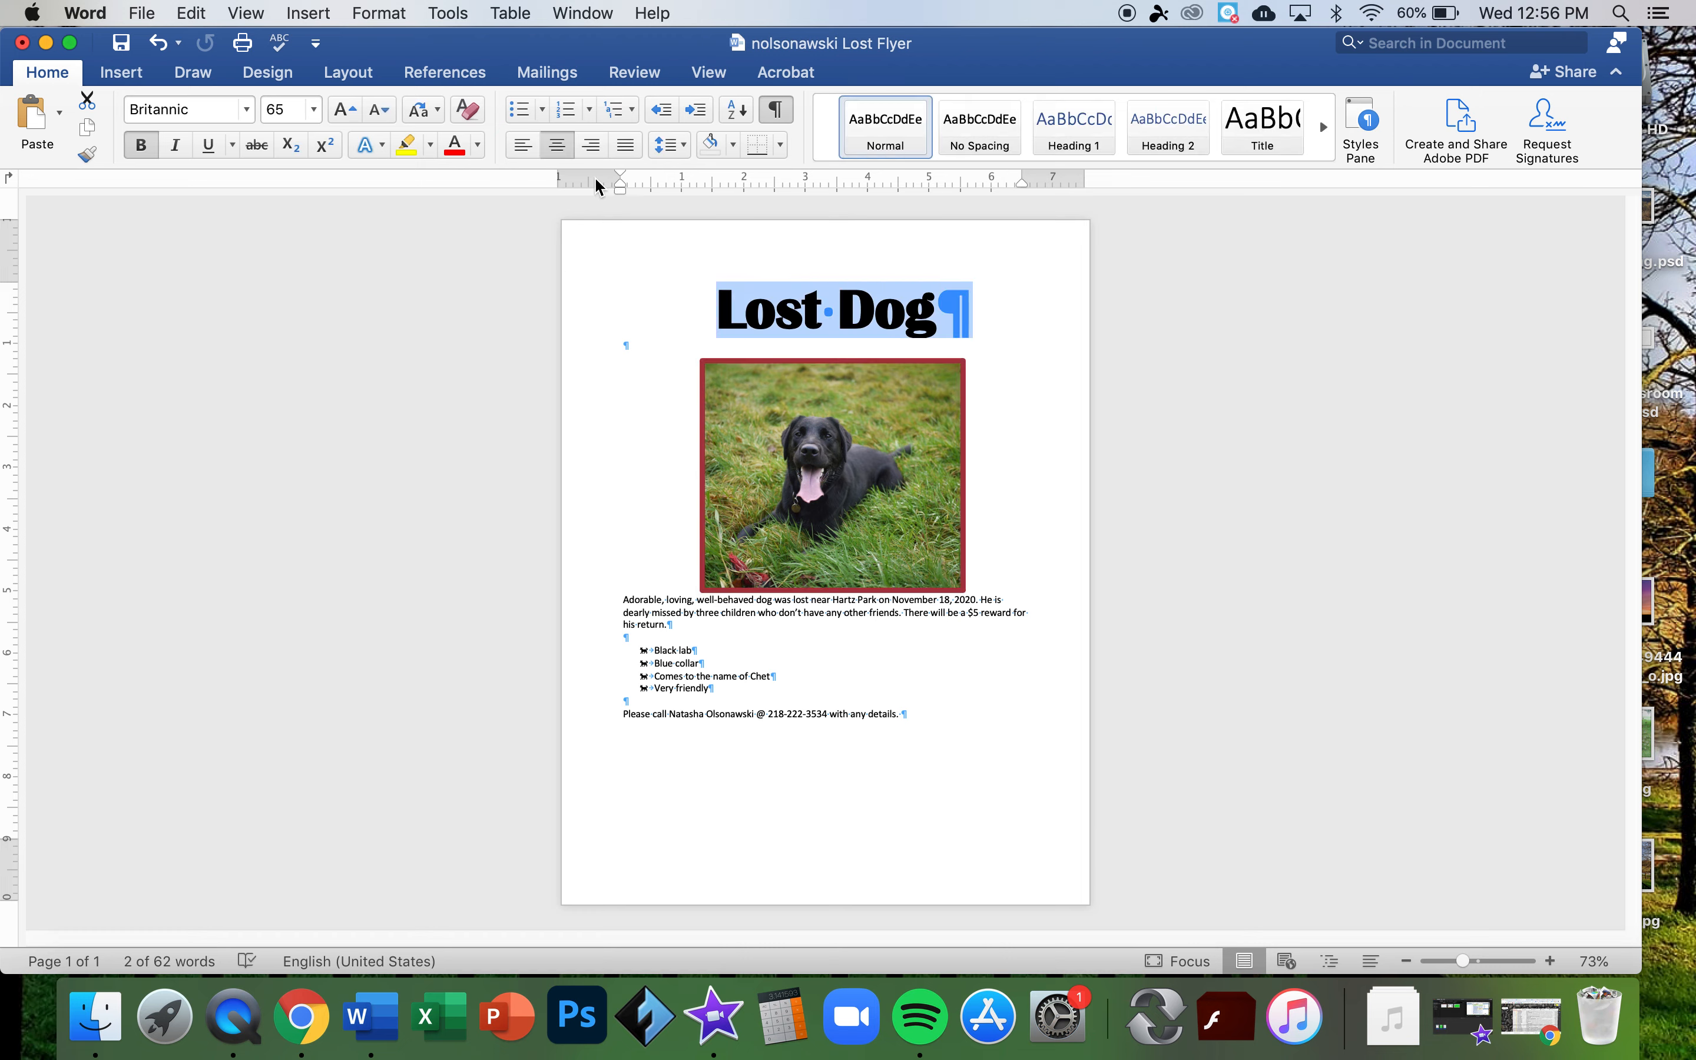
pyautogui.click(454, 149)
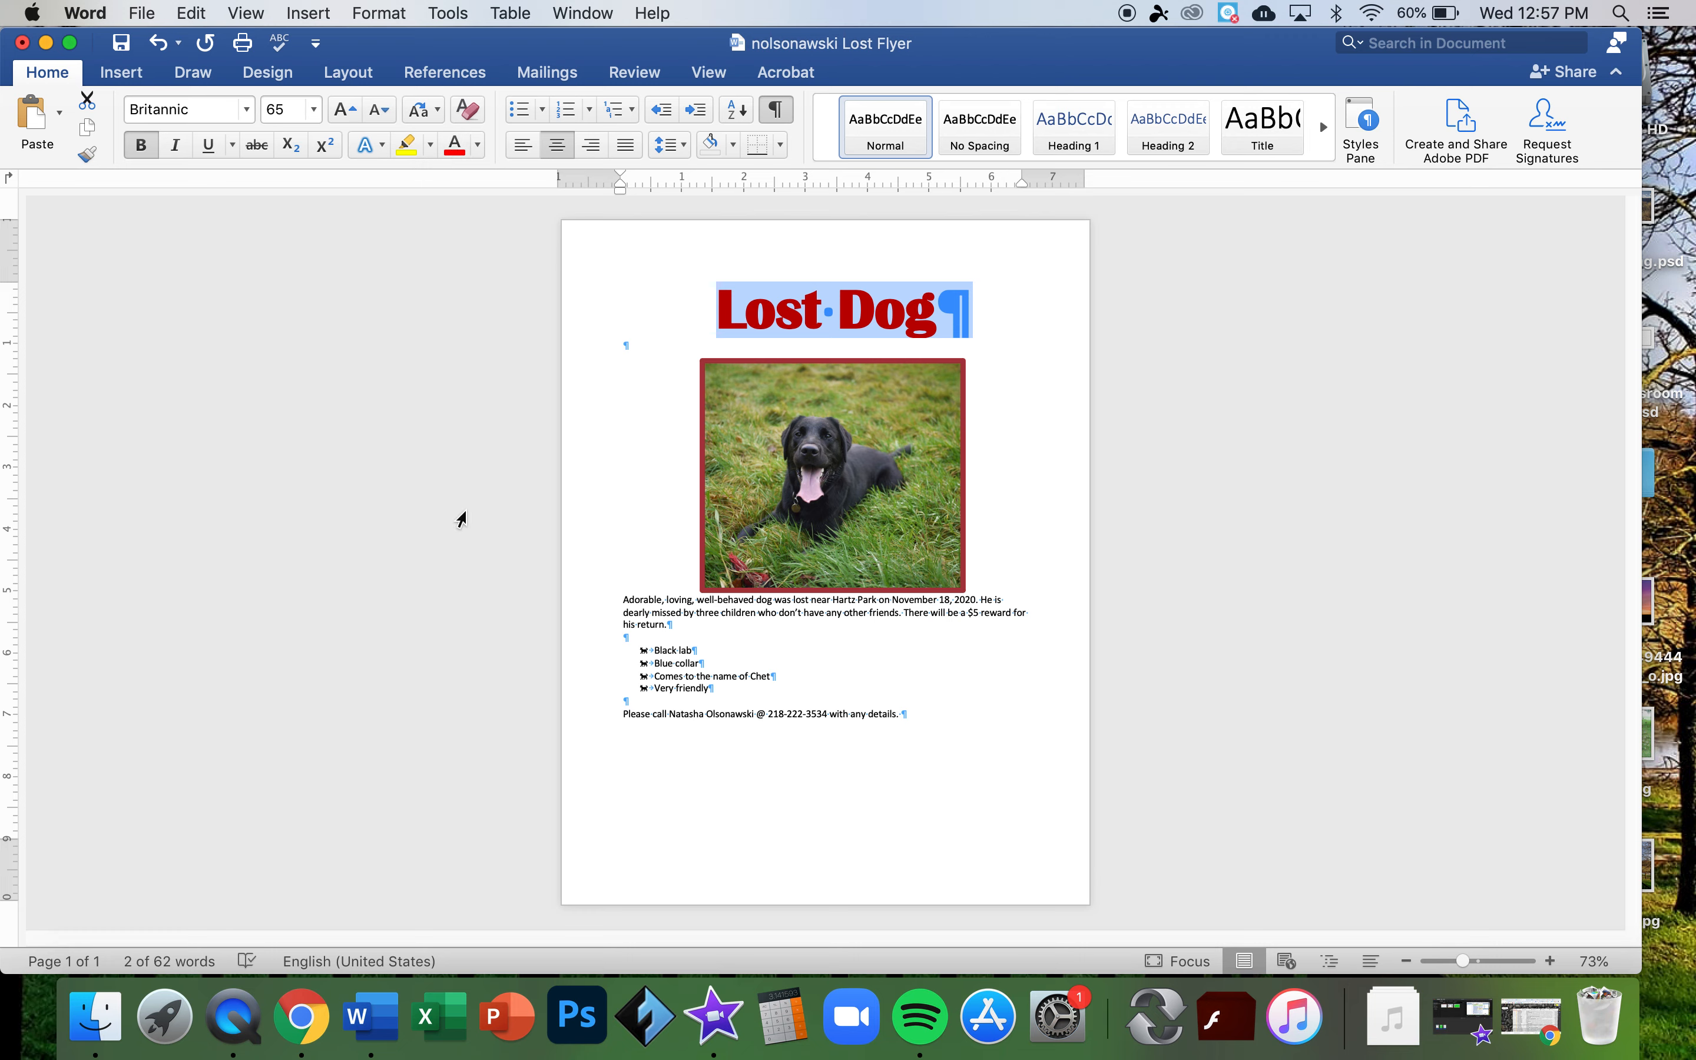
pyautogui.click(587, 722)
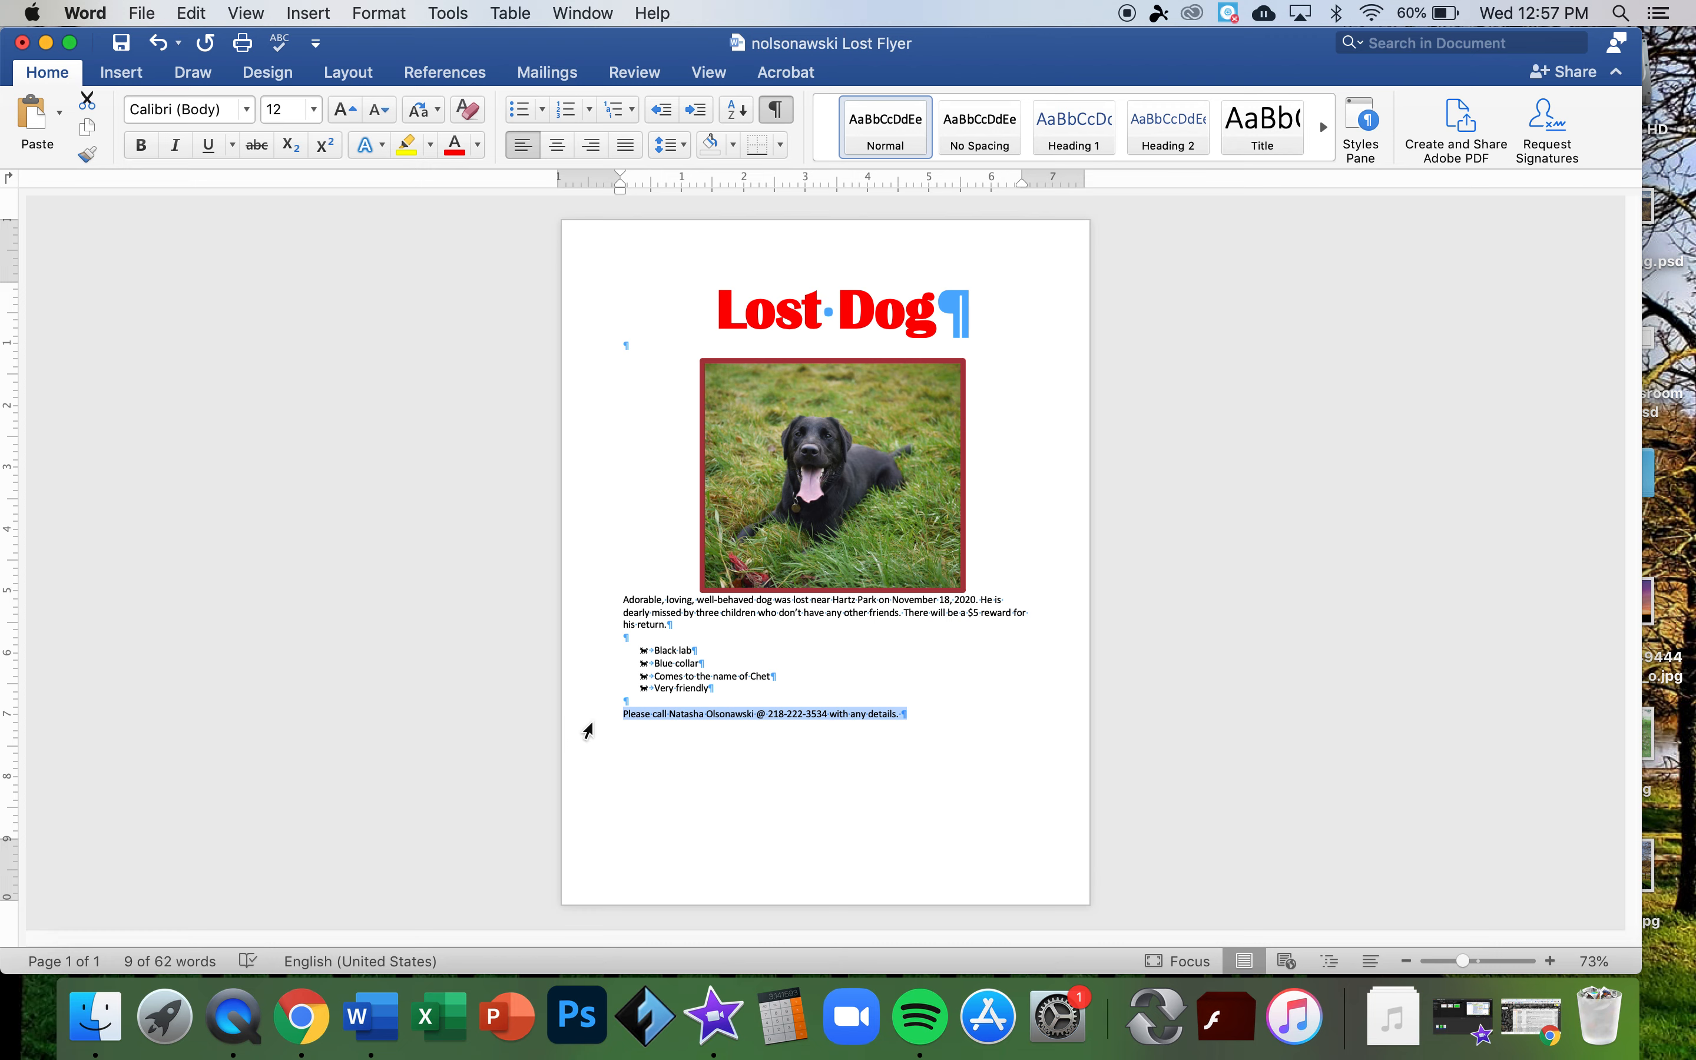
# - Enlarge the contact line to 26 pt and break the phone number onto its own line
pyautogui.click(343, 112)
pyautogui.click(343, 112)
pyautogui.click(343, 111)
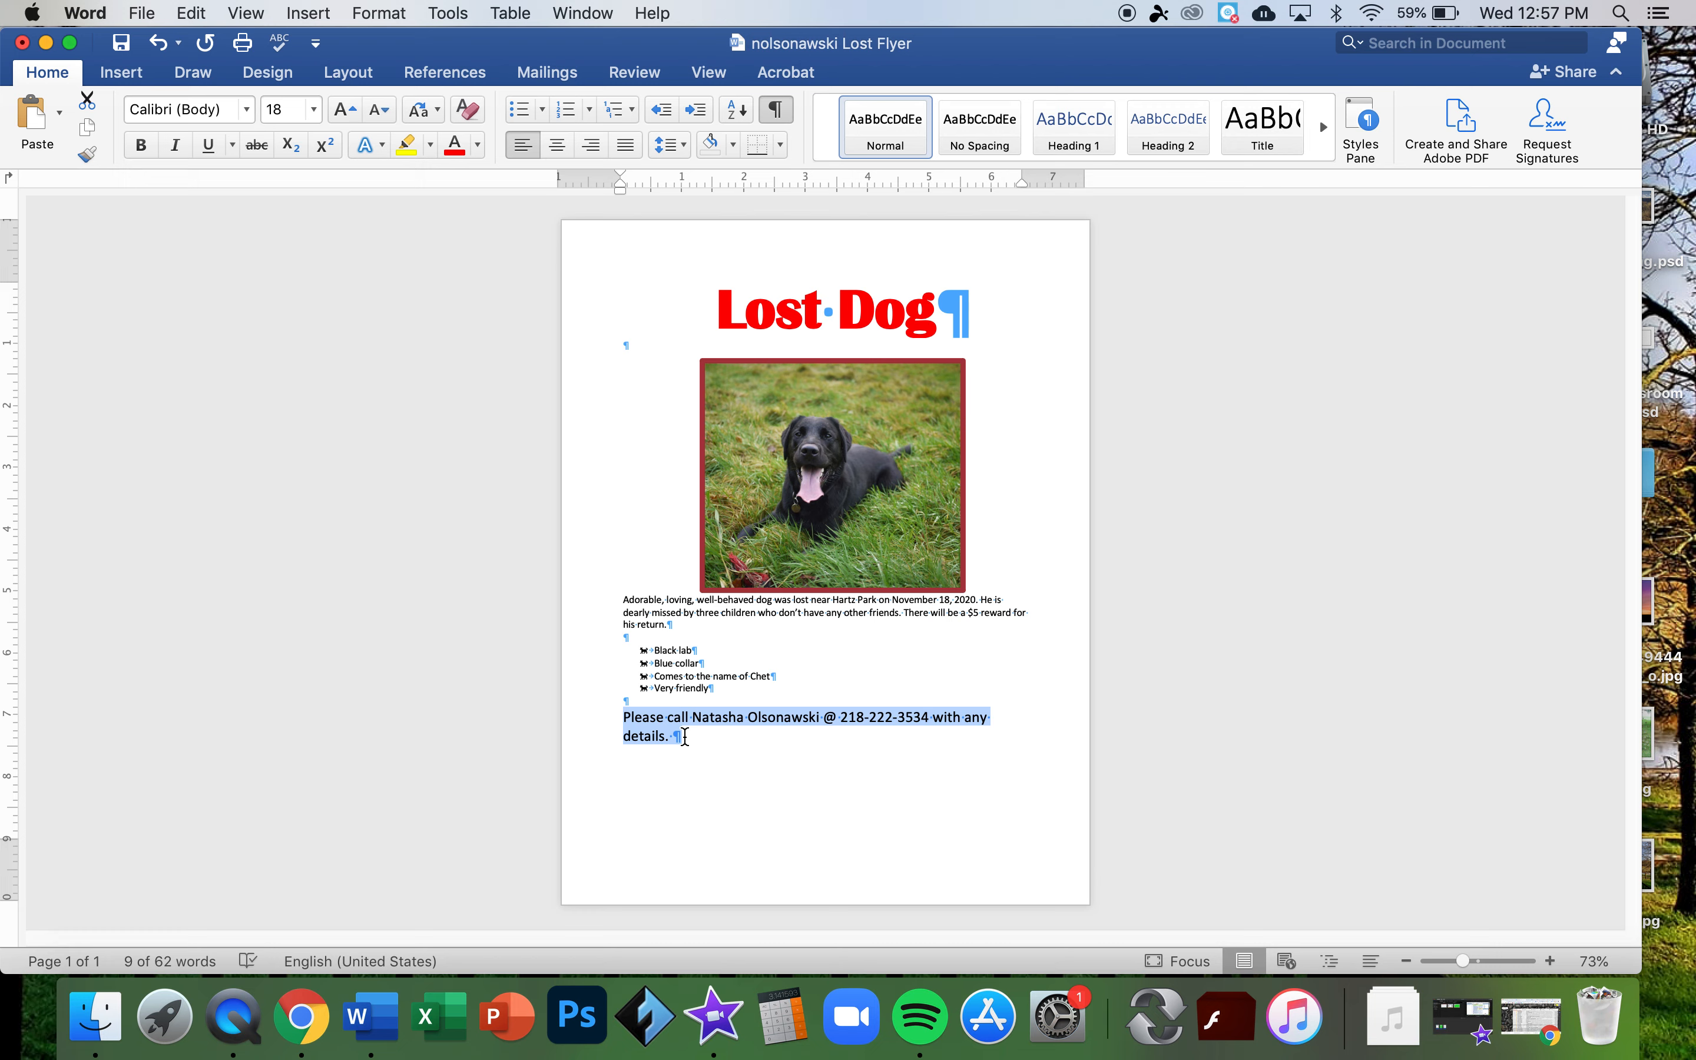
pyautogui.click(340, 111)
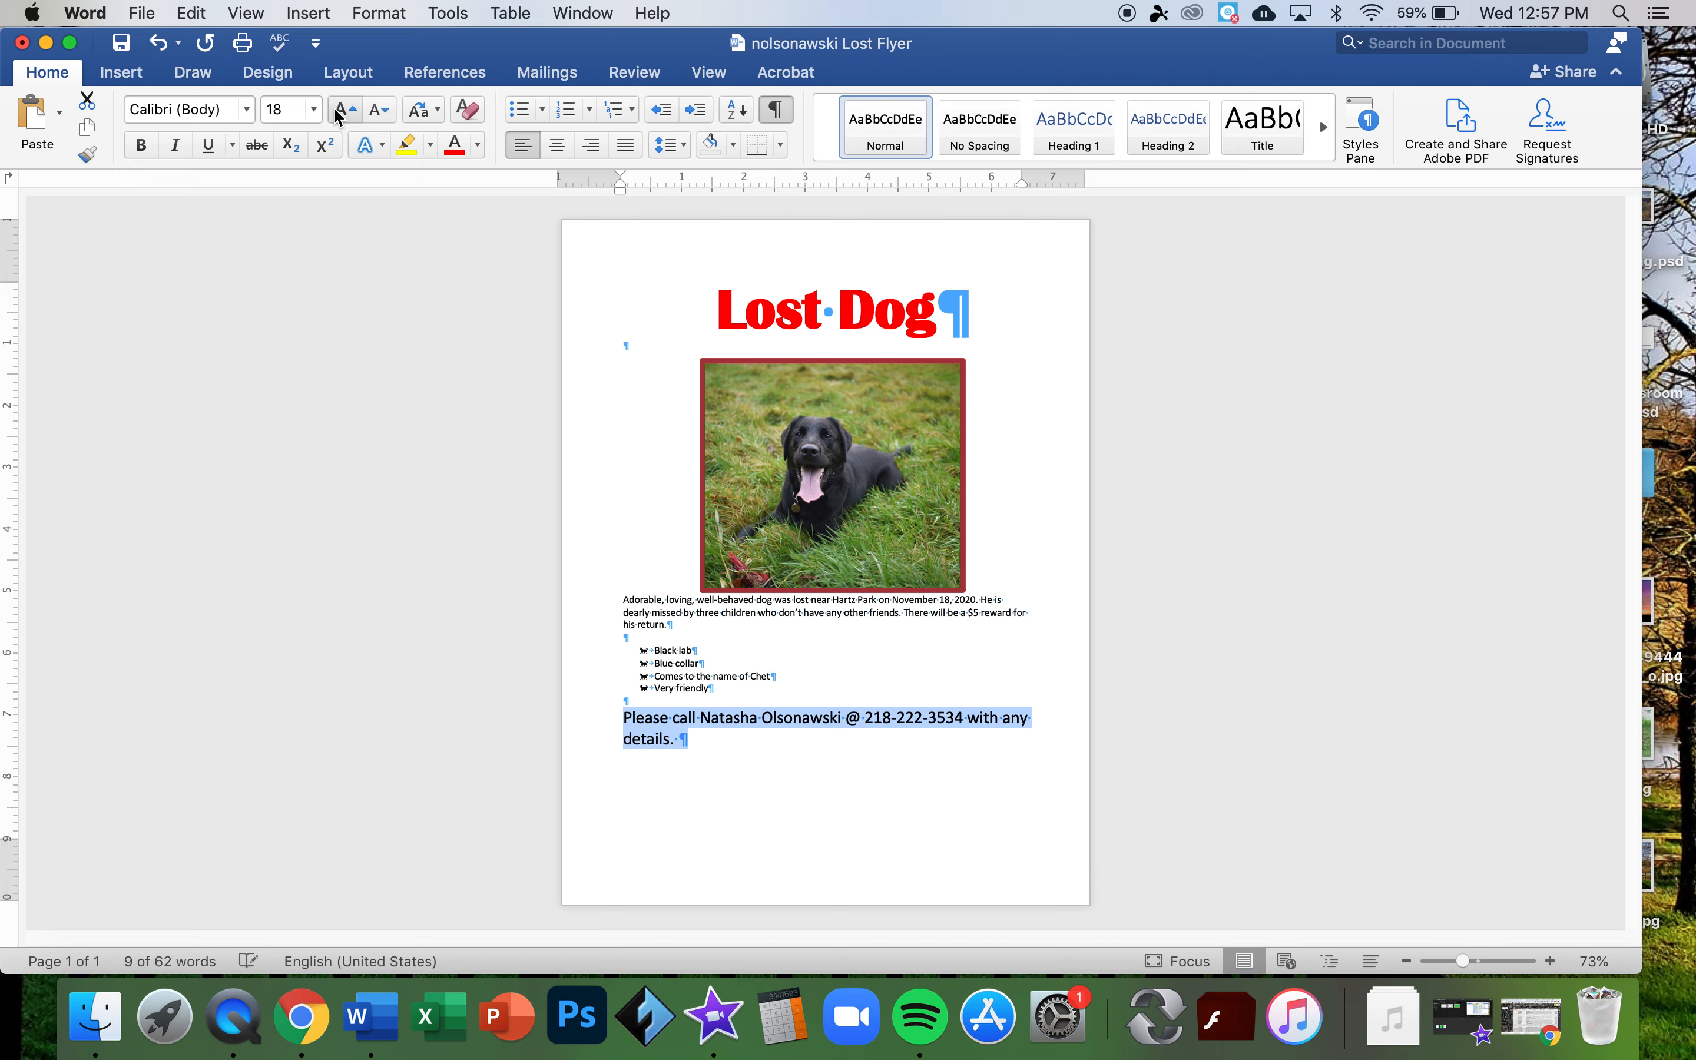
pyautogui.click(339, 112)
pyautogui.click(338, 112)
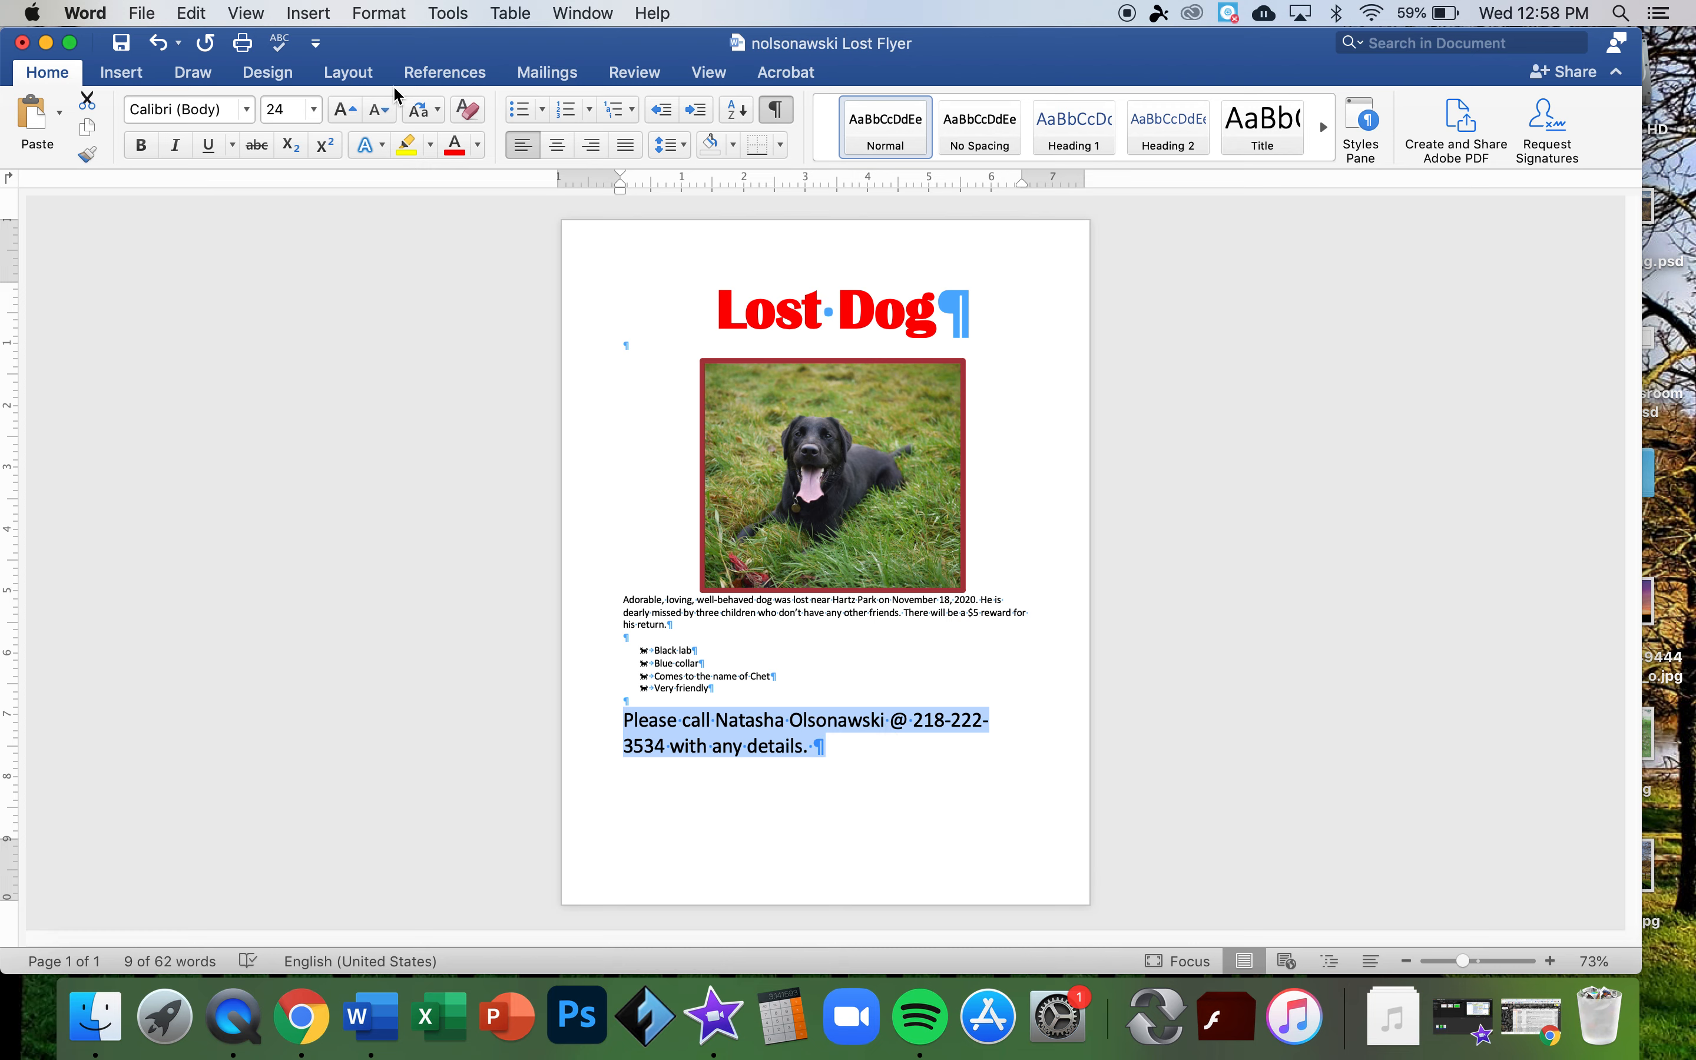
pyautogui.click(345, 112)
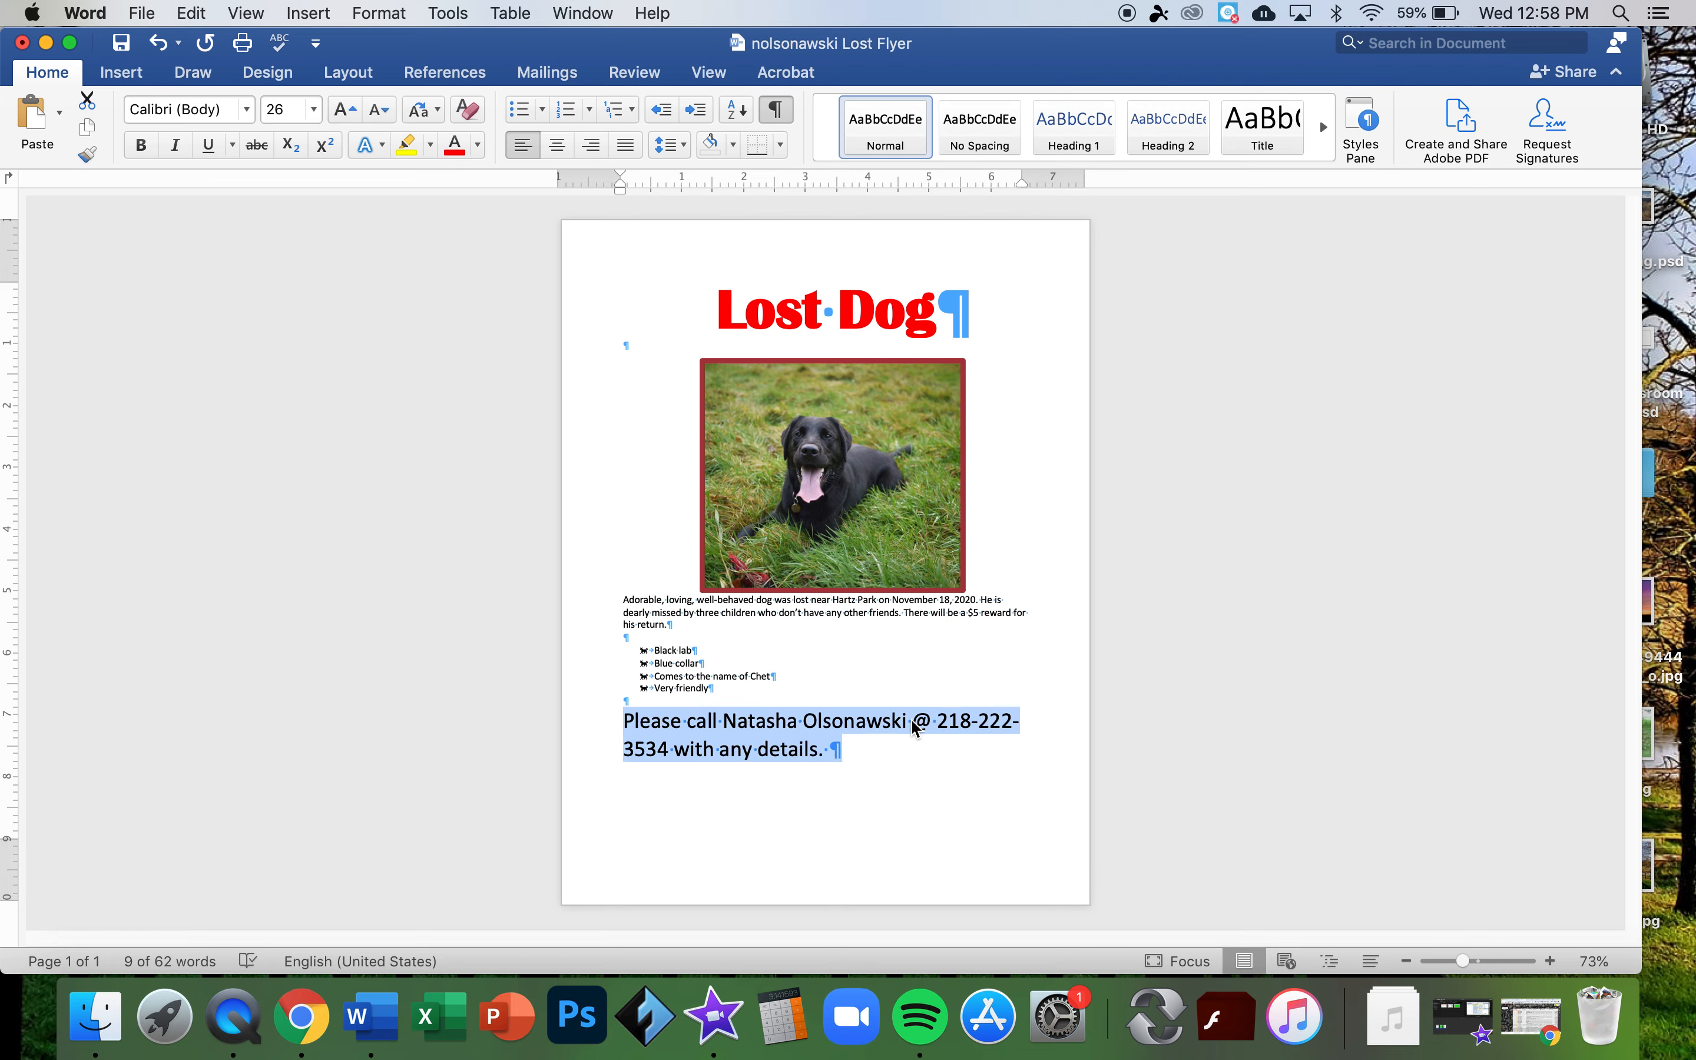
pyautogui.click(937, 724)
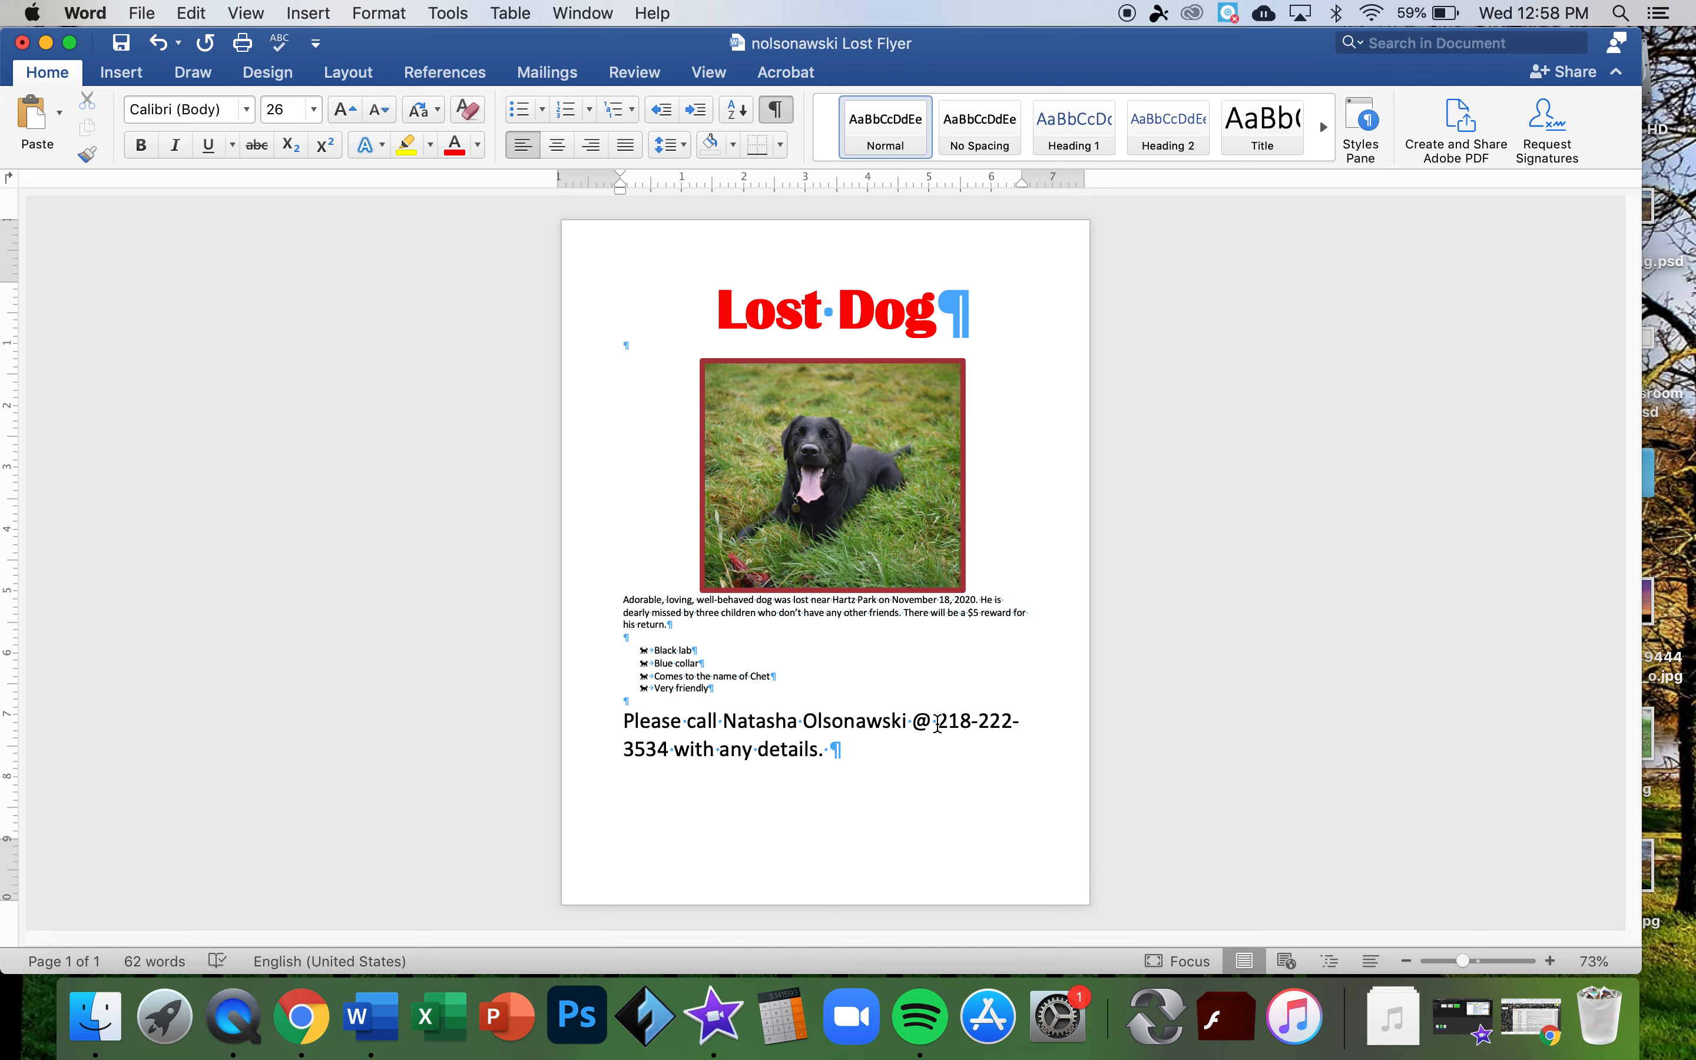
pyautogui.press('Return')
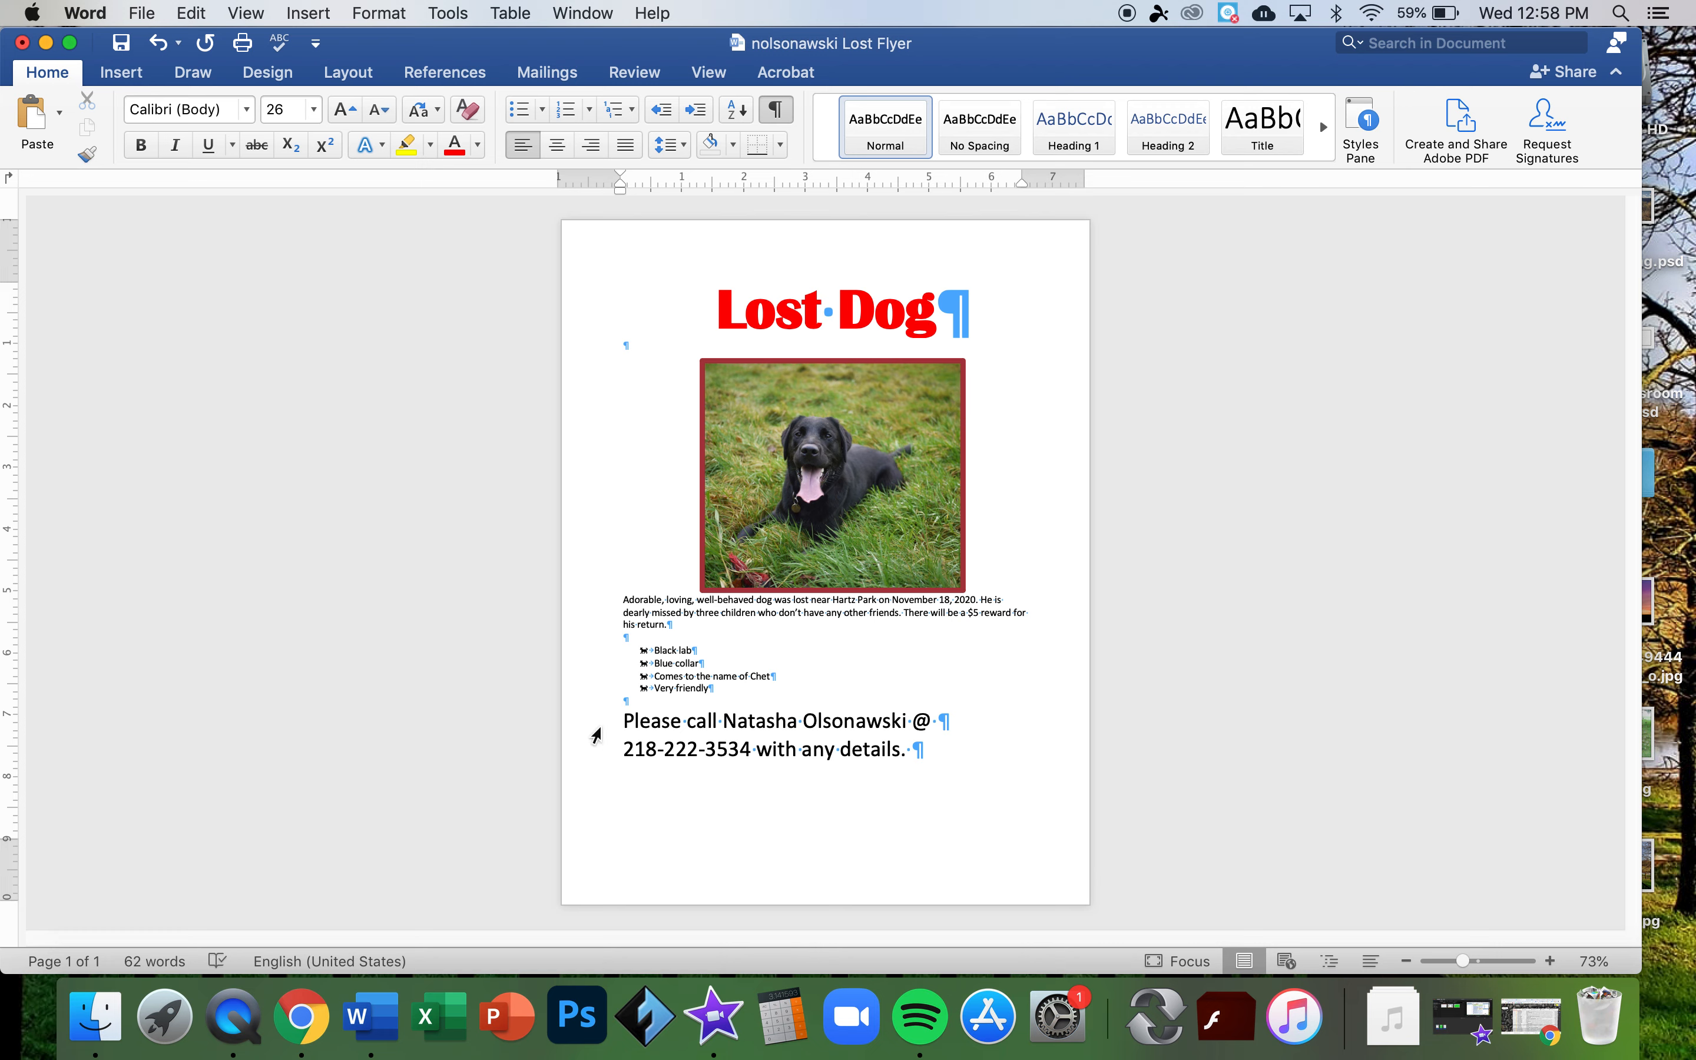
# - Centre both contact lines and recolour the Lost Dog title to the recent dark red
pyautogui.moveTo(593, 724); pyautogui.dragTo(593, 748)
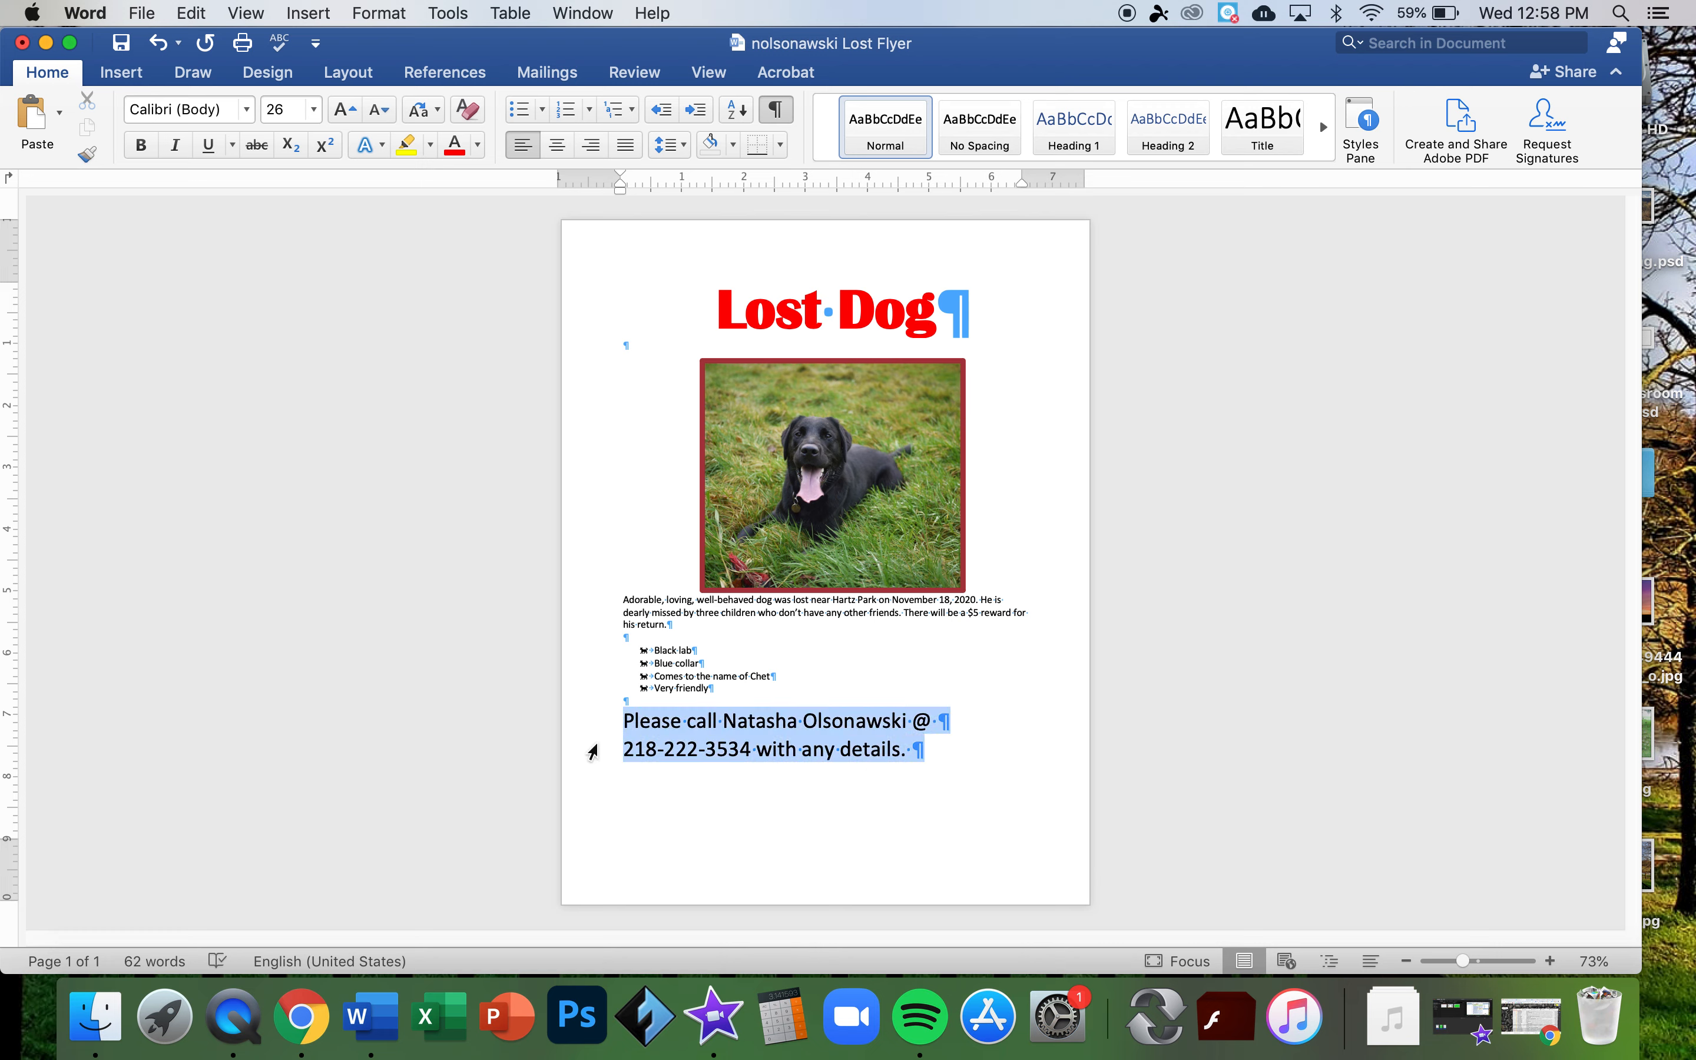
pyautogui.click(557, 146)
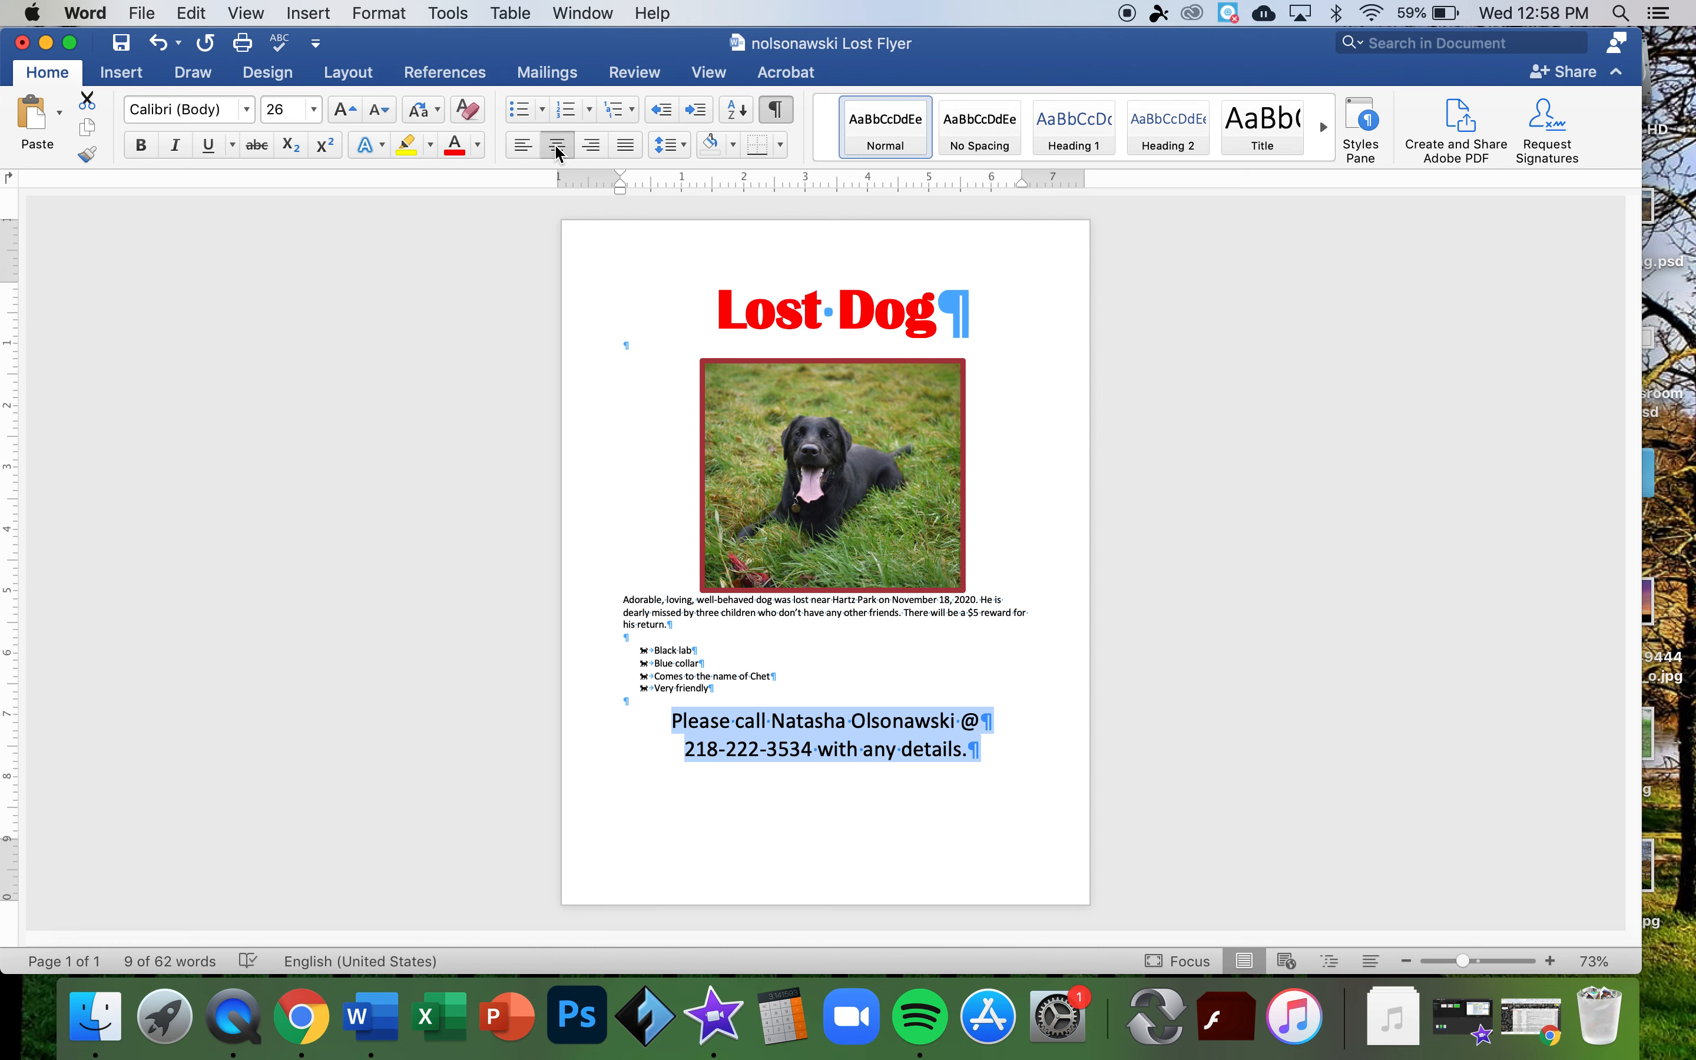
pyautogui.tripleClick(785, 301)
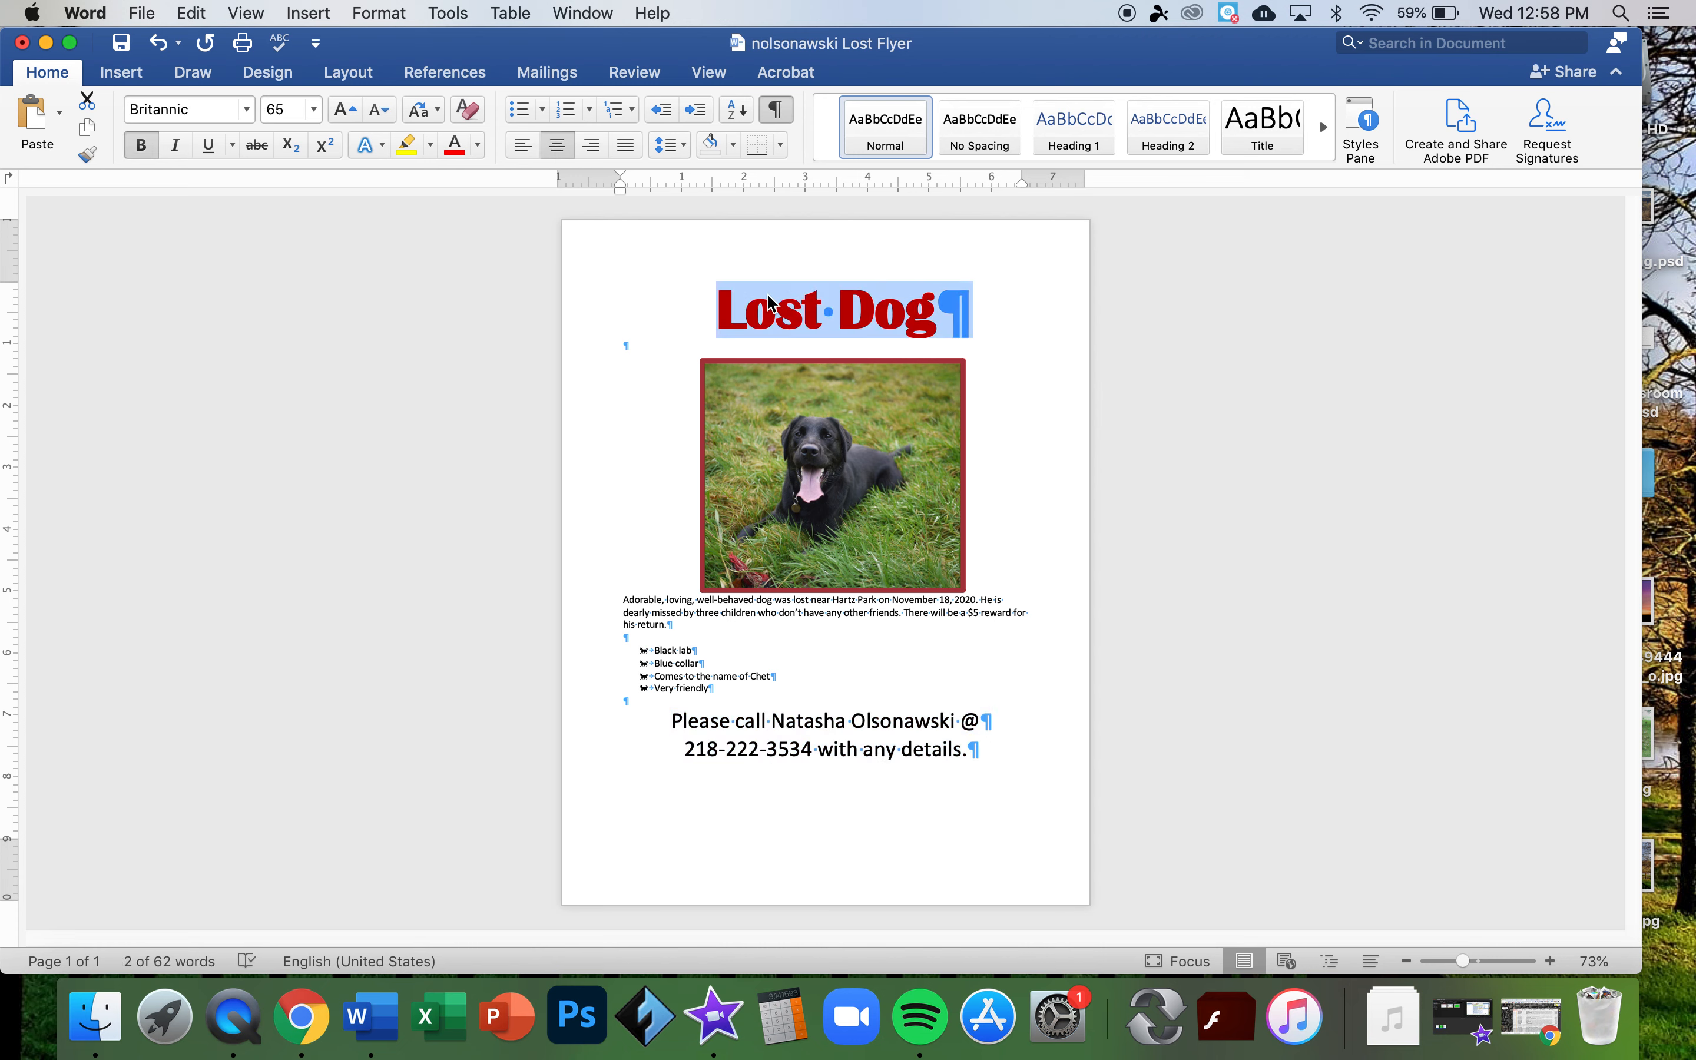
pyautogui.click(479, 146)
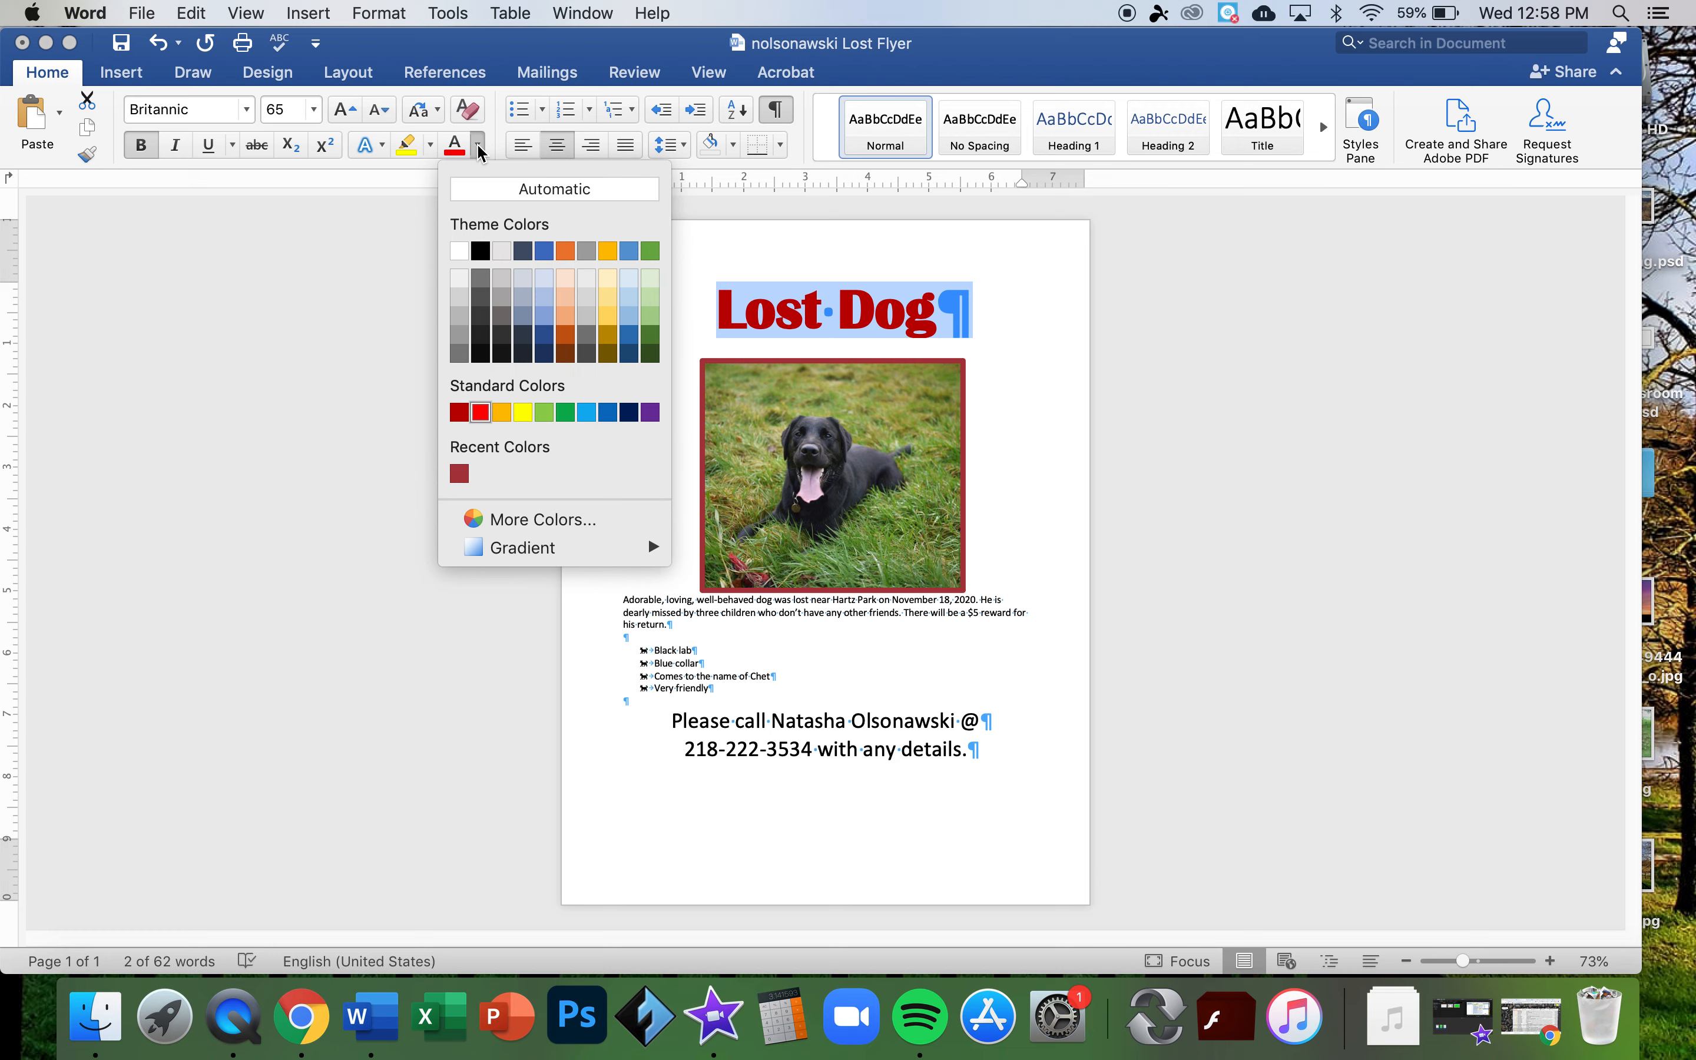
pyautogui.click(459, 474)
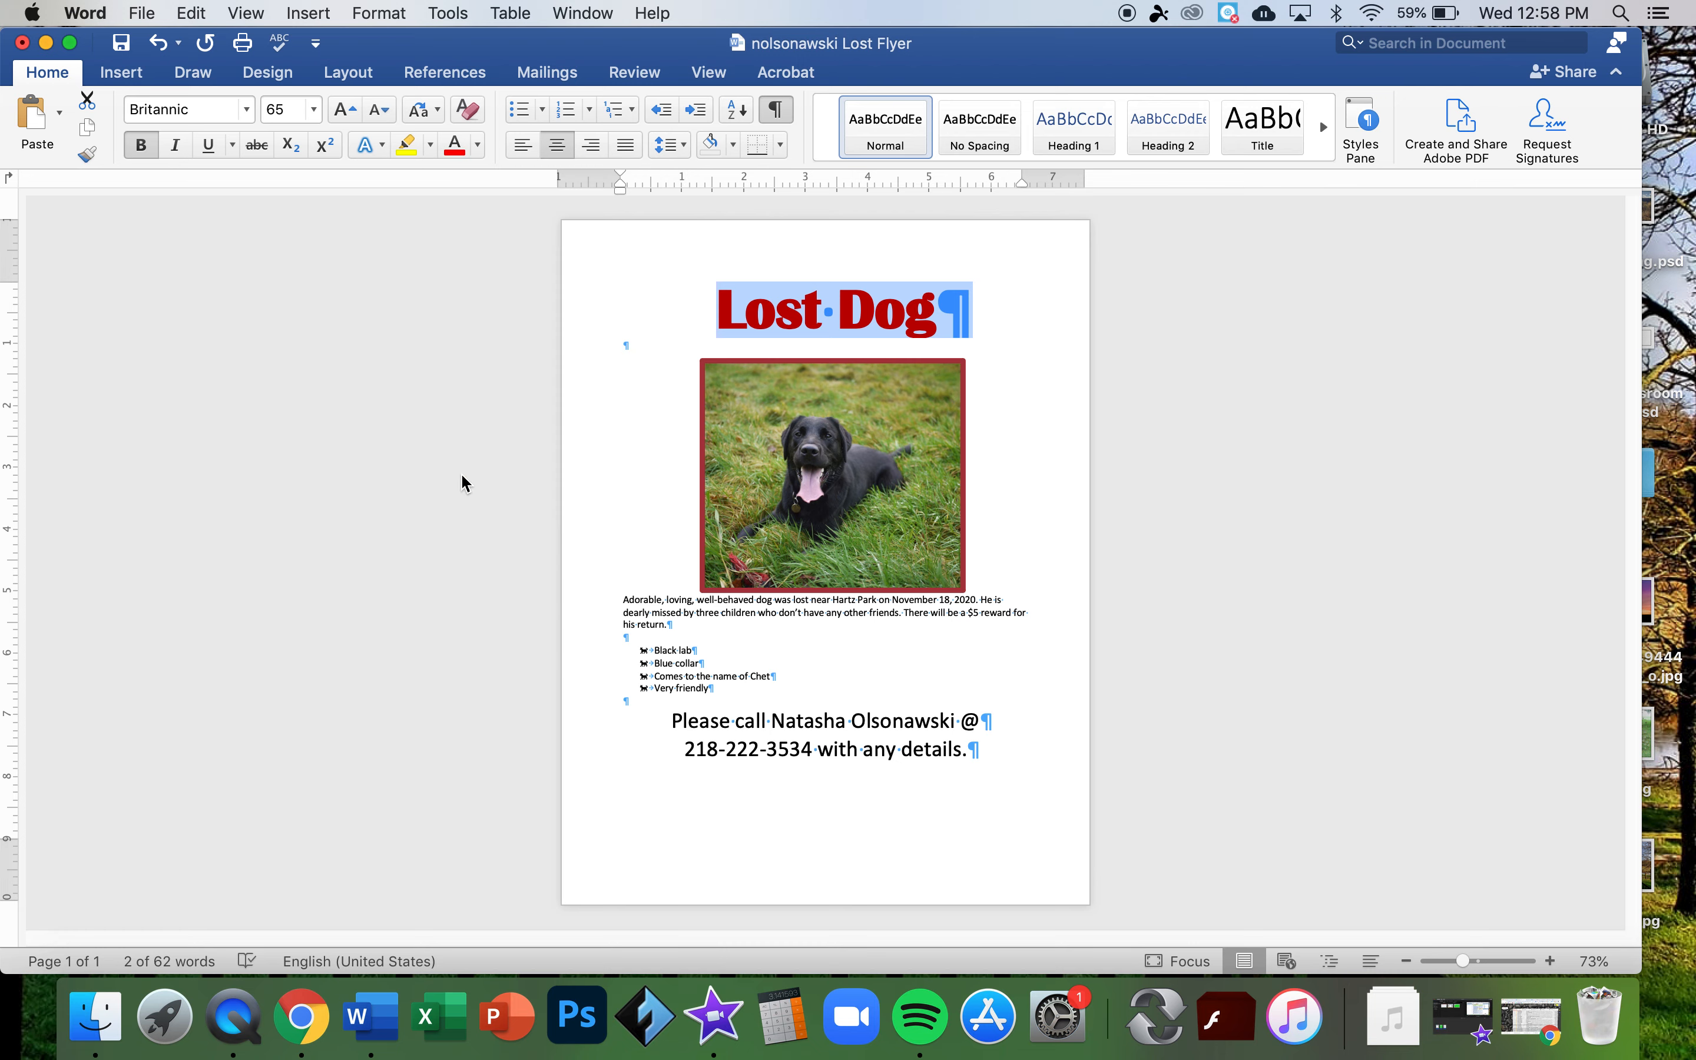
pyautogui.click(661, 461)
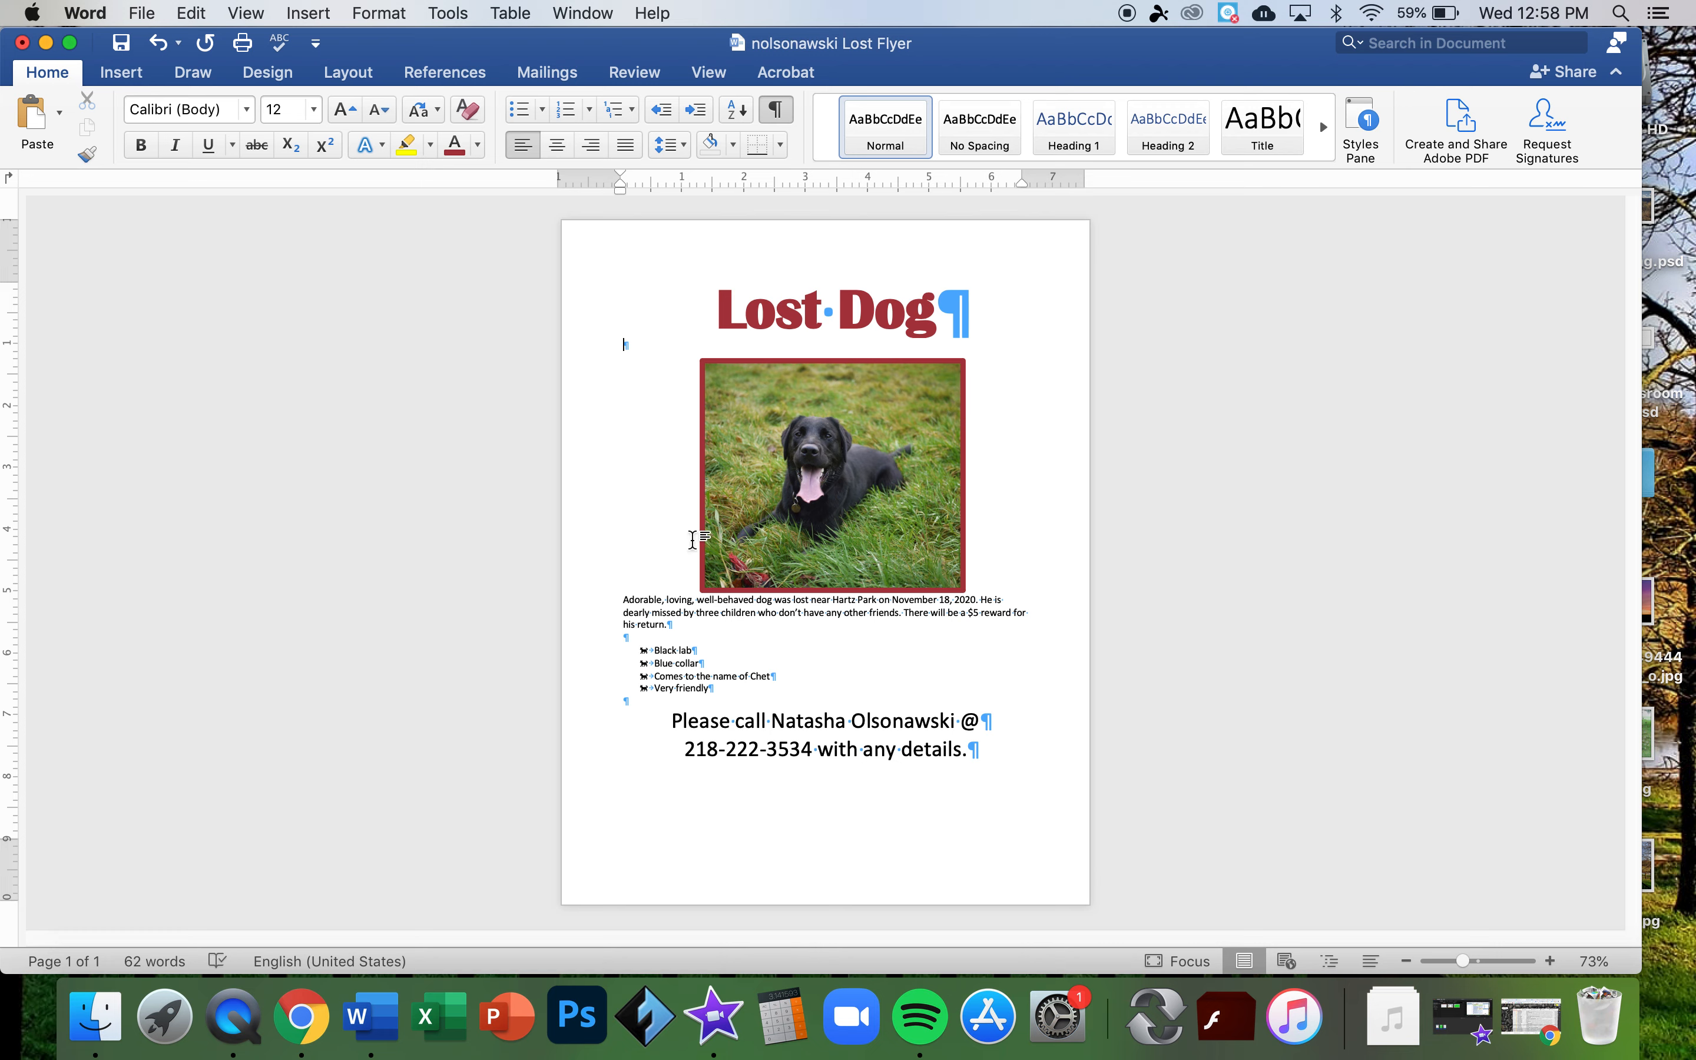
# - Move the photo down and enlarge the story paragraph and bullets, settling at 18 pt
pyautogui.moveTo(778, 524); pyautogui.dragTo(778, 557)
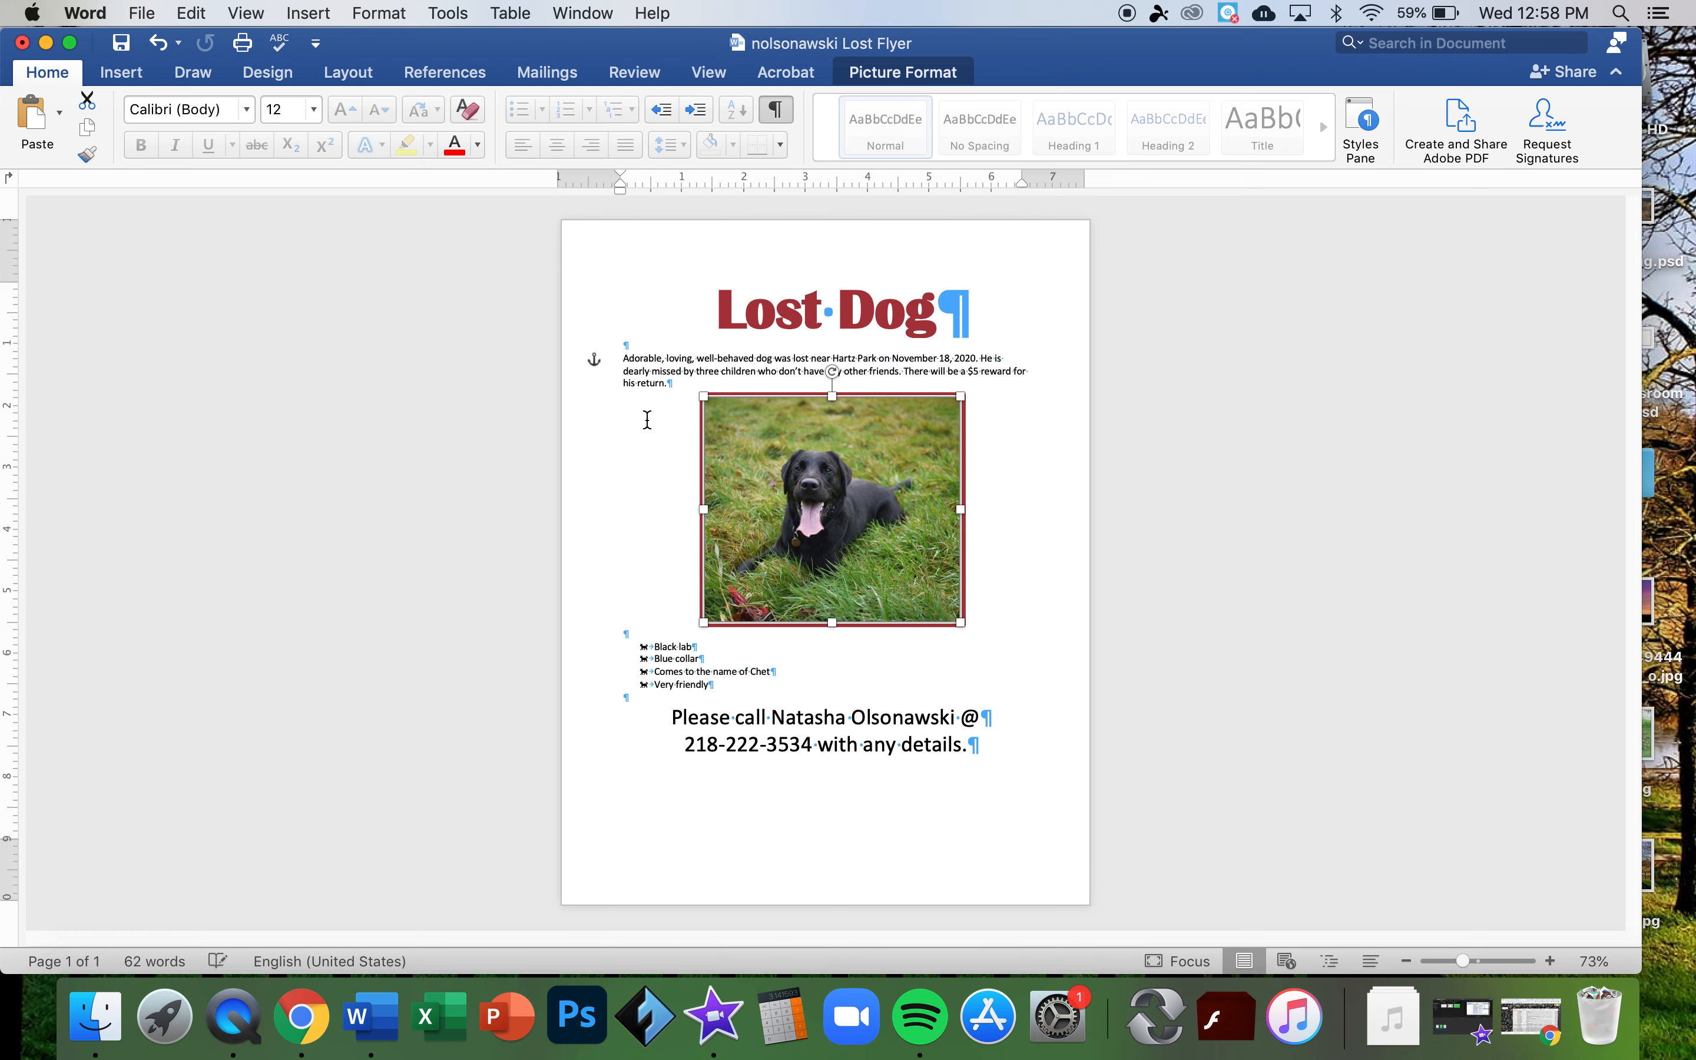
pyautogui.click(564, 371)
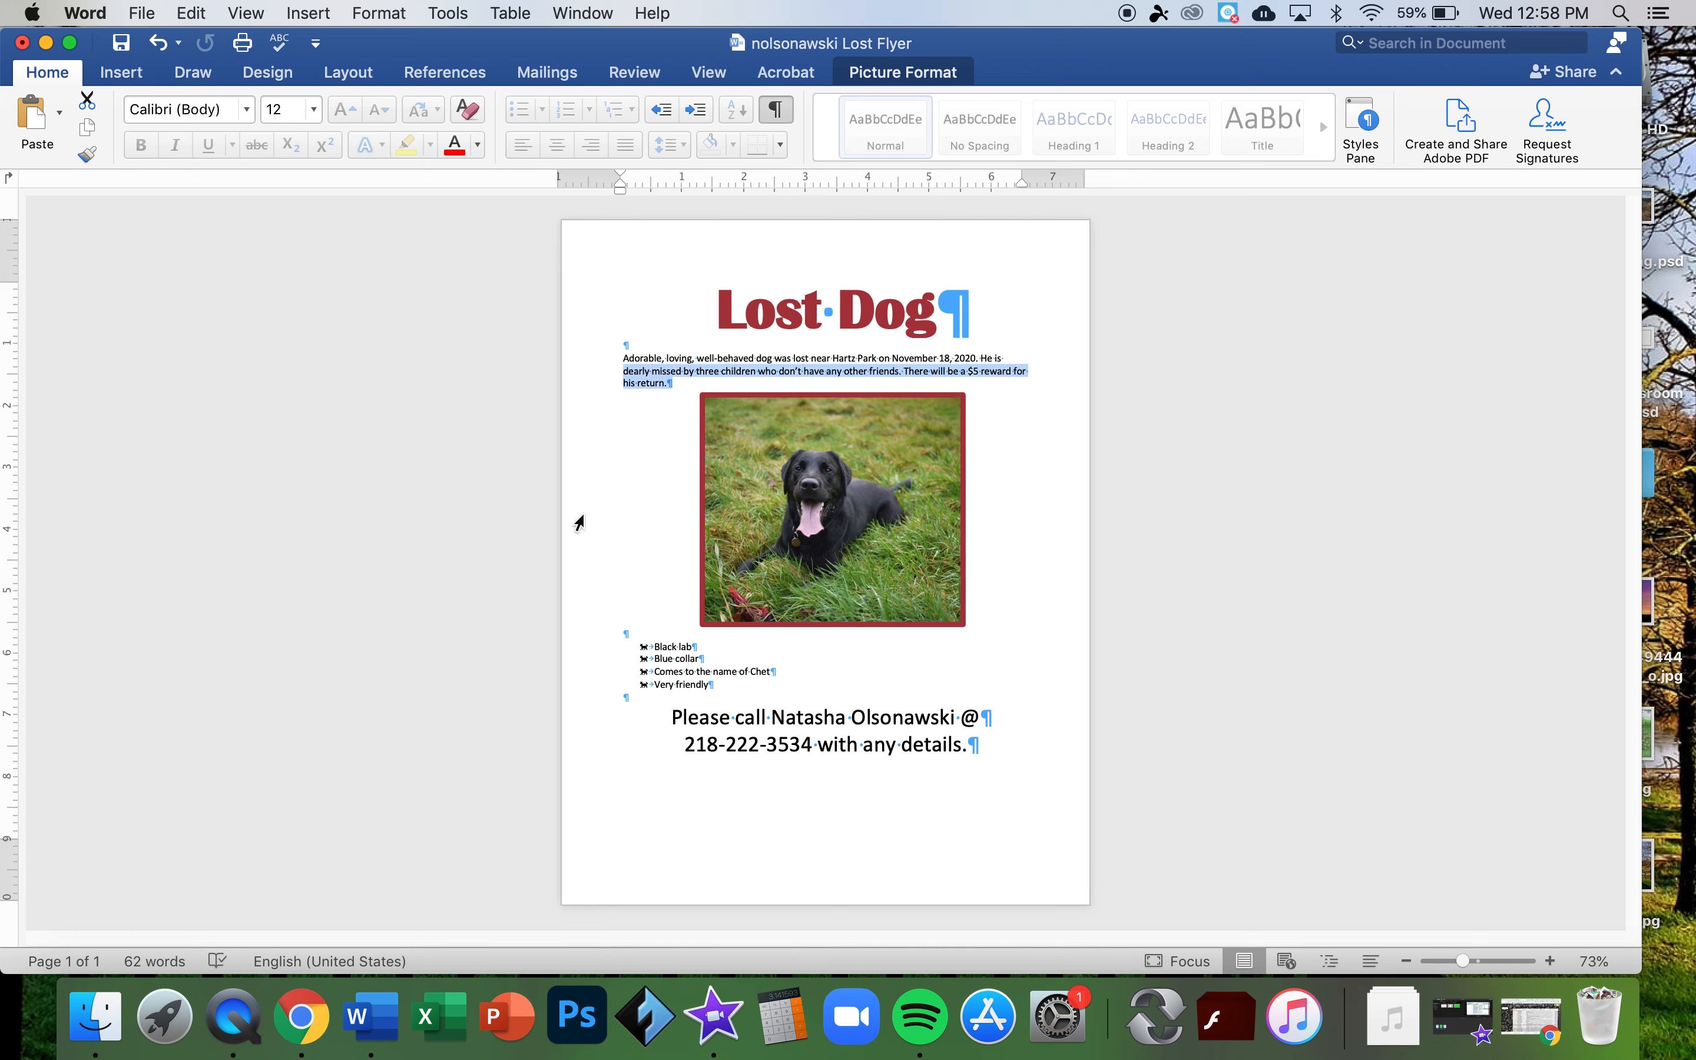
pyautogui.click(558, 359)
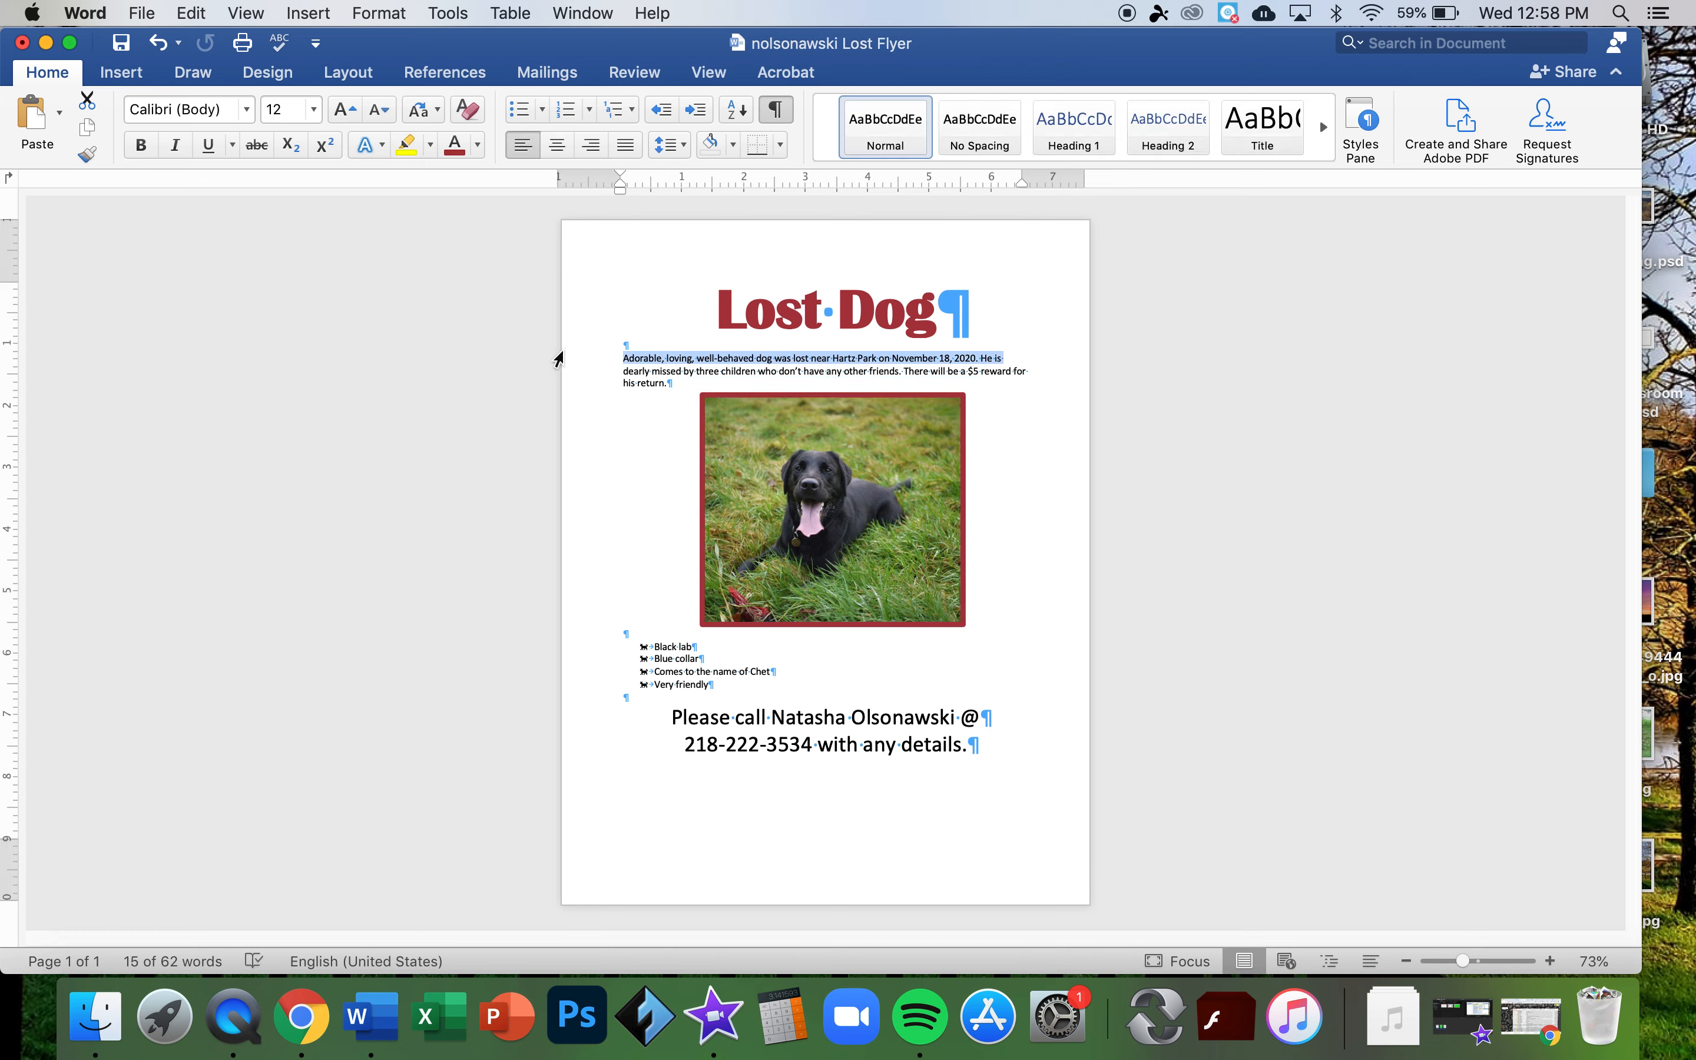
pyautogui.moveTo(560, 360); pyautogui.dragTo(600, 691)
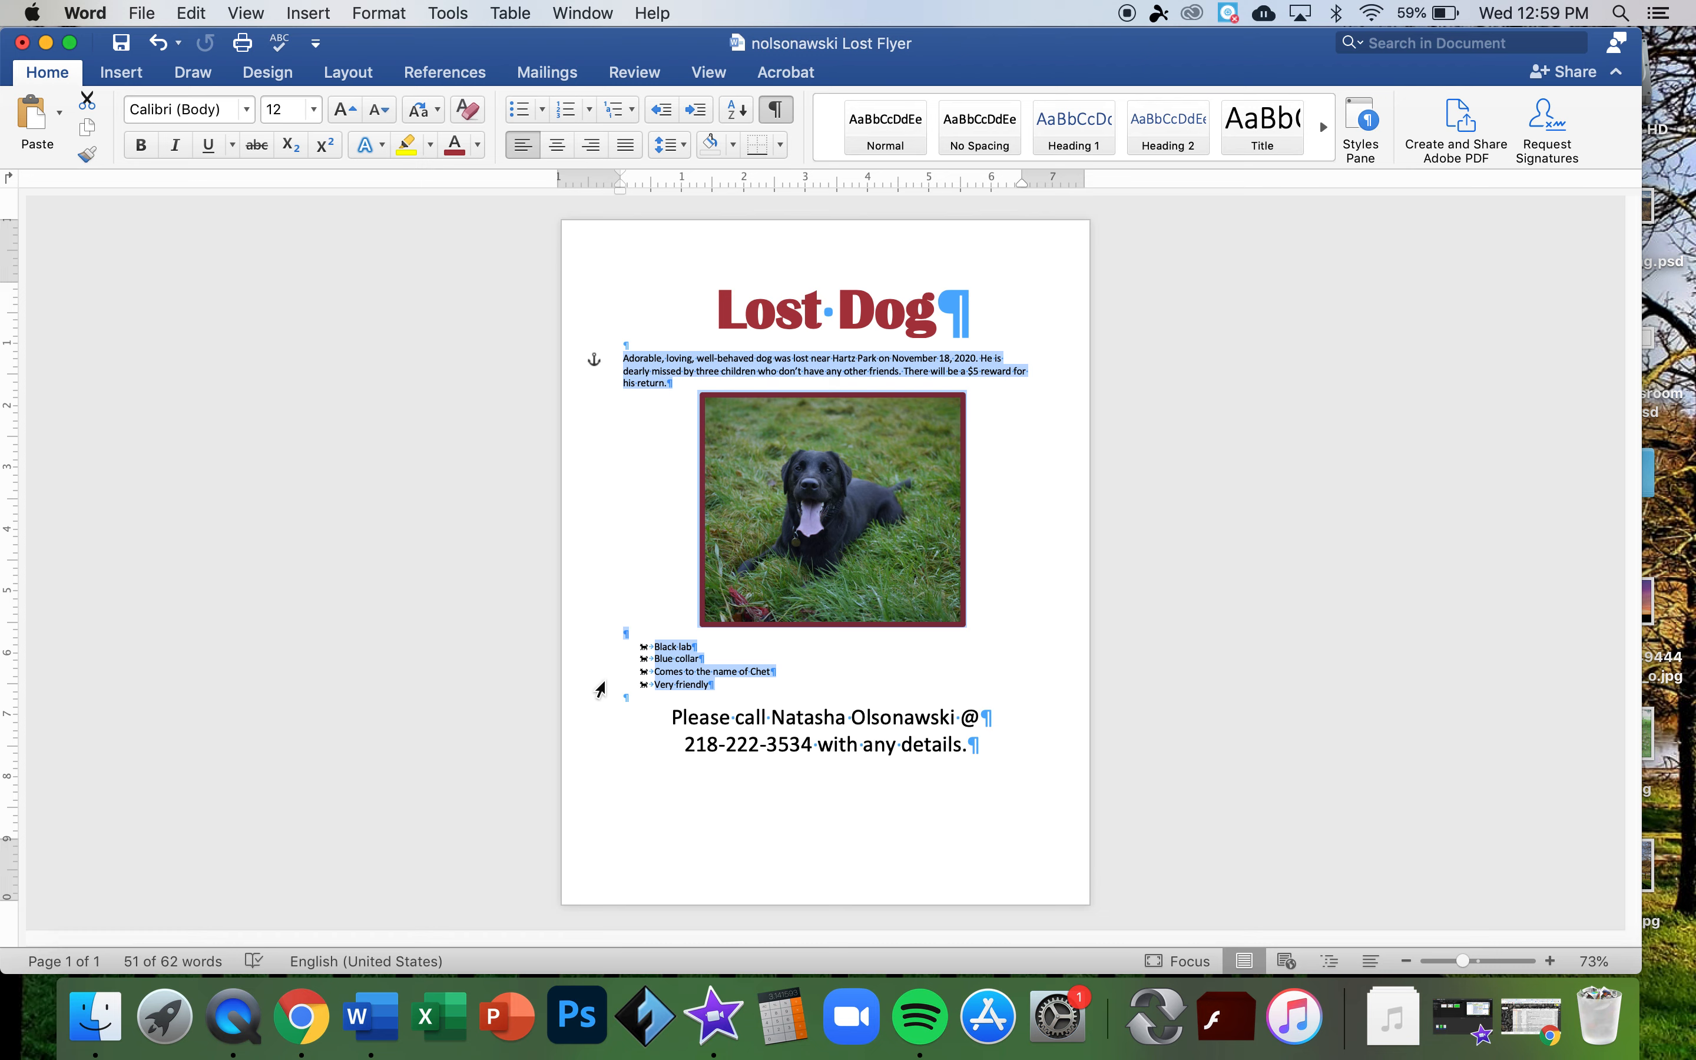
pyautogui.click(338, 121)
pyautogui.click(338, 120)
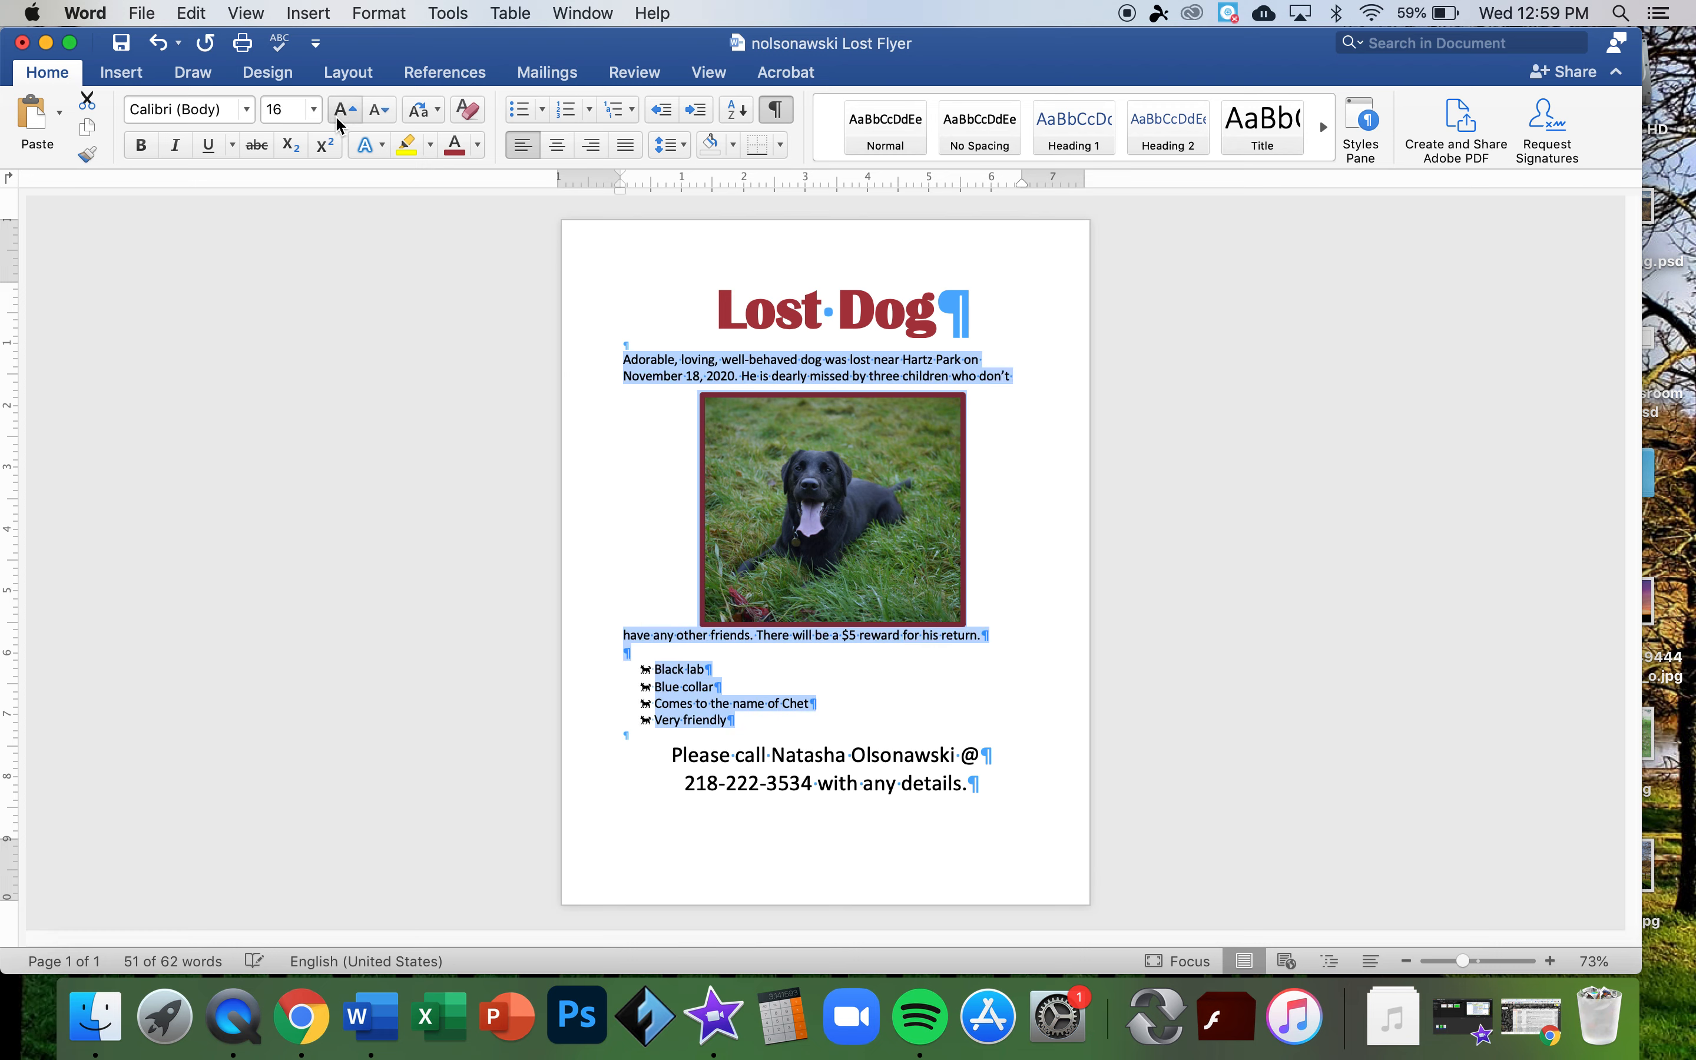
pyautogui.click(339, 121)
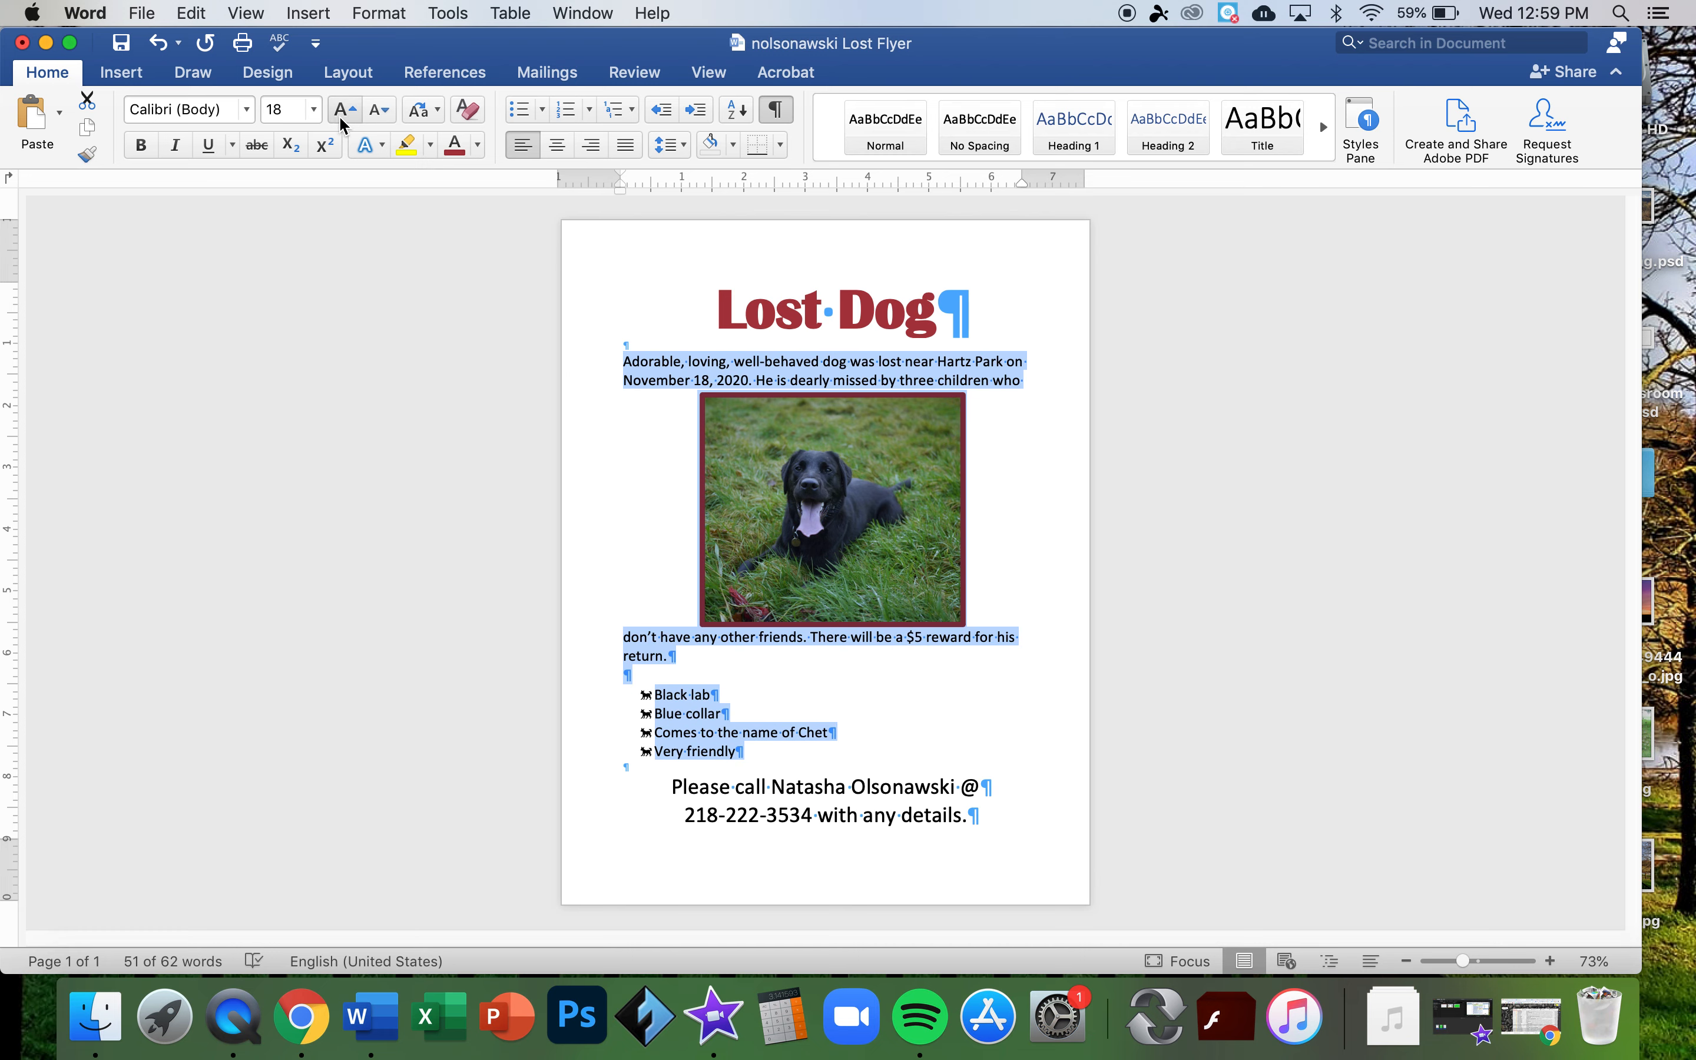
pyautogui.click(339, 114)
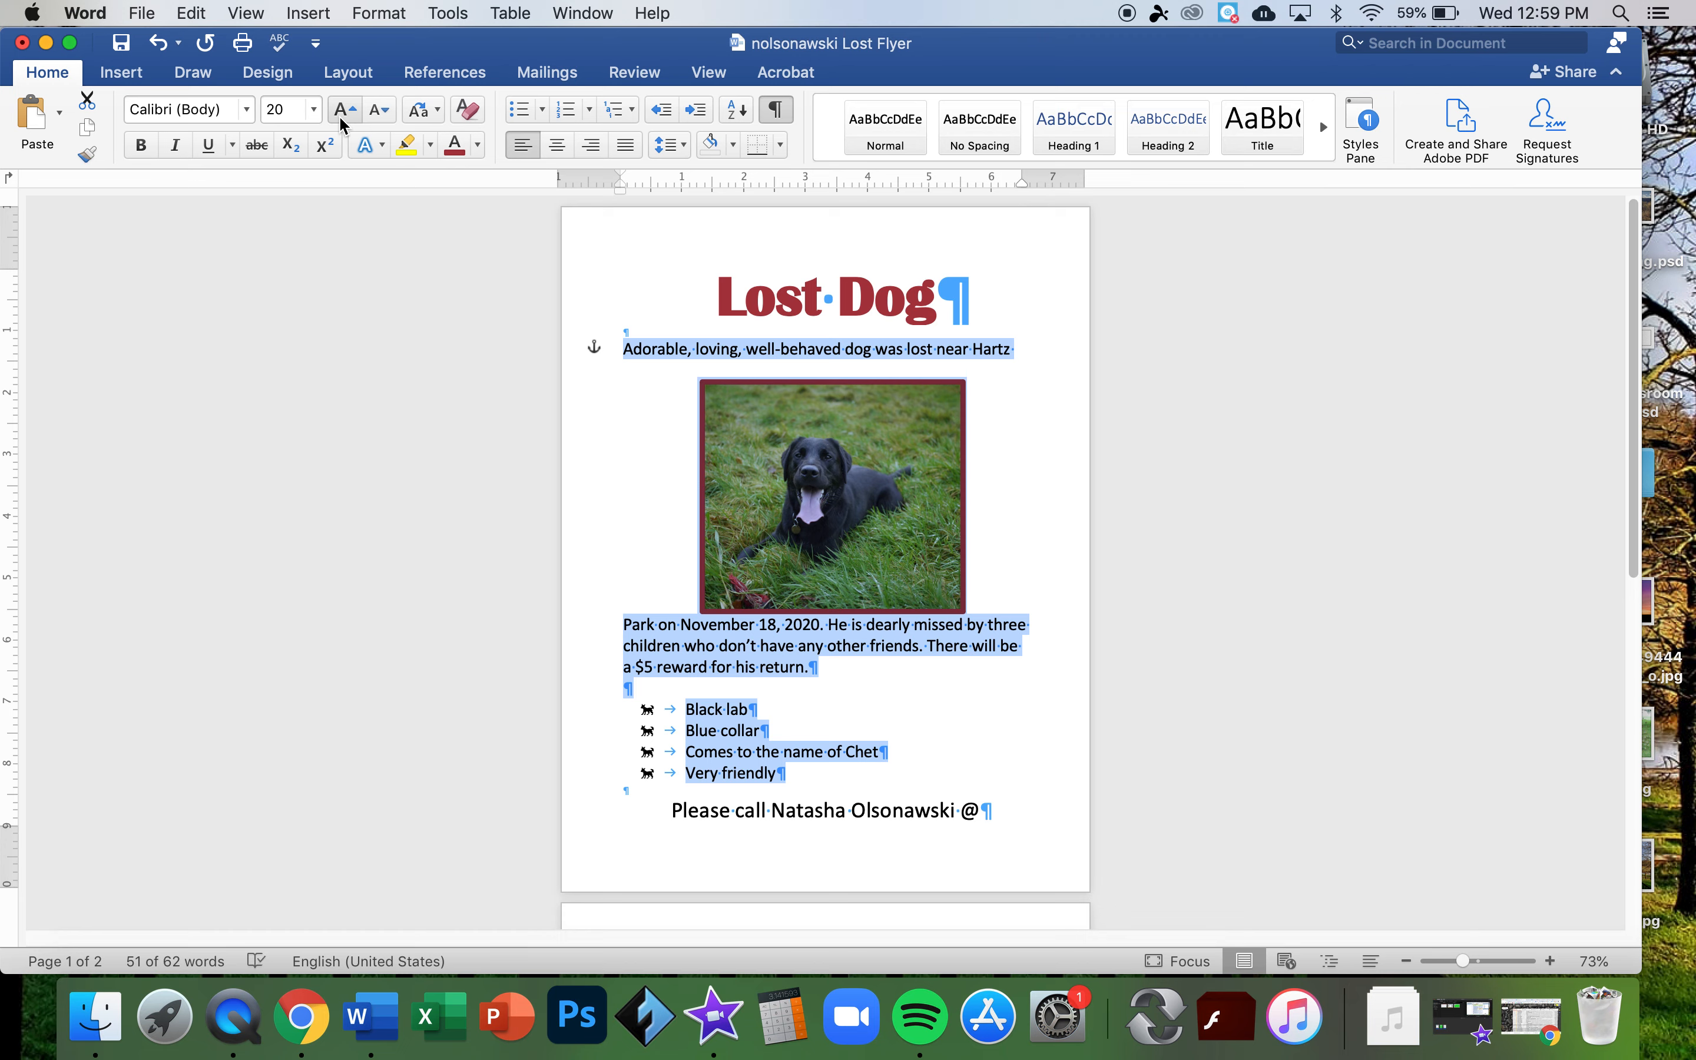
pyautogui.click(378, 120)
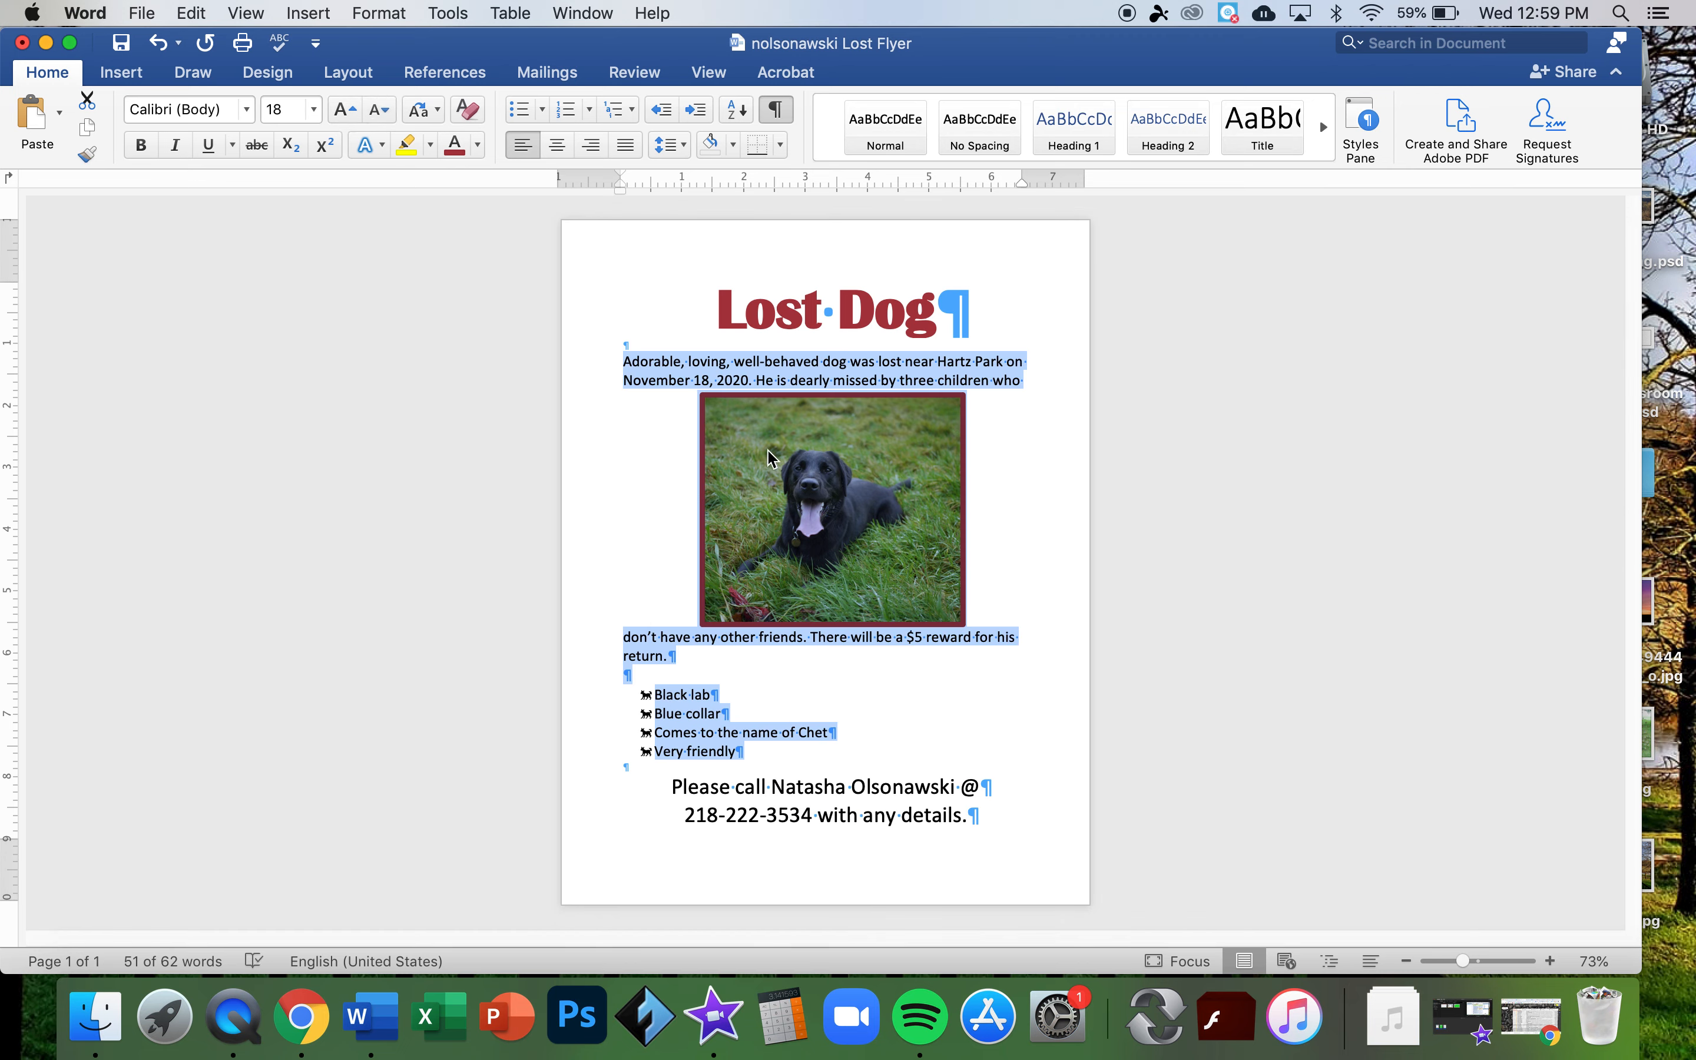
# - Place the photo below the story paragraph and enlarge that paragraph to 20 pt
pyautogui.click(793, 472)
pyautogui.moveTo(793, 472); pyautogui.dragTo(793, 508)
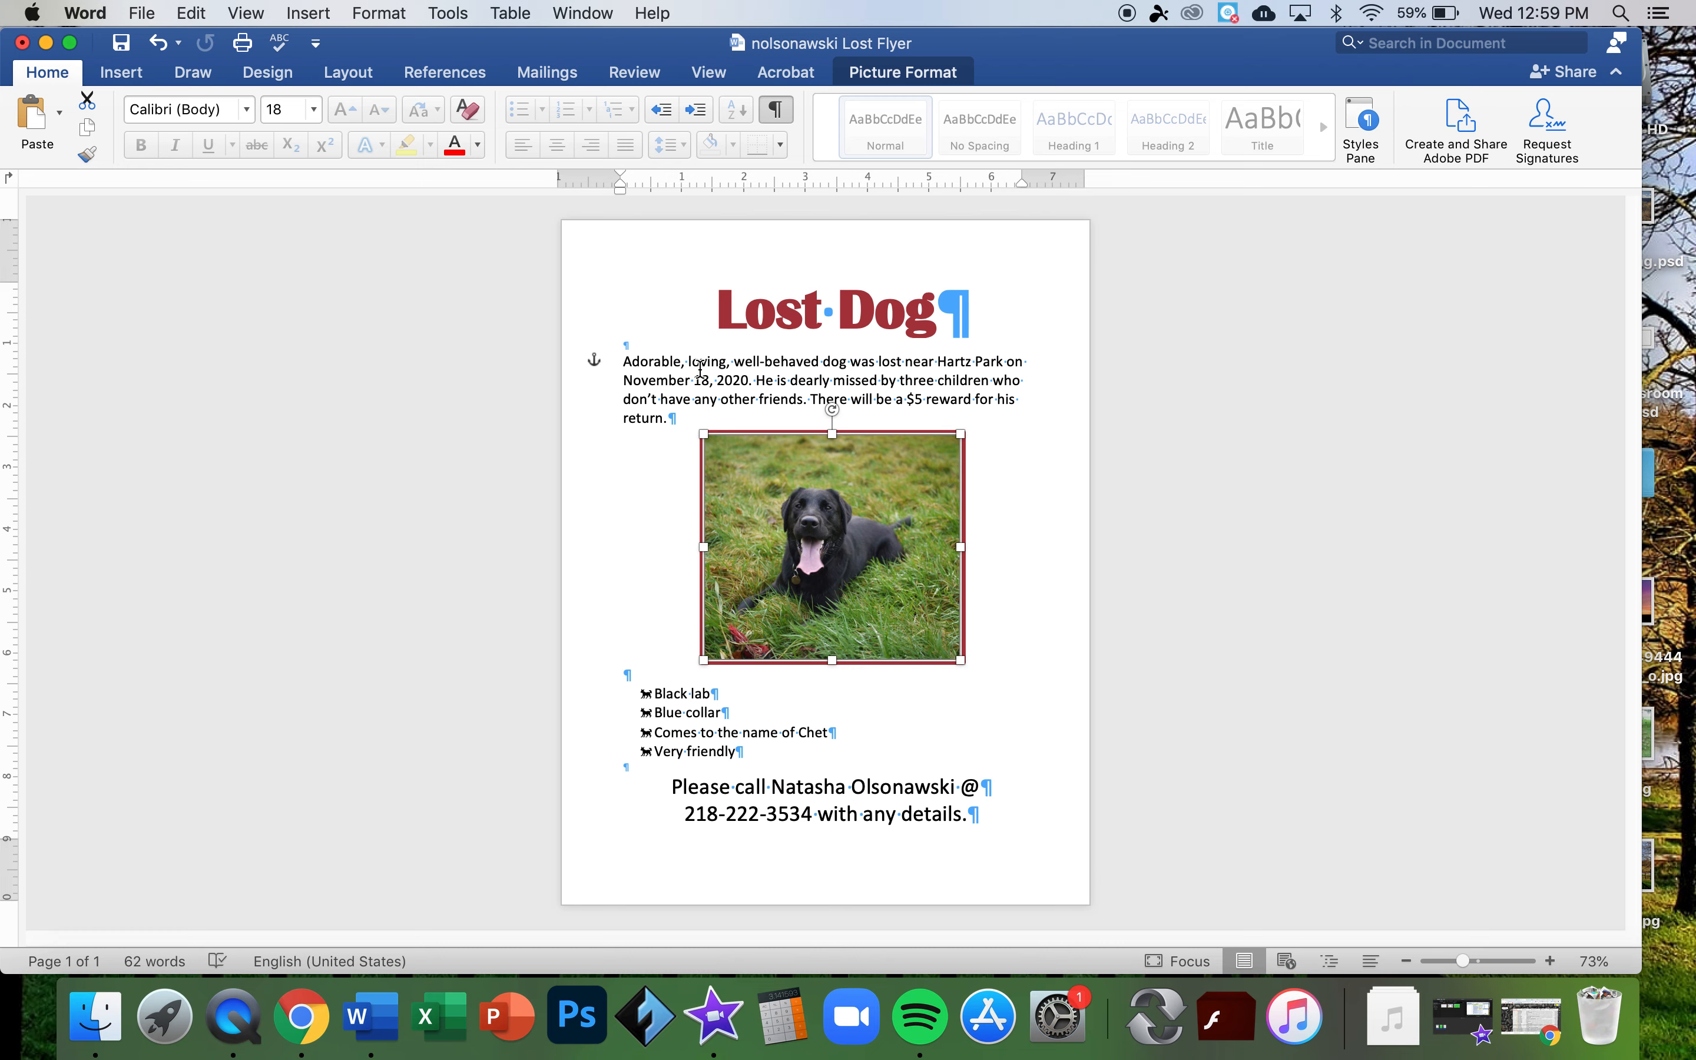
pyautogui.moveTo(620, 420); pyautogui.dragTo(657, 423)
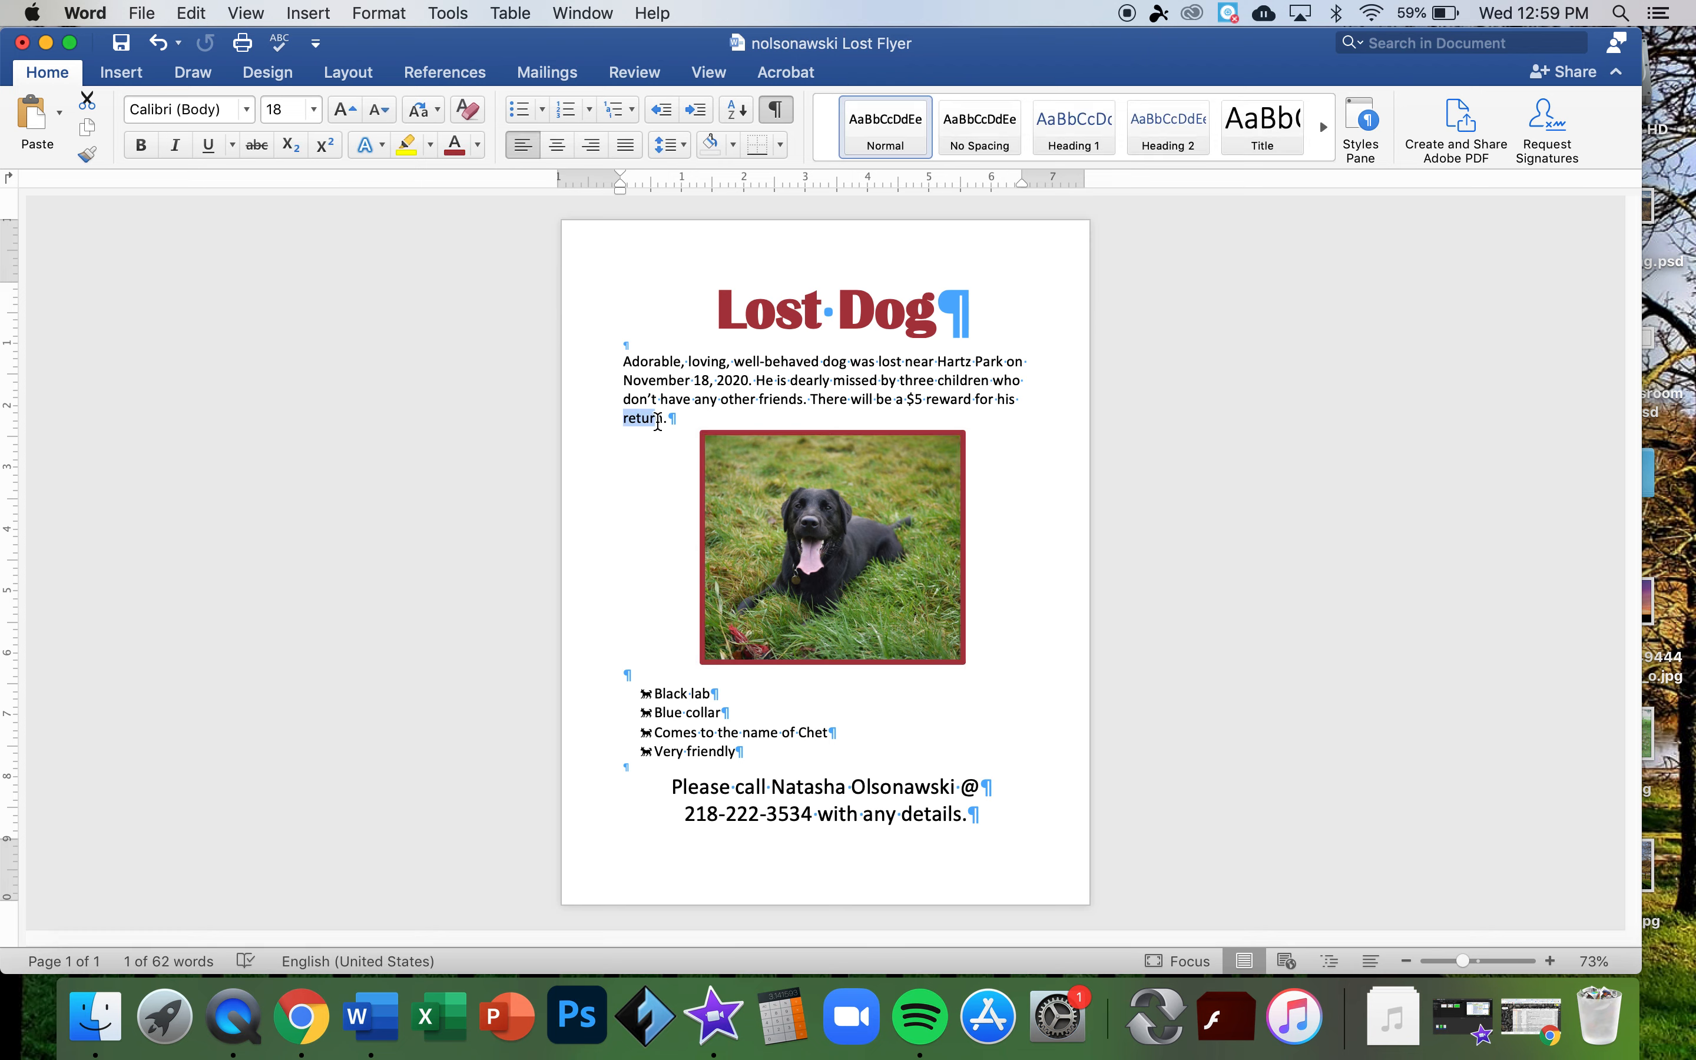
pyautogui.moveTo(670, 424); pyautogui.dragTo(626, 377)
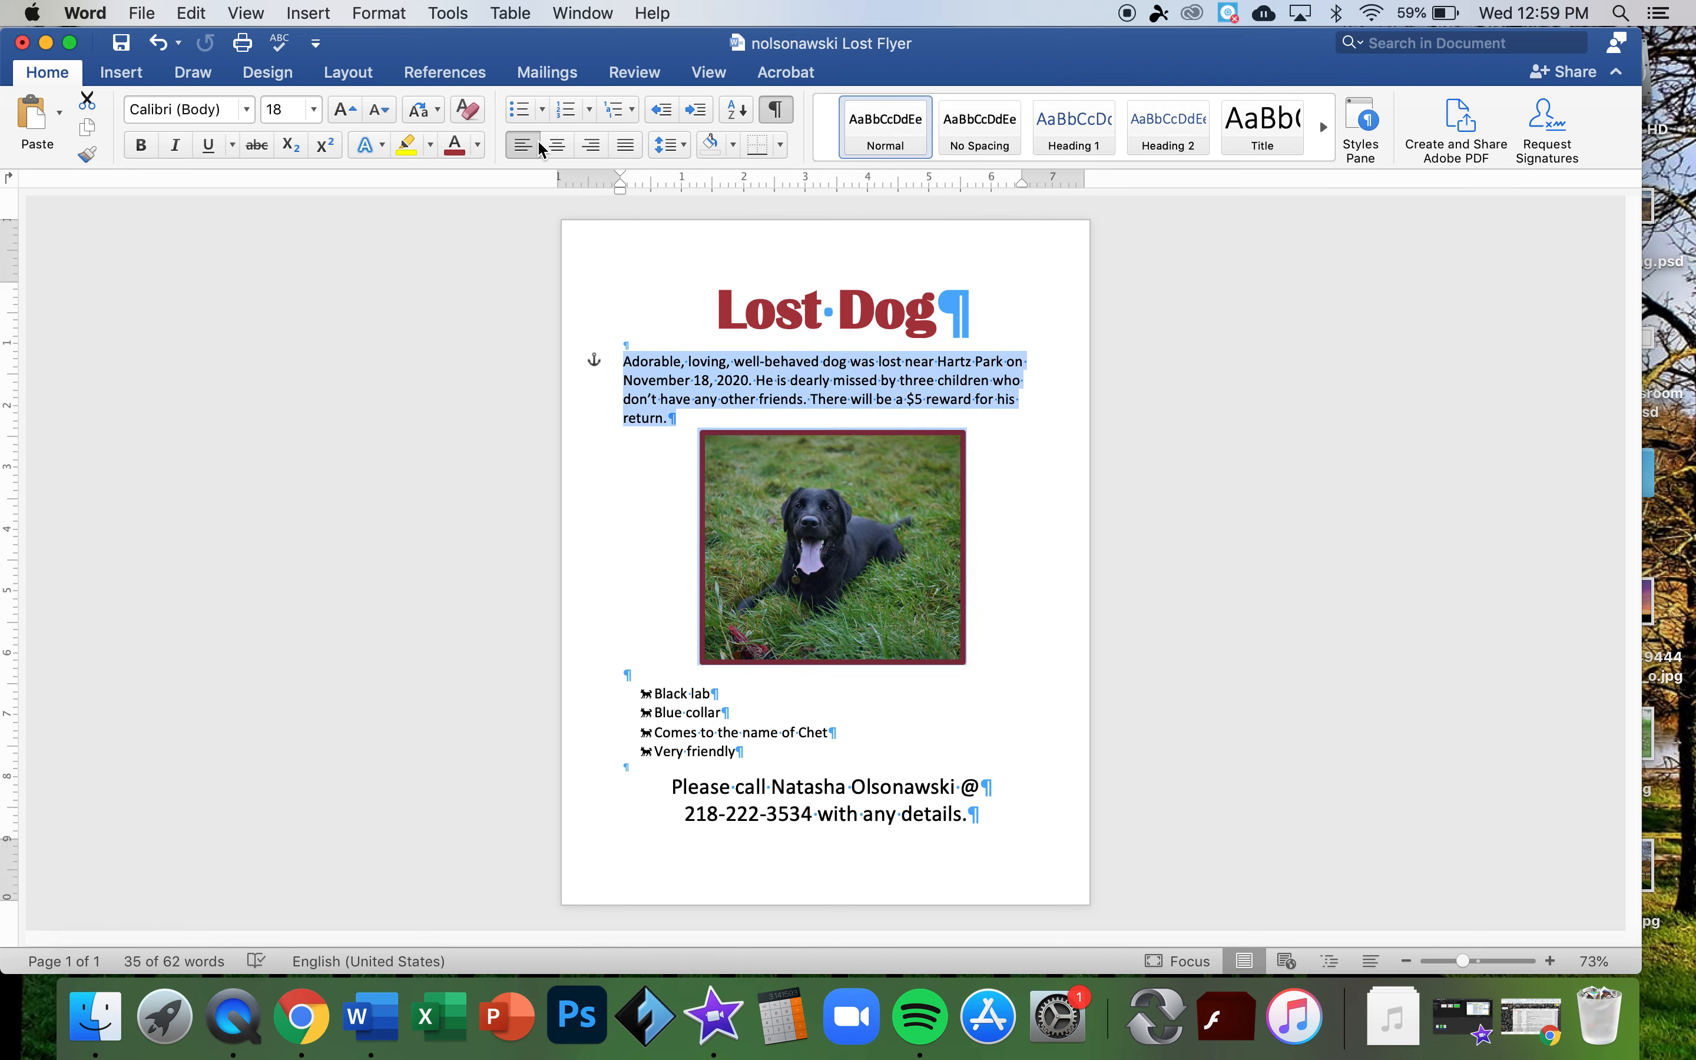
pyautogui.click(344, 112)
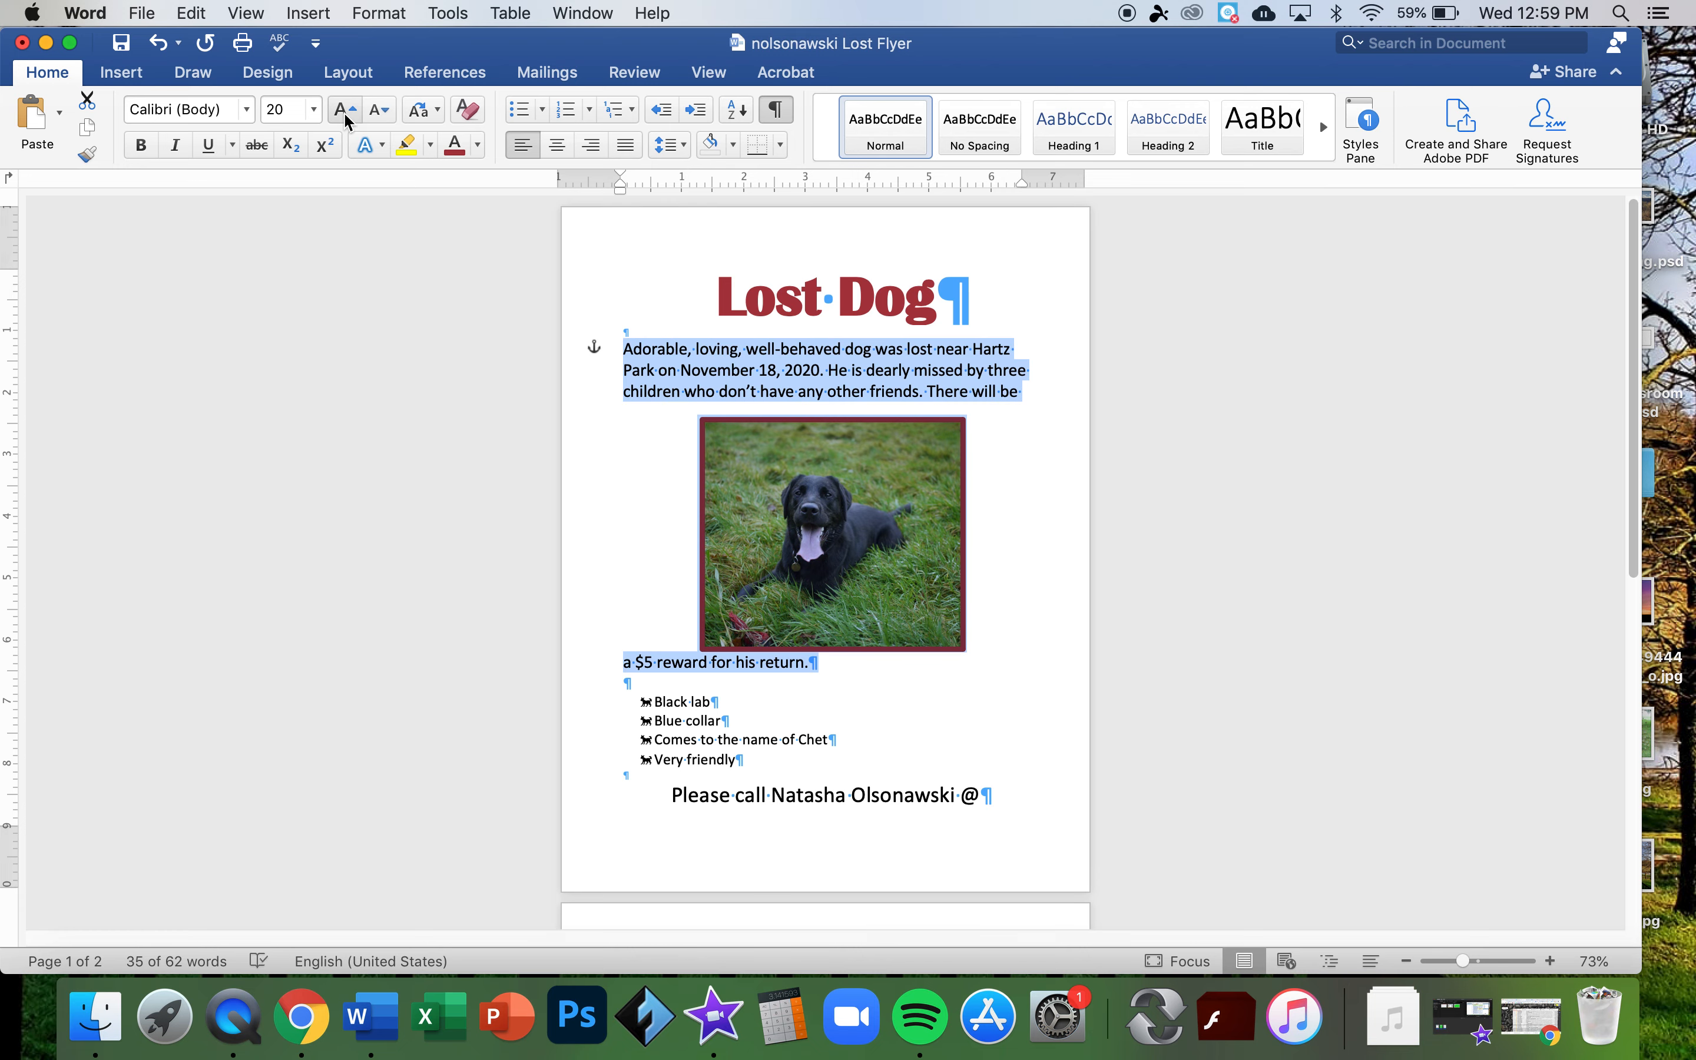
pyautogui.moveTo(838, 526); pyautogui.dragTo(827, 539)
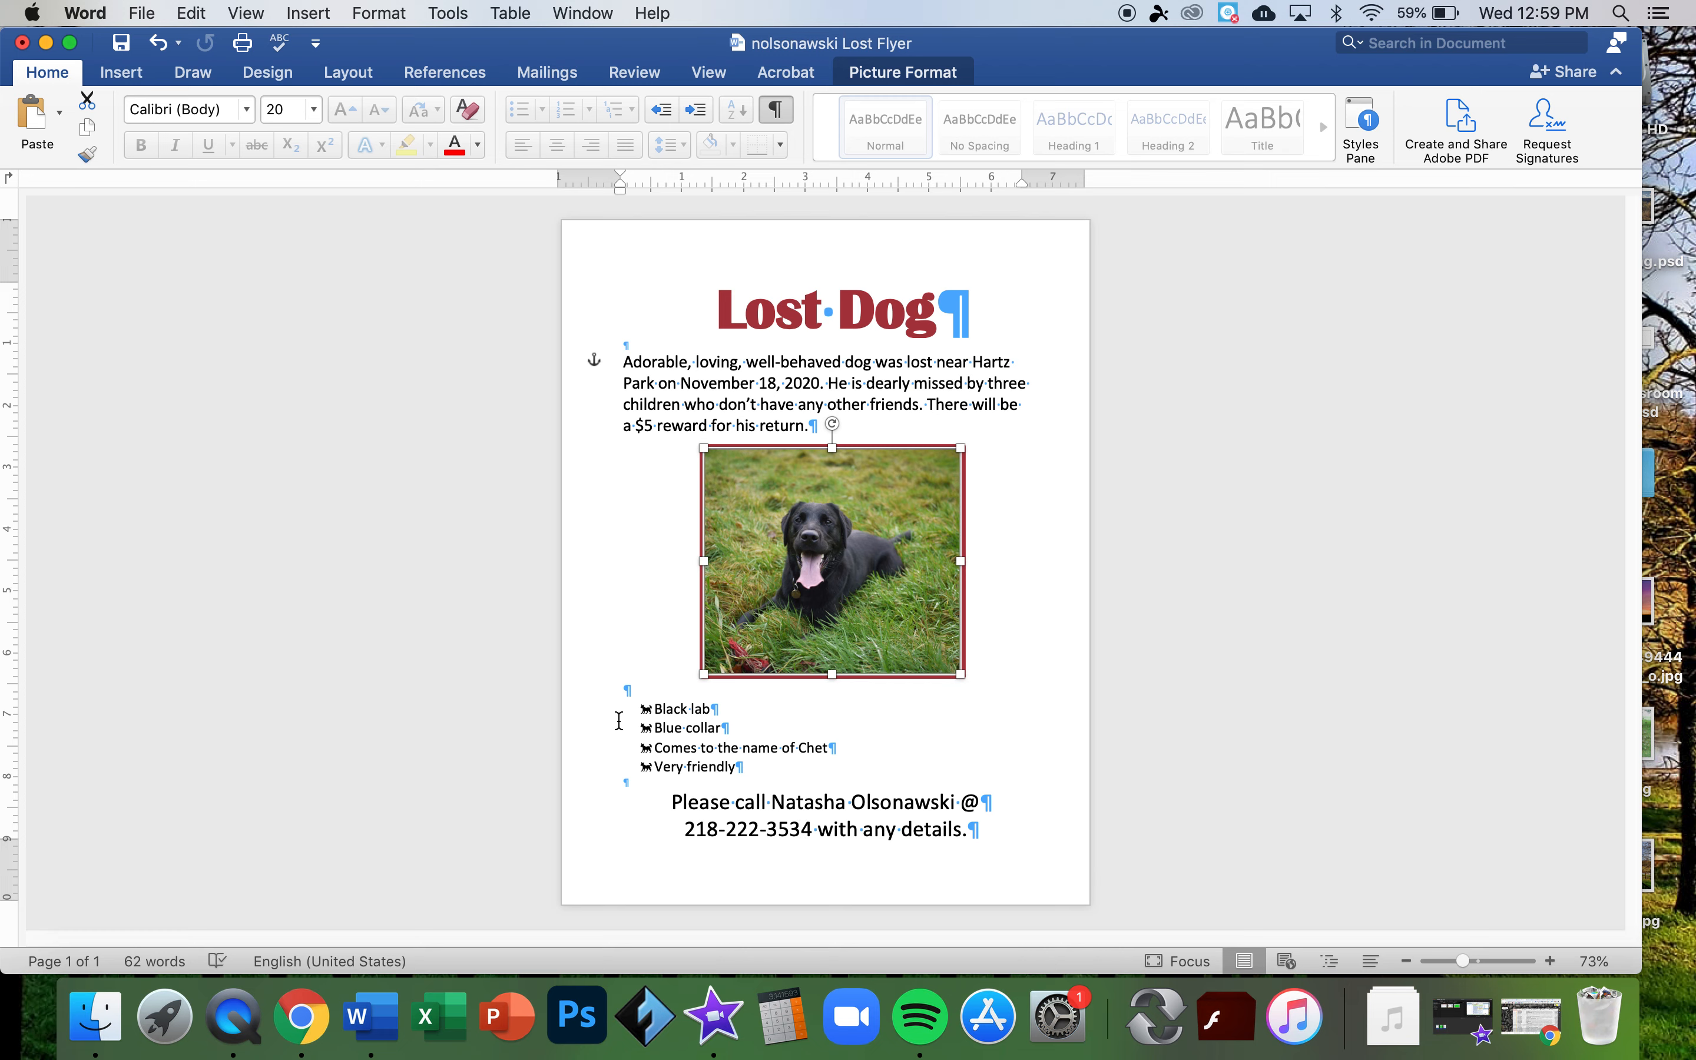
# - Enlarge the four bullet list items to 20 pt
pyautogui.click(788, 406)
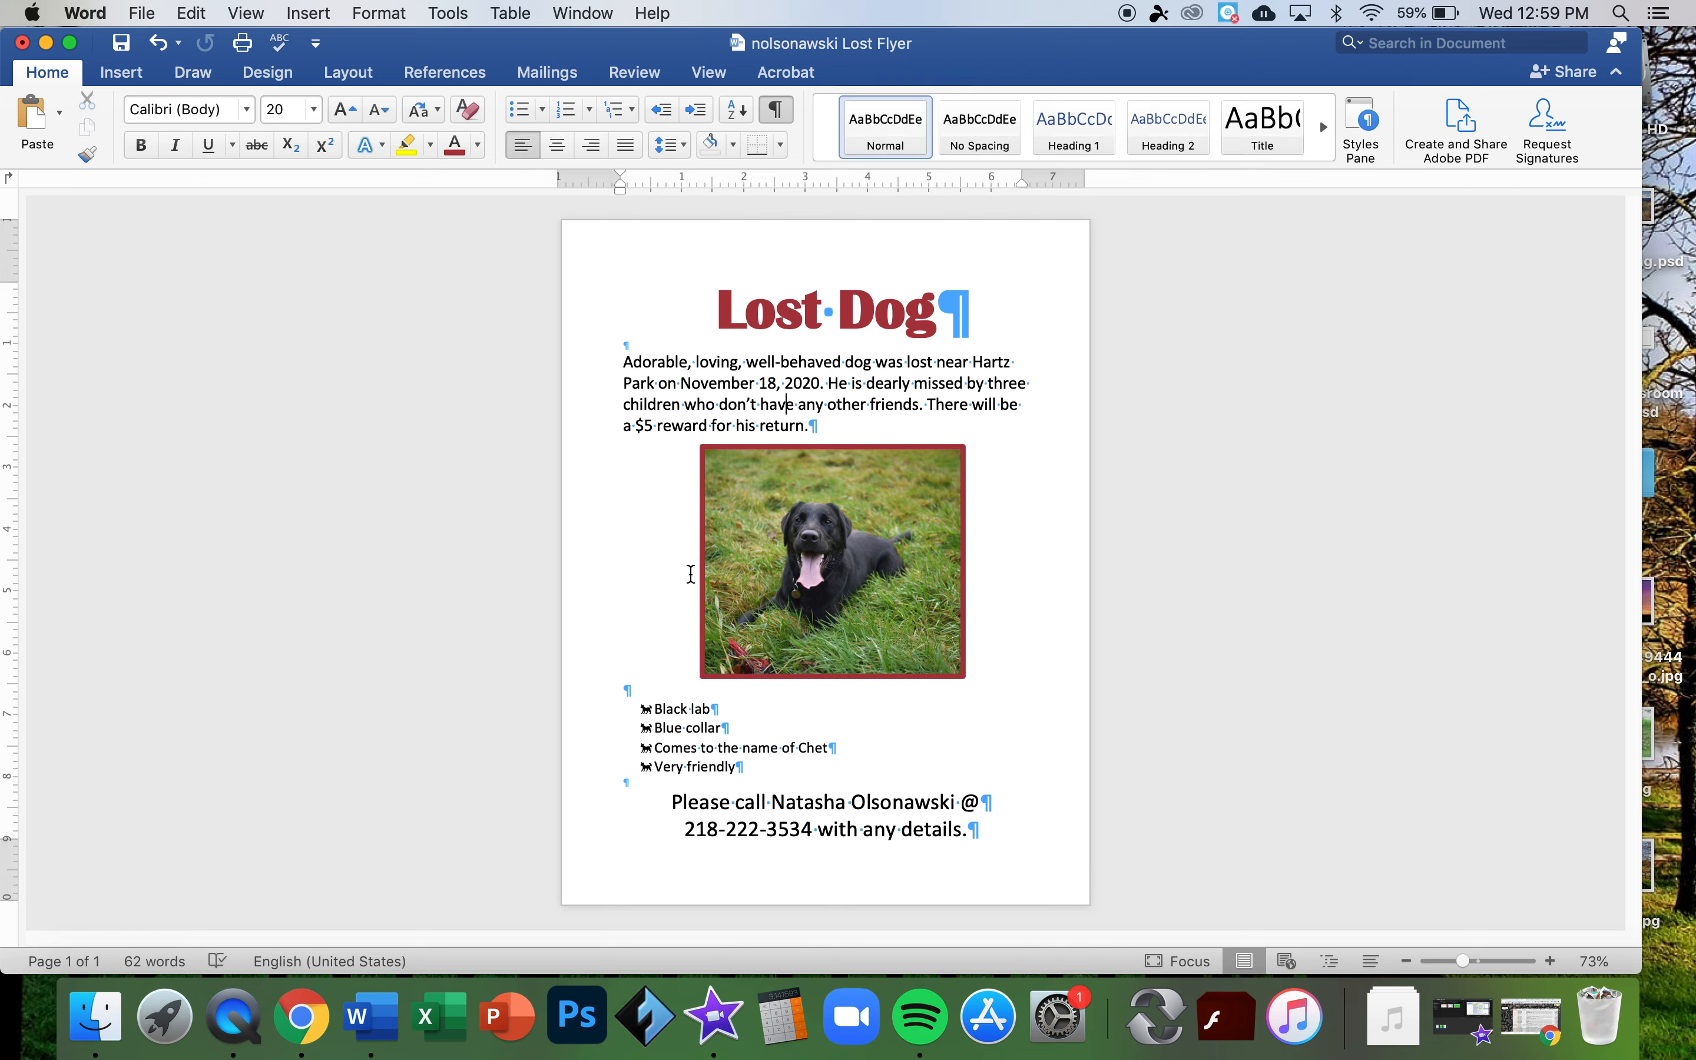
pyautogui.moveTo(653, 706); pyautogui.dragTo(748, 763)
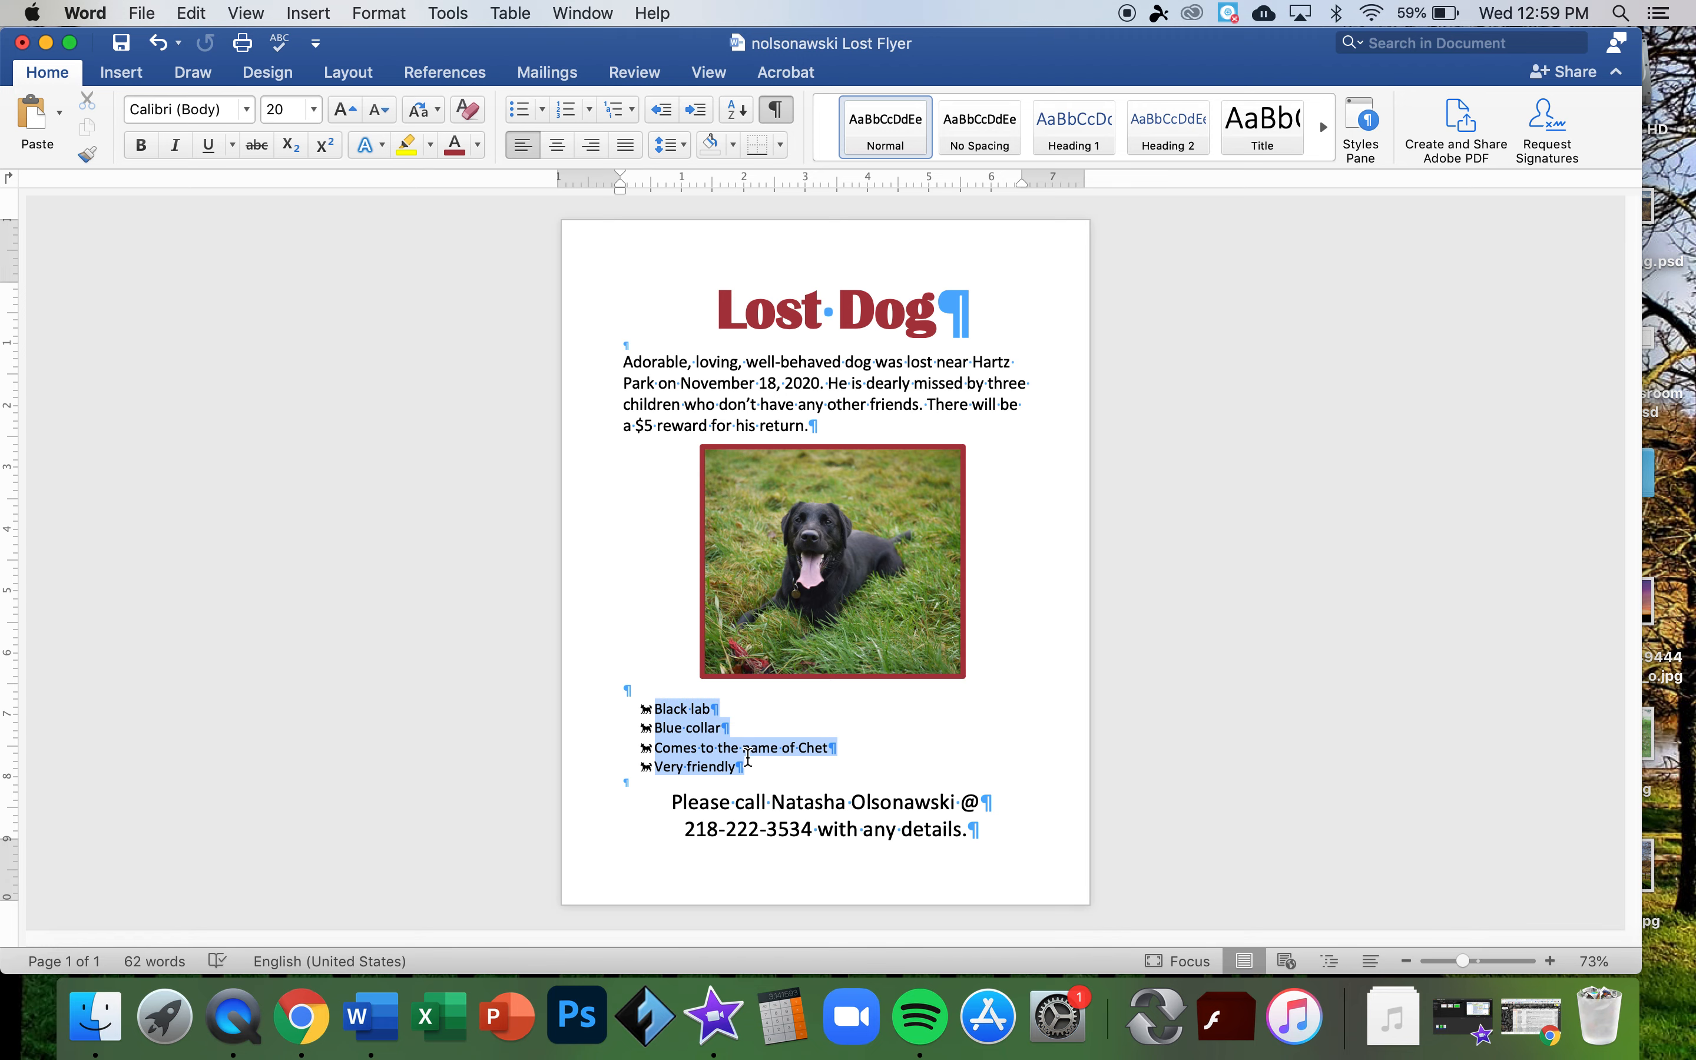
pyautogui.click(346, 110)
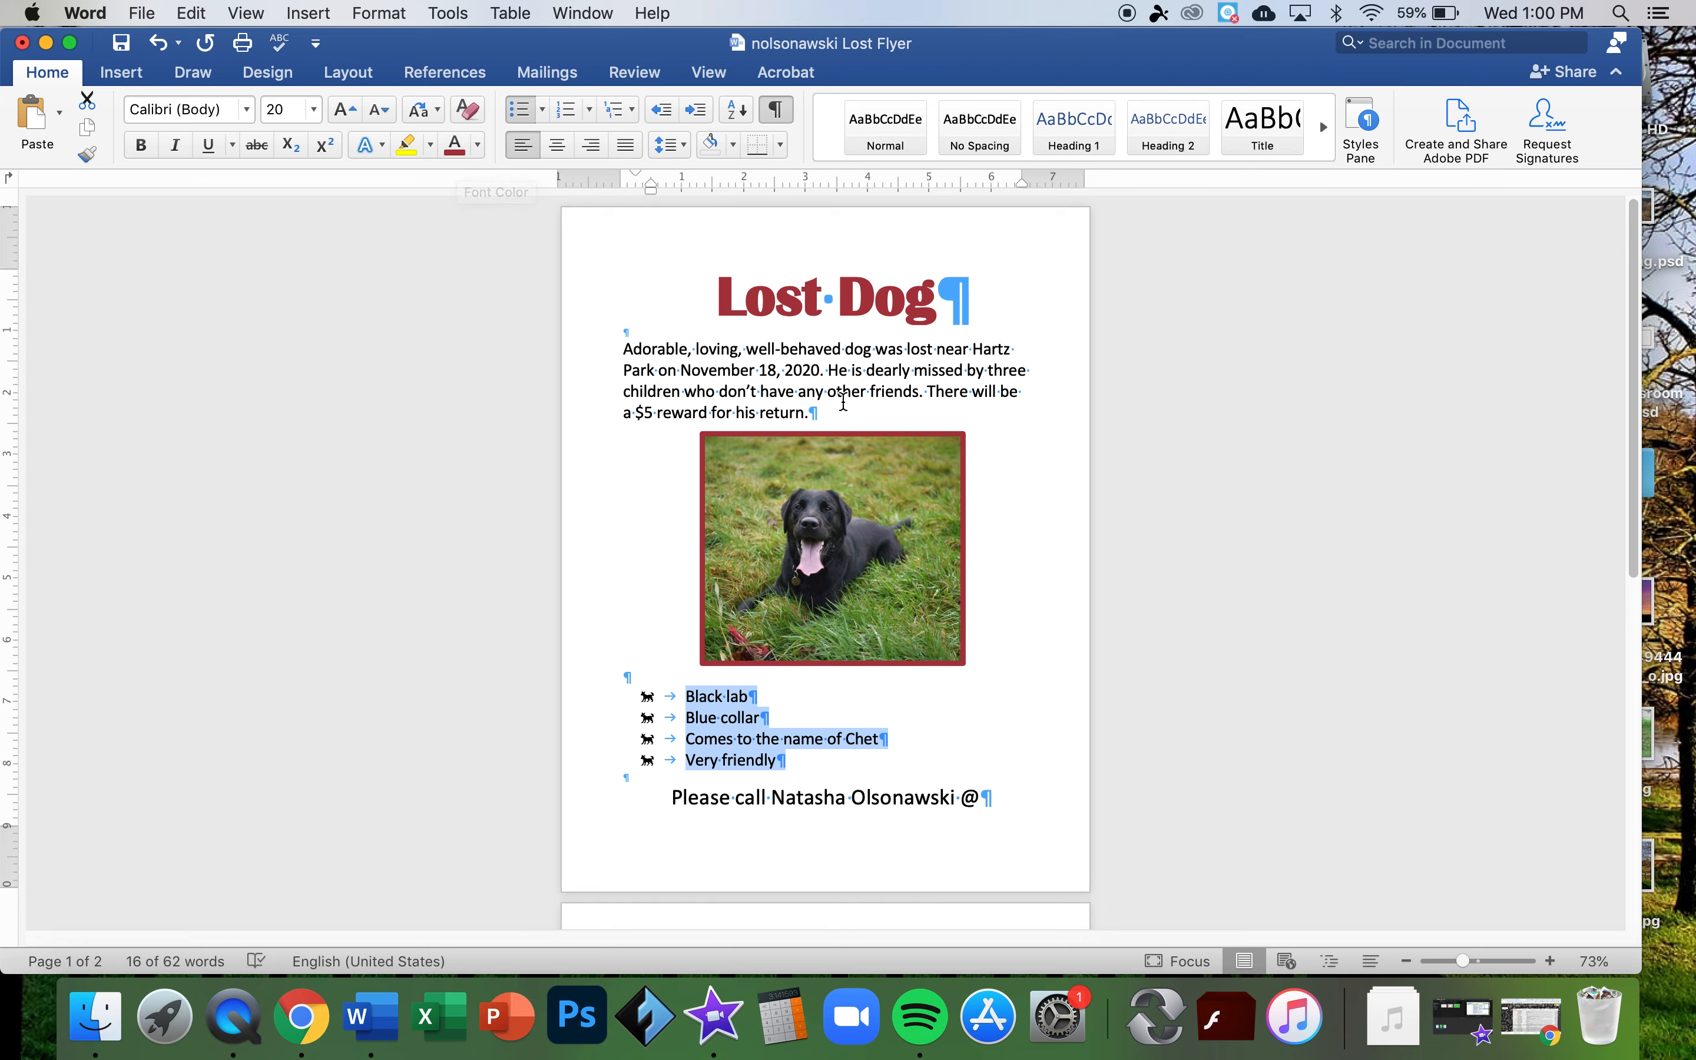
pyautogui.click(819, 309)
# - Shrink the Lost Dog title to 55 pt, then 50 pt, to fit one page
pyautogui.tripleClick(800, 303)
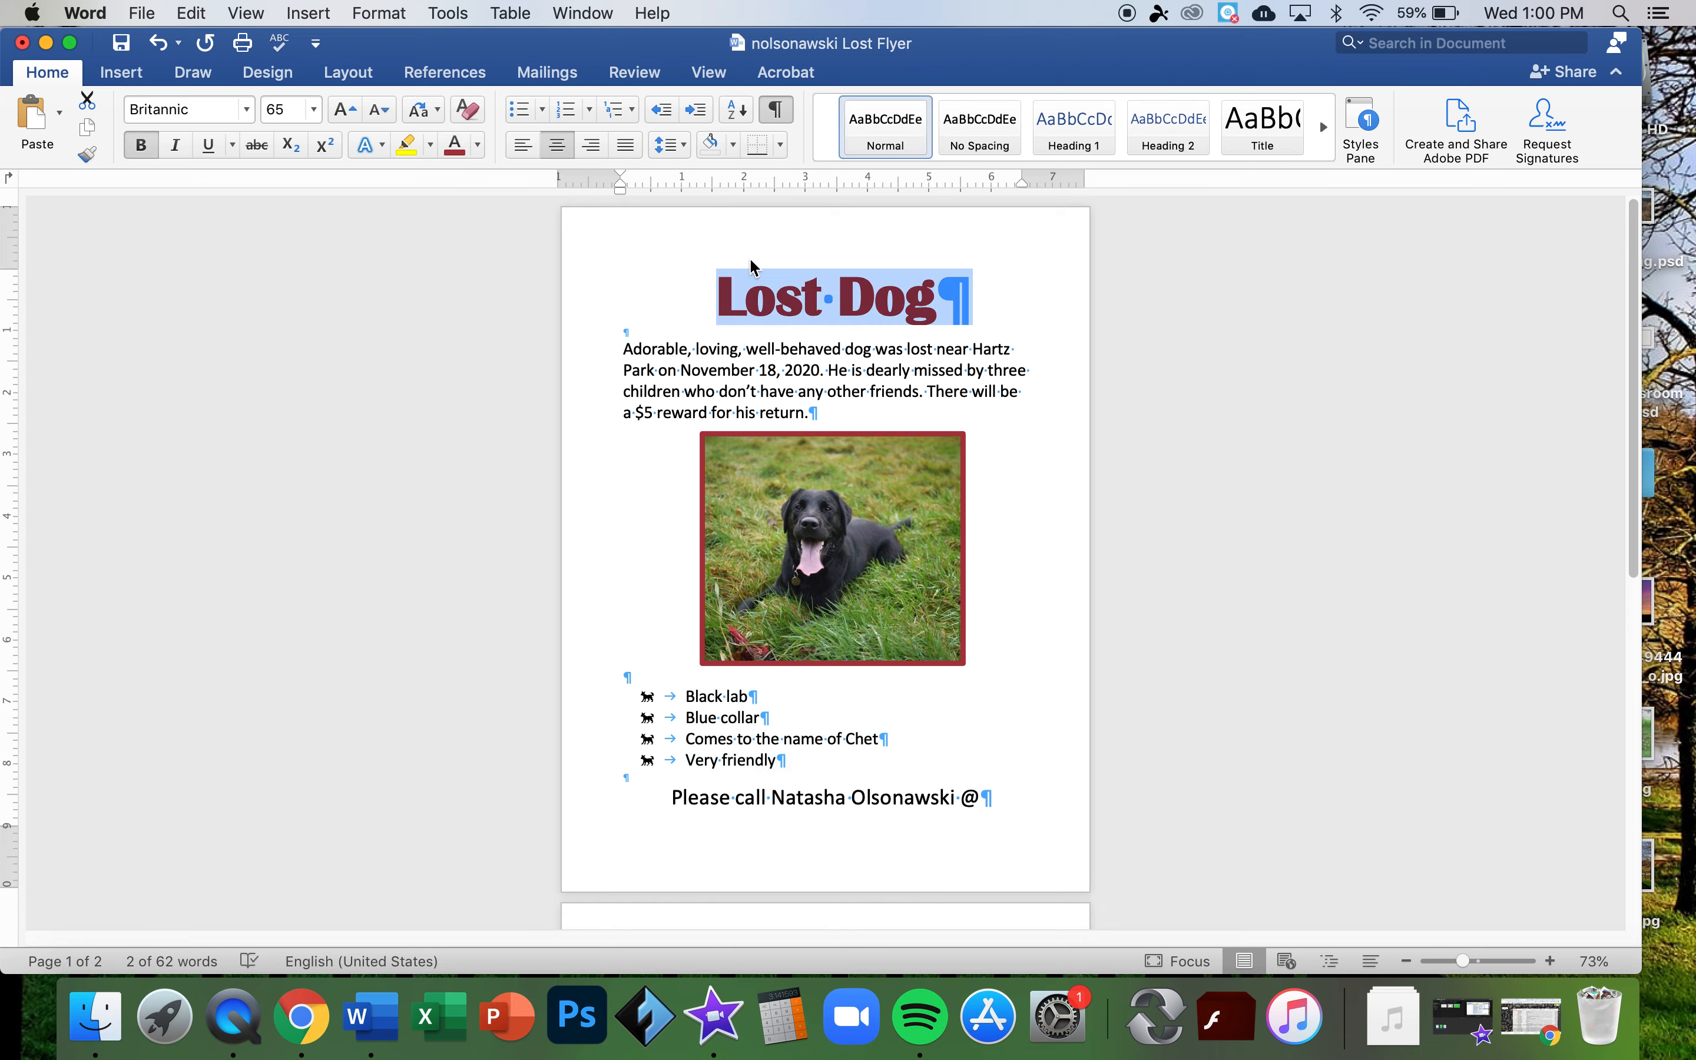
pyautogui.click(381, 111)
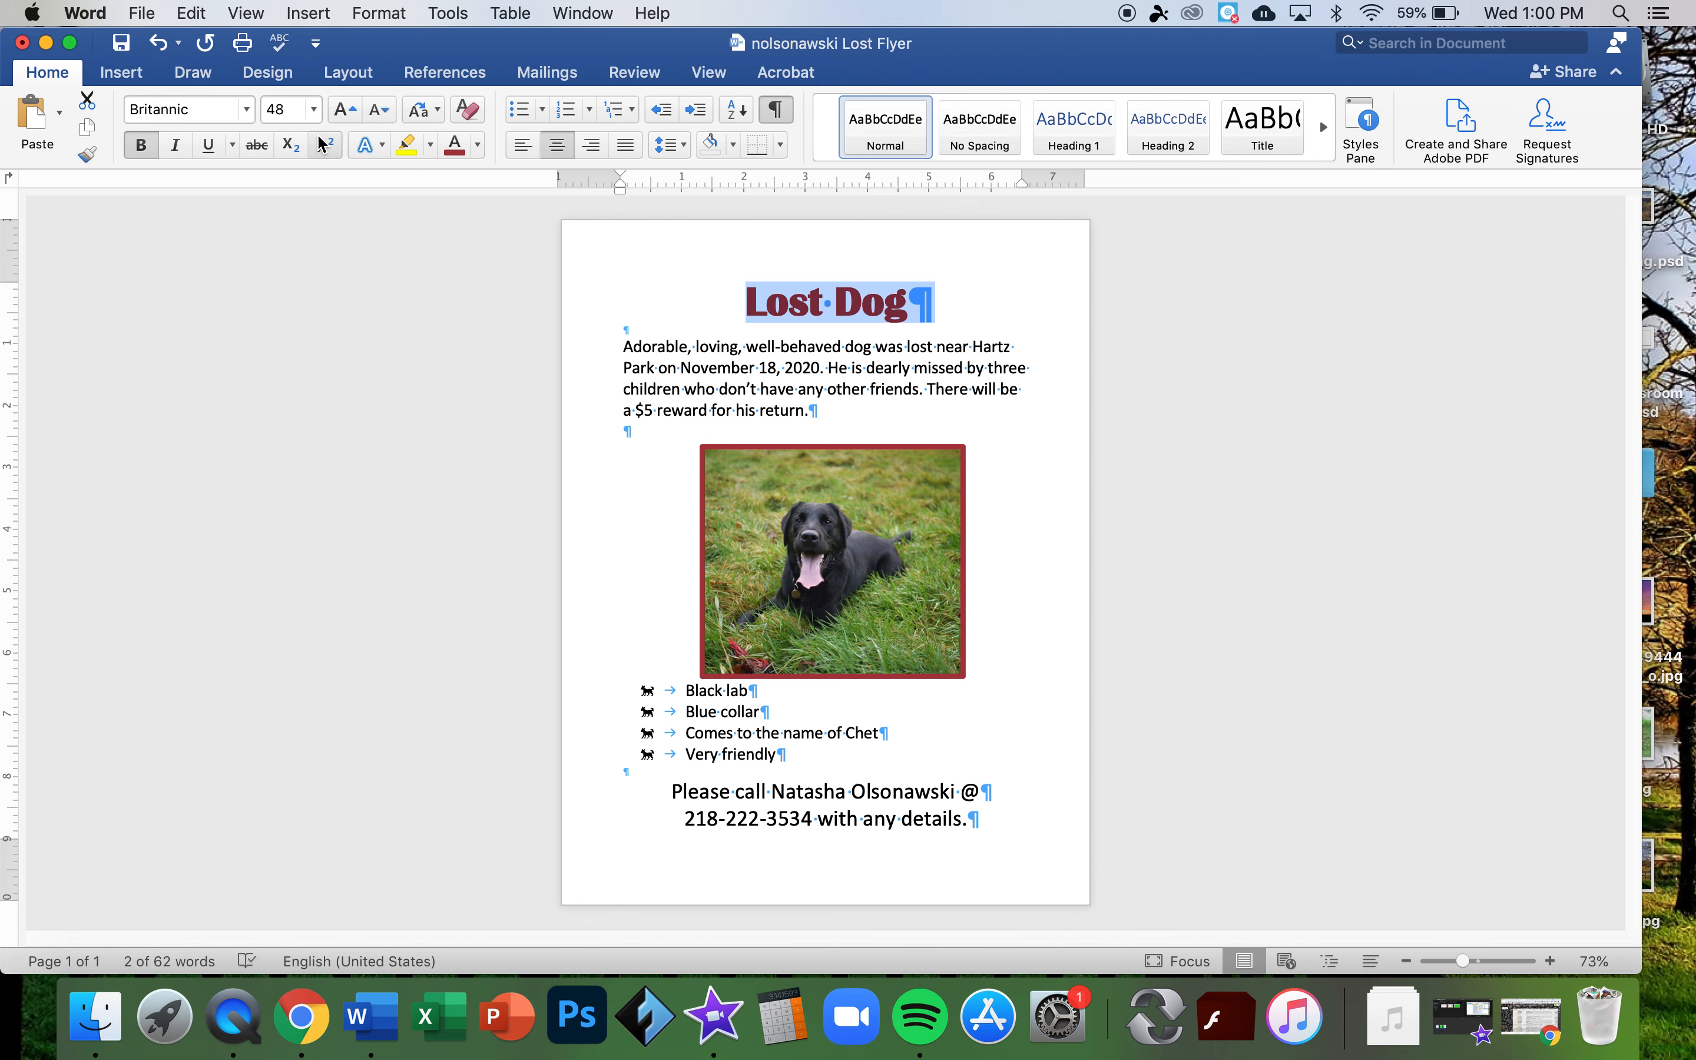
pyautogui.click(299, 110)
pyautogui.moveTo(300, 111); pyautogui.dragTo(254, 115)
pyautogui.write('55')
pyautogui.press('Return')
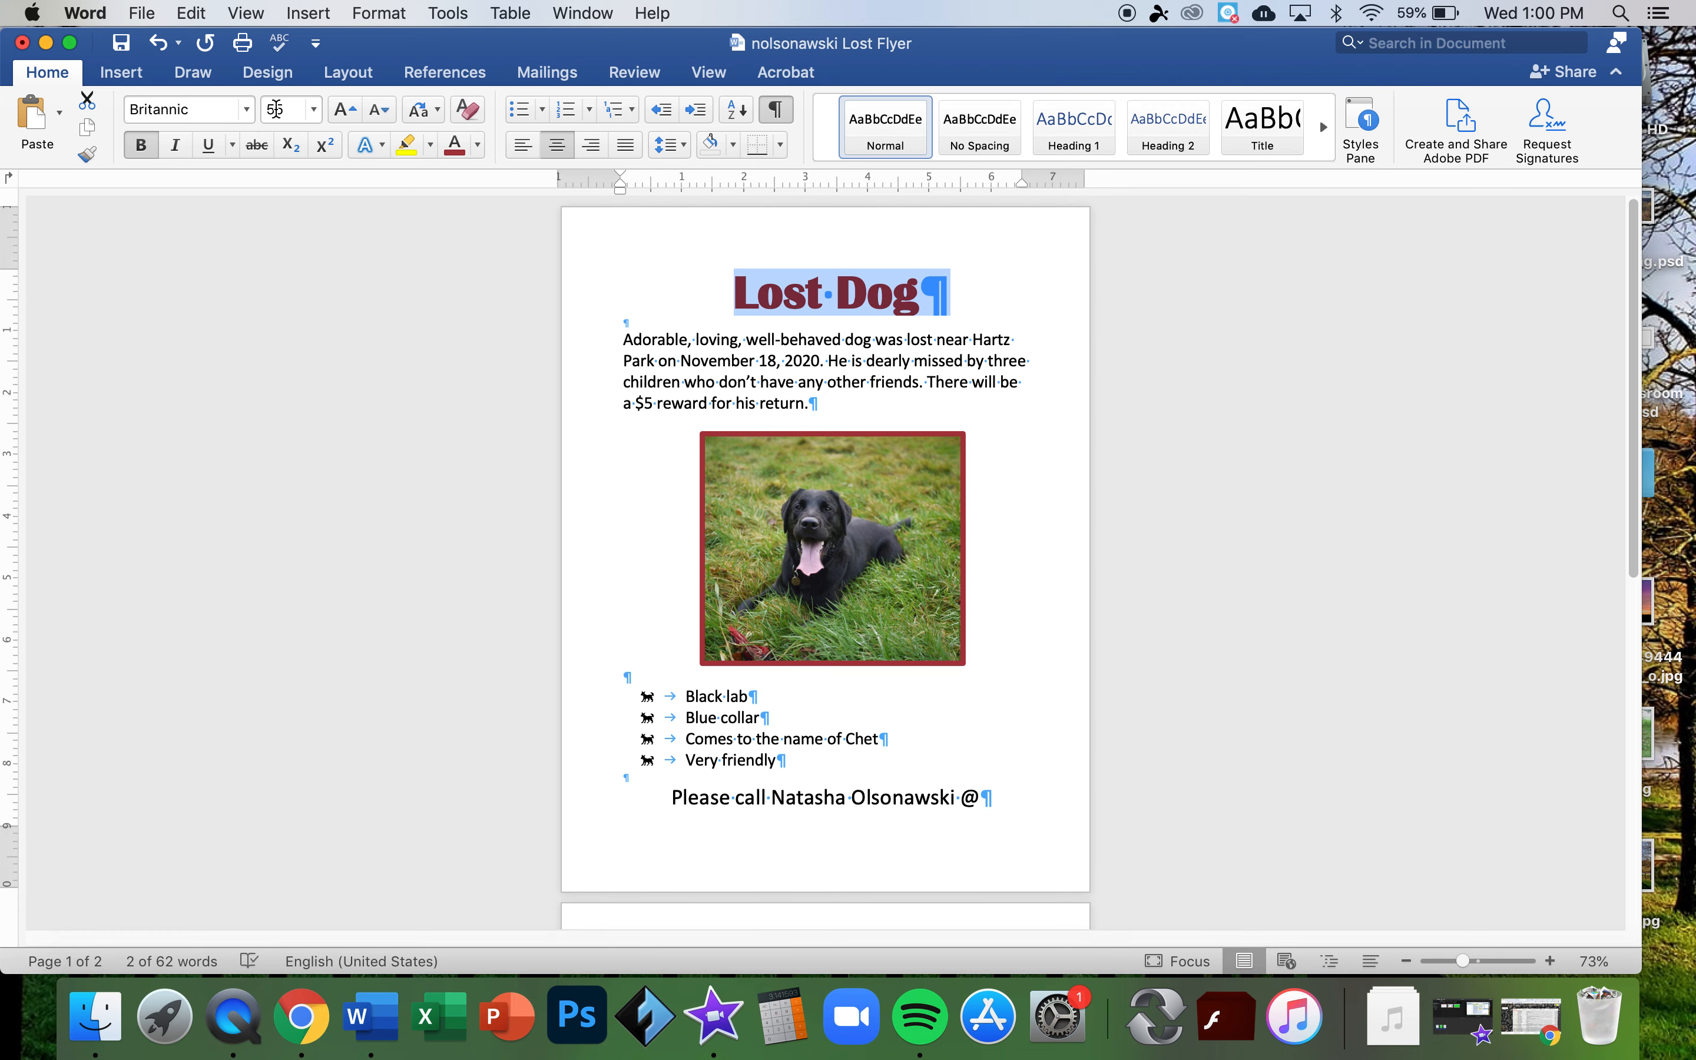
pyautogui.moveTo(288, 111); pyautogui.dragTo(239, 107)
pyautogui.write('50')
pyautogui.press('Return')
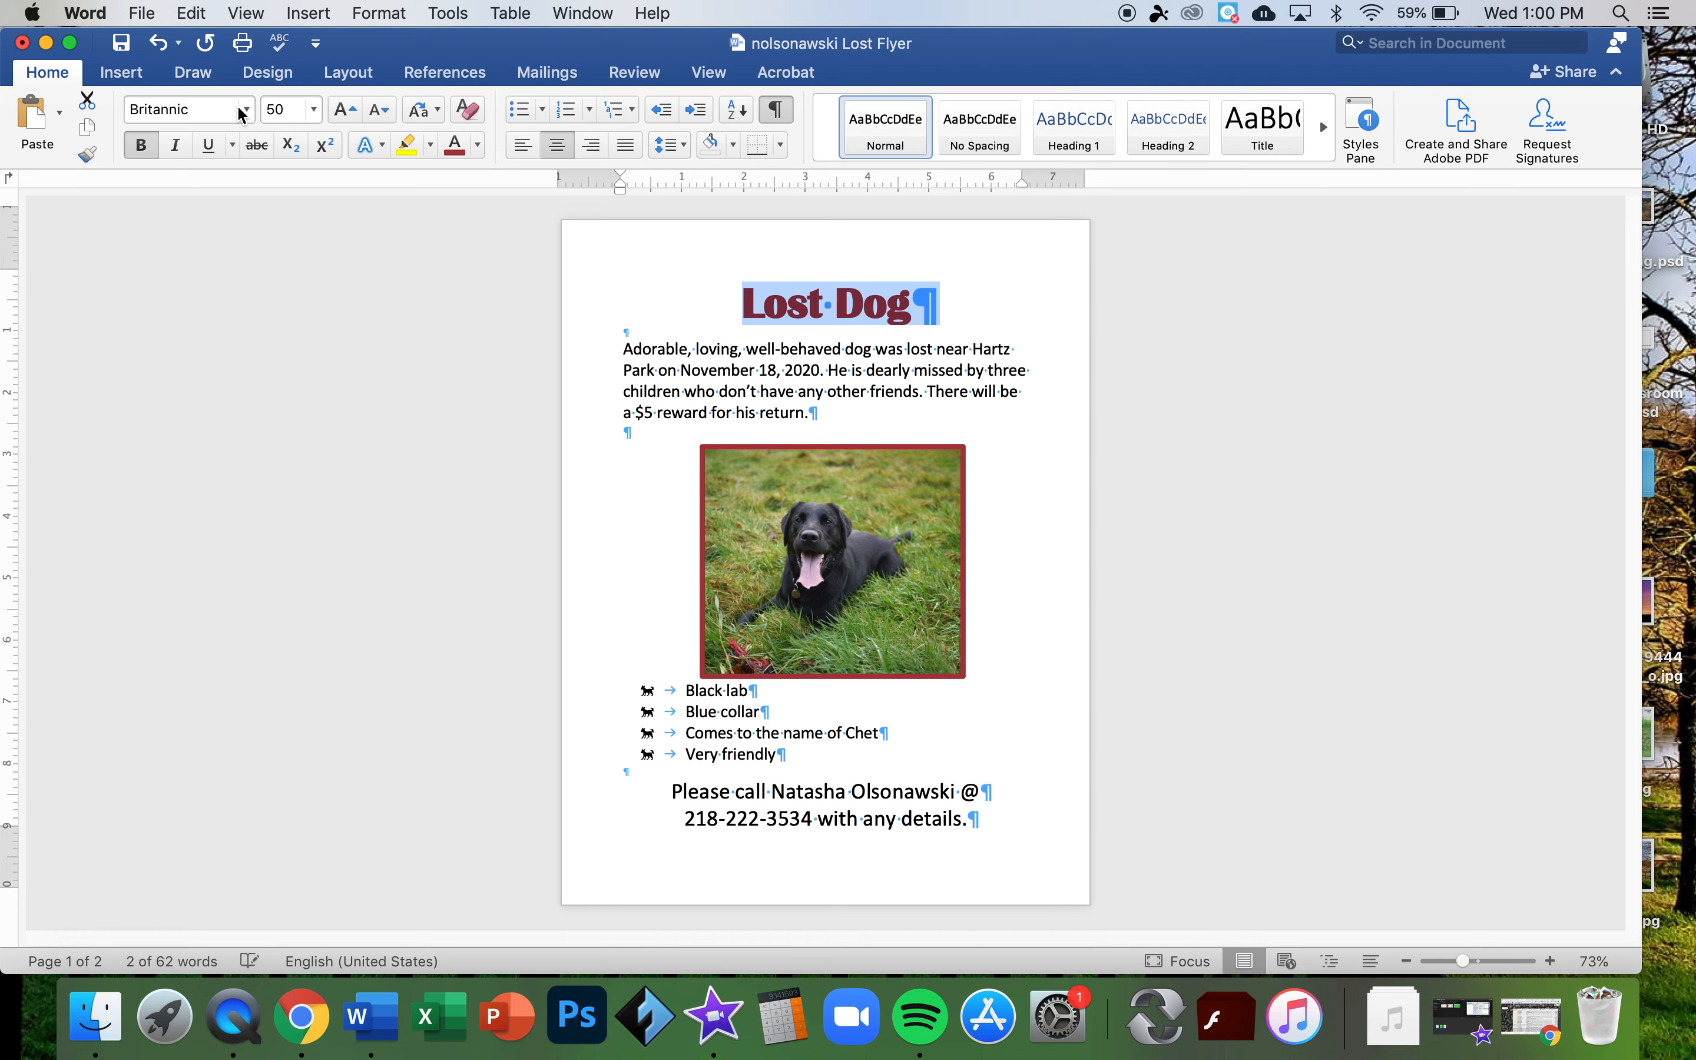
pyautogui.click(767, 368)
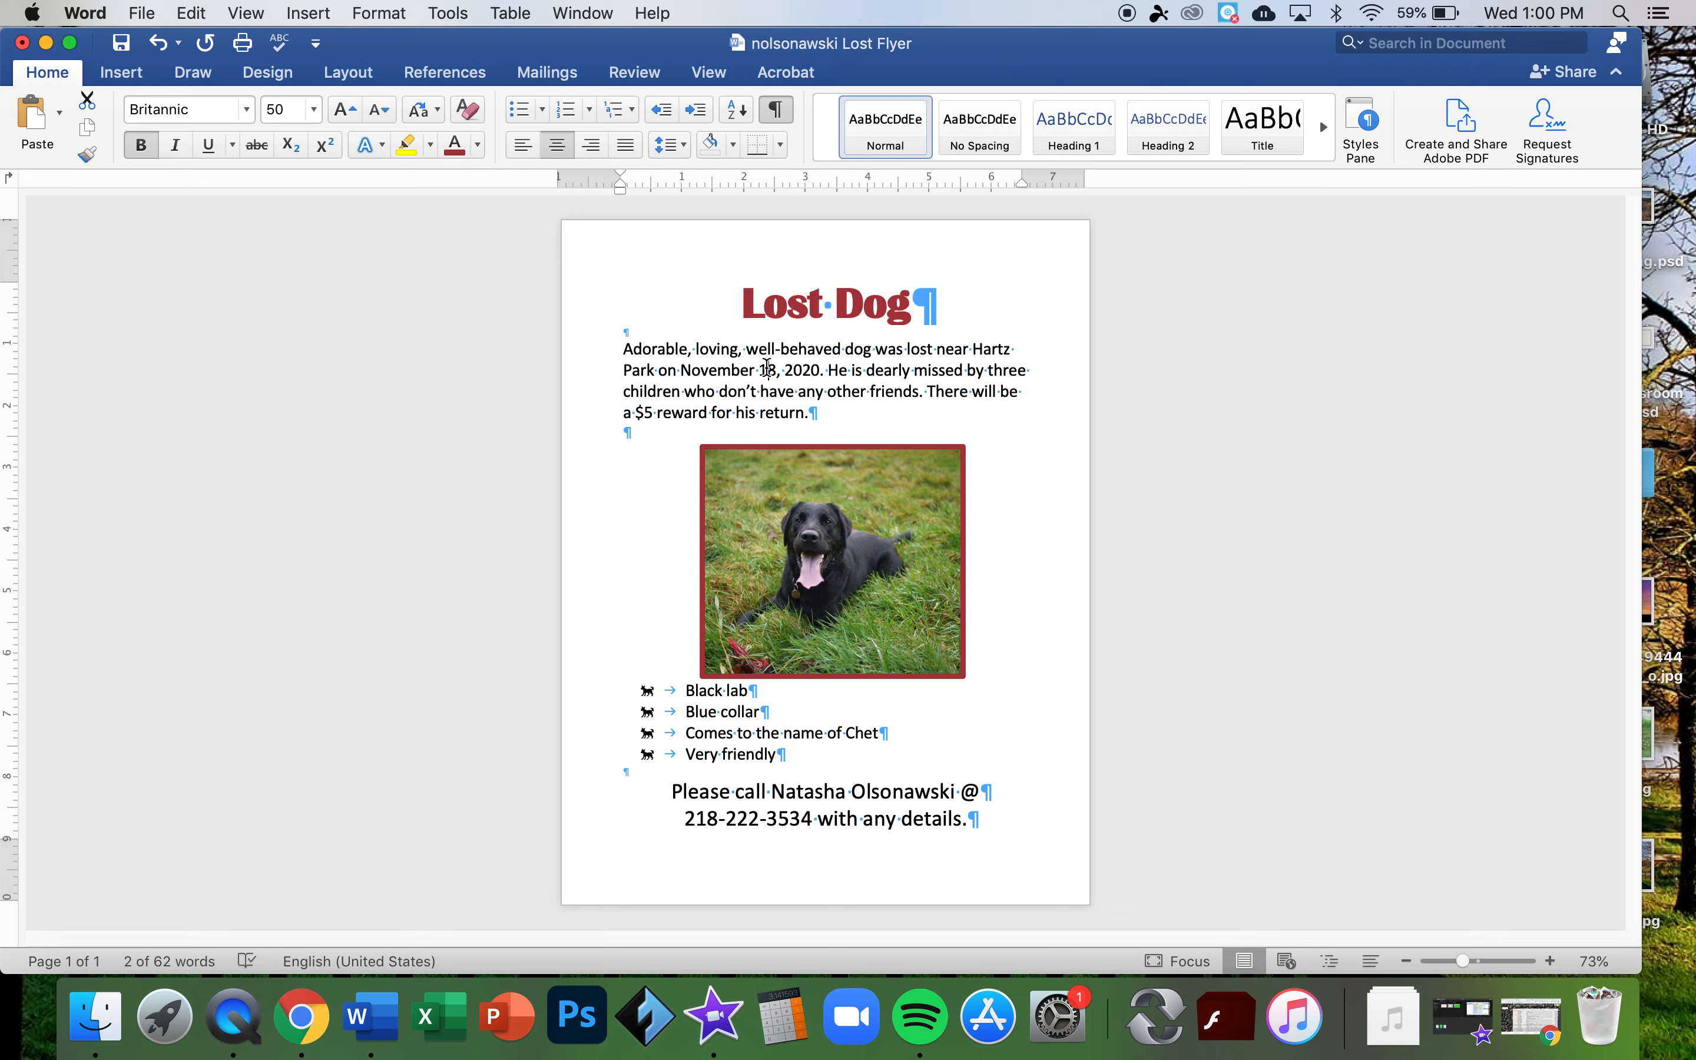
# - Nudge the dog photo slightly higher
pyautogui.click(784, 534)
pyautogui.press('Up')
pyautogui.press('Up')
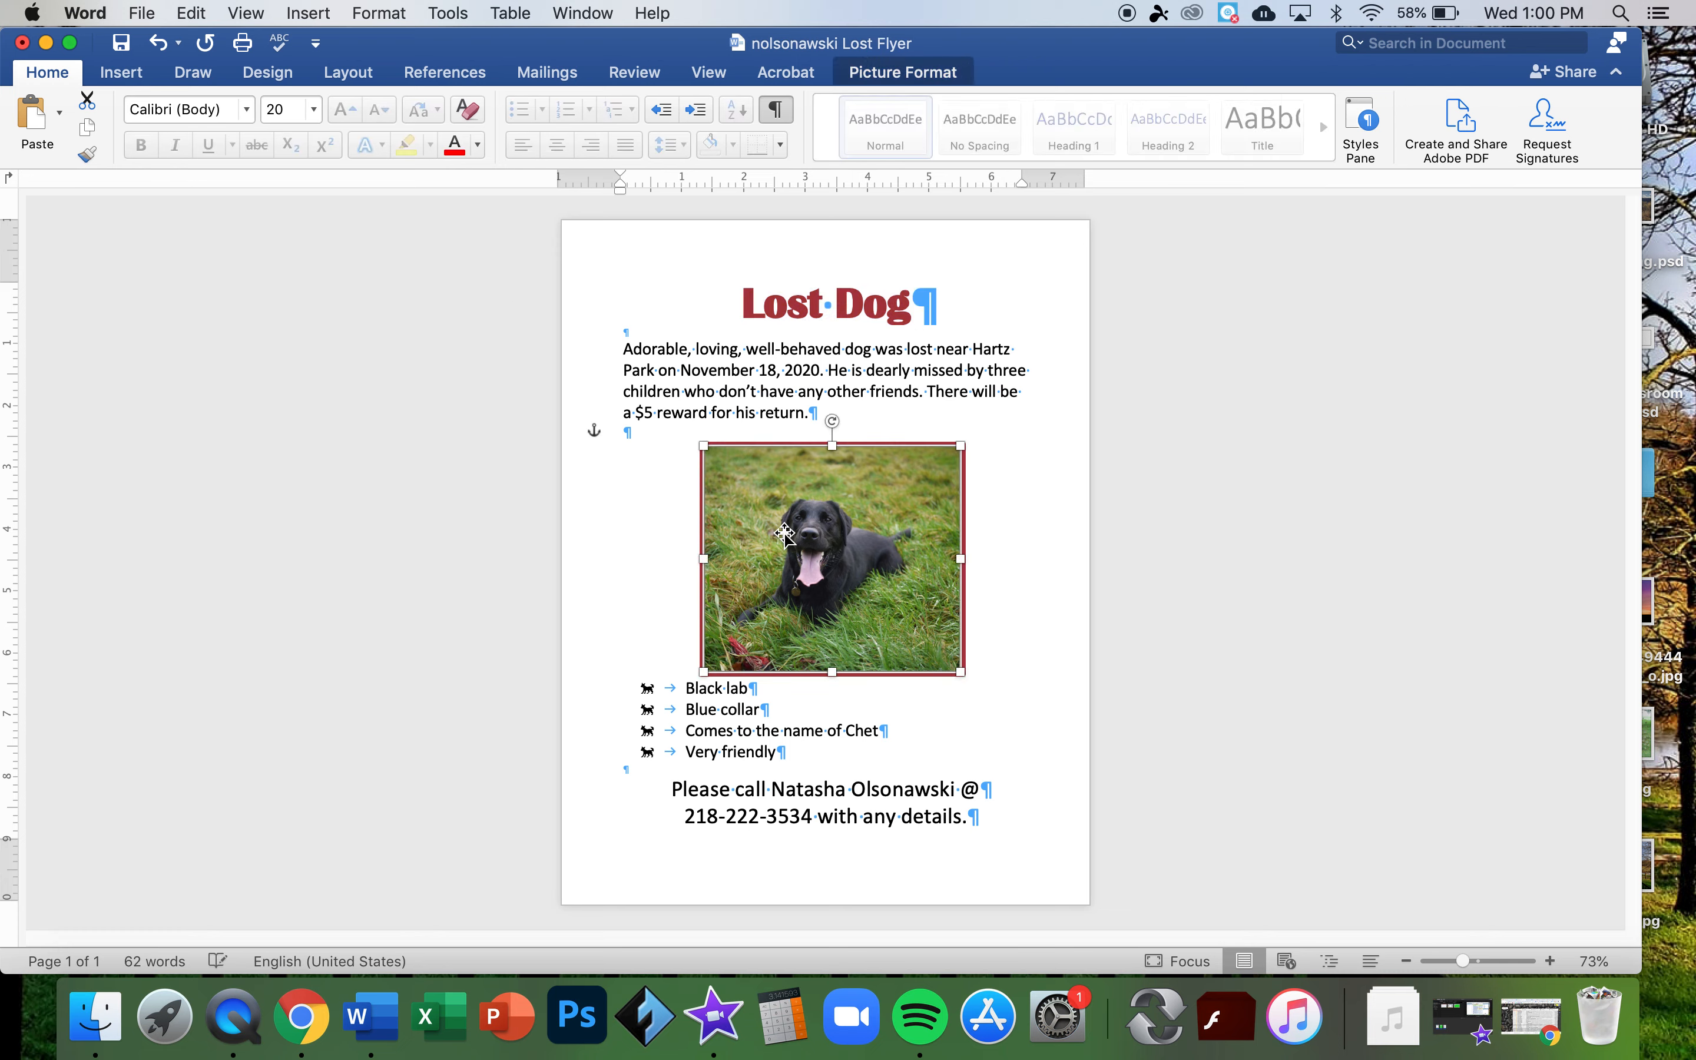
pyautogui.press('Down')
pyautogui.click(1032, 593)
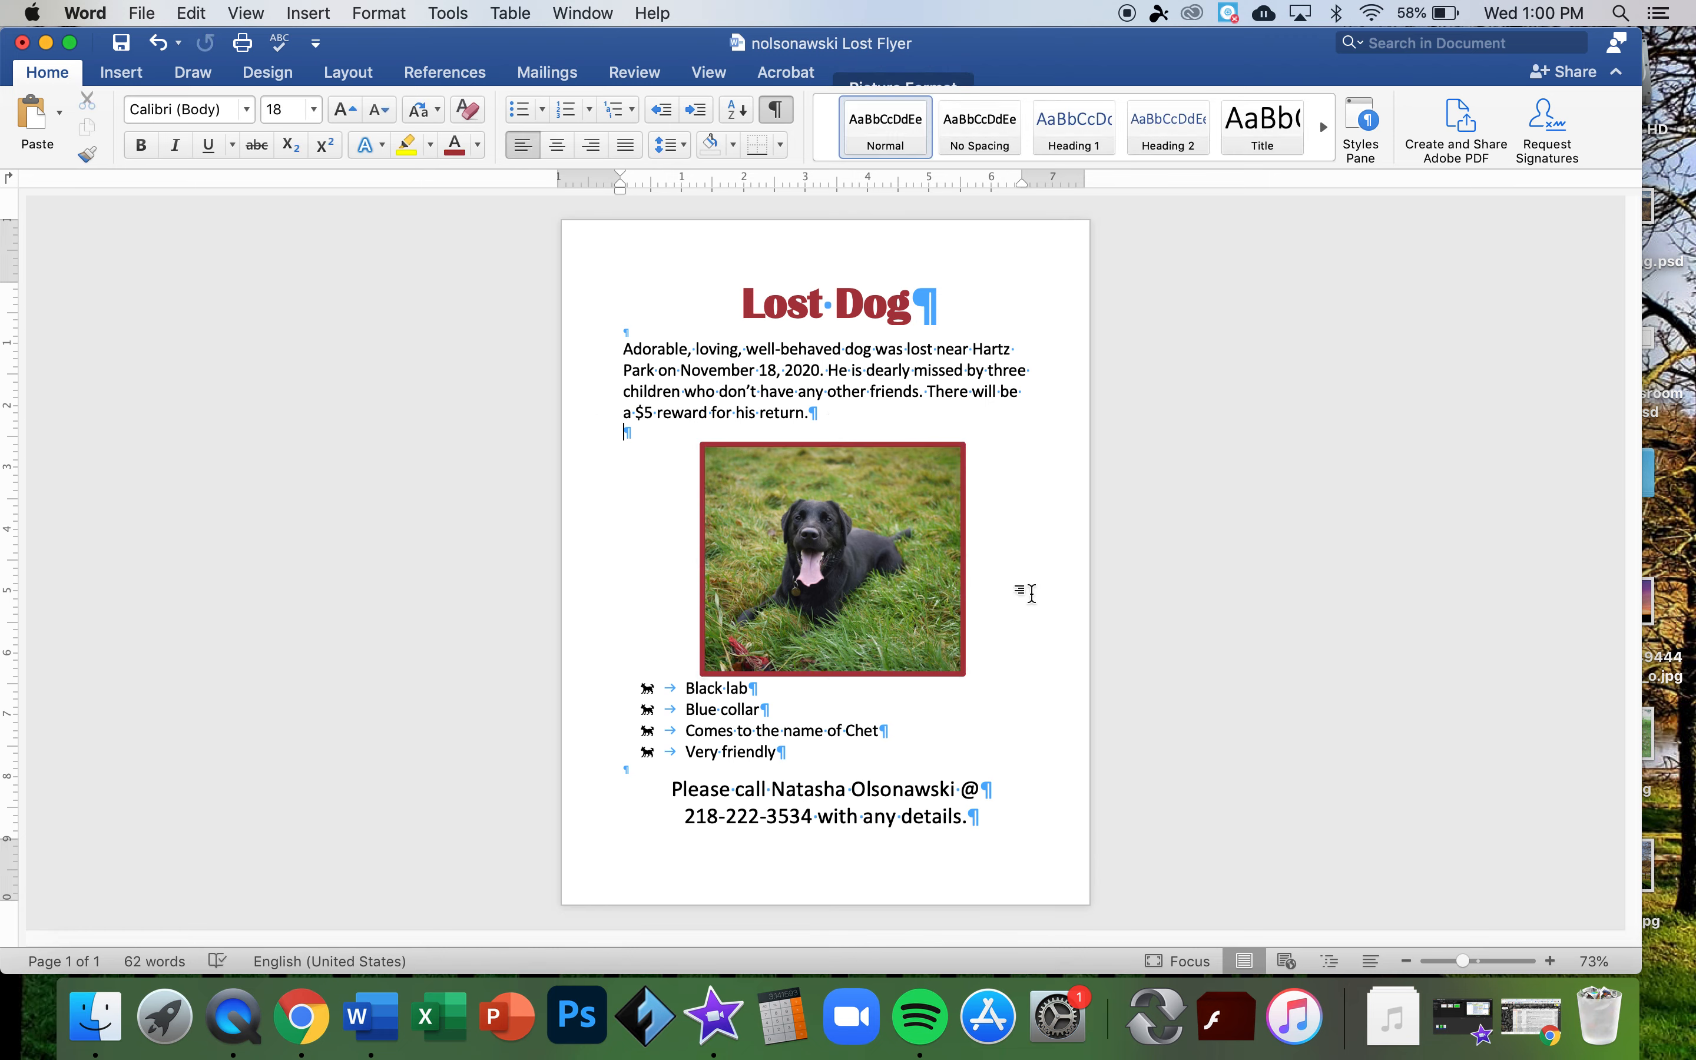
pyautogui.click(862, 565)
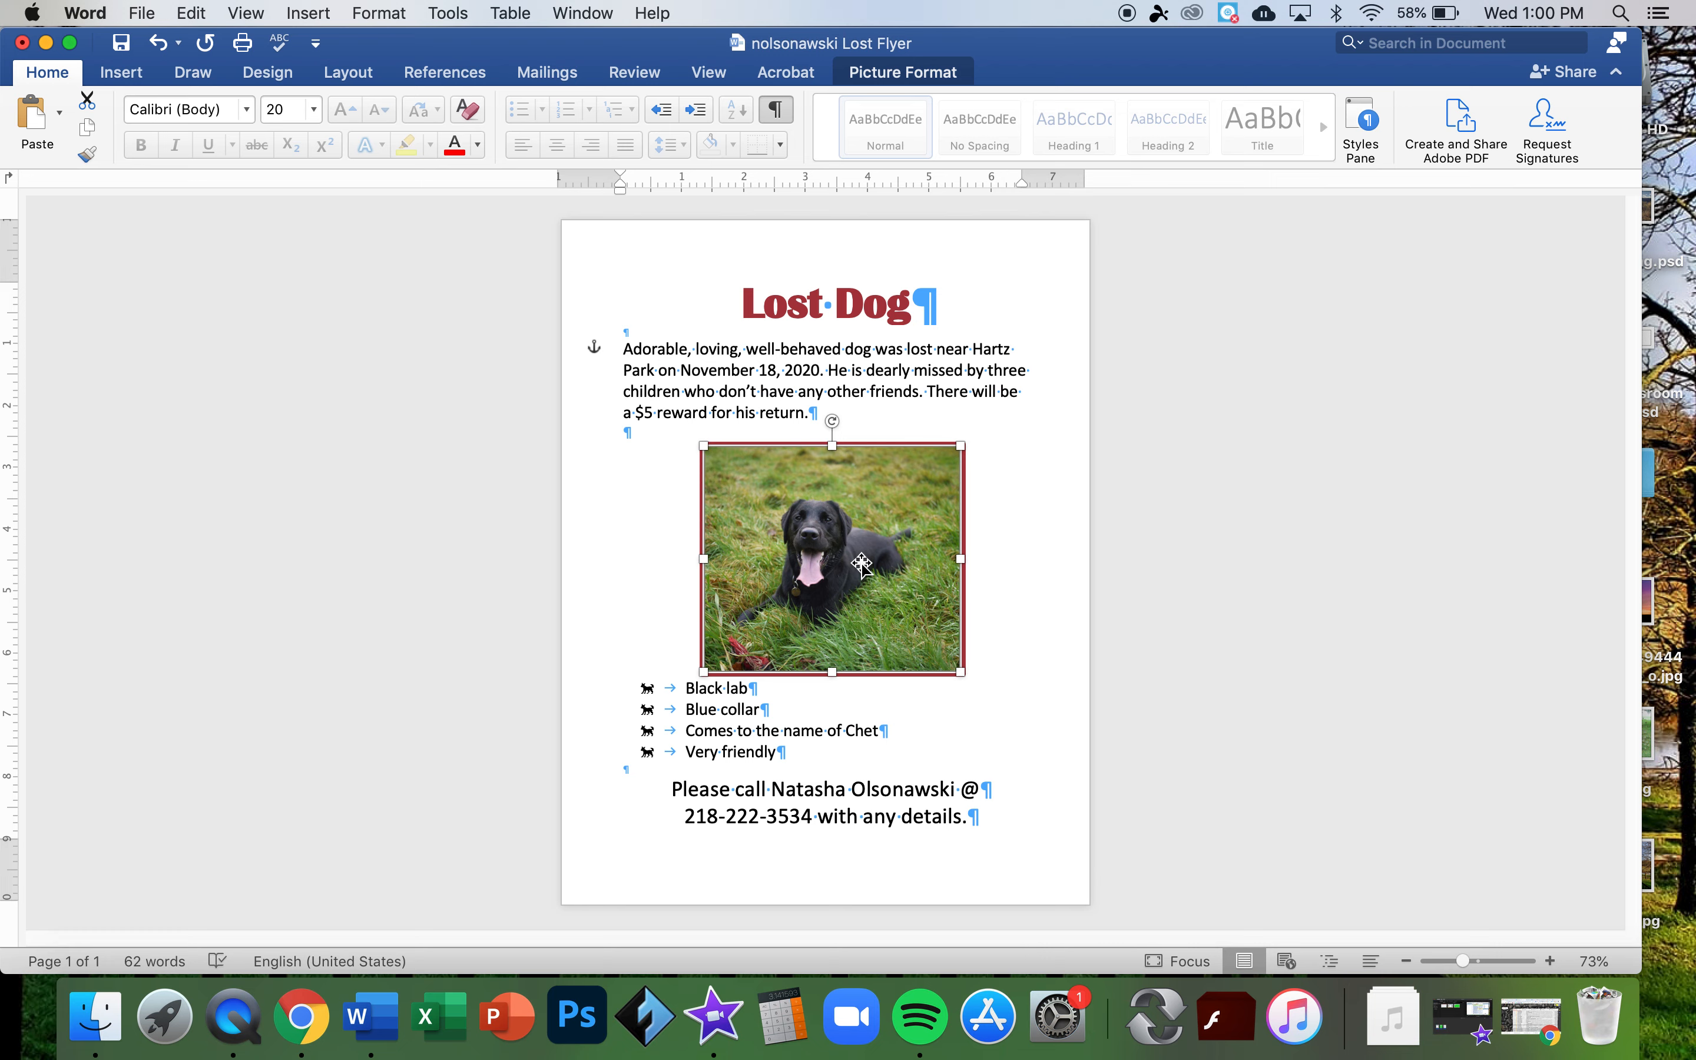
pyautogui.moveTo(862, 565); pyautogui.dragTo(862, 564)
# - Insert an empty line between the reward paragraph and the photo, then nudge the photo again
pyautogui.click(687, 432)
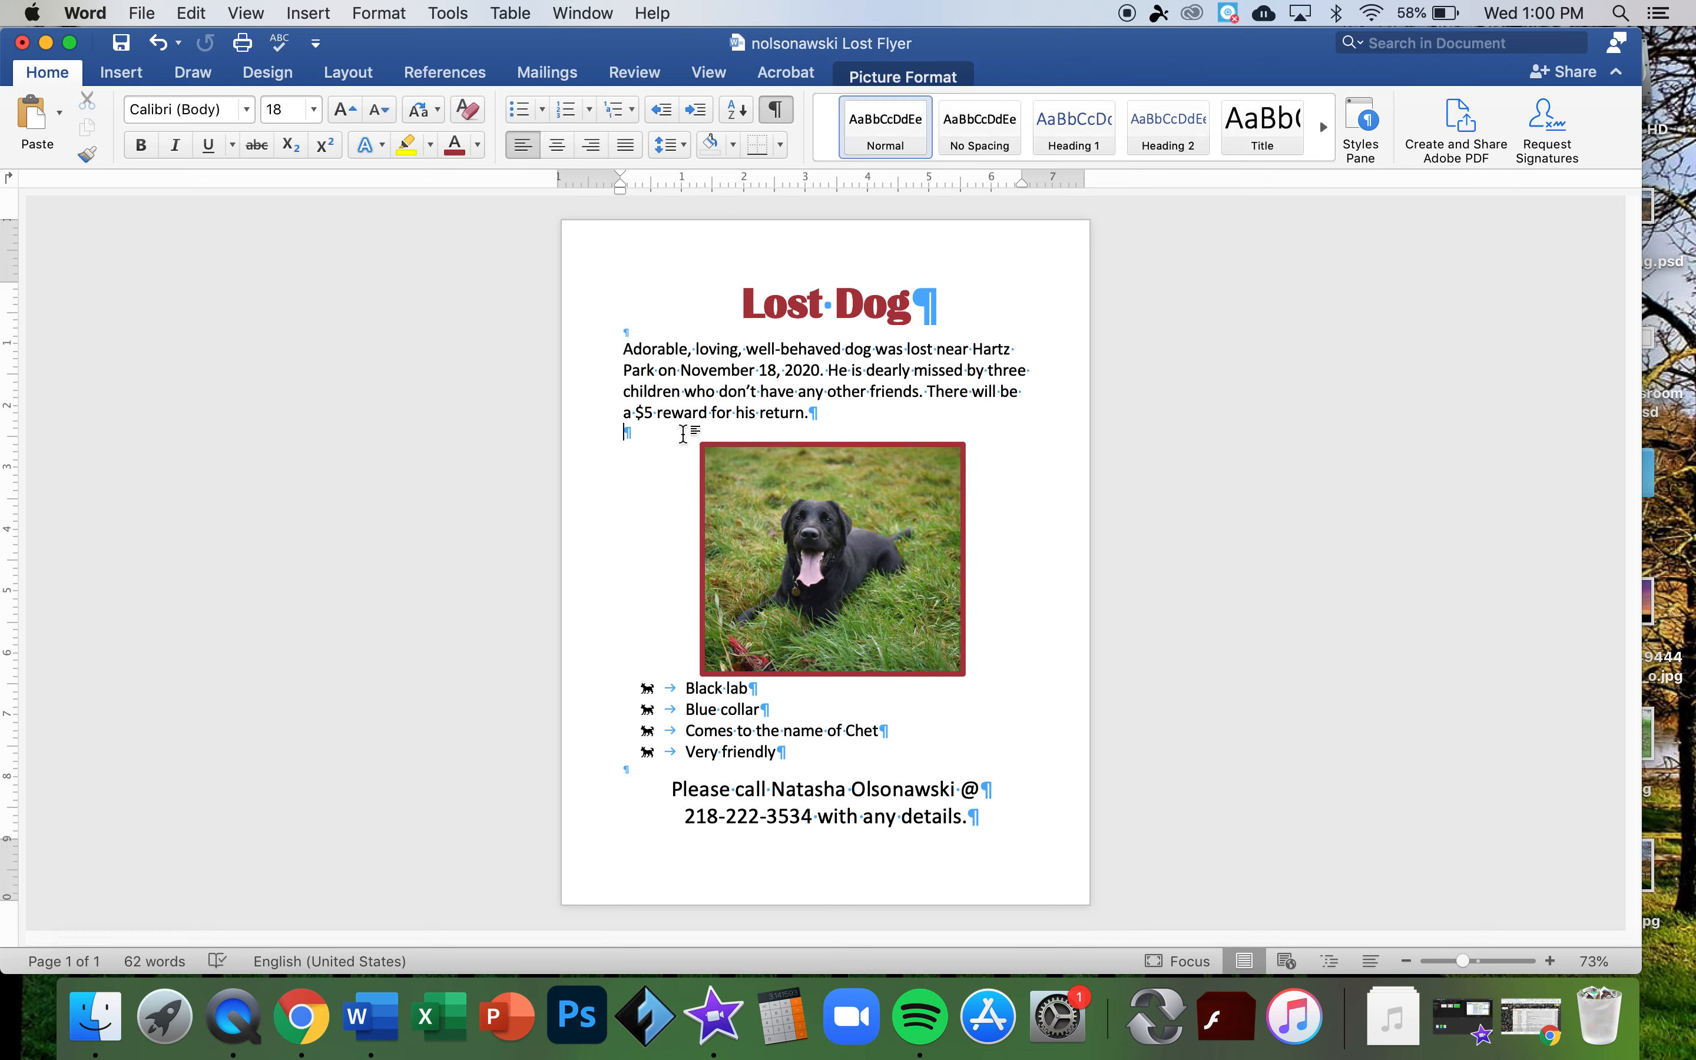
pyautogui.press('Return')
pyautogui.click(785, 504)
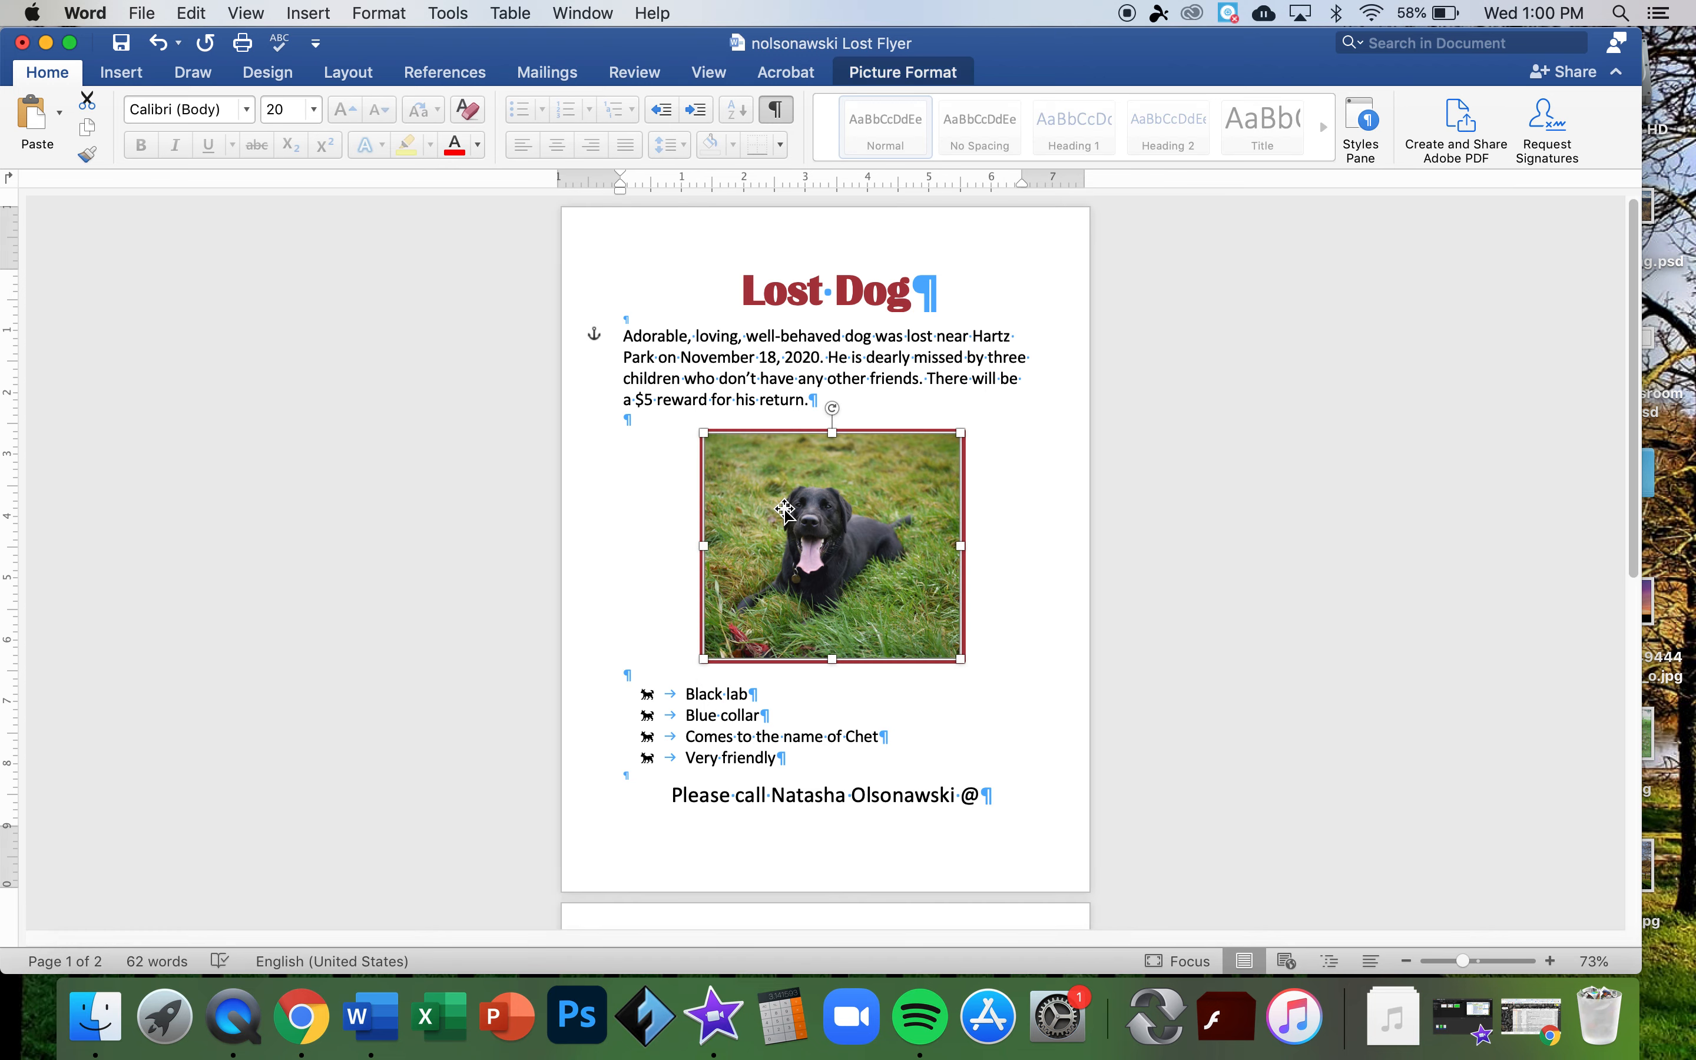
pyautogui.moveTo(785, 504); pyautogui.dragTo(785, 508)
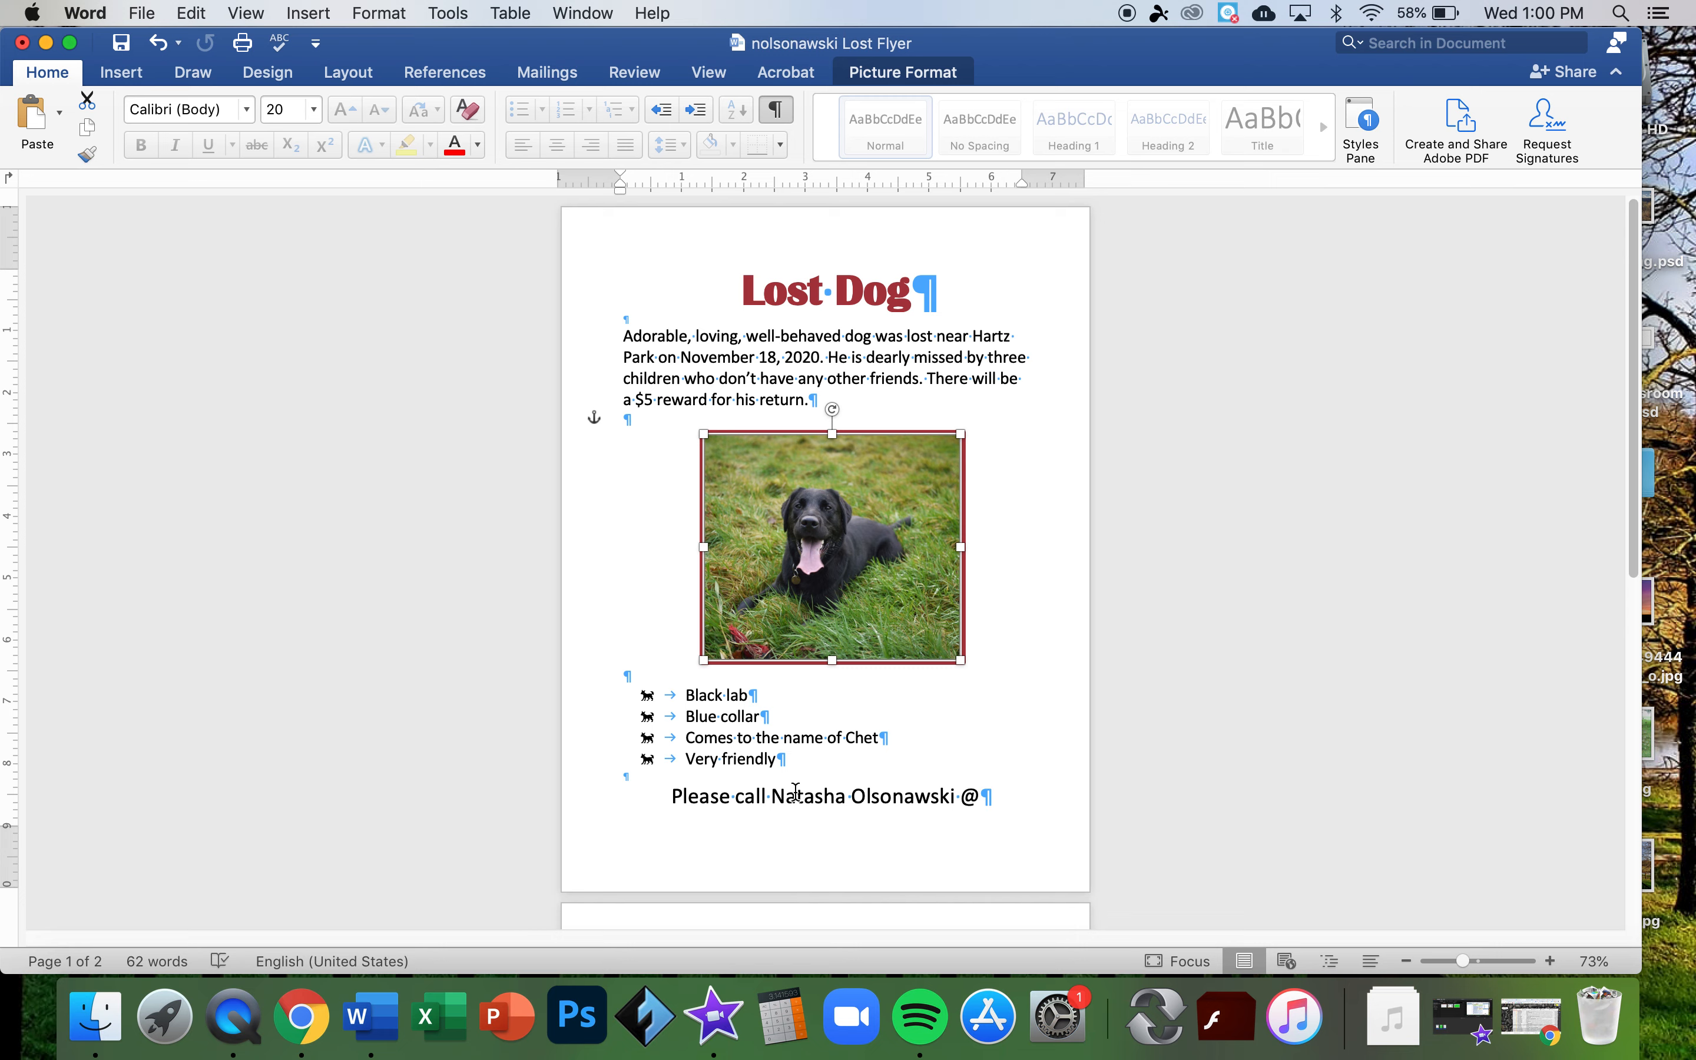
# - Reduce both contact lines from 26 pt to 22 pt, then deselect the text
pyautogui.click(772, 791)
pyautogui.tripleClick(772, 791)
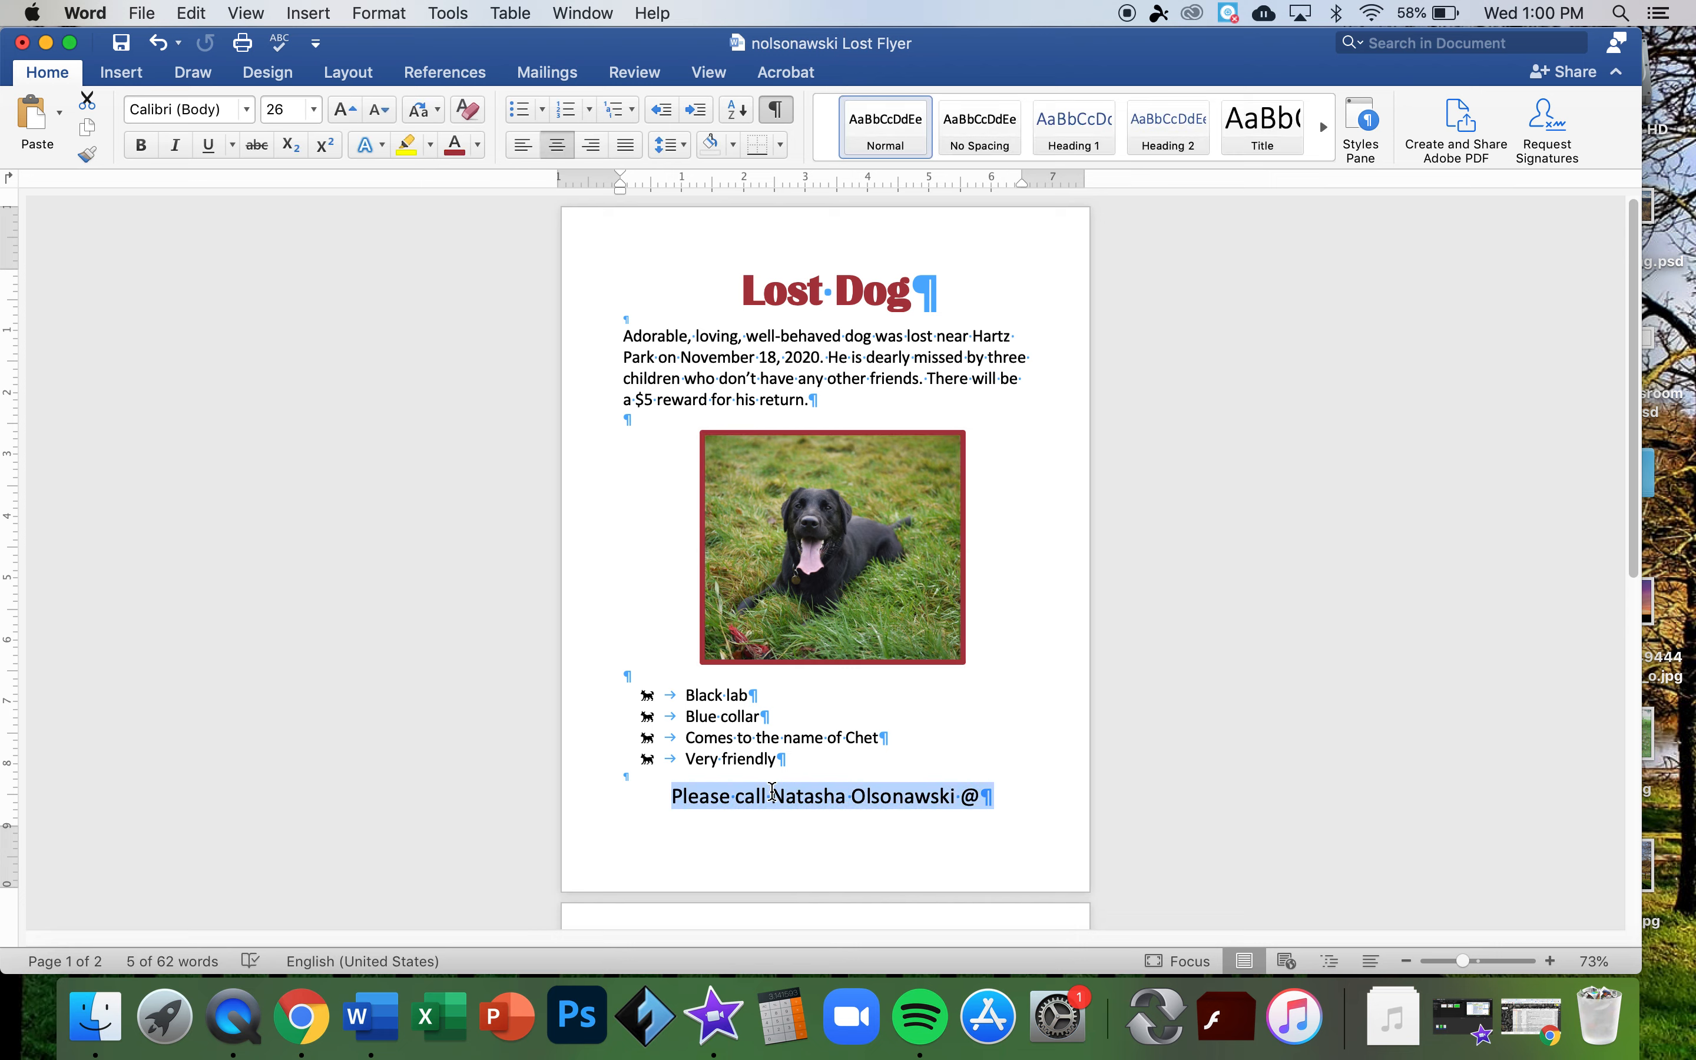
pyautogui.scroll(-4, 772, 791)
pyautogui.click(660, 674)
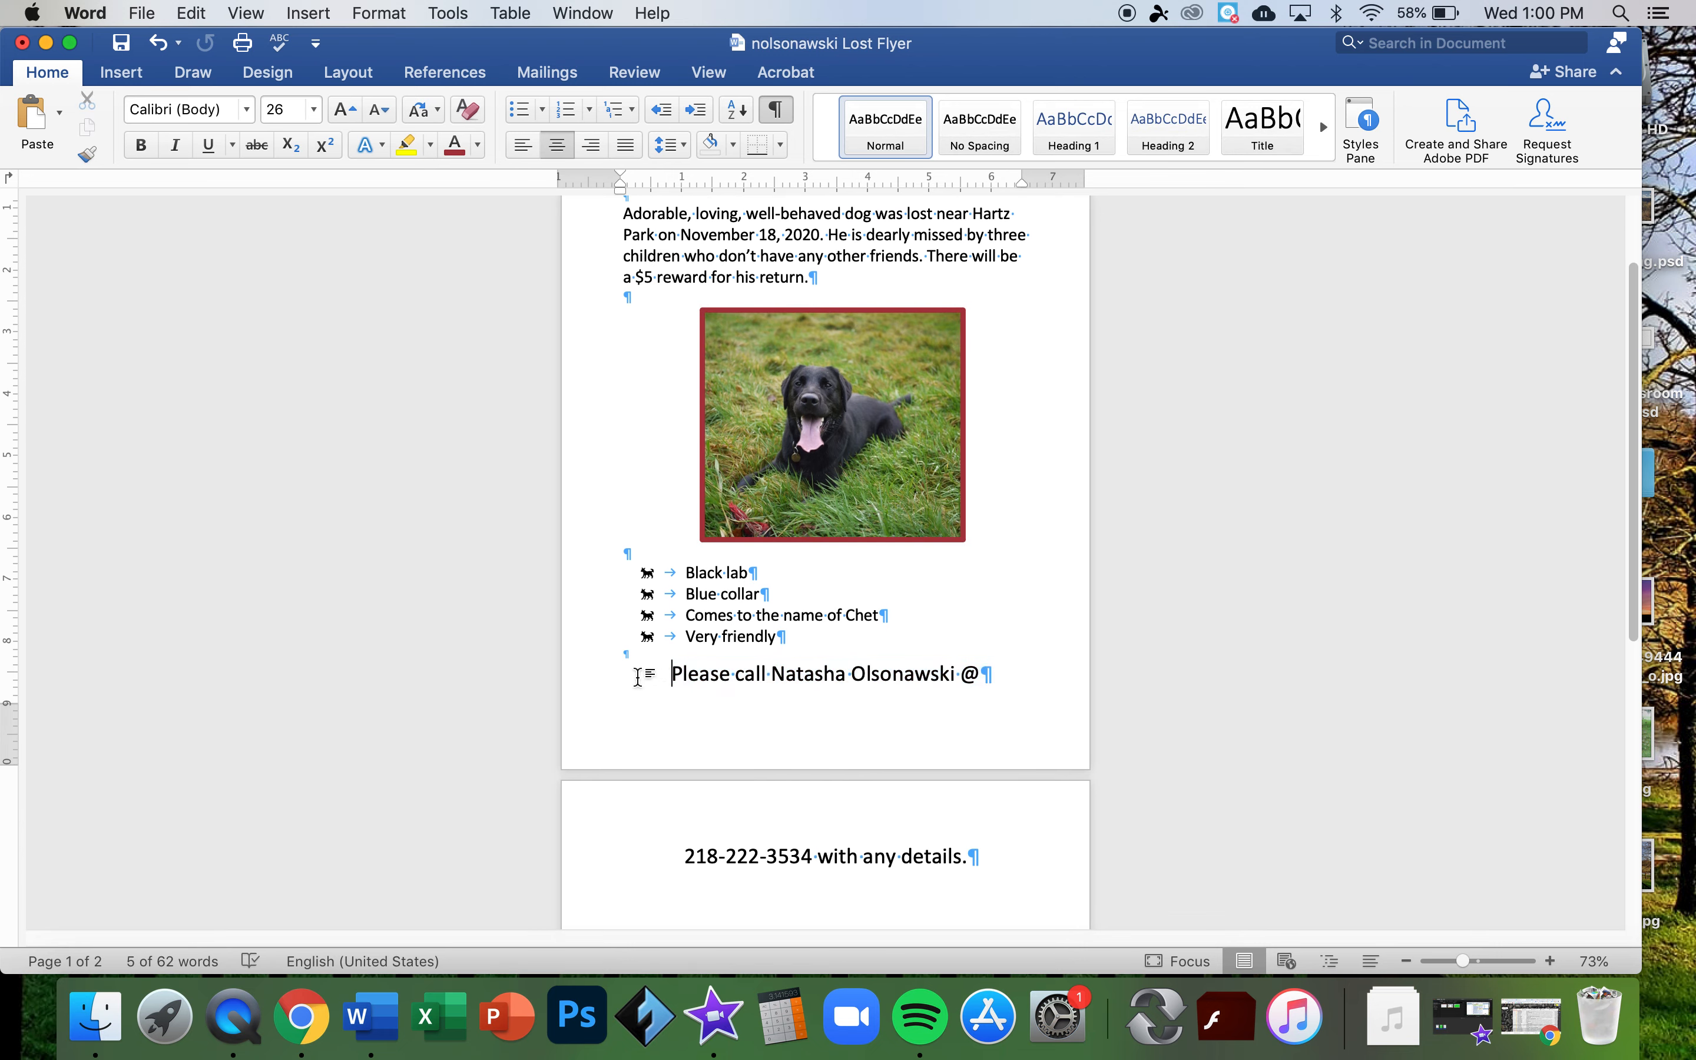
pyautogui.moveTo(669, 674); pyautogui.dragTo(1014, 838)
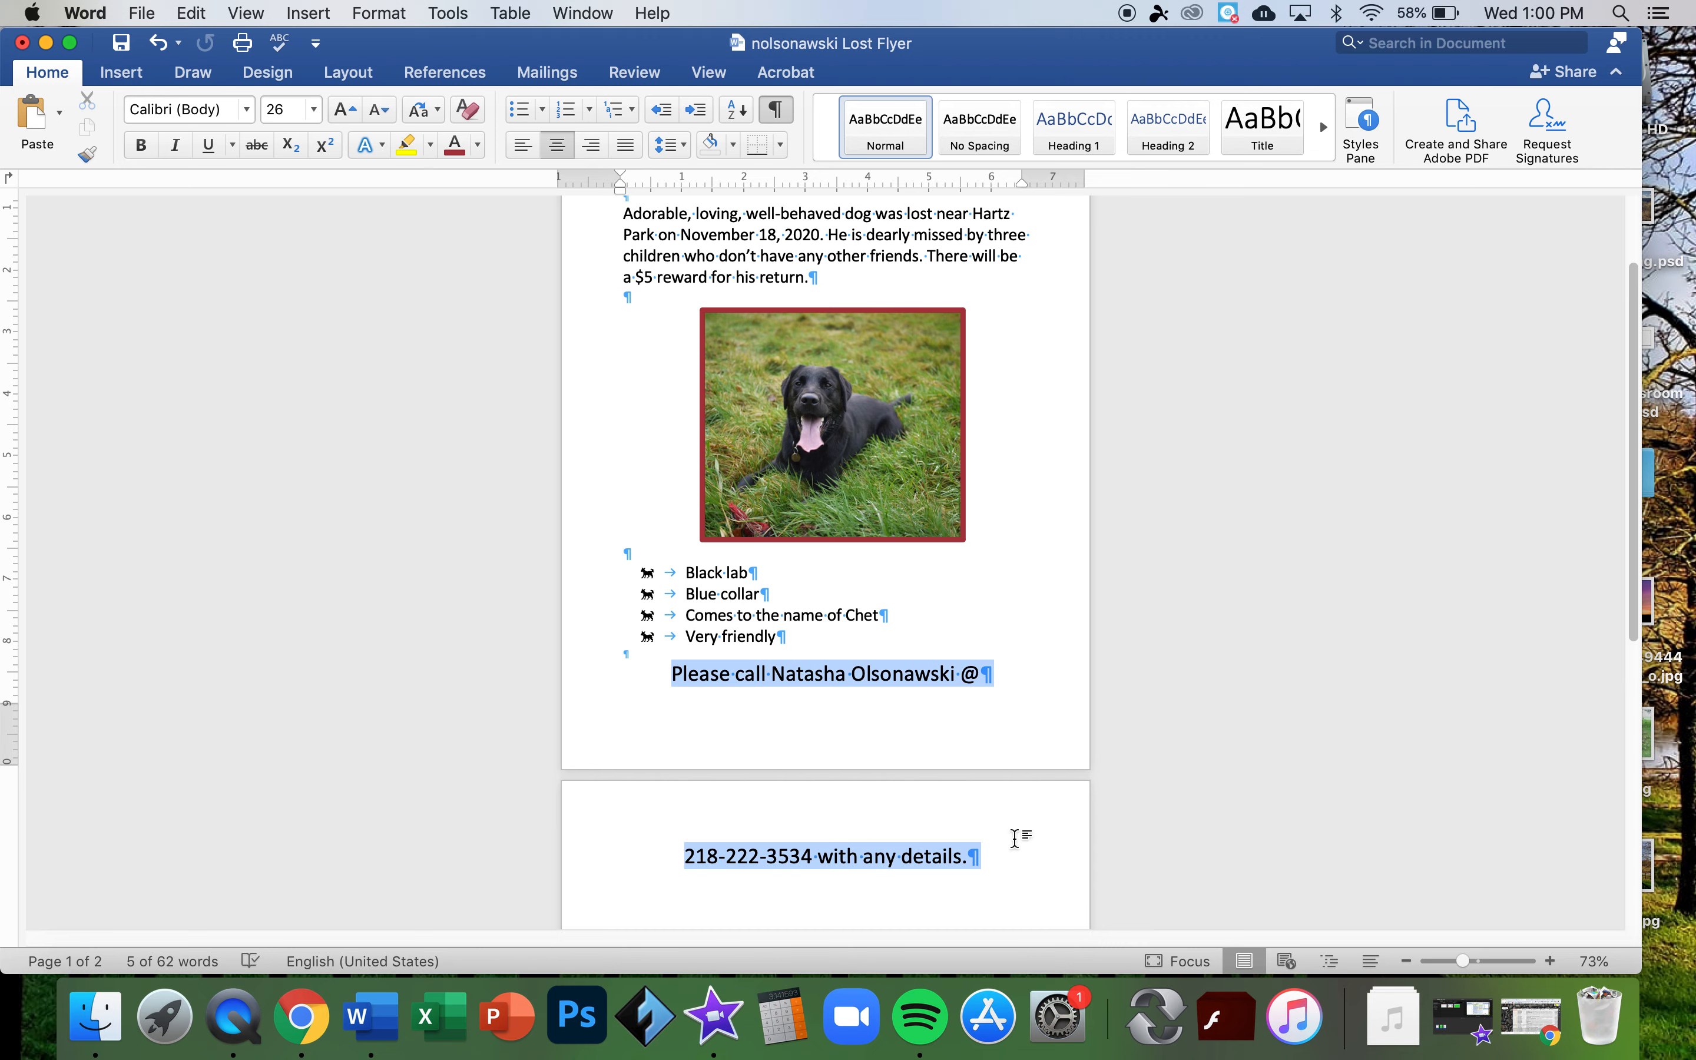
pyautogui.click(379, 112)
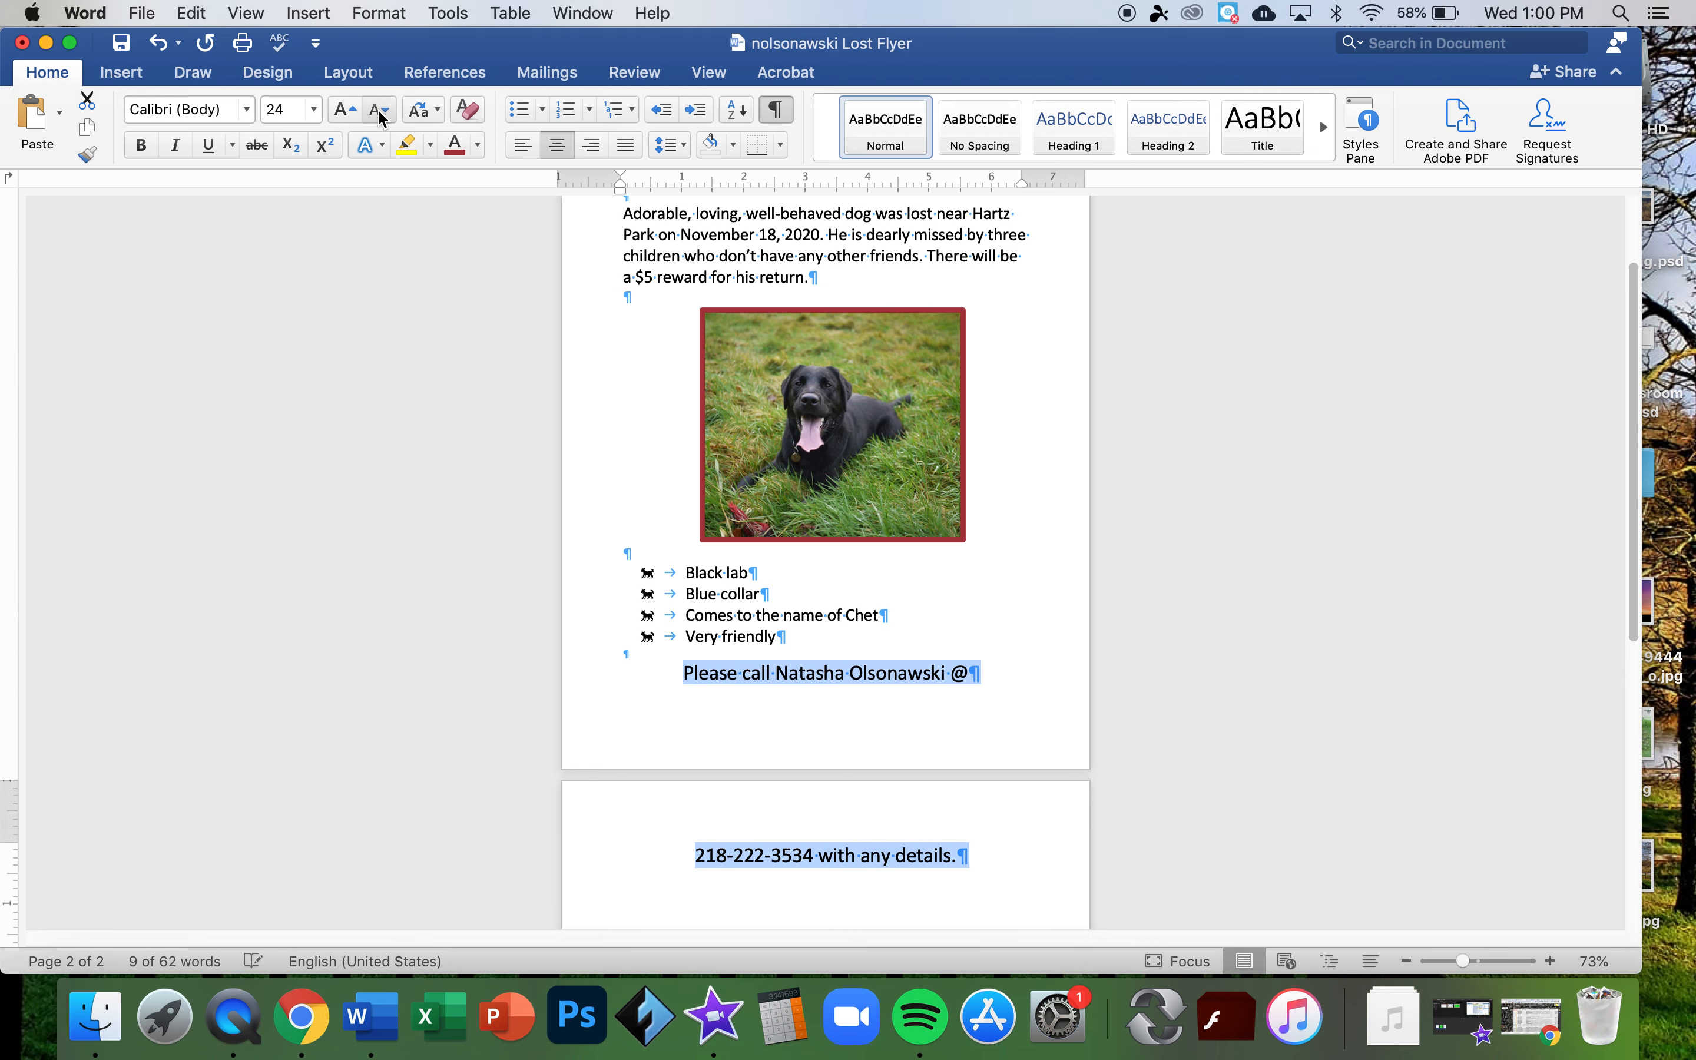
pyautogui.click(380, 112)
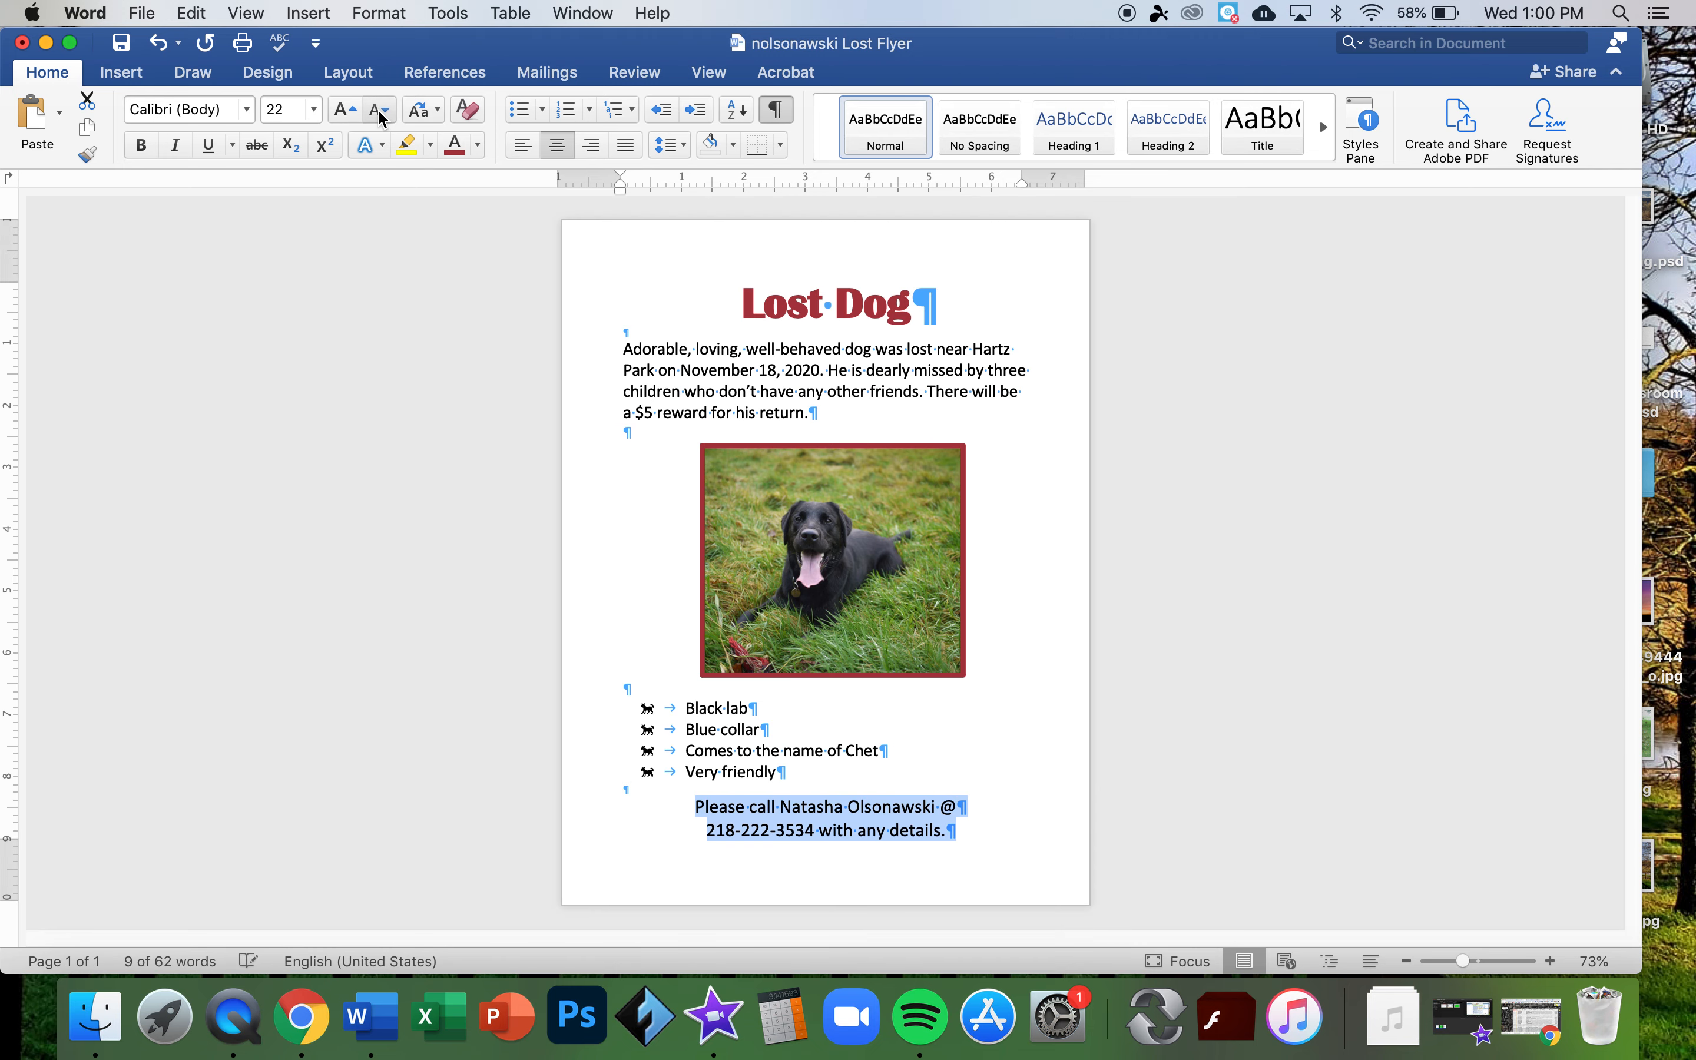
pyautogui.click(1034, 692)
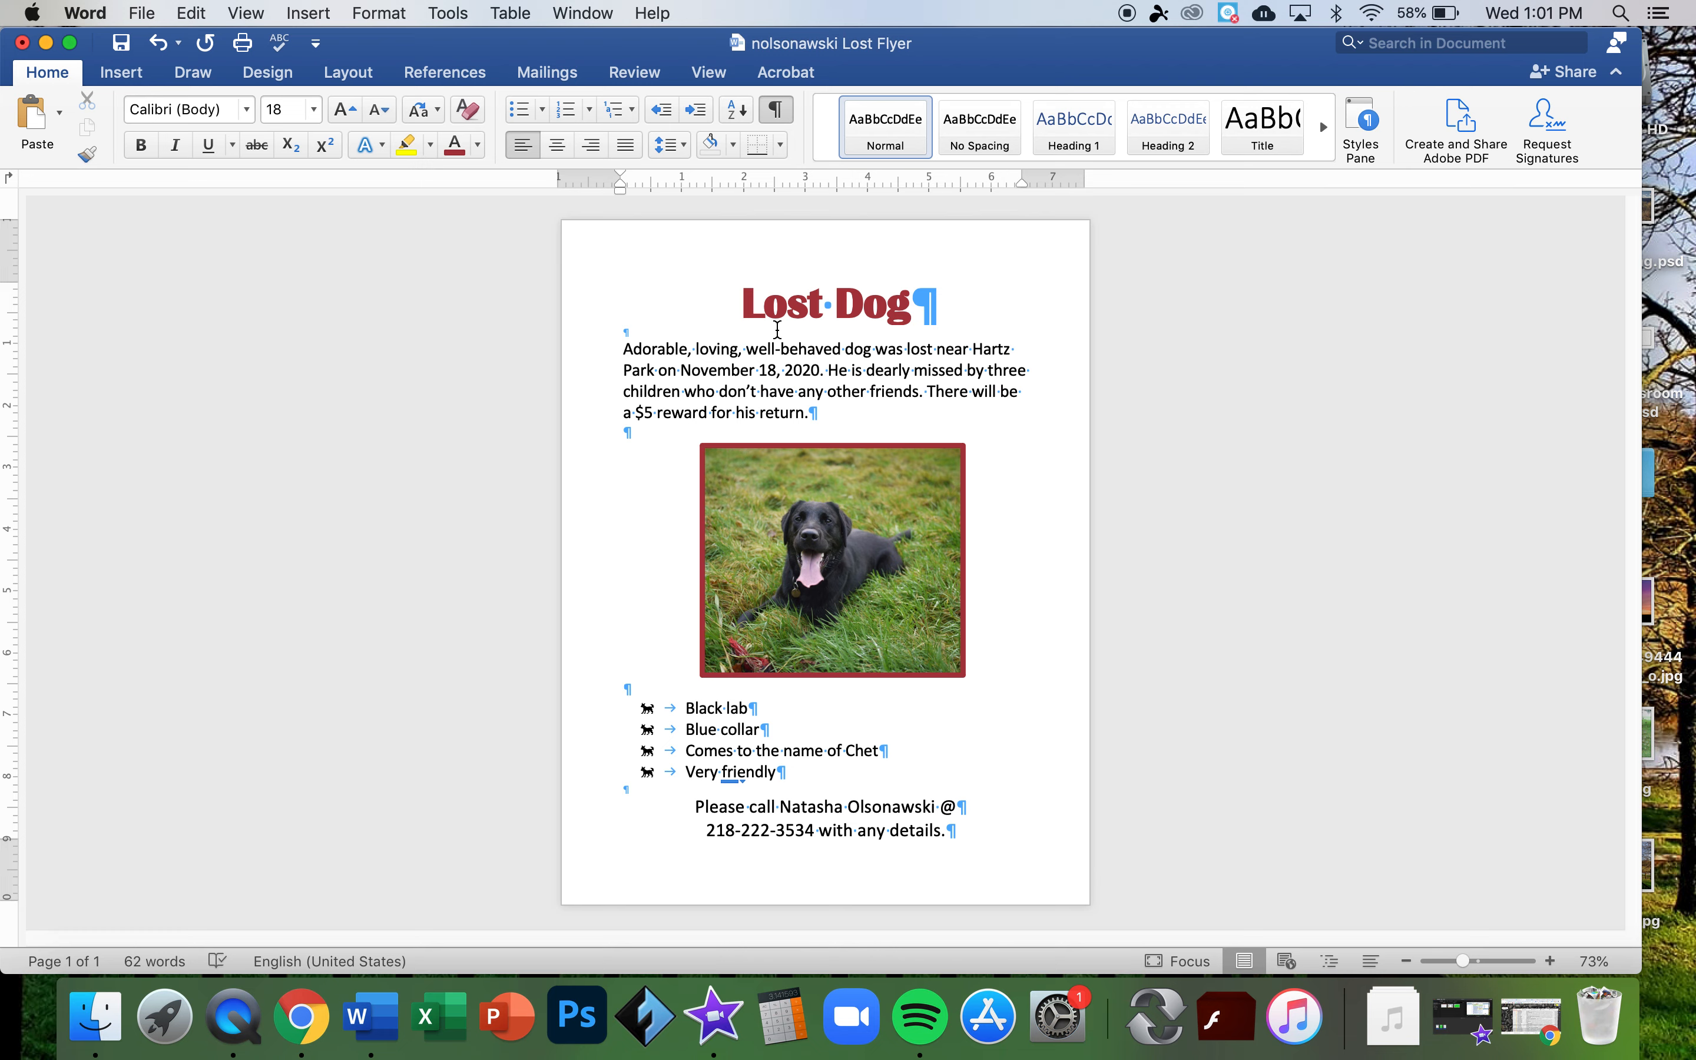
# - Start a Box page border in Borders and Shading with the dash-dot-dot line style
pyautogui.click(779, 146)
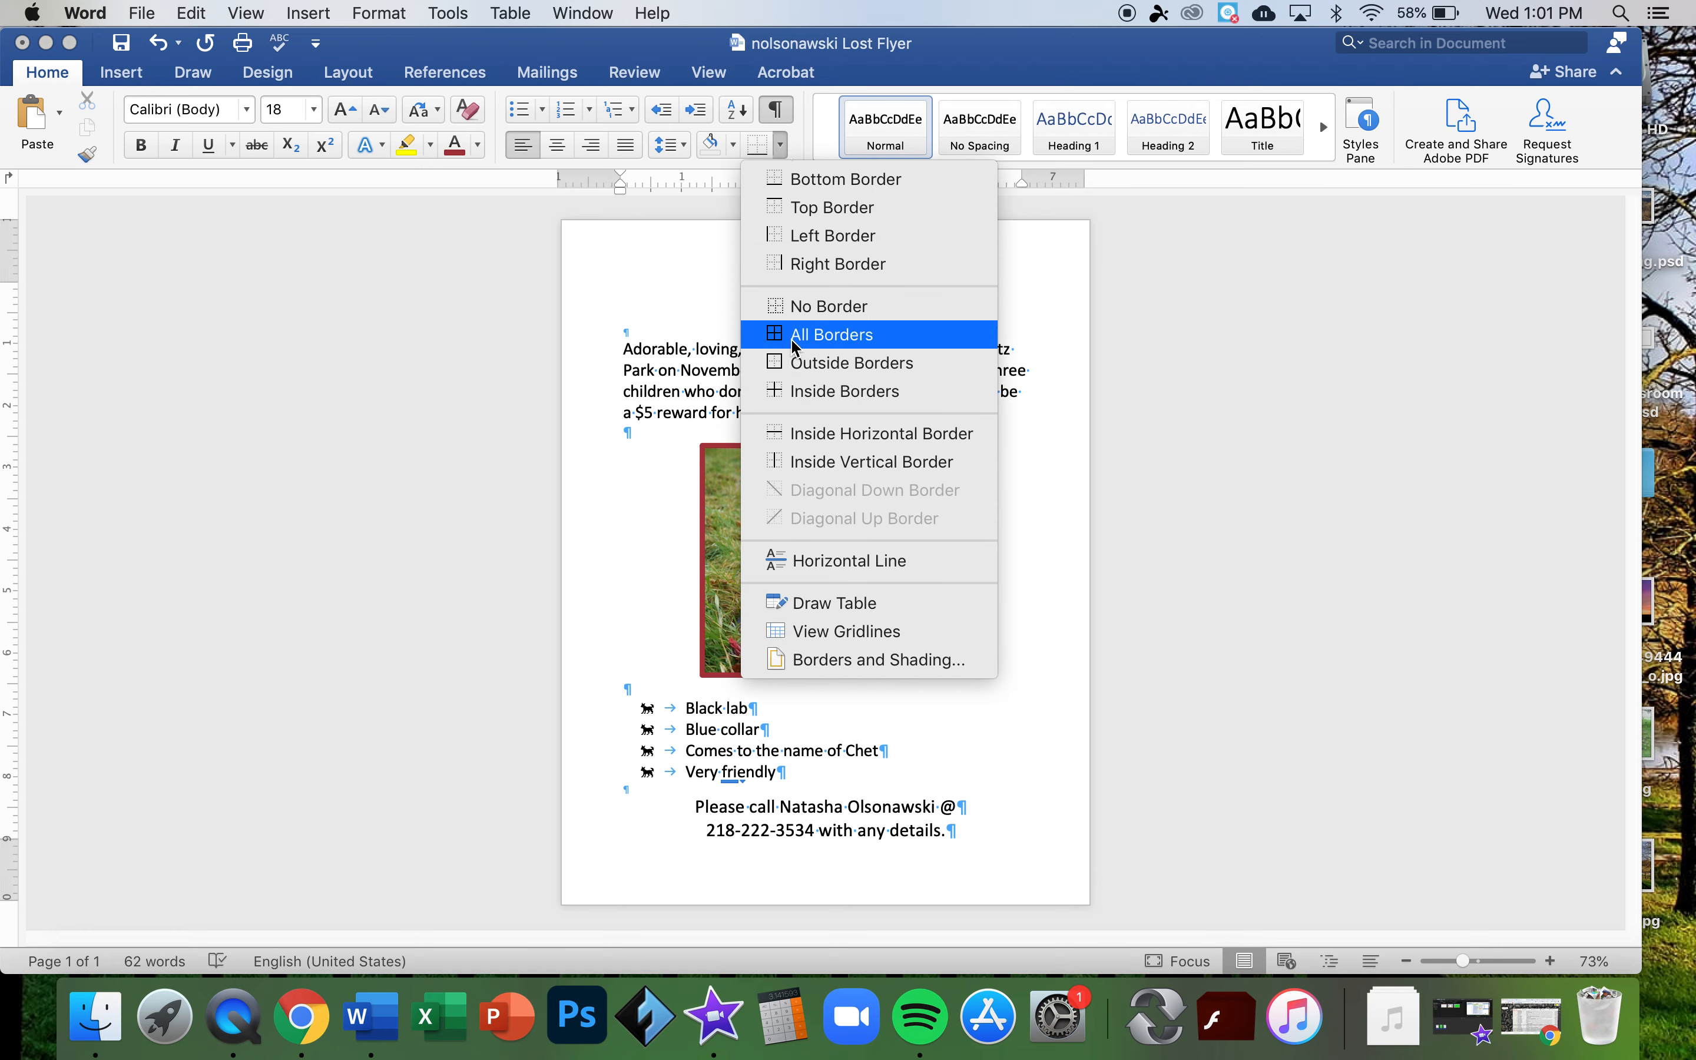
pyautogui.click(823, 662)
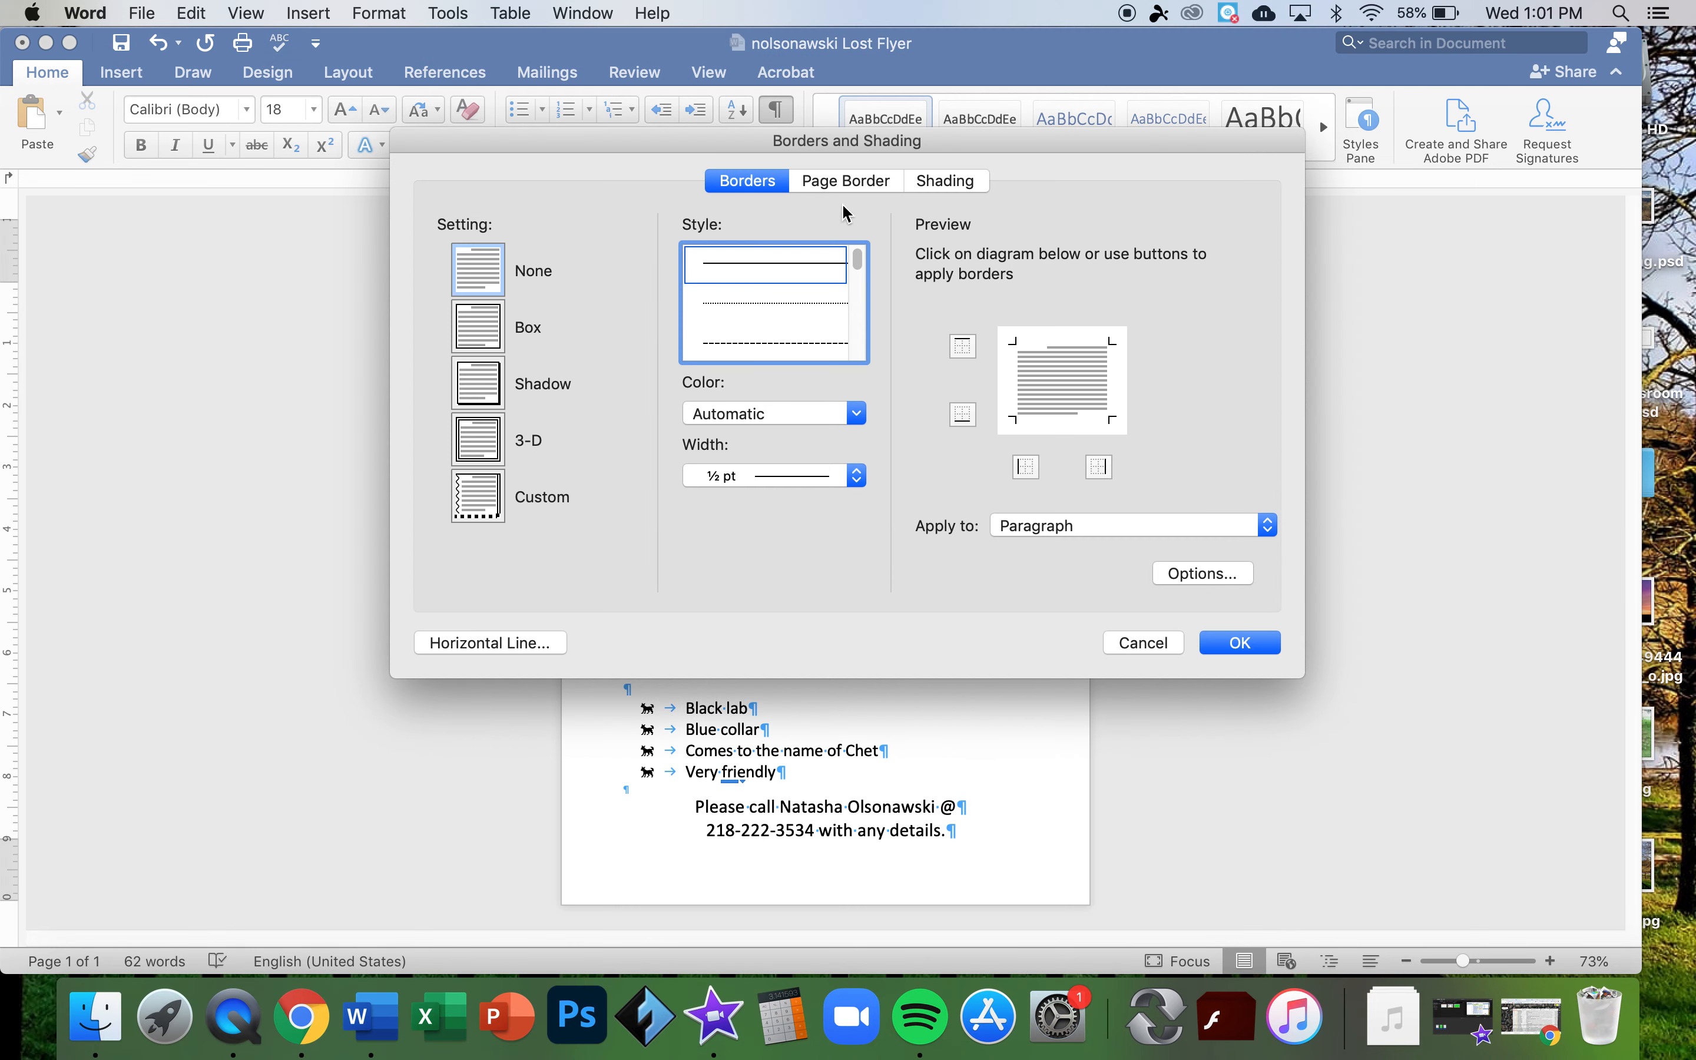
pyautogui.click(836, 180)
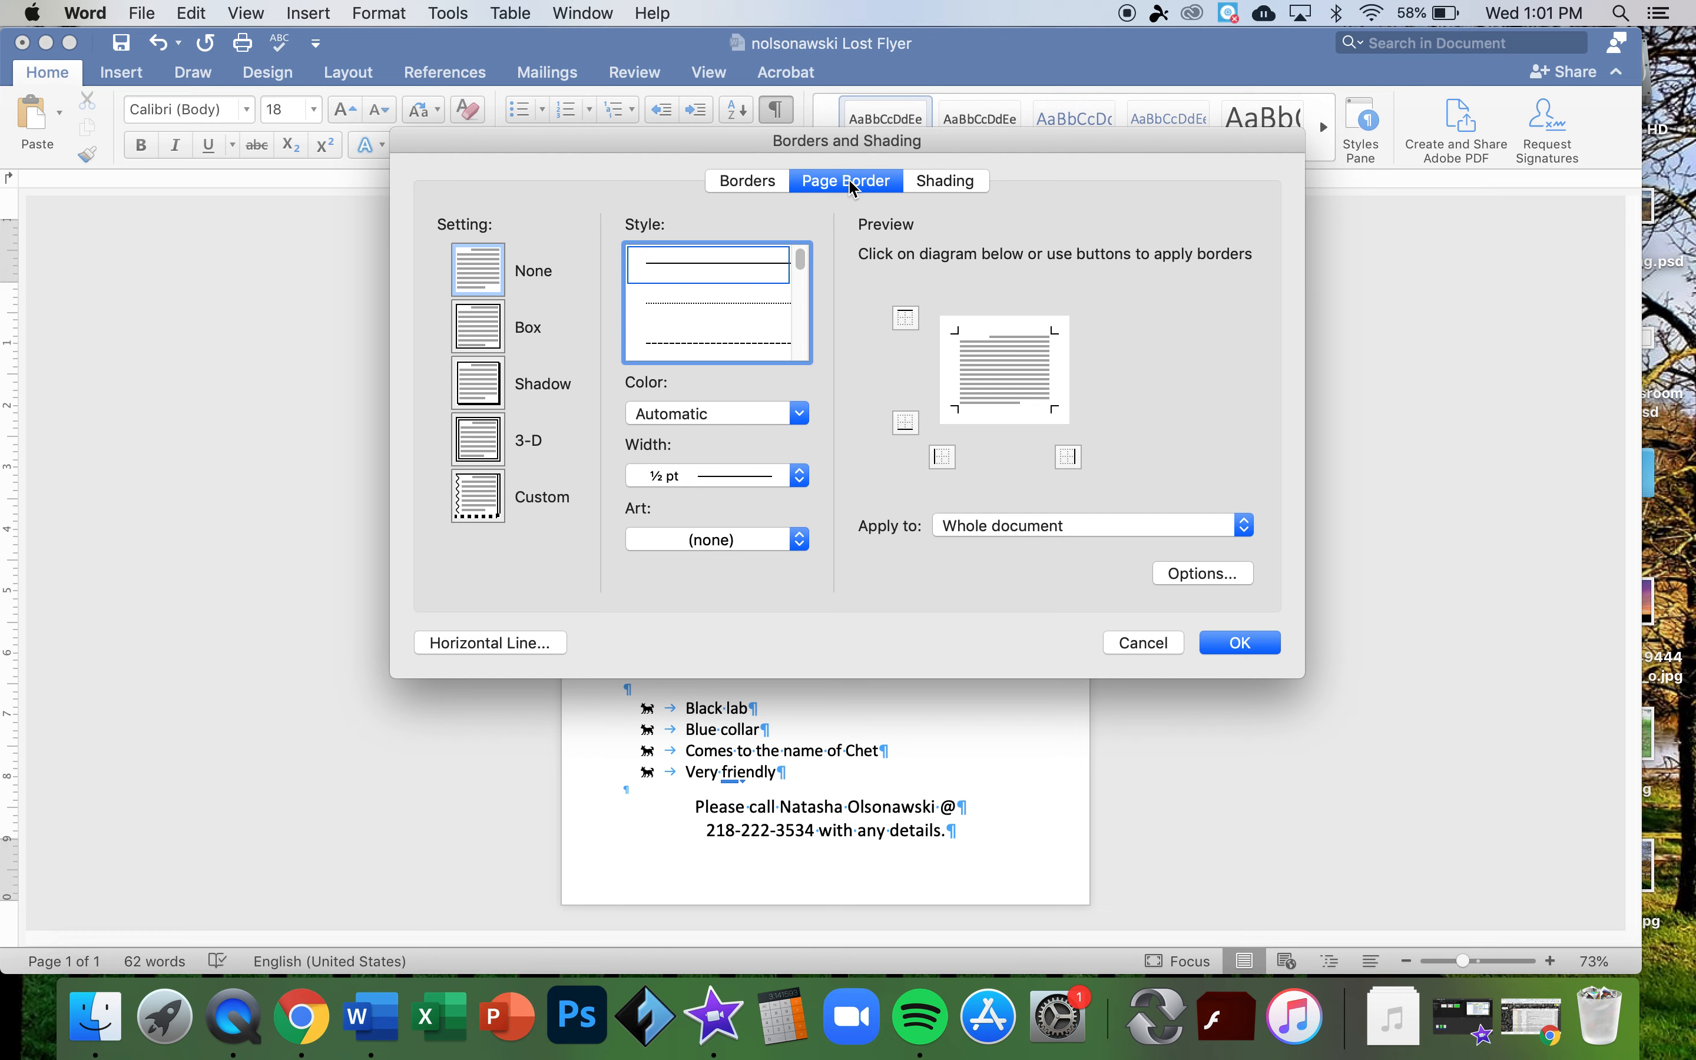
pyautogui.click(480, 327)
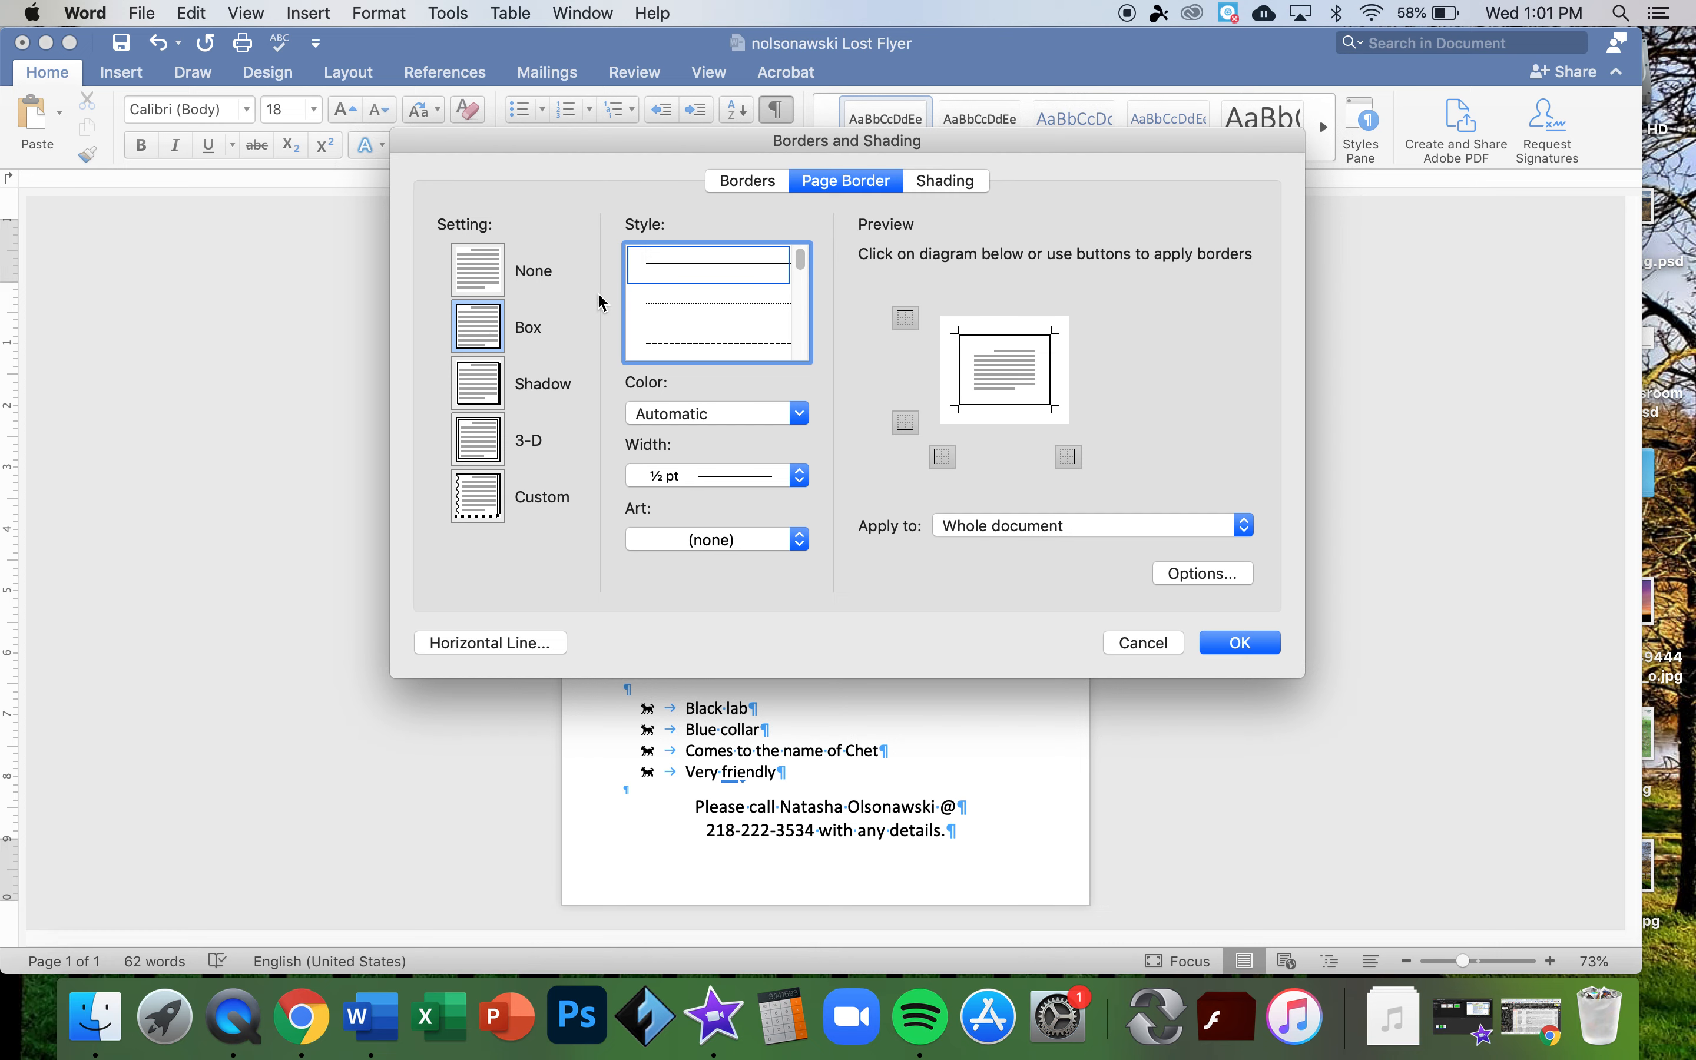
pyautogui.scroll(-3, 730, 316)
pyautogui.scroll(-1, 731, 320)
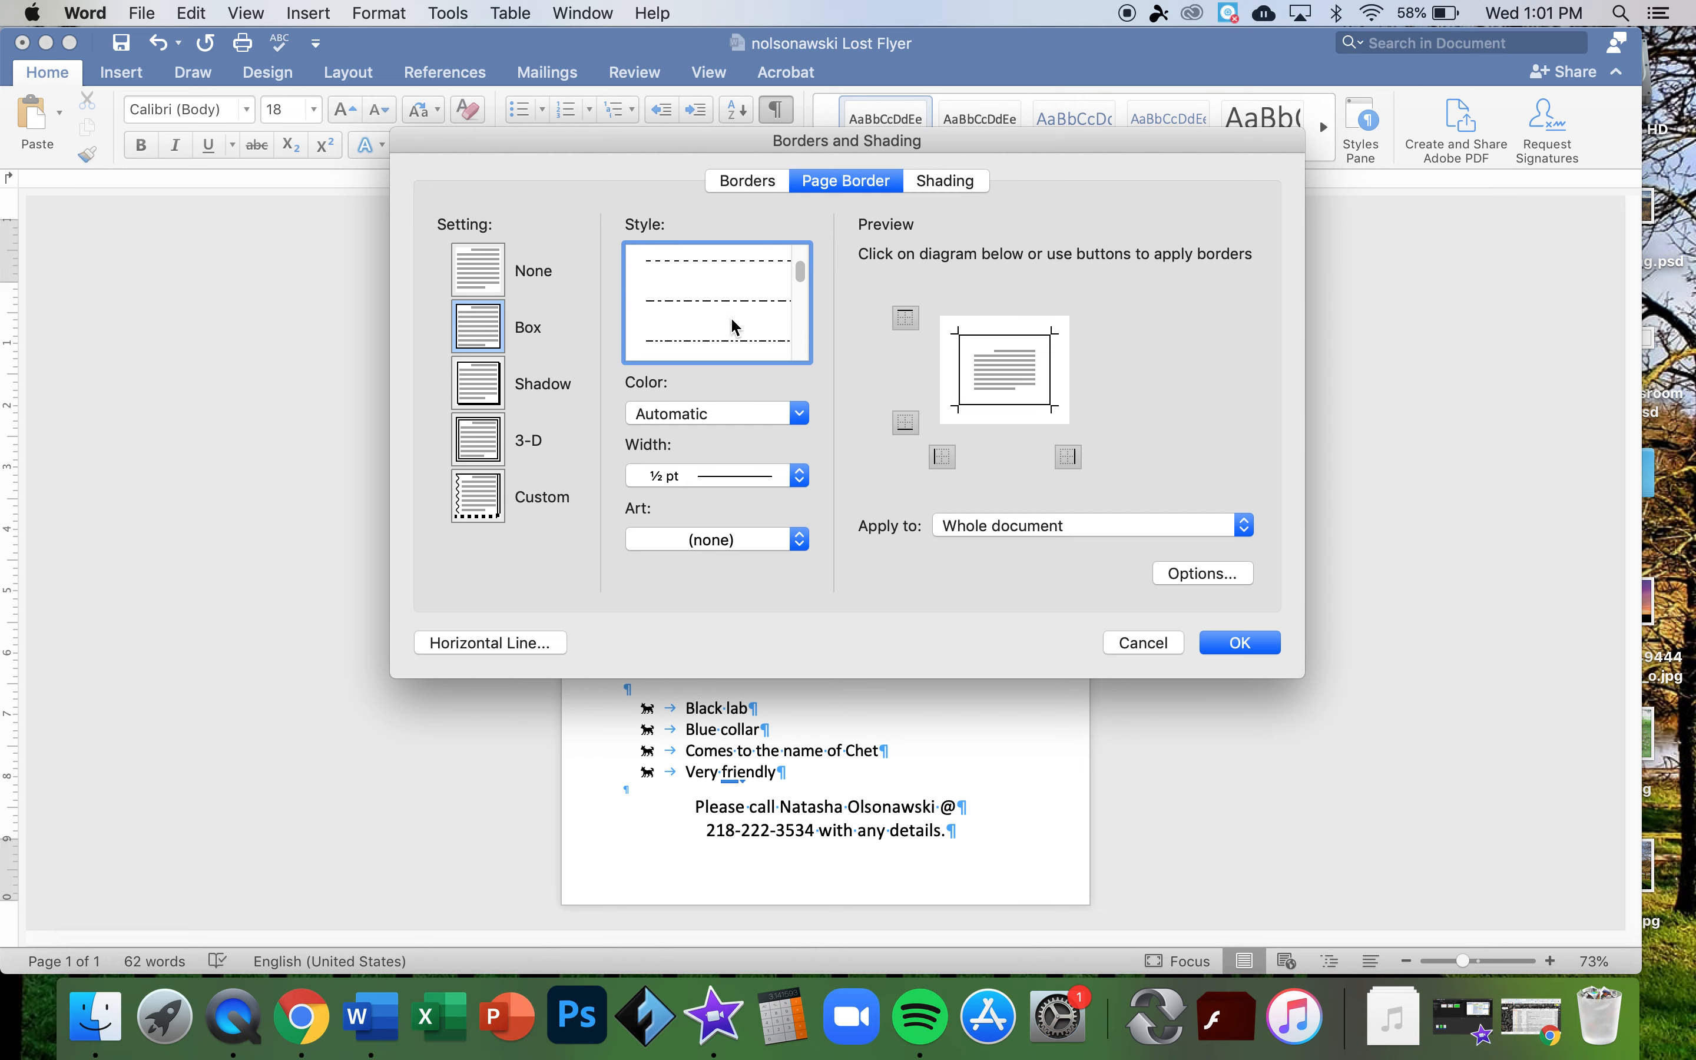
pyautogui.click(720, 335)
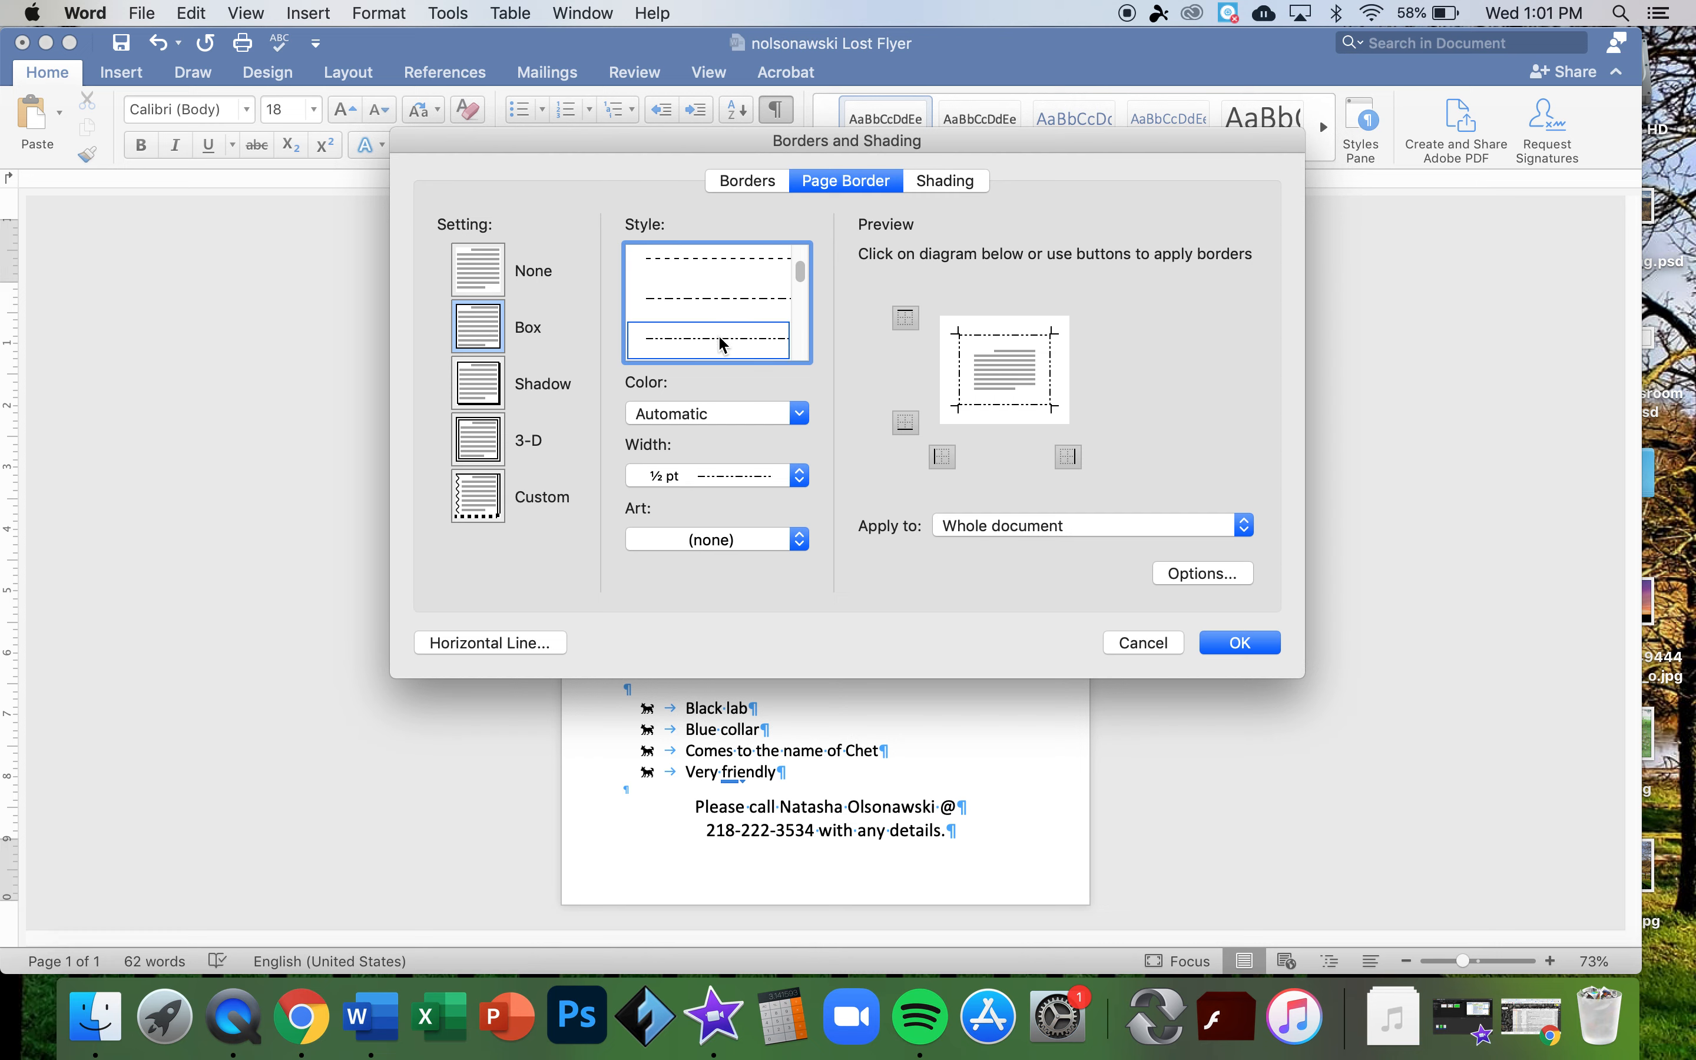
# - Make the page border the recent dark red at 6 pt width with no art, and apply it
pyautogui.click(799, 413)
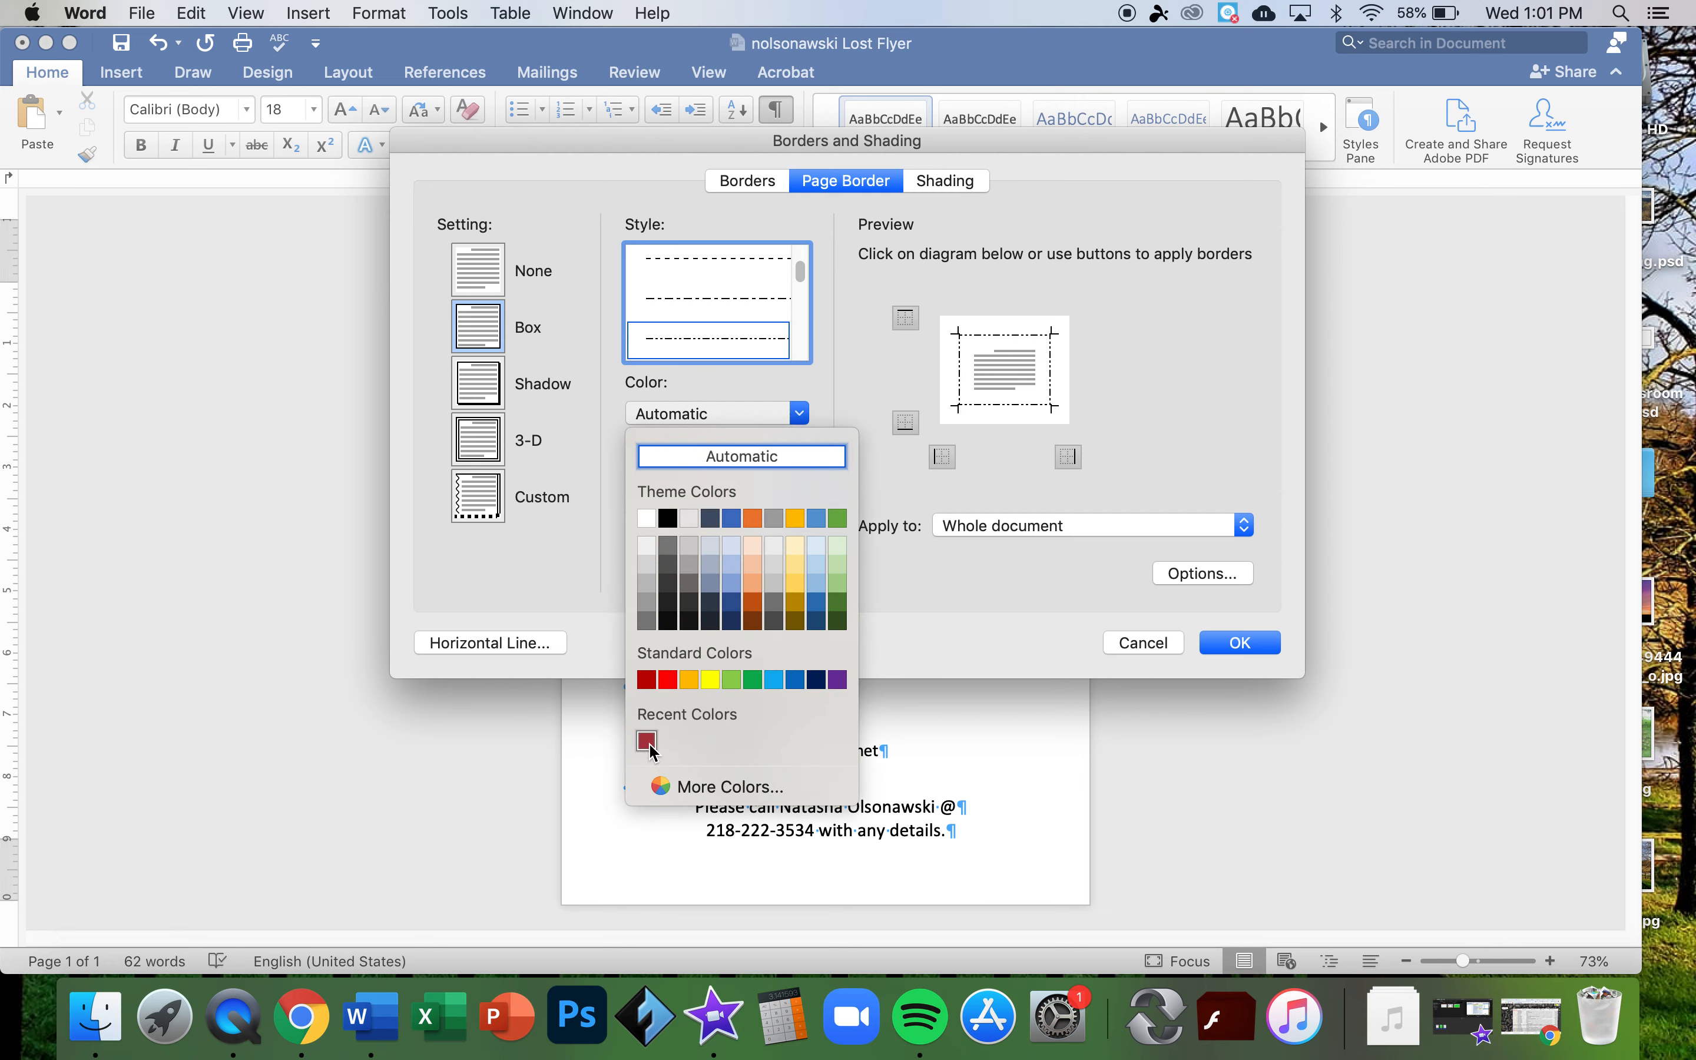
pyautogui.click(646, 740)
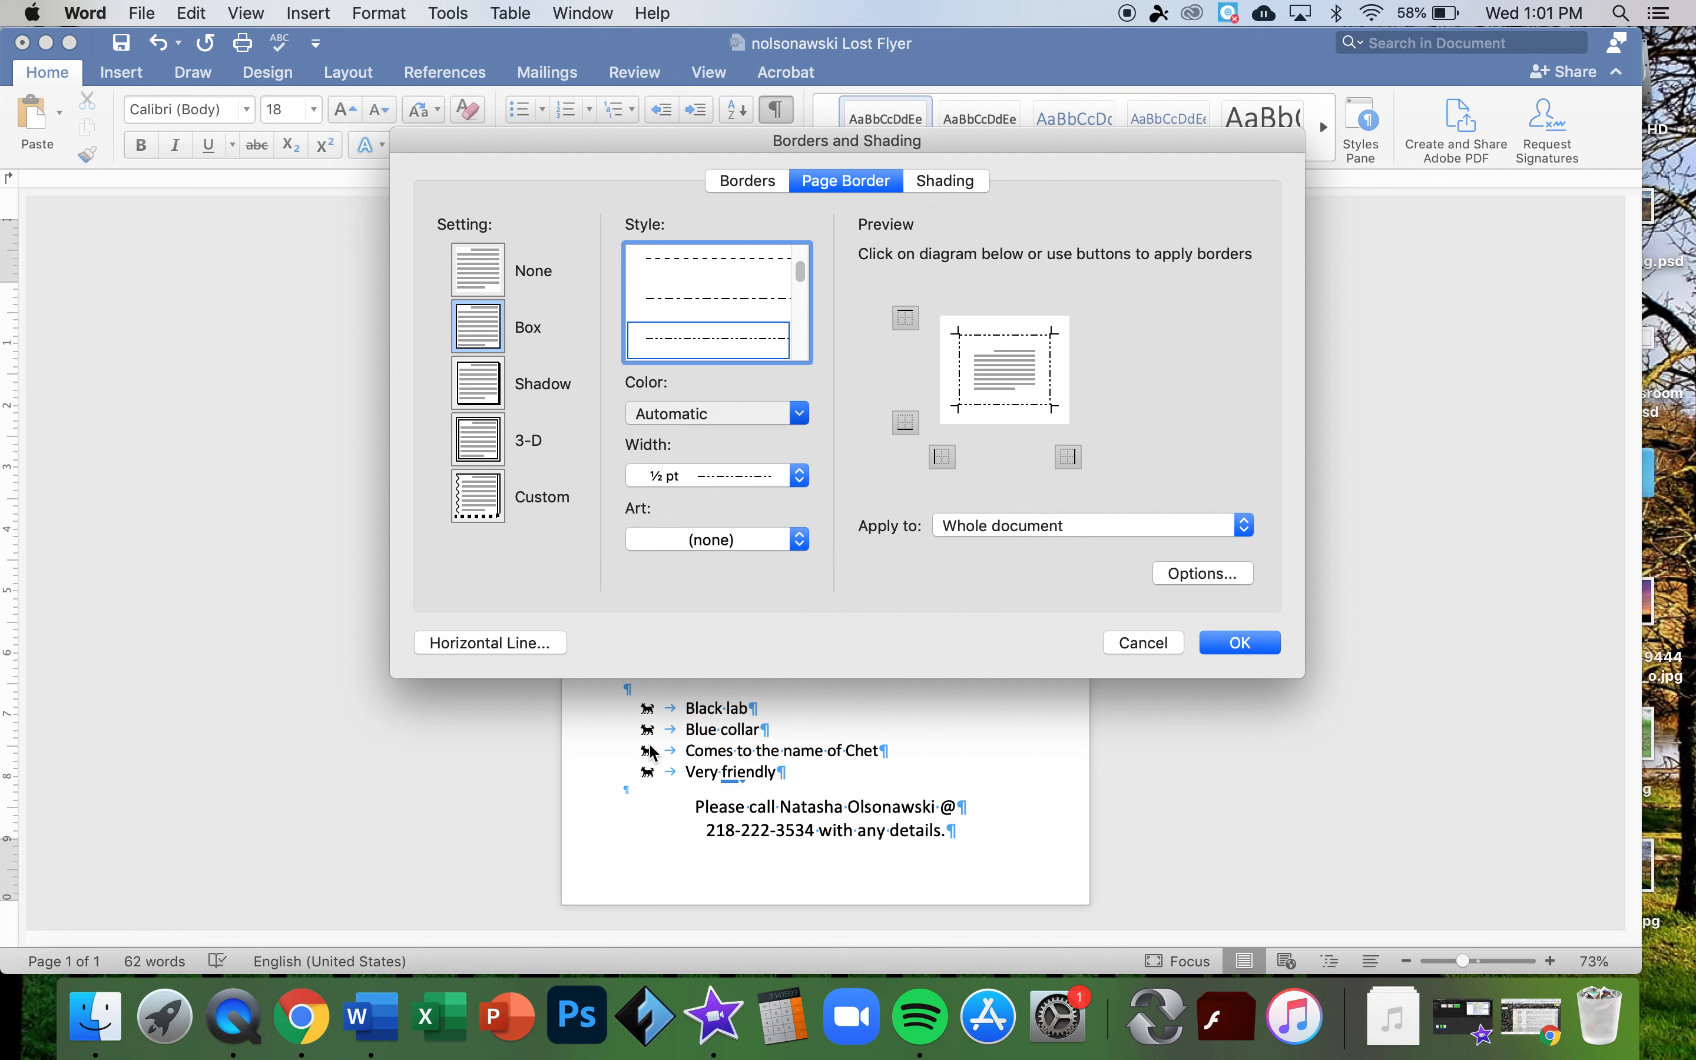
pyautogui.click(805, 475)
pyautogui.click(740, 609)
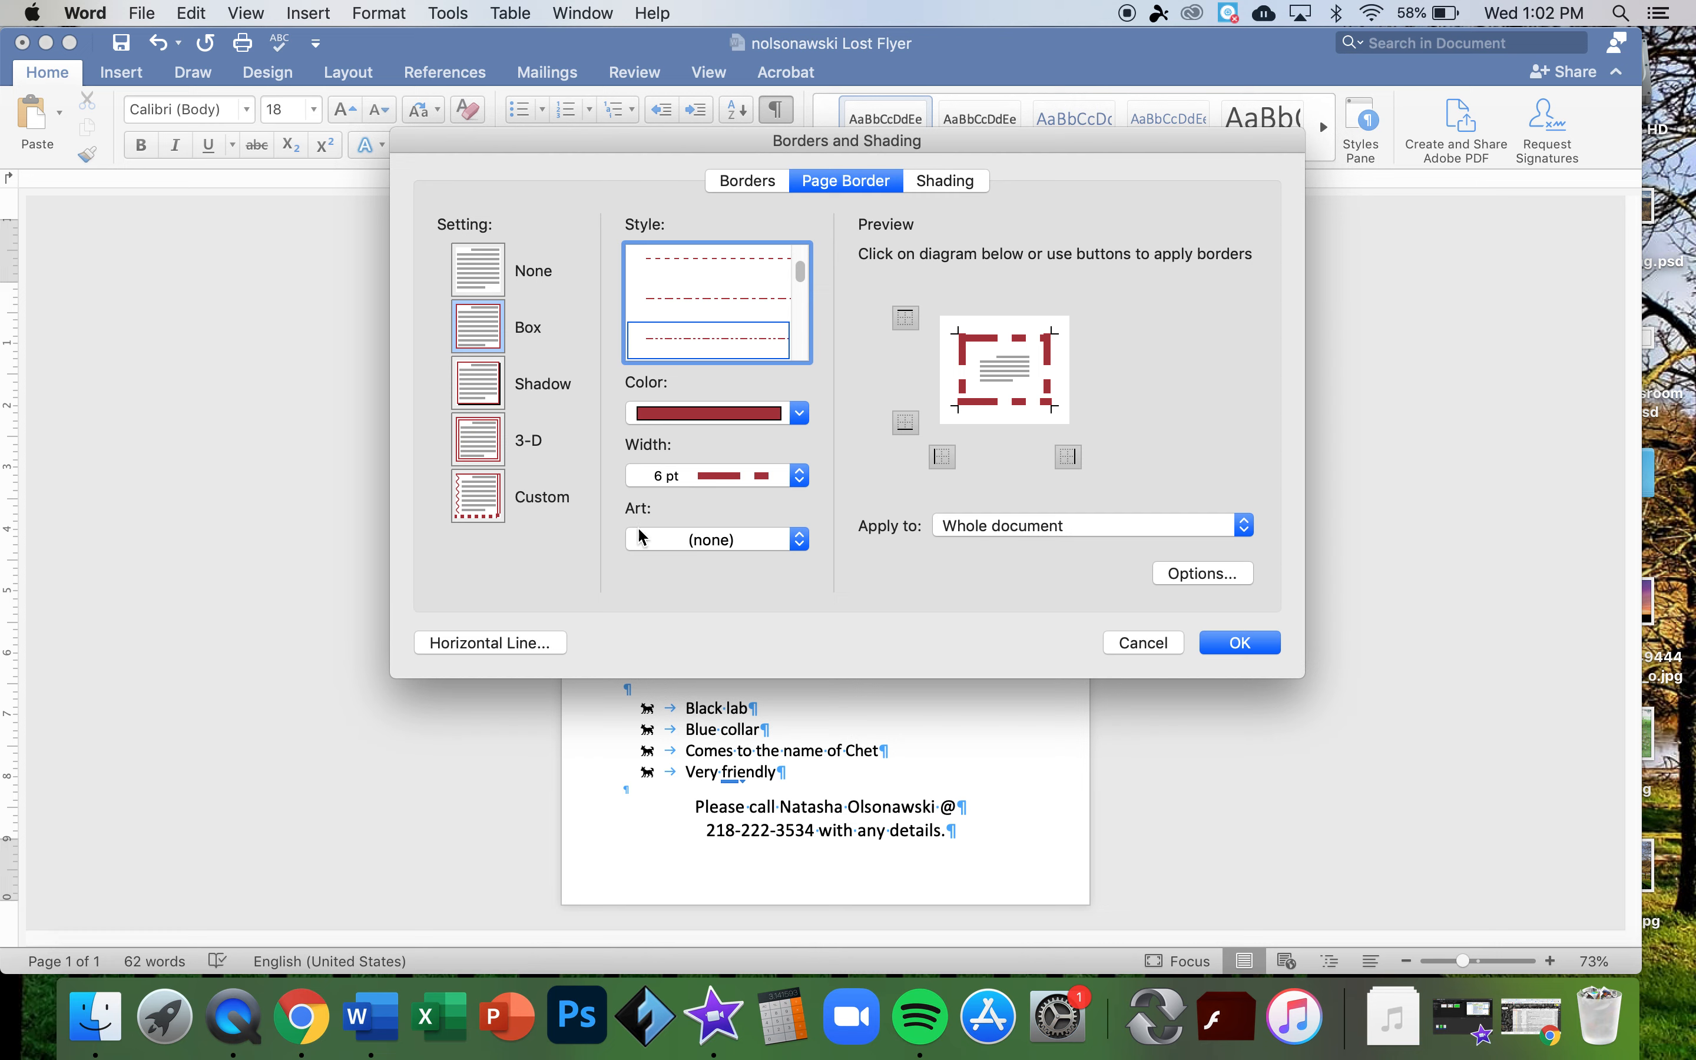
pyautogui.click(800, 544)
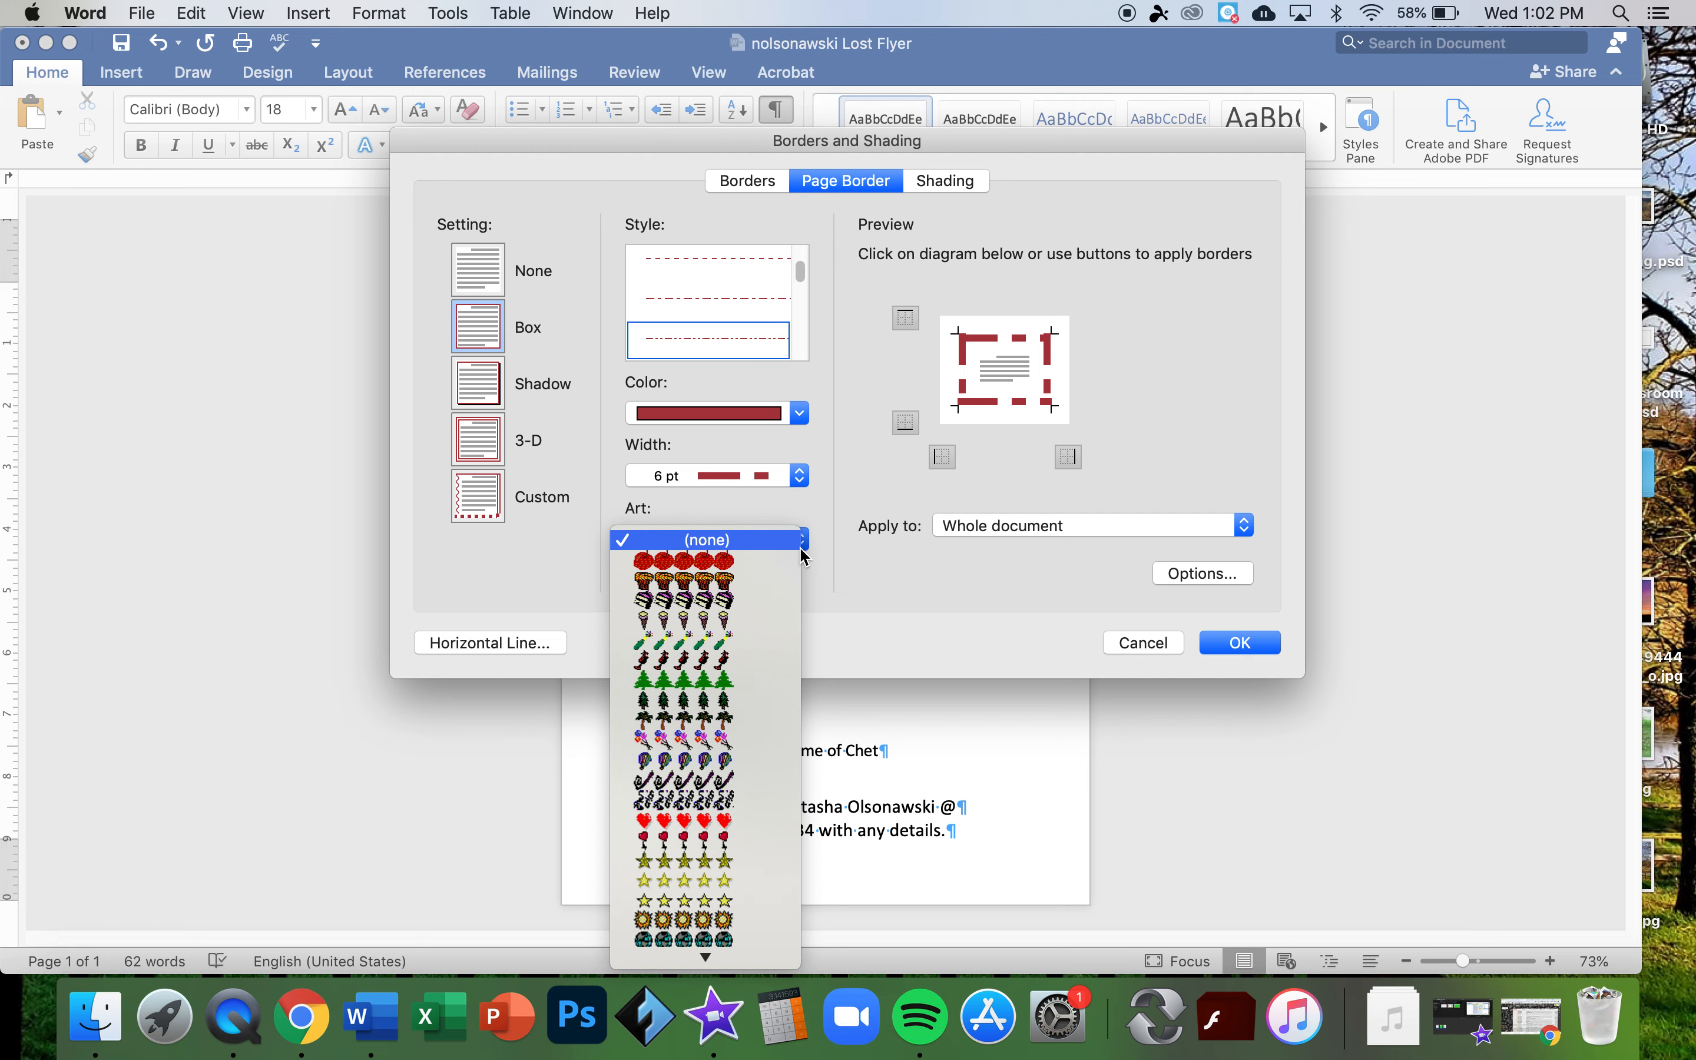
pyautogui.click(841, 545)
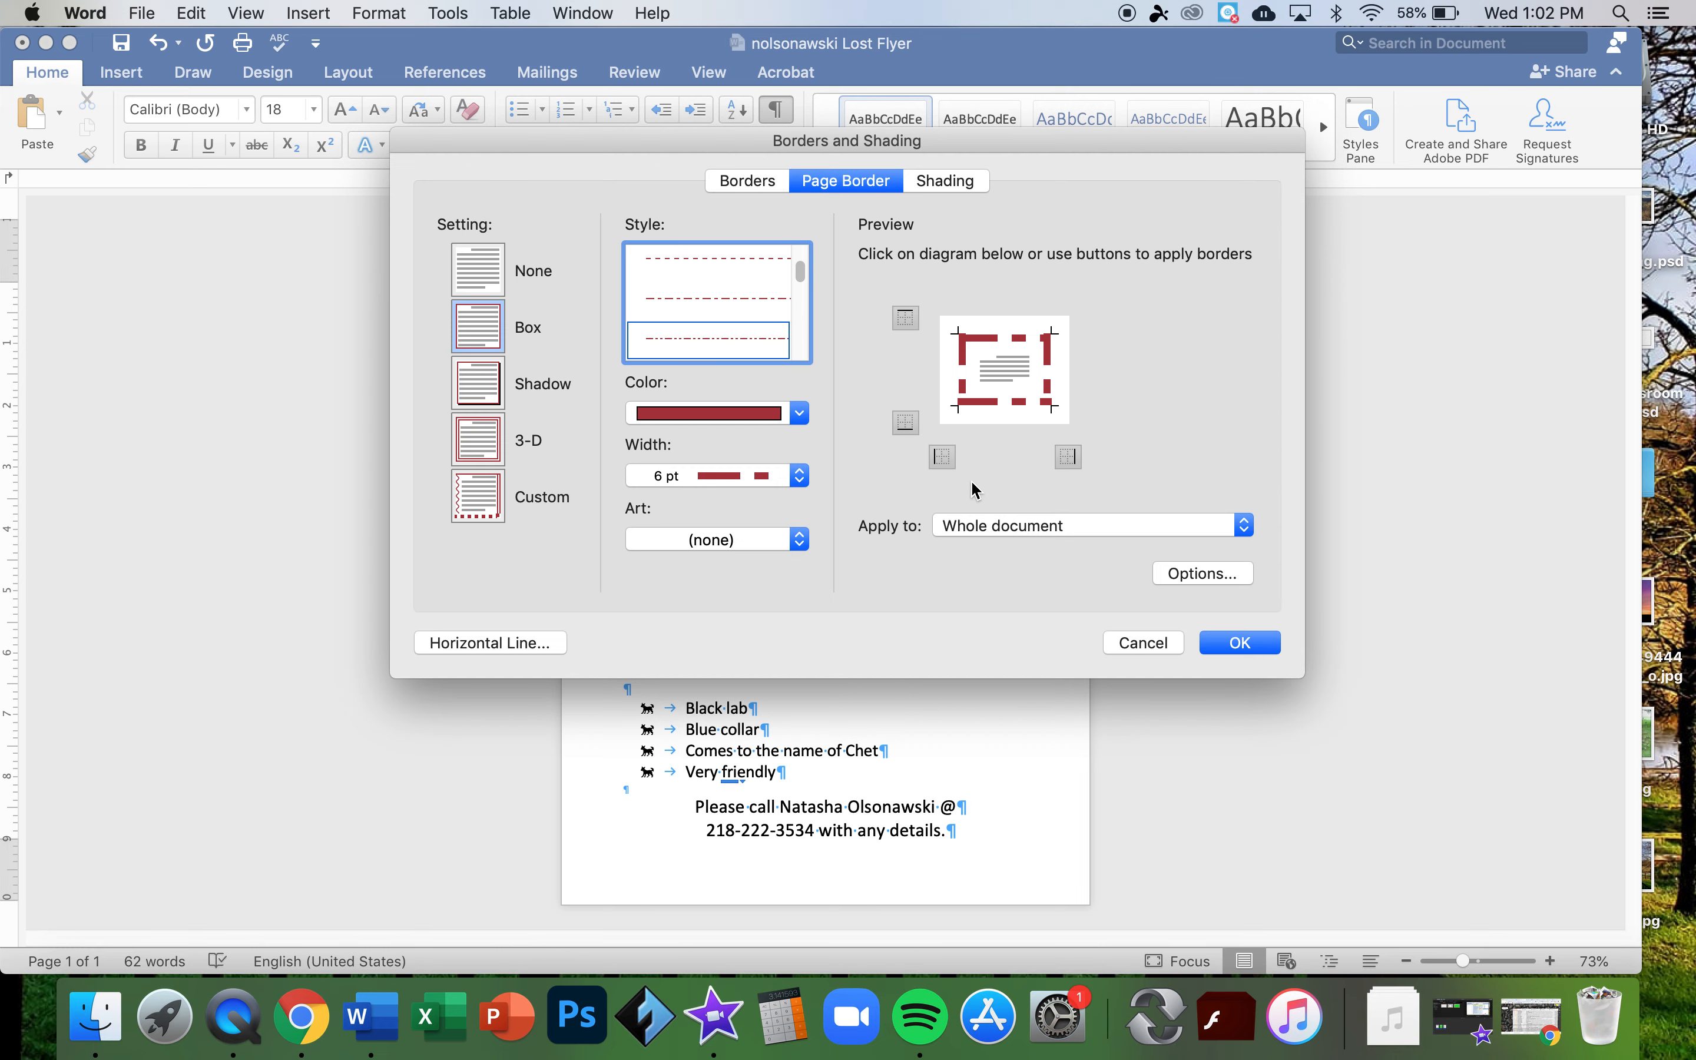
pyautogui.click(1227, 641)
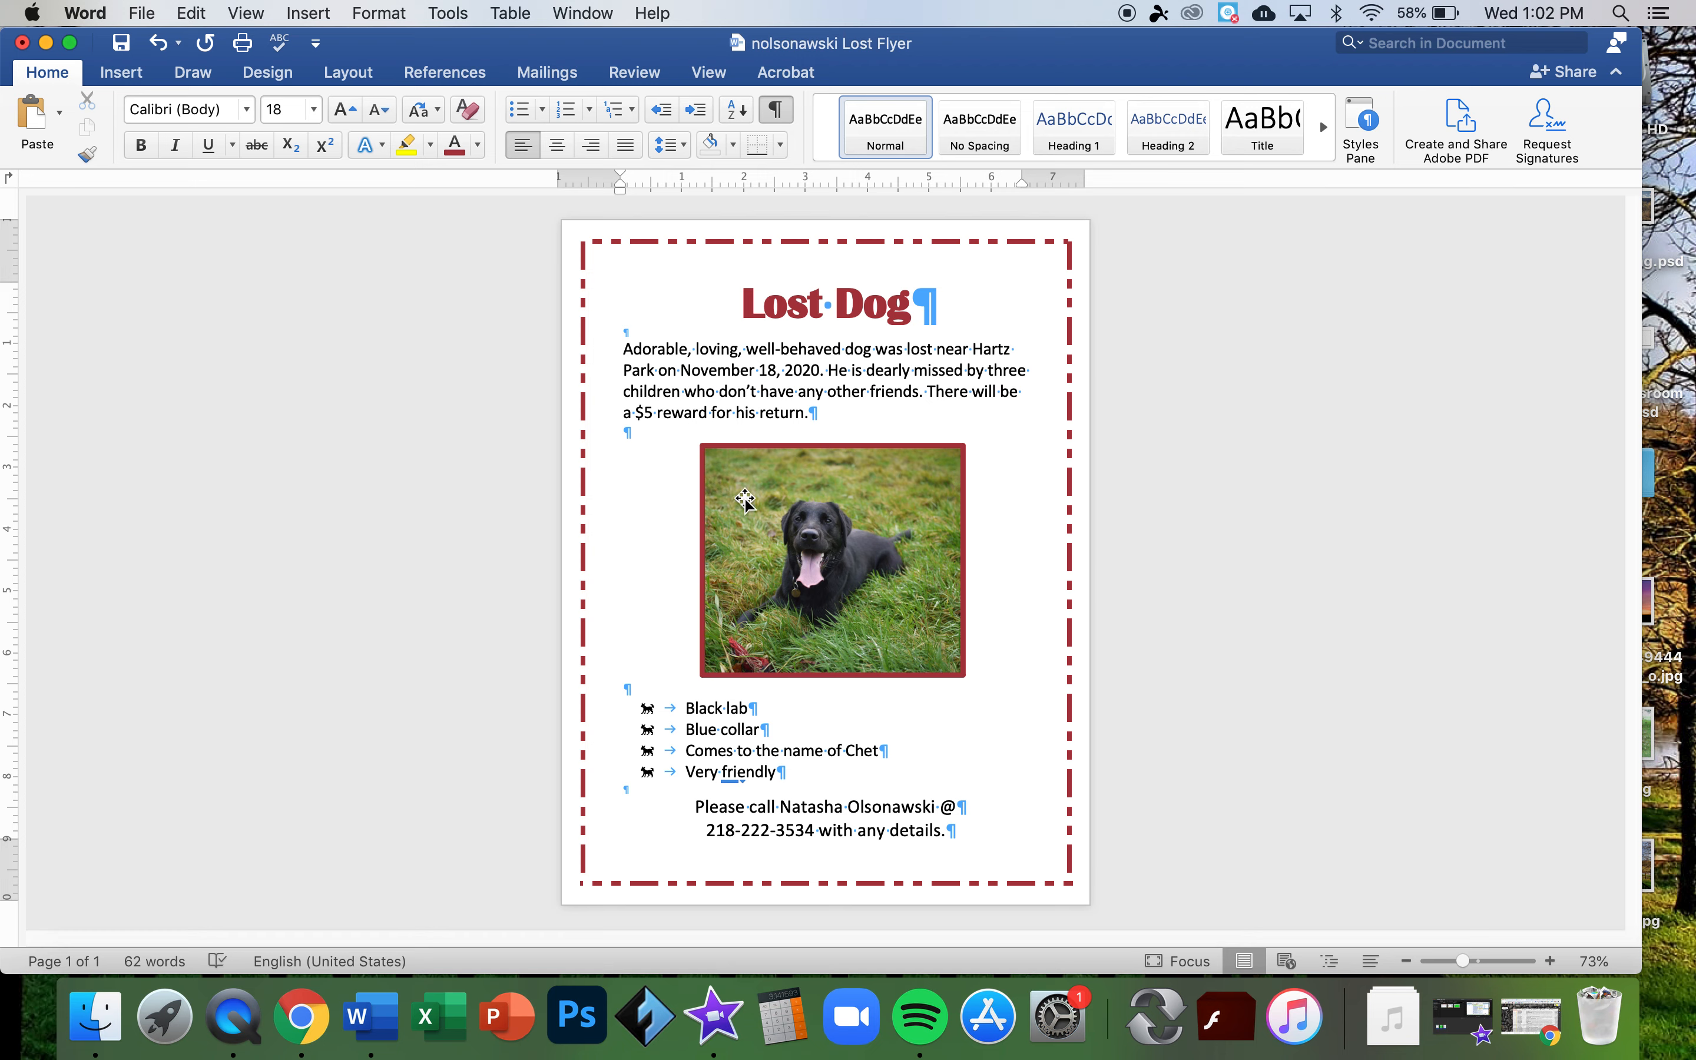
# - Save the flyer and run a spelling and grammar check, accepting the completion message
pyautogui.click(120, 49)
pyautogui.click(283, 44)
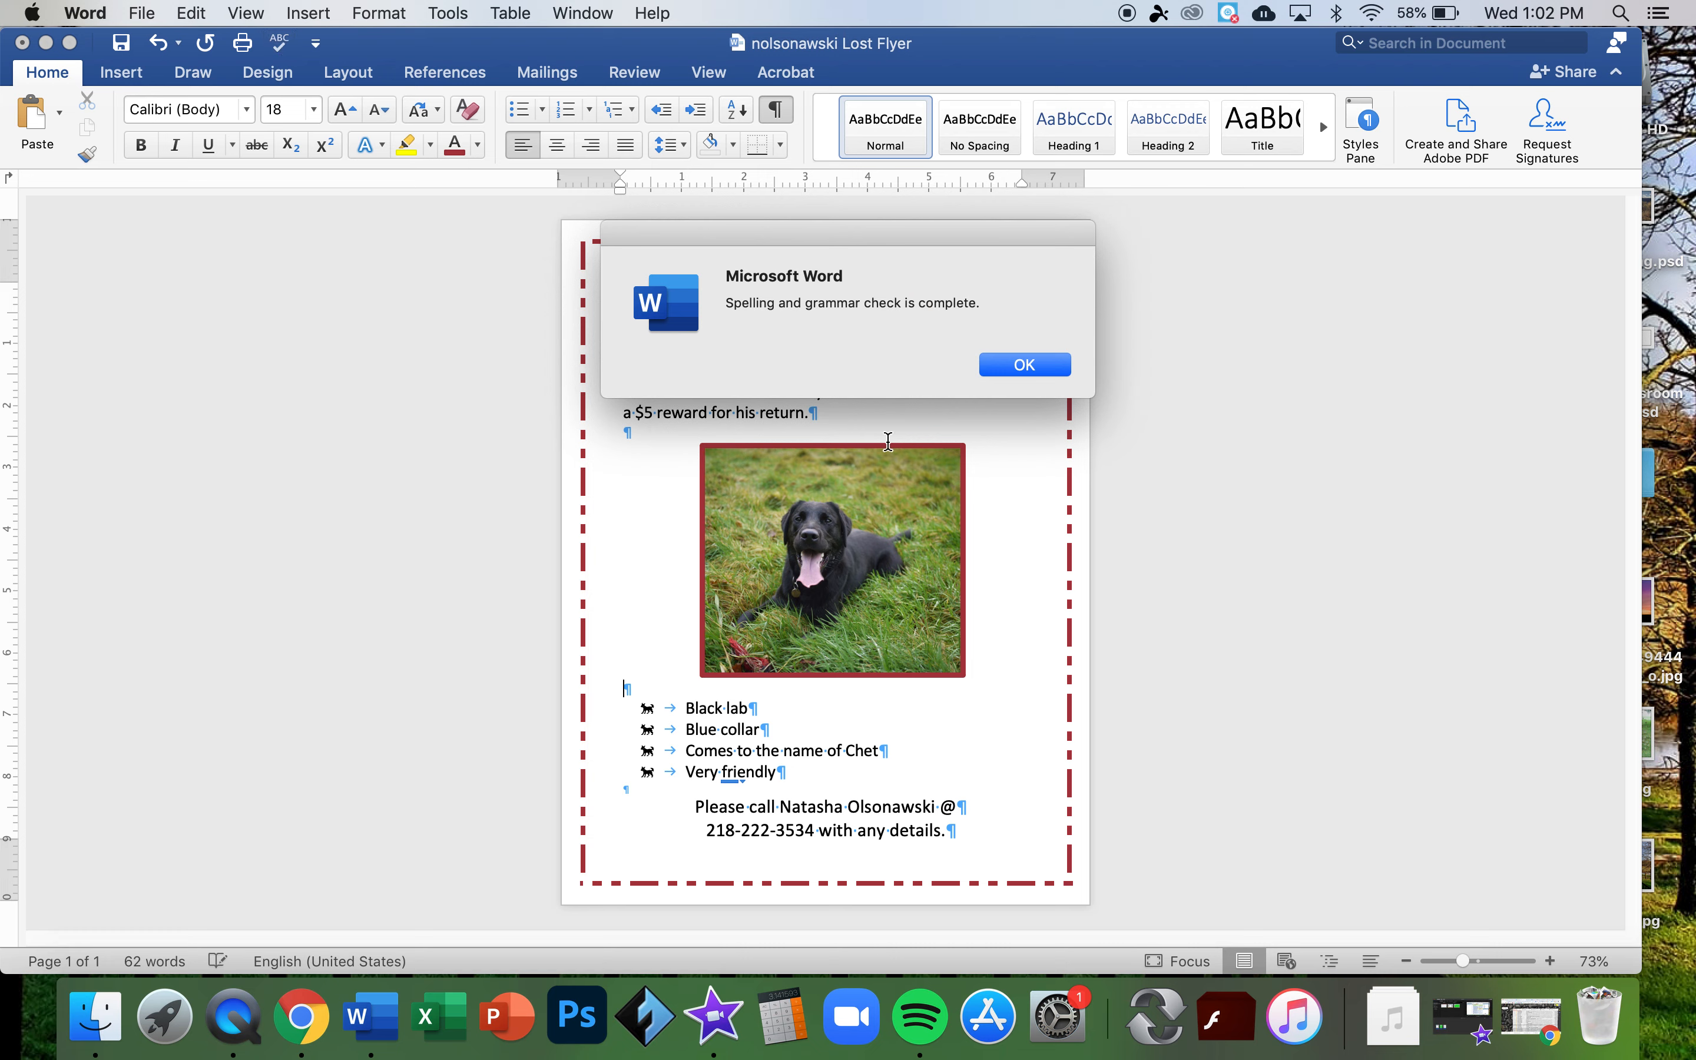
pyautogui.click(1040, 361)
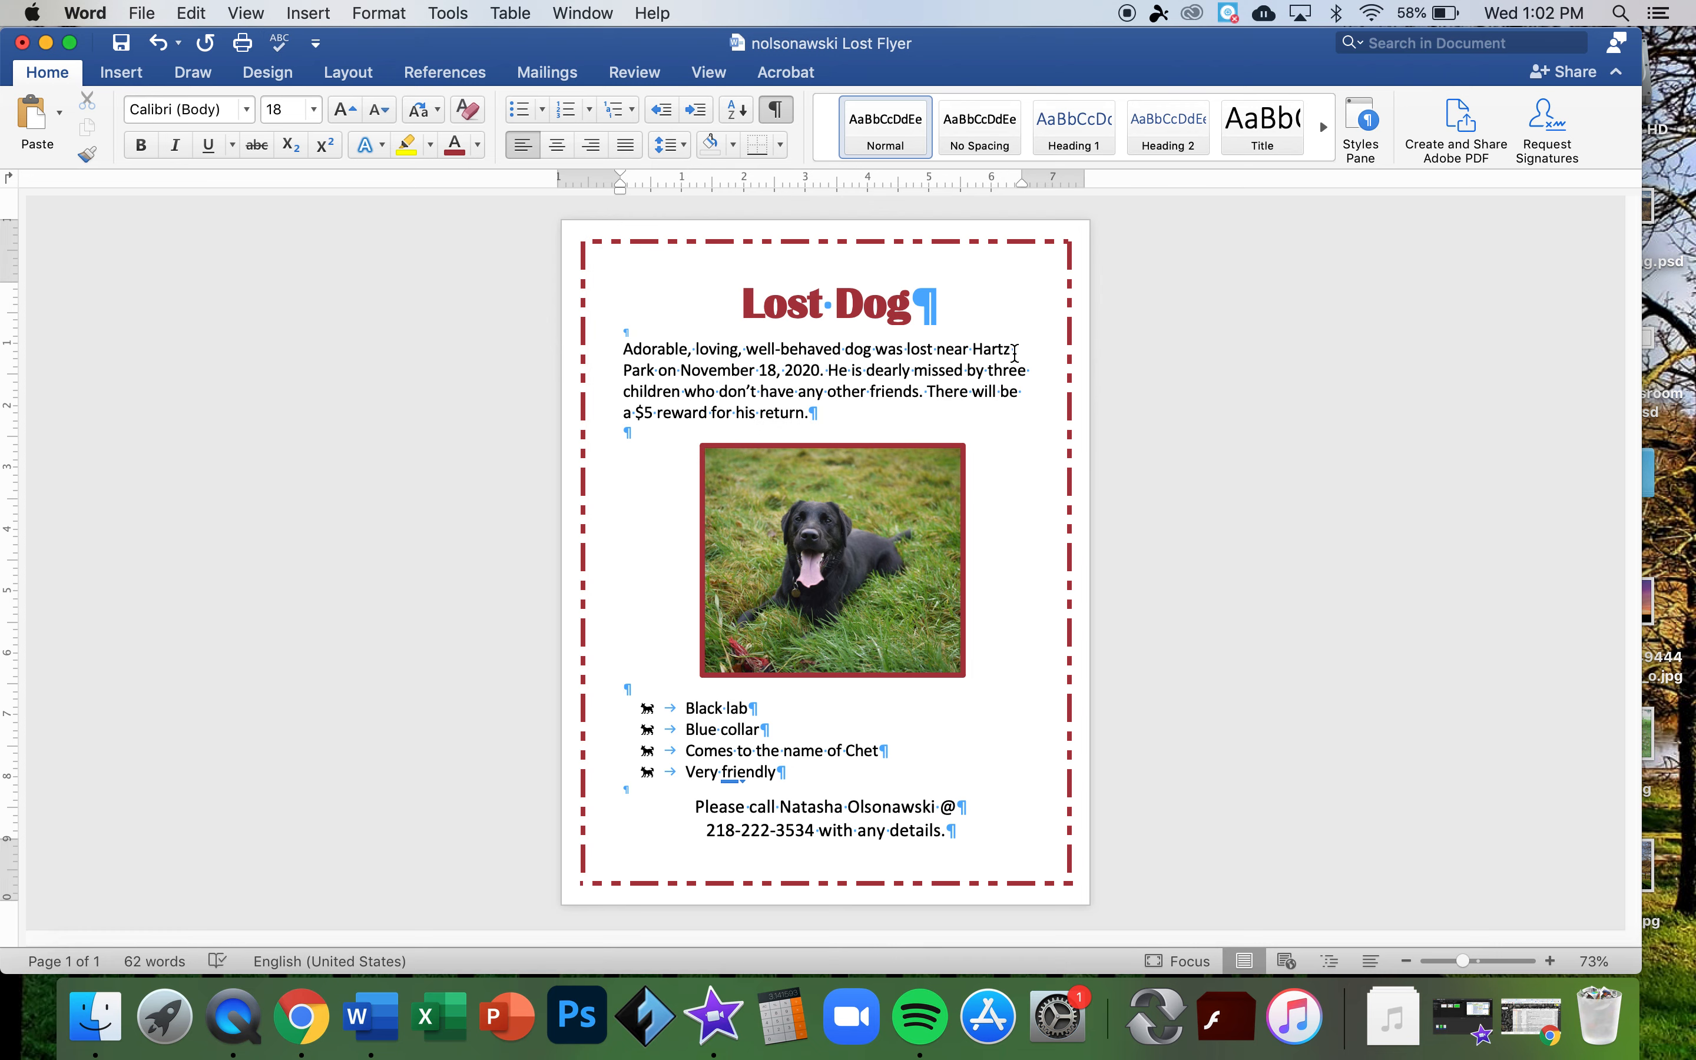
# - Move 'Hartz Park' onto a new line in the description and save again
pyautogui.click(973, 349)
pyautogui.press('Return')
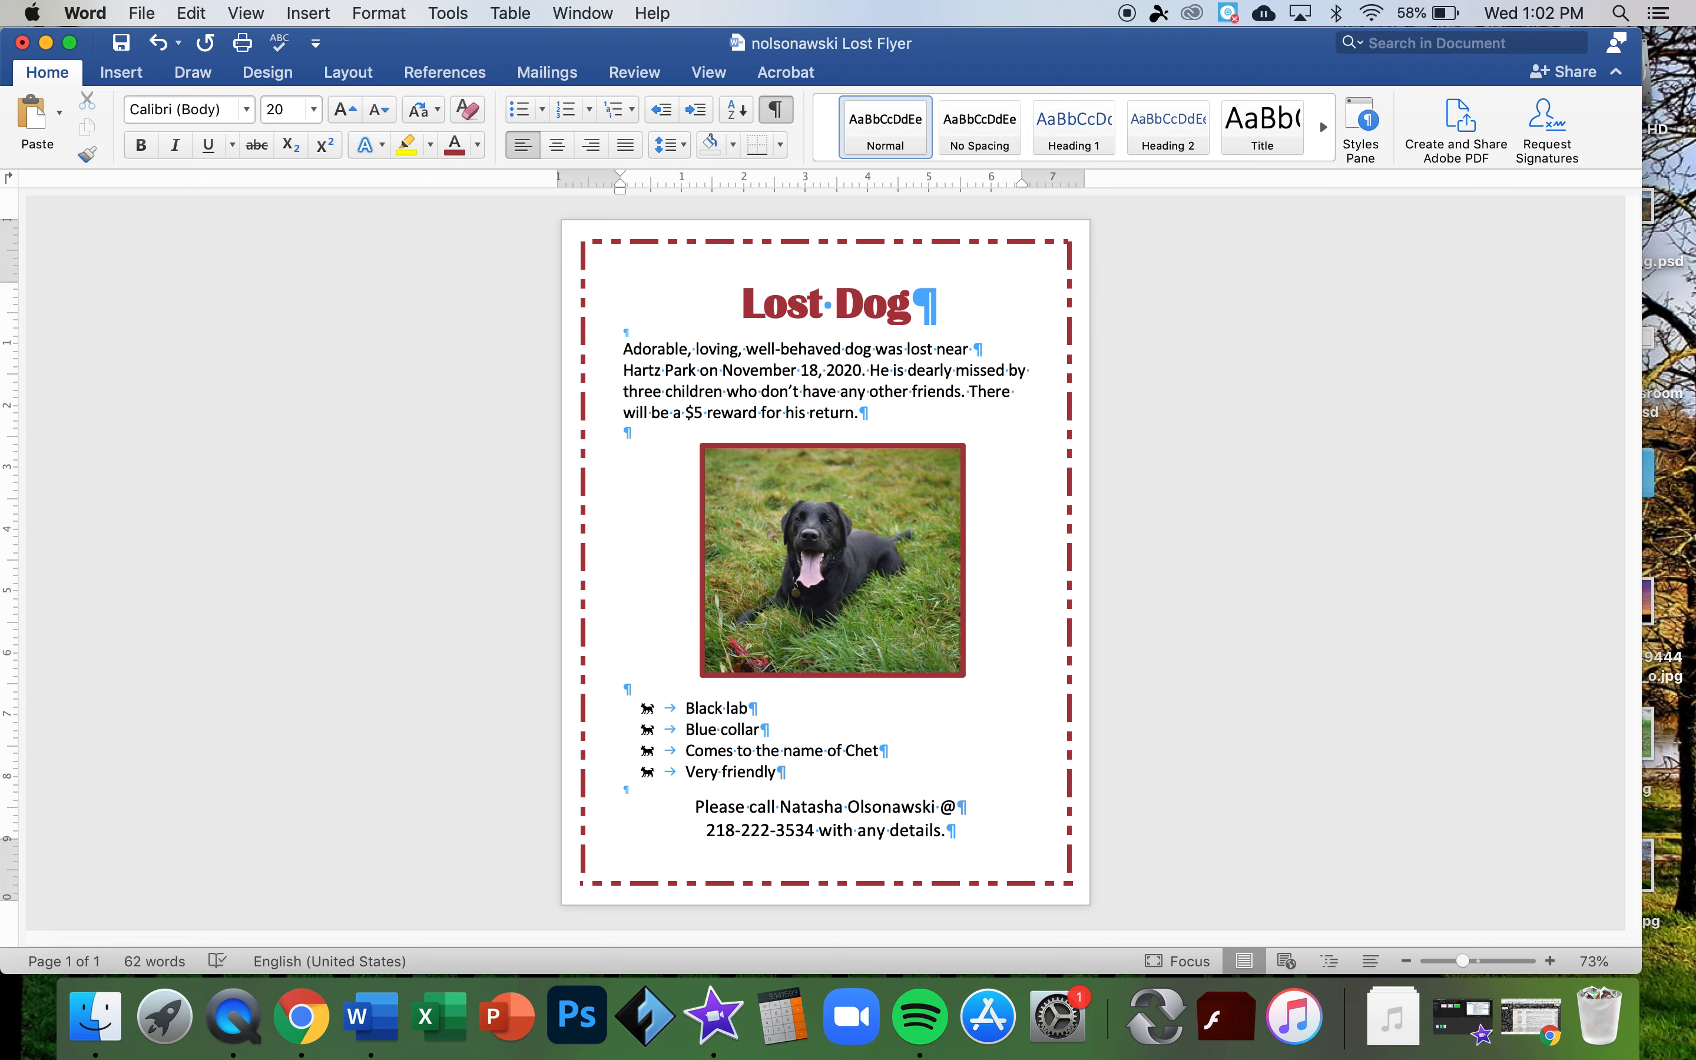
pyautogui.click(126, 47)
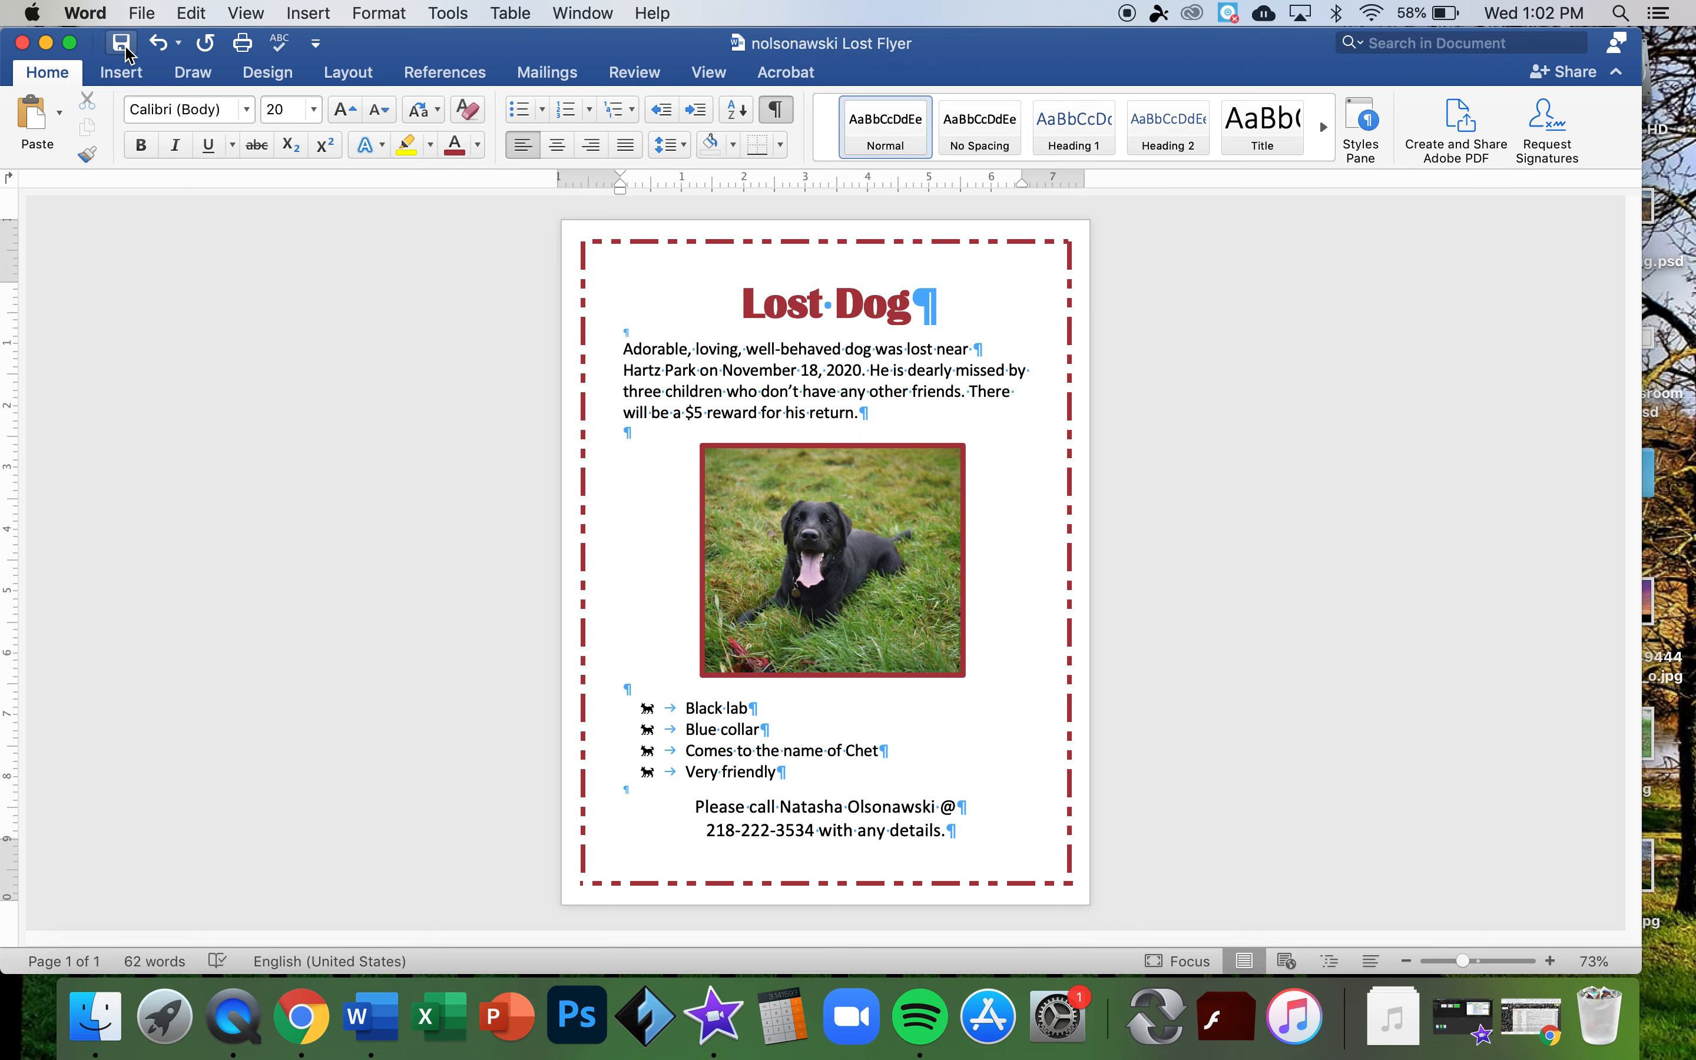